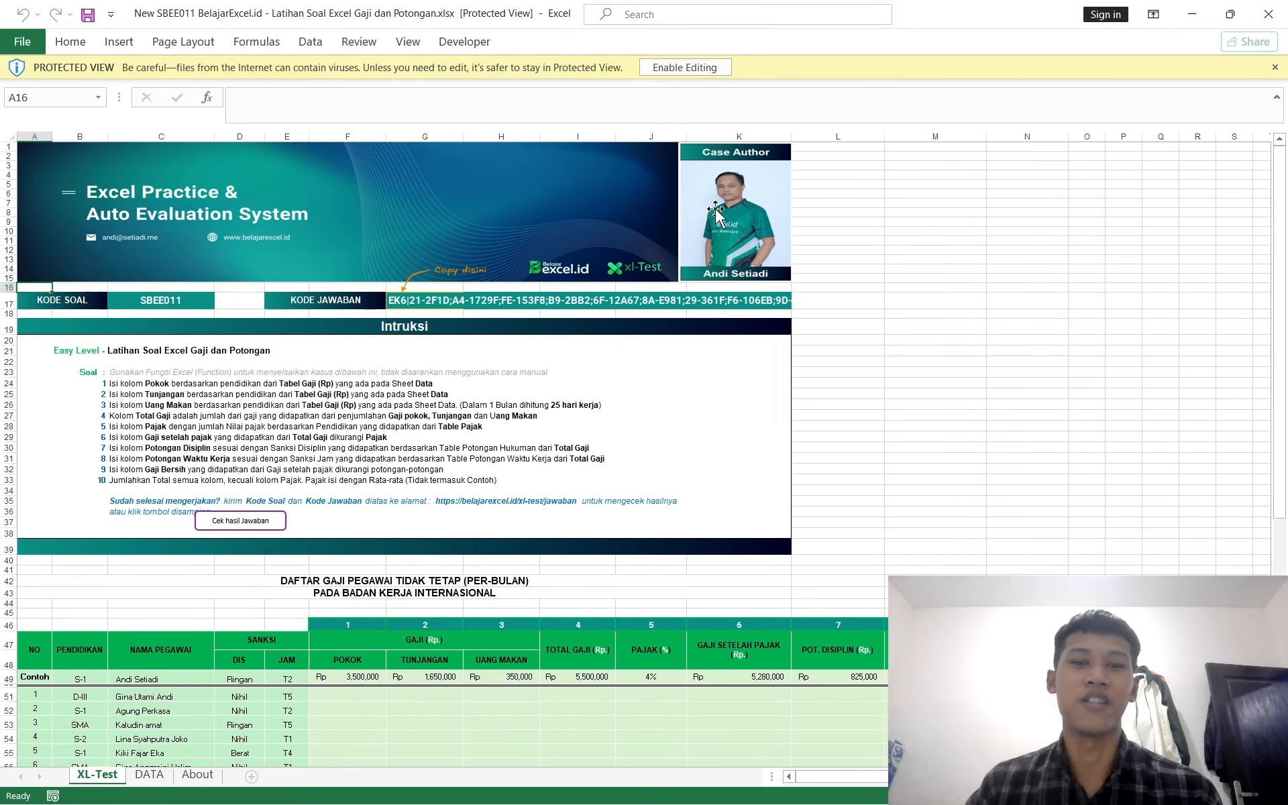
# Step: Scroll through the exercise sheet to read the instructions and the payroll table layout
pyautogui.scroll(-1, 519, 337)
pyautogui.scroll(1, 520, 337)
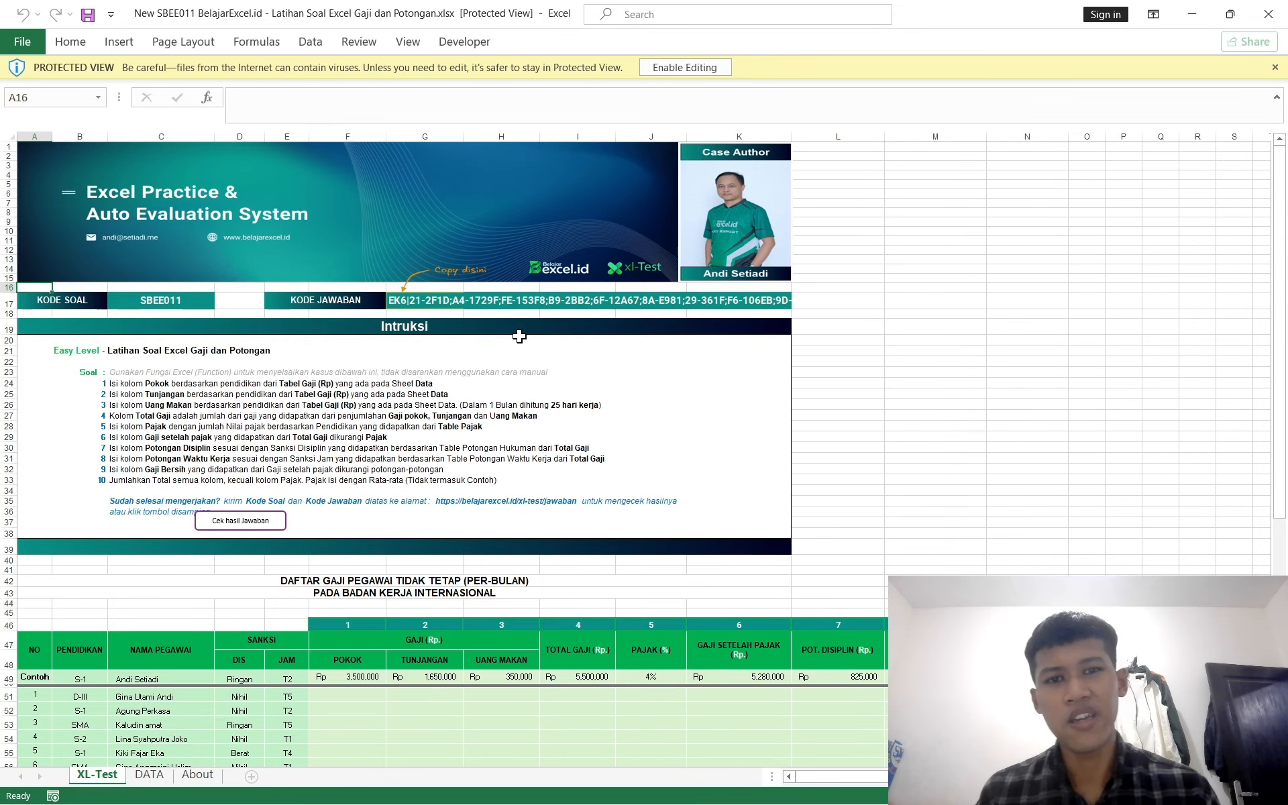
pyautogui.scroll(-3, 615, 351)
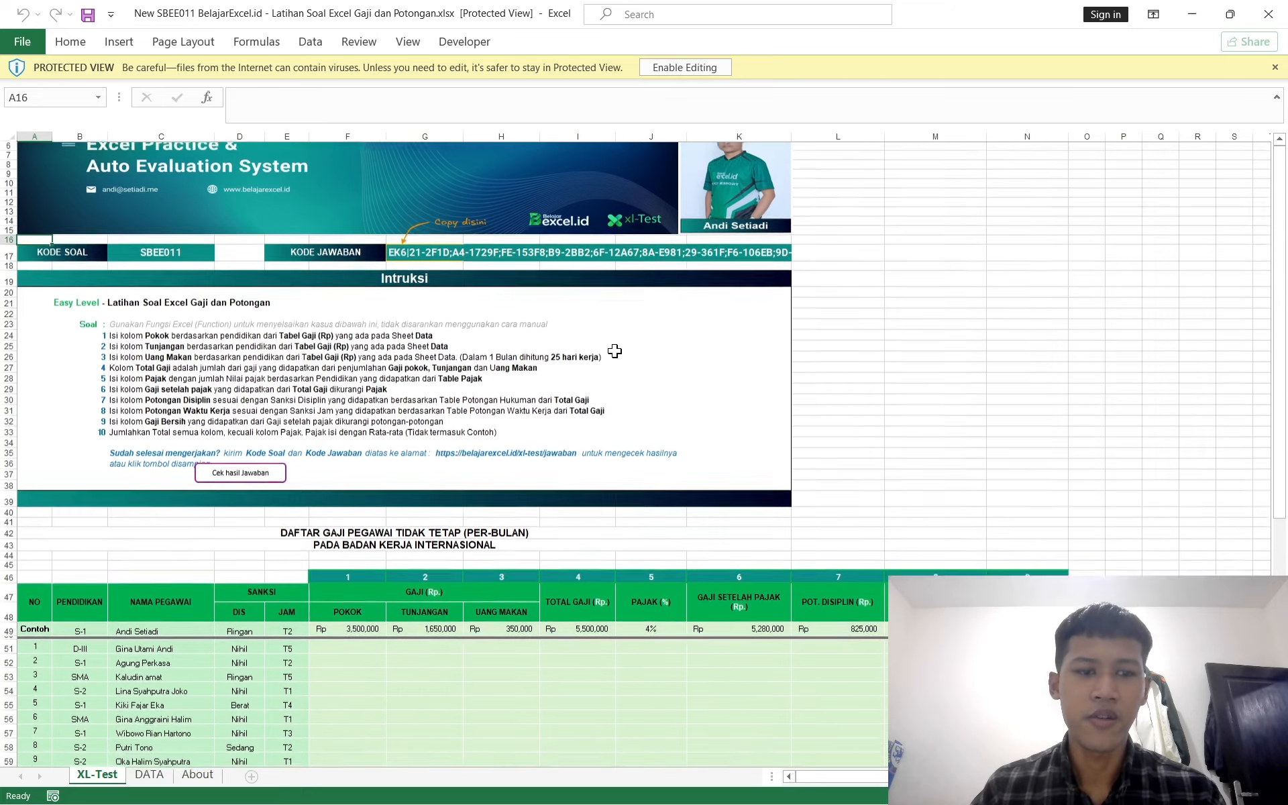
pyautogui.scroll(-2, 615, 351)
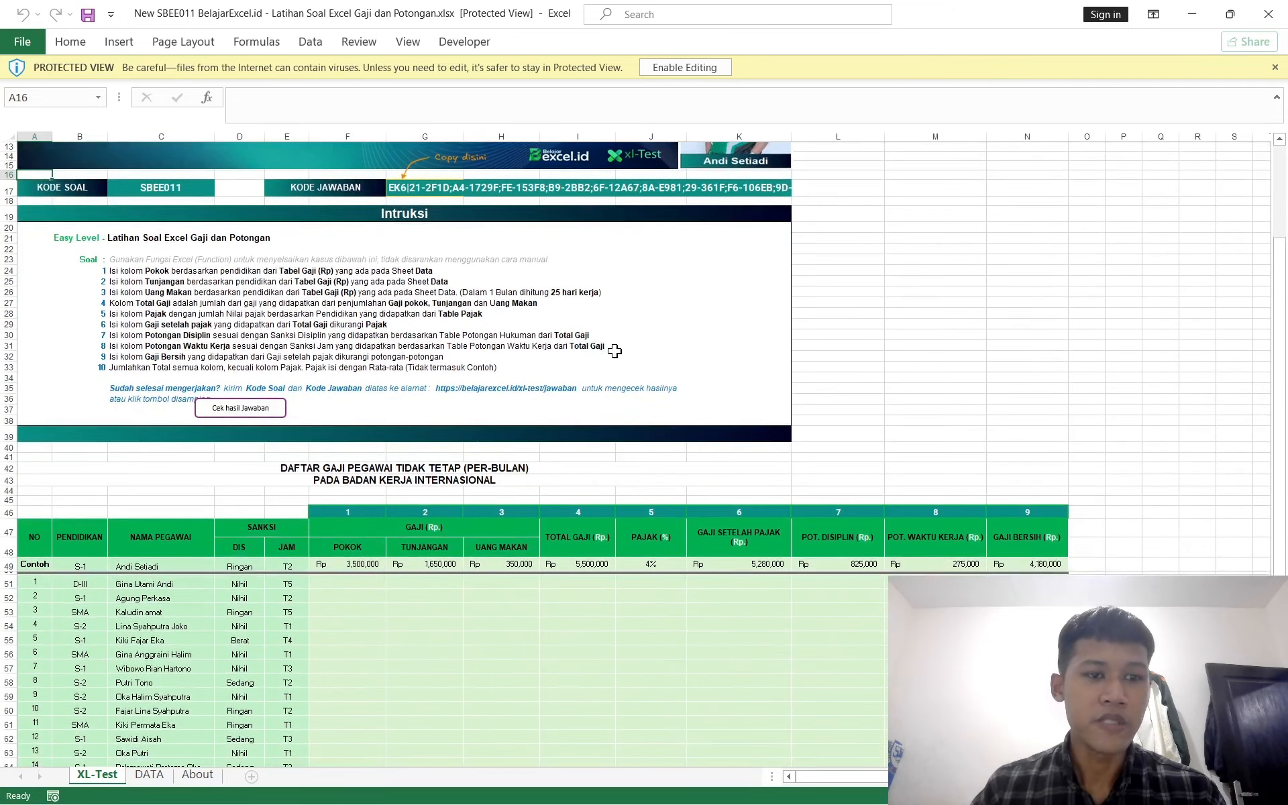
pyautogui.scroll(-9, 614, 351)
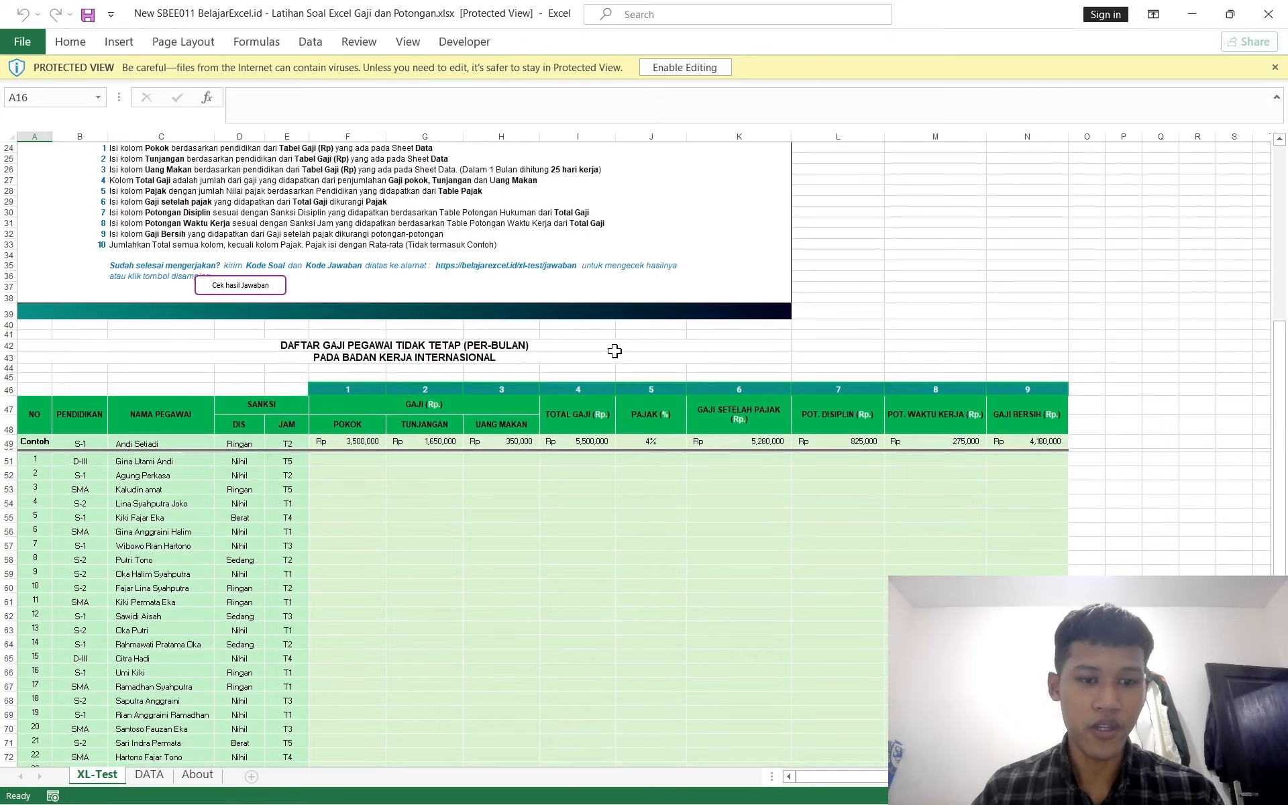
pyautogui.scroll(10, 614, 350)
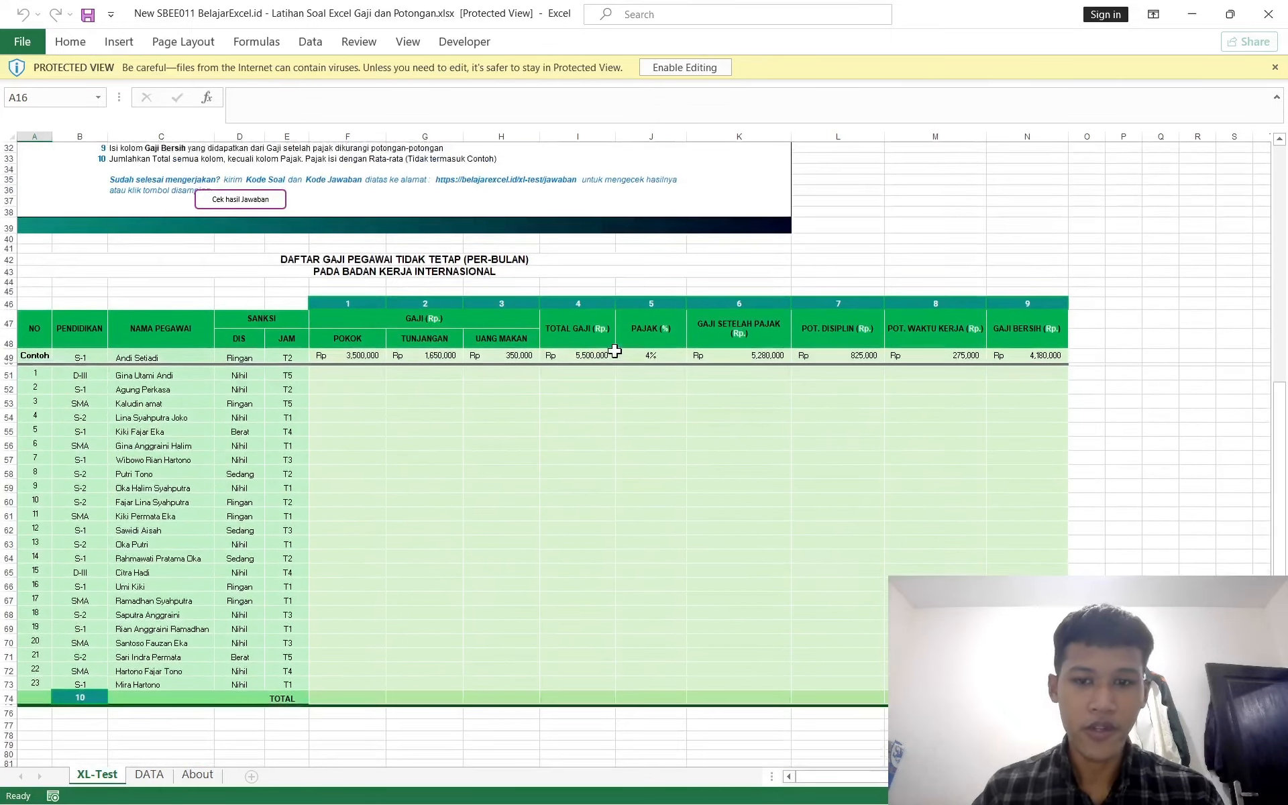
pyautogui.scroll(-1, 614, 351)
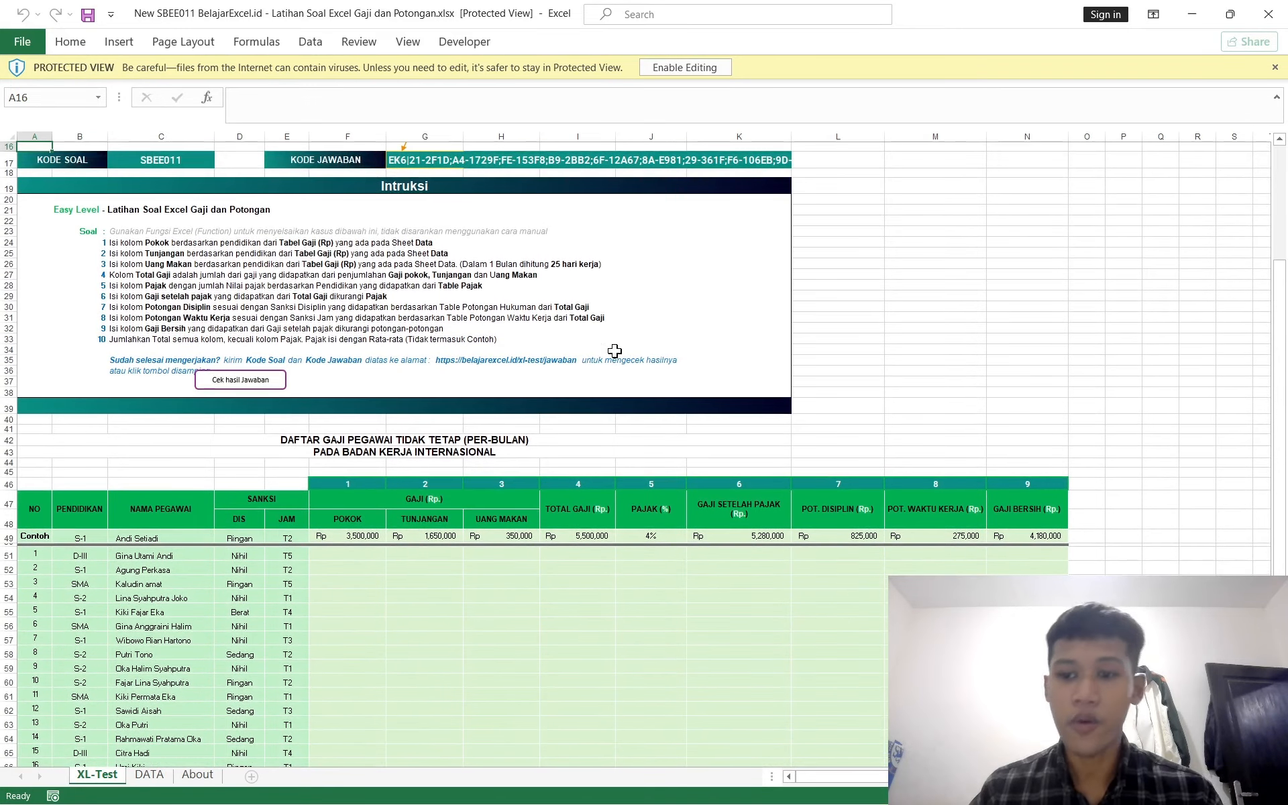
pyautogui.scroll(-7, 615, 351)
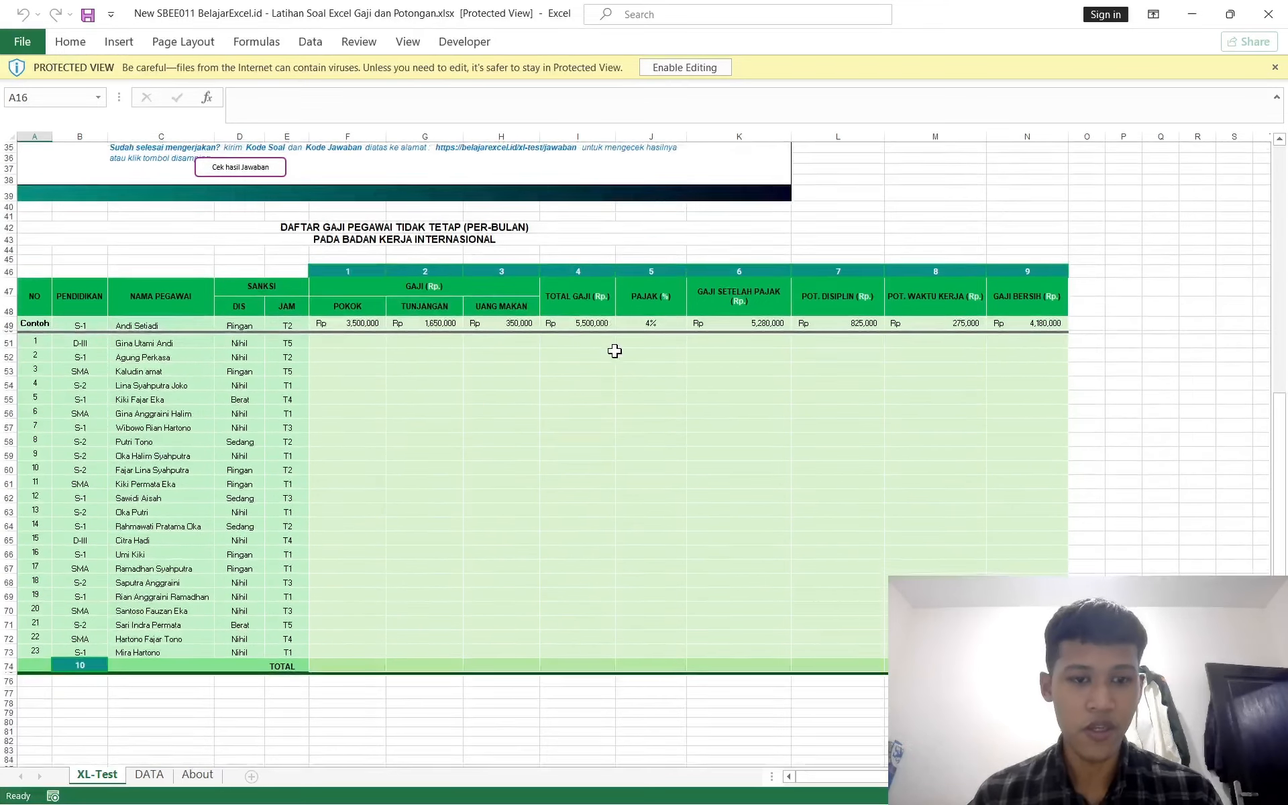
pyautogui.scroll(11, 614, 350)
pyautogui.keyDown('ctrl'); pyautogui.scroll(3, 614, 350); pyautogui.keyUp('ctrl')
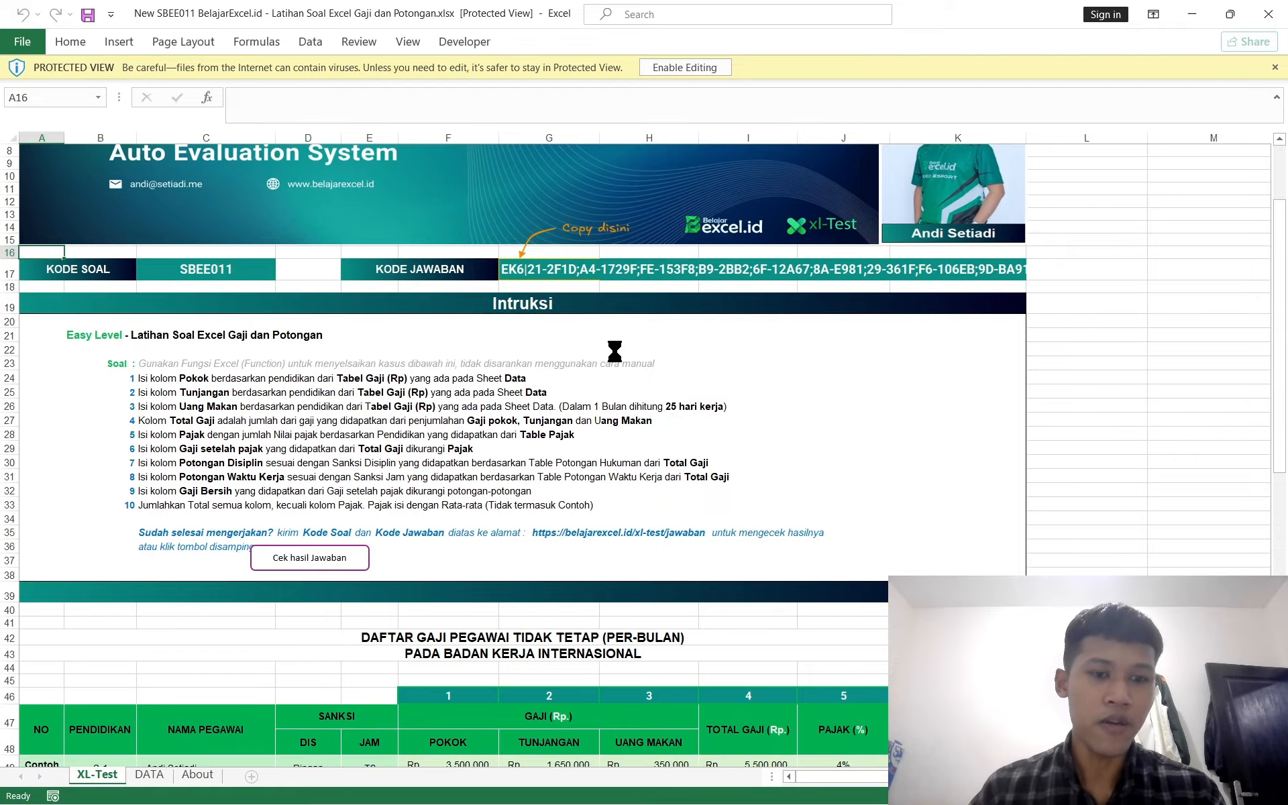
pyautogui.scroll(-1, 614, 350)
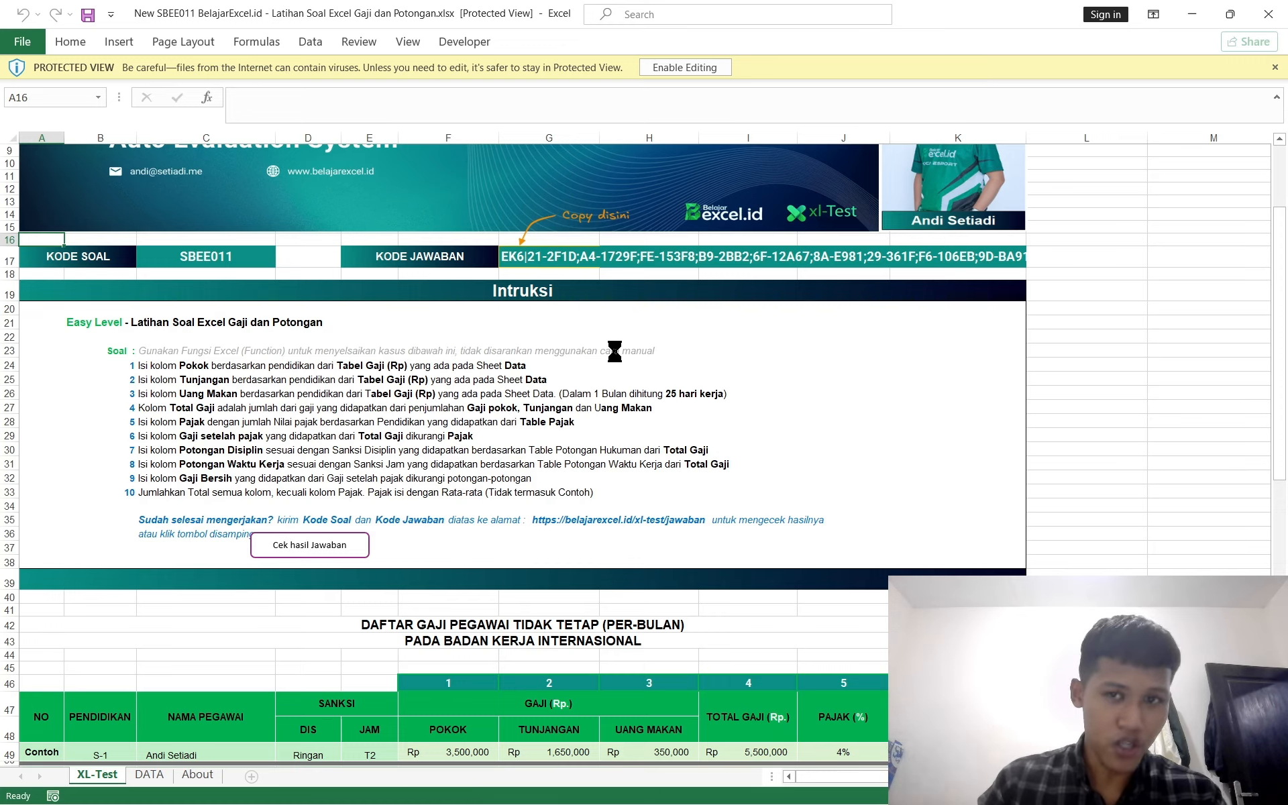
pyautogui.scroll(-1, 614, 350)
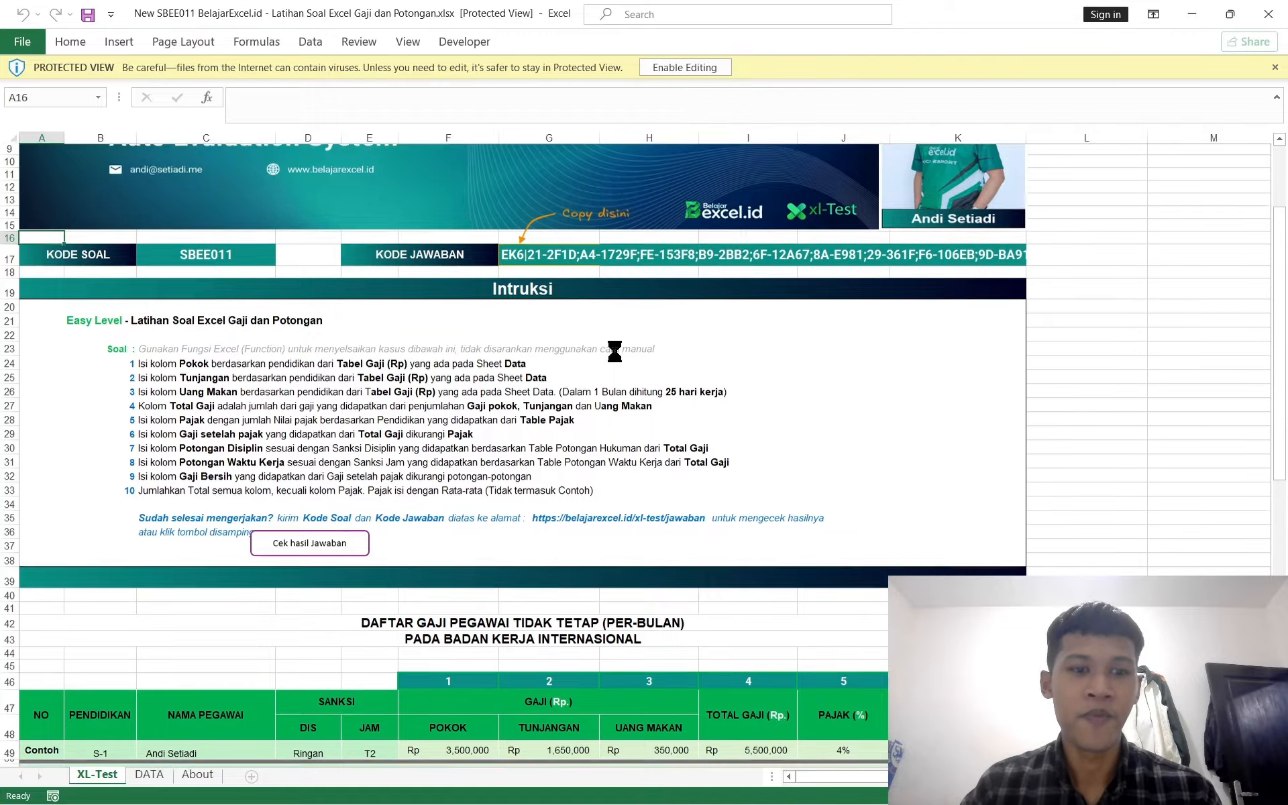
# Step: Enable editing of the protected workbook
pyautogui.click(671, 67)
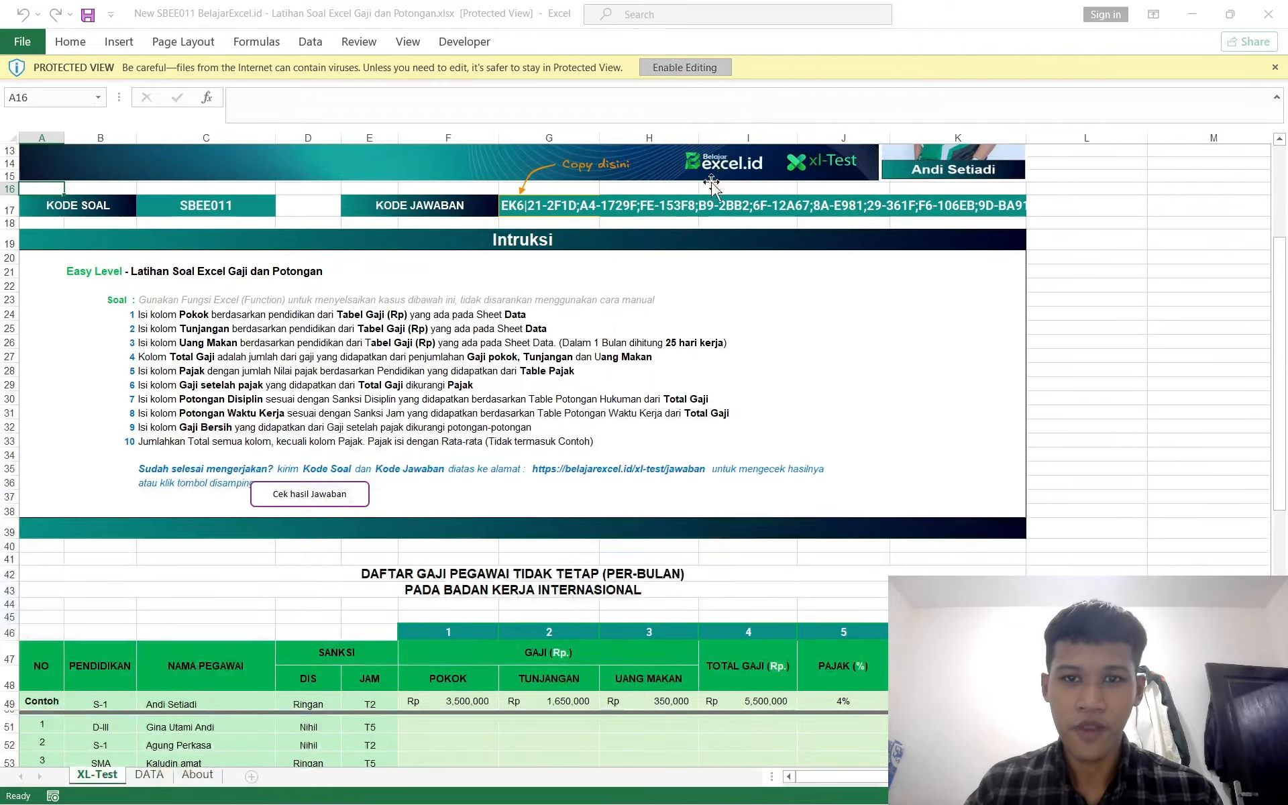
pyautogui.scroll(-5, 593, 403)
pyautogui.scroll(3, 593, 403)
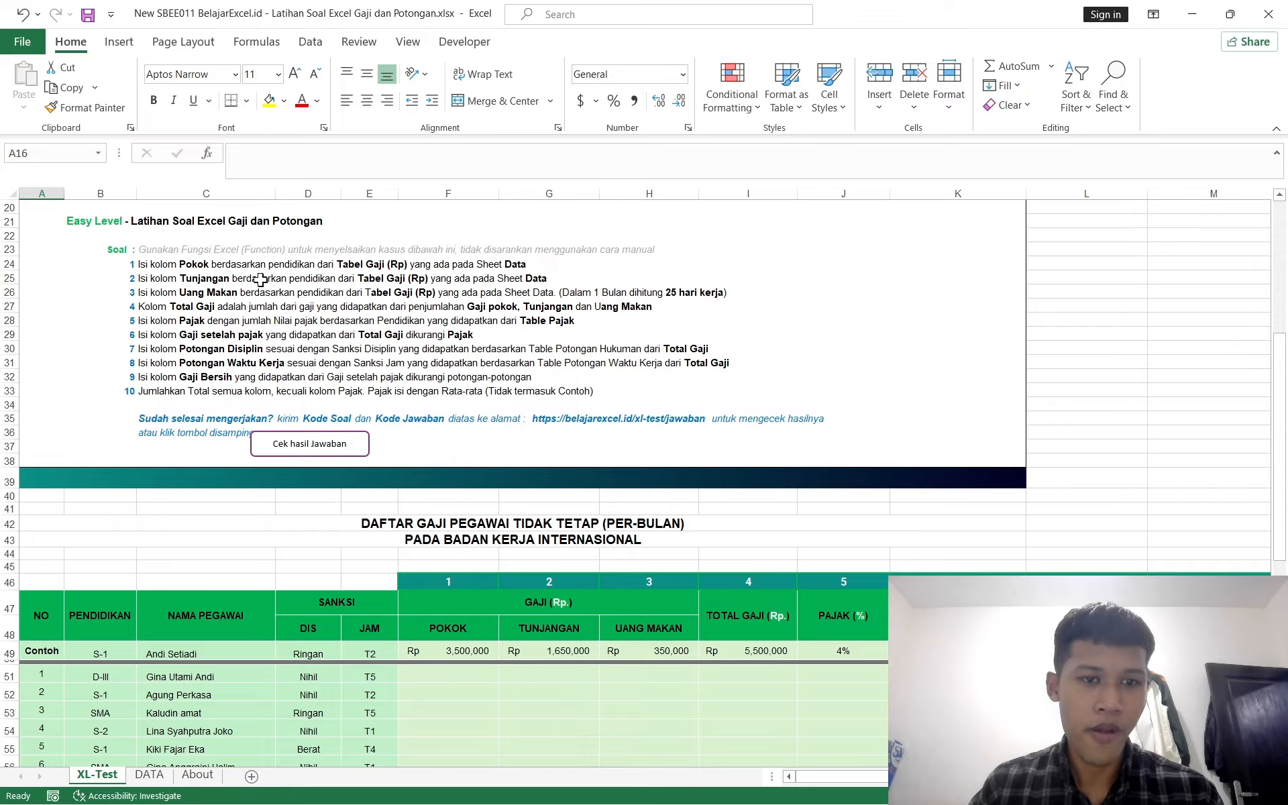
# Step: Review the payroll table and the salary, tax and deduction reference tables on the DATA sheet
pyautogui.scroll(-1, 296, 289)
pyautogui.scroll(-1, 295, 289)
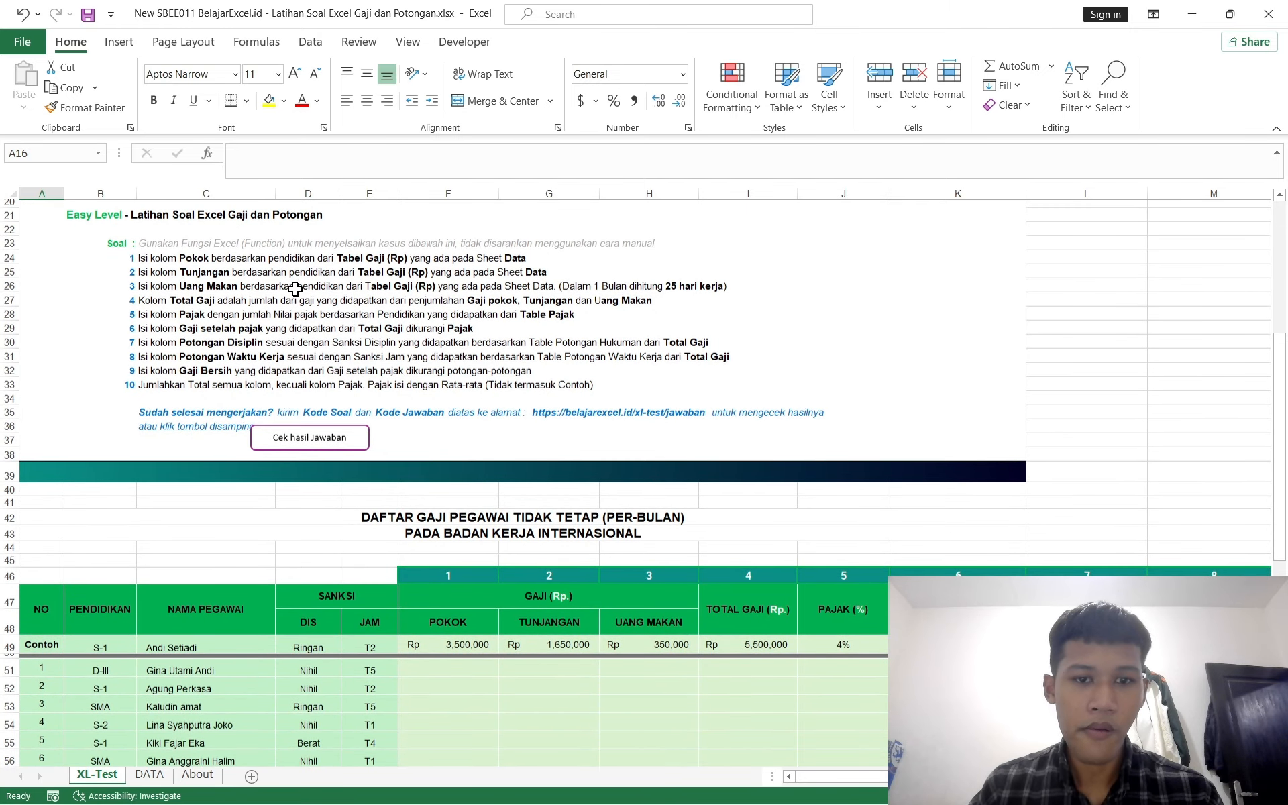
pyautogui.scroll(-6, 295, 289)
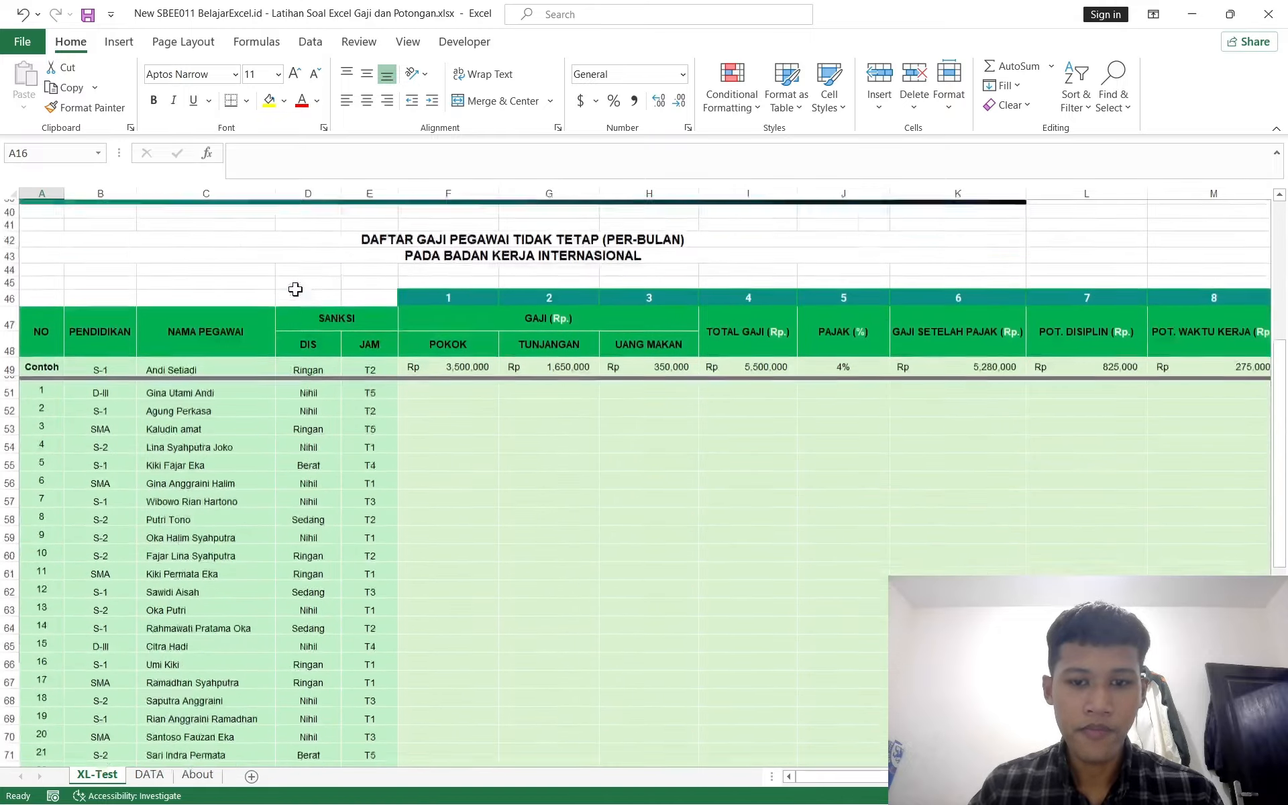
pyautogui.scroll(-3, 295, 288)
pyautogui.scroll(7, 295, 288)
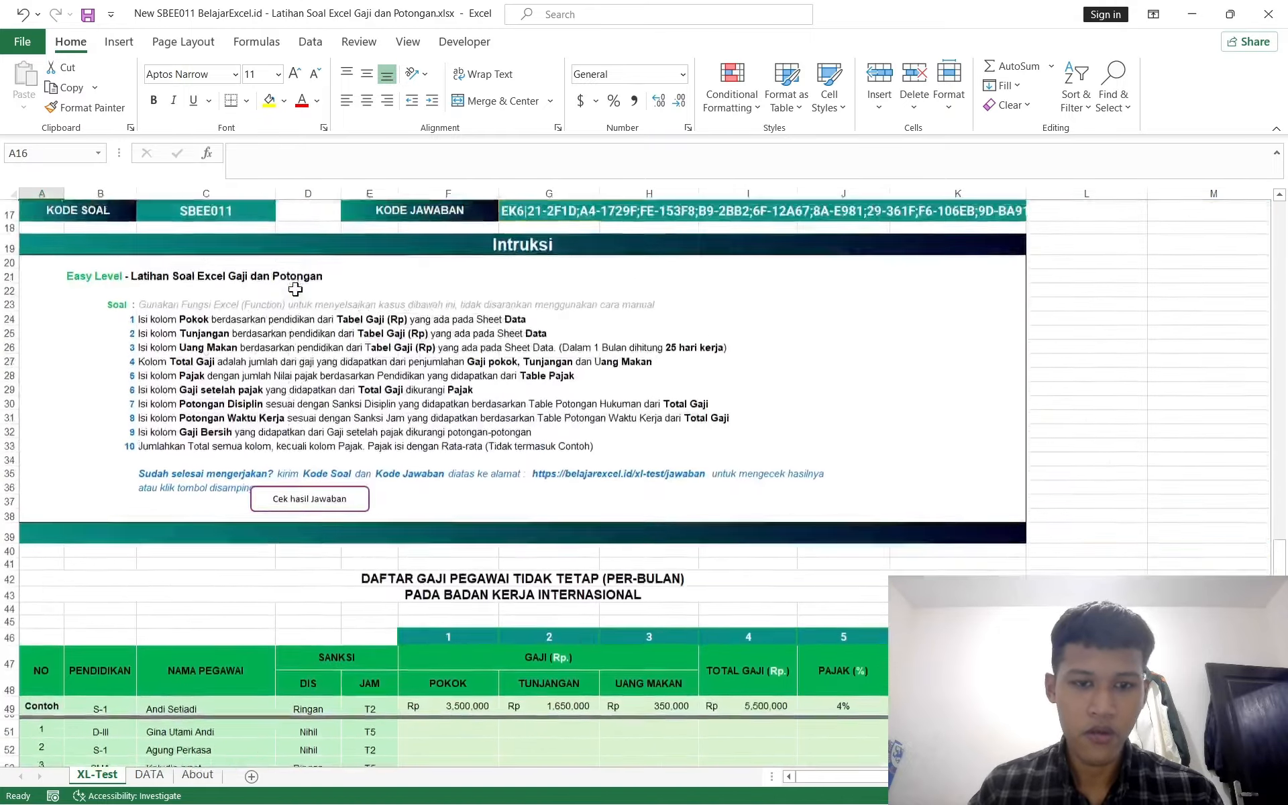
pyautogui.click(149, 775)
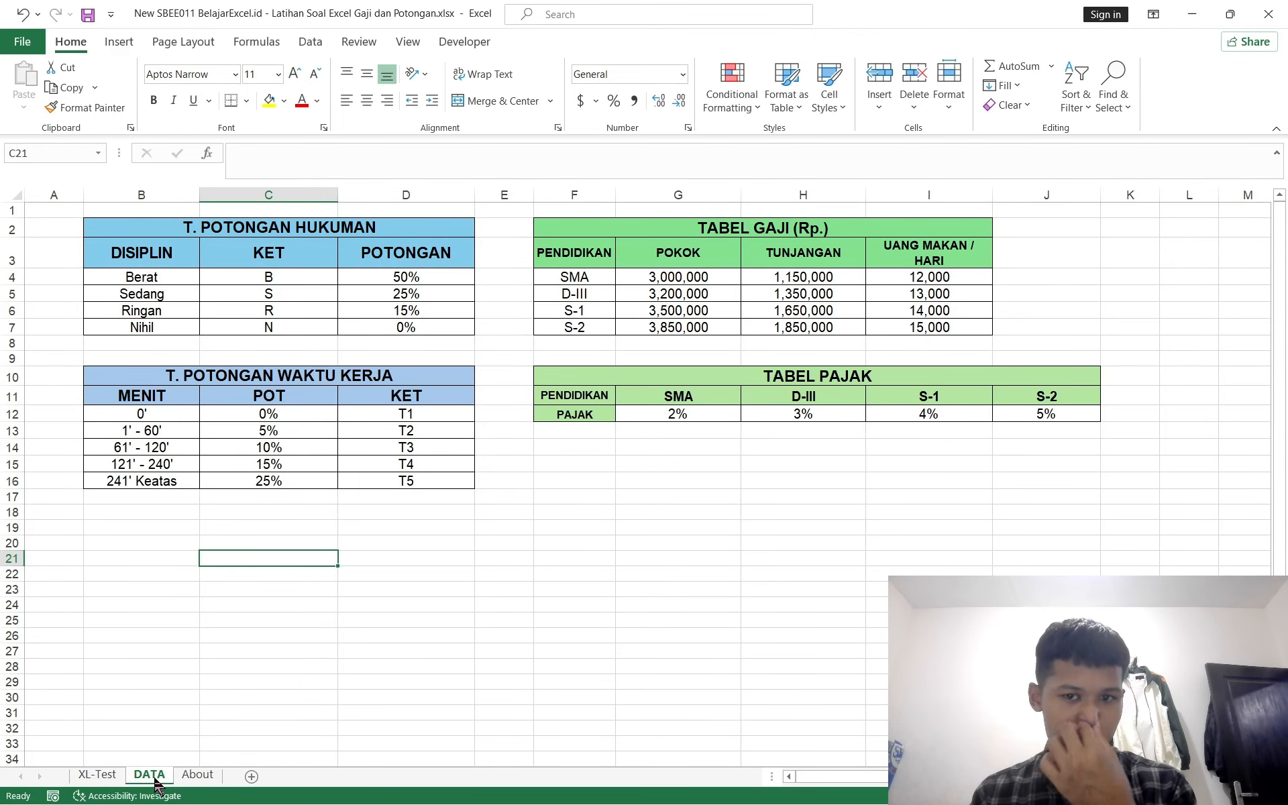
pyautogui.click(99, 775)
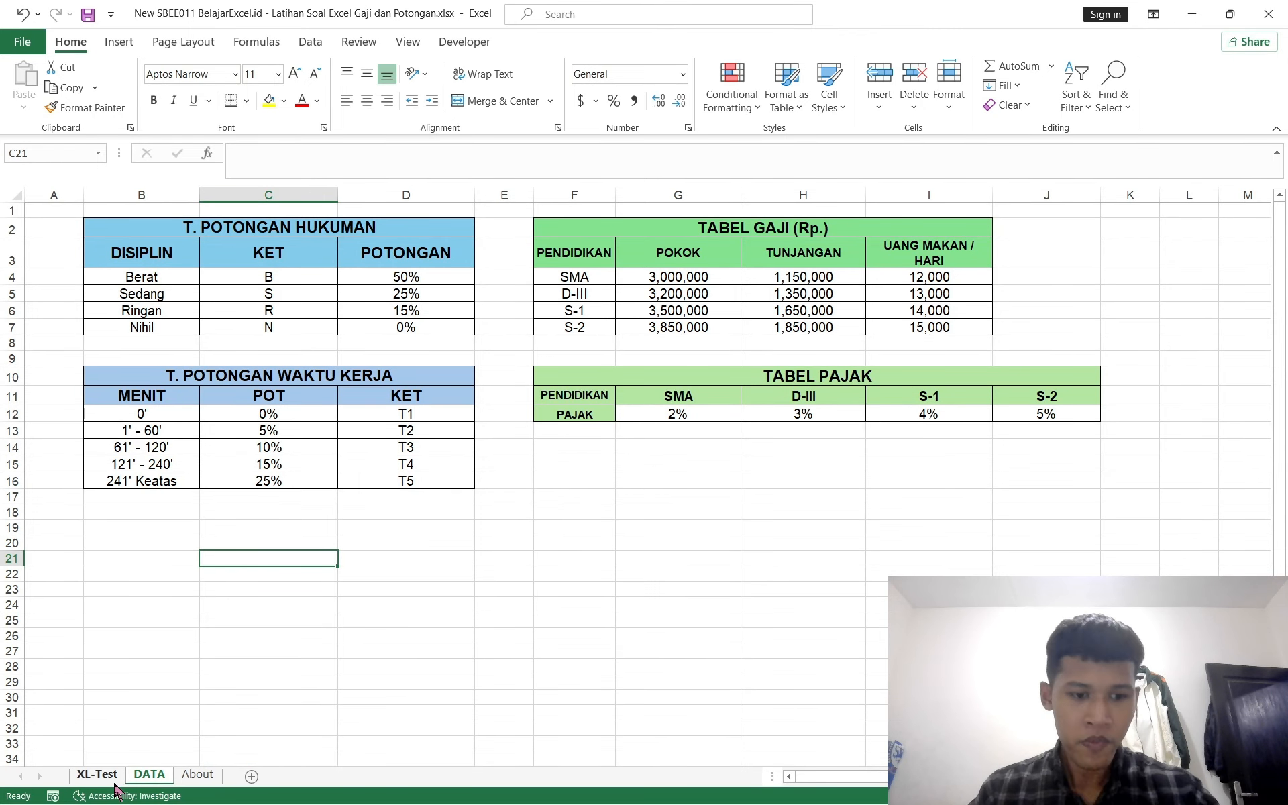
pyautogui.scroll(-4, 370, 652)
pyautogui.scroll(-2, 371, 652)
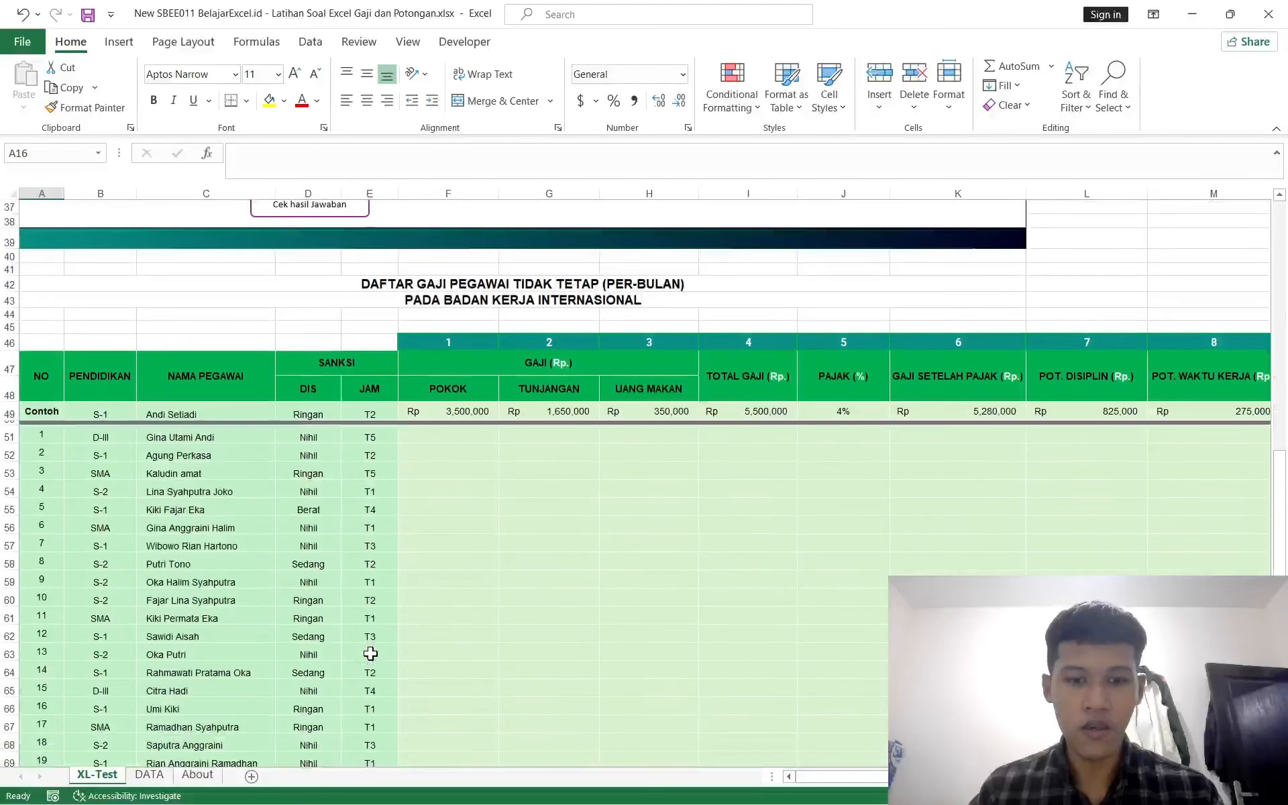
pyautogui.keyDown('ctrl'); pyautogui.scroll(-1, 370, 653); pyautogui.keyUp('ctrl')
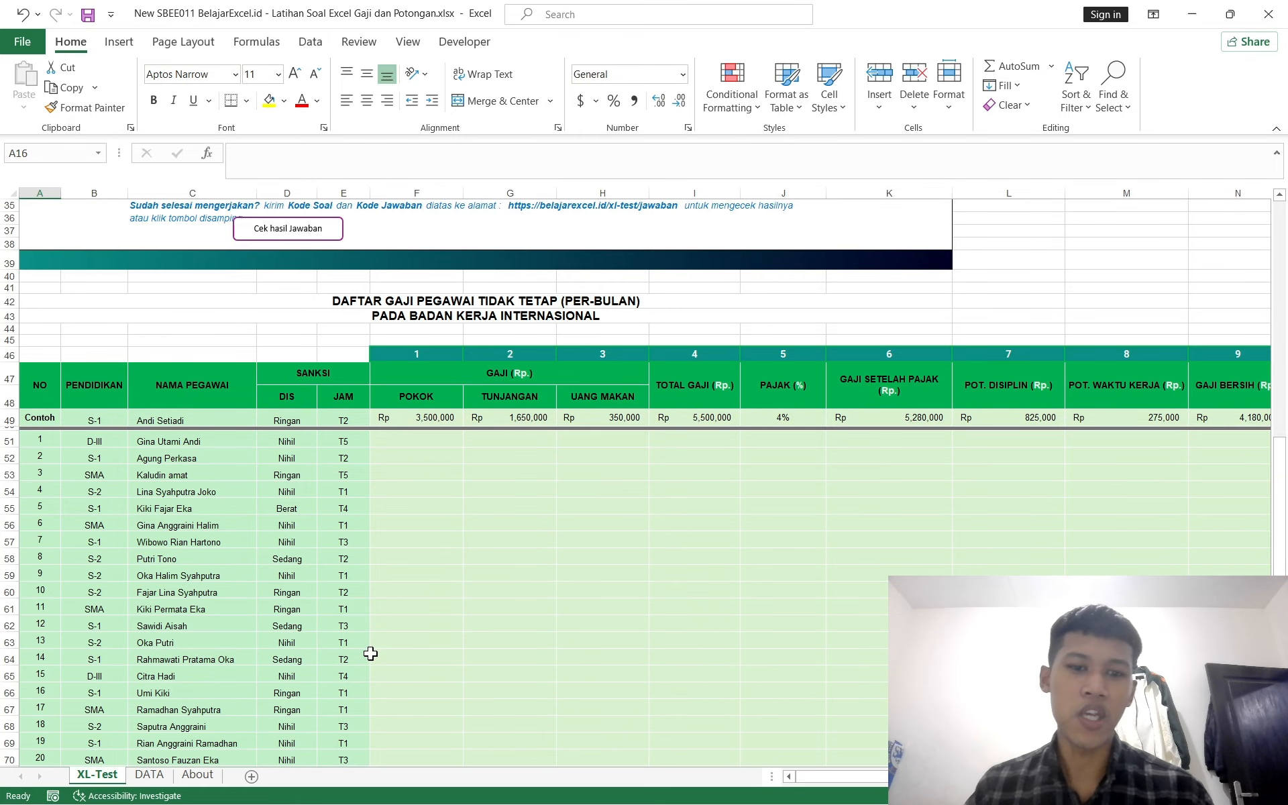
pyautogui.scroll(2, 455, 460)
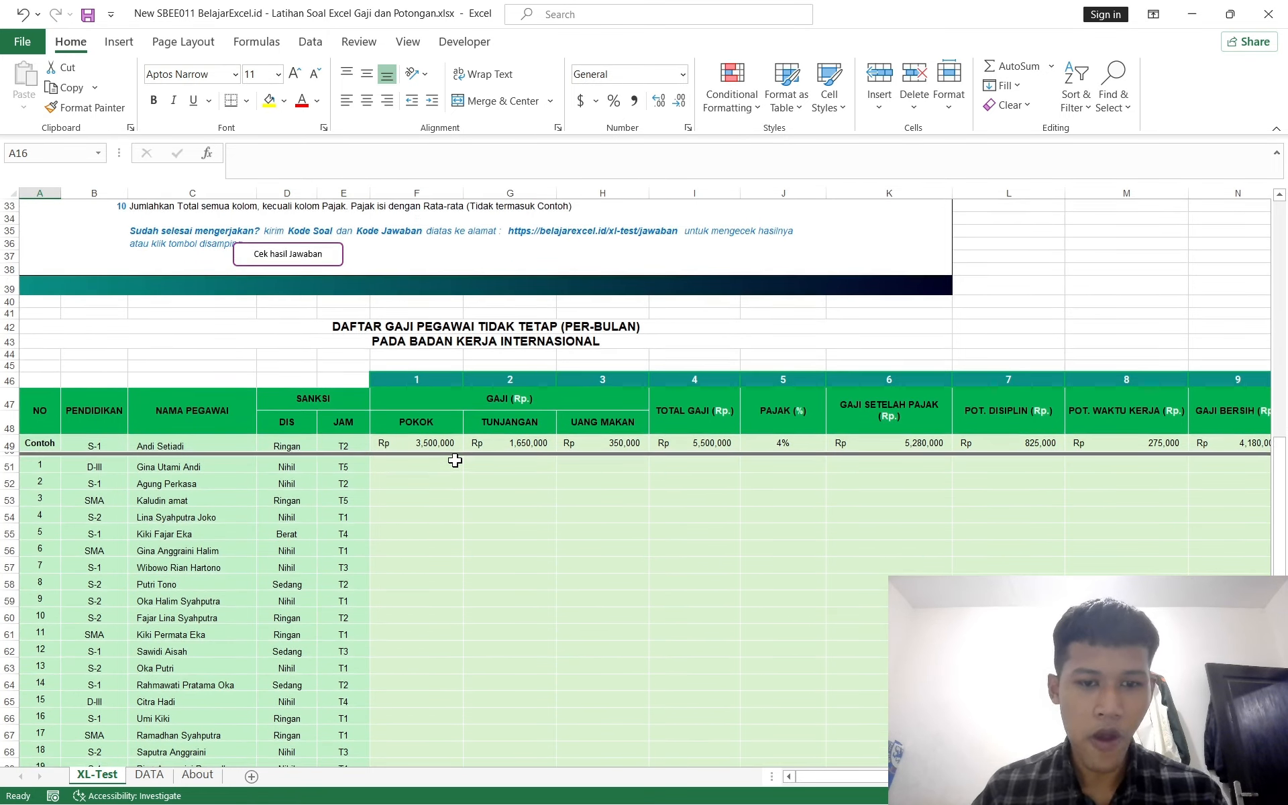
pyautogui.scroll(-1, 454, 460)
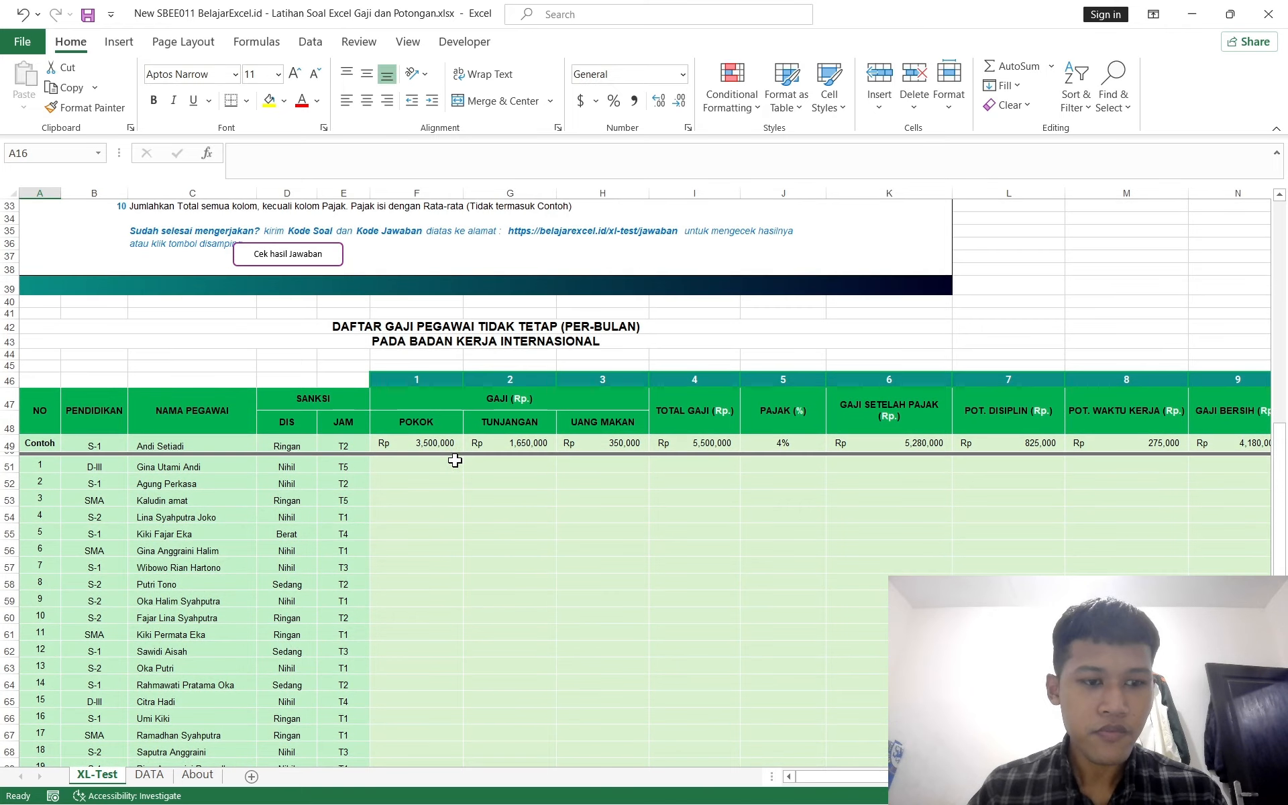
pyautogui.scroll(-1, 455, 460)
pyautogui.click(150, 775)
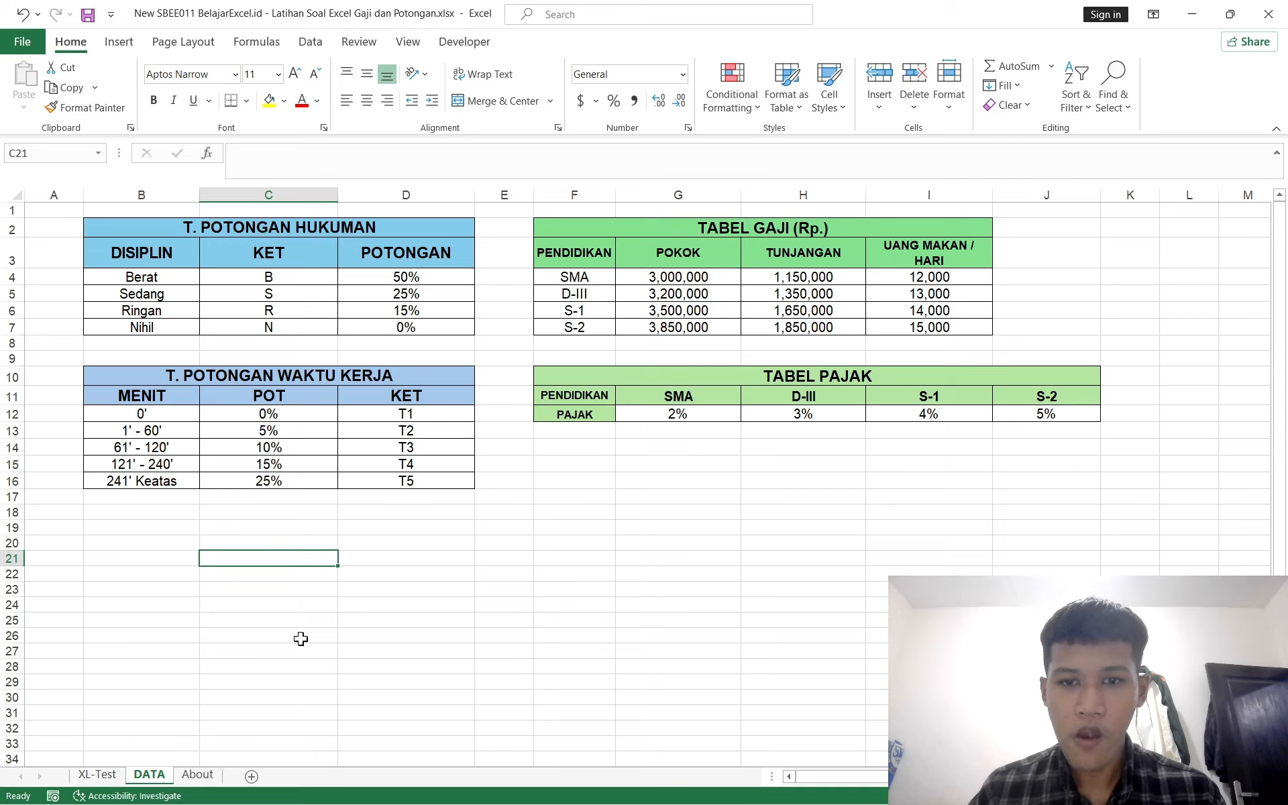
pyautogui.click(592, 244)
pyautogui.moveTo(592, 244); pyautogui.dragTo(668, 324)
pyautogui.moveTo(595, 230); pyautogui.dragTo(686, 325)
pyautogui.click(588, 357)
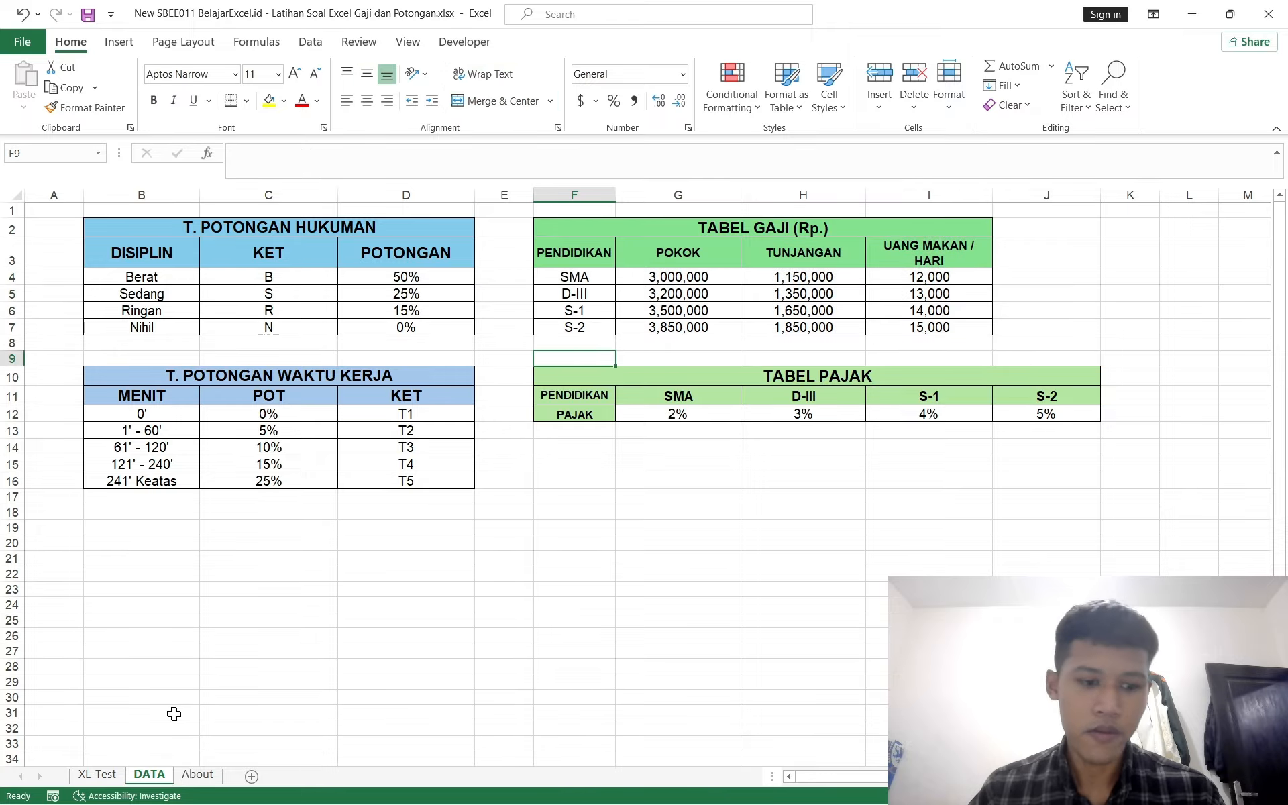
pyautogui.click(109, 778)
# Step: Start an INDEX formula in the first employee's POKOK cell F51
pyautogui.click(435, 422)
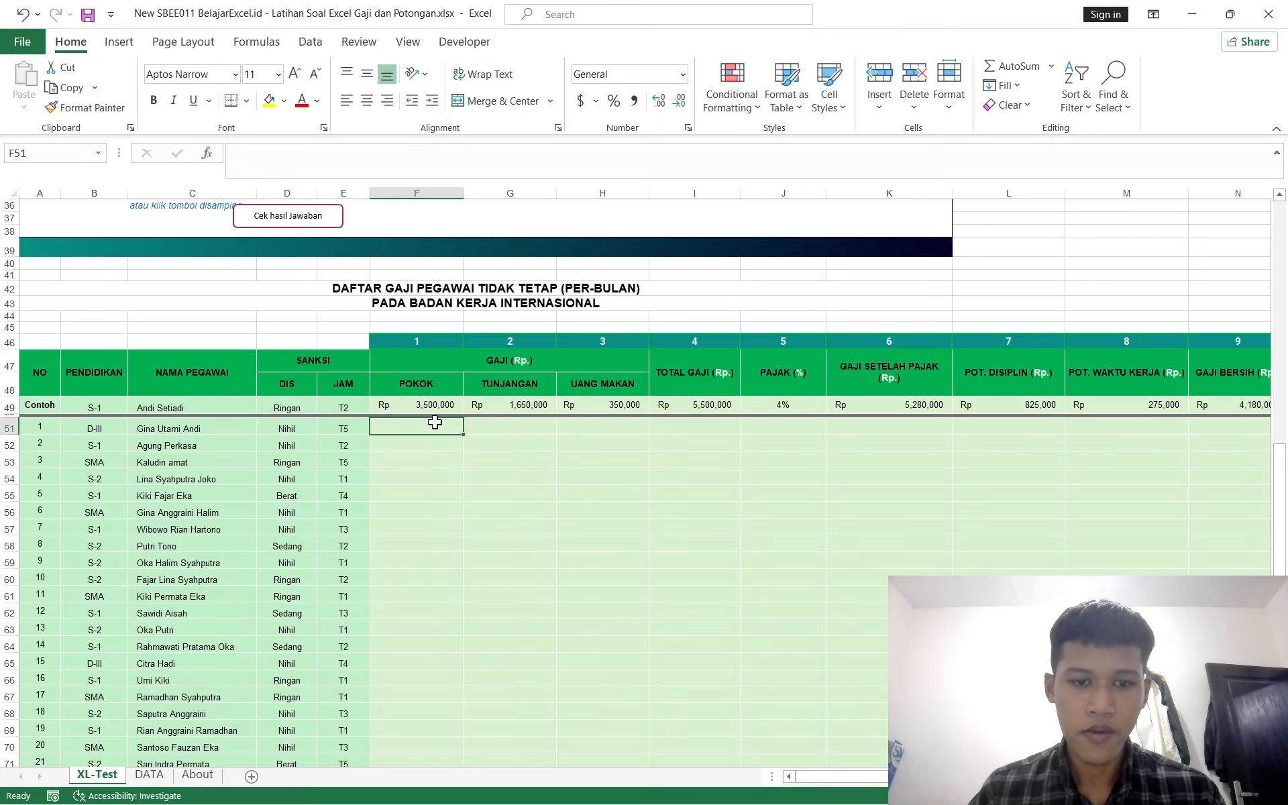
pyautogui.write('=vloku')
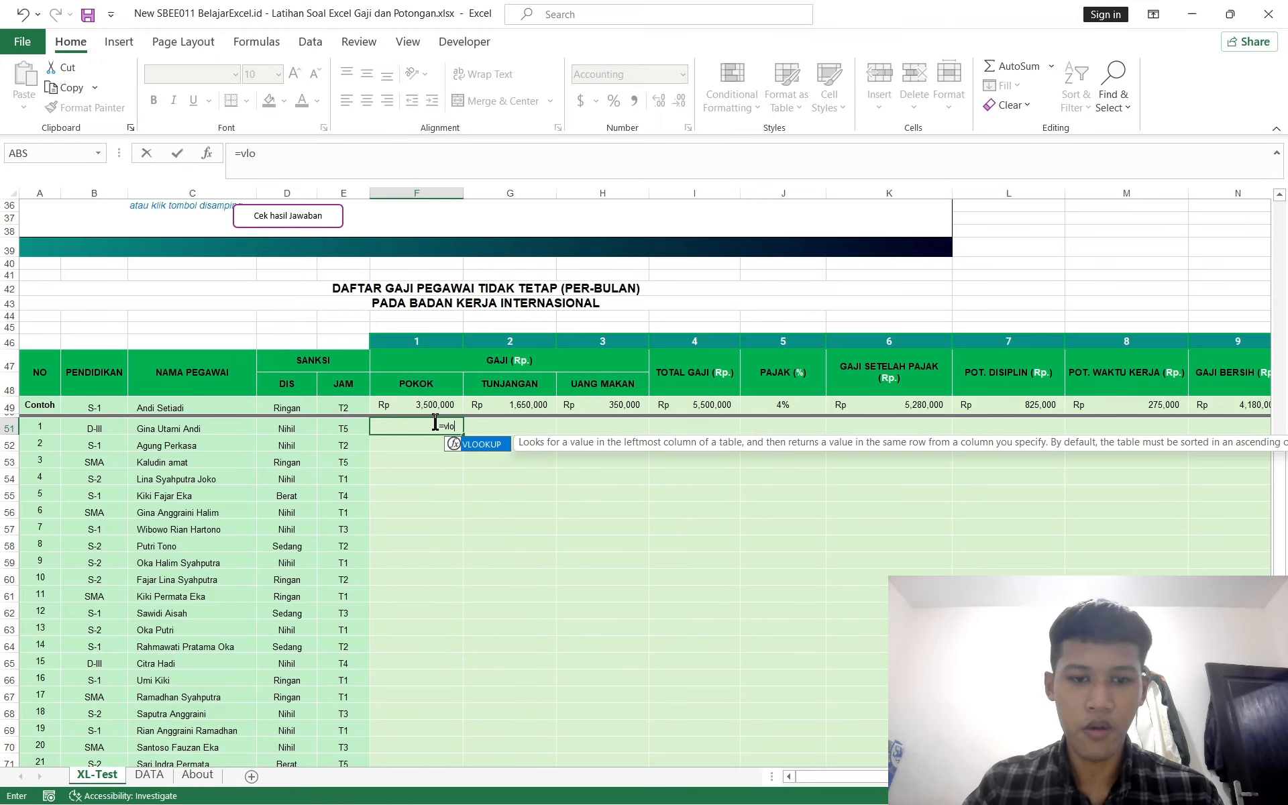
pyautogui.press('BackSpace')
pyautogui.press('BackSpace')
pyautogui.press('BackSpace')
pyautogui.press('BackSpace')
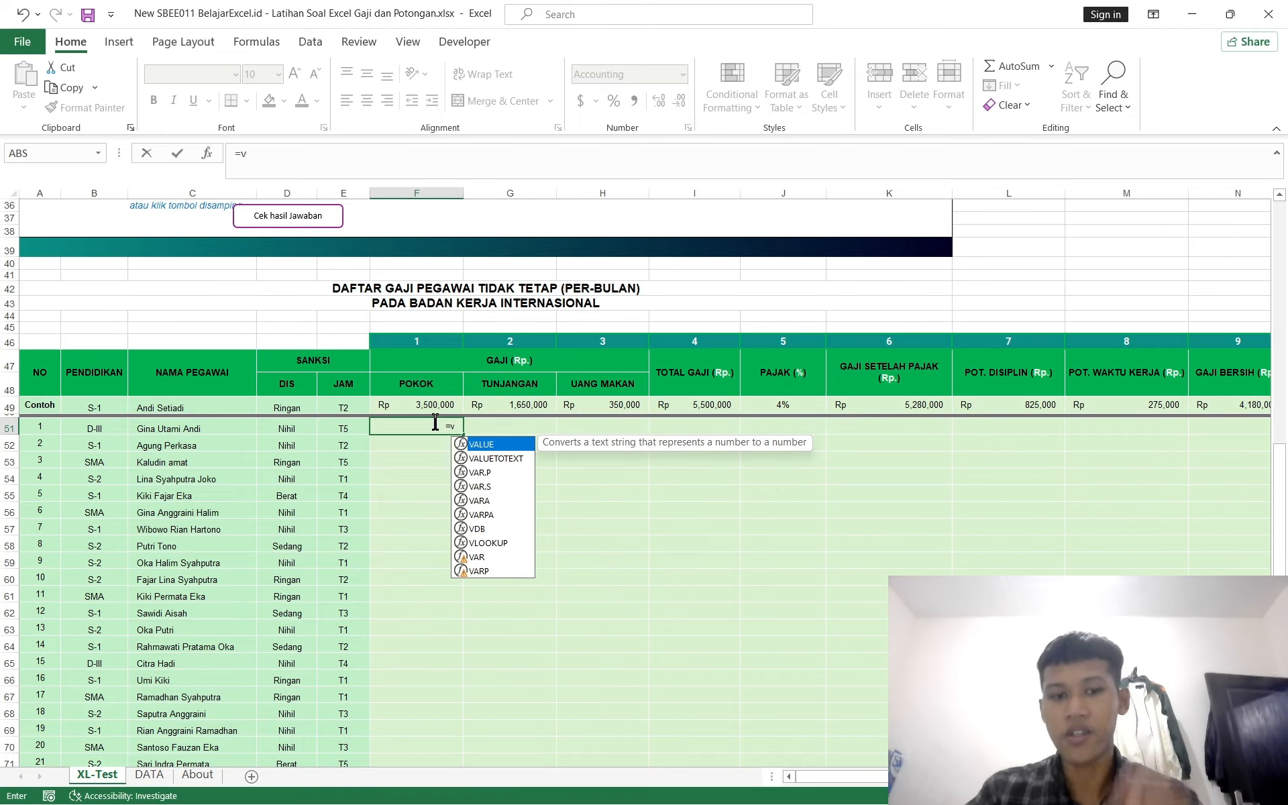
pyautogui.press('BackSpace')
pyautogui.write('index')
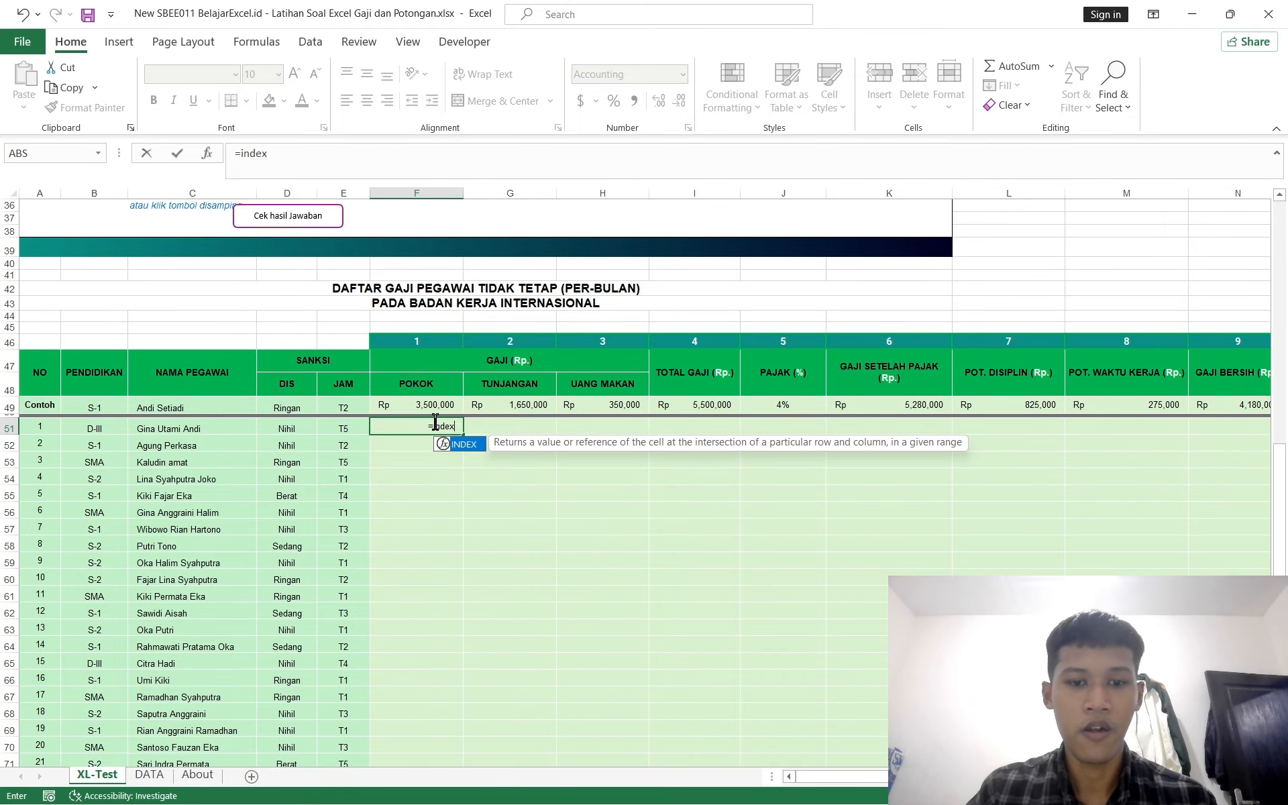
pyautogui.press('Tab')
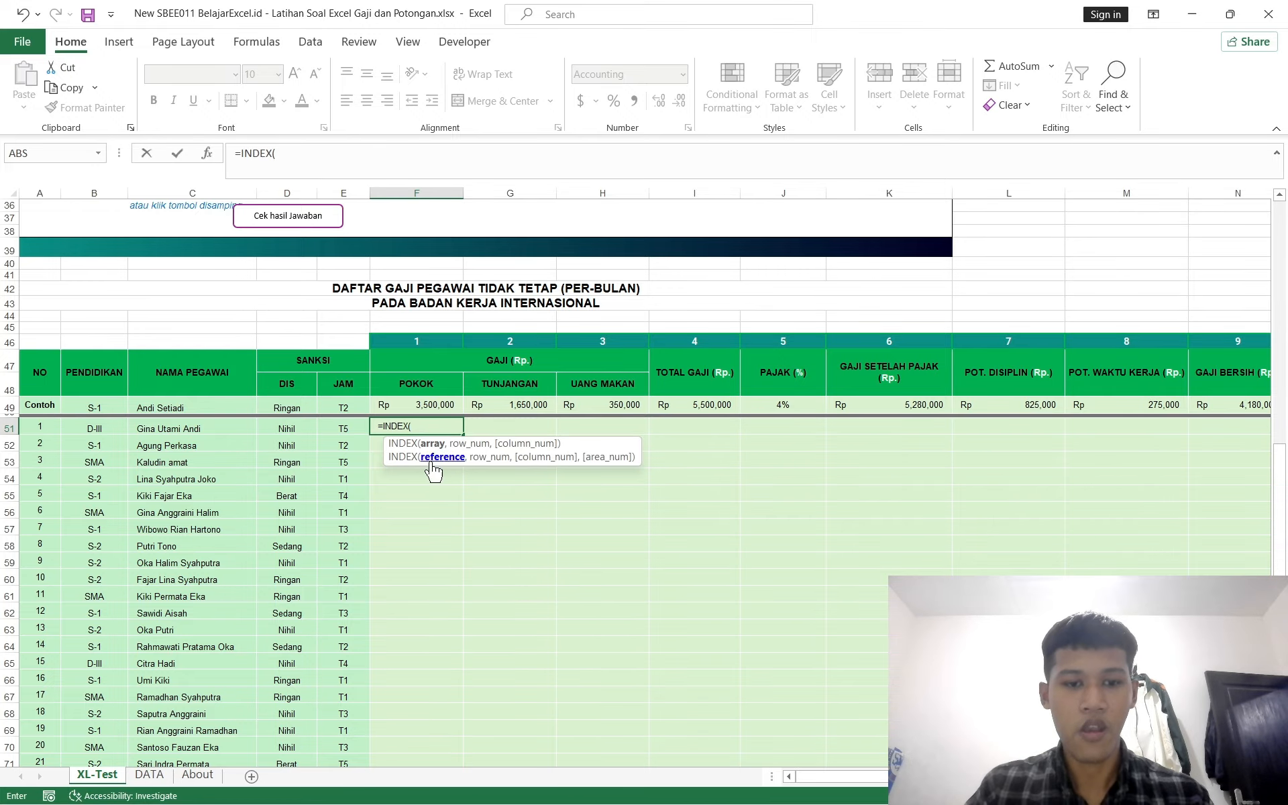
# Step: Set the INDEX array to the POKOK column G4:G7 of the salary table on the DATA sheet
pyautogui.click(149, 774)
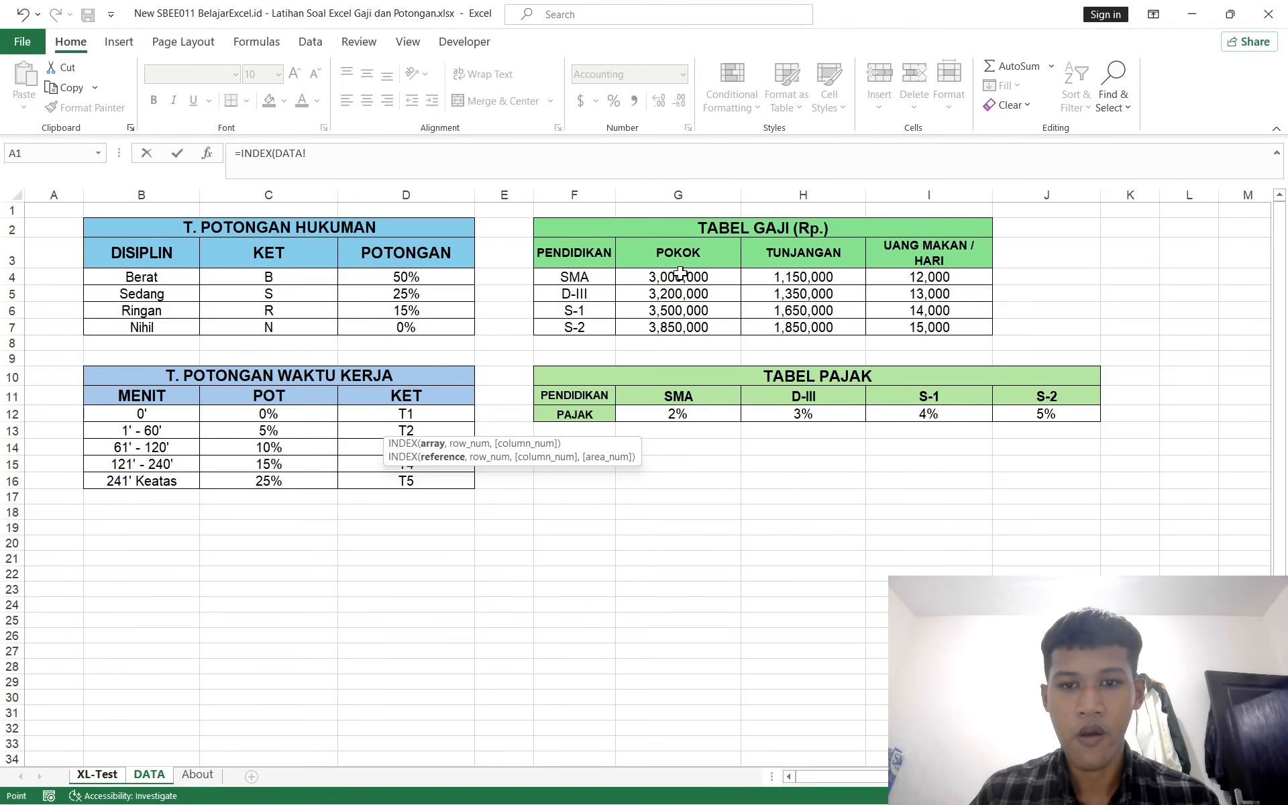
pyautogui.moveTo(678, 277); pyautogui.dragTo(677, 330)
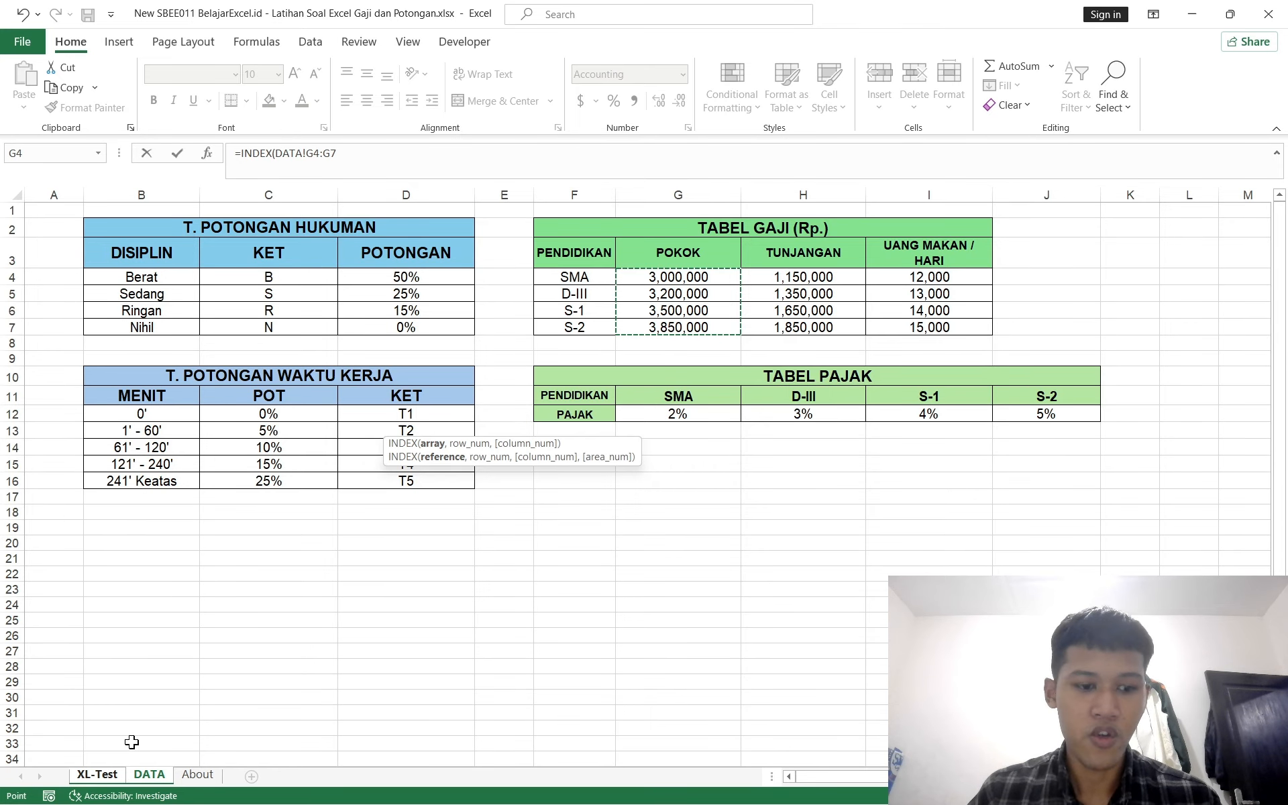
pyautogui.click(111, 776)
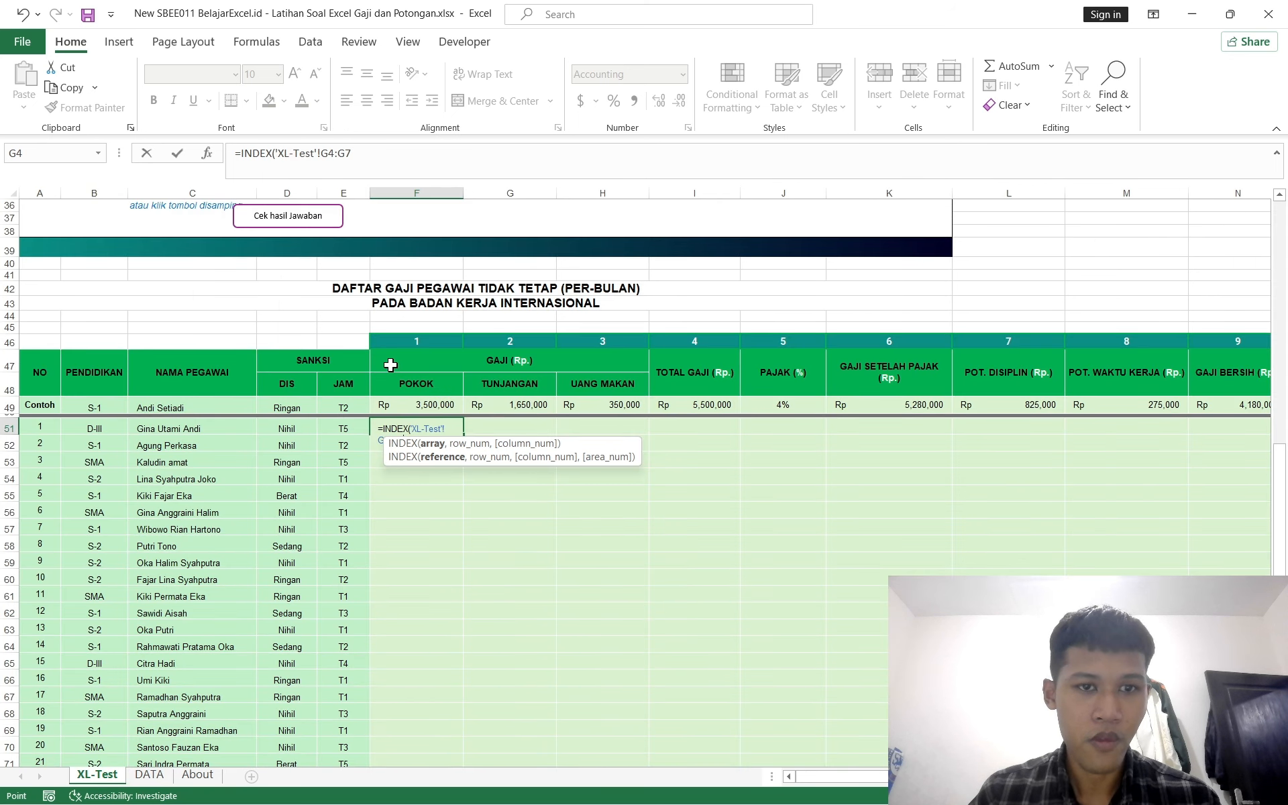
pyautogui.click(166, 780)
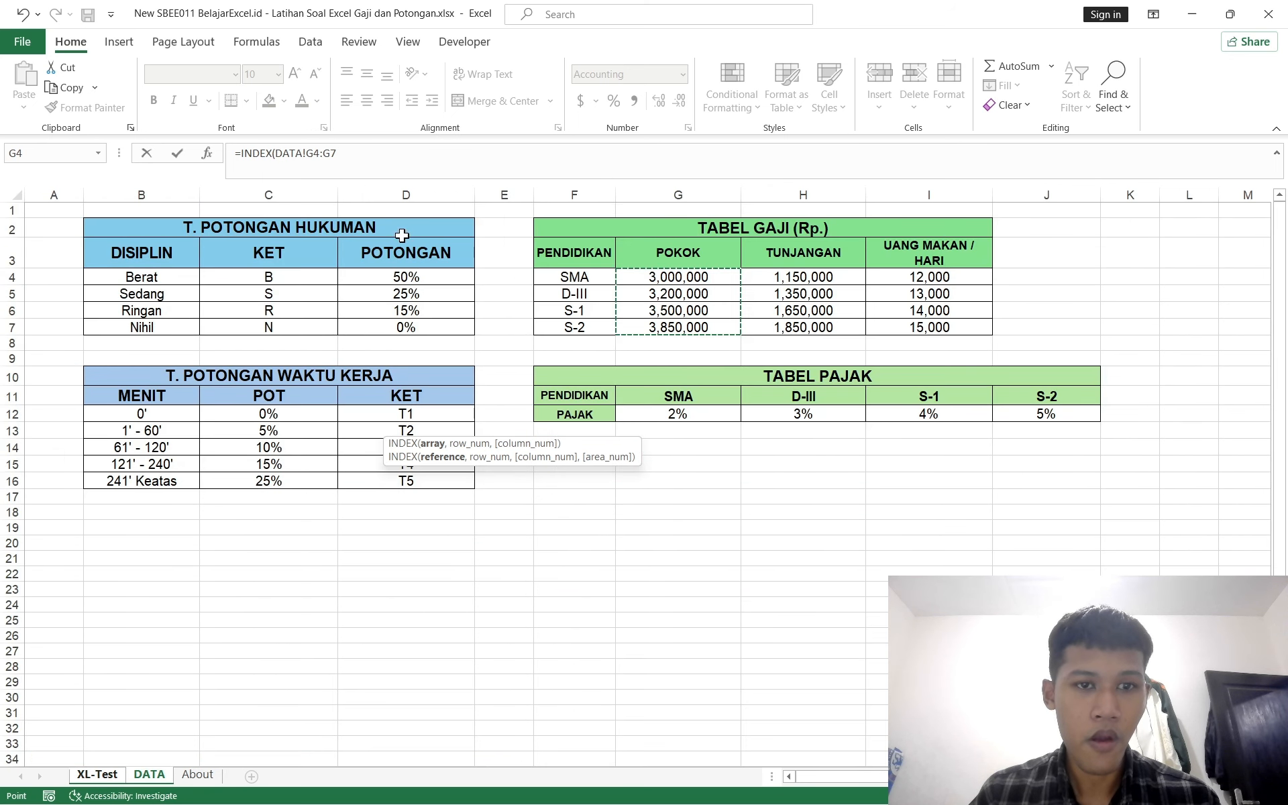
# Step: Continue the F51 formula with a MATCH whose lookup value is the employee's education cell $B51 on the XL-Test sheet
pyautogui.click(380, 177)
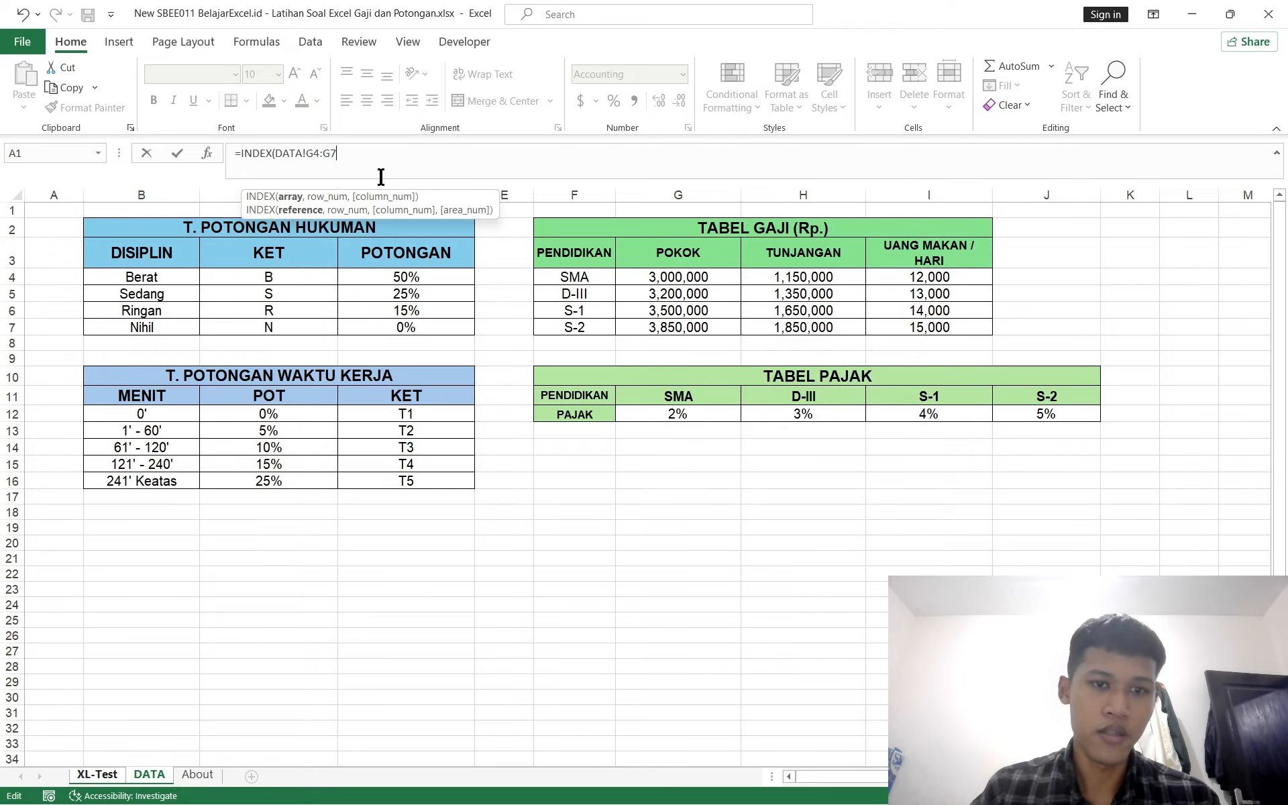
pyautogui.write(', match(')
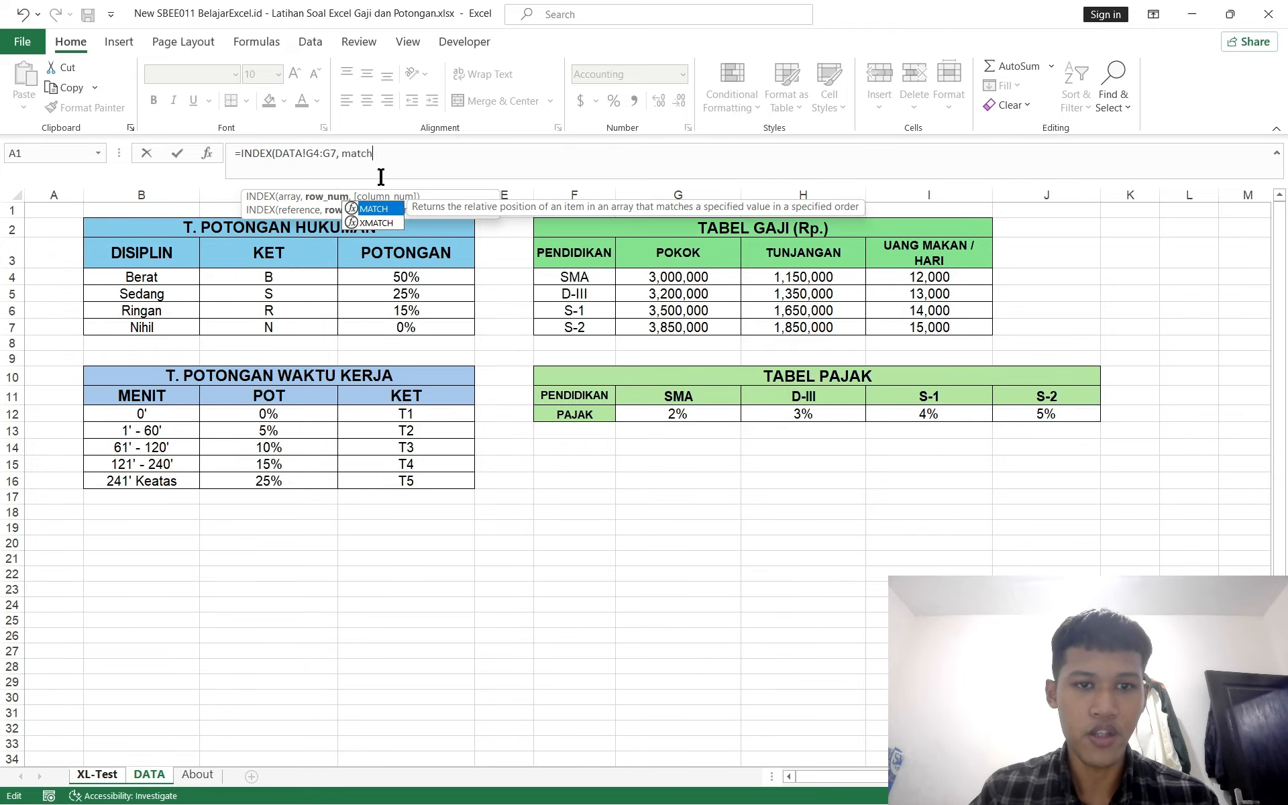
pyautogui.click(121, 776)
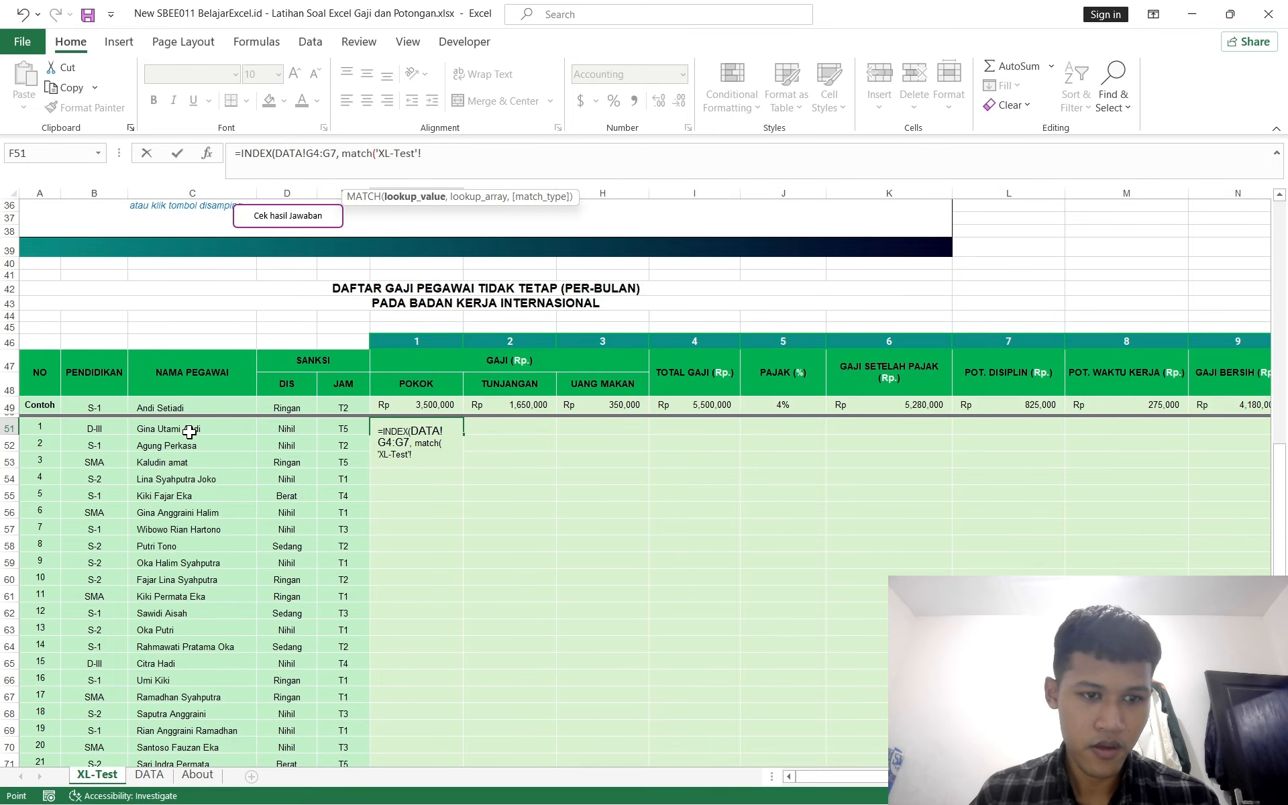
pyautogui.click(96, 428)
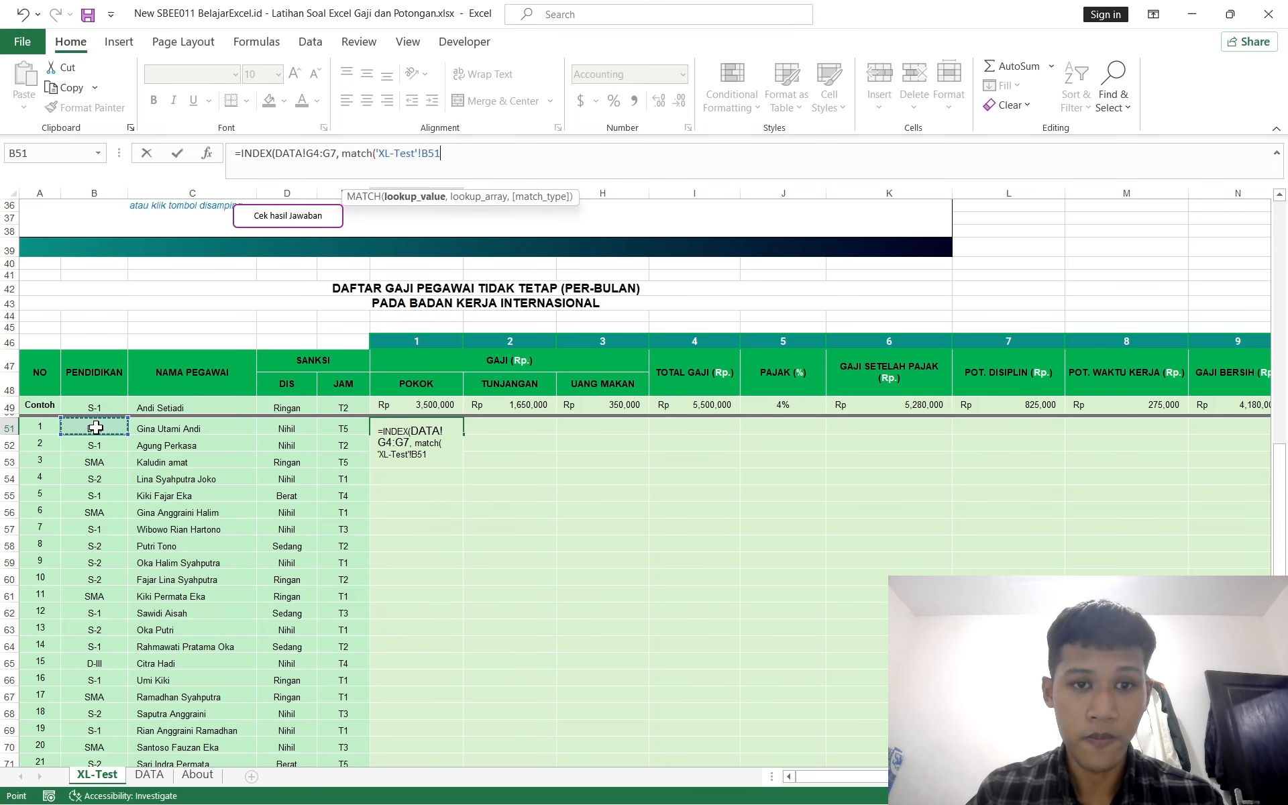
pyautogui.press('F4')
pyautogui.press('F4')
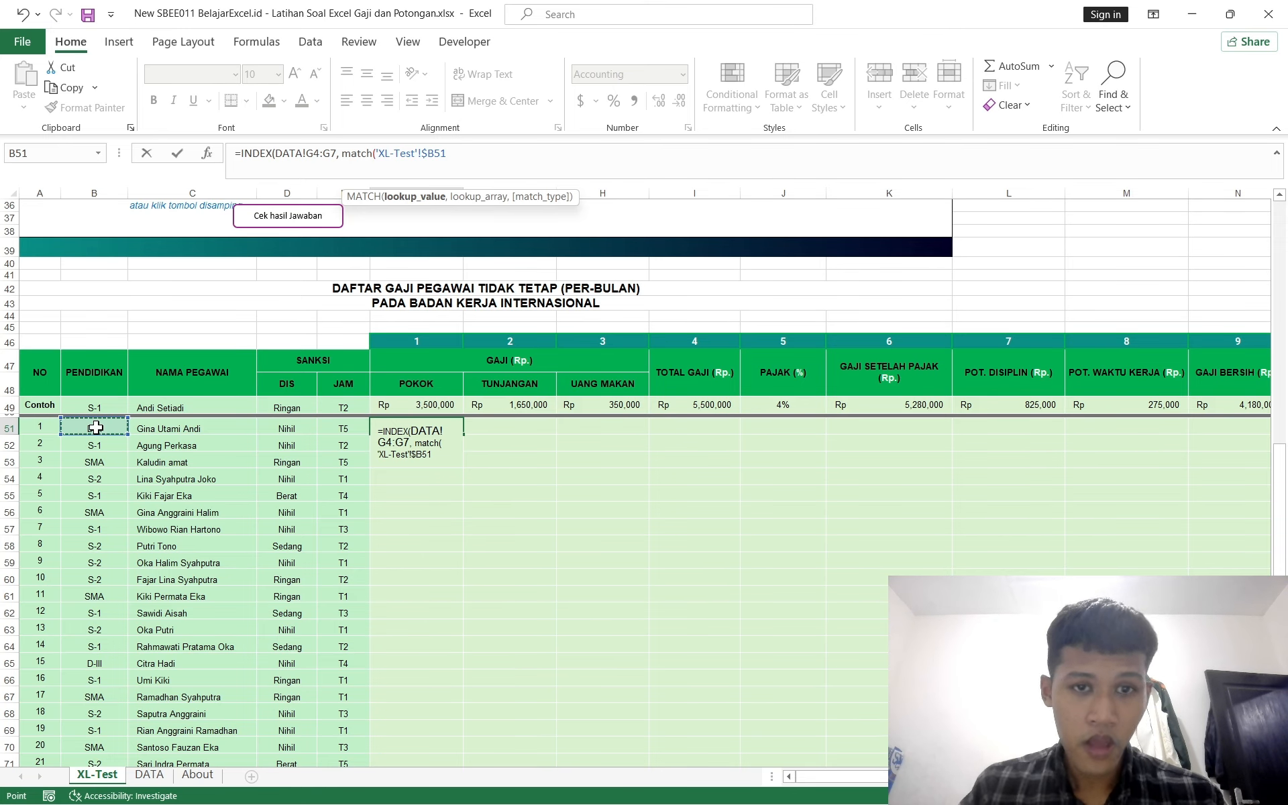
pyautogui.write(',')
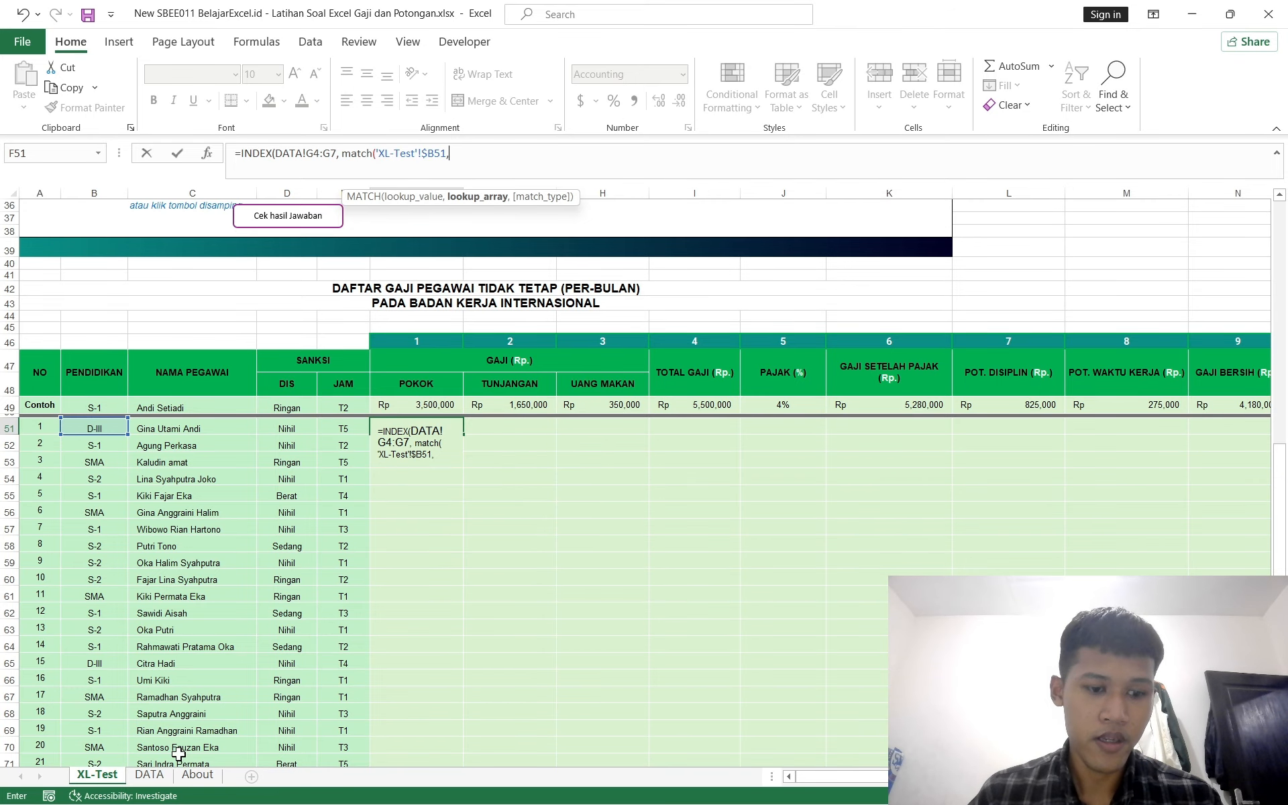
# Step: Complete the MATCH with lookup array DATA!$F$4:$F$7 and exact match 0, then close and enter the formula
pyautogui.click(149, 775)
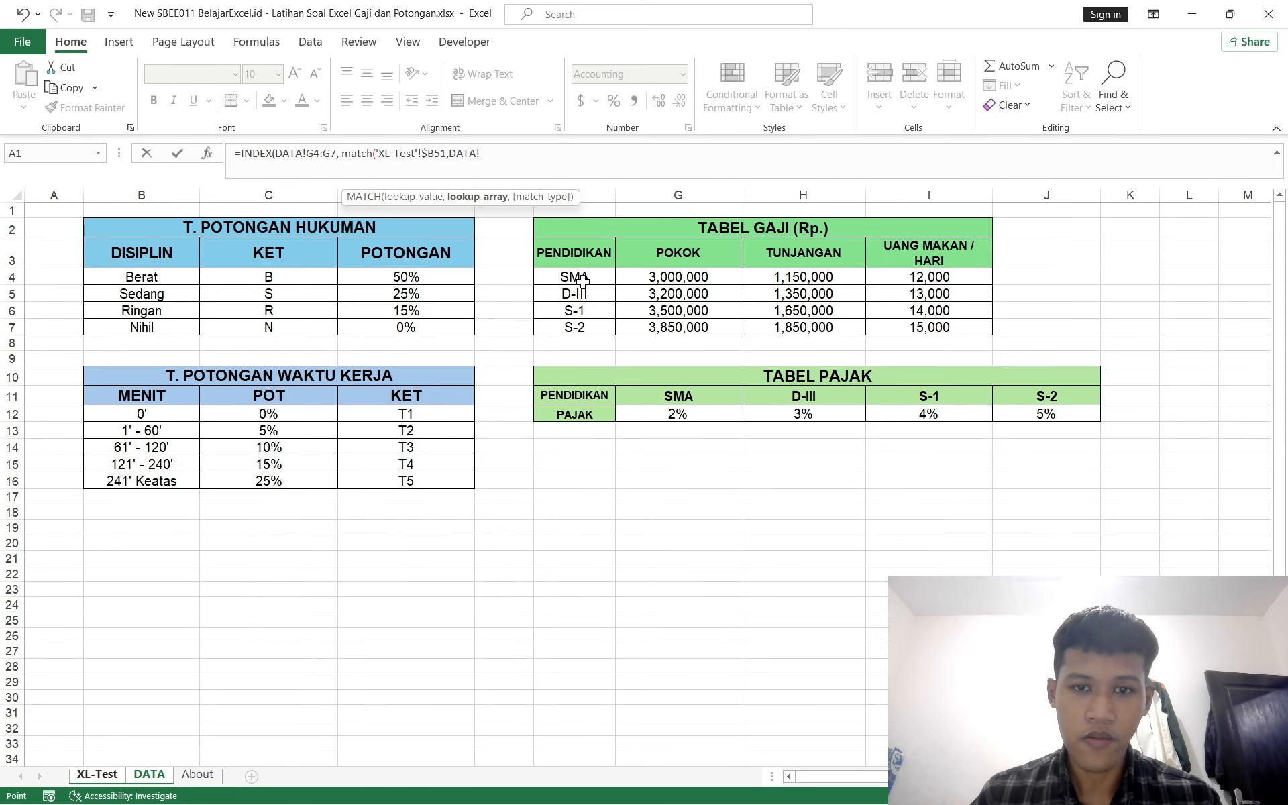
pyautogui.moveTo(577, 277); pyautogui.dragTo(579, 331)
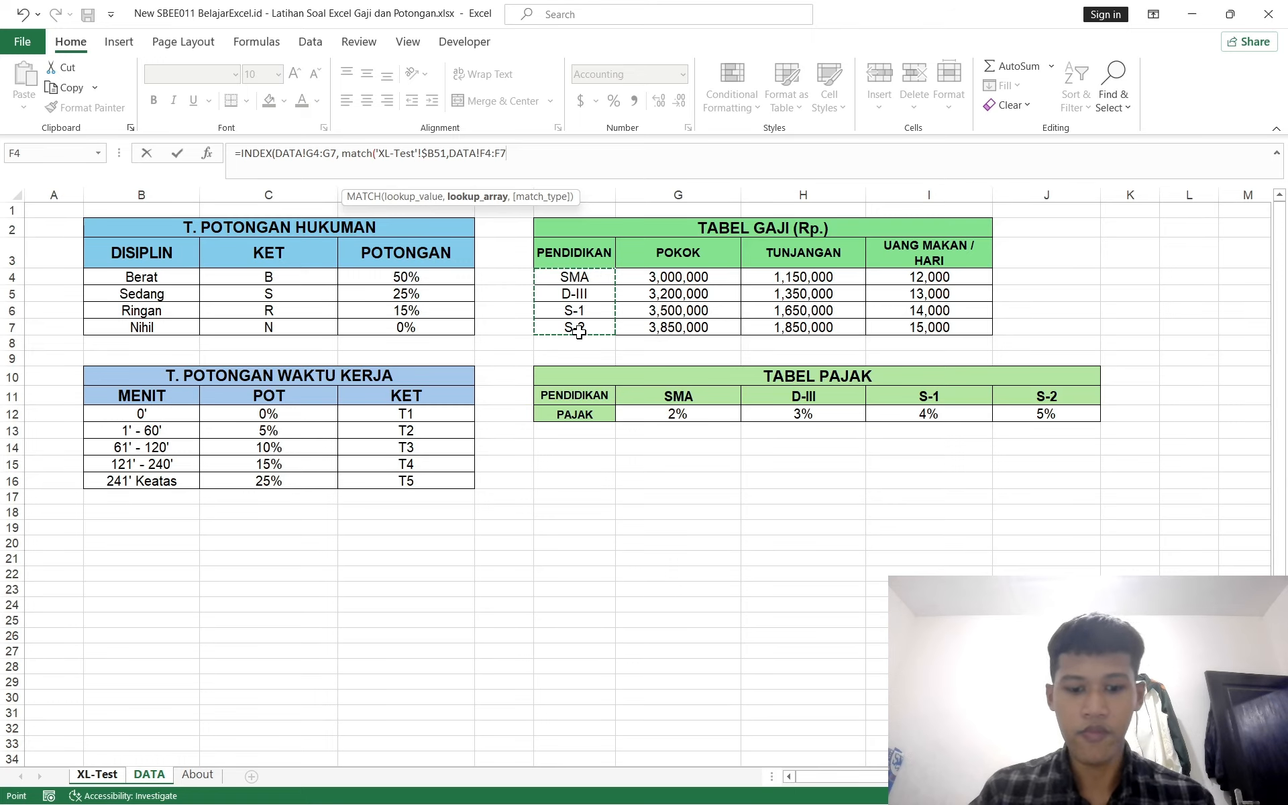
pyautogui.press('F4')
pyautogui.write(';')
pyautogui.write(',')
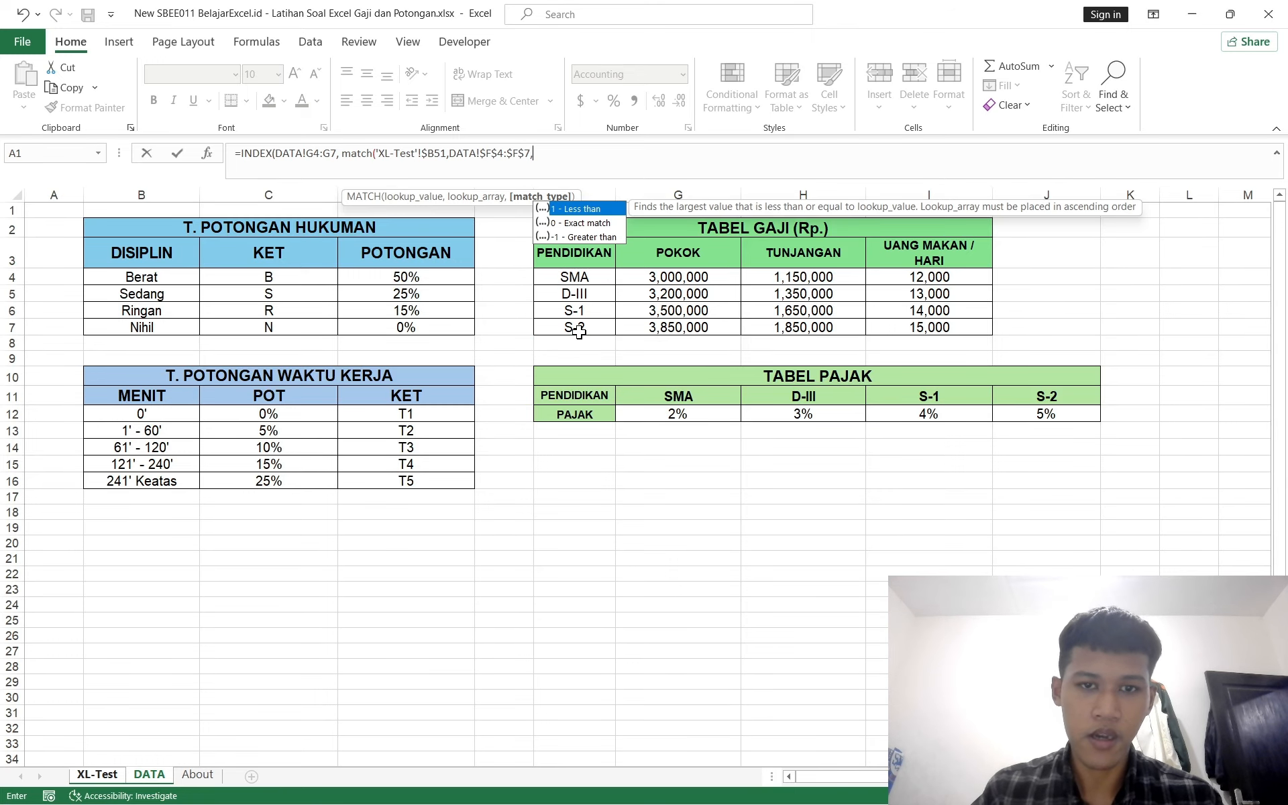
pyautogui.write('0)')
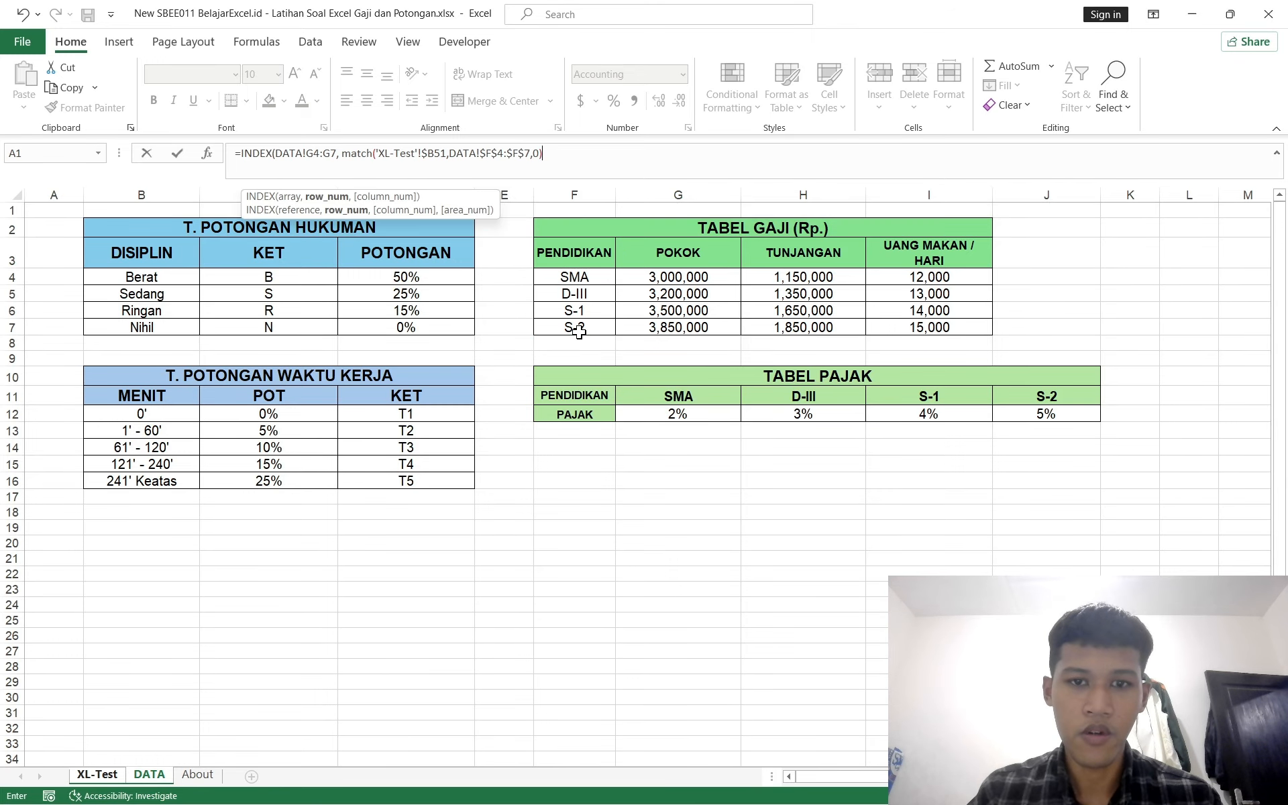
pyautogui.write(')')
pyautogui.press('Return')
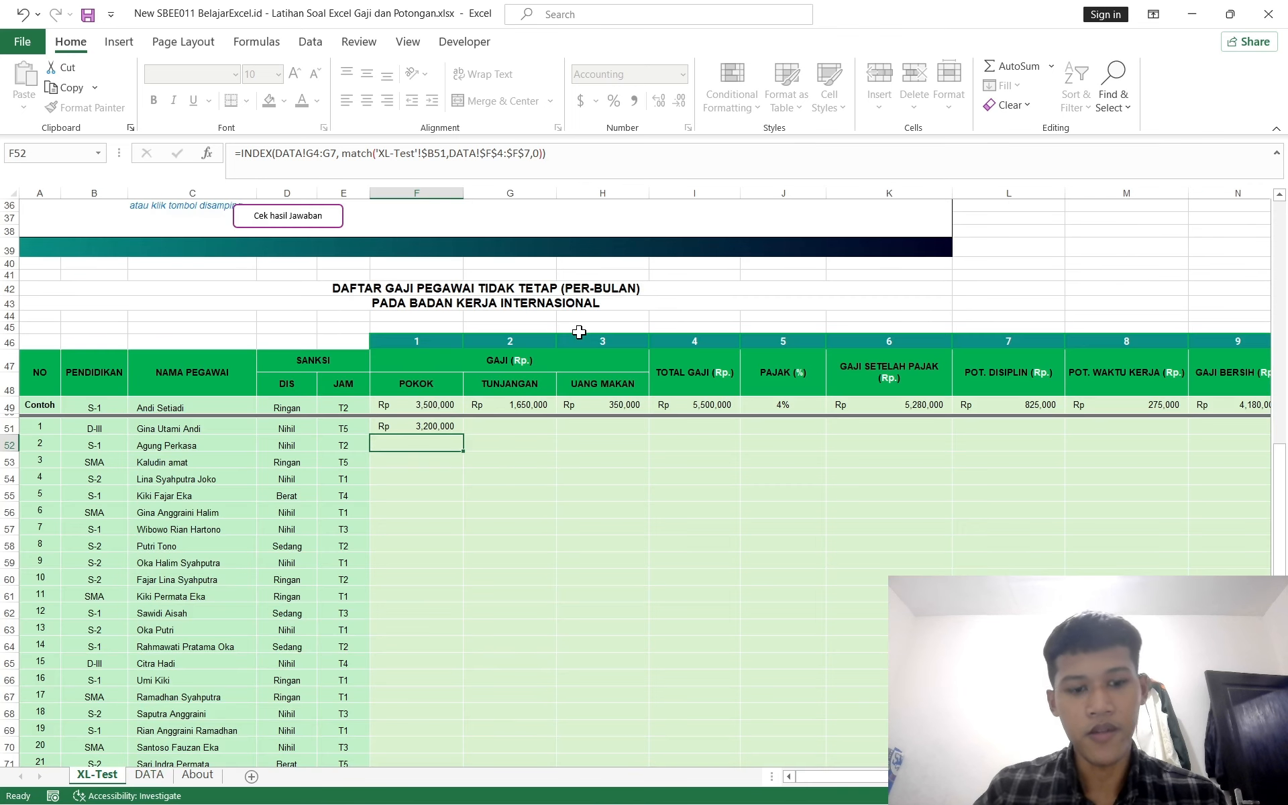
# Step: Fill the POKOK formula from F51 down to F73 for all employees
pyautogui.scroll(-1, 434, 585)
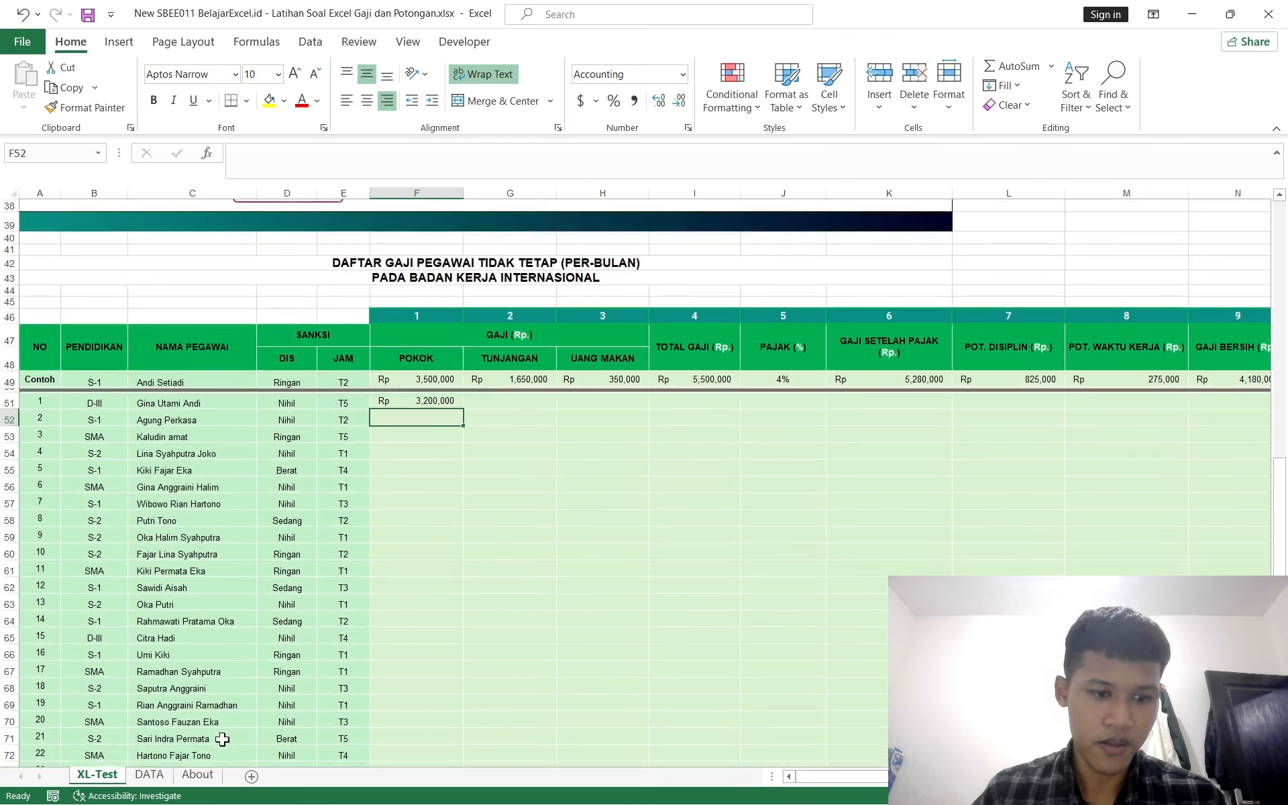
pyautogui.click(161, 778)
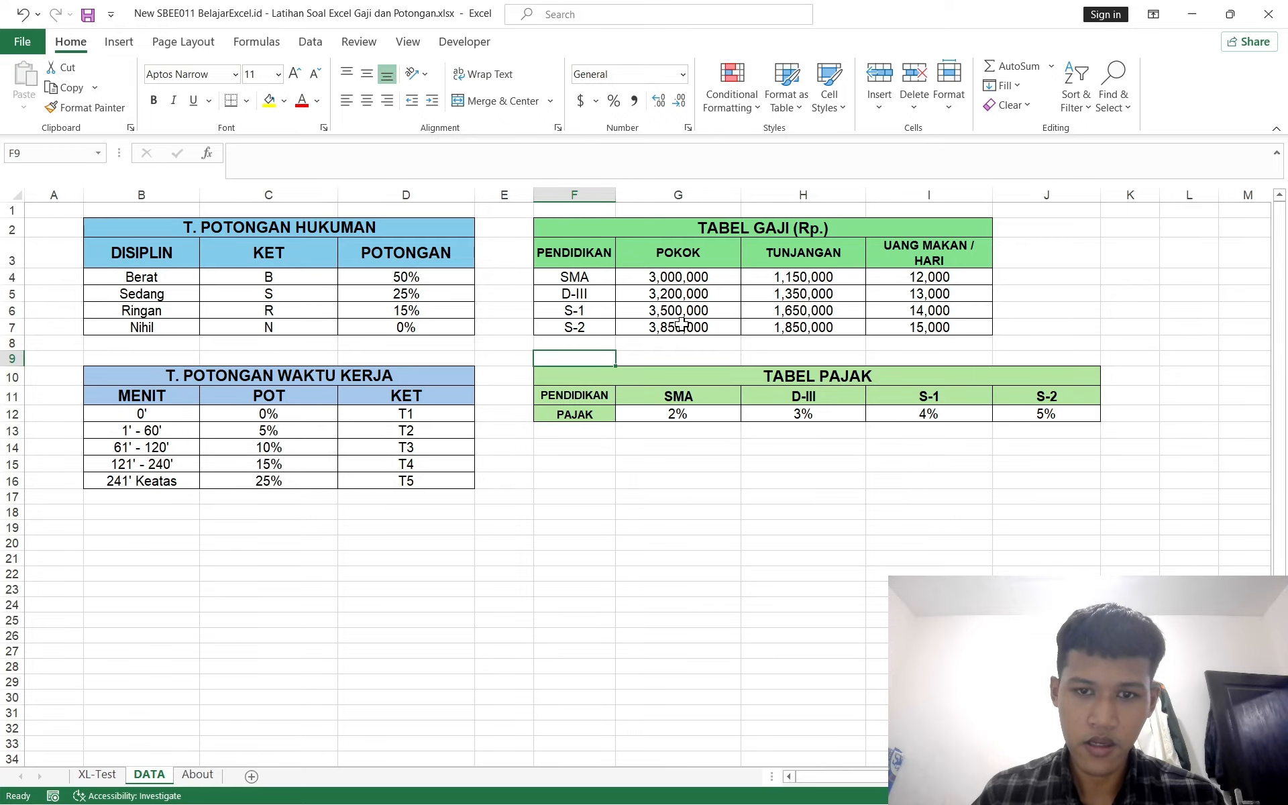
pyautogui.click(125, 780)
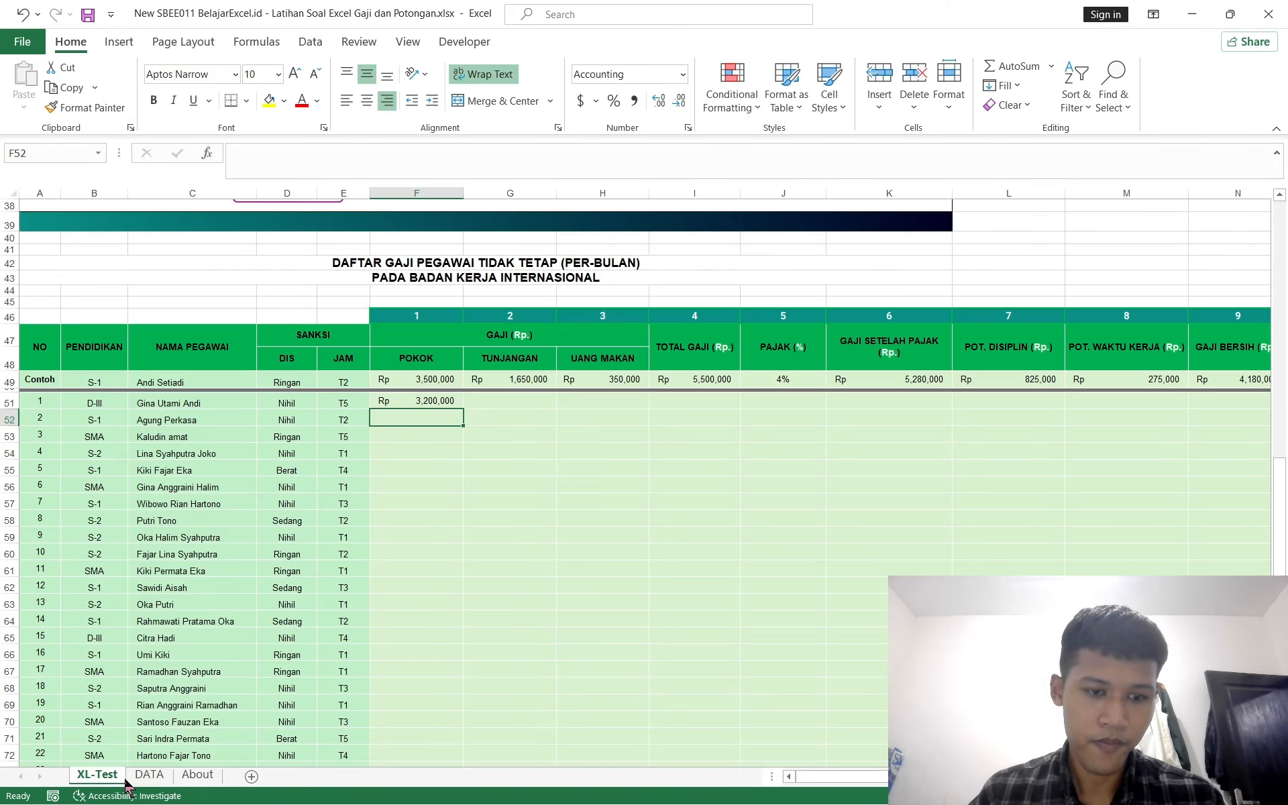
pyautogui.scroll(-1, 442, 413)
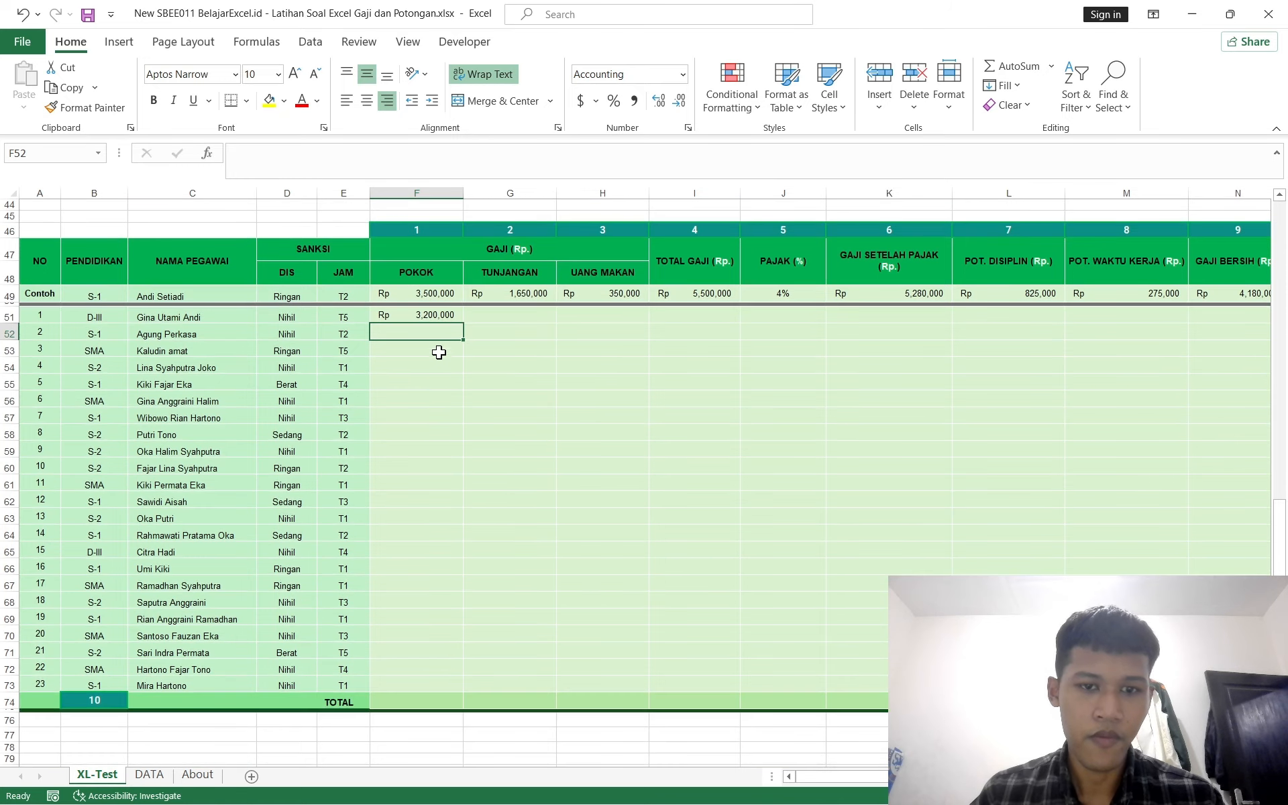
pyautogui.click(434, 315)
pyautogui.hotkey('ctrl', 'Left')
pyautogui.hotkey('ctrl', 'Down')
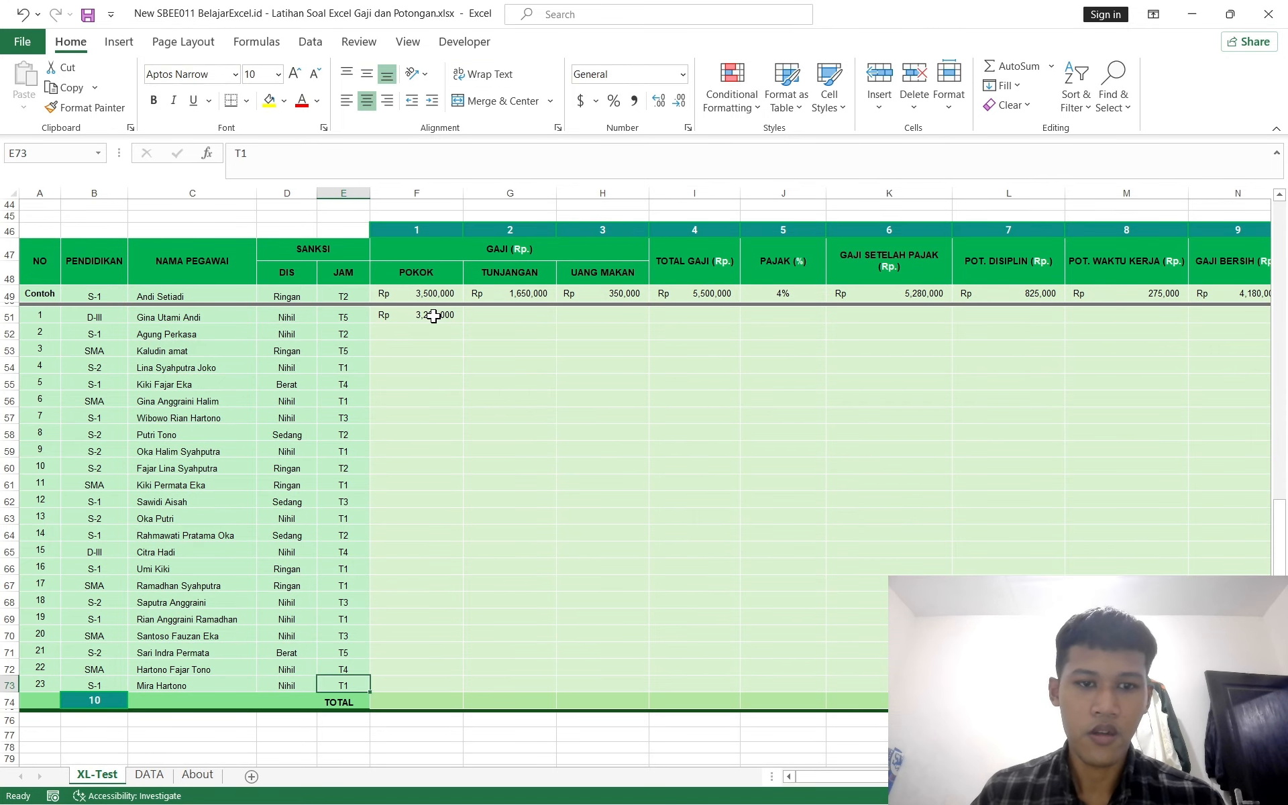
pyautogui.press('Right')
pyautogui.hotkey('ctrl', 'shift', 'Up')
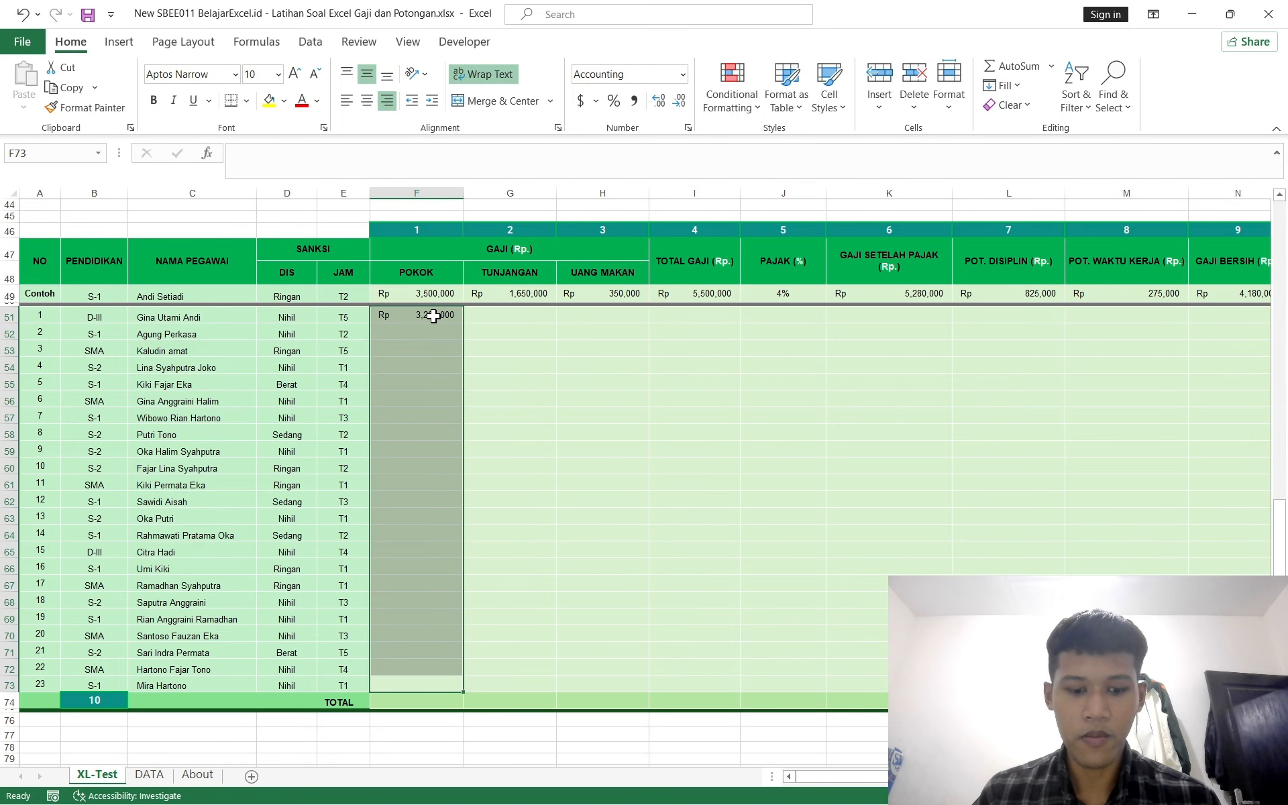
pyautogui.hotkey('ctrl', 'd')
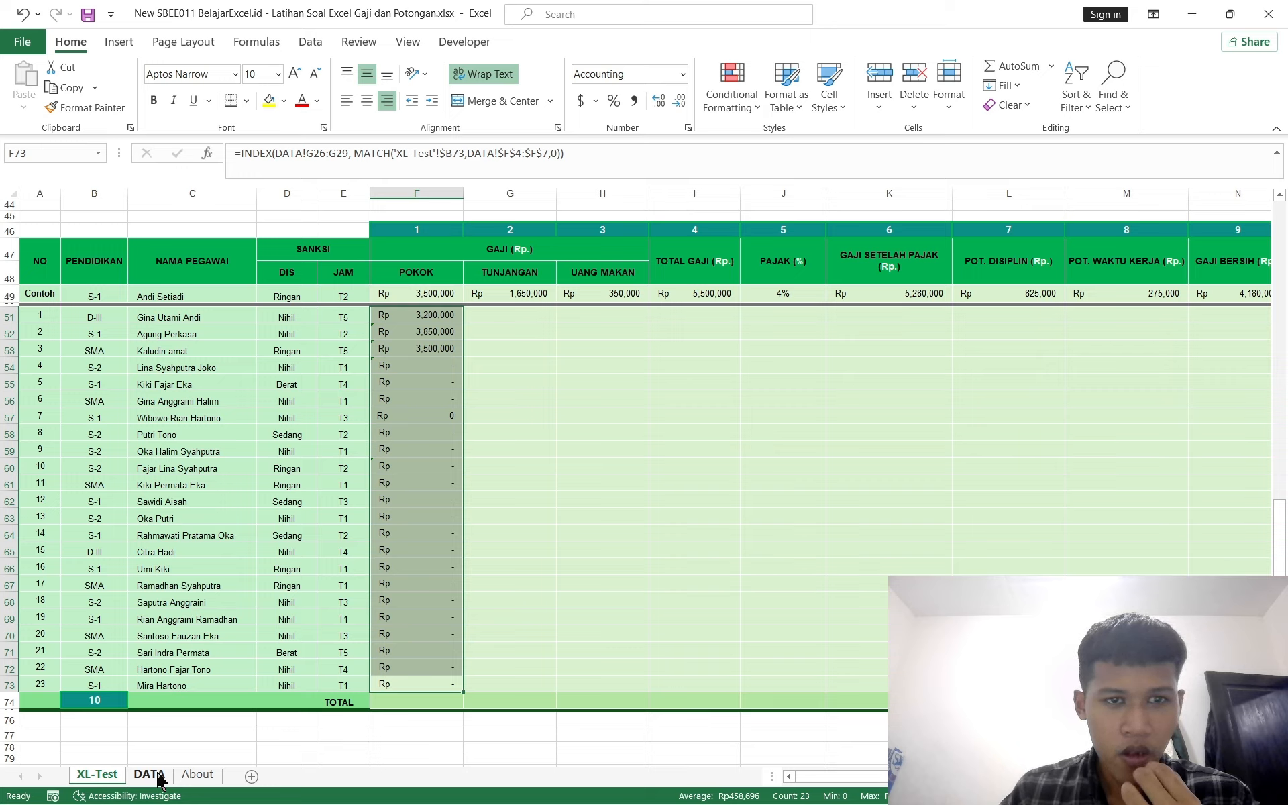
# Step: Make the INDEX array in F51's formula absolute as DATA!$G$4:$G$7
pyautogui.click(434, 312)
pyautogui.doubleClick(319, 143)
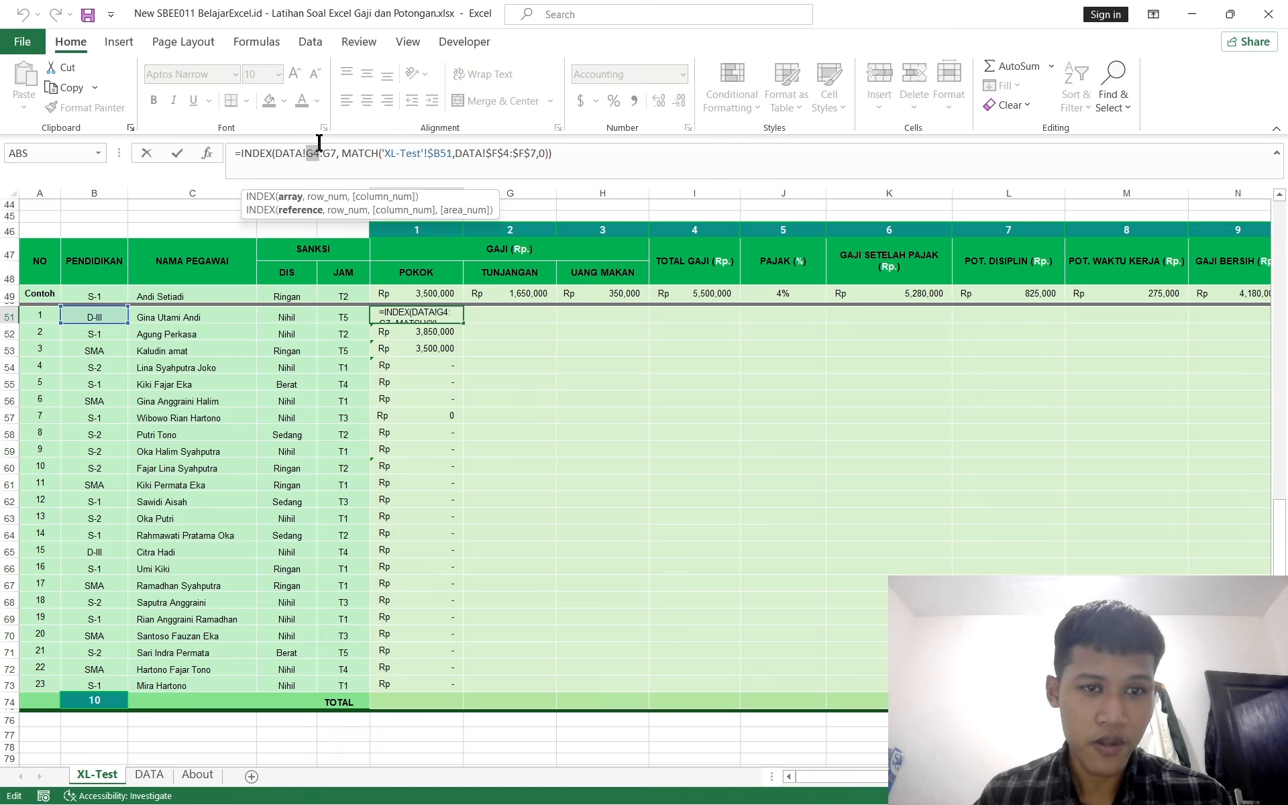
pyautogui.moveTo(334, 153); pyautogui.dragTo(306, 152)
pyautogui.press('F4')
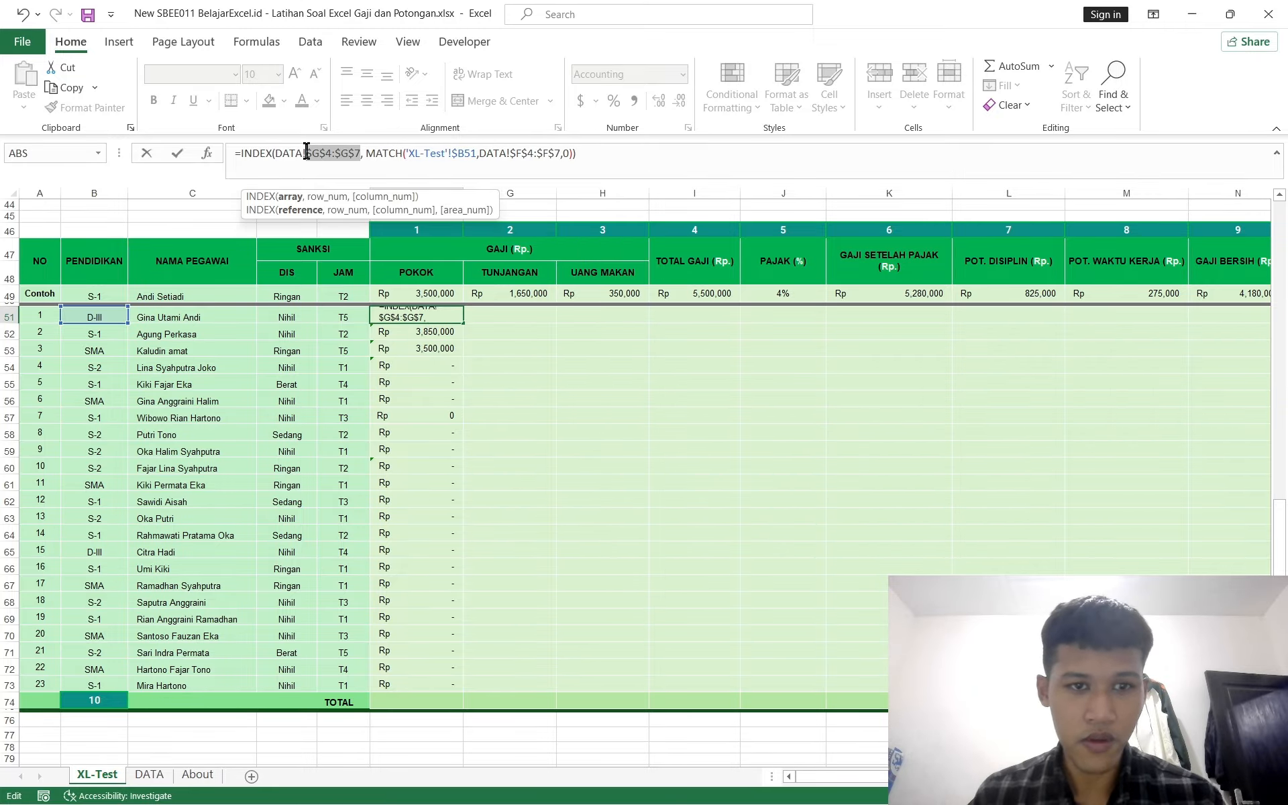
pyautogui.press('Return')
# Step: Fill the corrected POKOK formula from F51 down through F73
pyautogui.press('Up')
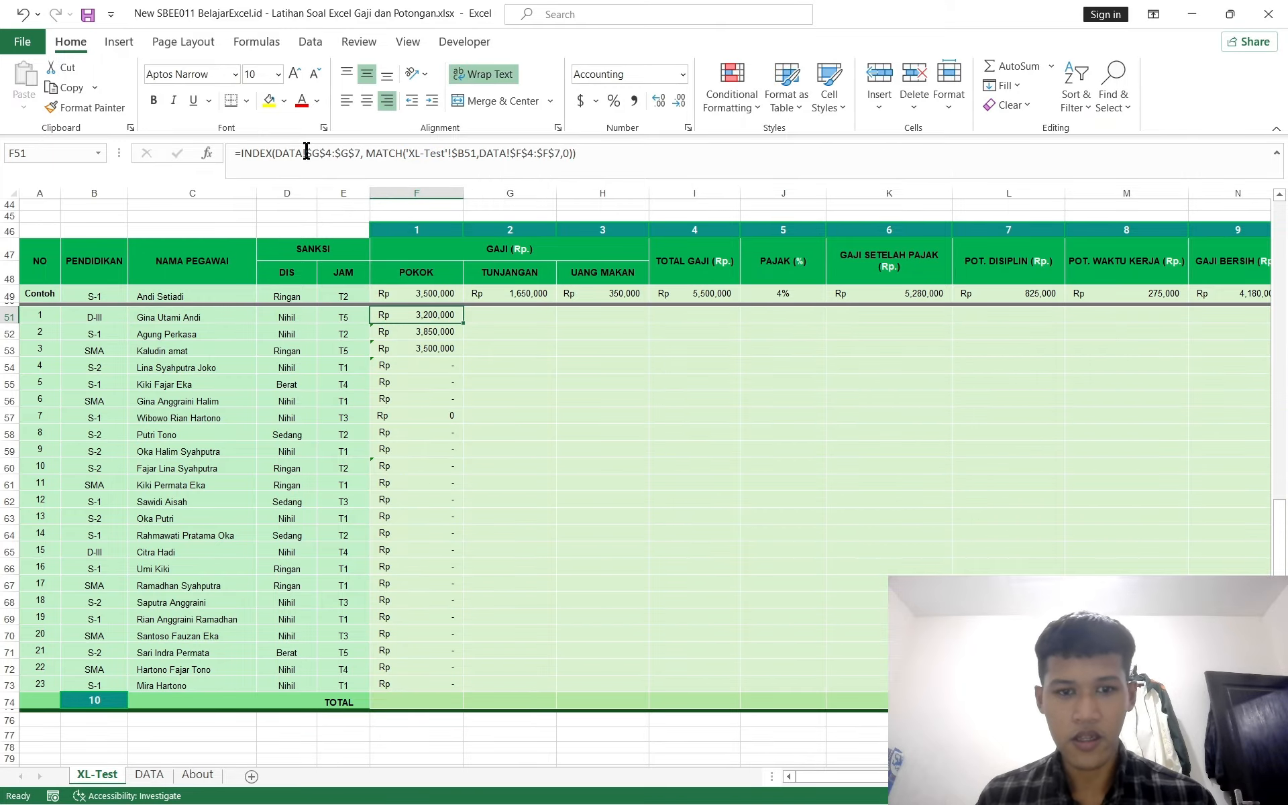
pyautogui.hotkey('ctrl', 'shift', 'Down')
pyautogui.hotkey('ctrl', 'd')
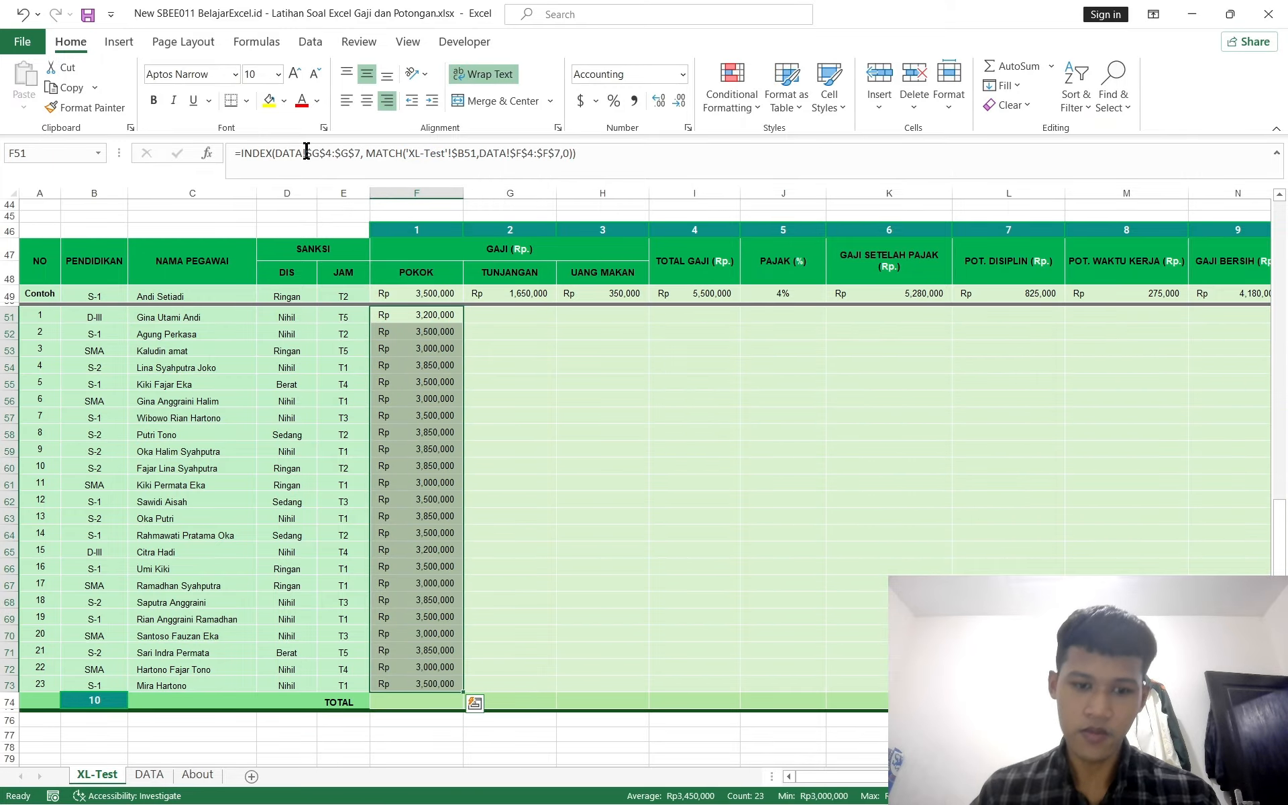
# Step: Review the exercise instructions and the TUNJANGAN column of the salary table on the DATA sheet
pyautogui.scroll(6, 473, 326)
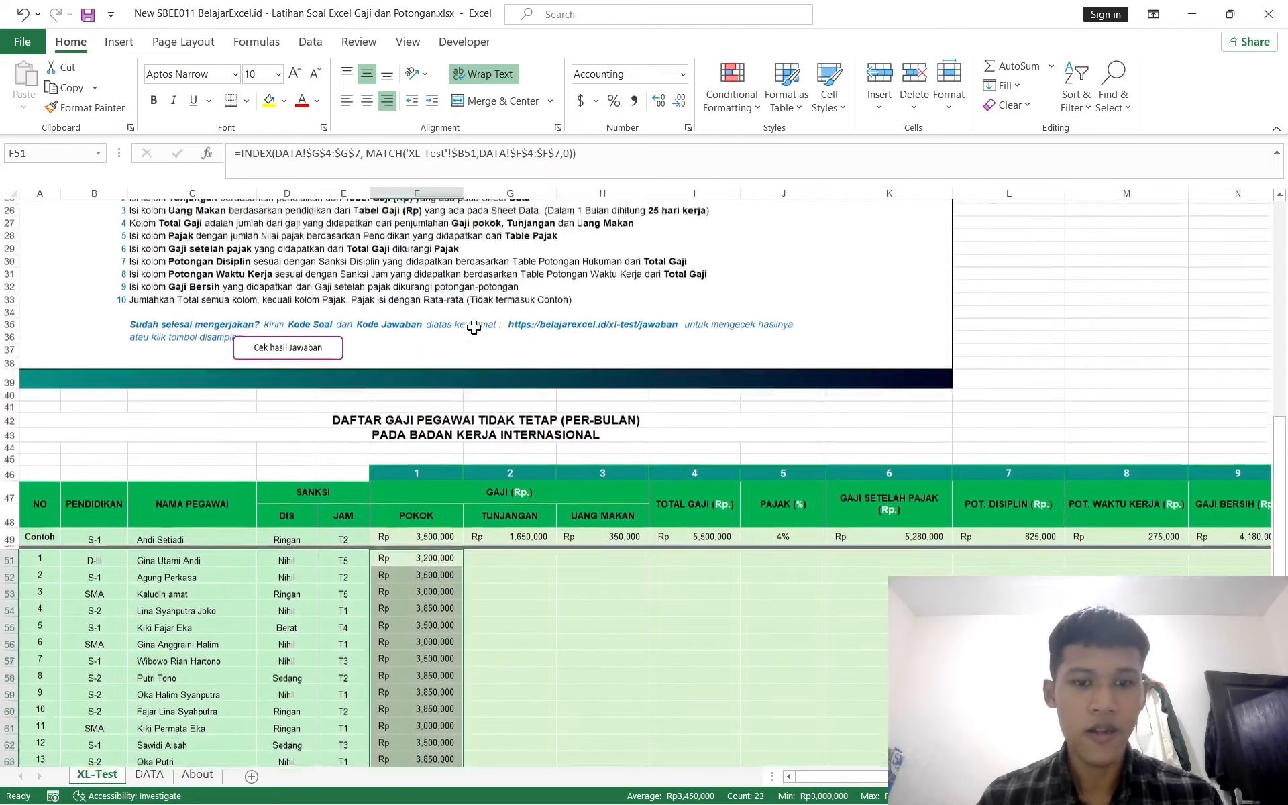
pyautogui.scroll(4, 473, 327)
pyautogui.scroll(-2, 474, 327)
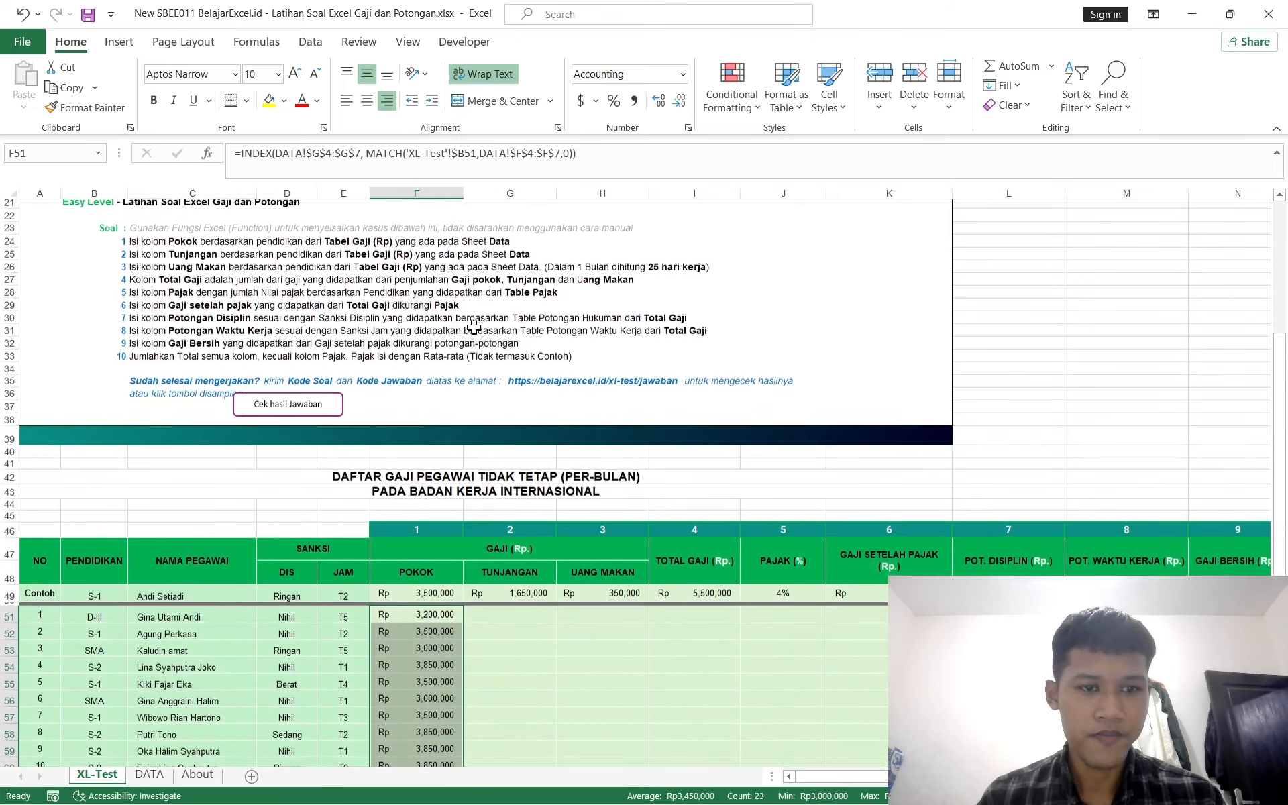
pyautogui.scroll(-2, 473, 327)
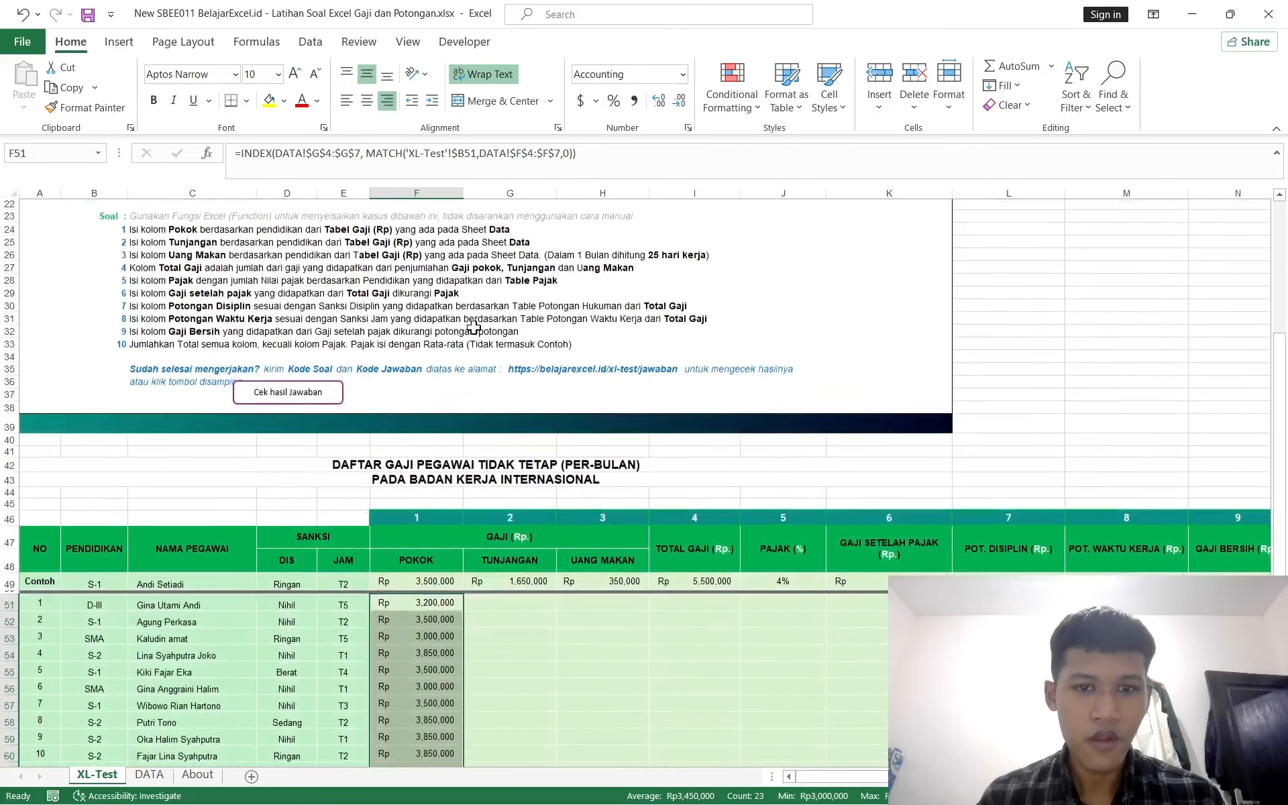
pyautogui.scroll(1, 473, 327)
pyautogui.scroll(-2, 474, 326)
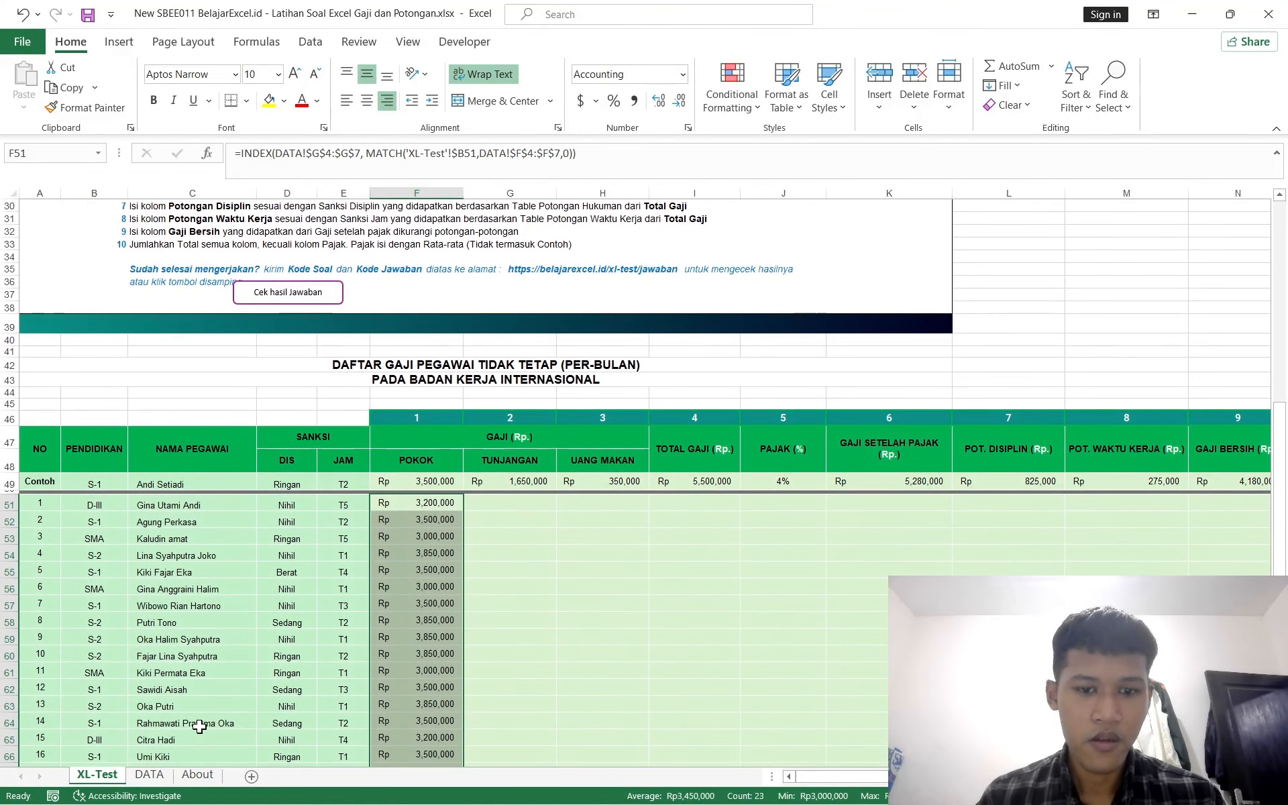
pyautogui.click(150, 775)
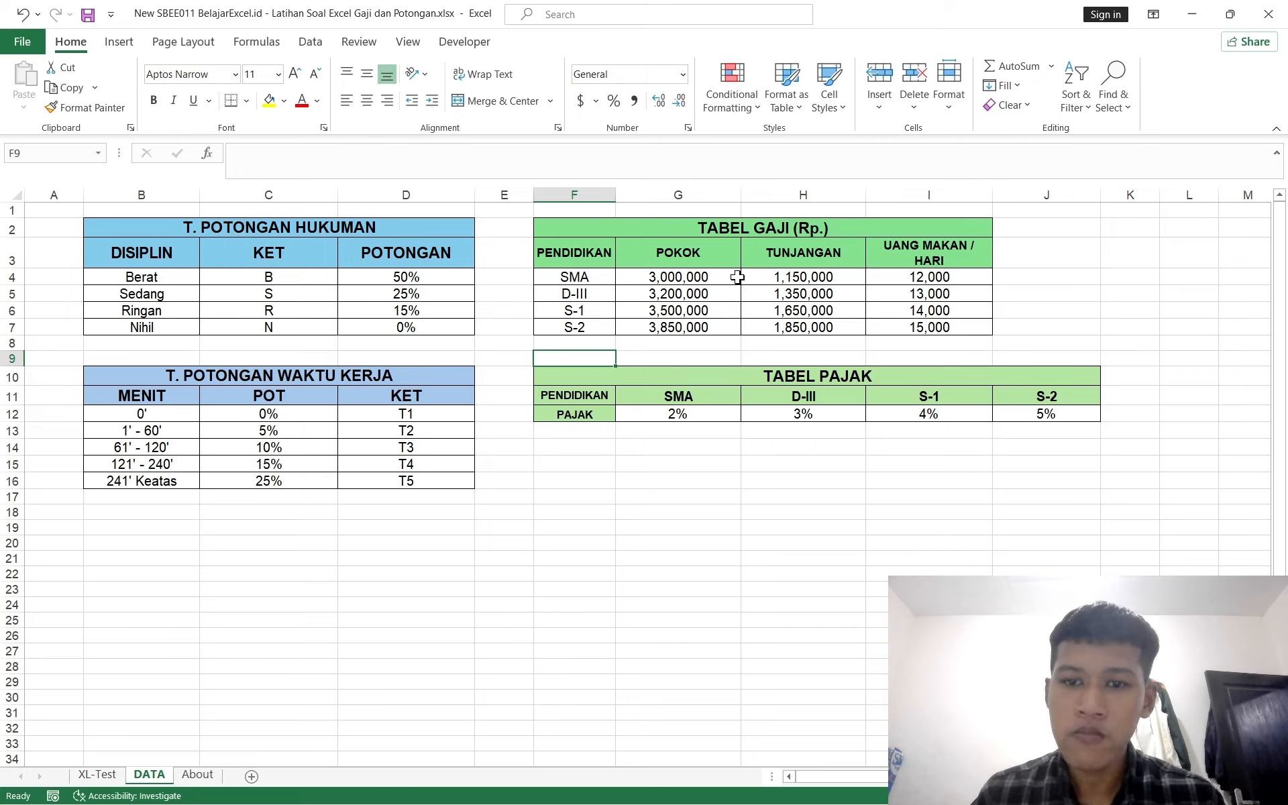
pyautogui.moveTo(790, 267); pyautogui.dragTo(789, 328)
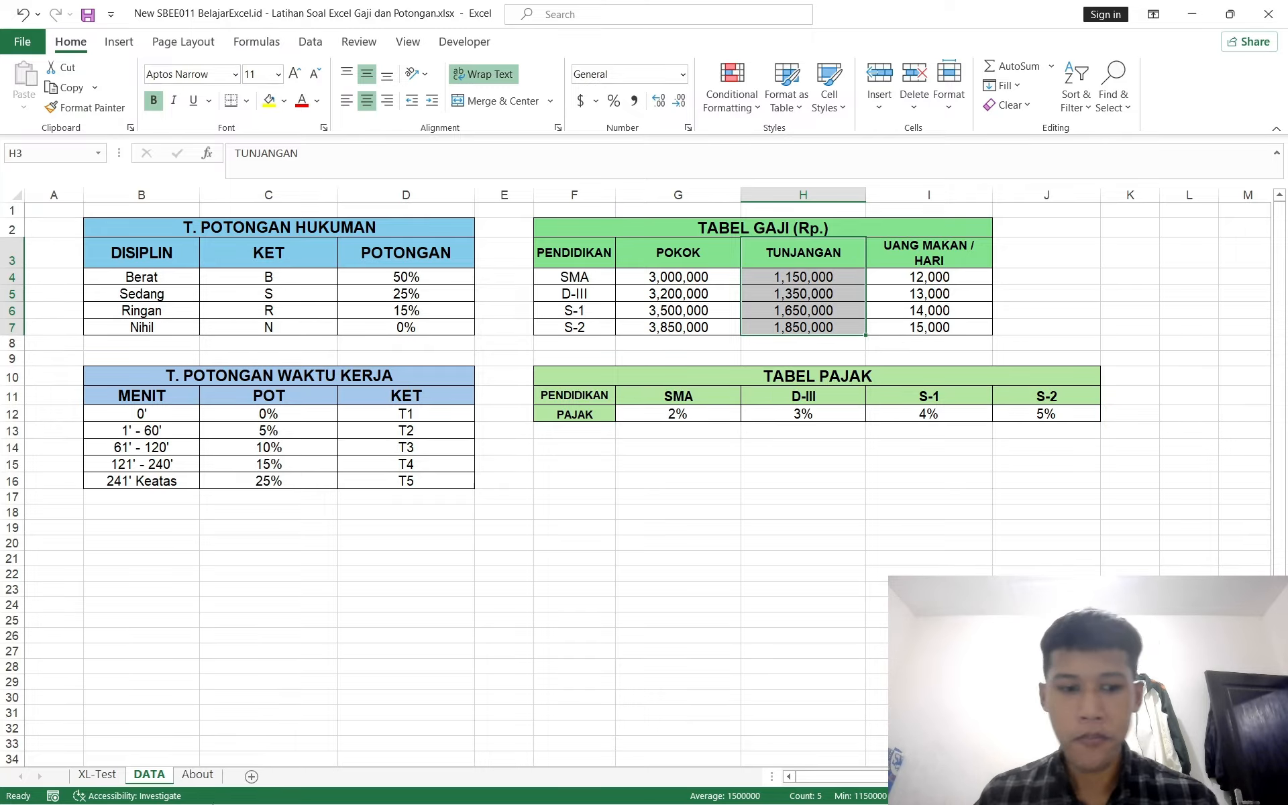
pyautogui.click(117, 776)
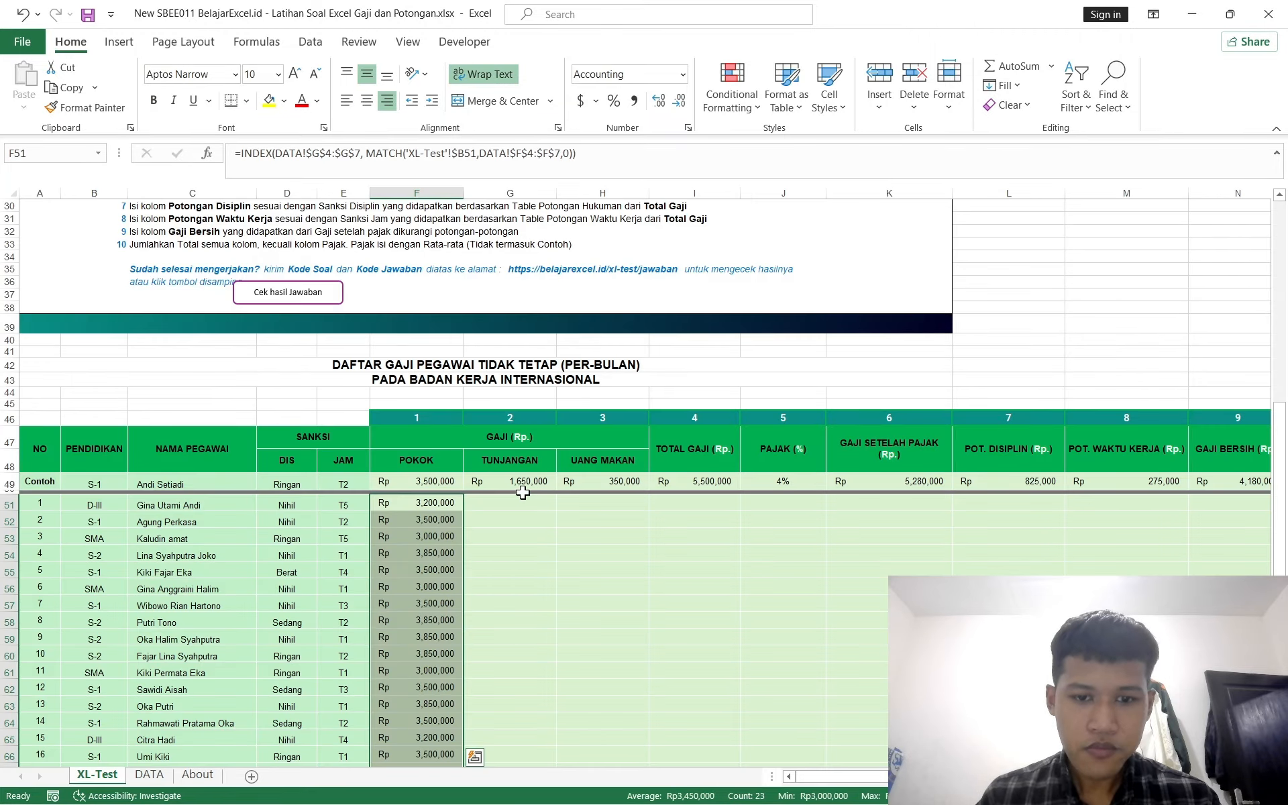
# Step: Start an INDEX formula in the first employee's TUNJANGAN cell G51 with array DATA!$H$4:$H$7
pyautogui.doubleClick(507, 504)
pyautogui.write('=vol')
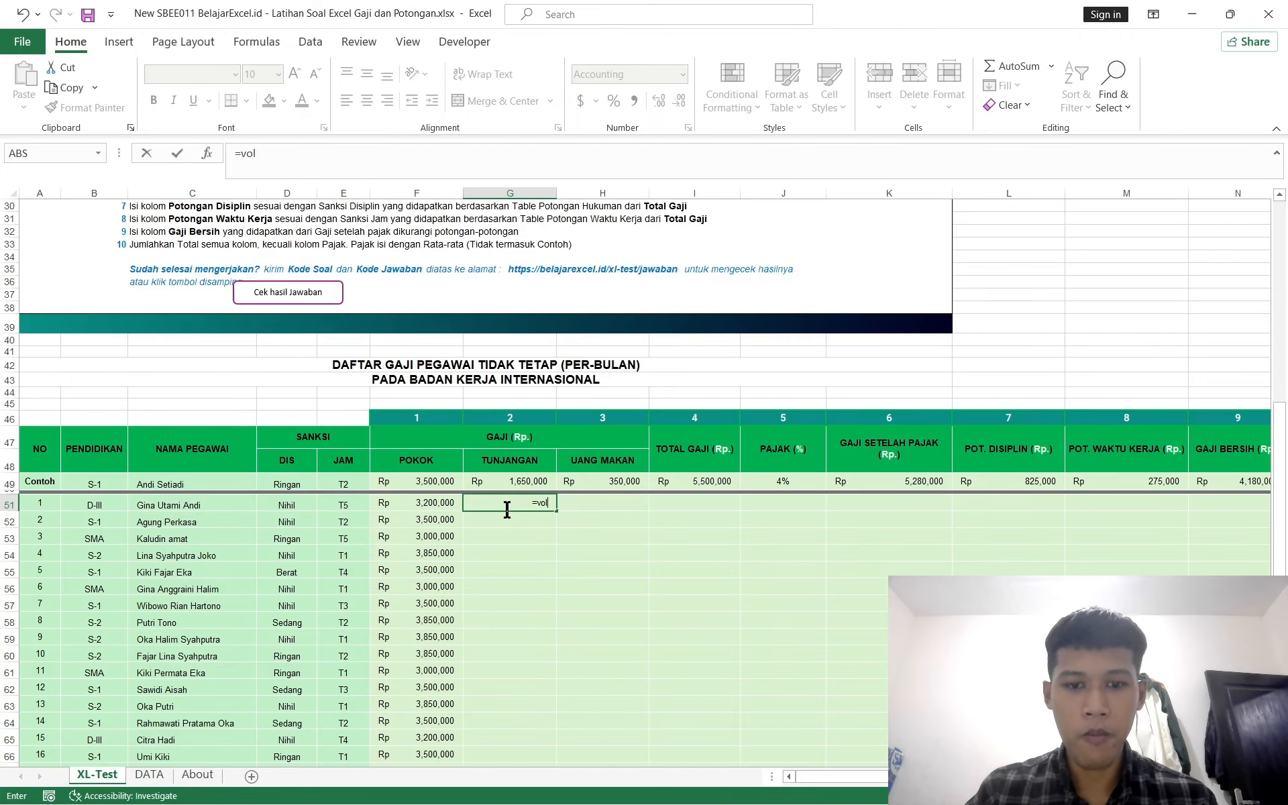
pyautogui.press('BackSpace')
pyautogui.press('BackSpace')
pyautogui.press('BackSpace')
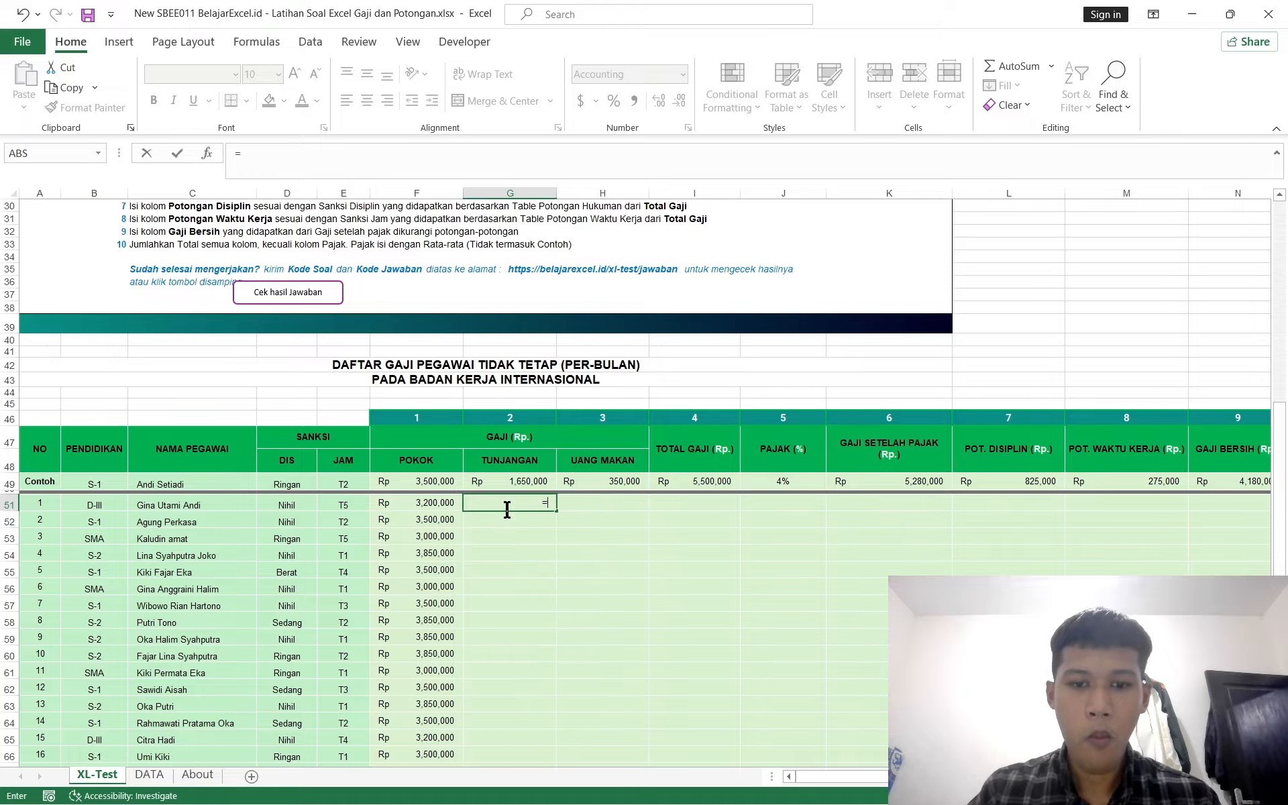
pyautogui.write('index')
pyautogui.press('Tab')
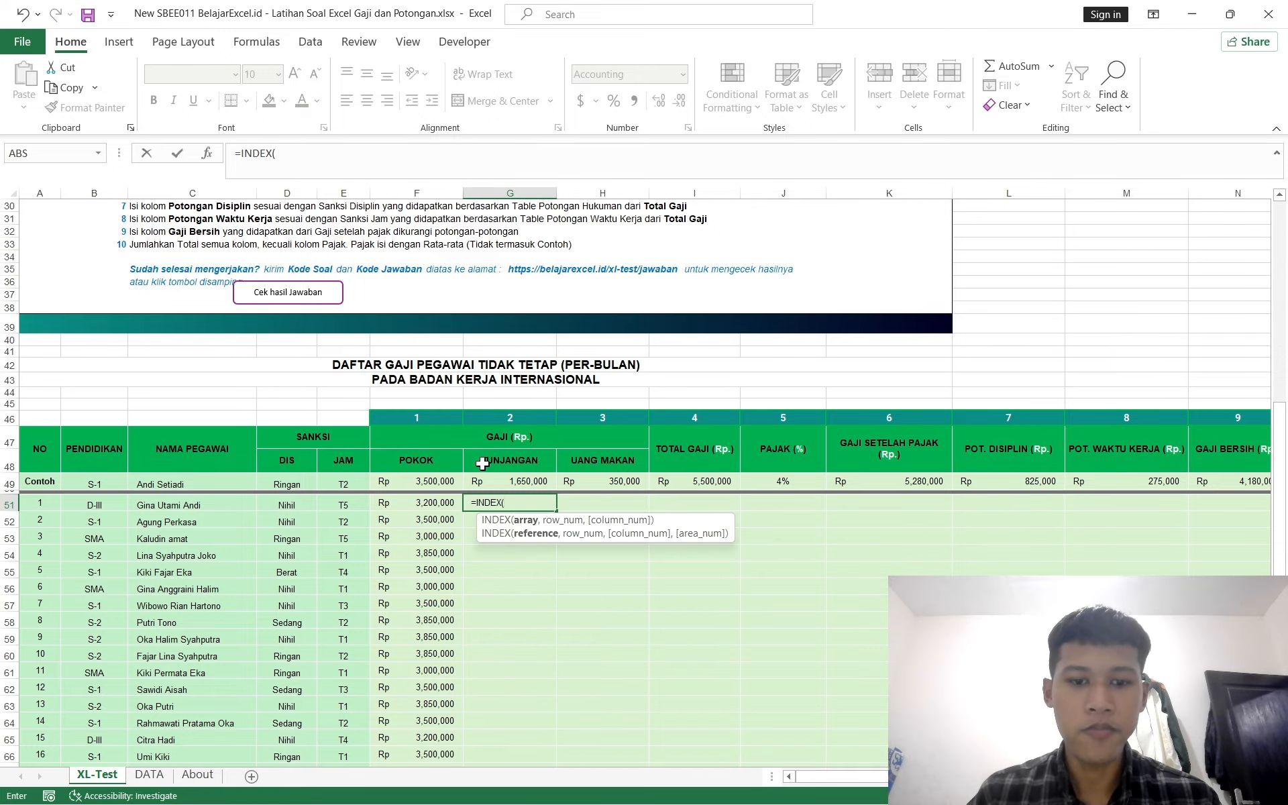
pyautogui.click(149, 775)
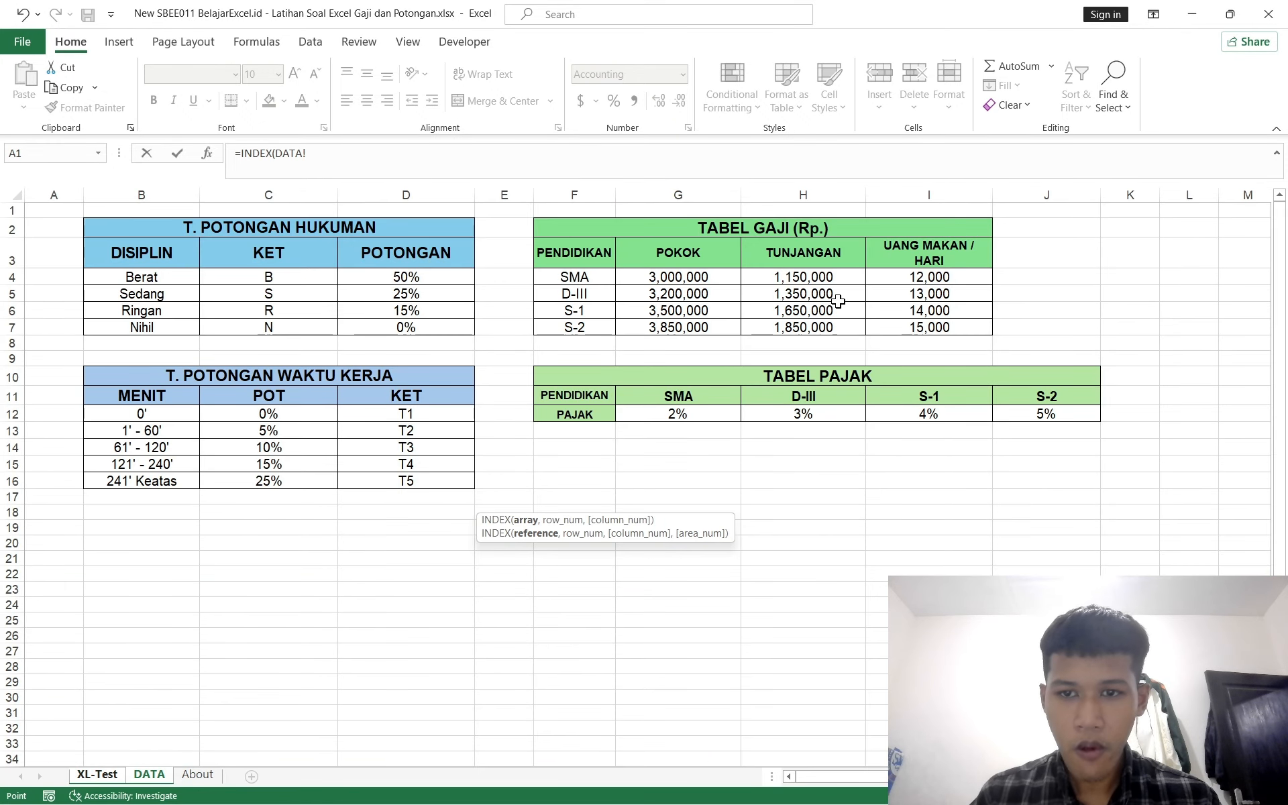
pyautogui.moveTo(814, 275); pyautogui.dragTo(809, 324)
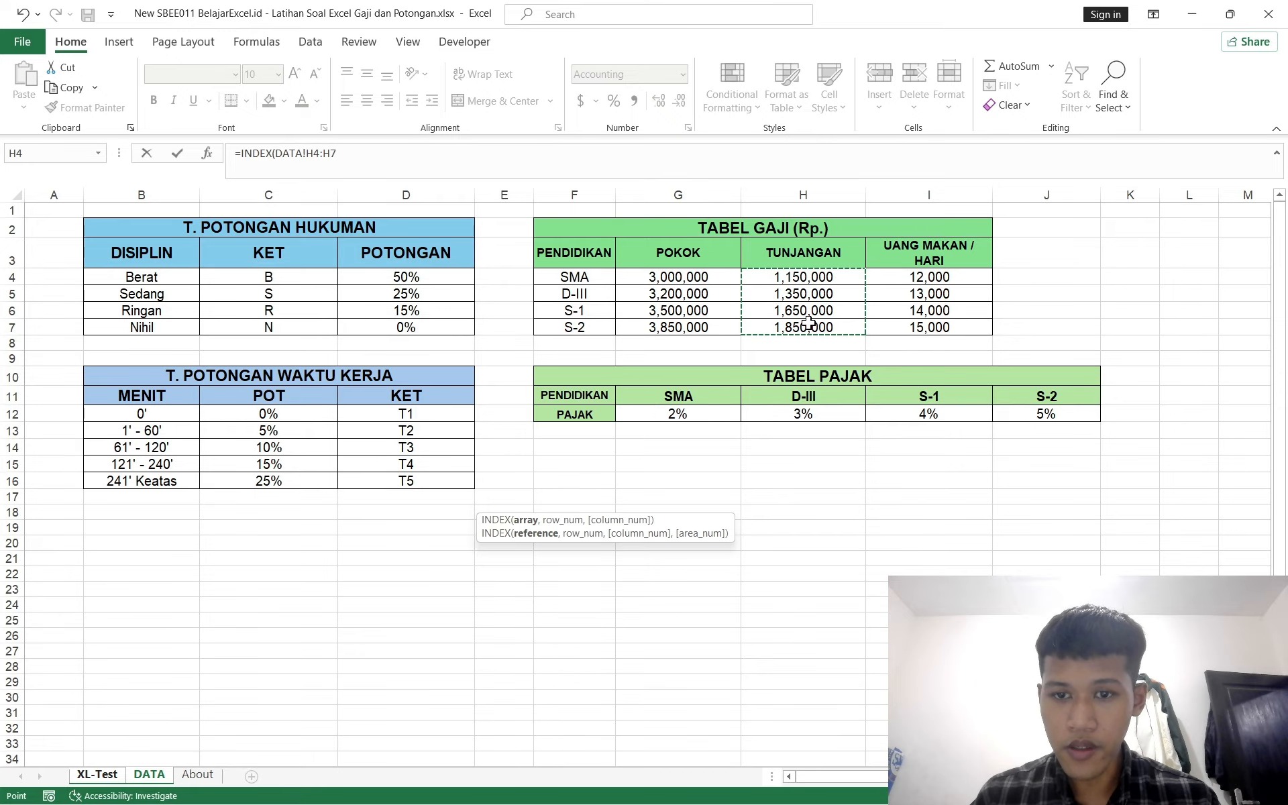
pyautogui.press('F4')
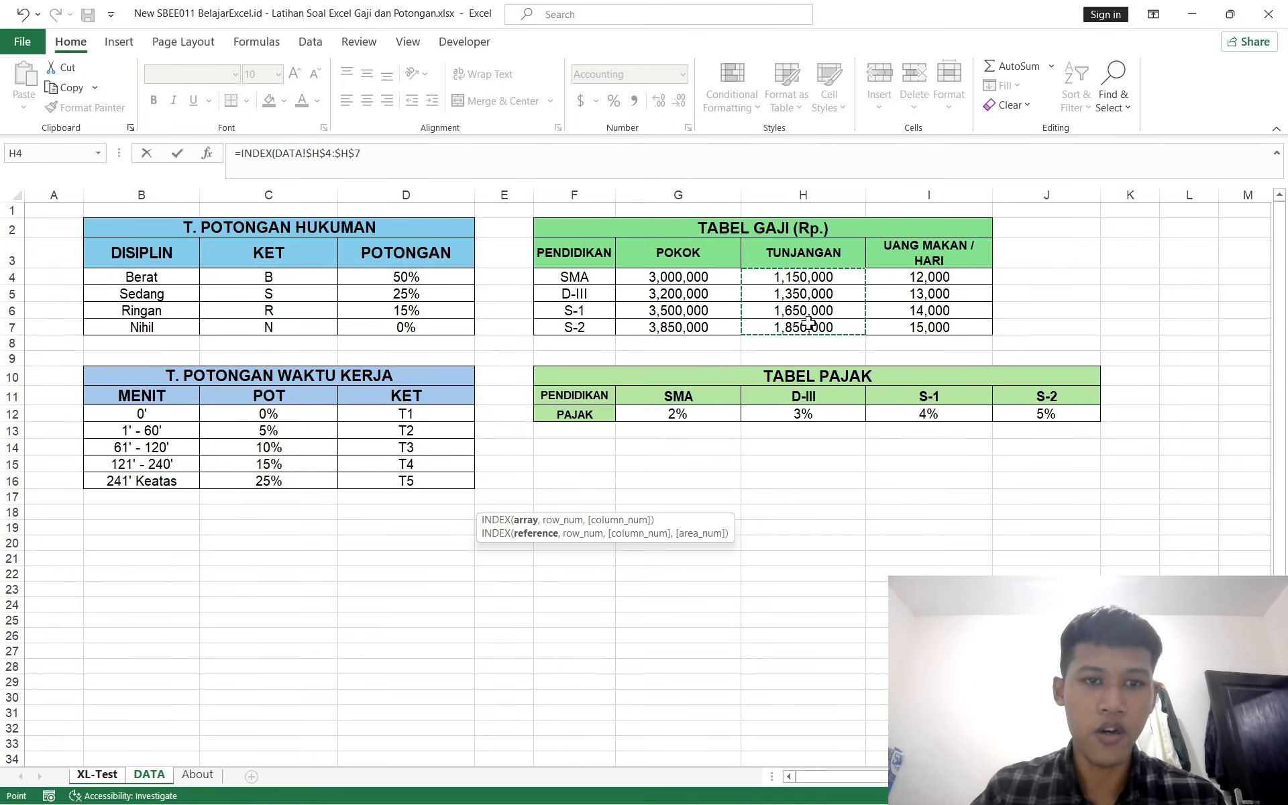
# Step: Complete G51's formula with a MATCH of 'XL-Test'!$B51 in DATA!$F$4:$F$7 using exact match (0)
pyautogui.write(',Match')
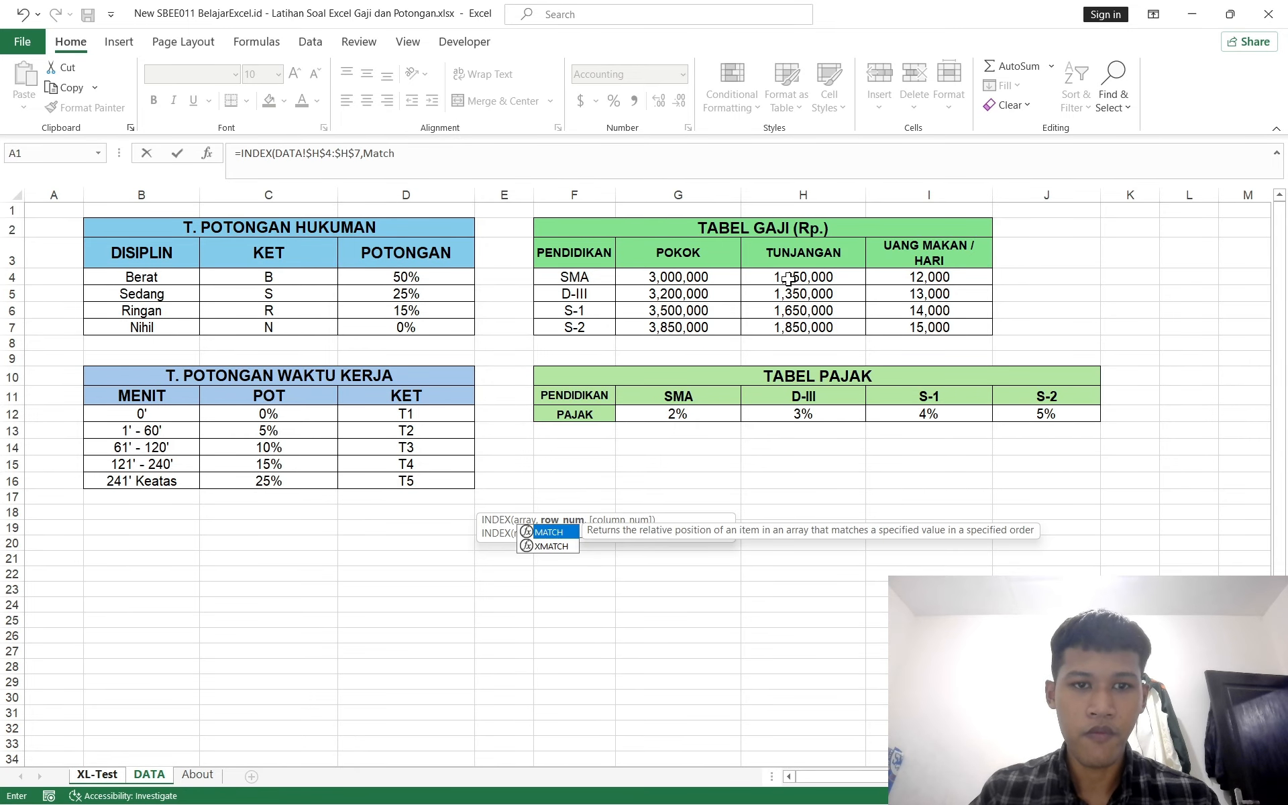
pyautogui.press('Tab')
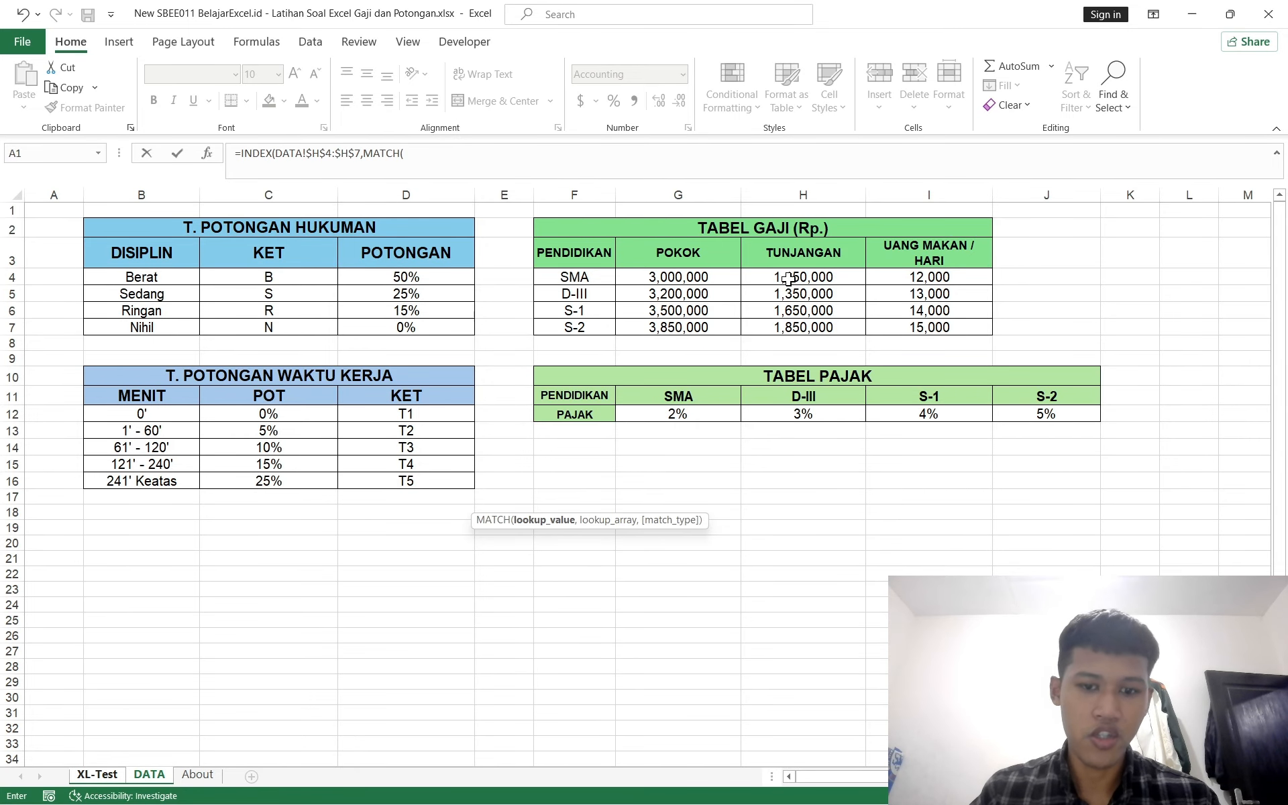
pyautogui.click(118, 776)
pyautogui.click(97, 503)
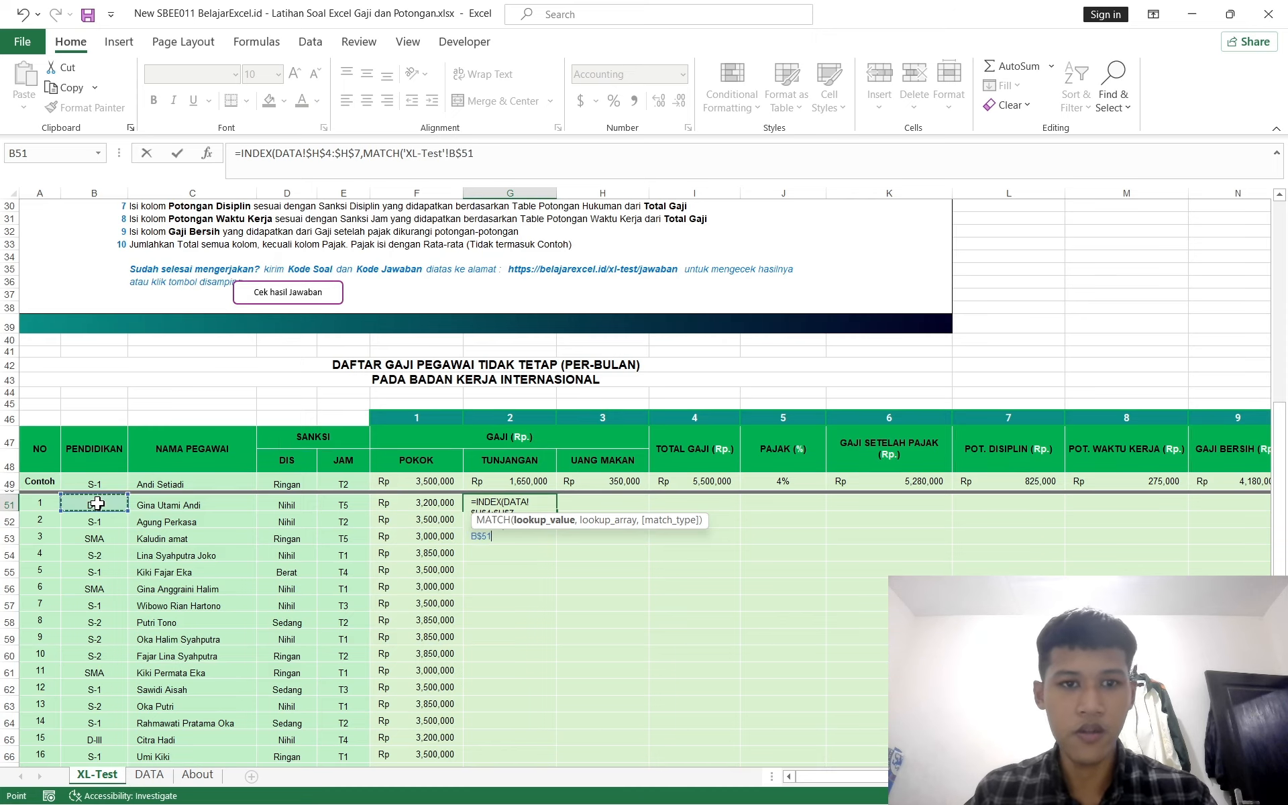
pyautogui.write(',')
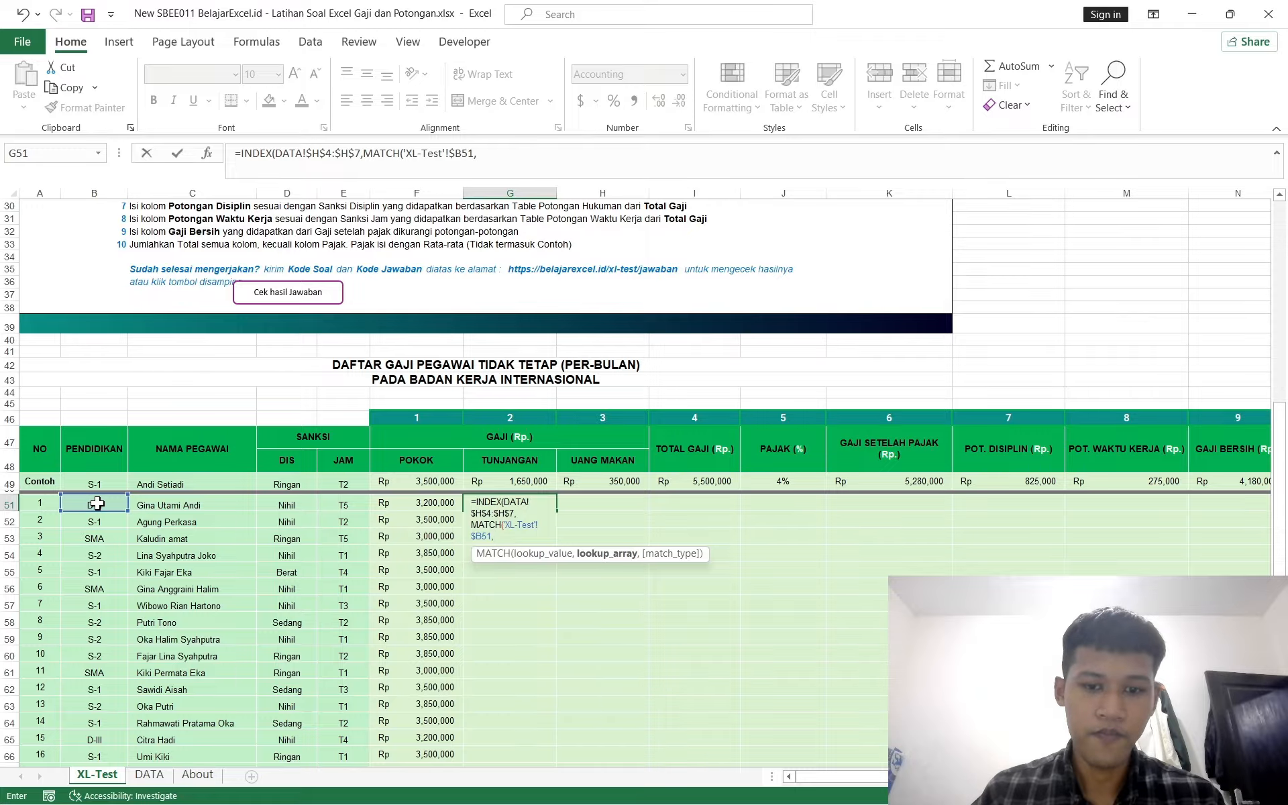
pyautogui.click(153, 777)
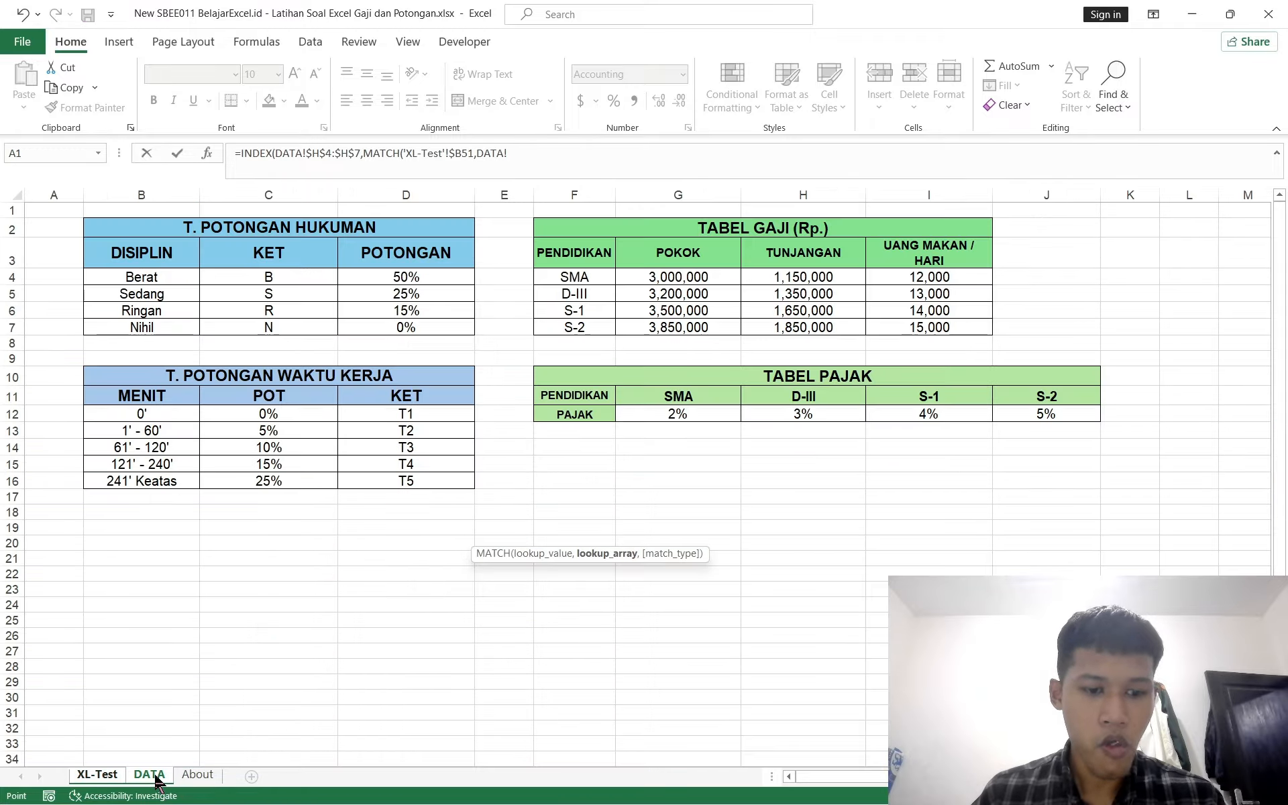
pyautogui.moveTo(574, 276); pyautogui.dragTo(576, 324)
pyautogui.press('F4')
pyautogui.write(',0))')
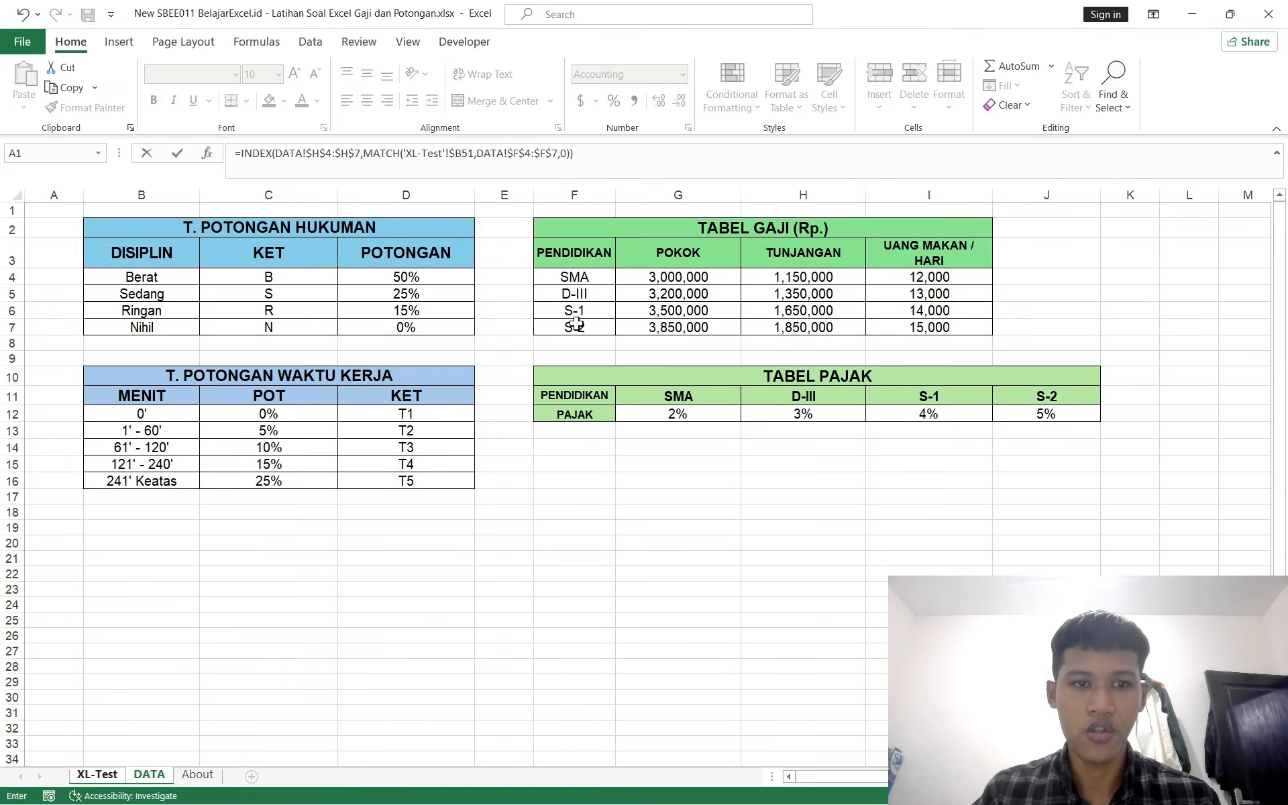
pyautogui.press('Return')
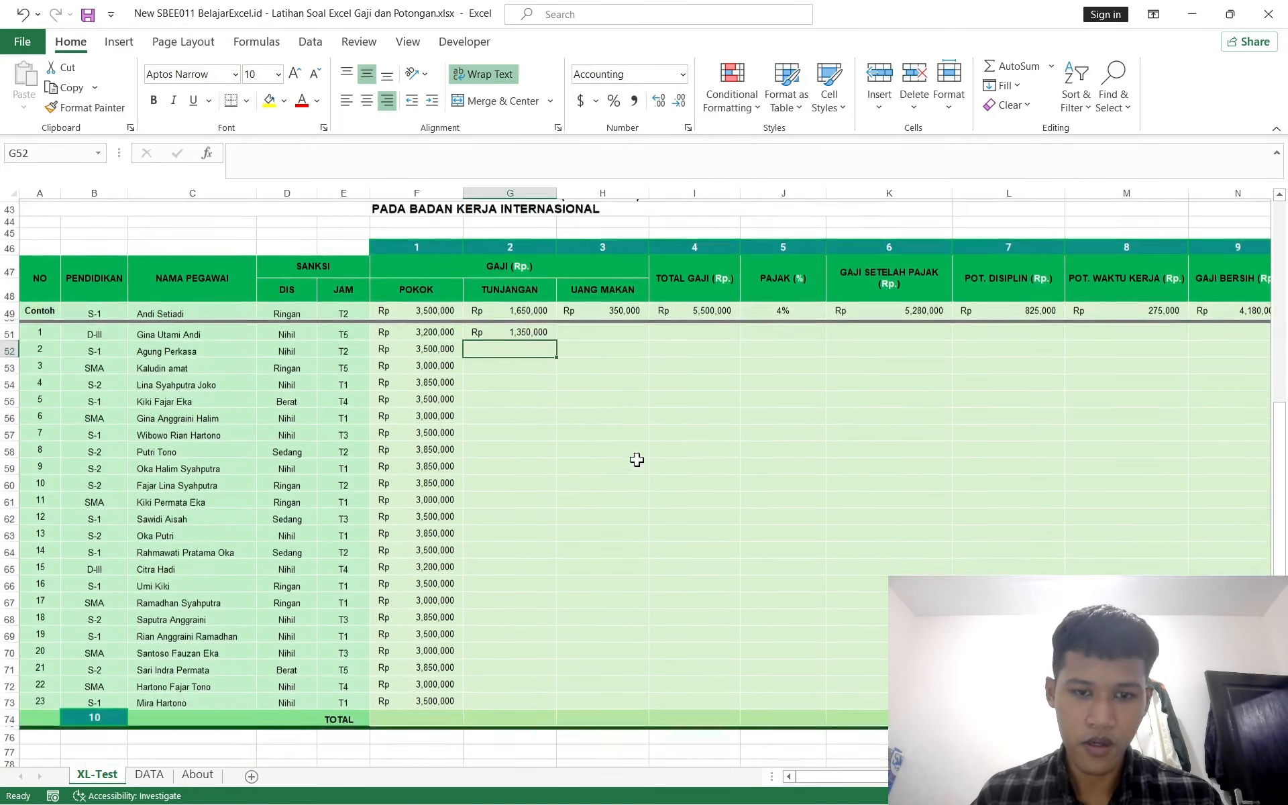
# Step: Fill the TUNJANGAN formula from G51 down through G73
pyautogui.scroll(-4, 637, 460)
pyautogui.click(530, 329)
pyautogui.press('Left')
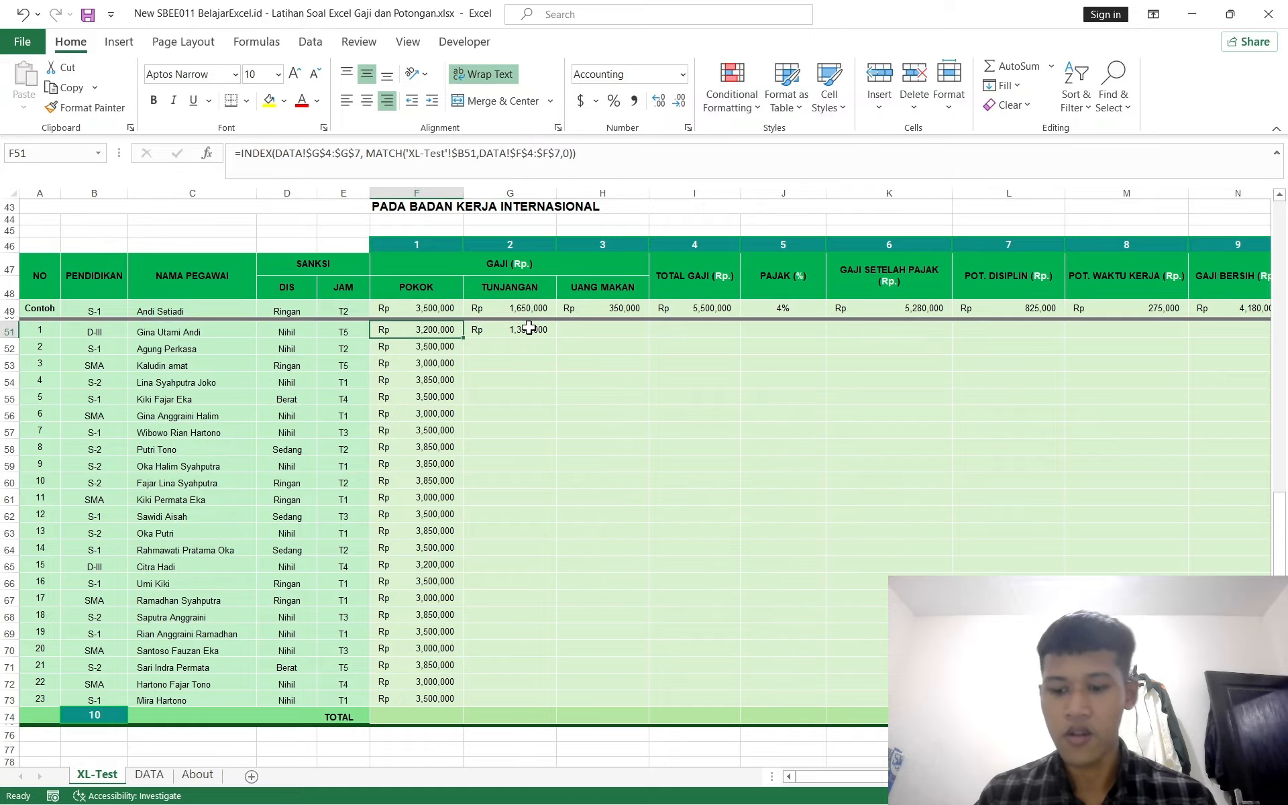
pyautogui.hotkey('ctrl', 'shift', 'Down')
pyautogui.press('Down')
pyautogui.press('Down')
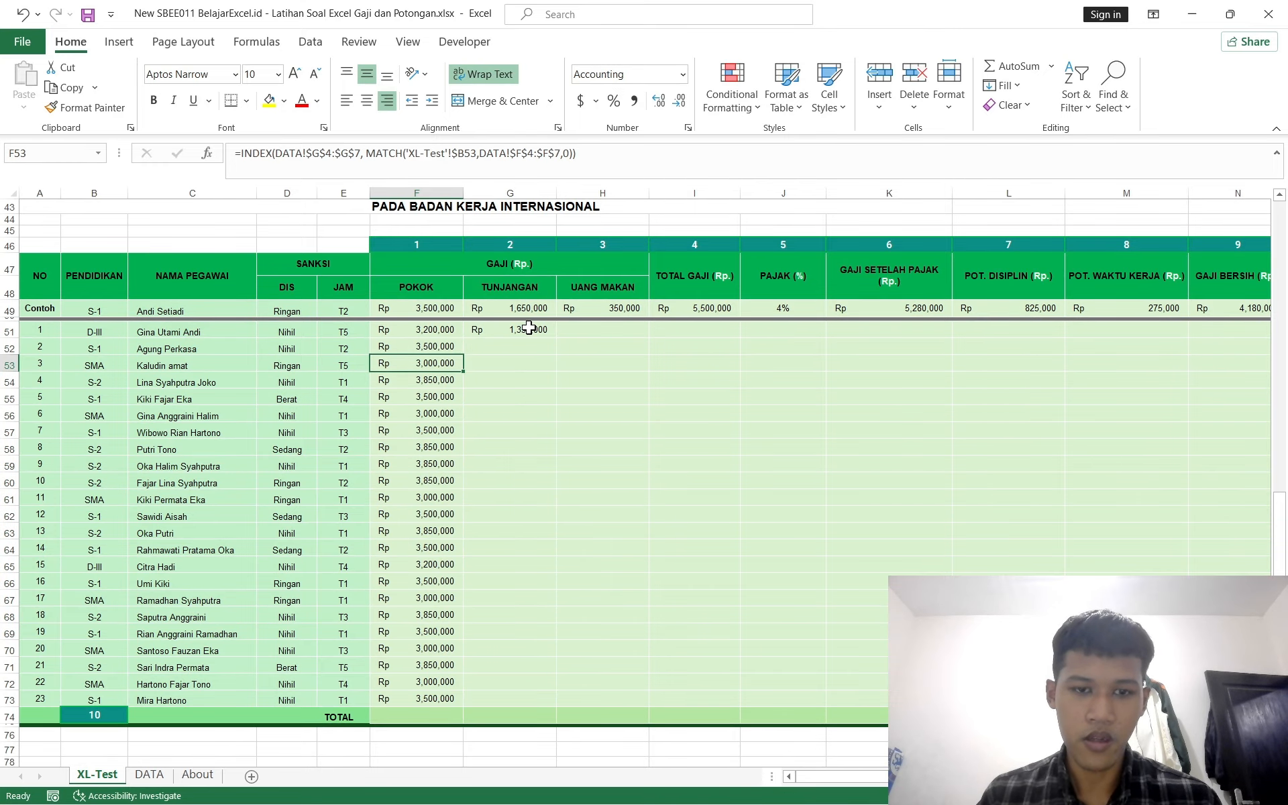
pyautogui.hotkey('ctrl', 'Down')
pyautogui.press('Right')
pyautogui.hotkey('ctrl', 'shift', 'Up')
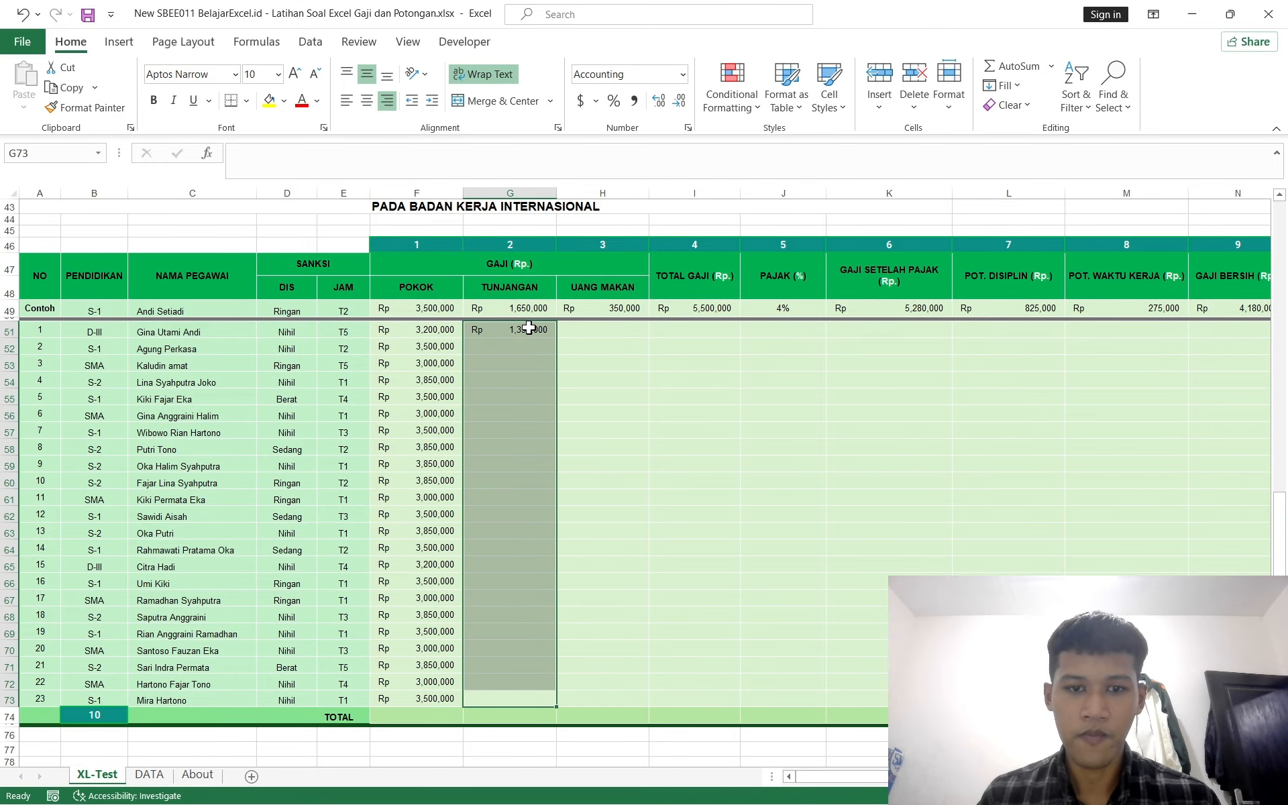
pyautogui.hotkey('ctrl', 'd')
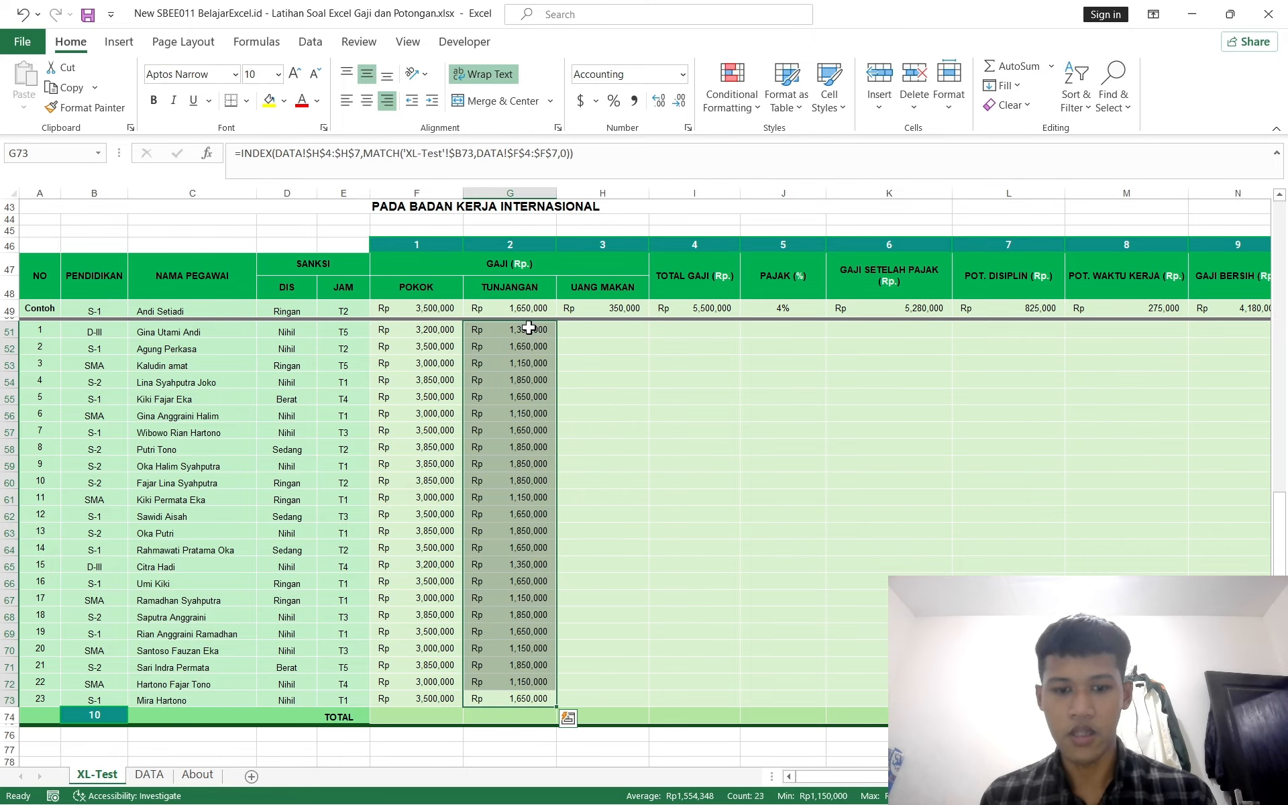
# Step: Review the UANG MAKAN instruction and the UANG MAKAN / HARI column of the salary table on the DATA sheet
pyautogui.click(590, 334)
pyautogui.scroll(8, 589, 331)
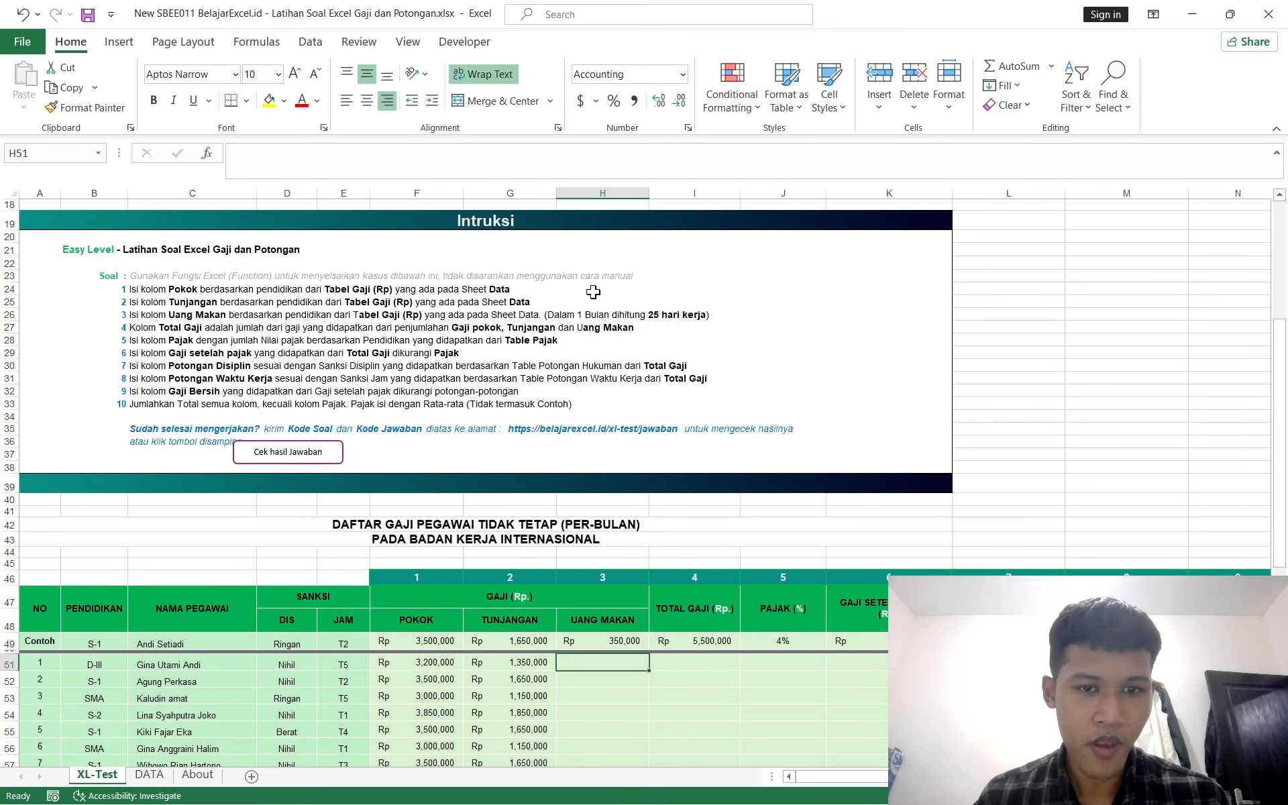
pyautogui.scroll(-1, 603, 308)
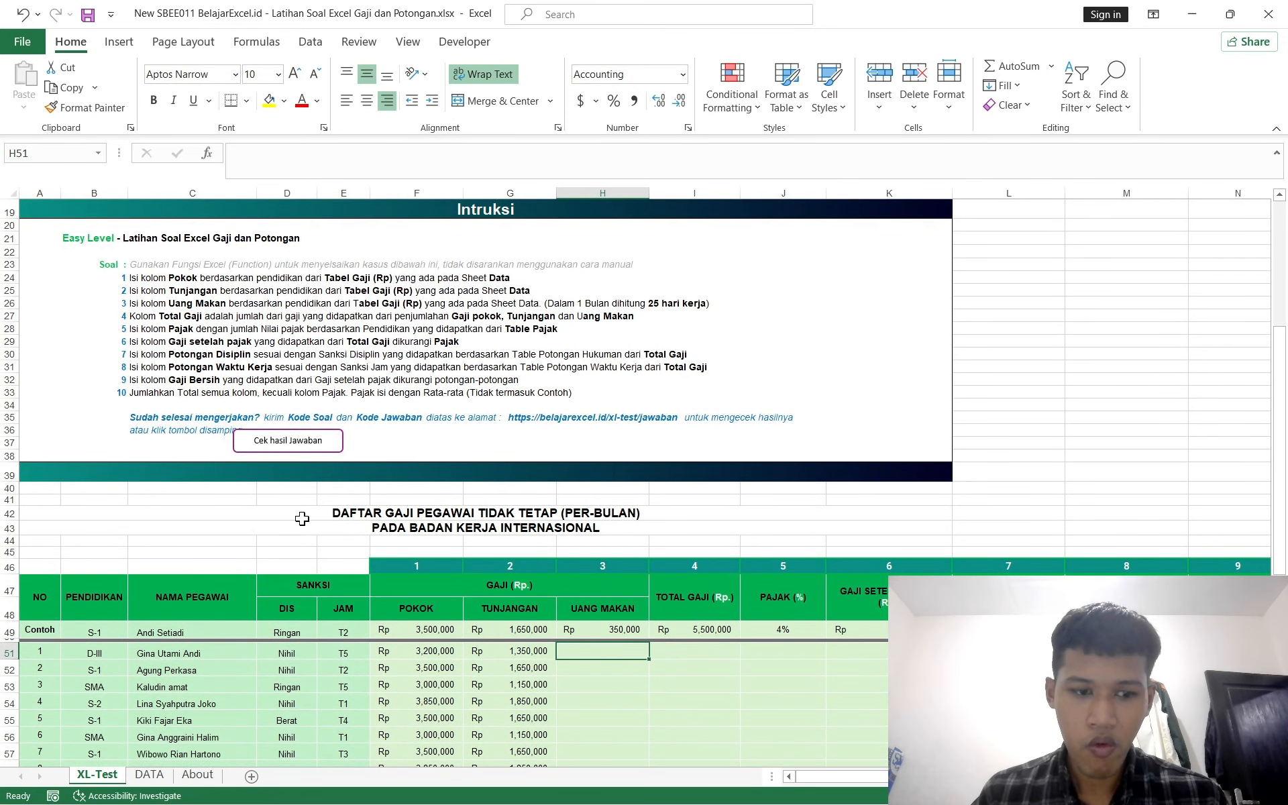
pyautogui.click(148, 774)
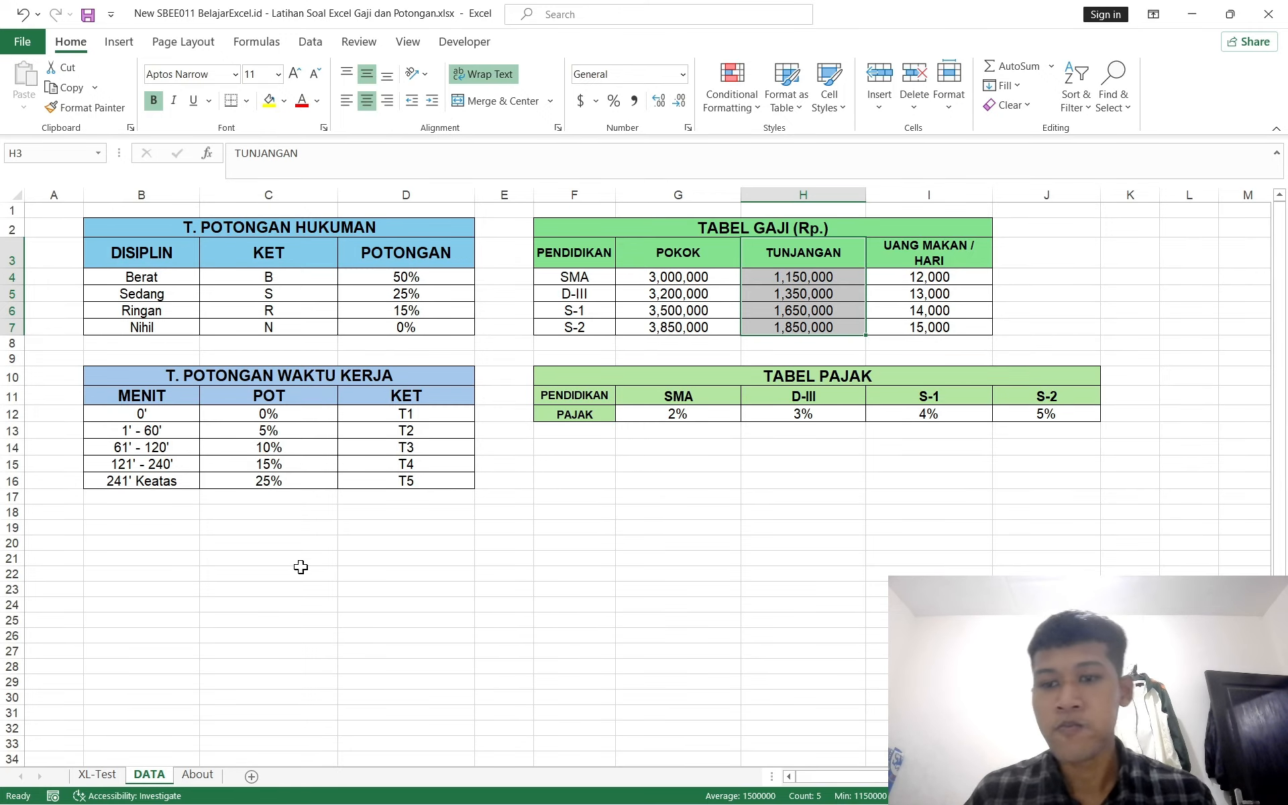
pyautogui.click(106, 773)
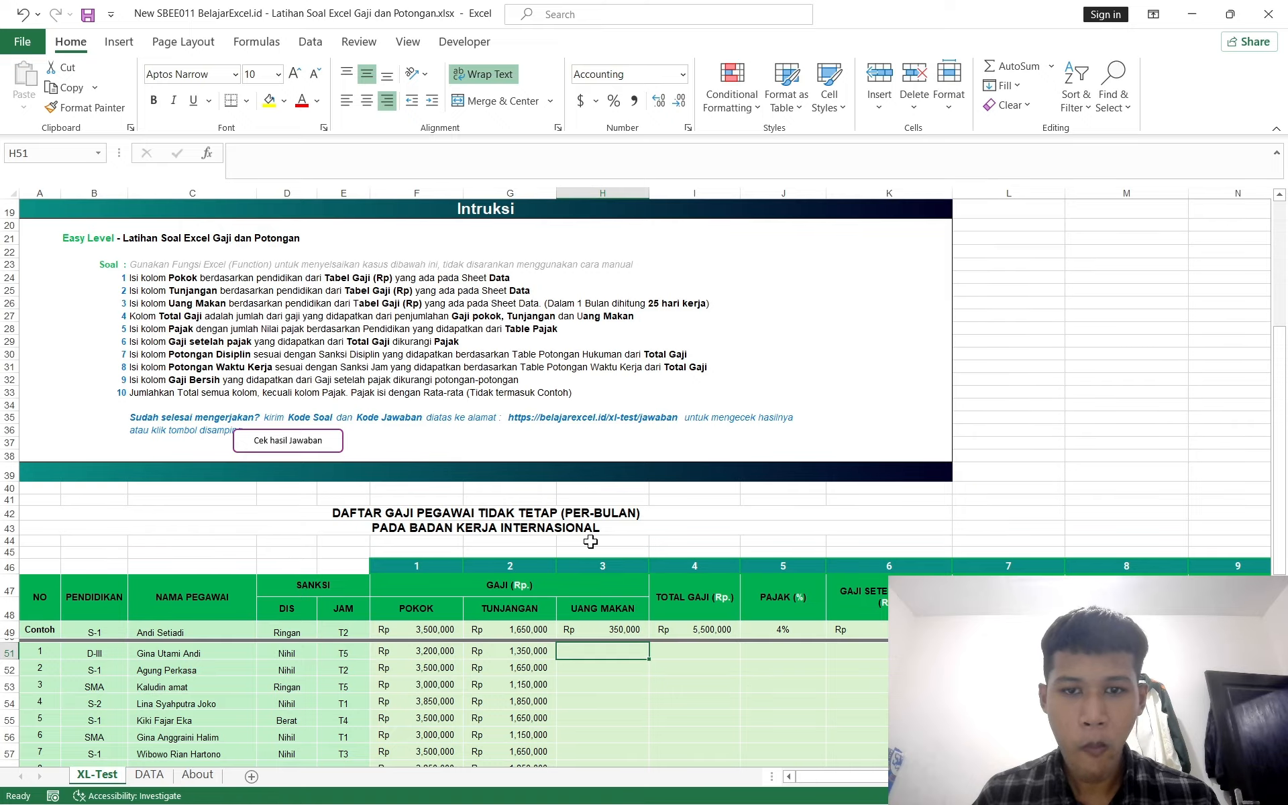
pyautogui.scroll(-1, 591, 541)
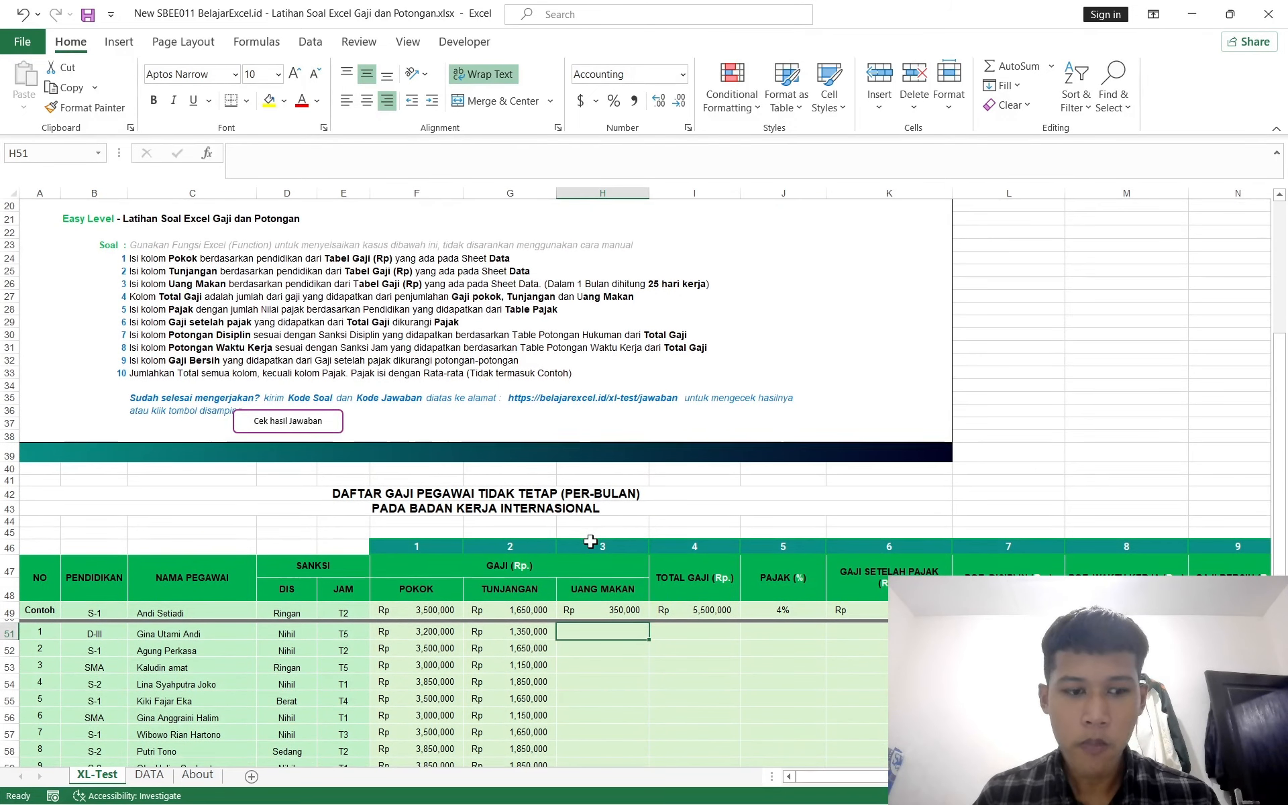
pyautogui.scroll(-1, 590, 541)
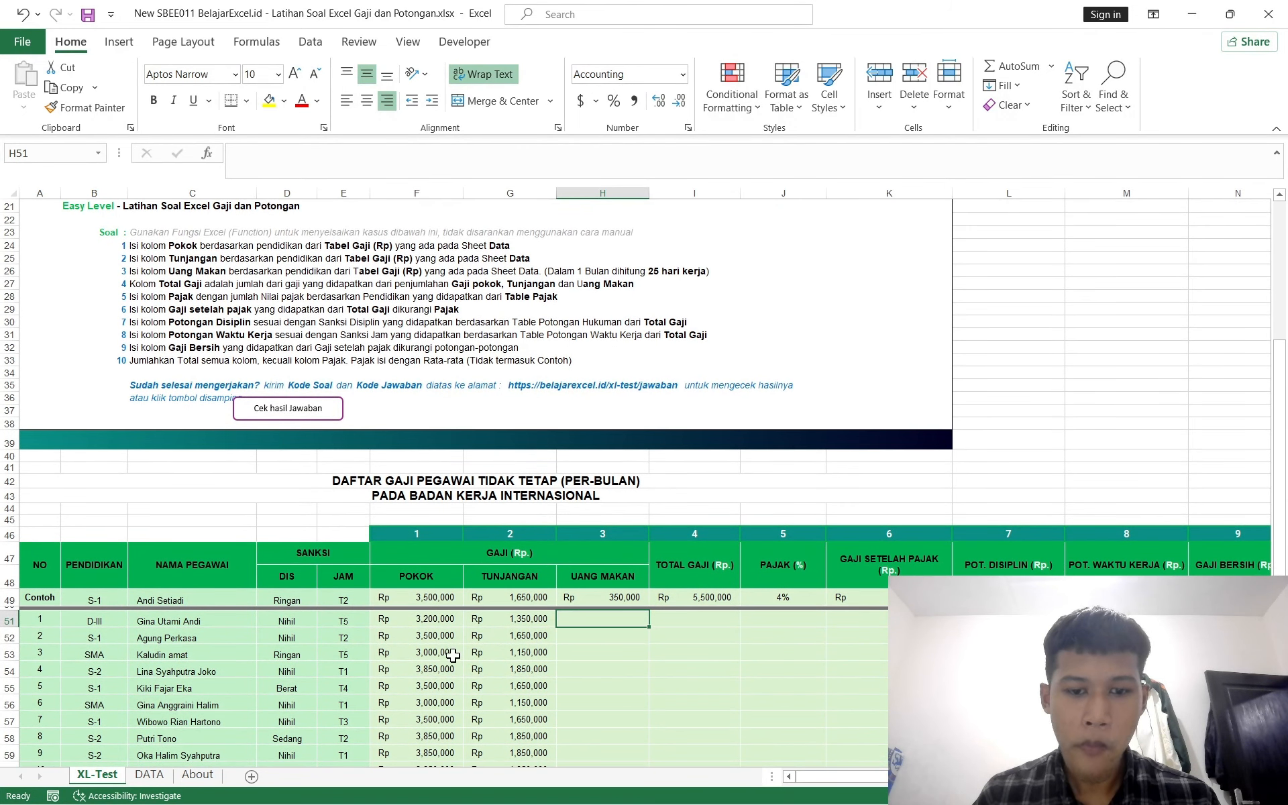
pyautogui.click(159, 775)
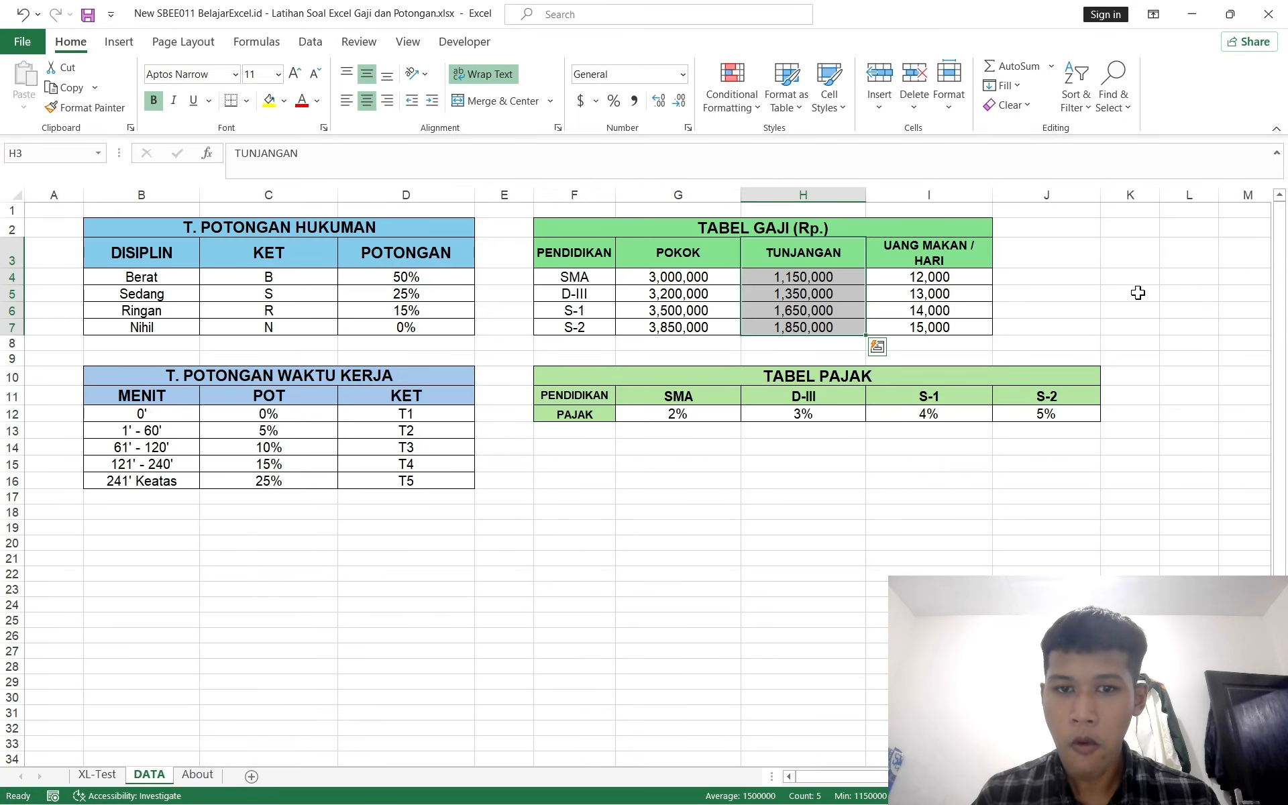
# Step: Enter a test formula in DATA cell J5 multiplying the S-1 TUNJANGAN cell H6 by 25
pyautogui.click(1118, 298)
pyautogui.click(1046, 293)
pyautogui.write('=')
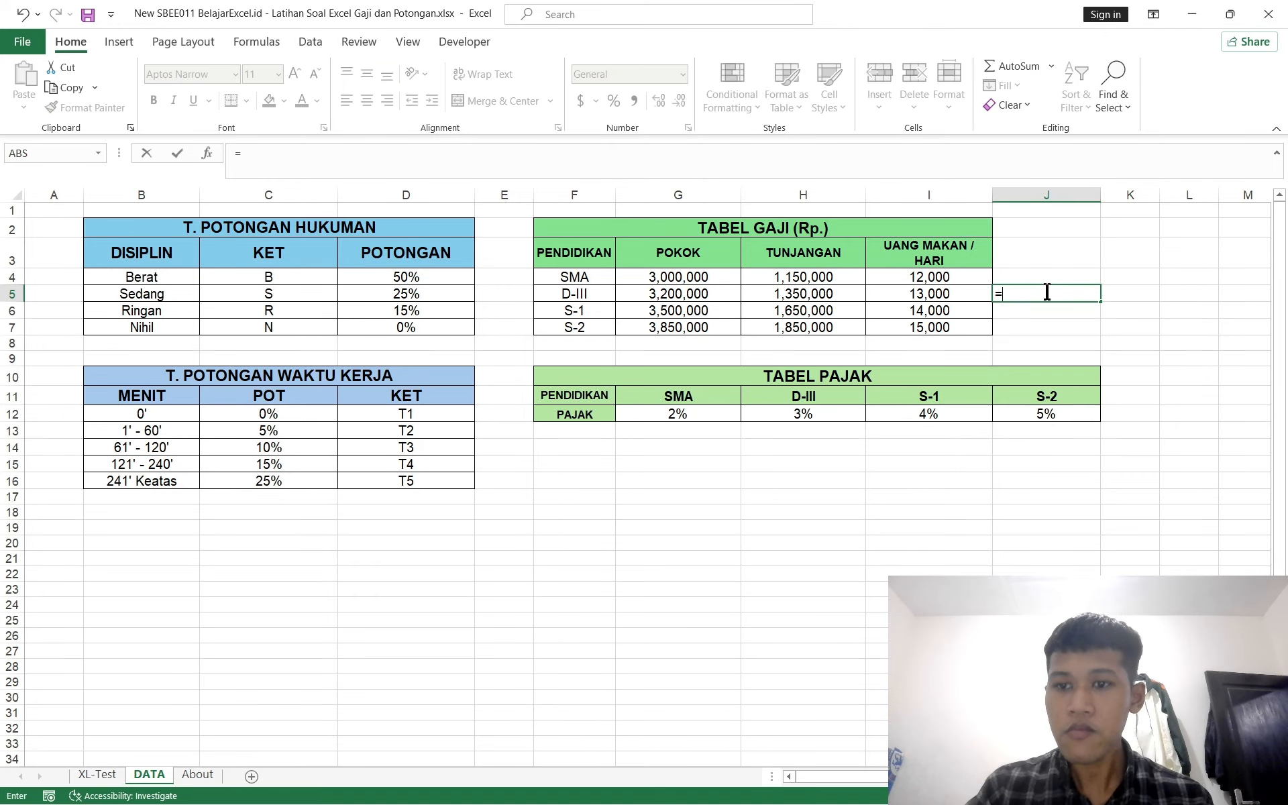
pyautogui.click(94, 774)
pyautogui.scroll(-2, 756, 494)
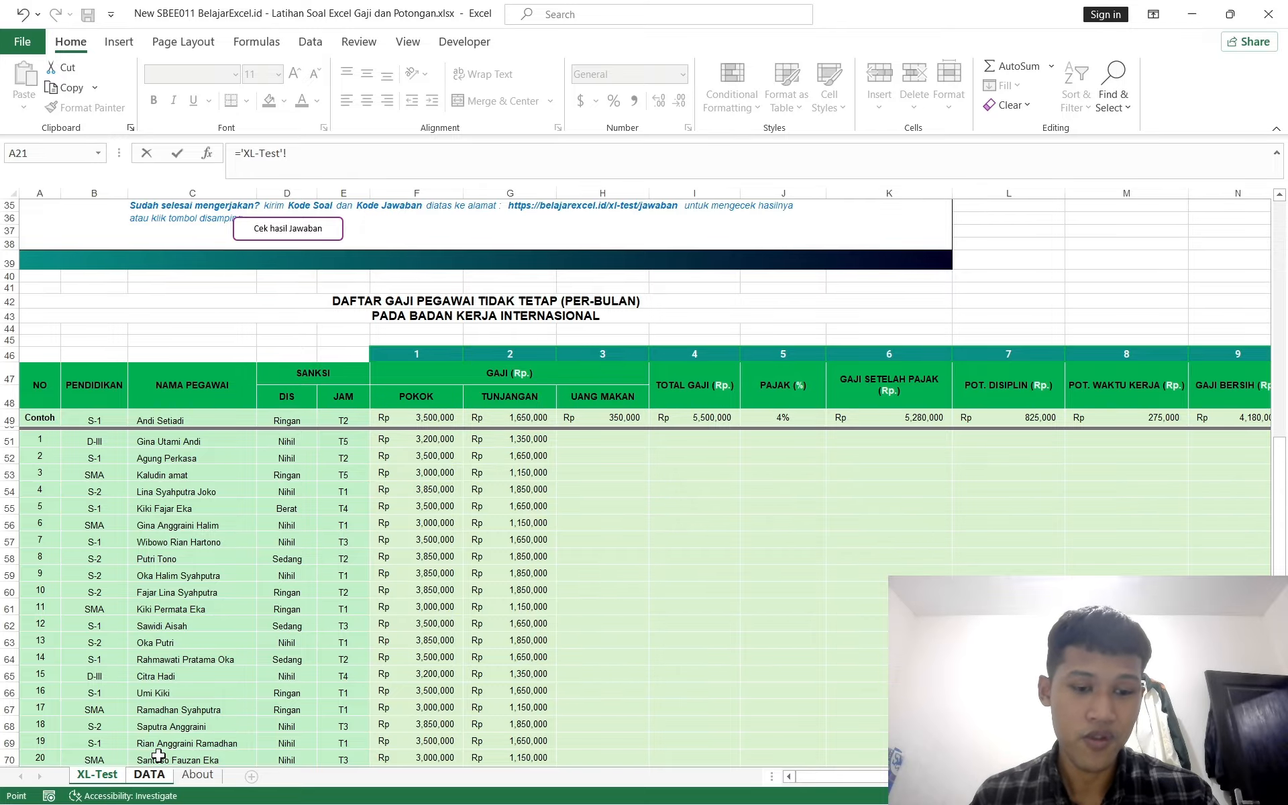
pyautogui.click(149, 778)
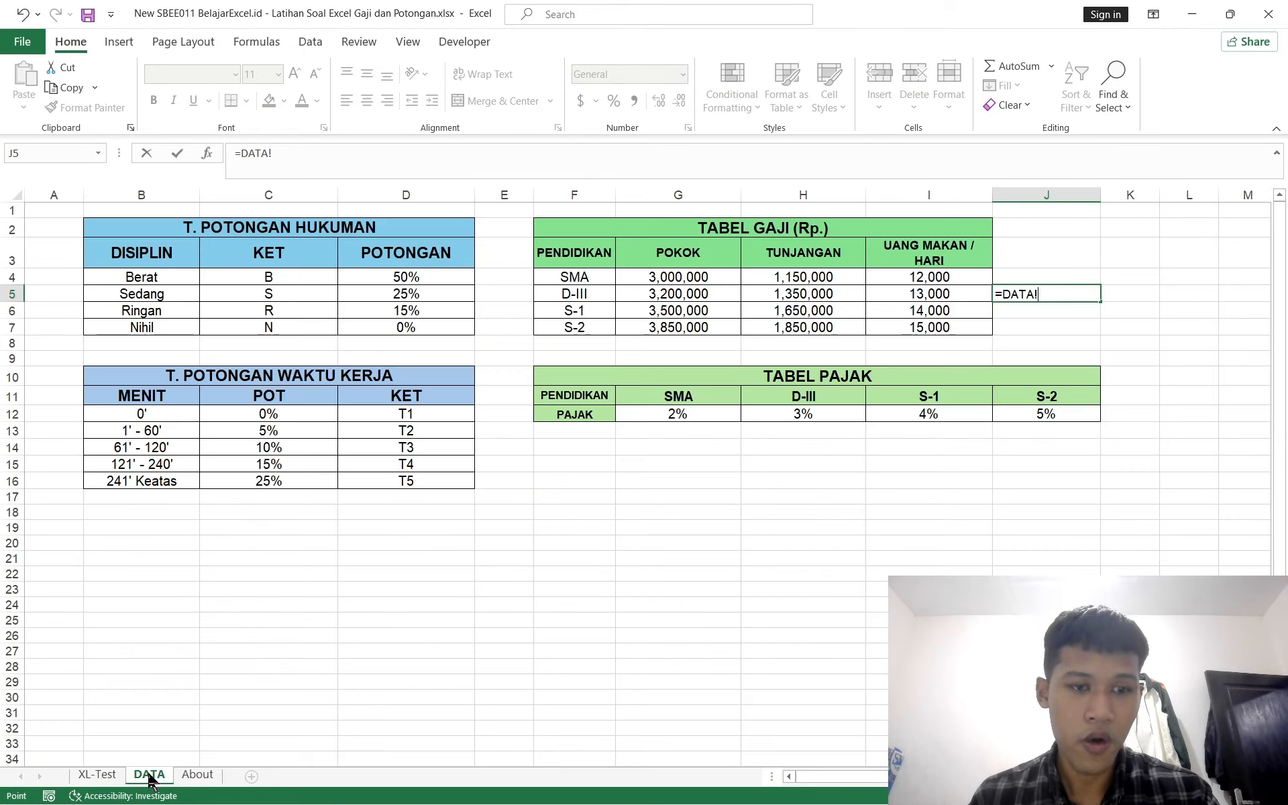
pyautogui.press('BackSpace')
pyautogui.press('BackSpace')
pyautogui.press('BackSpace')
pyautogui.press('BackSpace')
pyautogui.press('BackSpace')
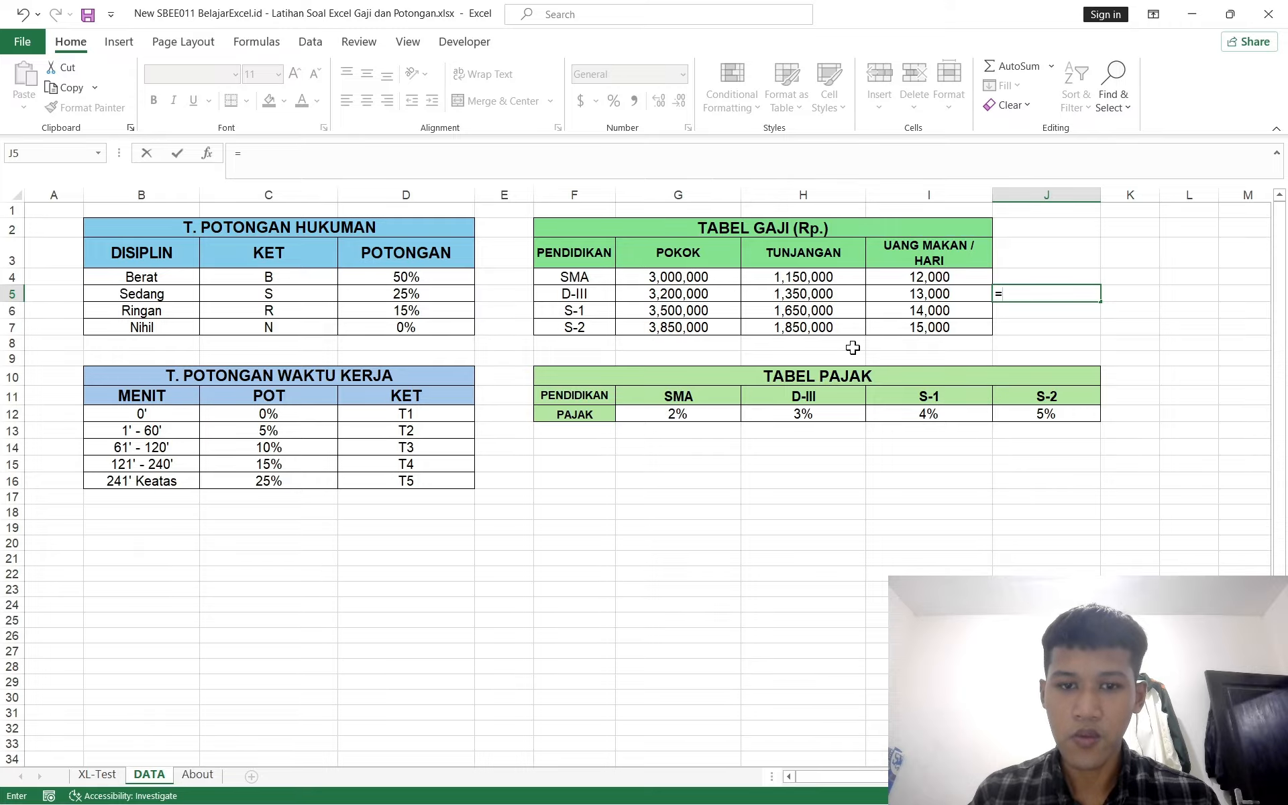
pyautogui.click(824, 310)
pyautogui.write('*')
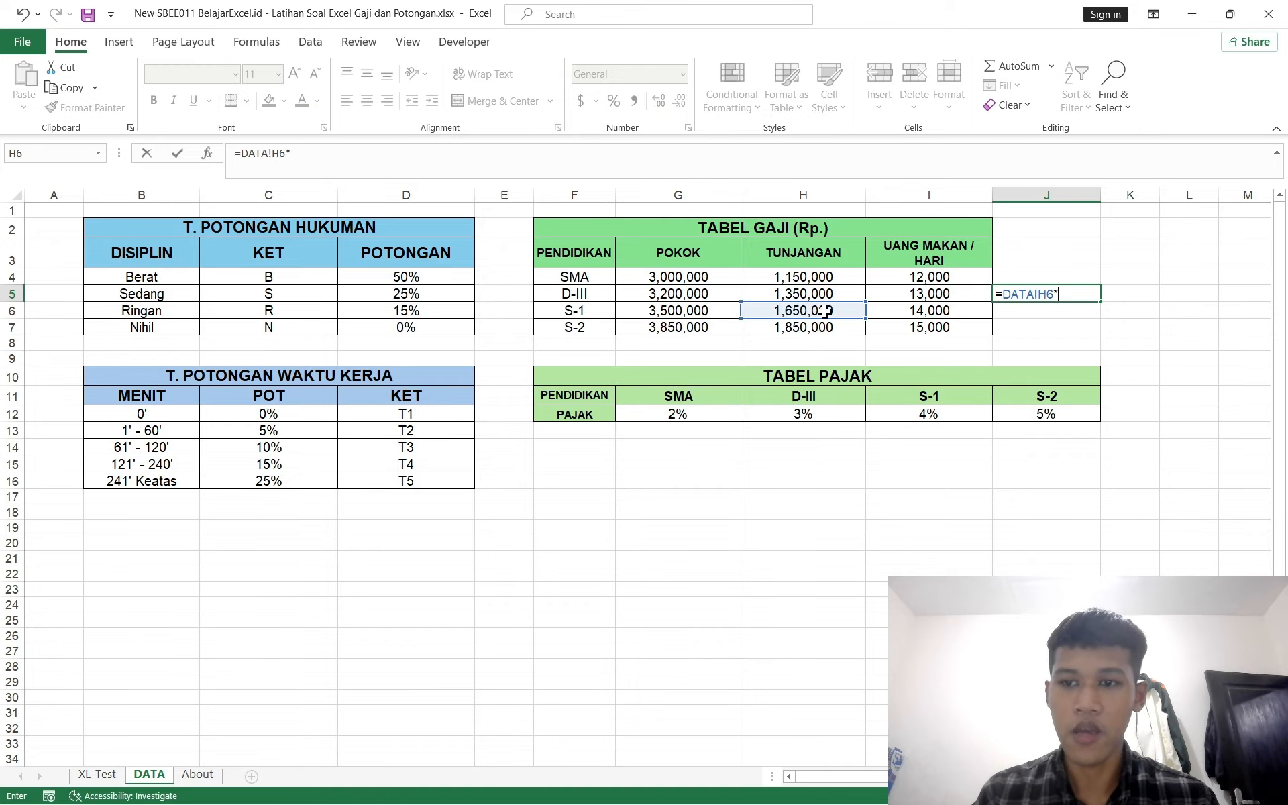
pyautogui.press('Return')
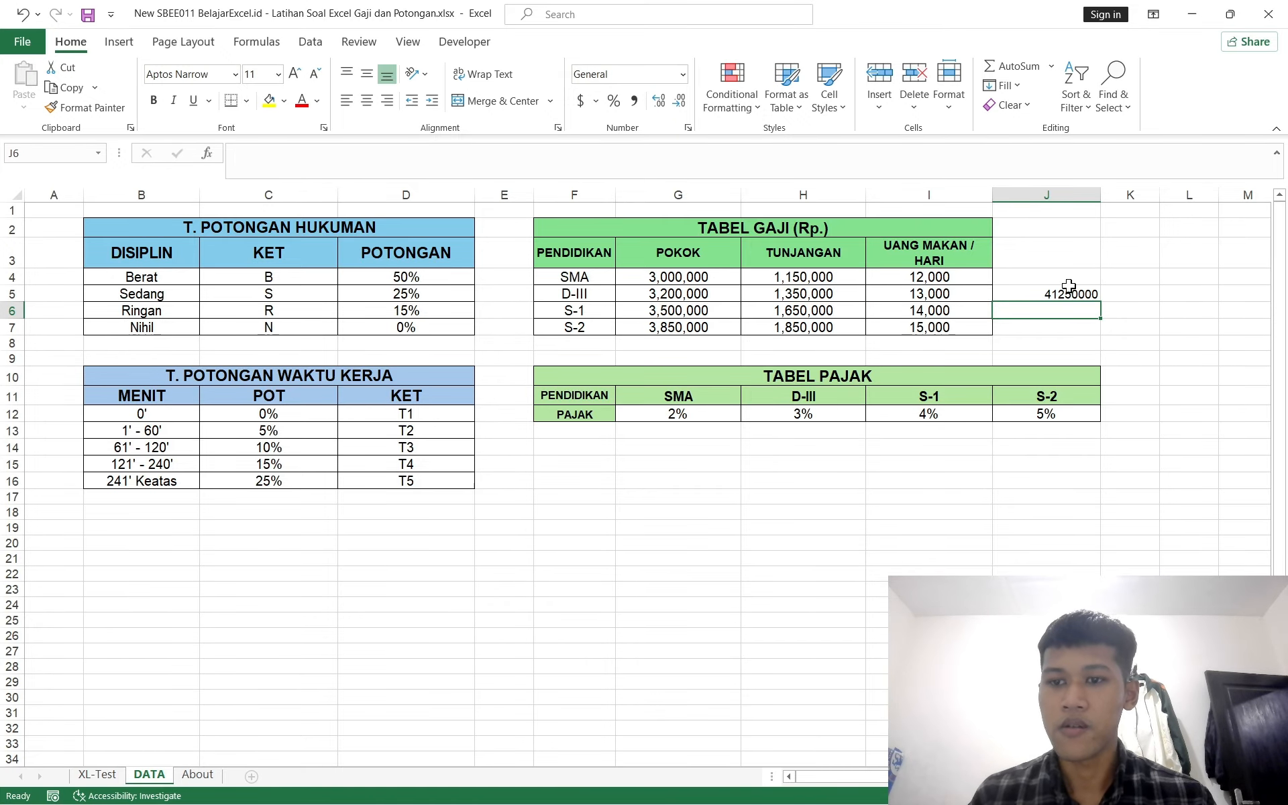
pyautogui.click(1033, 297)
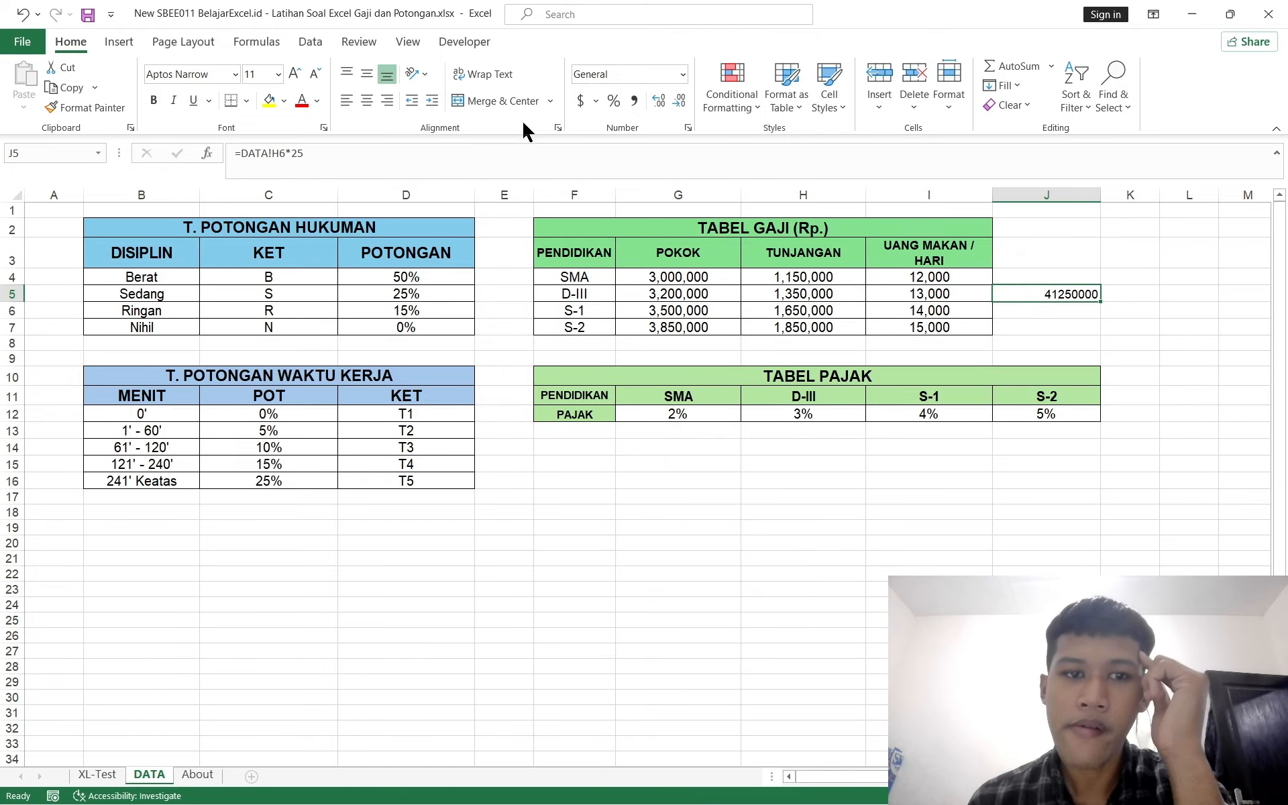
pyautogui.click(418, 164)
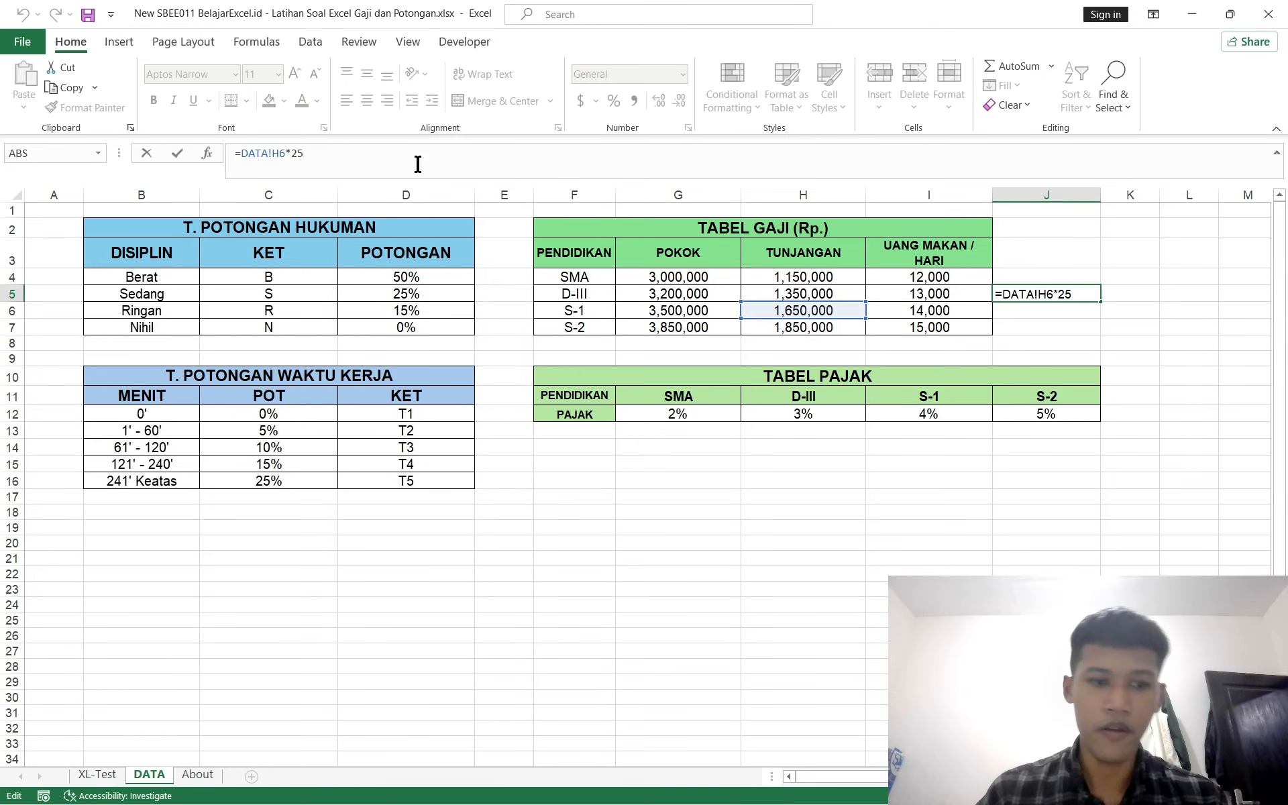
pyautogui.press('Escape')
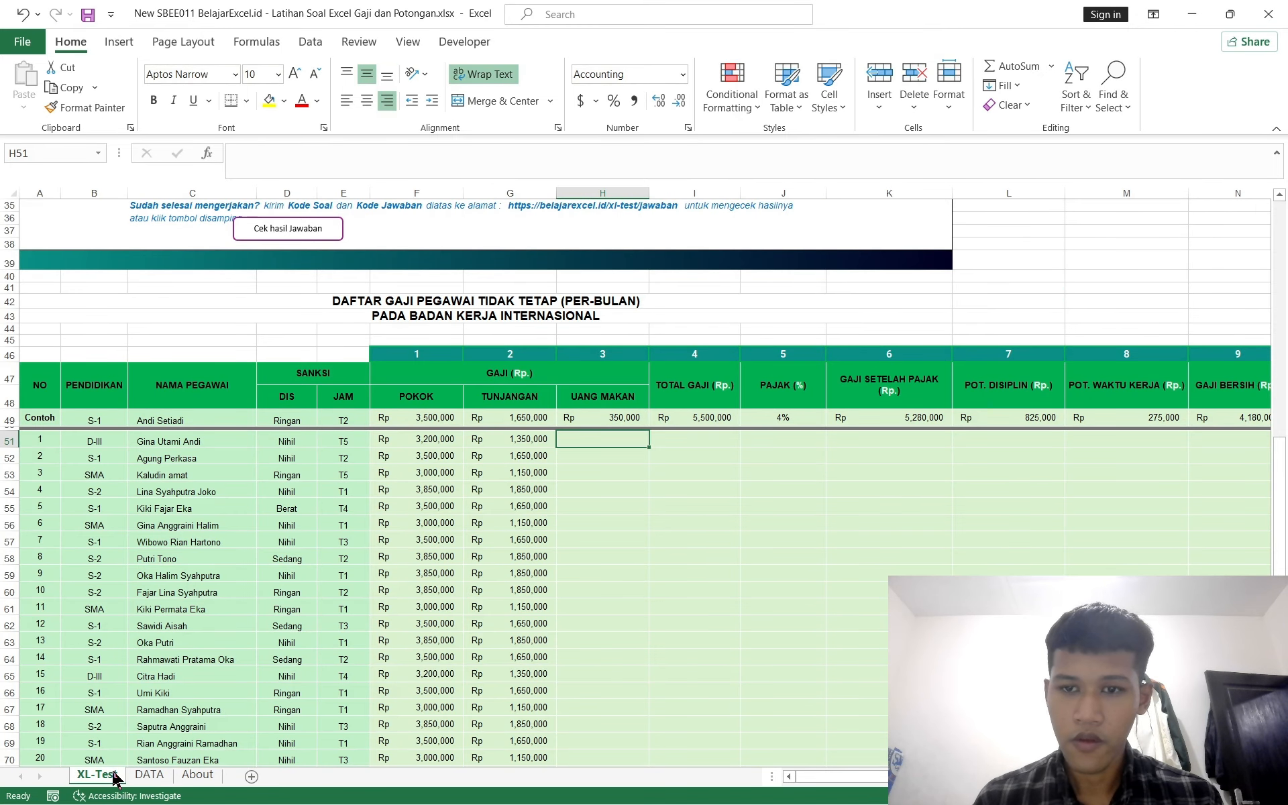
pyautogui.scroll(5, 529, 535)
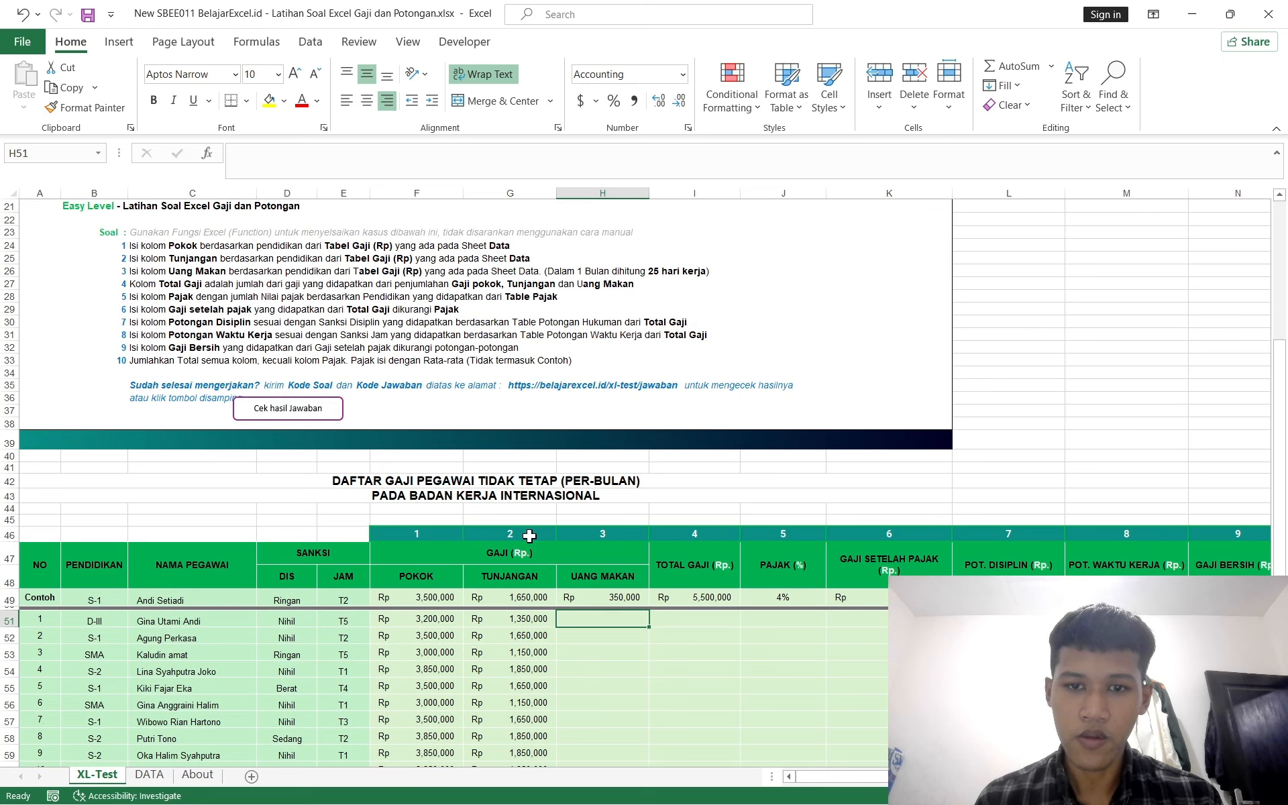
pyautogui.click(149, 775)
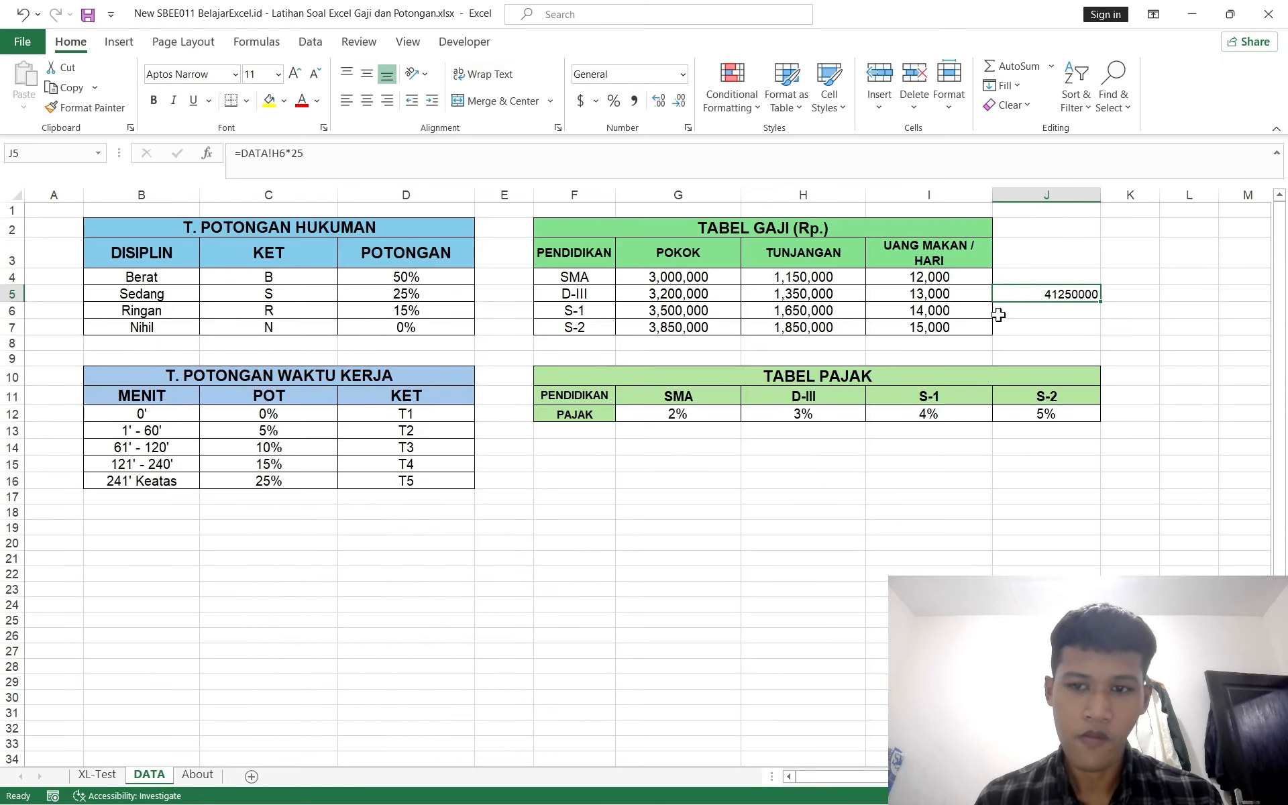
# Step: Try replacing the 25 in J5's formula with a WORKDAY function, then restore the multiplier 25
pyautogui.click(373, 163)
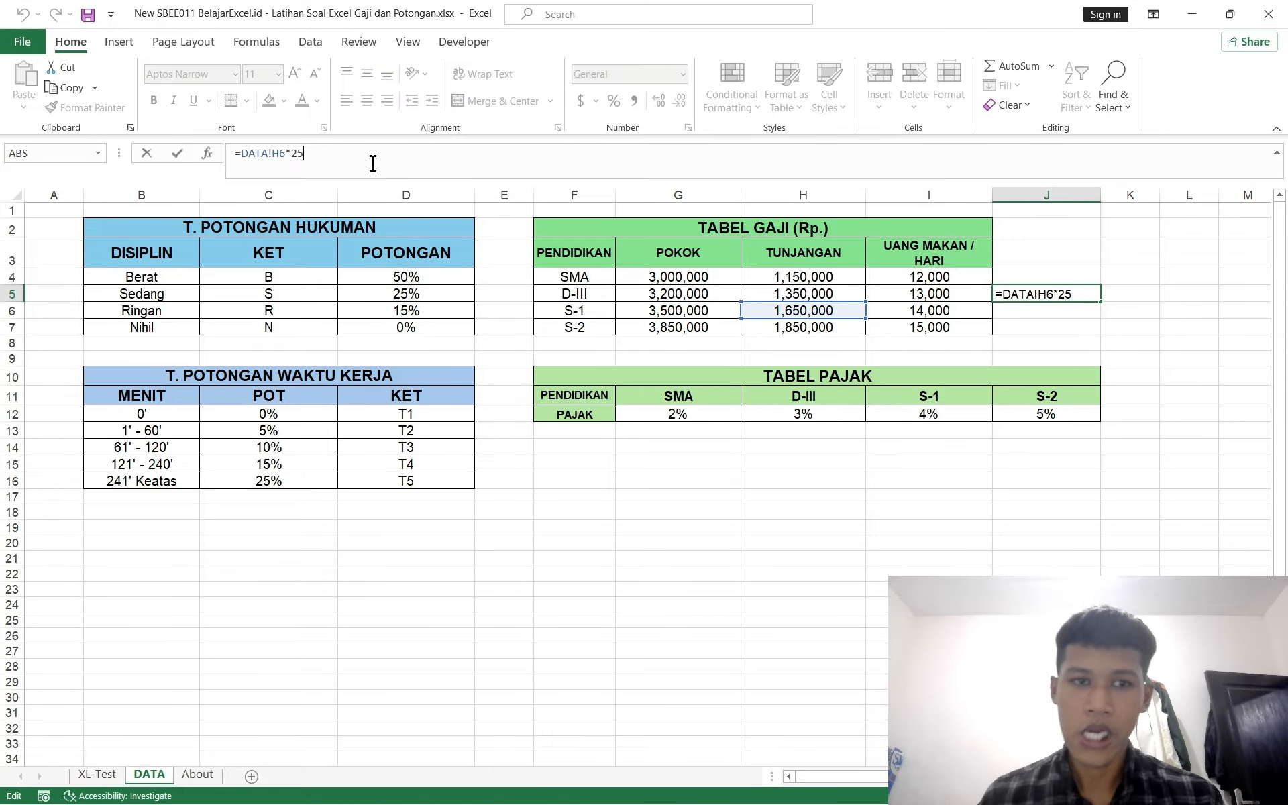
pyautogui.press('BackSpace')
pyautogui.press('BackSpace')
pyautogui.write('work')
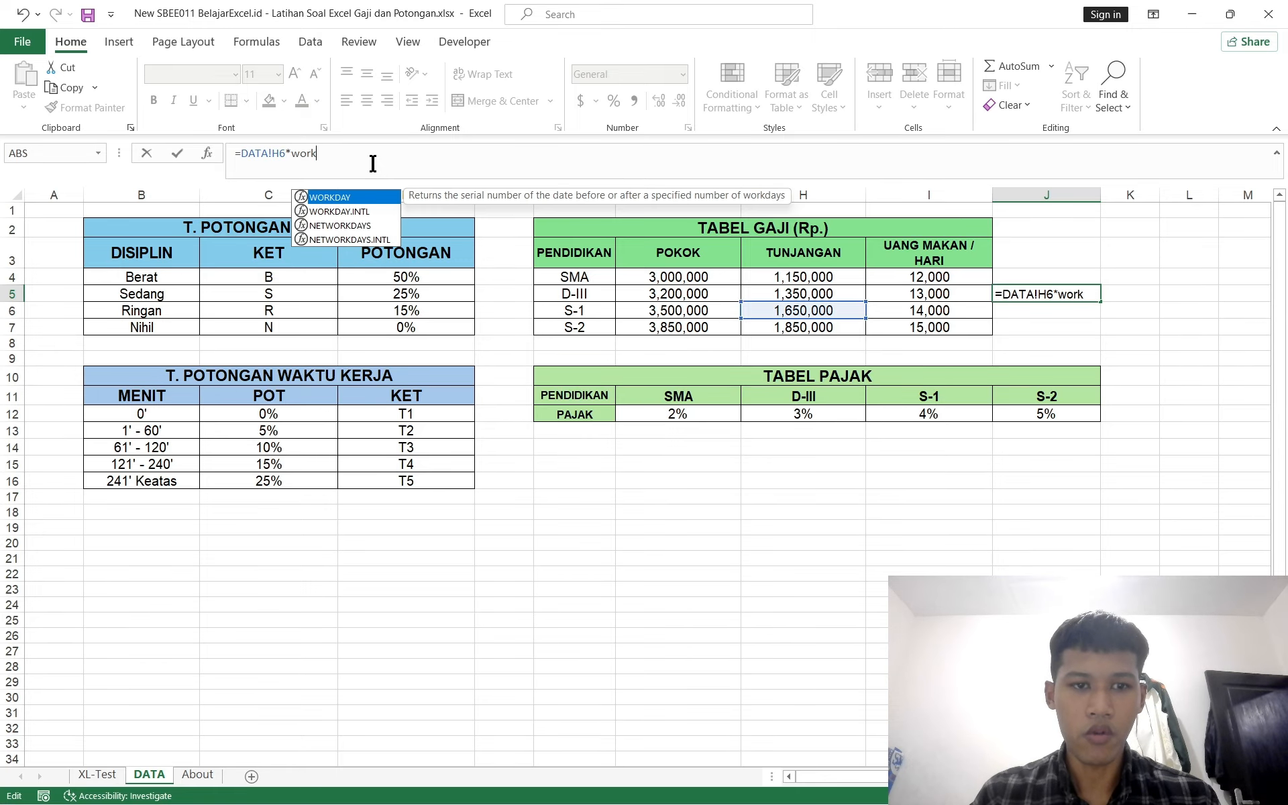
pyautogui.press('Tab')
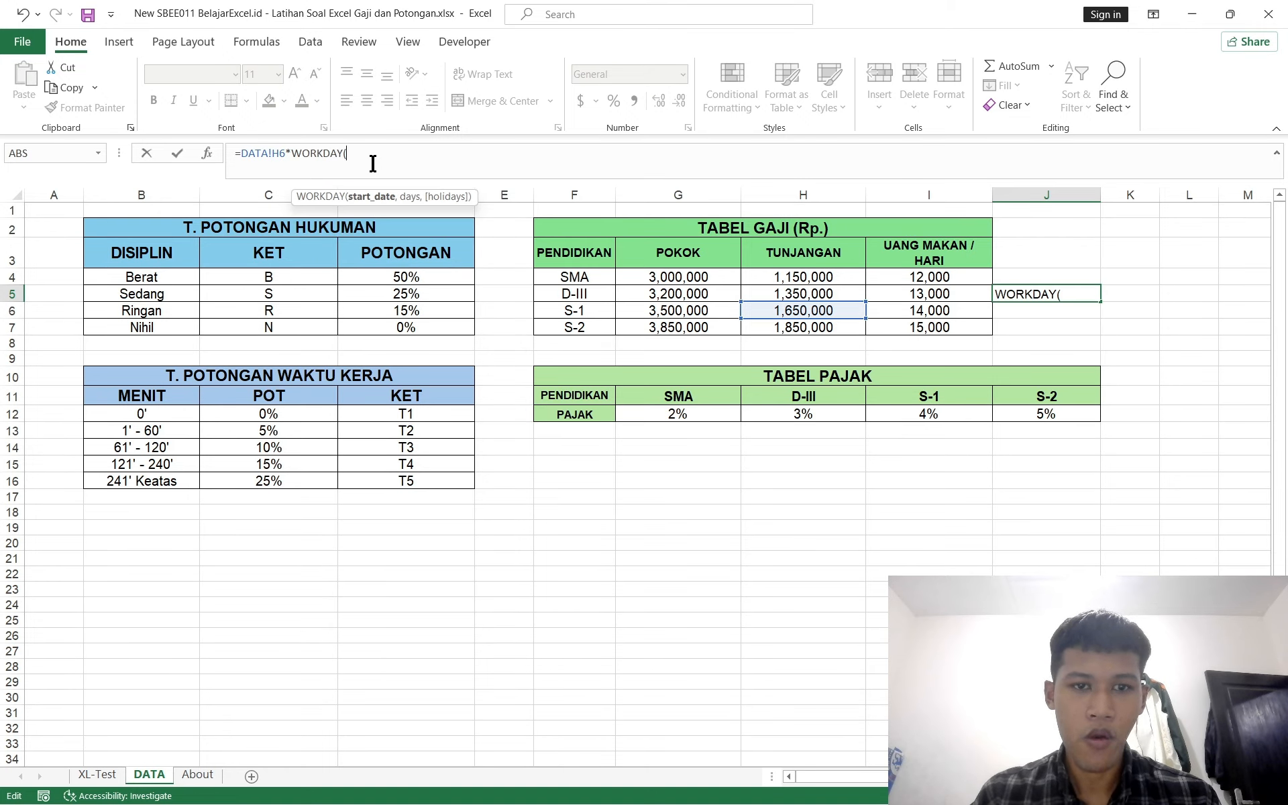
pyautogui.press('BackSpace')
pyautogui.press('BackSpace')
pyautogui.press('BackSpace')
pyautogui.press('BackSpace')
pyautogui.press('BackSpace')
pyautogui.press('BackSpace')
pyautogui.press('BackSpace')
pyautogui.press('BackSpace')
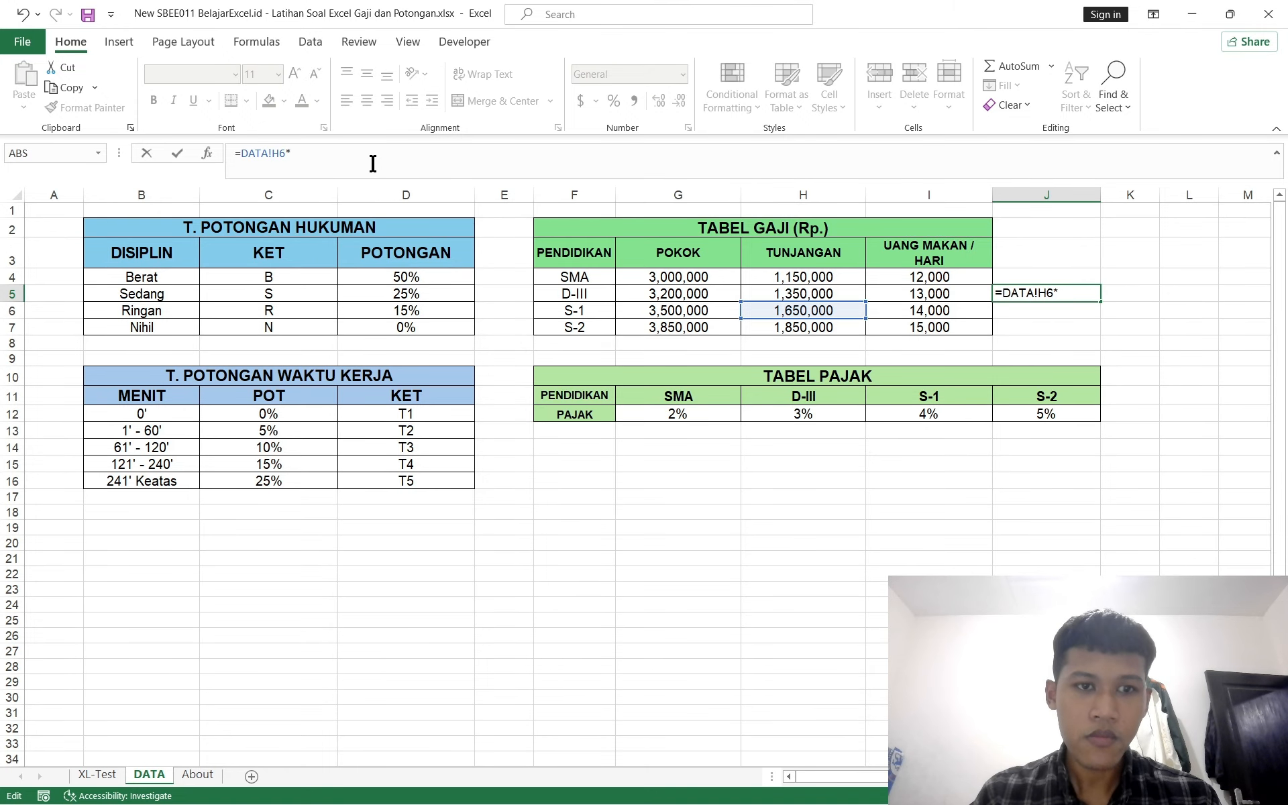
pyautogui.write('25')
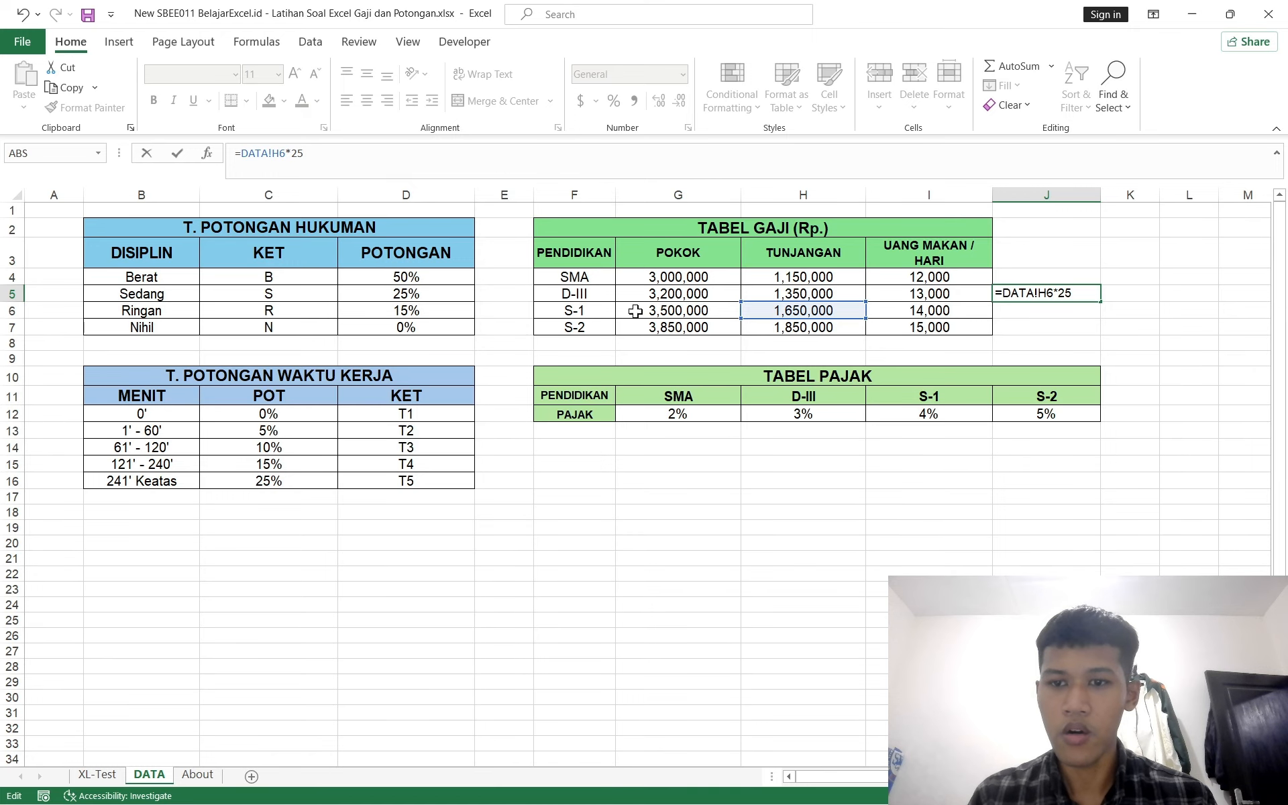
pyautogui.click(936, 310)
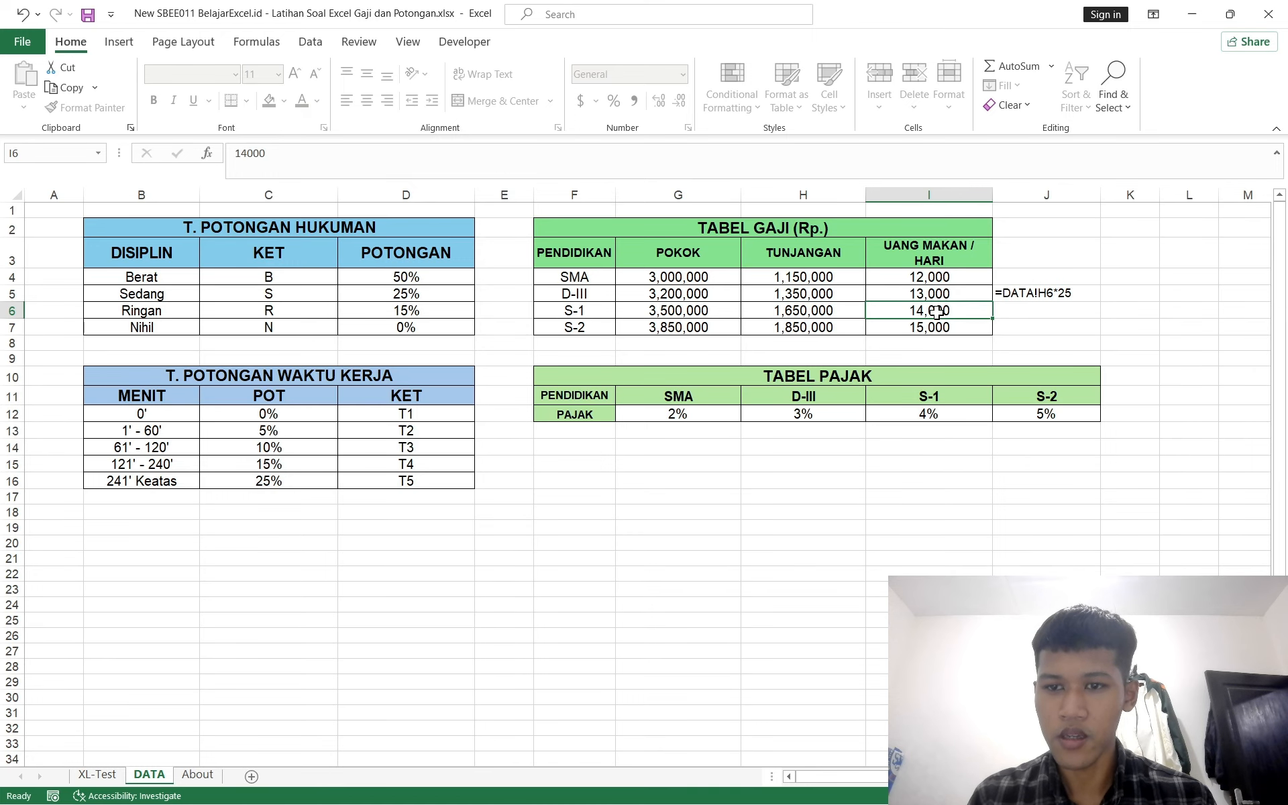
# Step: Test J5's formula by multiplying the S-1 UANG MAKAN / HARI cell I6 by 25, then clear J5
pyautogui.click(1050, 292)
pyautogui.click(271, 153)
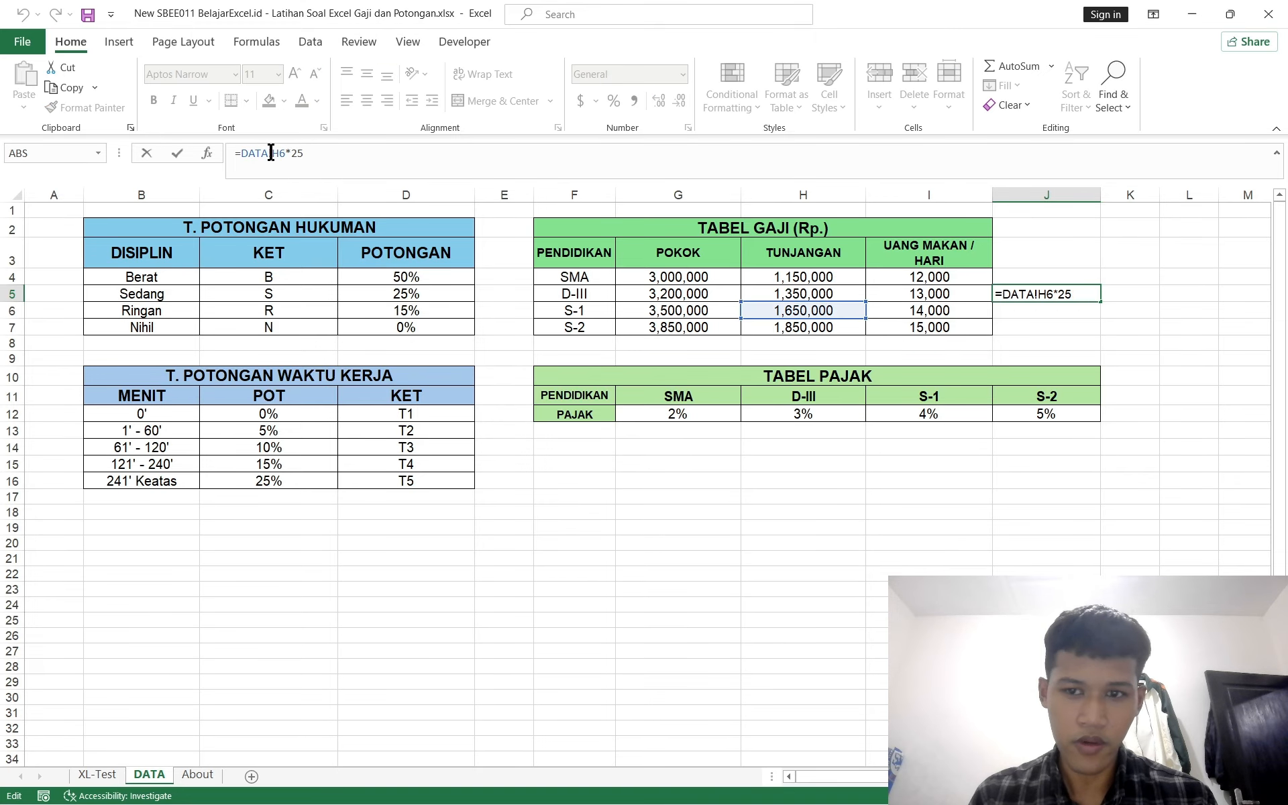
pyautogui.click(883, 311)
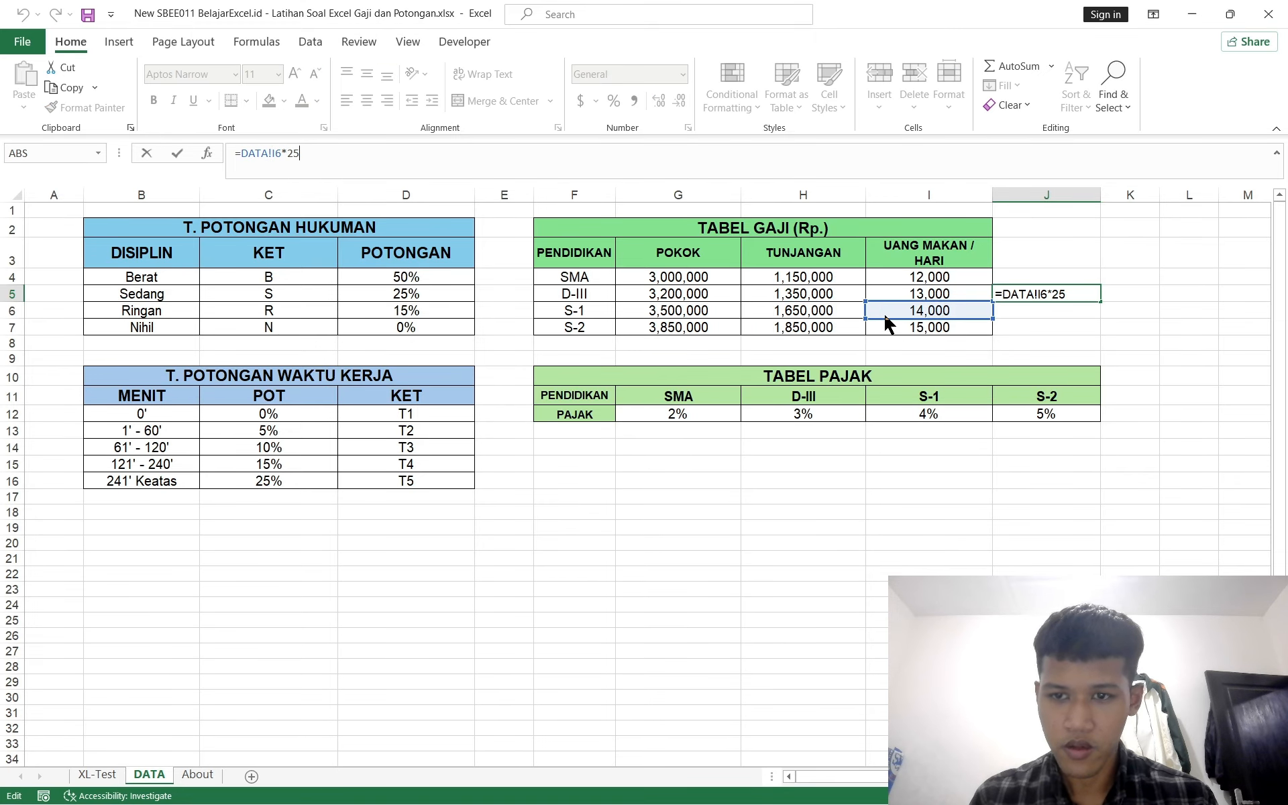
pyautogui.press('Return')
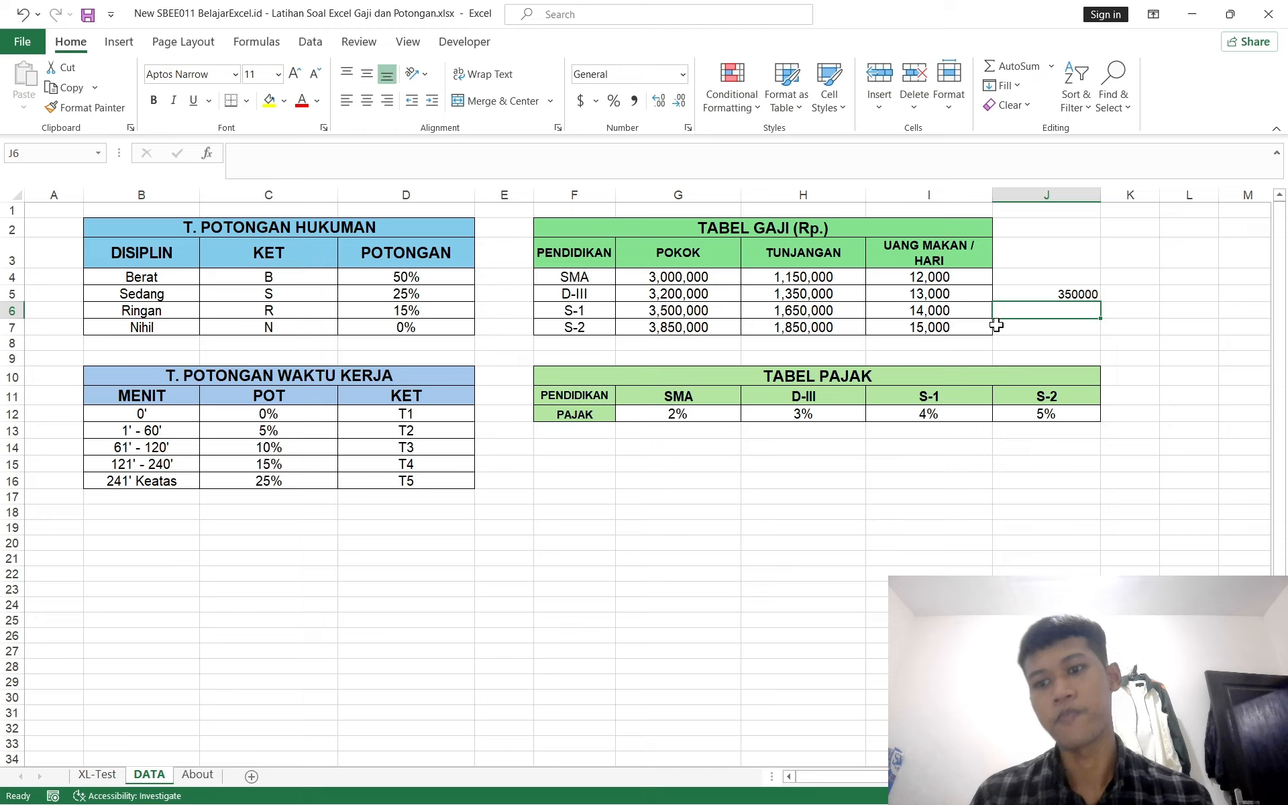
pyautogui.click(1051, 292)
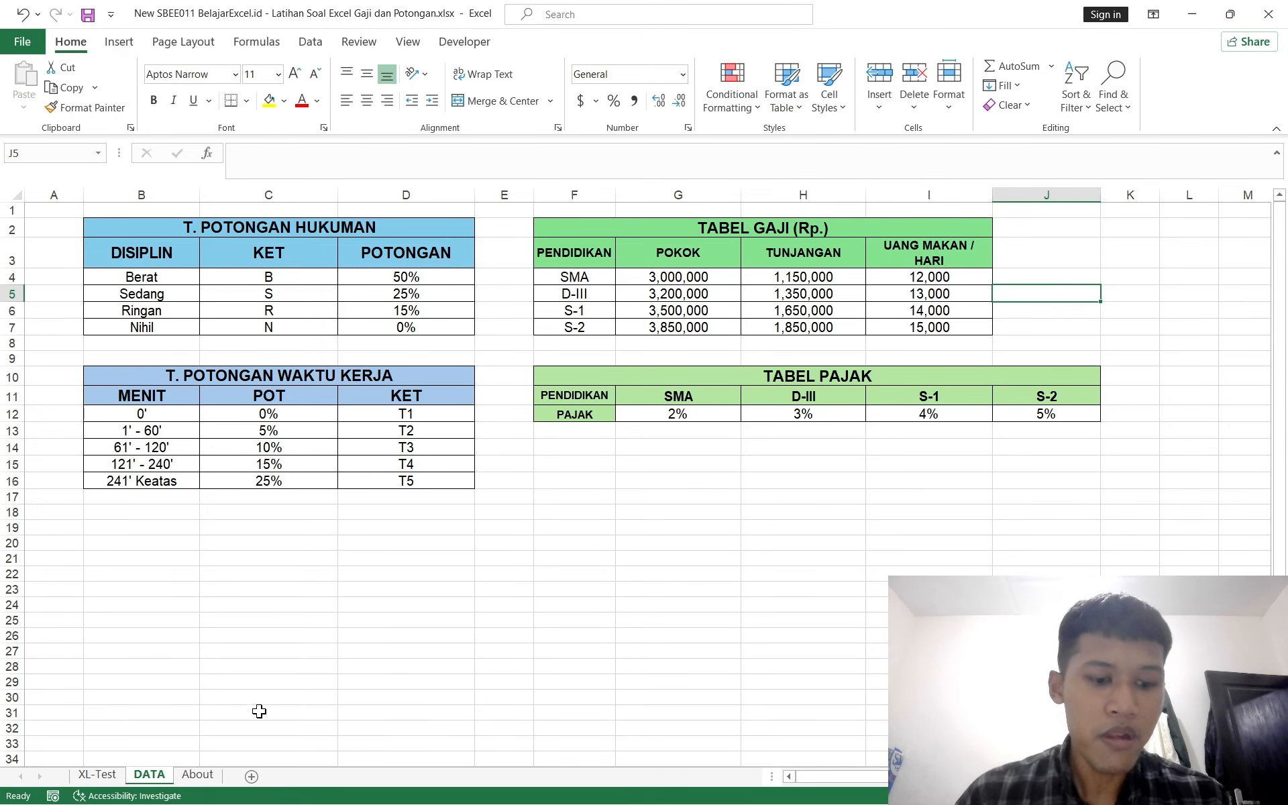
pyautogui.click(97, 774)
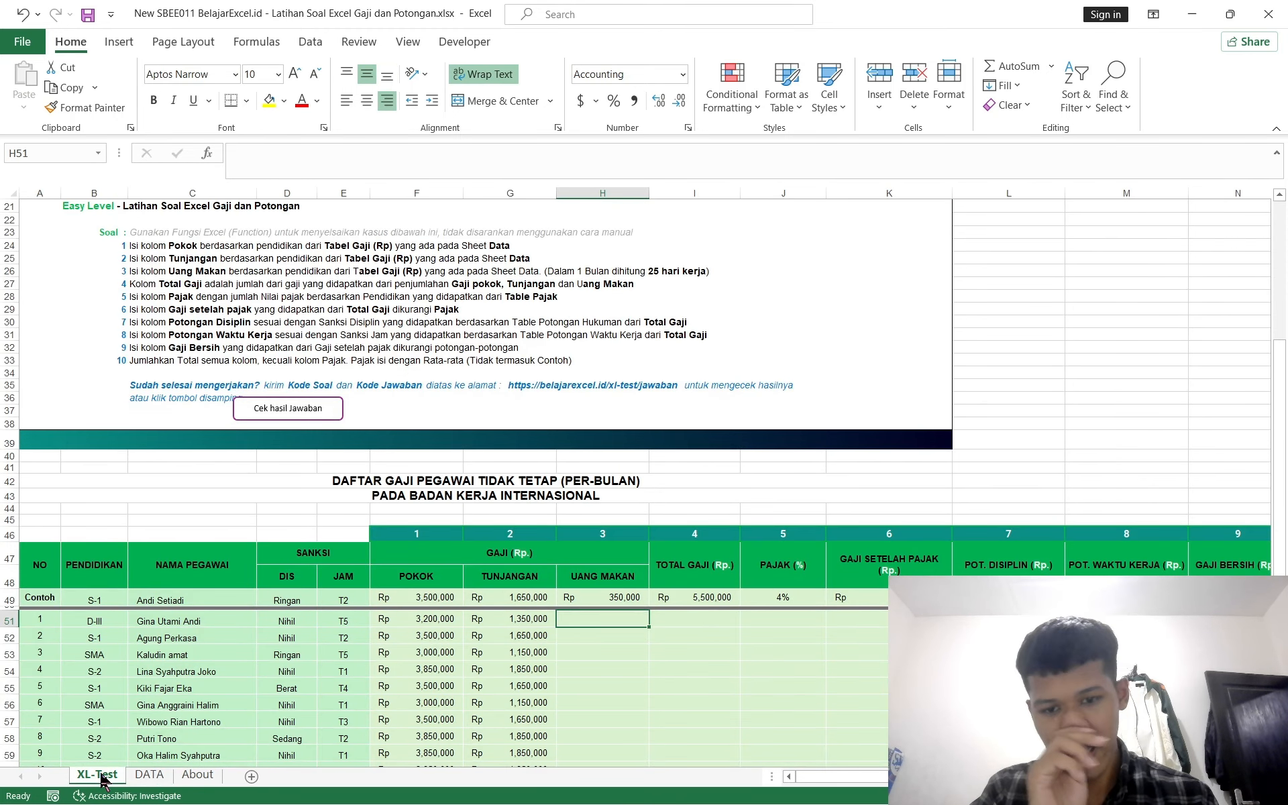
pyautogui.write('=')
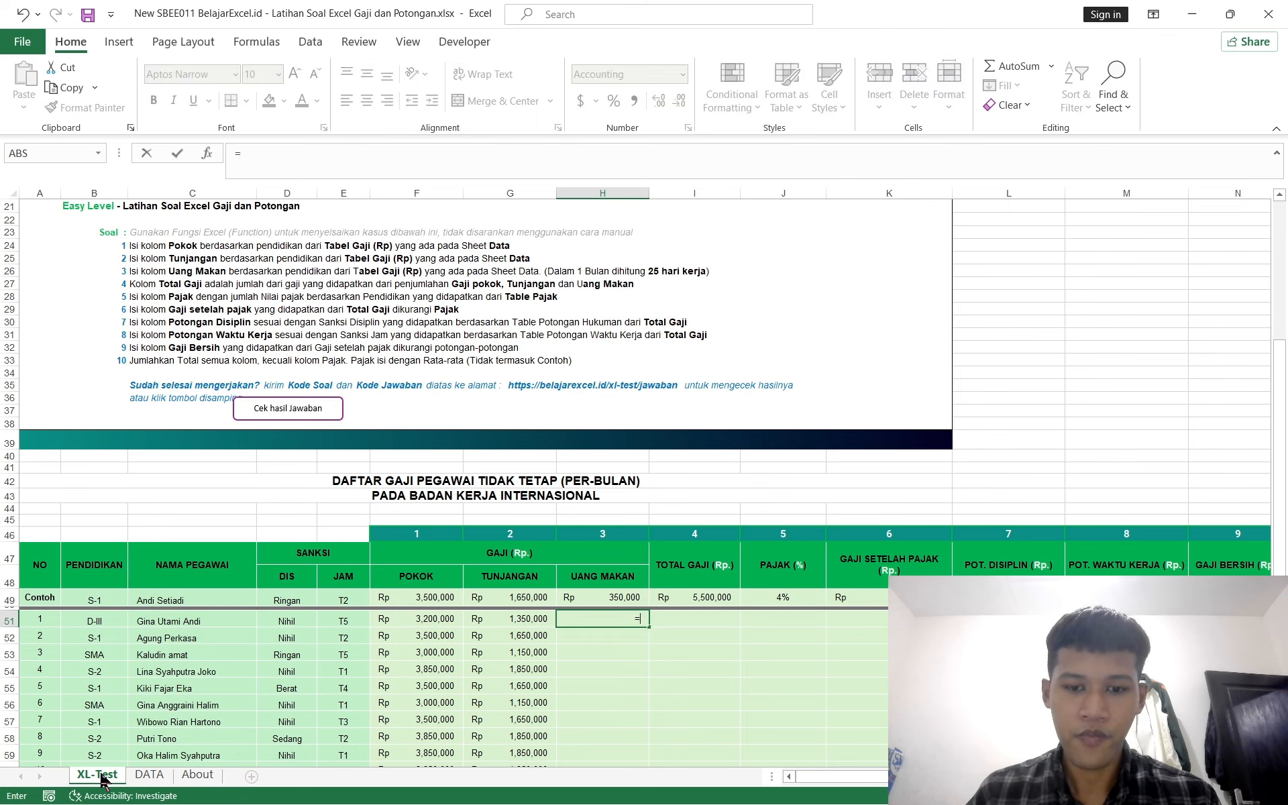
pyautogui.scroll(-7, 413, 614)
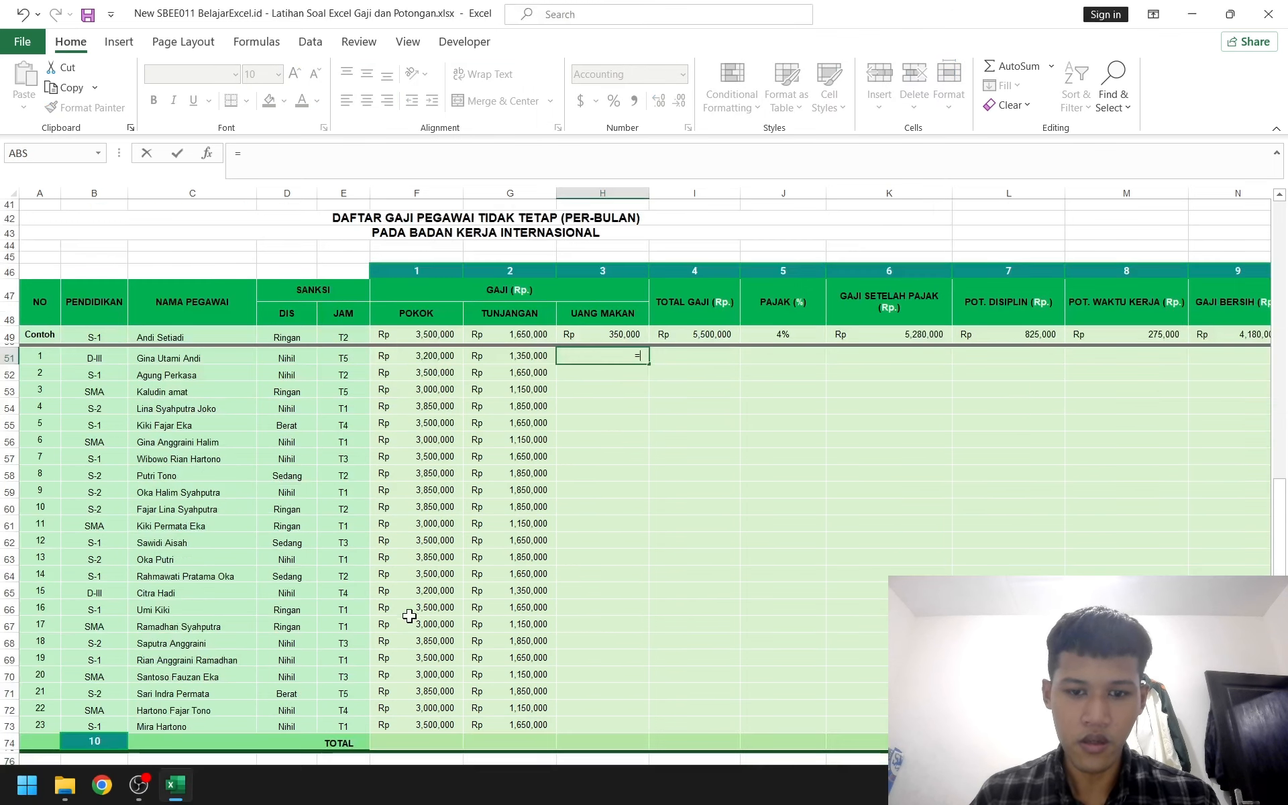
pyautogui.press('Escape')
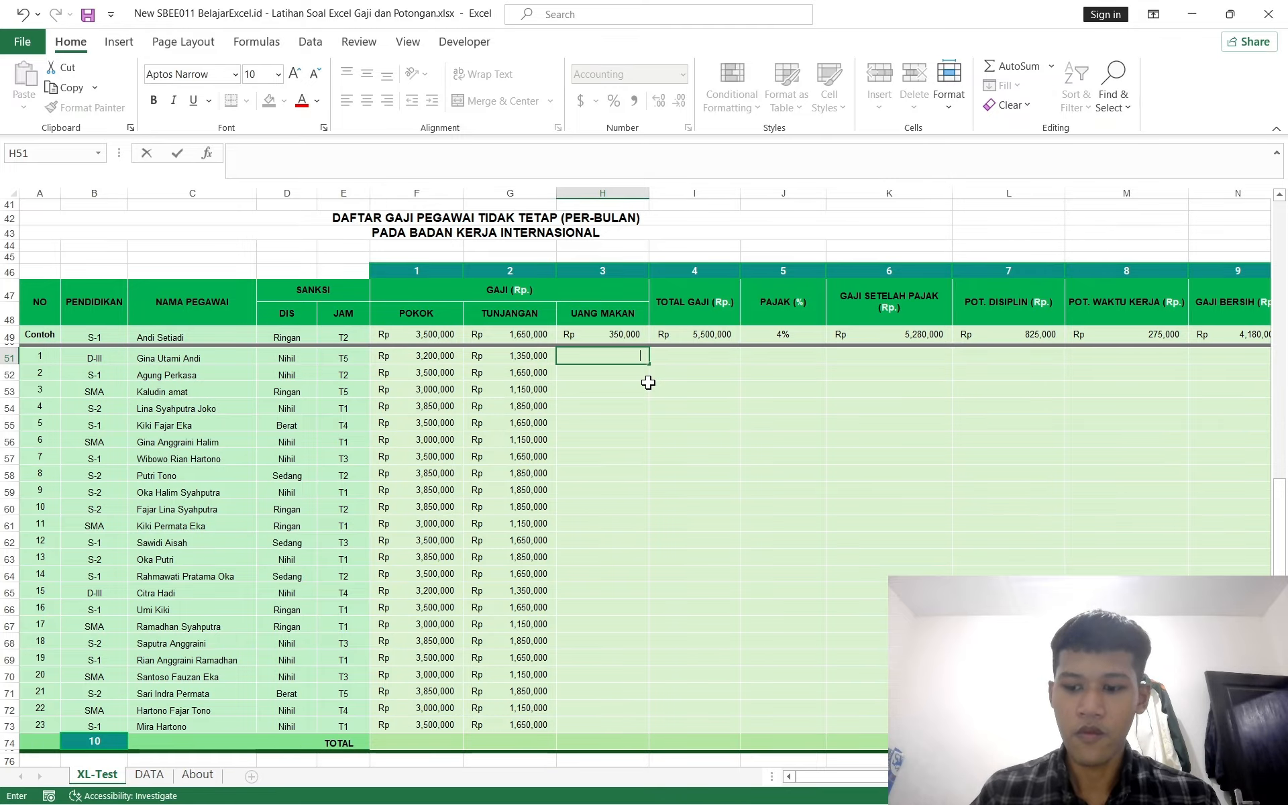
# Step: Copy the TUNJANGAN formula from G51 and paste it into the UANG MAKAN cell H51
pyautogui.click(524, 345)
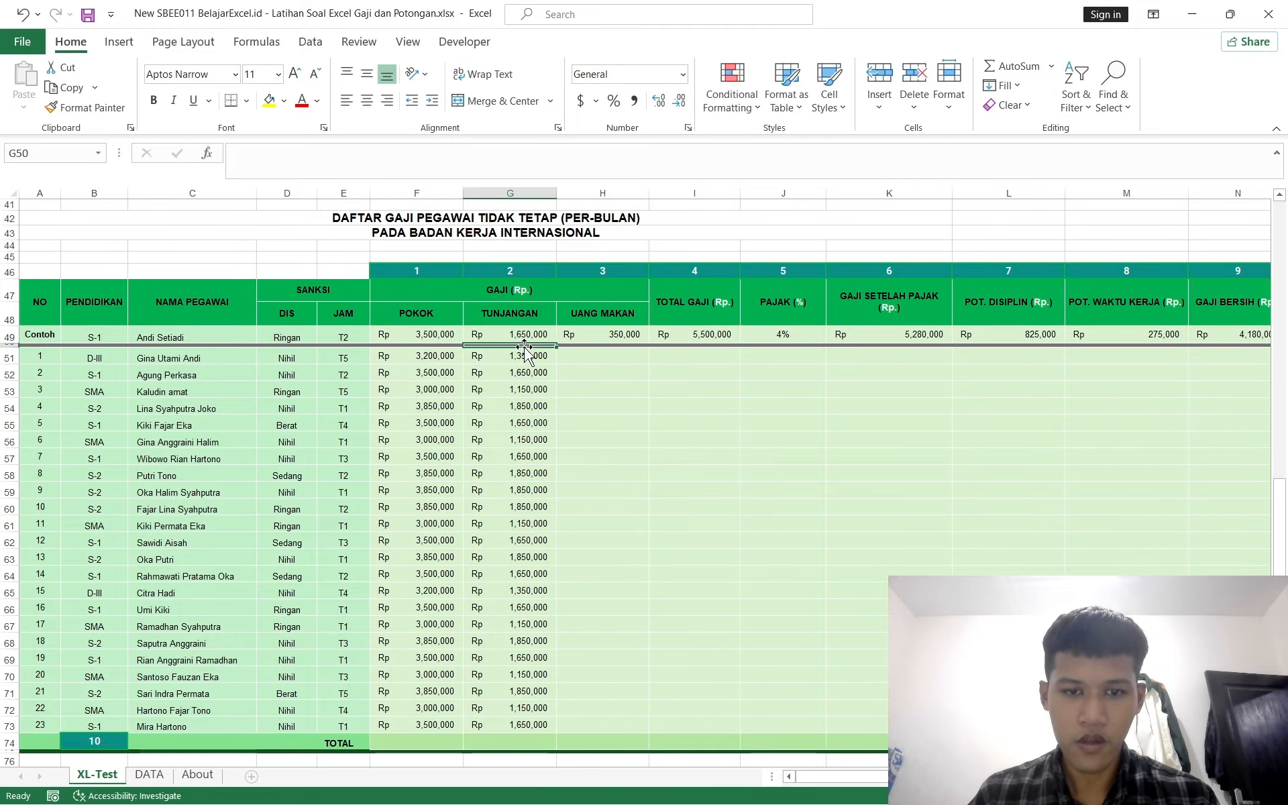
pyautogui.click(521, 356)
pyautogui.hotkey('ctrl', 'c')
pyautogui.click(582, 354)
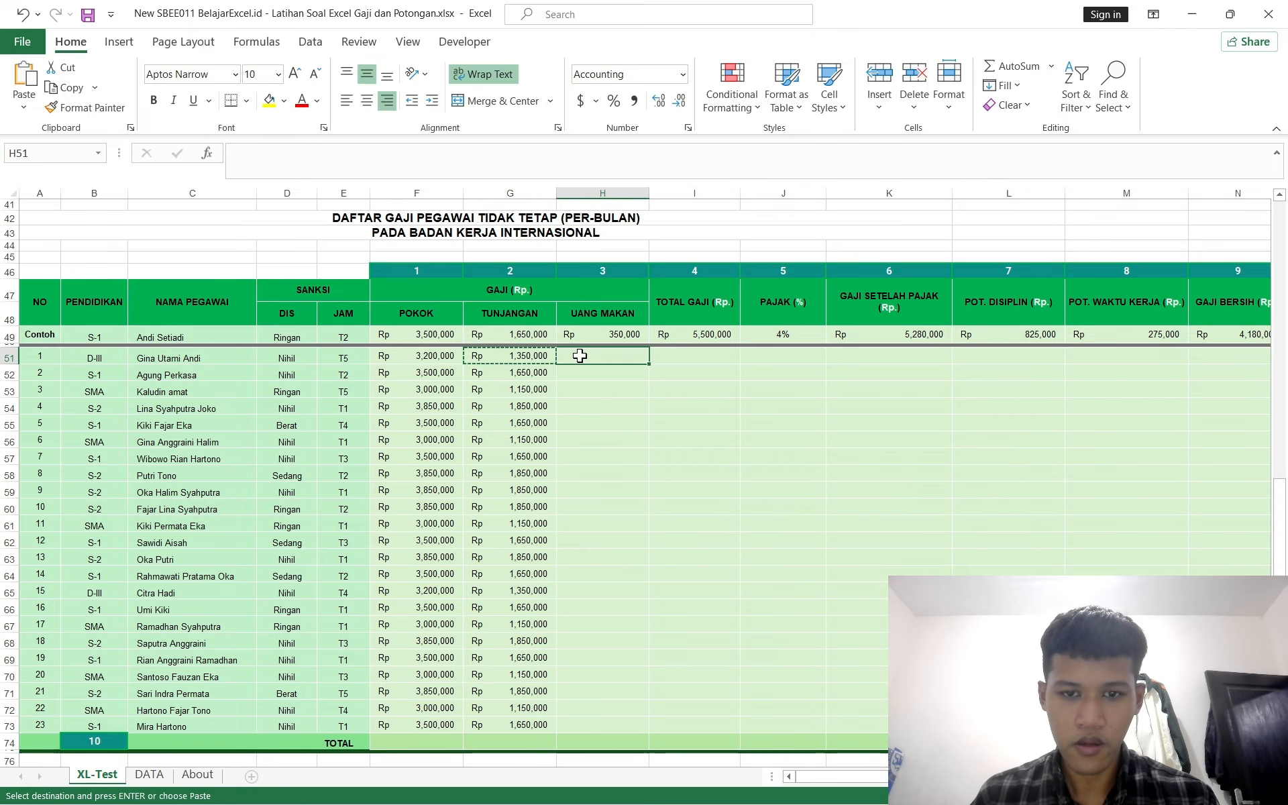
pyautogui.hotkey('ctrl', 'v')
pyautogui.click(694, 442)
pyautogui.scroll(5, 719, 348)
pyautogui.hscroll(-1, 721, 350)
pyautogui.hscroll(1, 720, 350)
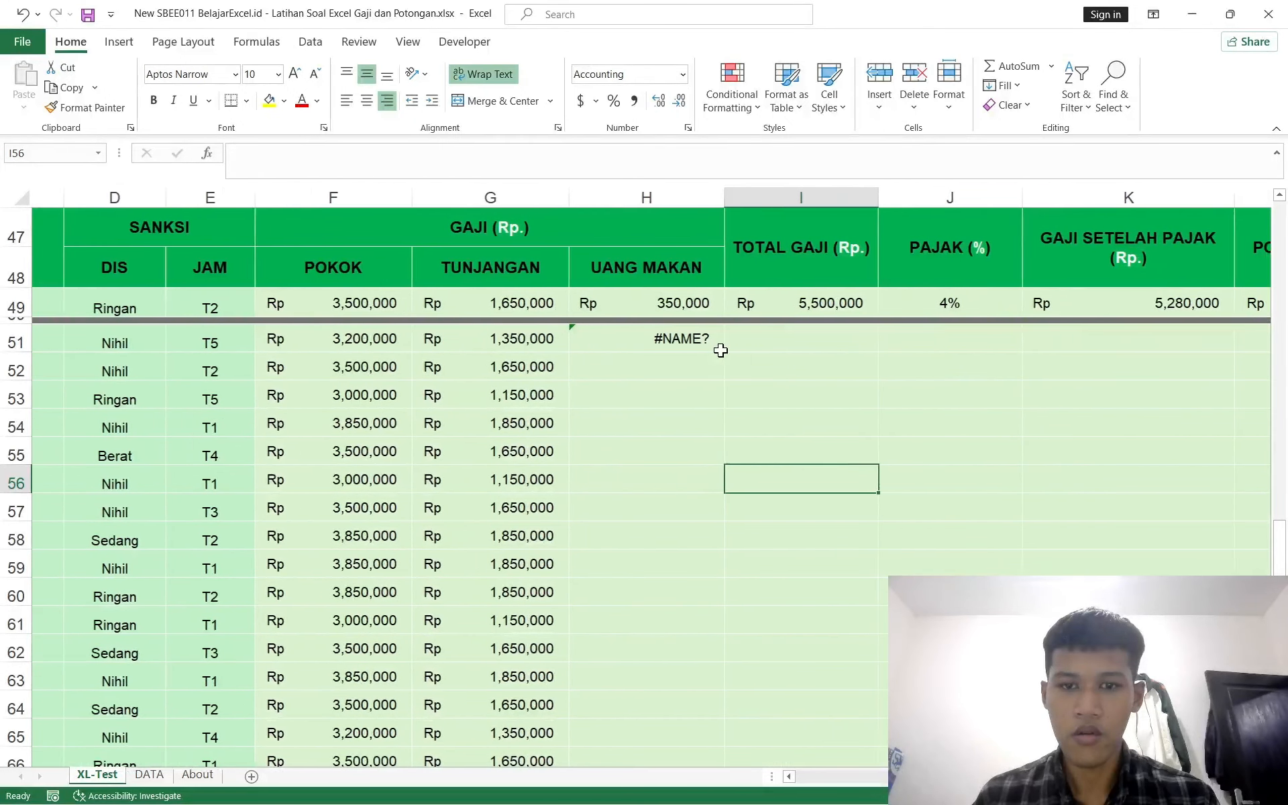
pyautogui.hscroll(1, 721, 350)
# Step: Rewrite H51 as an INDEX formula over the absolute UANG MAKAN / HARI range DATA!$I$4:$I$7, starting a MATCH argument
pyautogui.click(654, 337)
pyautogui.click(527, 153)
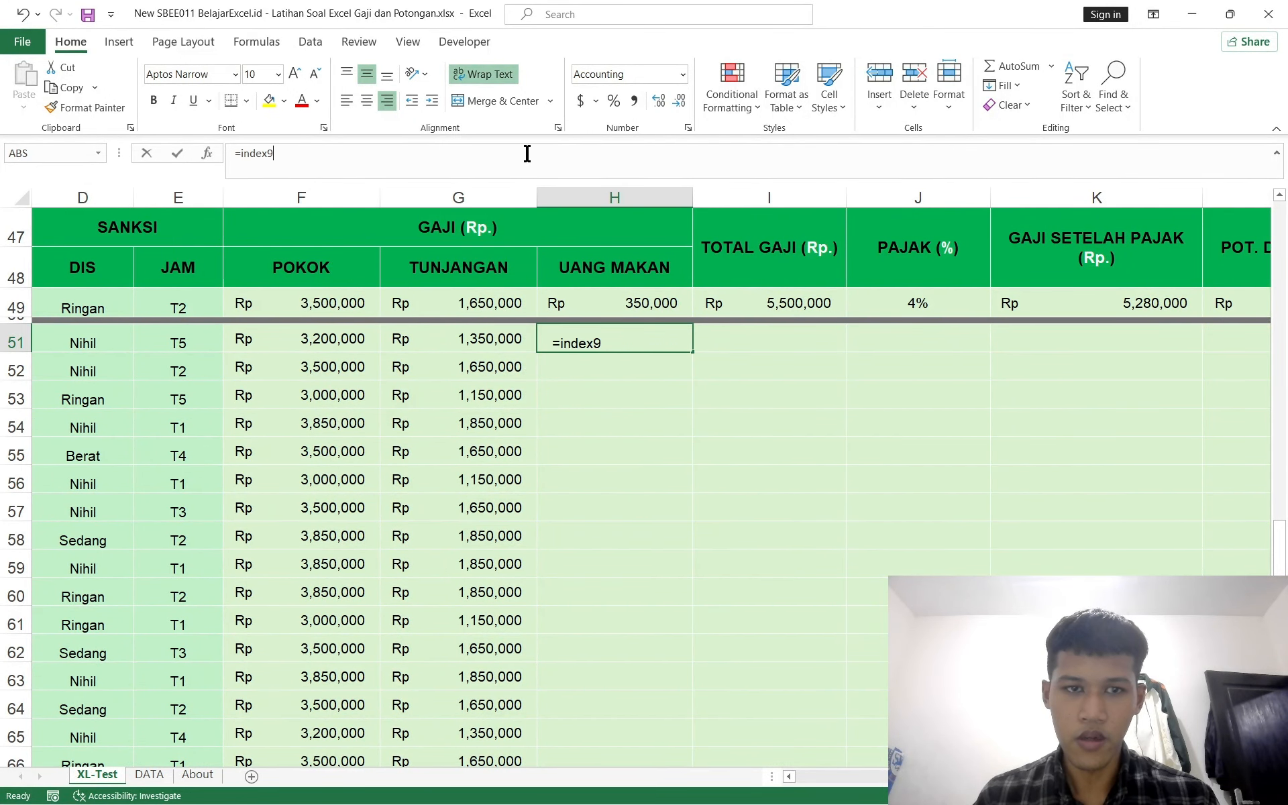
pyautogui.press('BackSpace')
pyautogui.press('BackSpace')
pyautogui.press('BackSpace')
pyautogui.press('BackSpace')
pyautogui.press('BackSpace')
pyautogui.press('BackSpace')
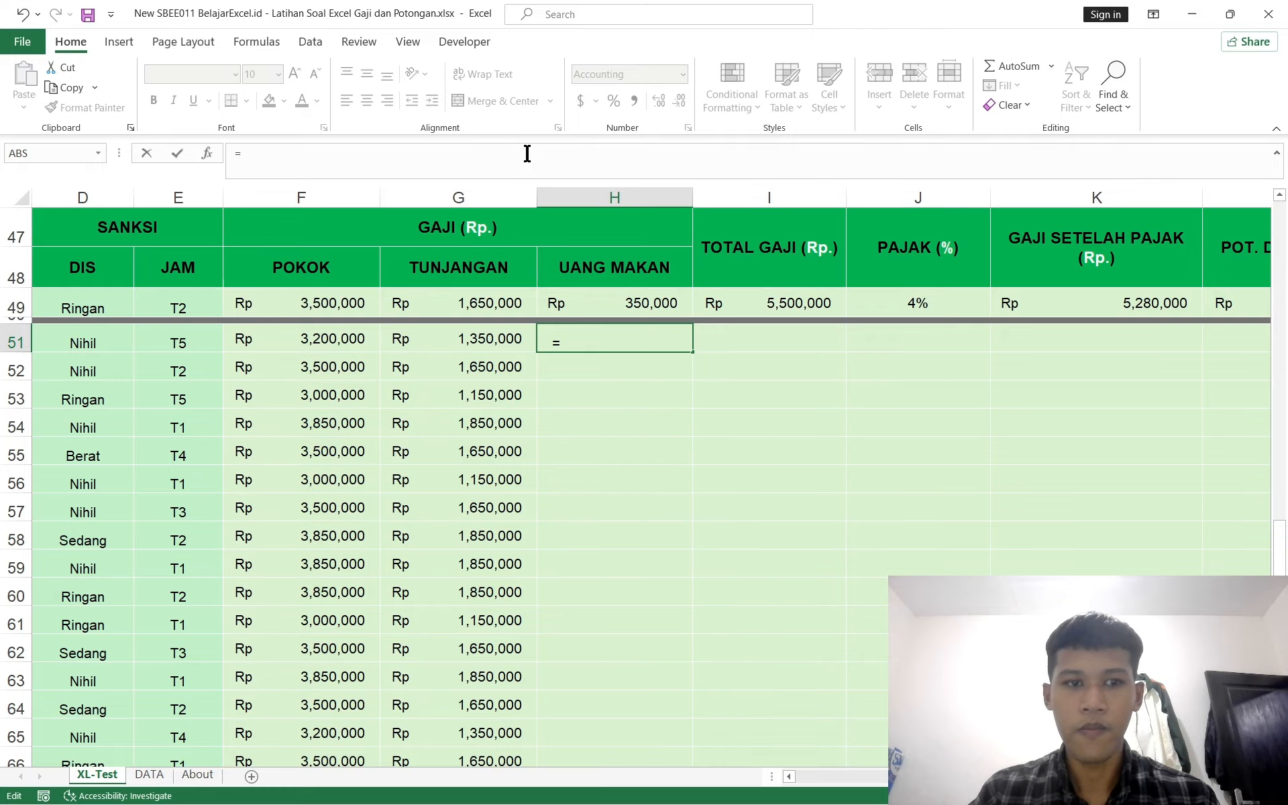
pyautogui.write('index')
pyautogui.press('Tab')
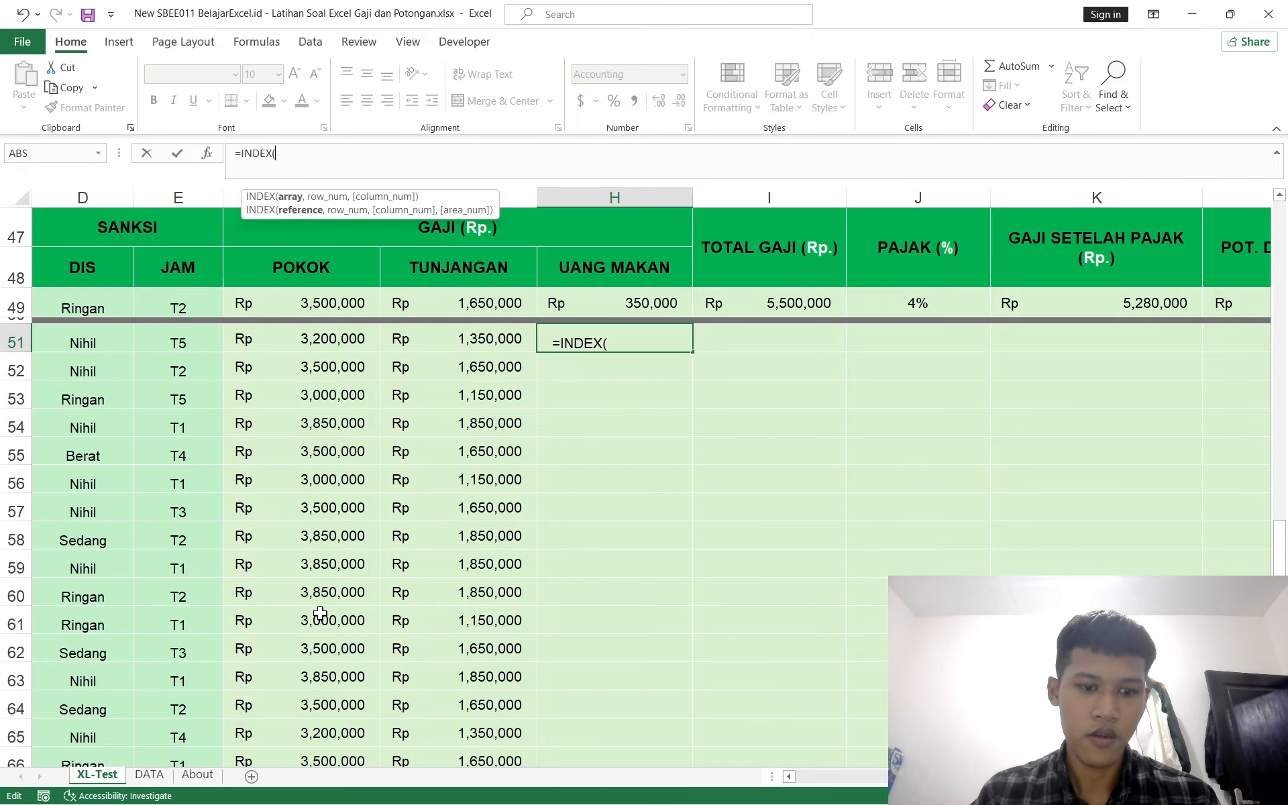
pyautogui.click(153, 776)
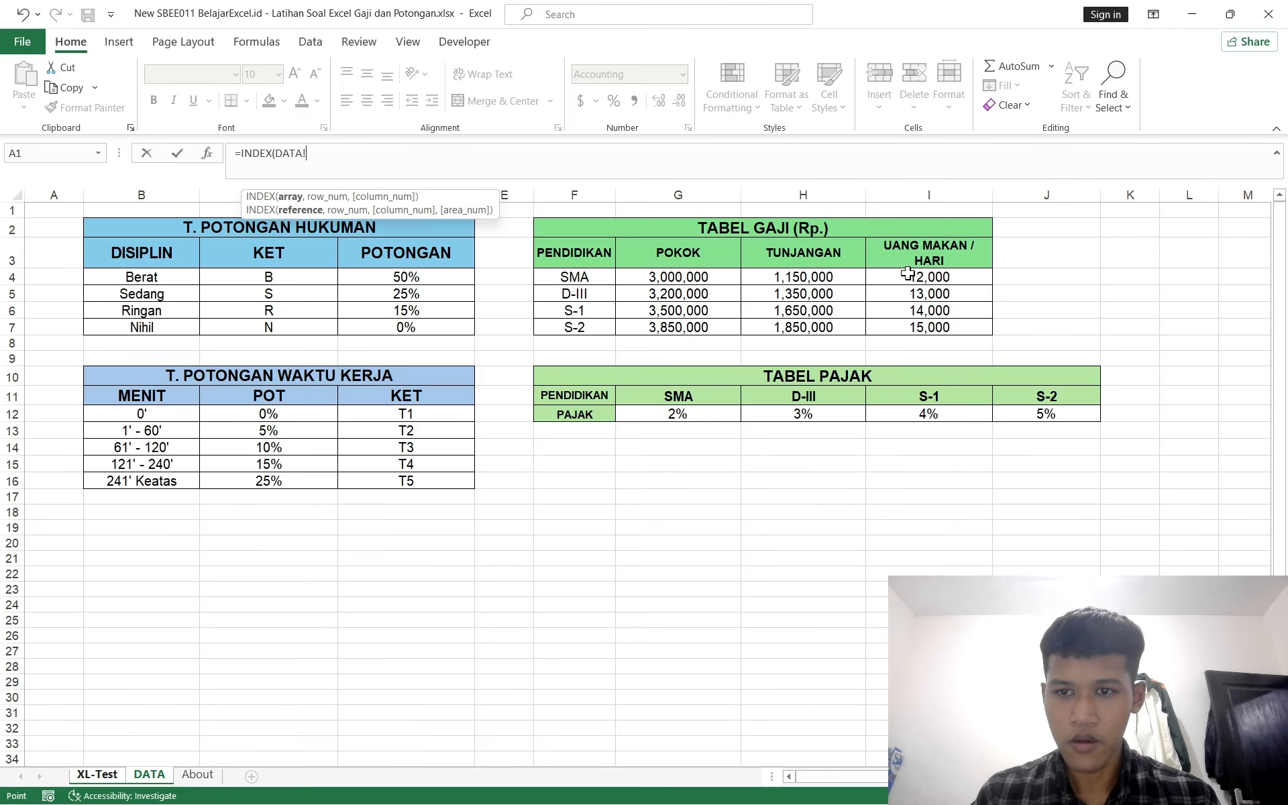
pyautogui.moveTo(910, 275); pyautogui.dragTo(927, 326)
pyautogui.press('F4')
pyautogui.write(',match(')
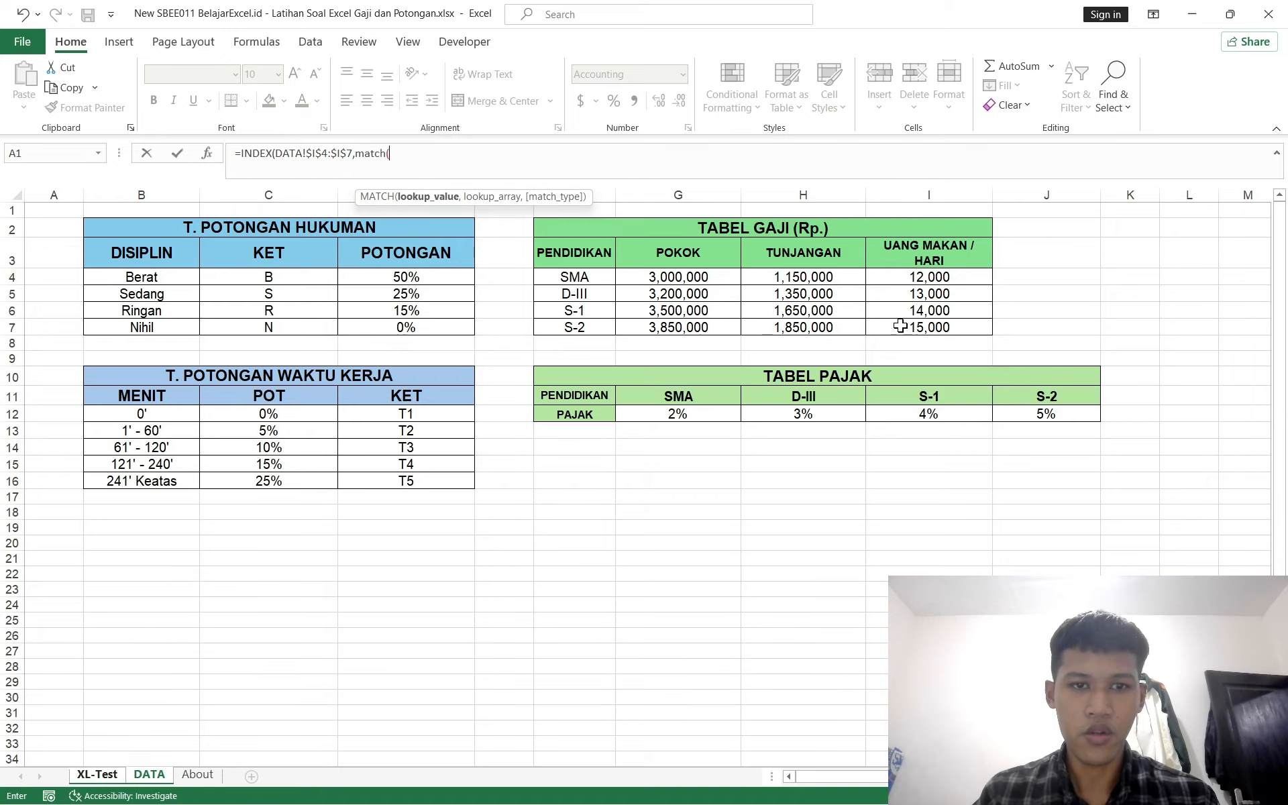
# Step: Complete the MATCH with lookup 'XL-Test'!$B51, range DATA!F$4:F$7 and match type 0, then confirm H51's formula
pyautogui.click(85, 782)
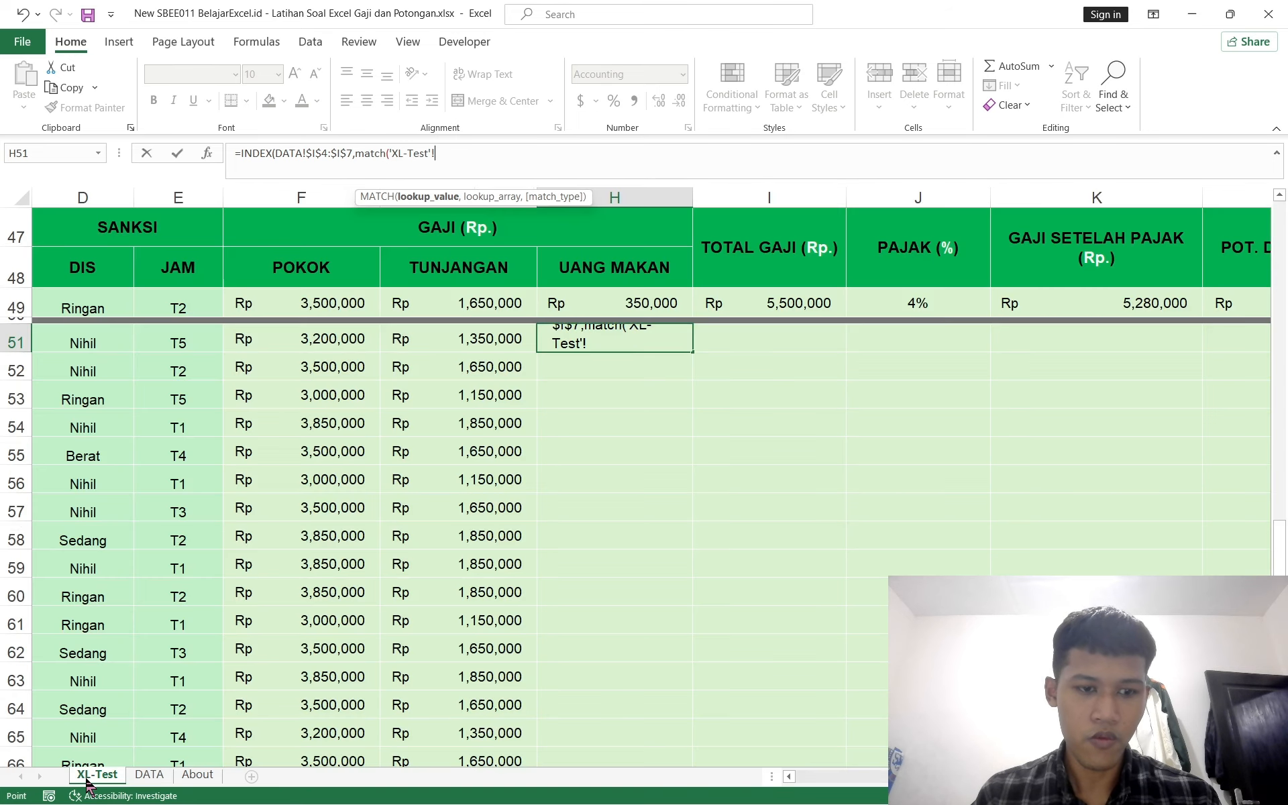
pyautogui.hscroll(-3, 89, 389)
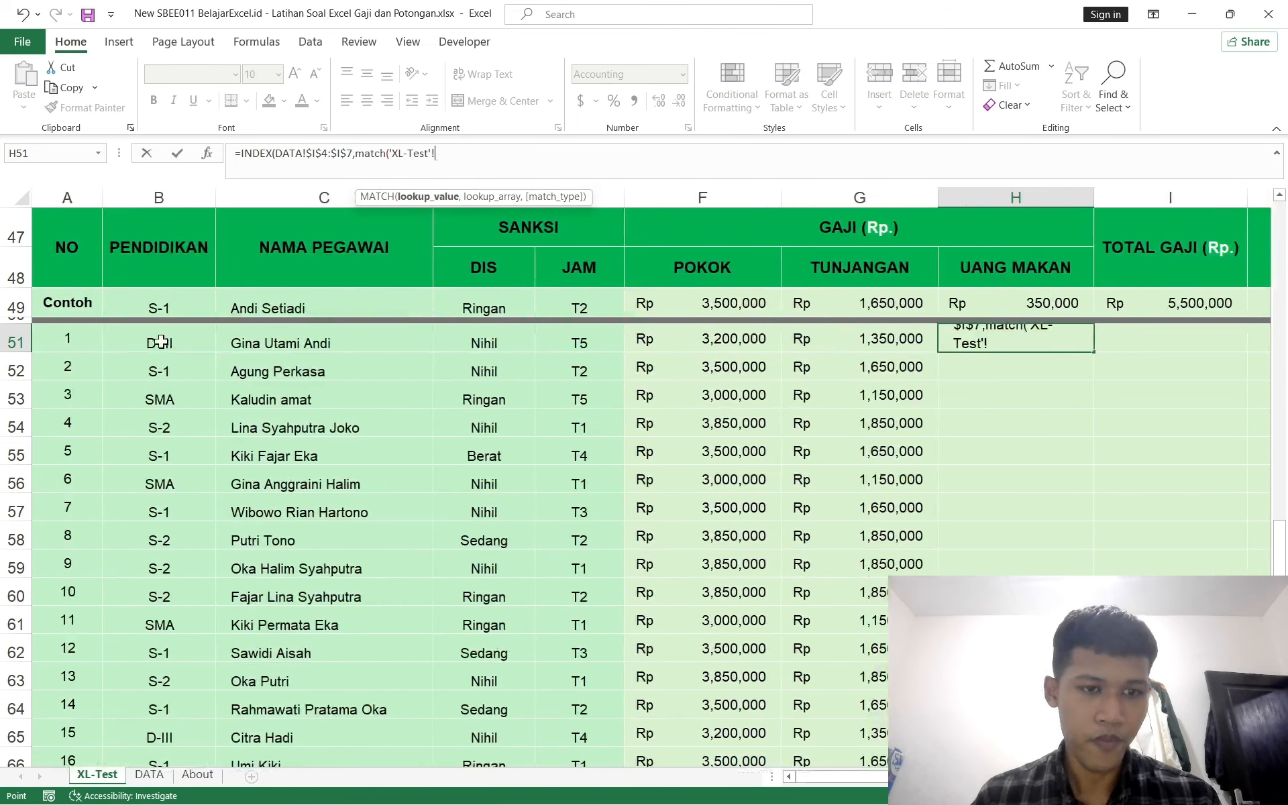
pyautogui.click(160, 342)
pyautogui.hscroll(2, 160, 342)
pyautogui.press('F4')
pyautogui.press('F4')
pyautogui.press('F4')
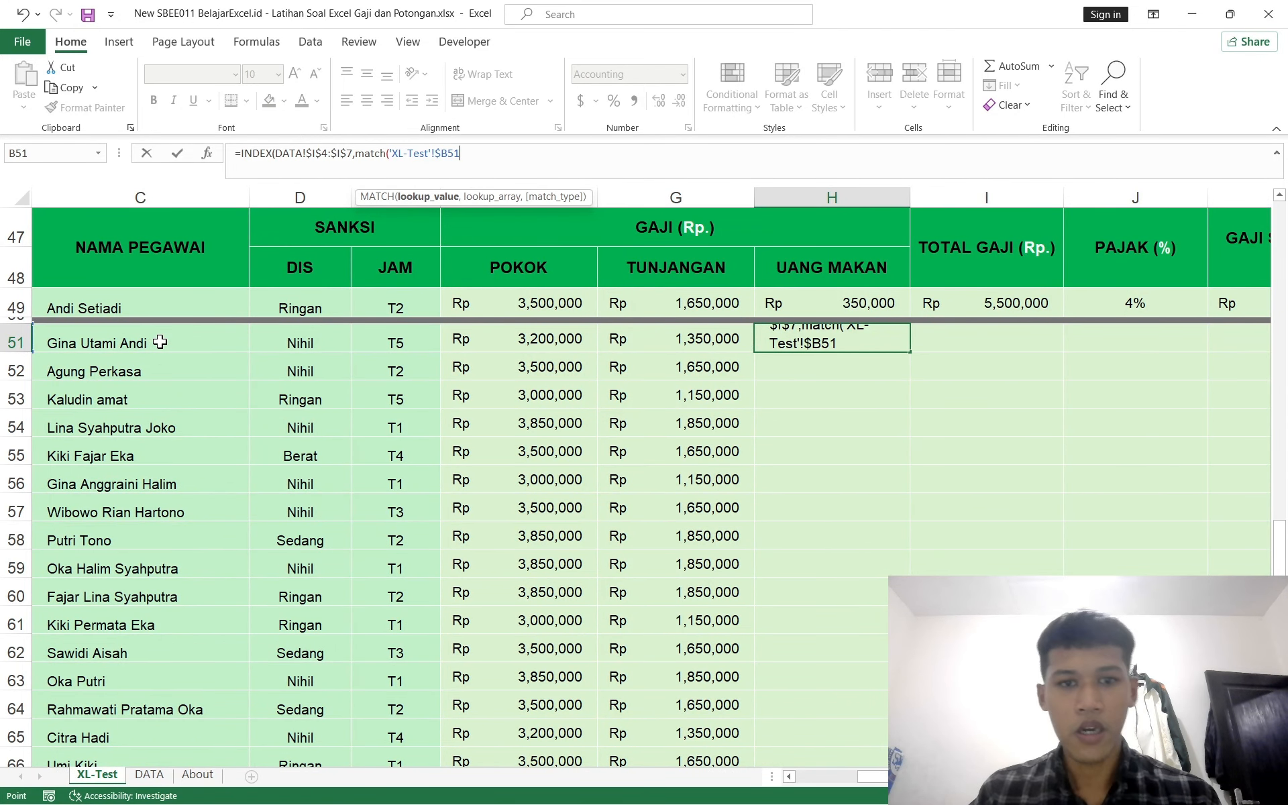
pyautogui.write(',')
pyautogui.click(149, 774)
pyautogui.moveTo(574, 277); pyautogui.dragTo(579, 329)
pyautogui.press('F4')
pyautogui.press('F4')
pyautogui.write(',0)')
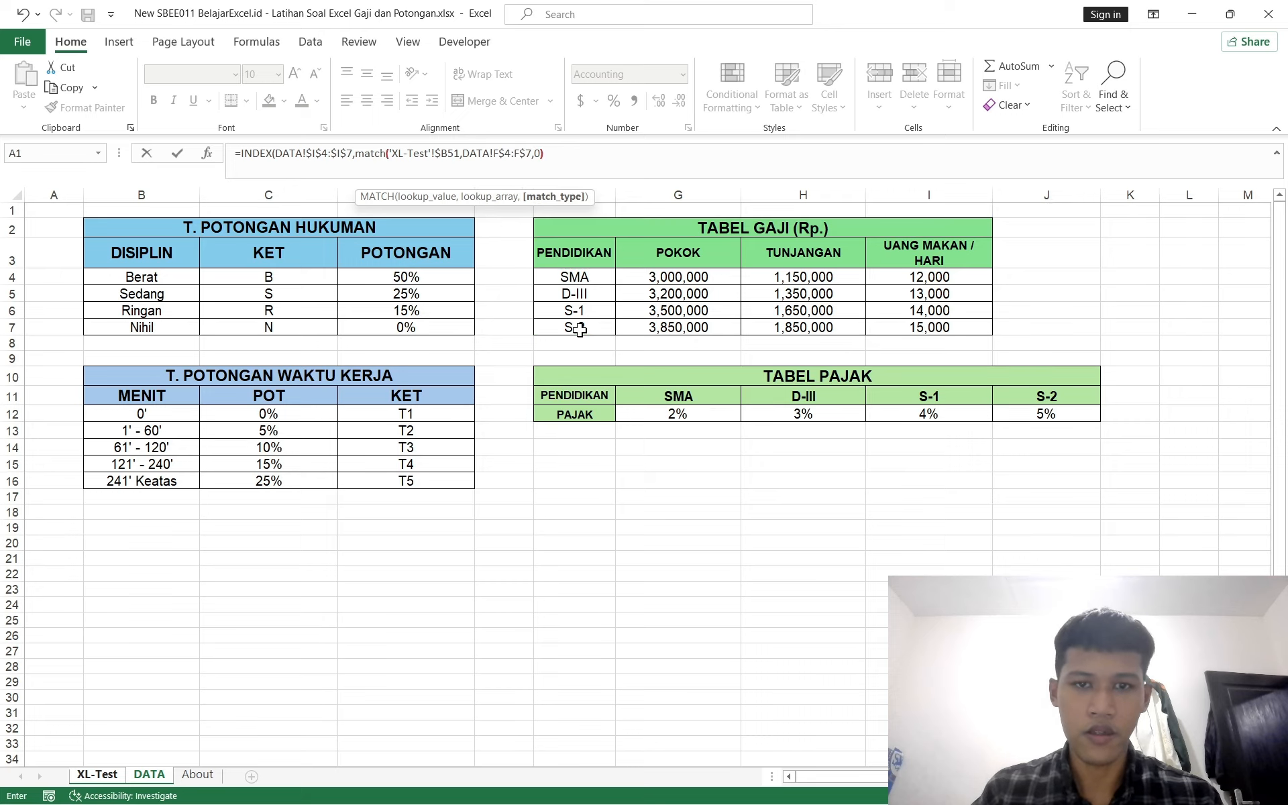
pyautogui.write(')')
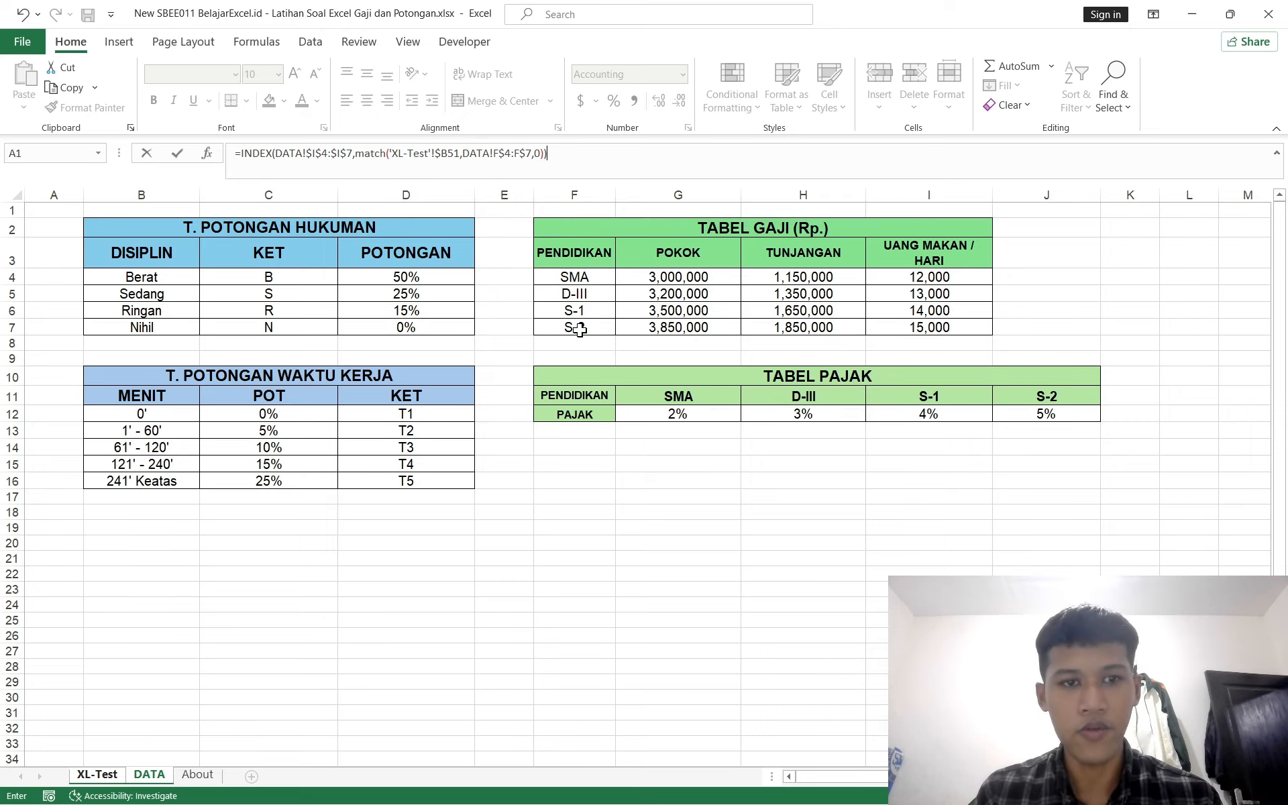
pyautogui.press('Left')
pyautogui.press('Return')
# Step: Enter a test formula in DATA cell J5 multiplying the D-III UANG MAKAN / HARI cell I5 by 25
pyautogui.click(149, 774)
pyautogui.click(1029, 298)
pyautogui.write('=')
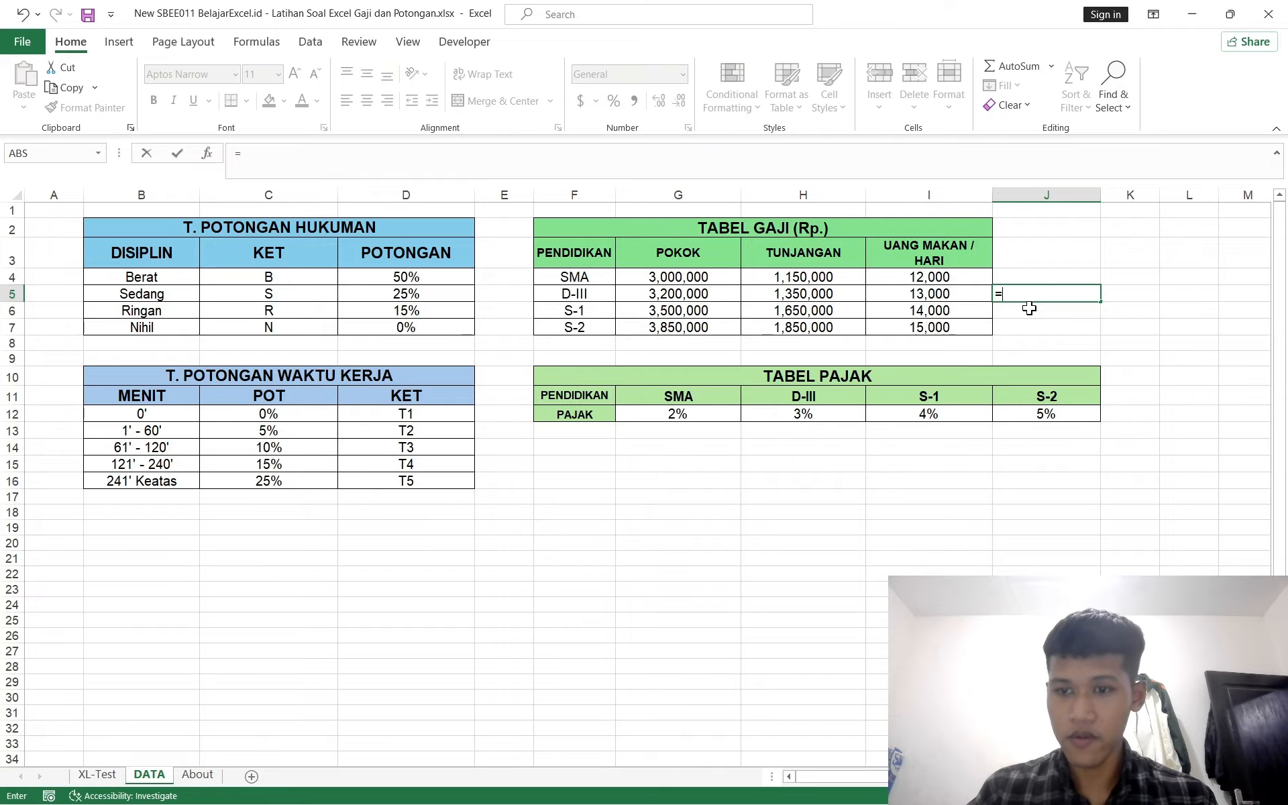
pyautogui.click(939, 301)
pyautogui.write('*25')
pyautogui.press('Return')
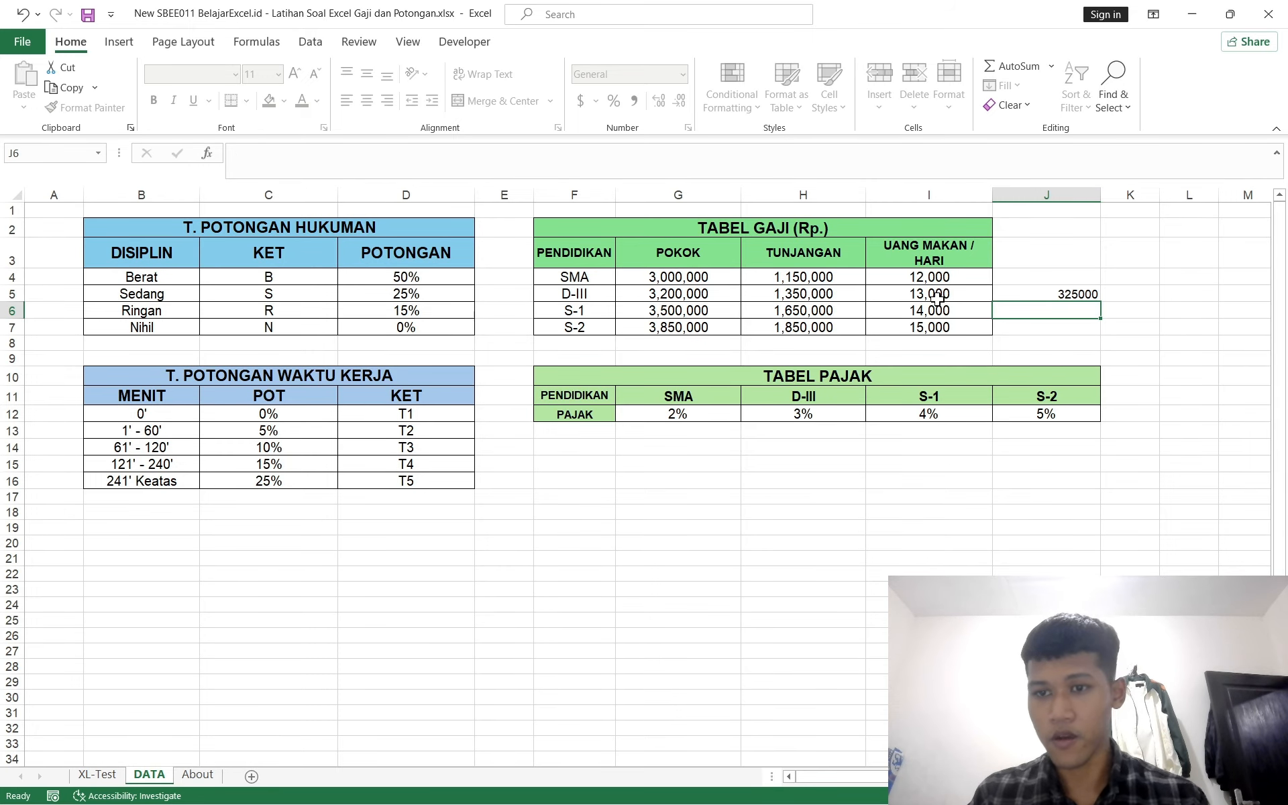
# Step: Return to the payroll sheet and inspect the TUNJANGAN formula in G51
pyautogui.click(97, 774)
pyautogui.scroll(1, 738, 442)
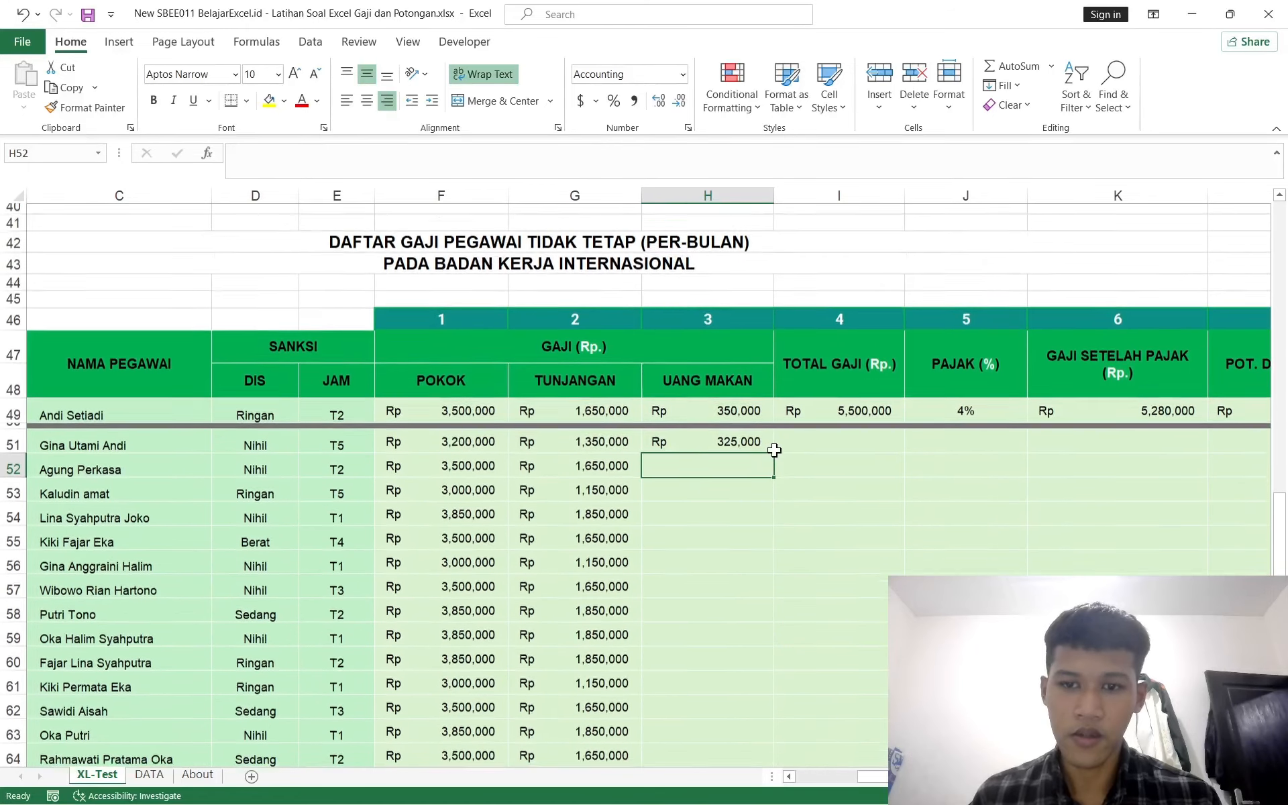
pyautogui.click(589, 445)
pyautogui.hotkey('ctrl', 'Down')
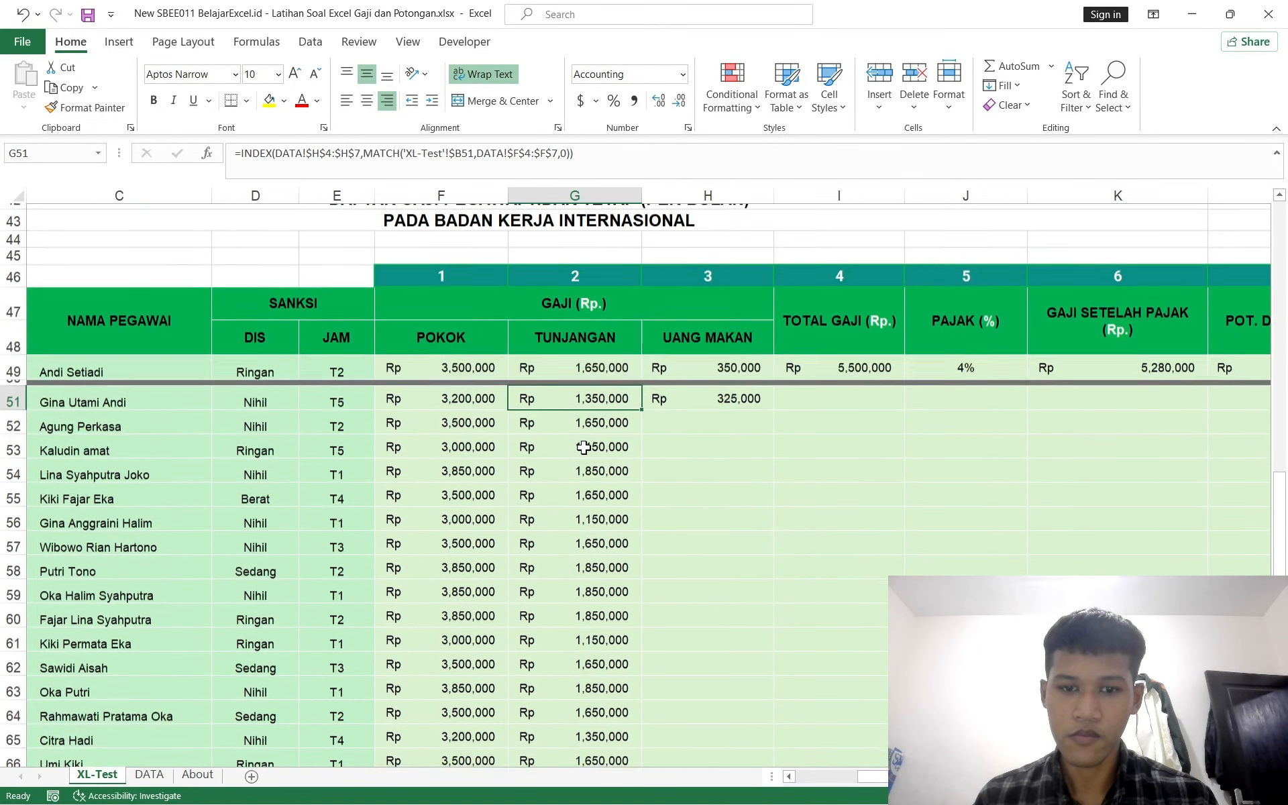
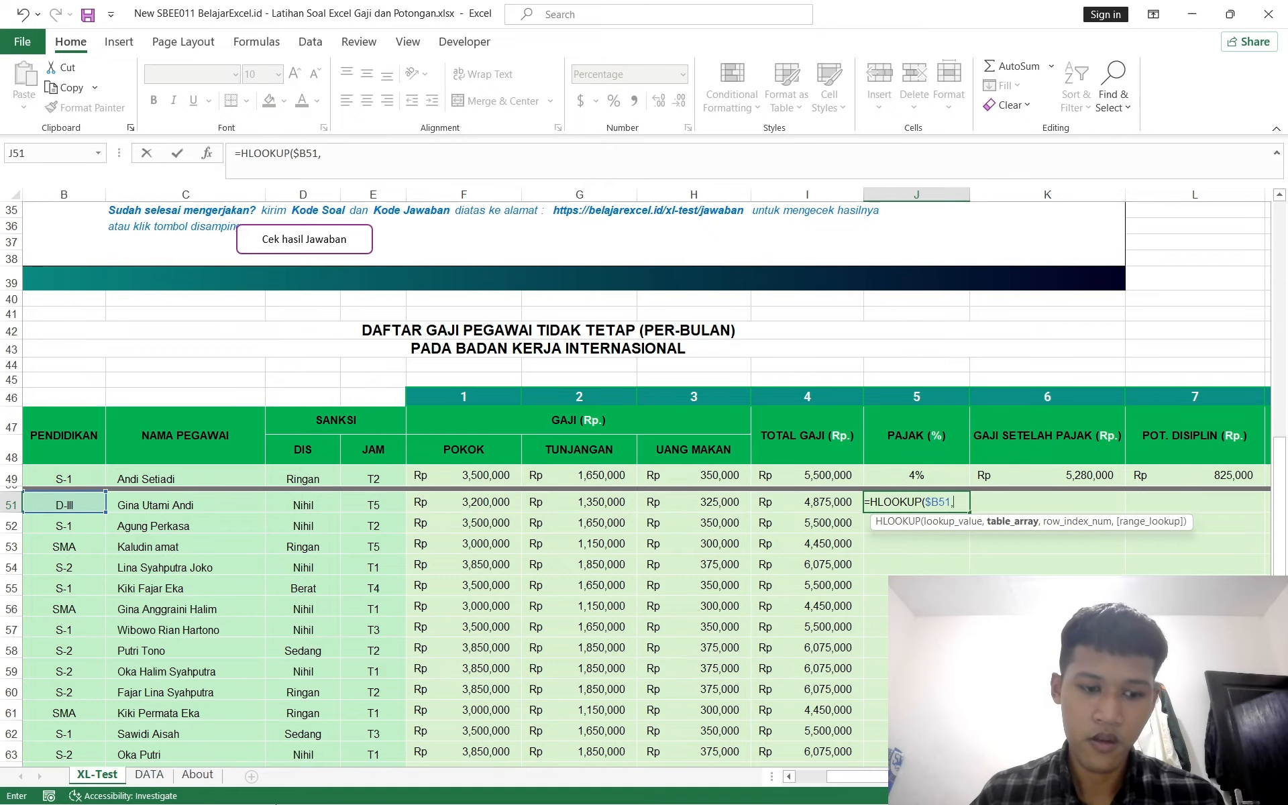
# Step: Continue J51's HLOOKUP by selecting the PAJAK table on the DATA sheet as absolute range DATA!$G$11:$J$12
pyautogui.click(155, 776)
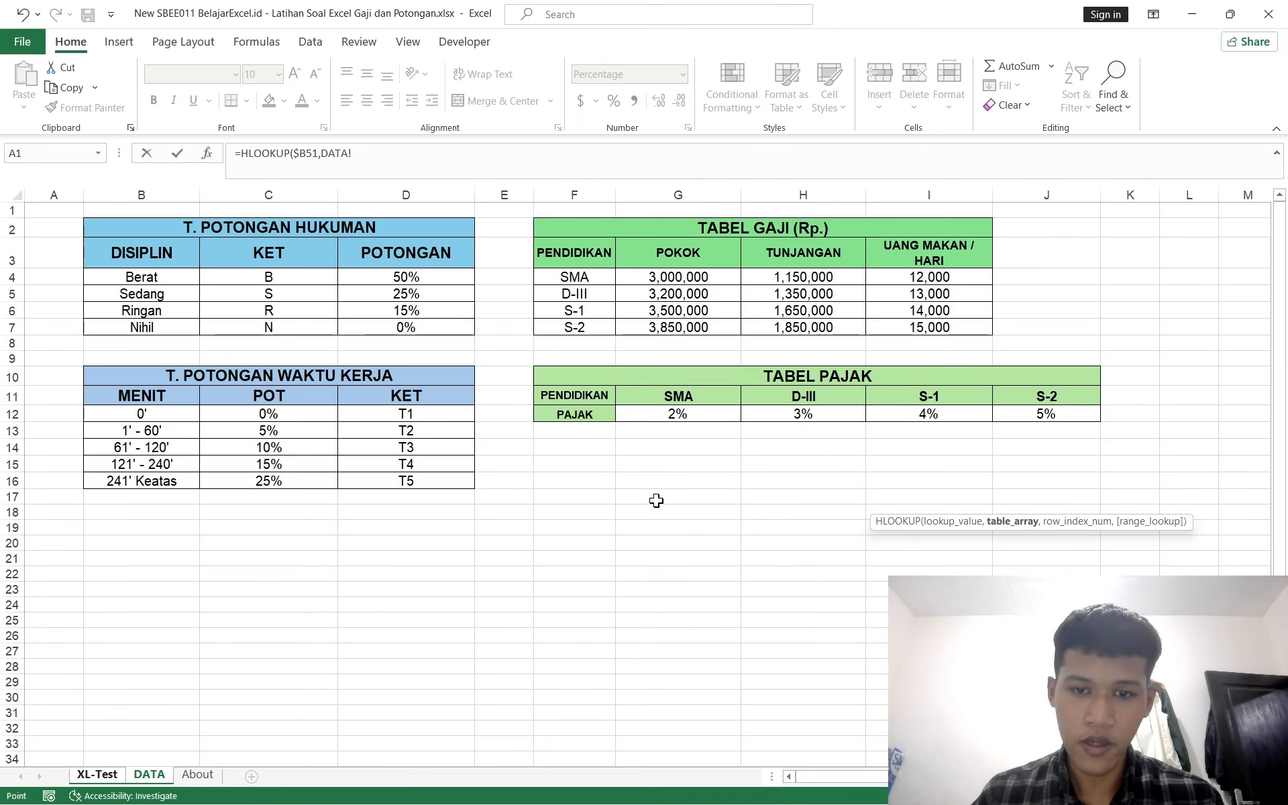
pyautogui.moveTo(649, 397); pyautogui.dragTo(1144, 411)
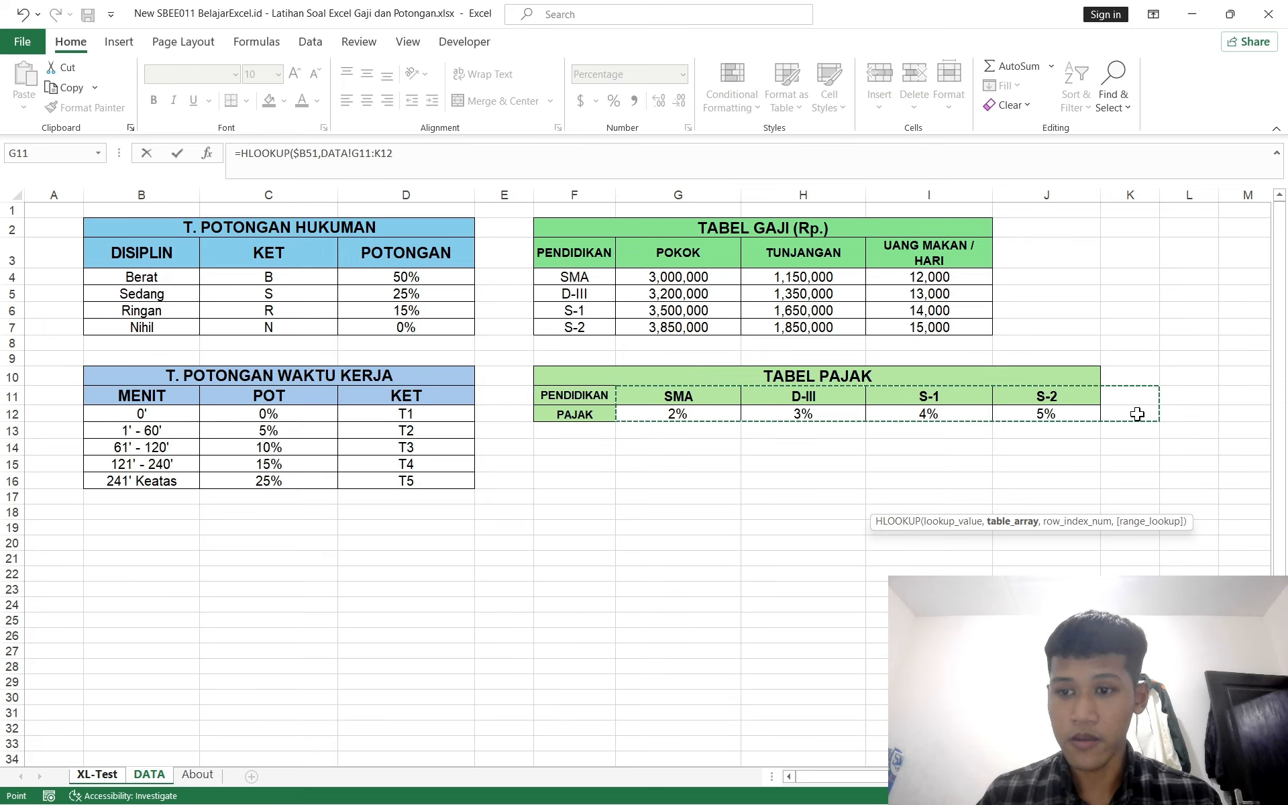
pyautogui.click(440, 147)
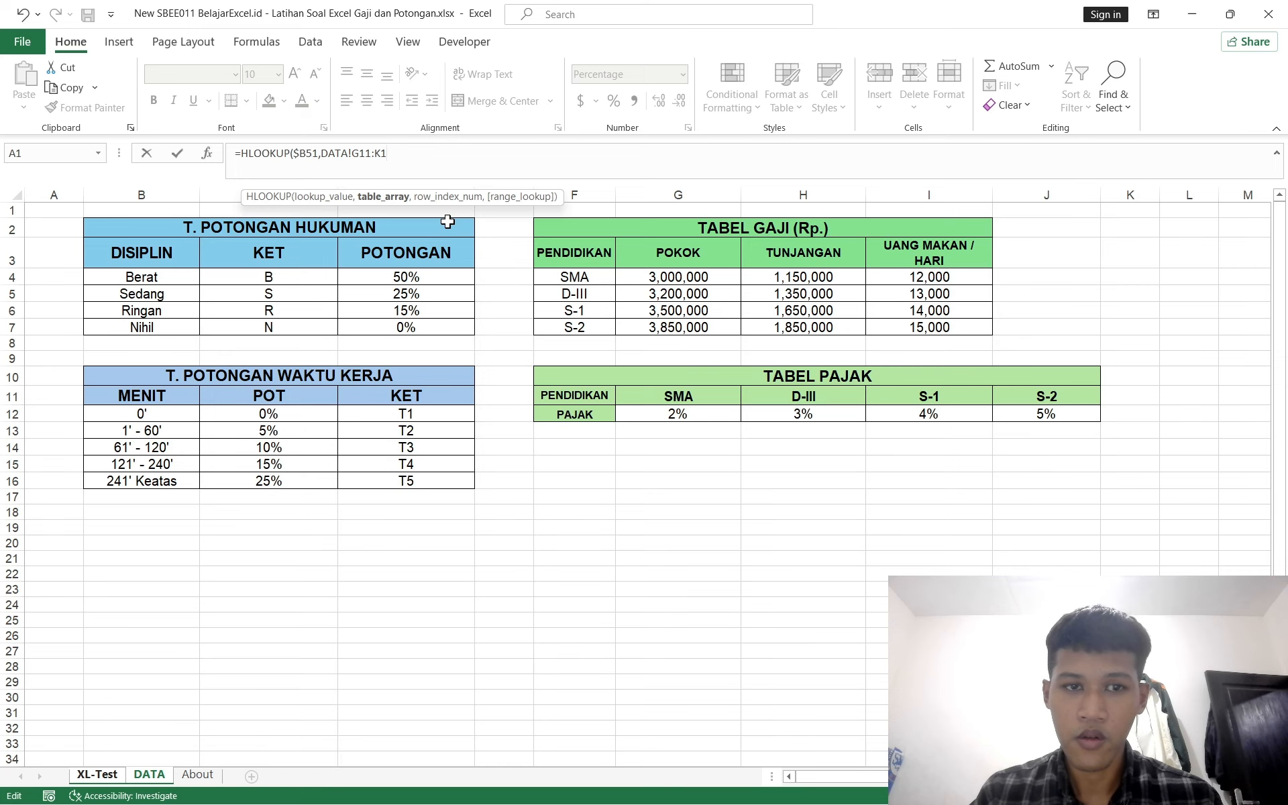
pyautogui.press('BackSpace')
pyautogui.press('BackSpace')
pyautogui.press('BackSpace')
pyautogui.press('BackSpace')
pyautogui.press('BackSpace')
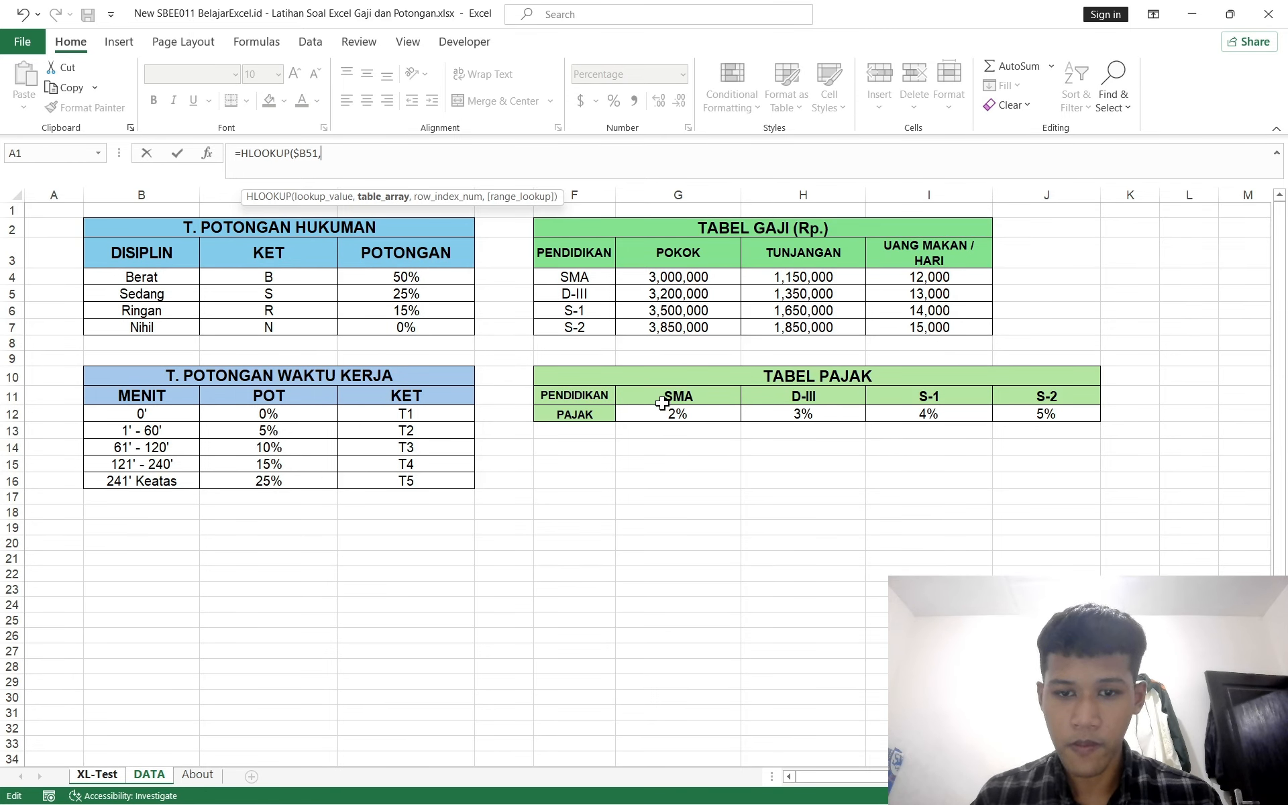
pyautogui.moveTo(646, 396); pyautogui.dragTo(1033, 414)
pyautogui.press('F4')
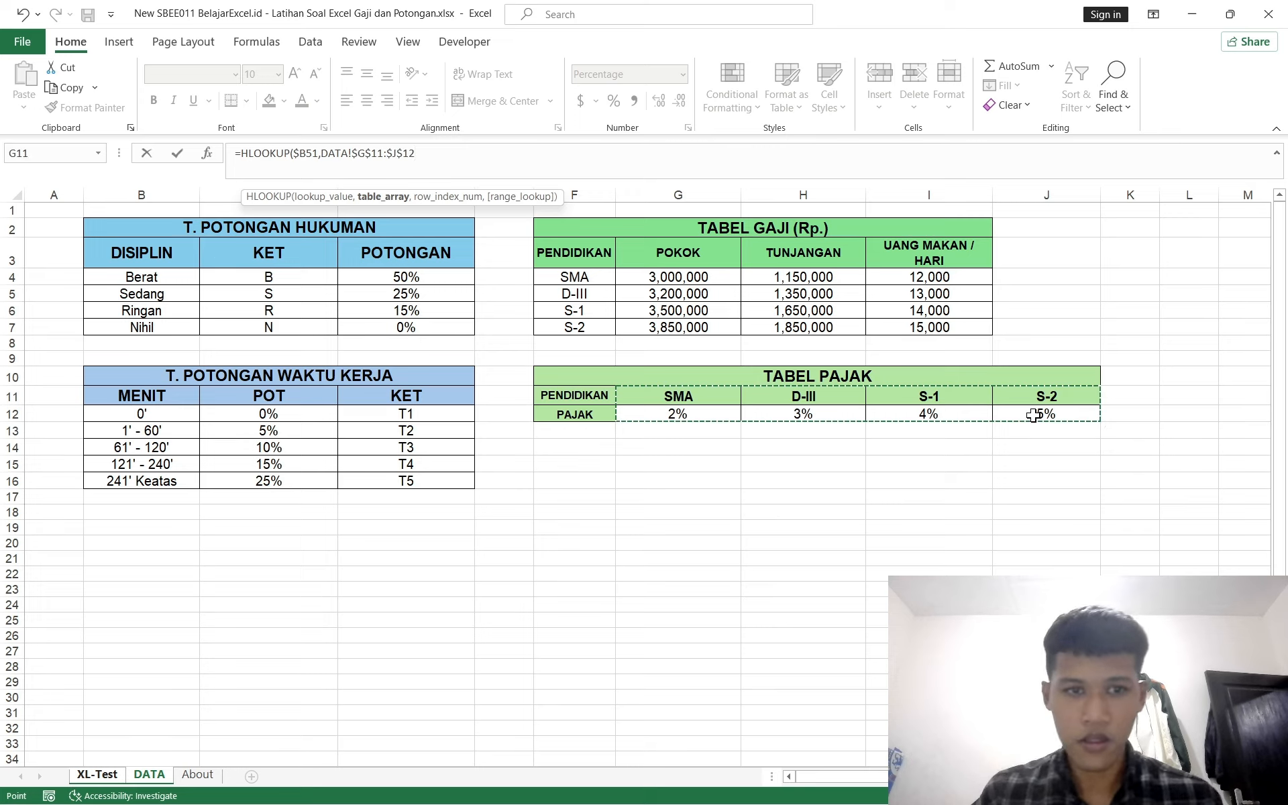
# Step: Finish J51's HLOOKUP with row index 2 and range lookup 0, then confirm the formula
pyautogui.write(',')
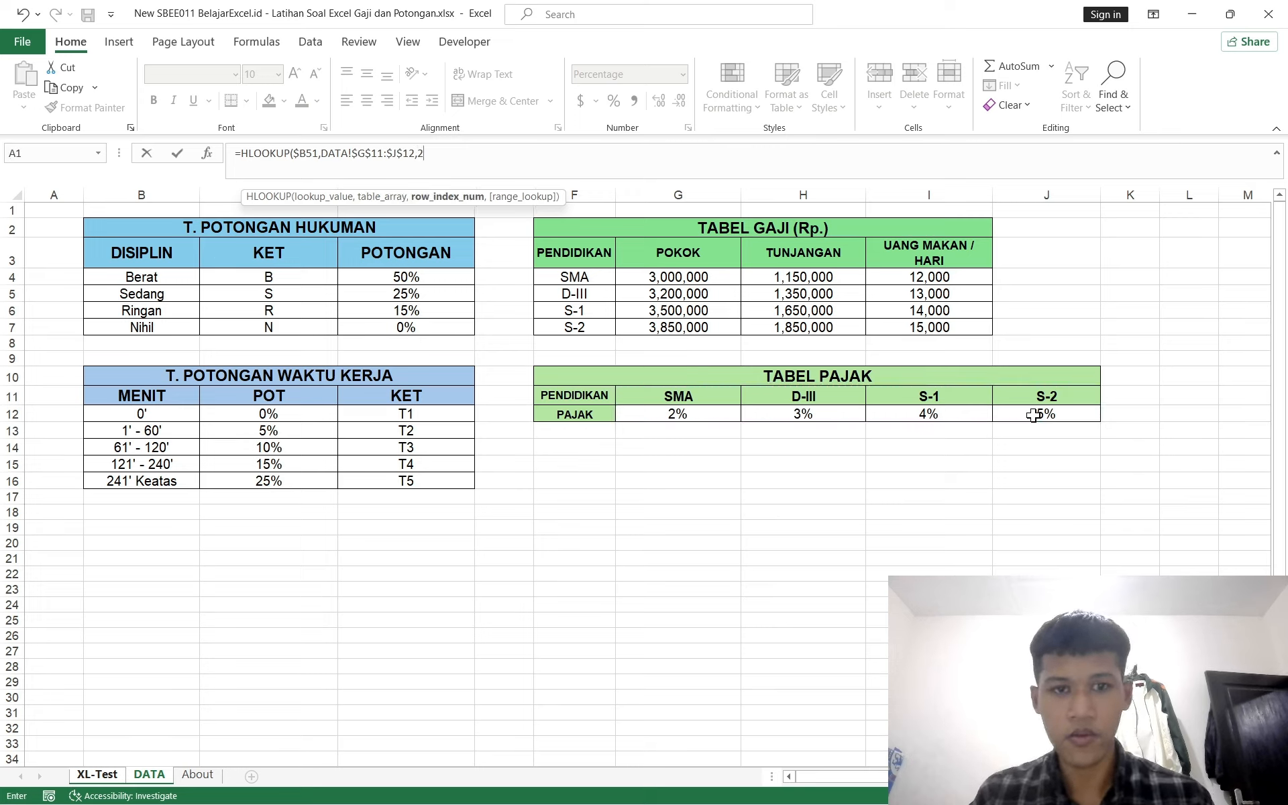
pyautogui.write('2')
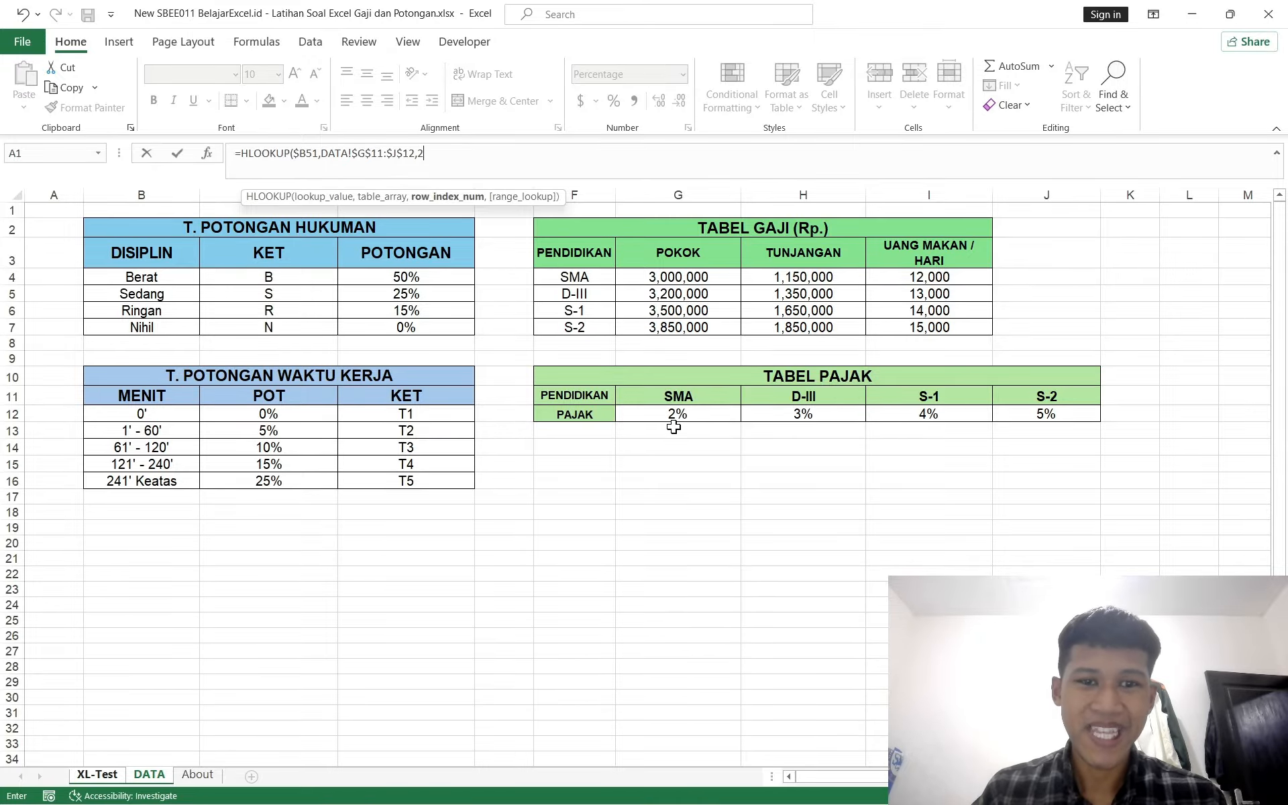
pyautogui.write(',')
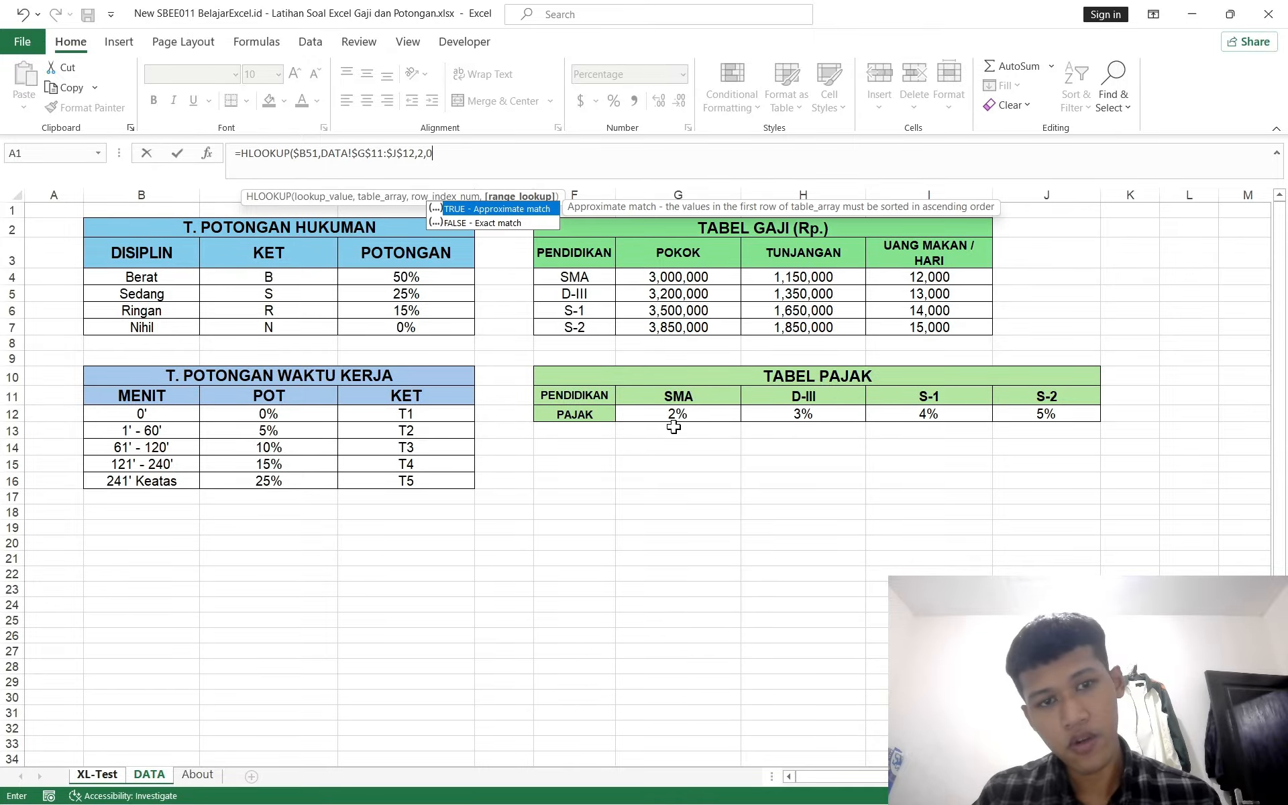
pyautogui.write('0)')
pyautogui.press('Return')
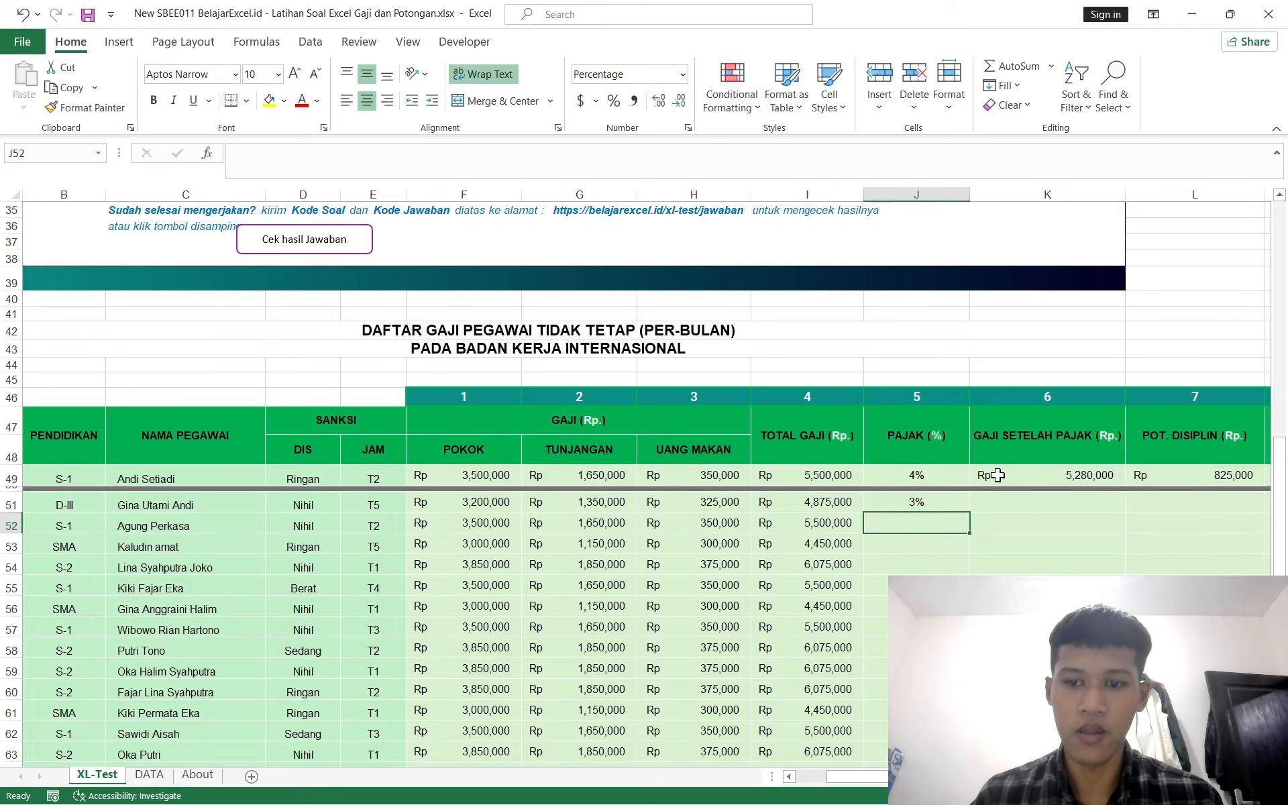
# Step: Fill J51's PAJAK formula down through J73
pyautogui.scroll(-2, 998, 475)
pyautogui.click(825, 392)
pyautogui.hotkey('ctrl', 'Down')
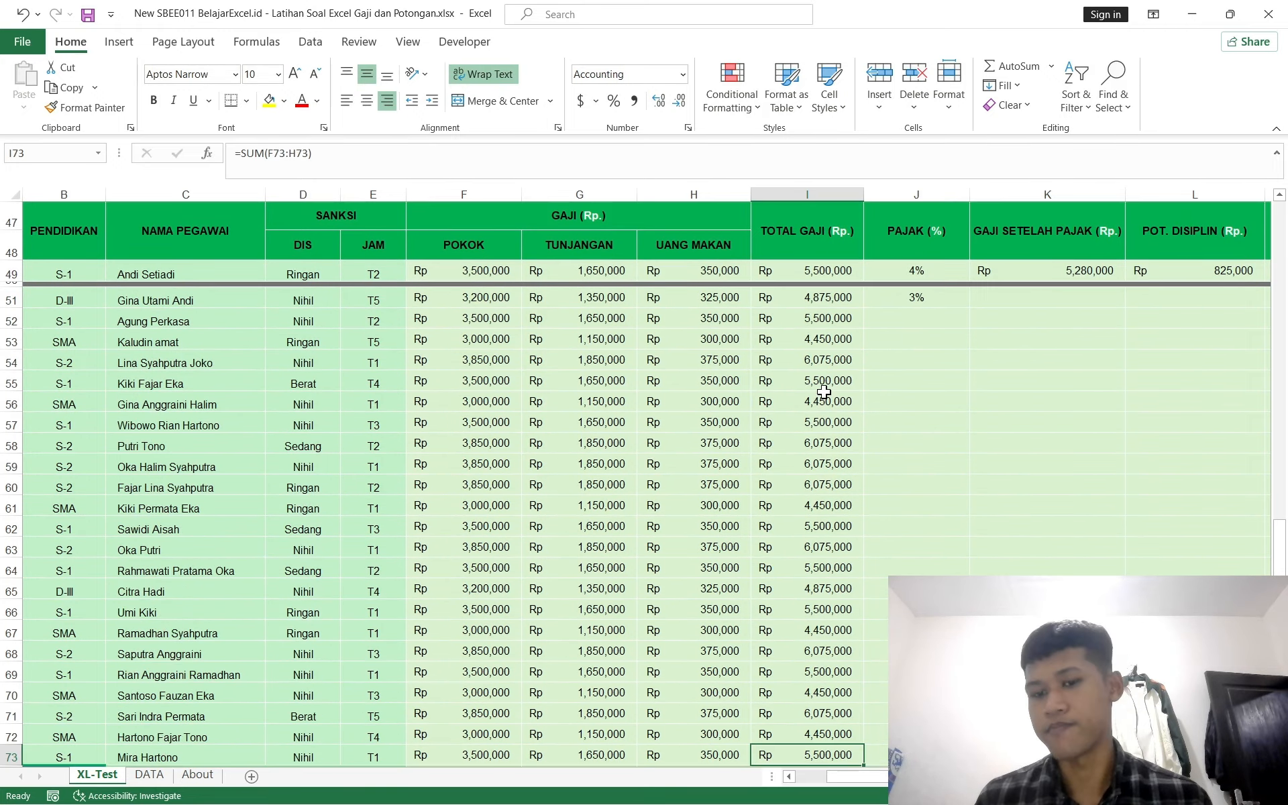
pyautogui.hotkey('ctrl', 'Right')
pyautogui.hotkey('ctrl', 'Left')
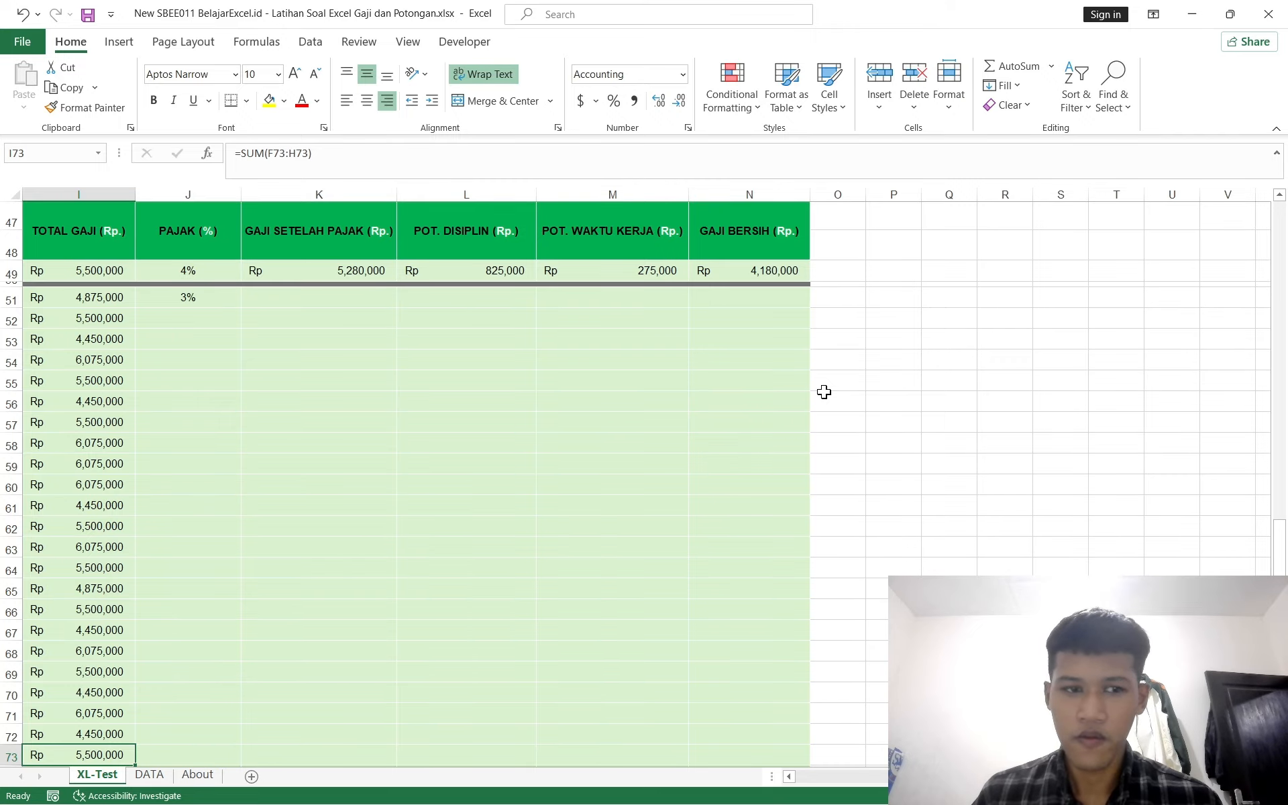
pyautogui.press('Left')
pyautogui.press('Right')
pyautogui.hotkey('ctrl', 'Right')
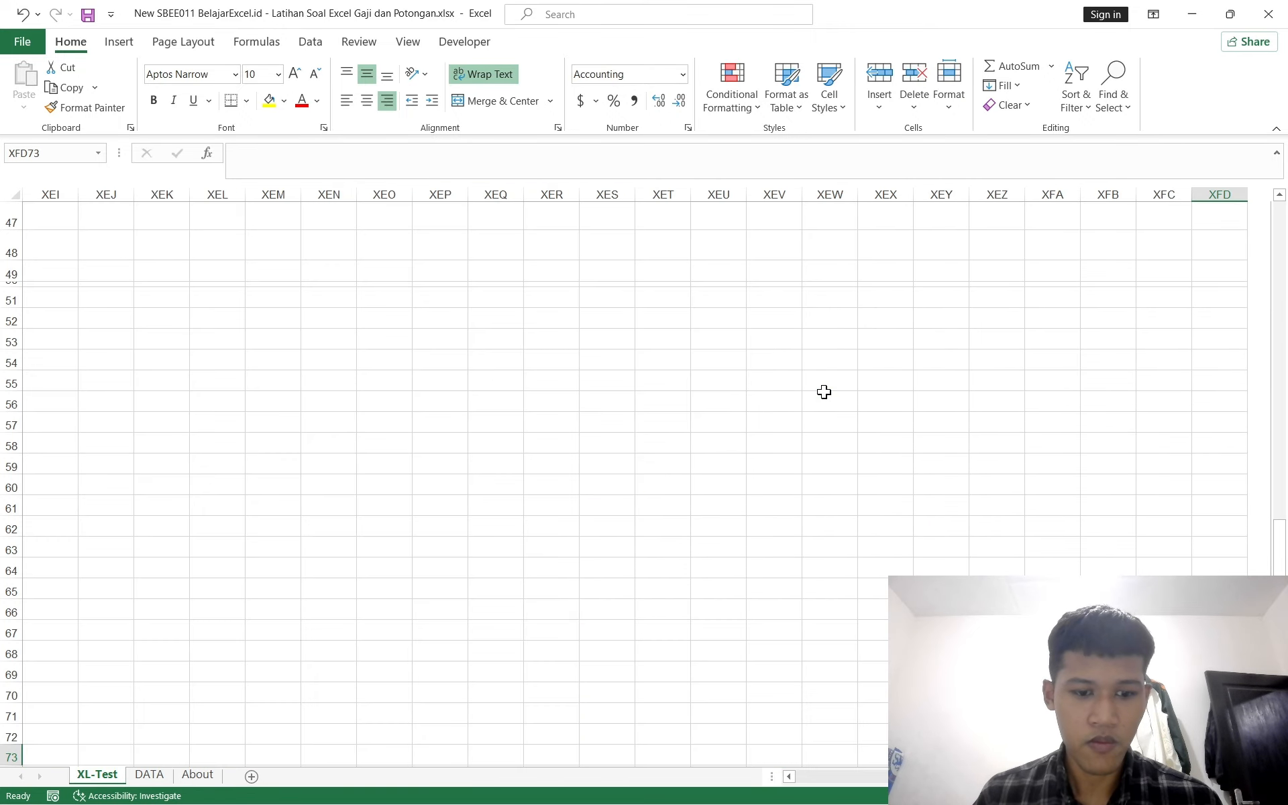
pyautogui.hotkey('ctrl', 'Left')
pyautogui.press('Right')
pyautogui.hotkey('ctrl', 'shift', 'Up')
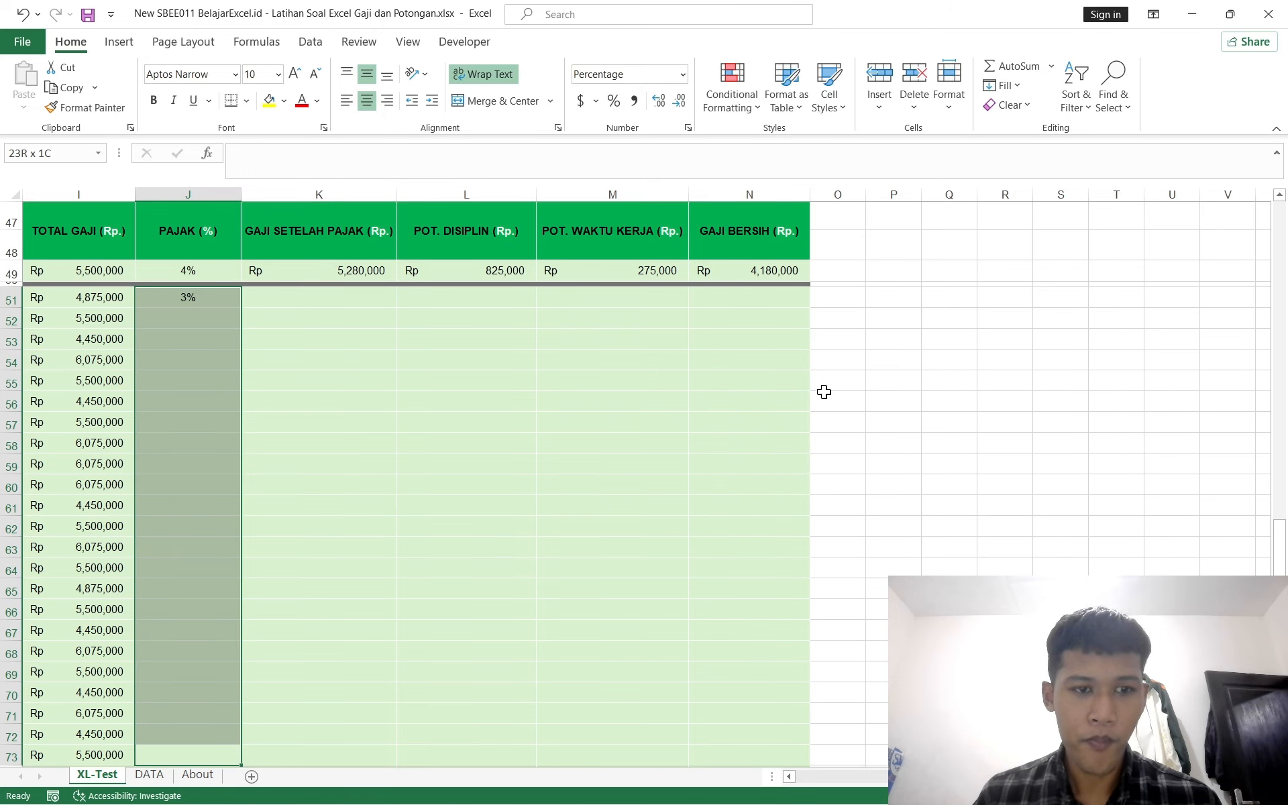
pyautogui.hotkey('ctrl', 'd')
pyautogui.press('Up')
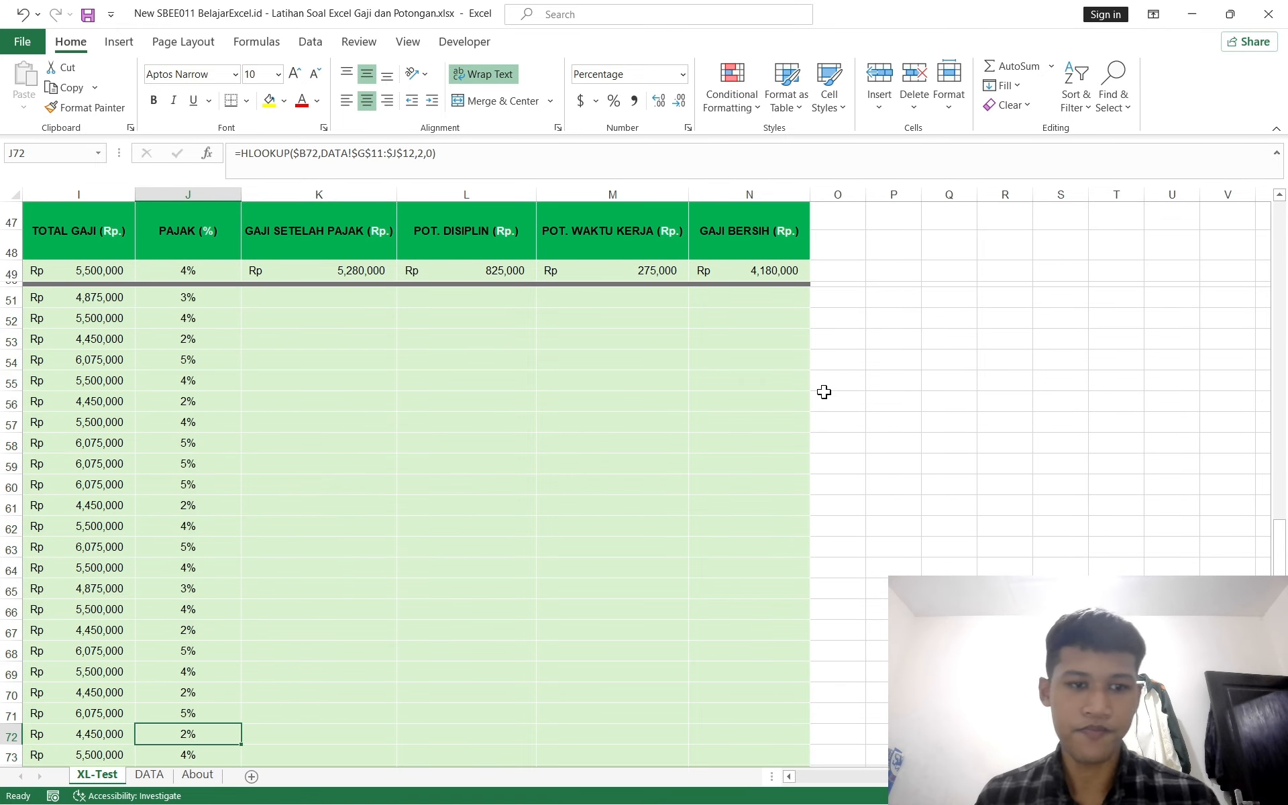
# Step: Review the exercise instructions for the GAJI SETELAH PAJAK and POTONGAN DISIPLIN columns
pyautogui.hscroll(-5, 584, 463)
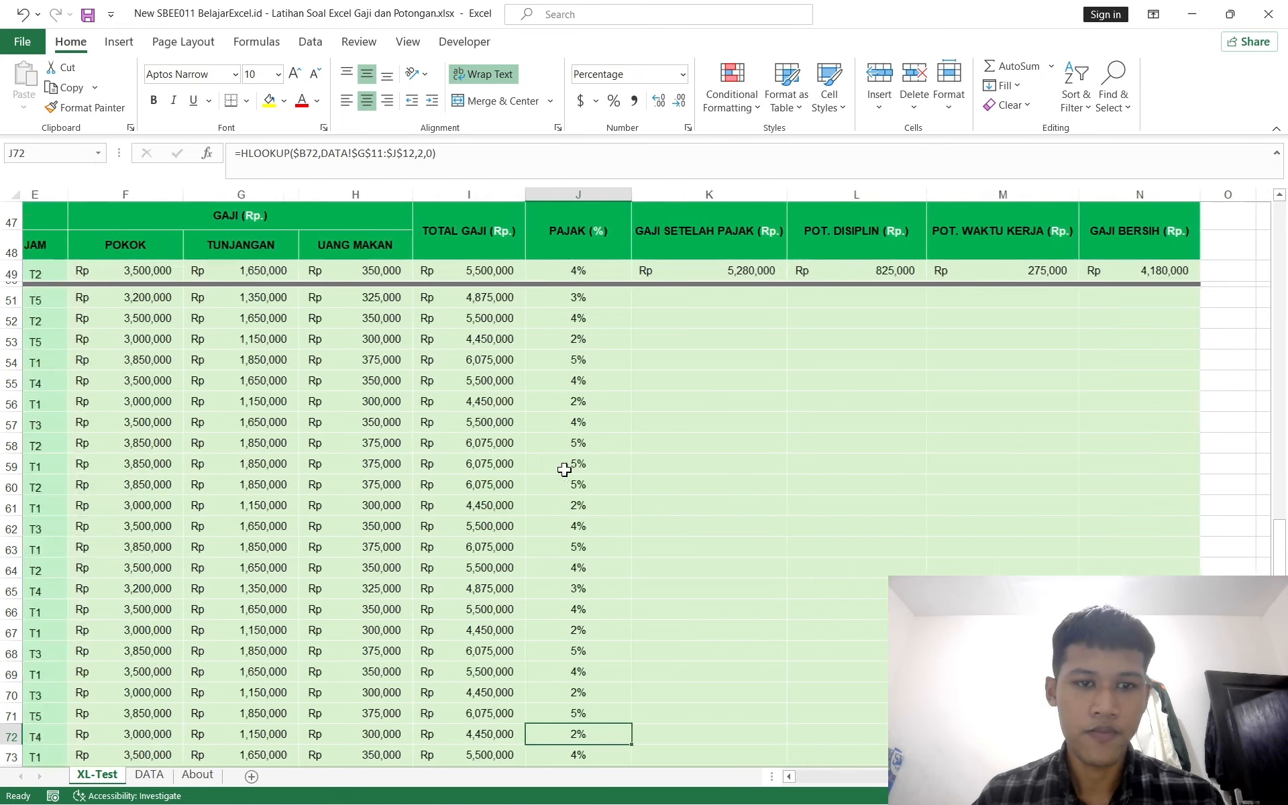
pyautogui.keyDown('ctrl'); pyautogui.scroll(-3, 564, 469); pyautogui.keyUp('ctrl')
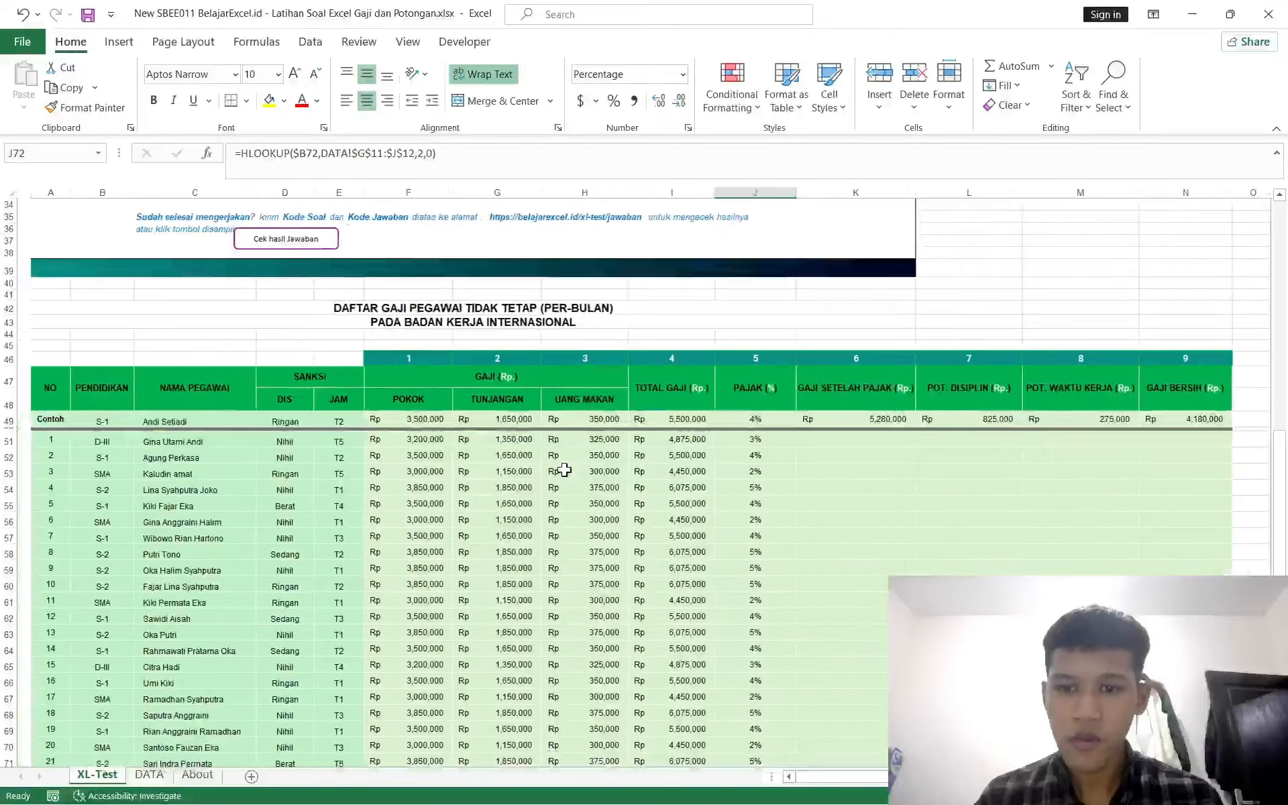
pyautogui.scroll(8, 335, 460)
pyautogui.keyDown('ctrl'); pyautogui.scroll(4, 334, 461); pyautogui.keyUp('ctrl')
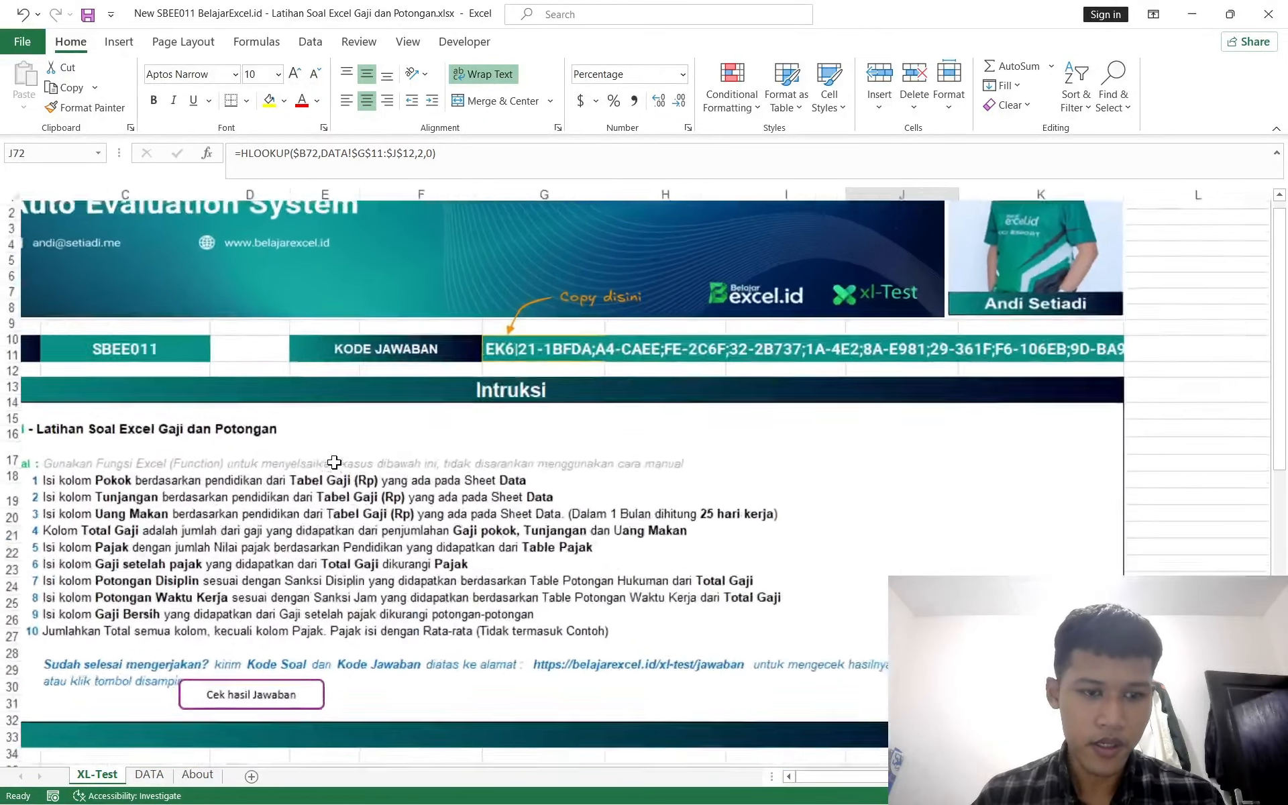
pyautogui.keyDown('ctrl'); pyautogui.scroll(3, 334, 461); pyautogui.keyUp('ctrl')
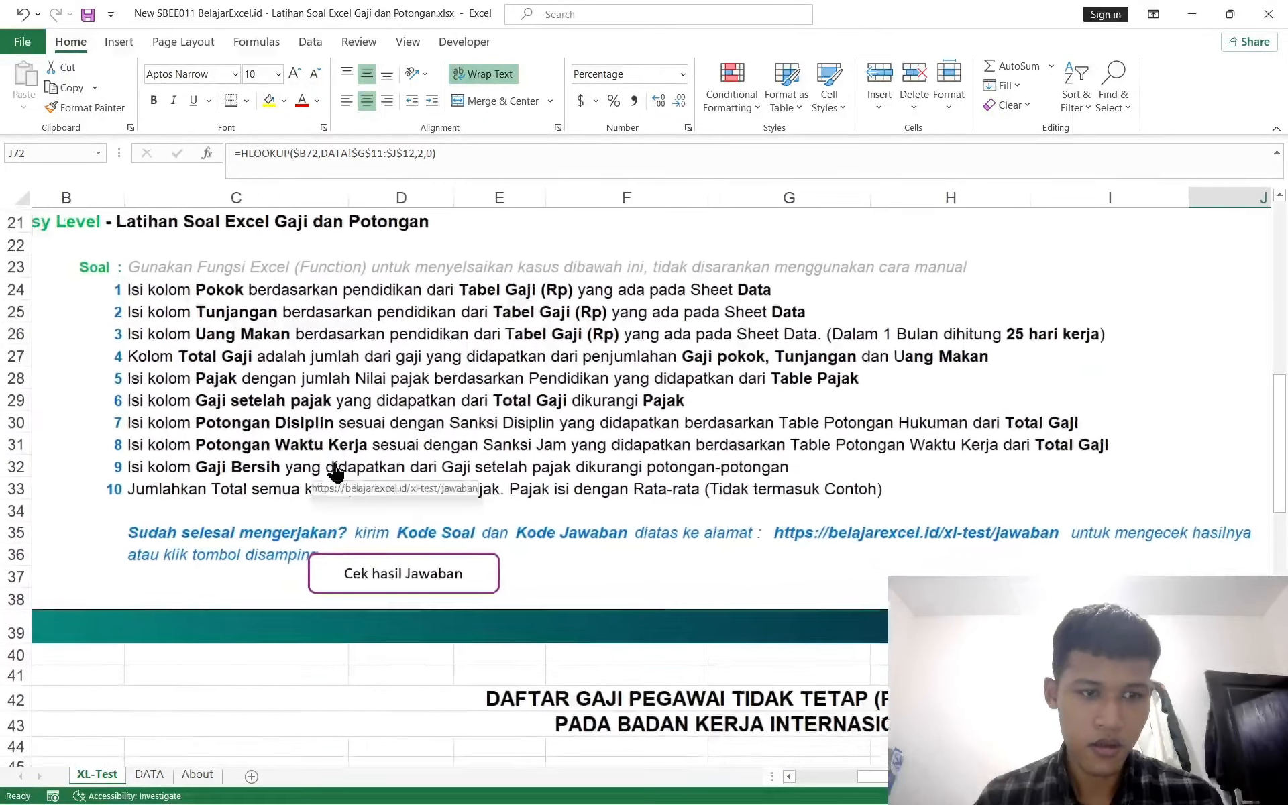
pyautogui.click(194, 412)
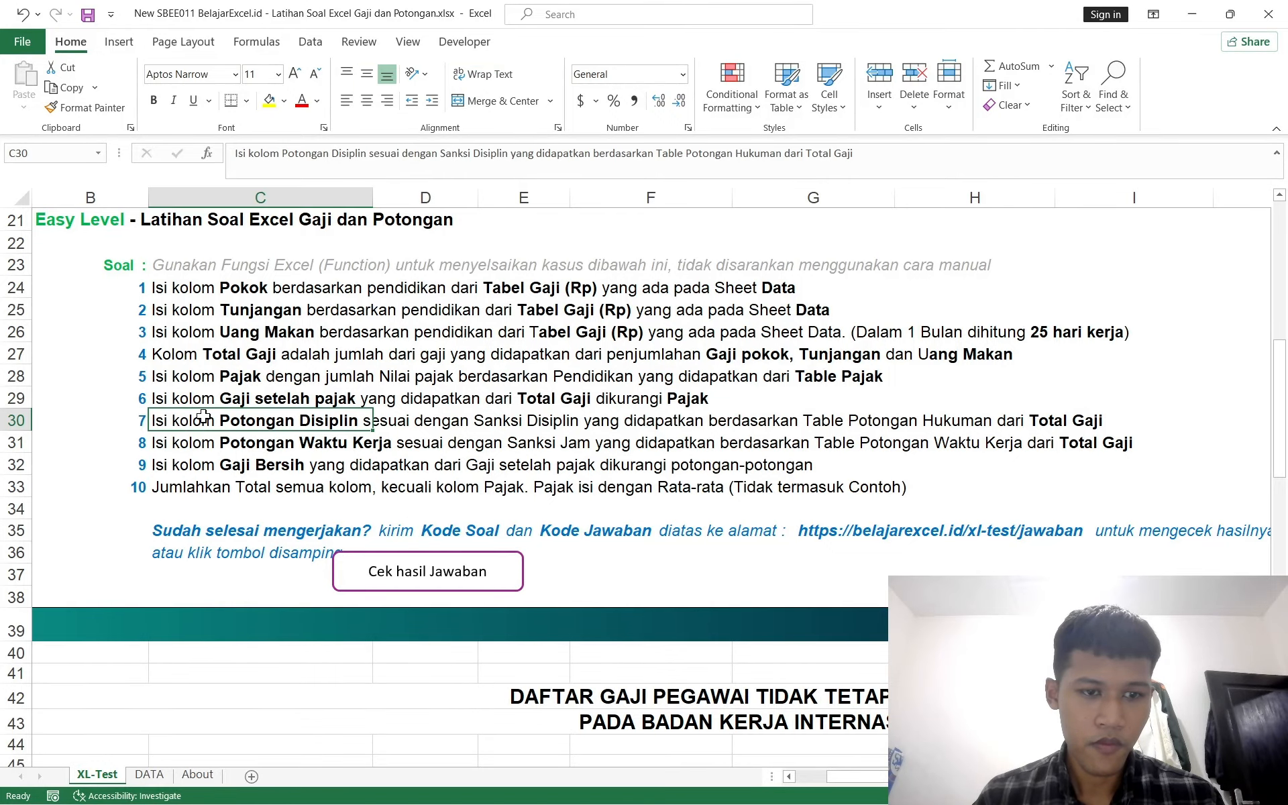
pyautogui.click(172, 399)
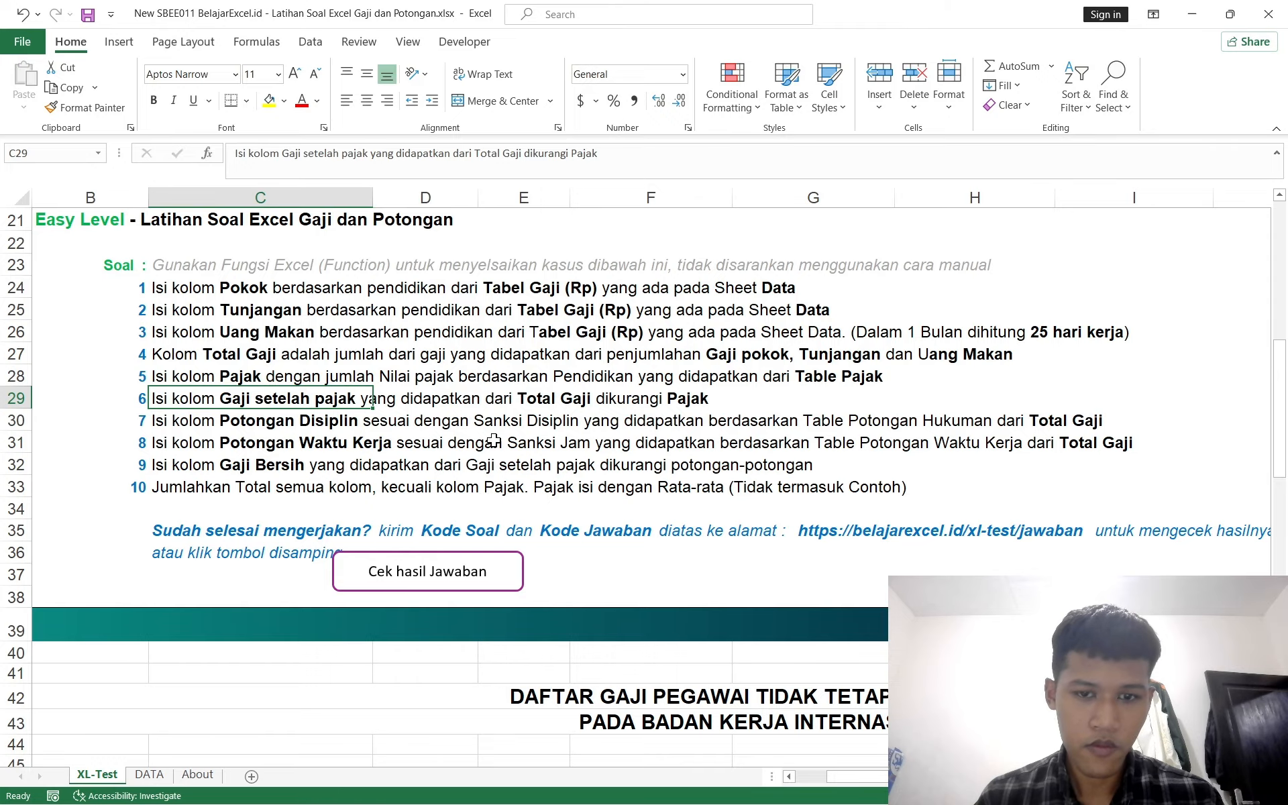
pyautogui.keyDown('ctrl'); pyautogui.scroll(-5, 494, 439); pyautogui.keyUp('ctrl')
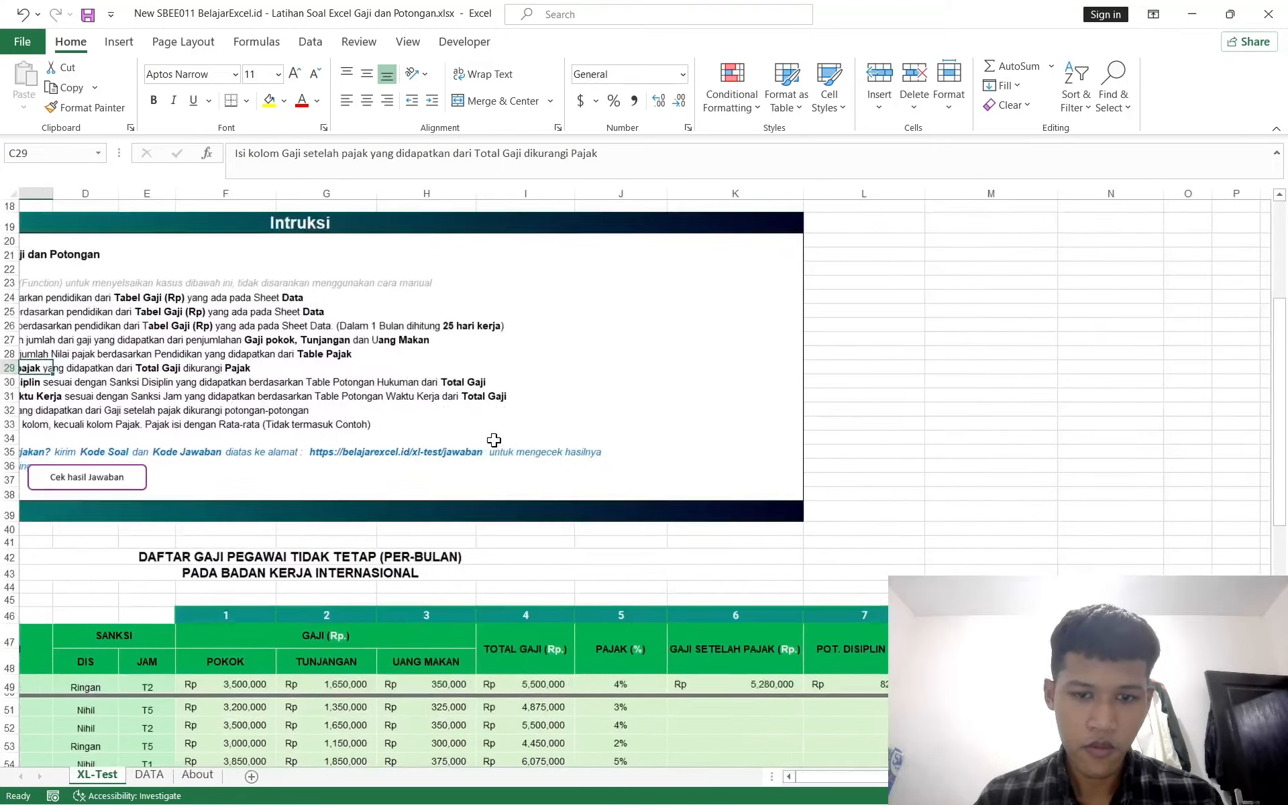
pyautogui.scroll(-6, 494, 440)
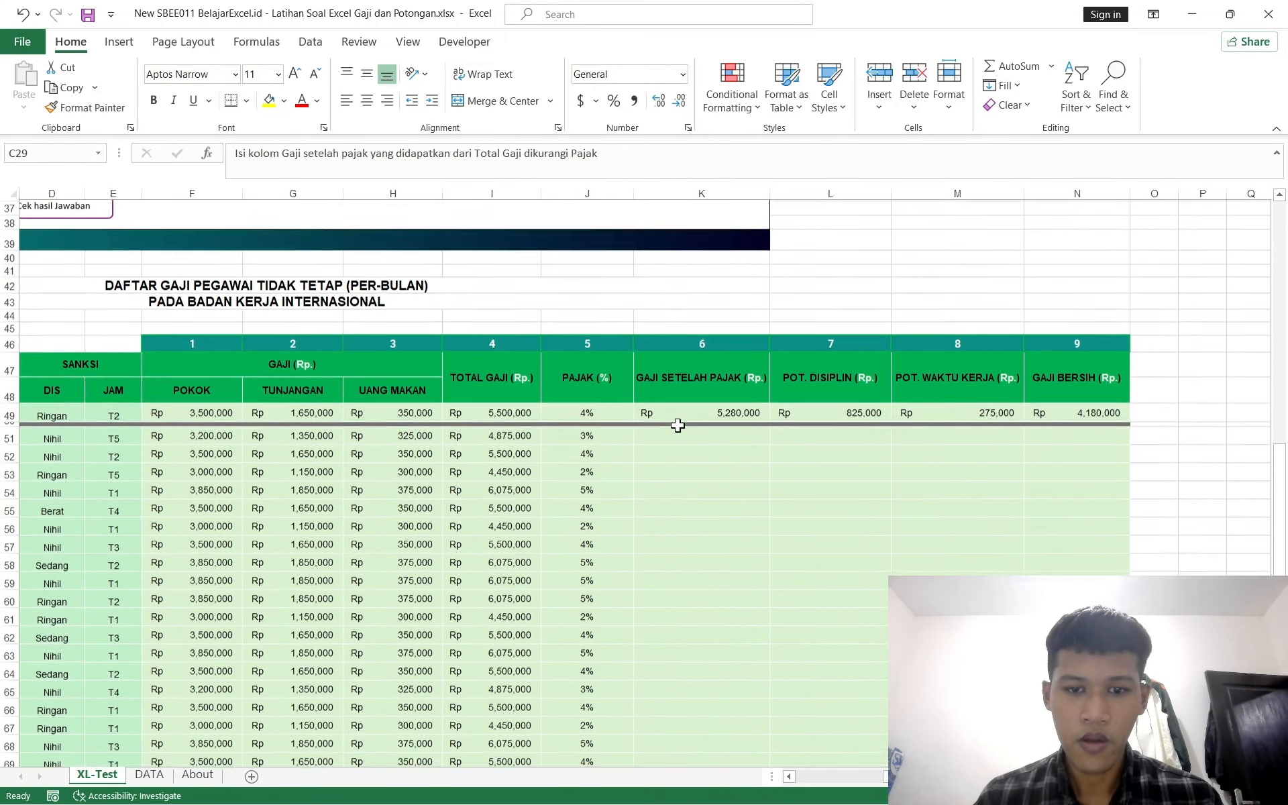
pyautogui.scroll(-1, 503, 412)
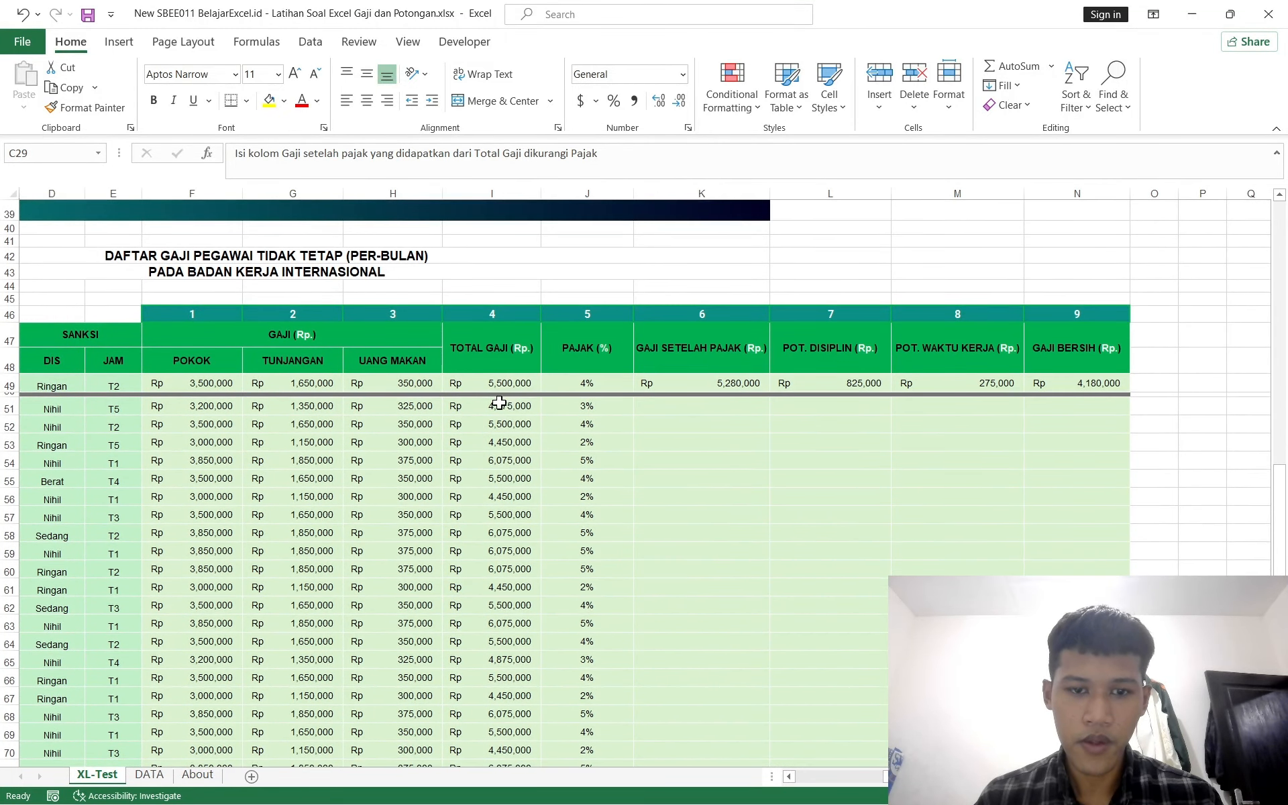
# Step: Enter a formula in K51 for GAJI SETELAH PAJAK: =I51-(I51*J51)
pyautogui.click(499, 403)
pyautogui.click(581, 408)
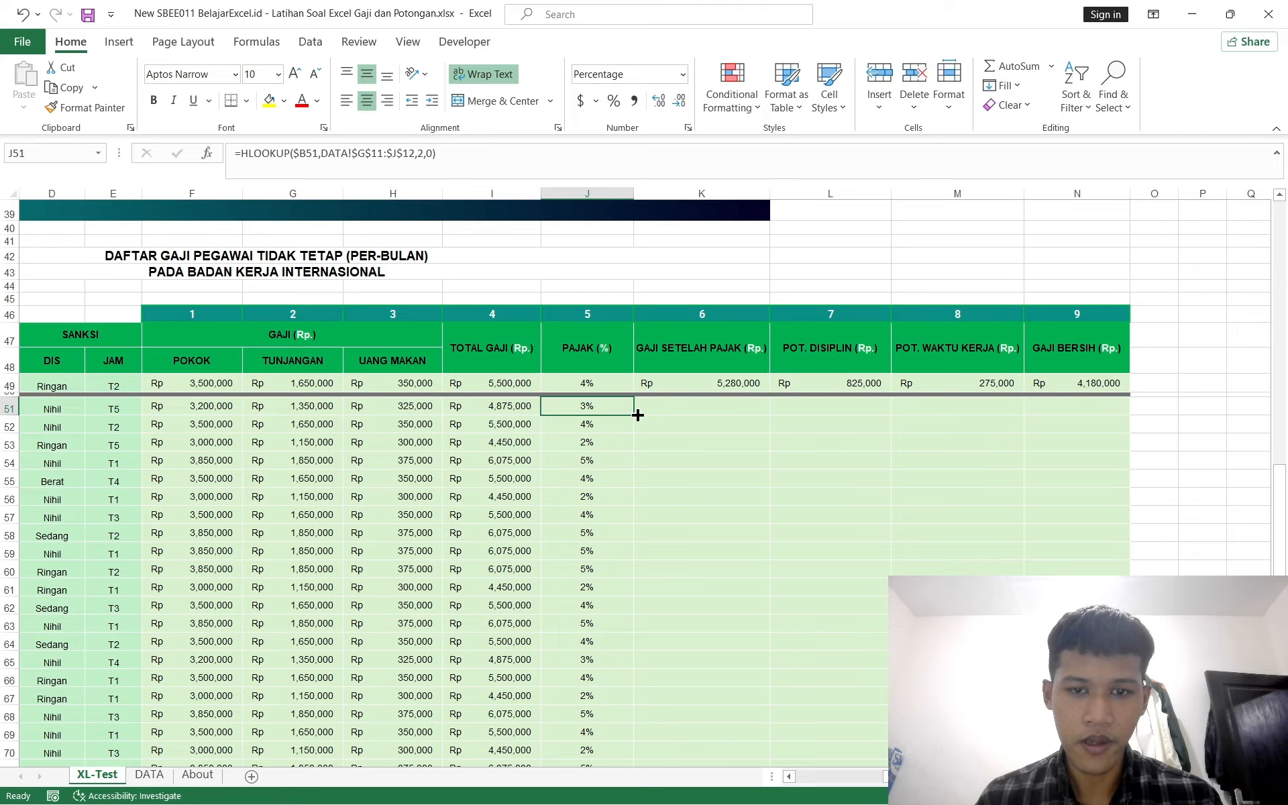
pyautogui.click(691, 404)
pyautogui.write('=')
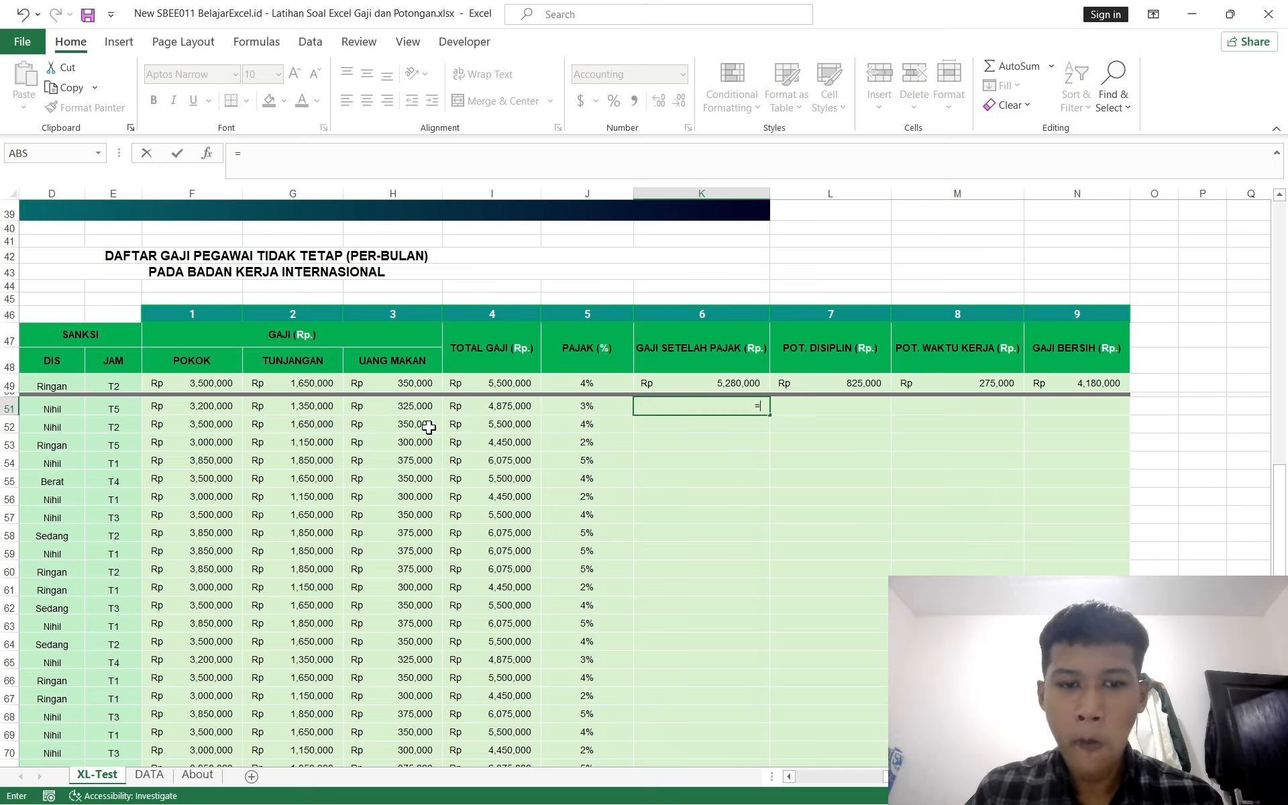
pyautogui.click(489, 403)
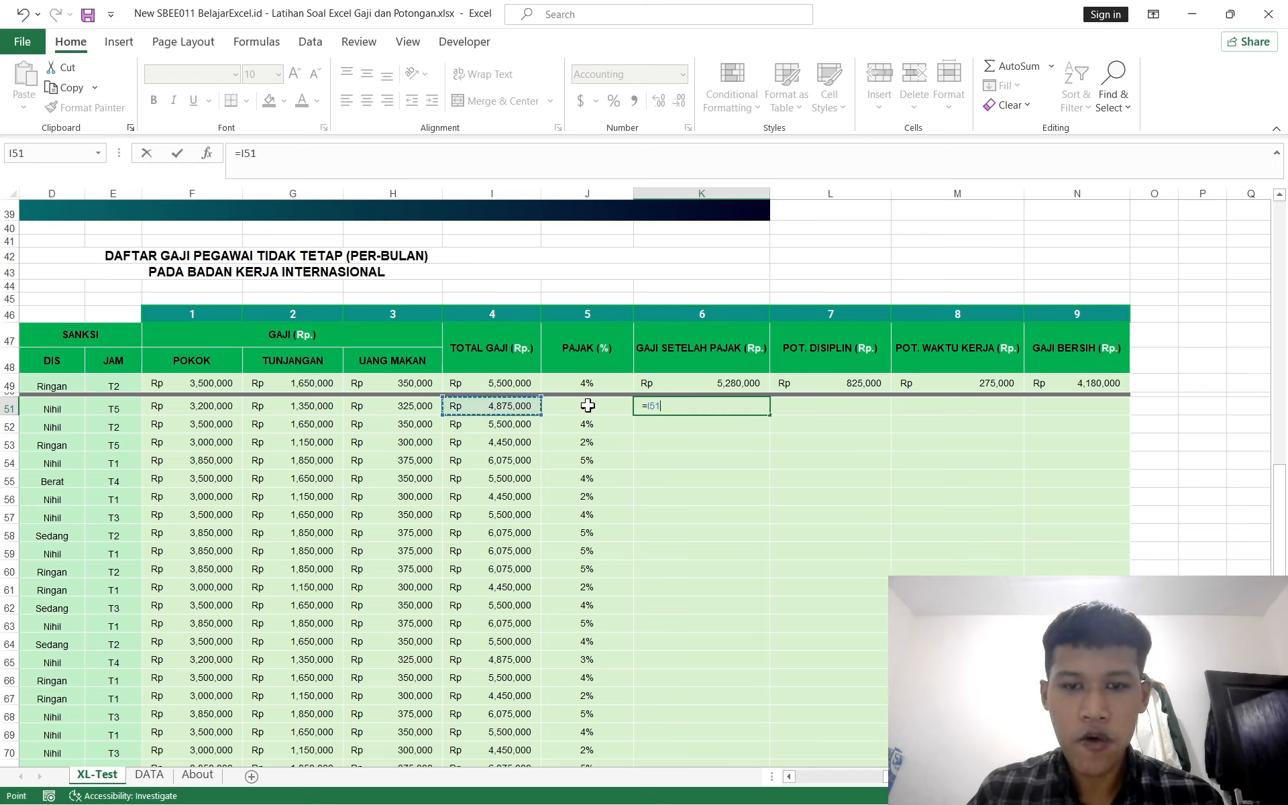
pyautogui.write('-')
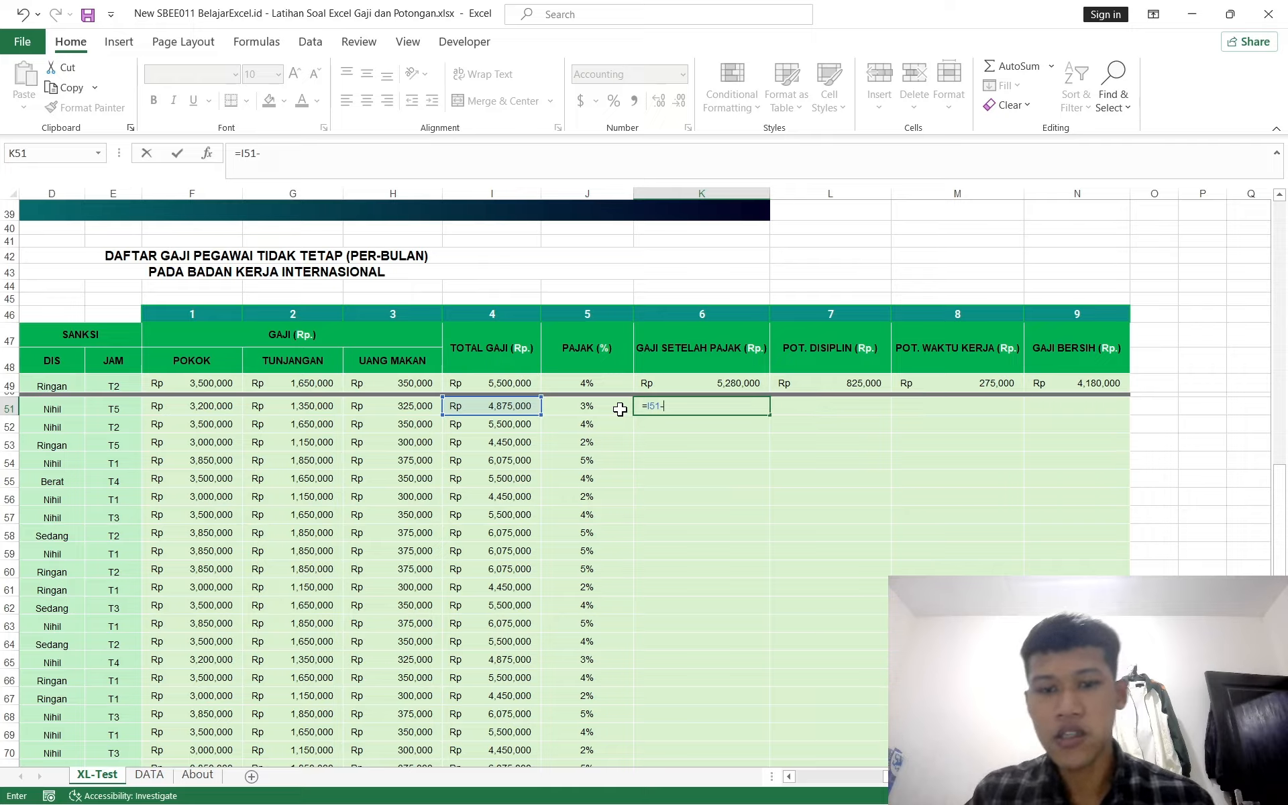
pyautogui.write('(')
pyautogui.click(512, 404)
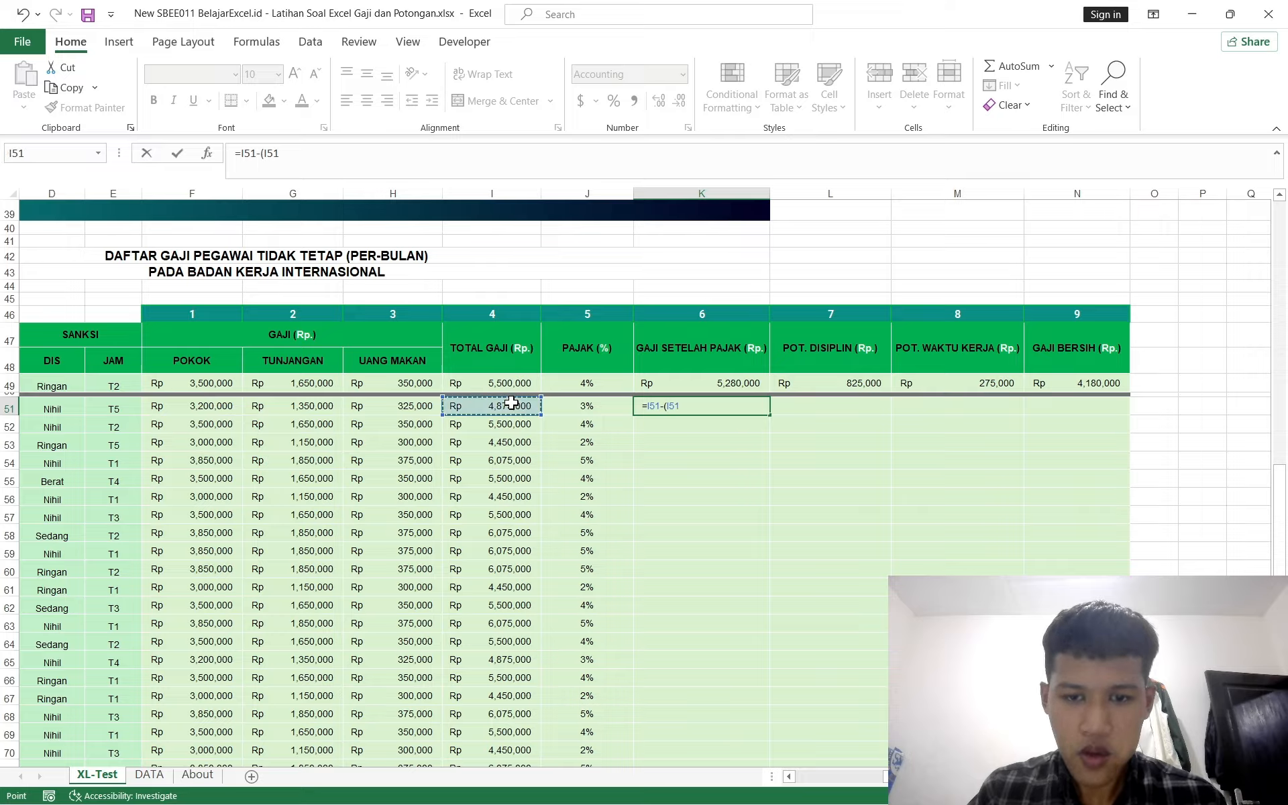
pyautogui.write('*')
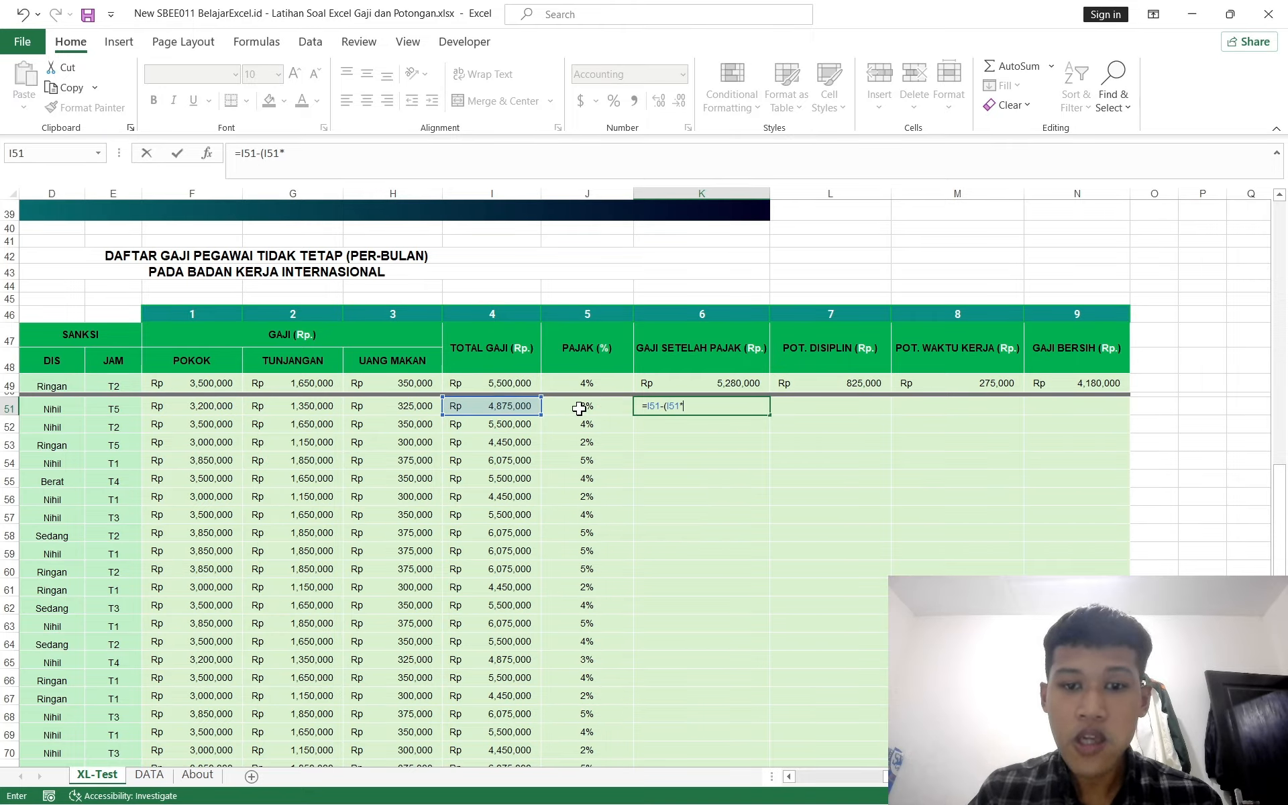
pyautogui.click(582, 407)
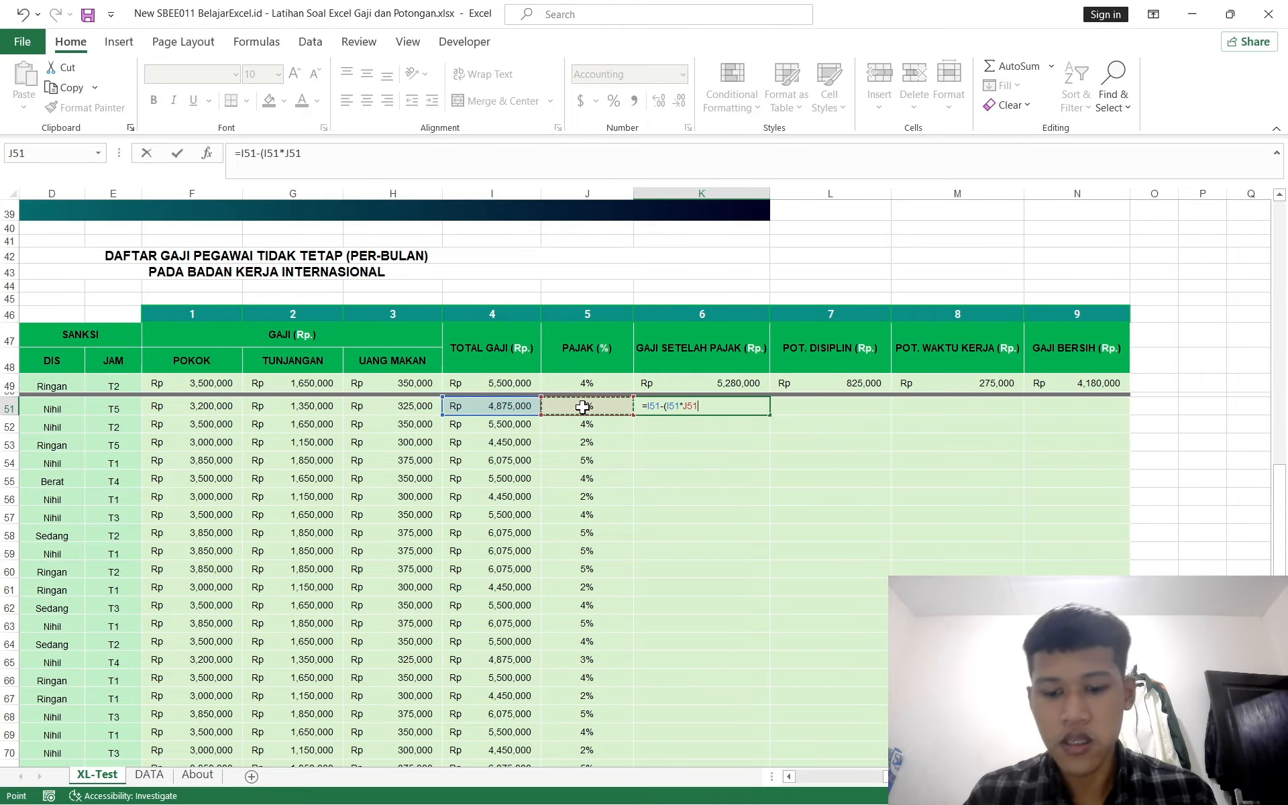
pyautogui.press('Return')
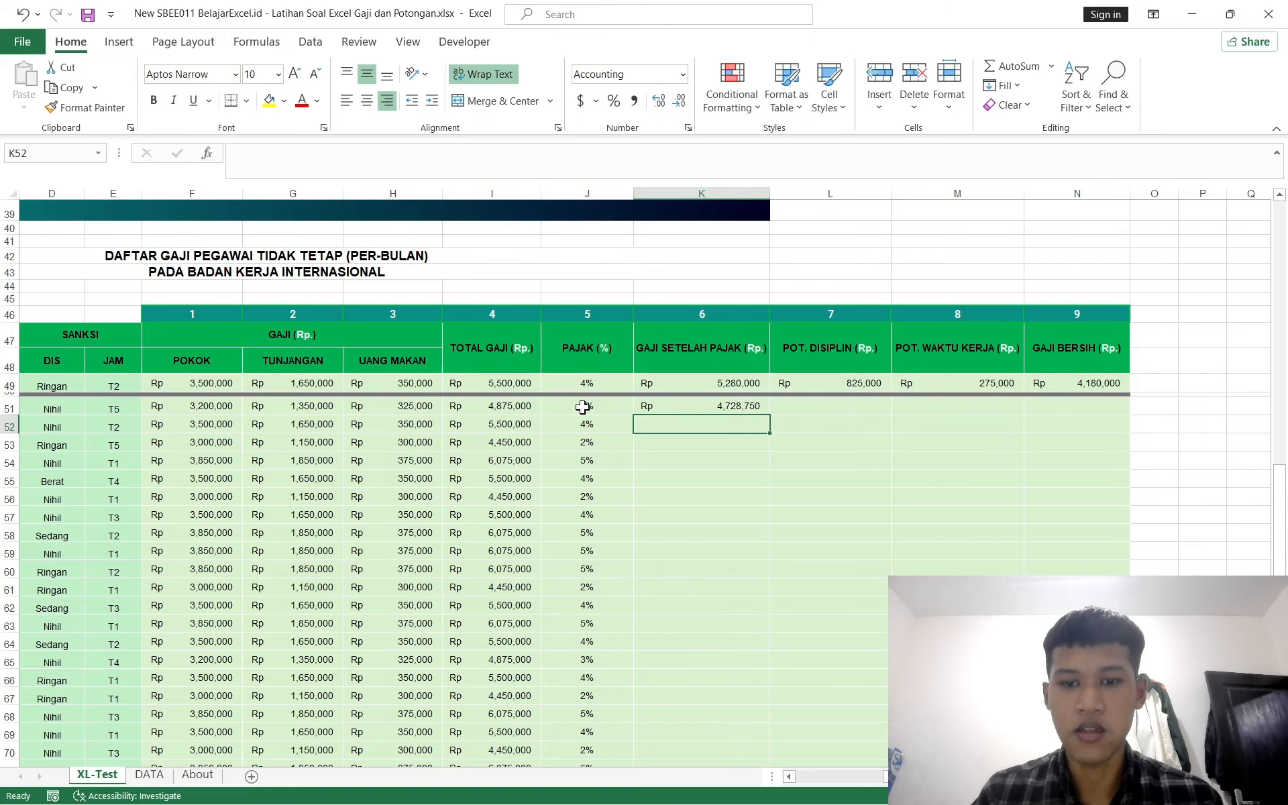
# Step: Enter a formula in L51 for POT. DISIPLIN multiplying I51 by J51
pyautogui.scroll(-1, 764, 401)
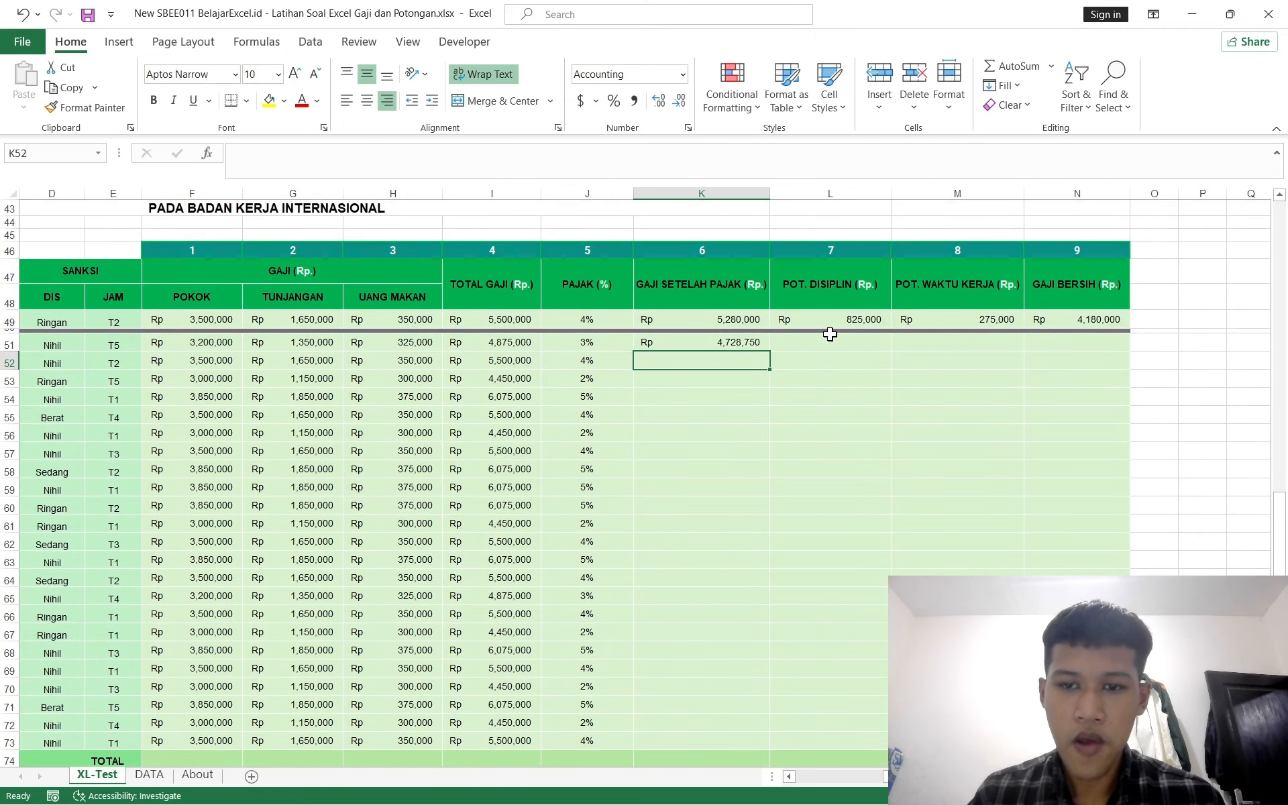
pyautogui.click(830, 336)
pyautogui.write('=')
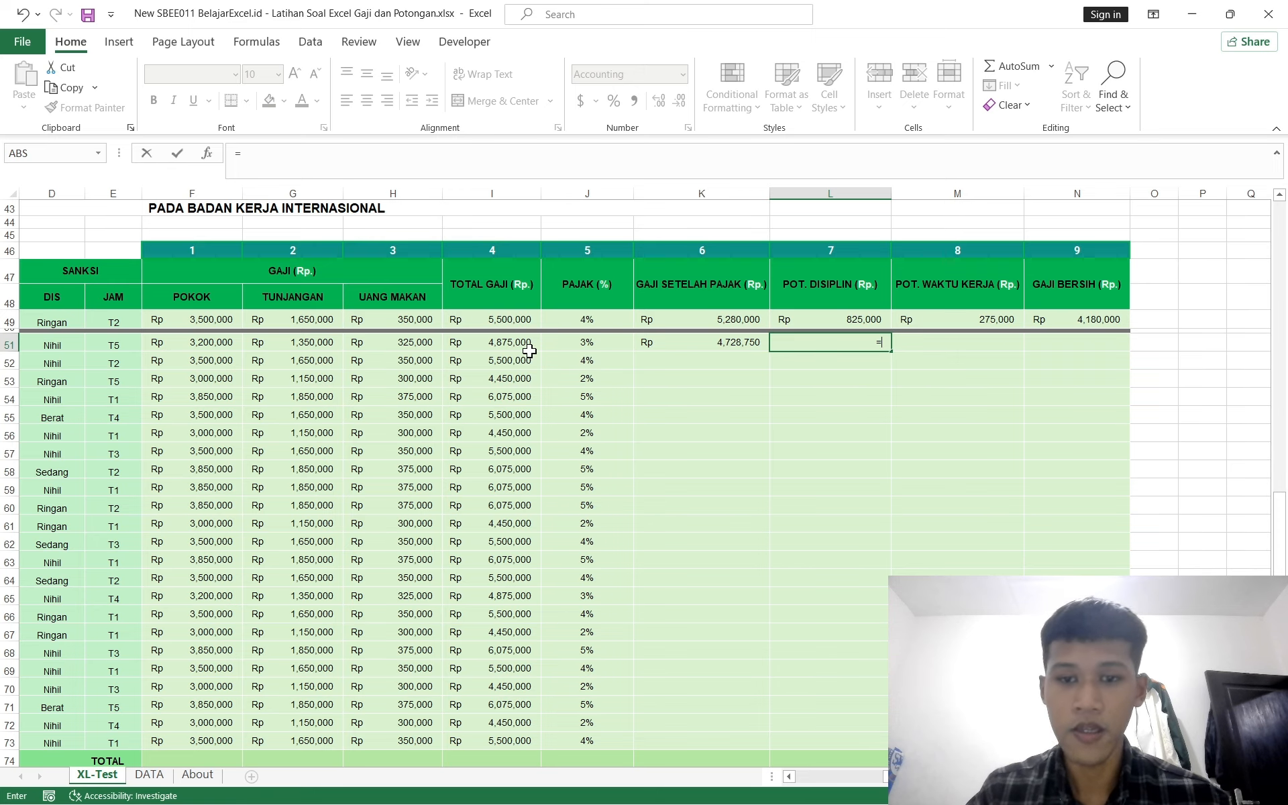
pyautogui.click(511, 342)
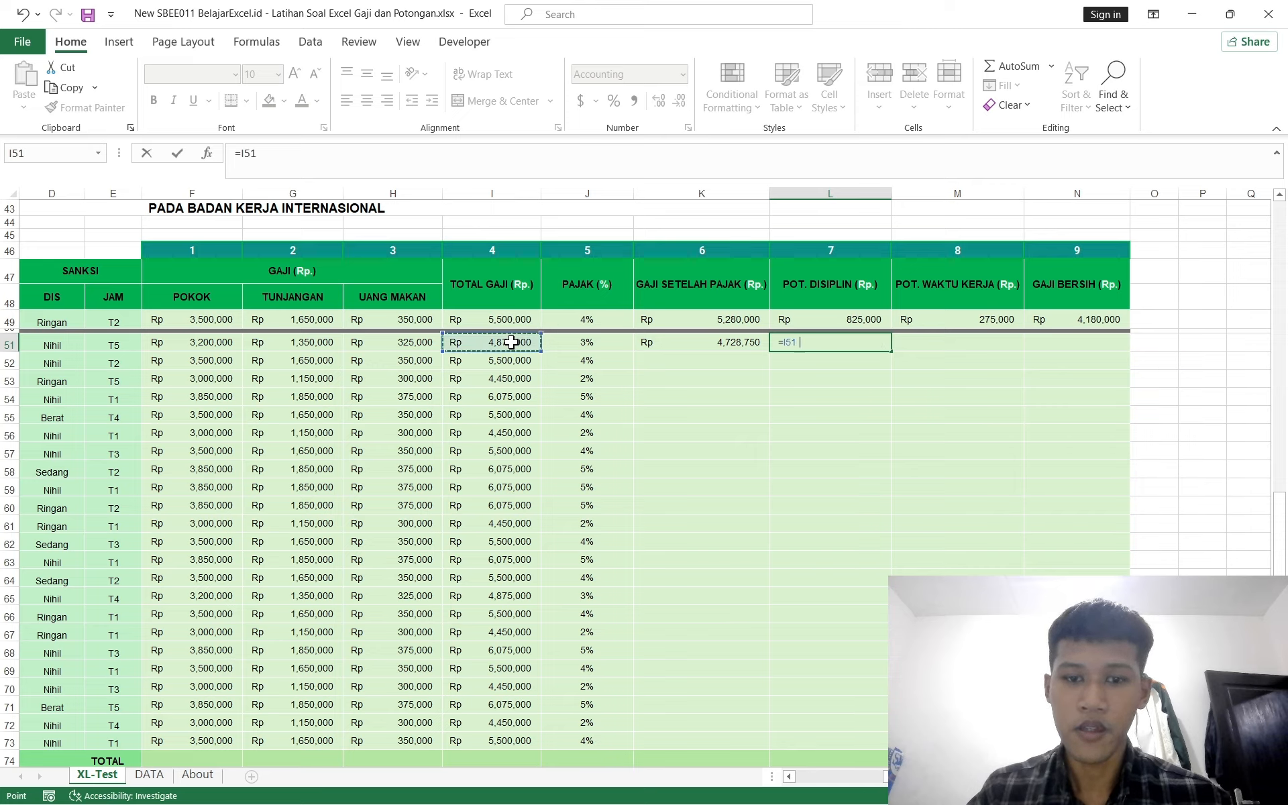
pyautogui.write('*')
pyautogui.click(562, 344)
pyautogui.press('Return')
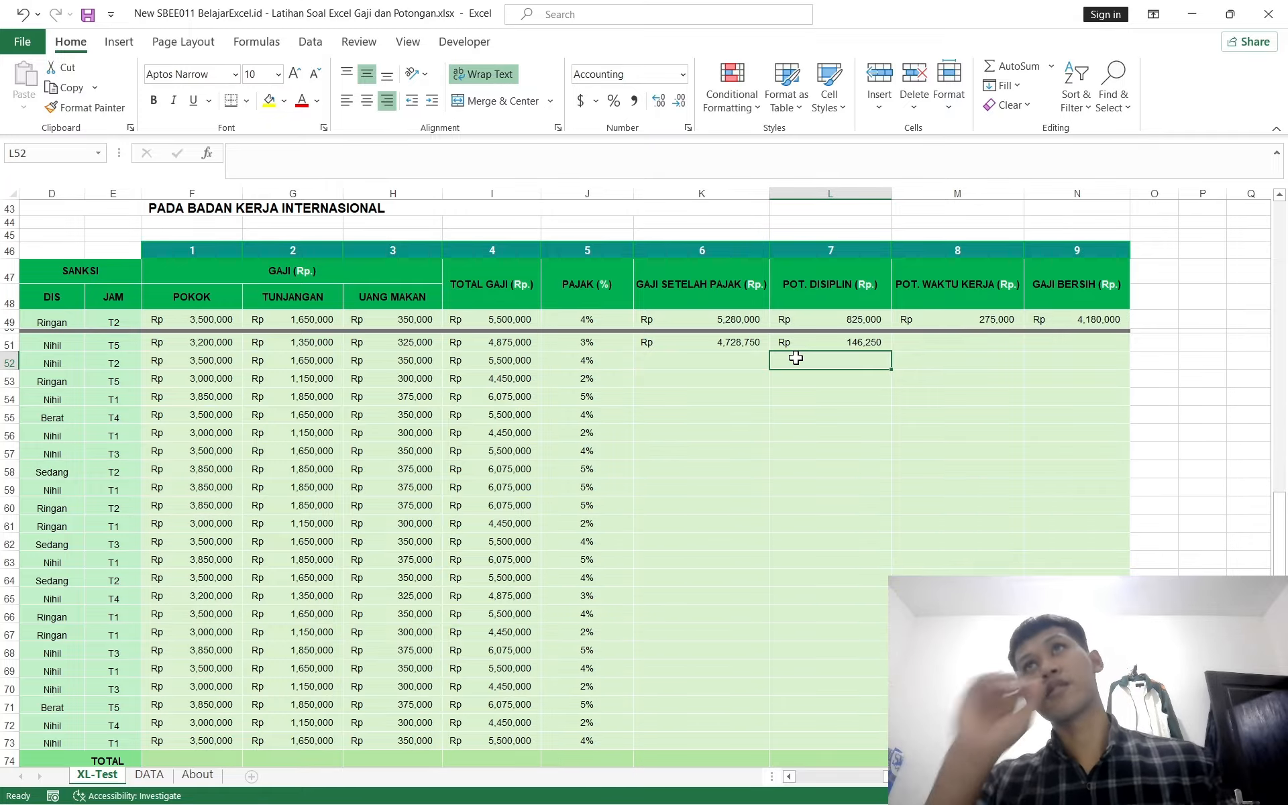
# Step: Fill K51's GAJI SETELAH PAJAK formula down through K73
pyautogui.press('Down')
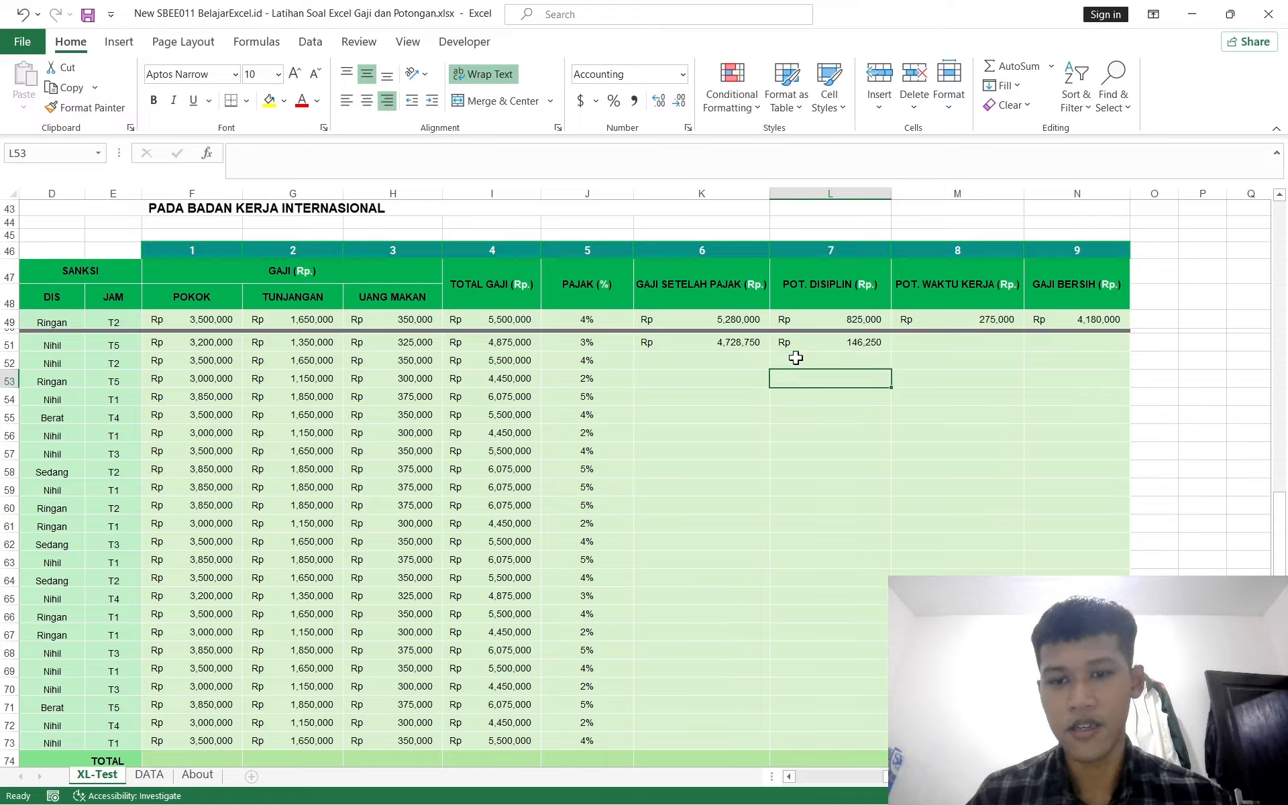
pyautogui.press('Up')
pyautogui.press('Up')
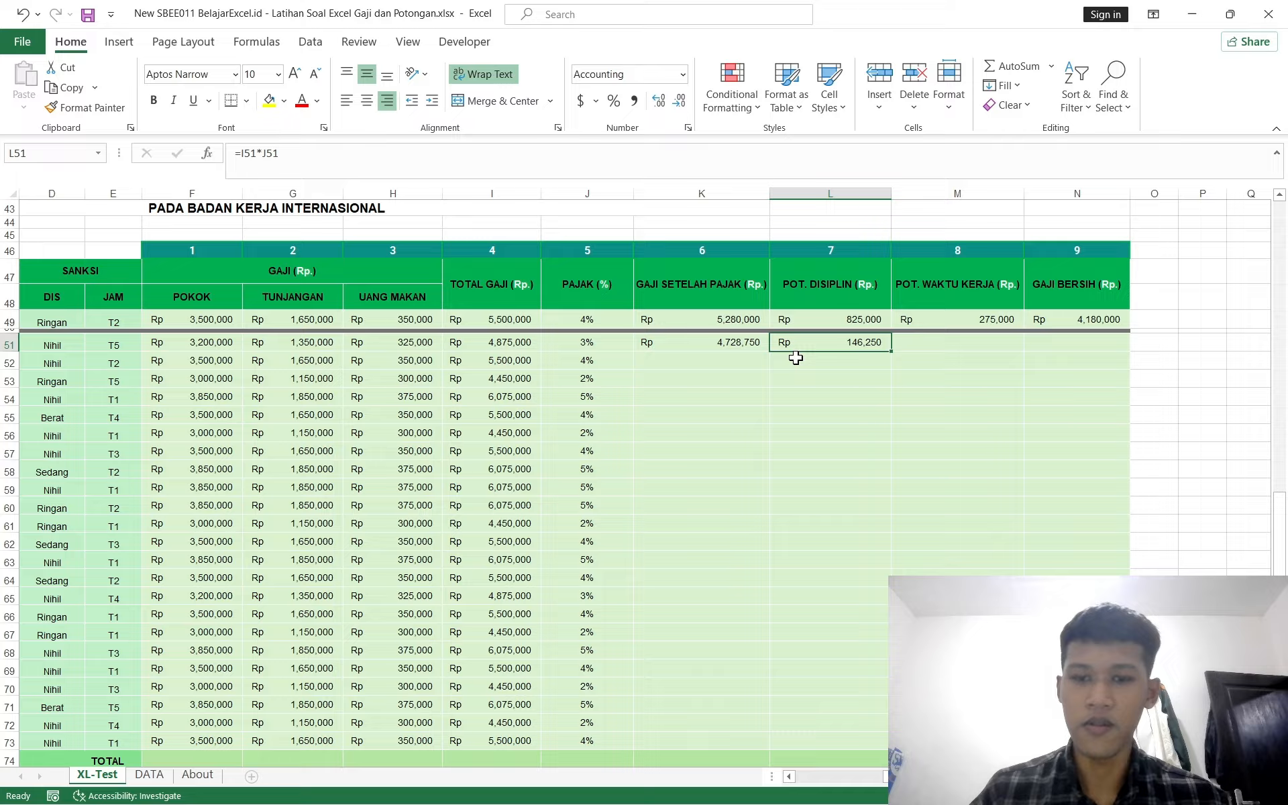
pyautogui.click(728, 341)
pyautogui.press('Left')
pyautogui.hotkey('ctrl', 'Down')
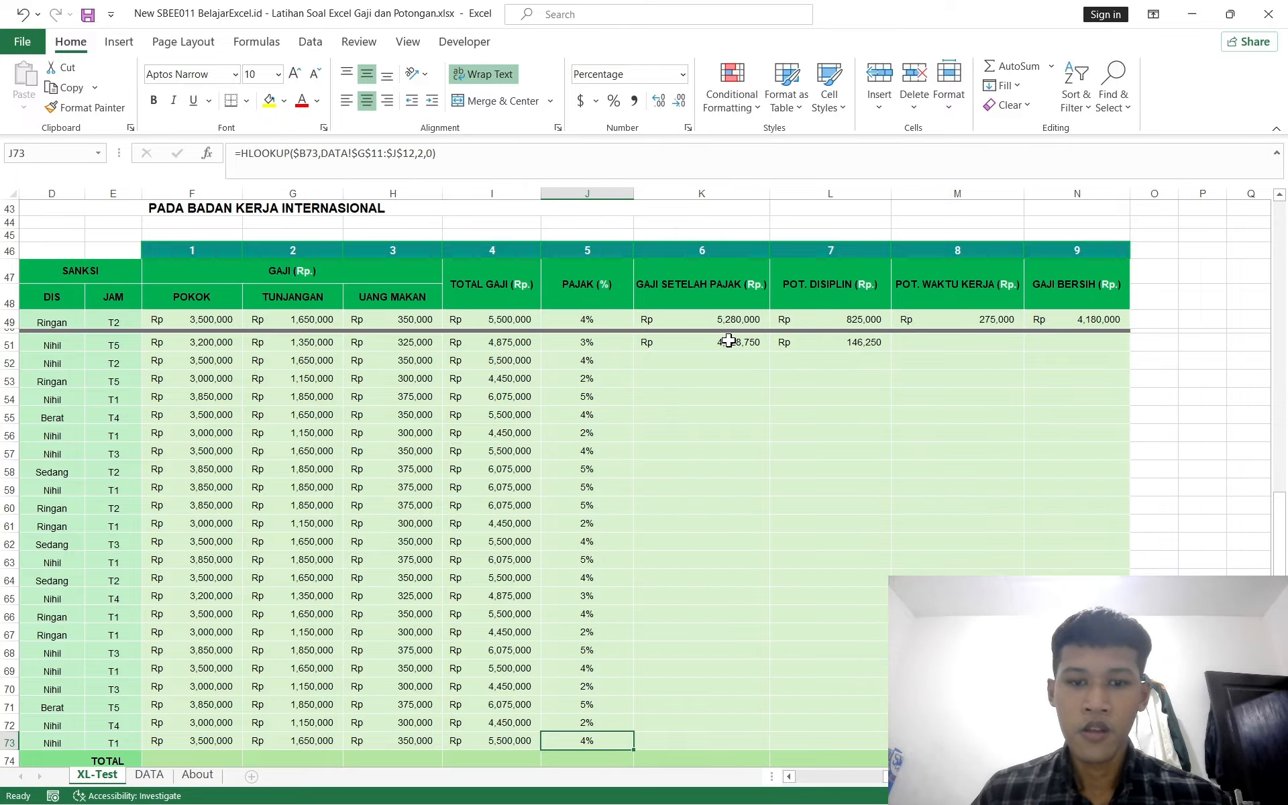
pyautogui.press('Right')
pyautogui.hotkey('ctrl', 'shift', 'Up')
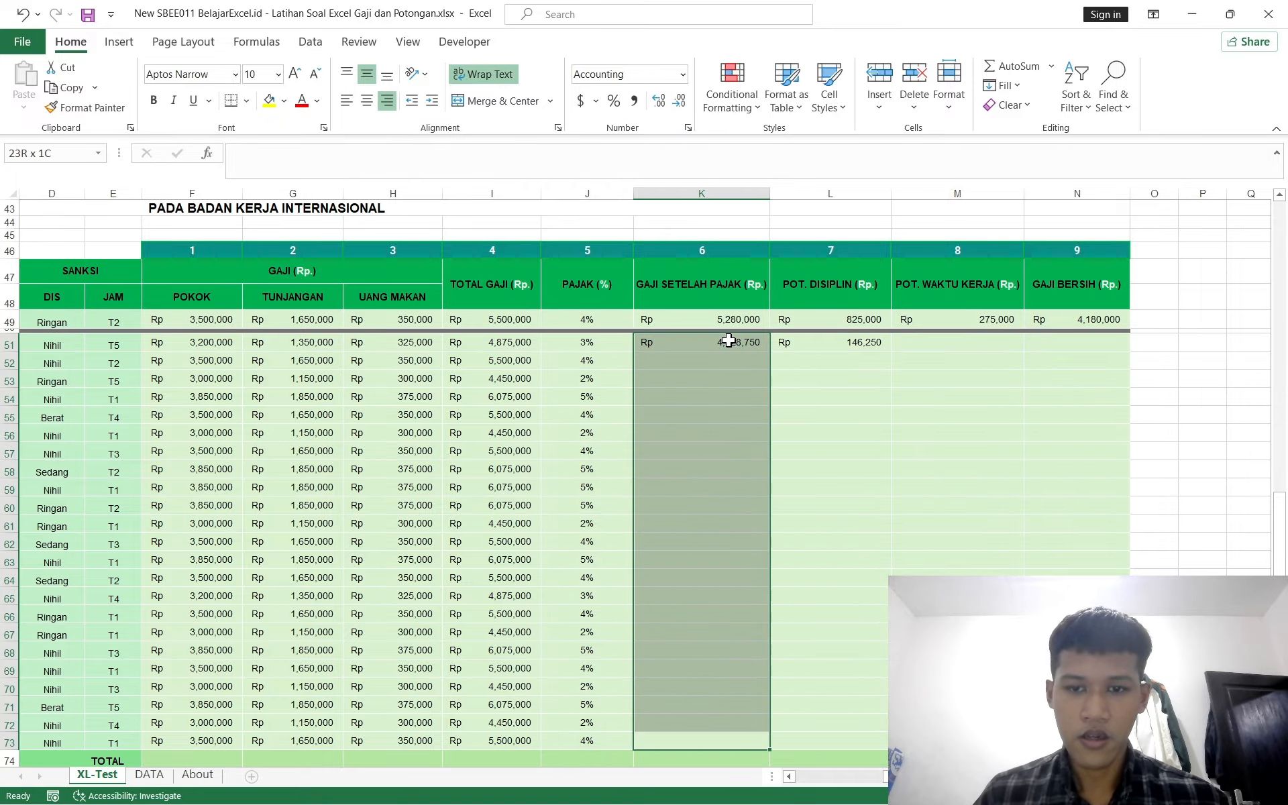
pyautogui.hotkey('ctrl', 'd')
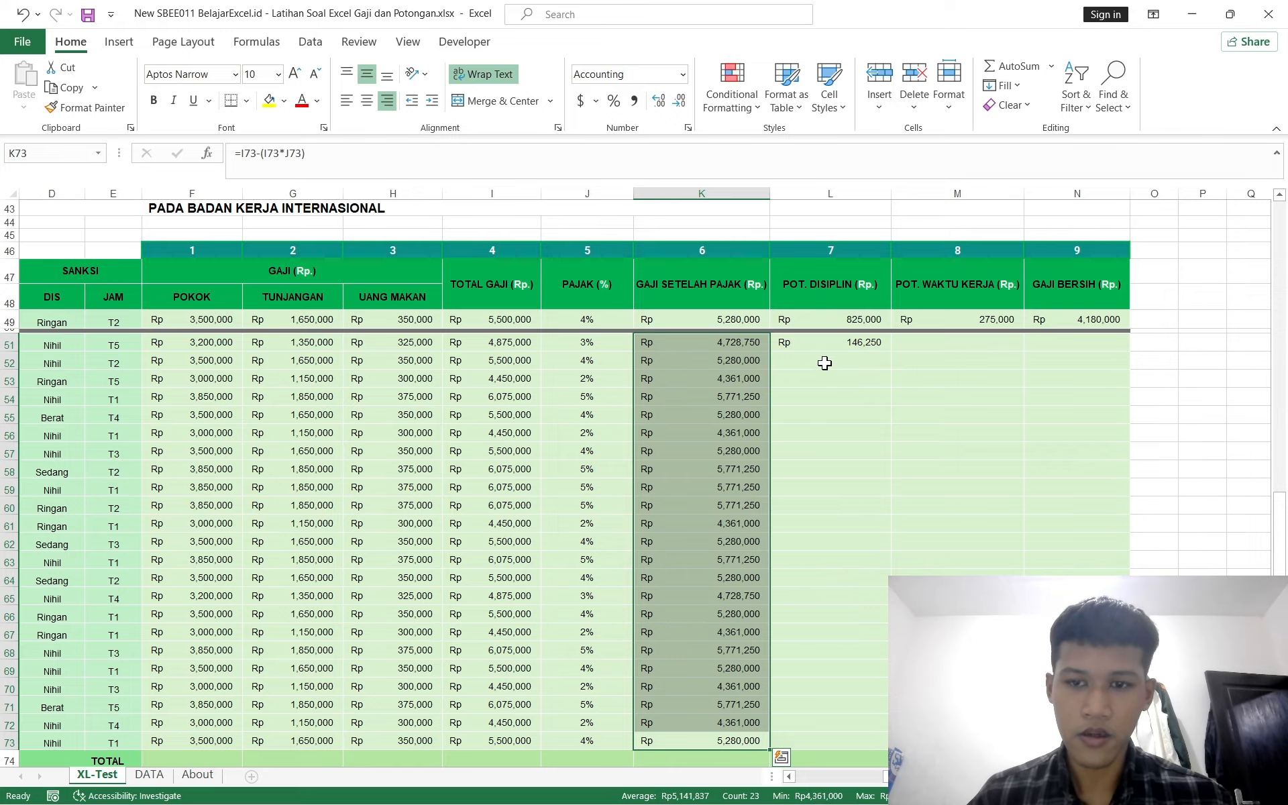
# Step: Clear the POT. DISIPLIN formula from L51
pyautogui.click(837, 340)
pyautogui.press('Delete')
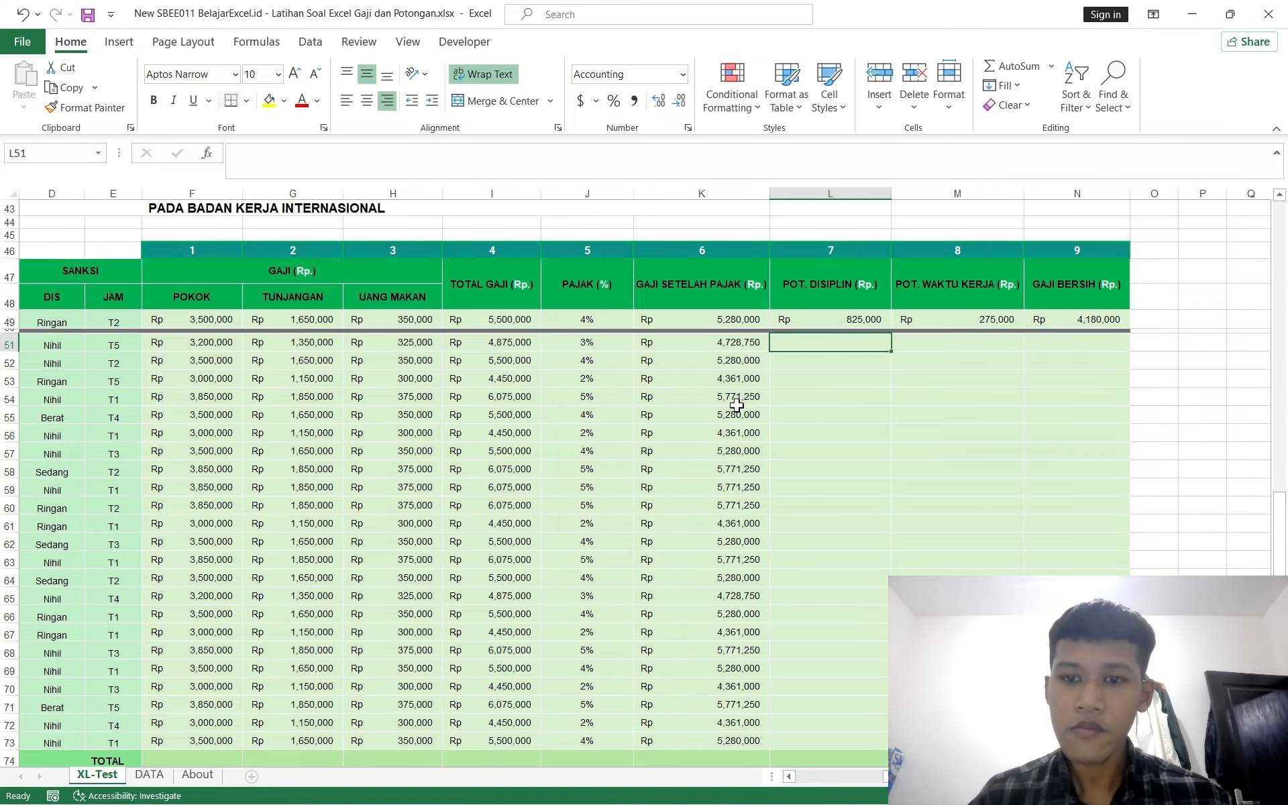
# Step: Review the exercise instructions for the POT. DISIPLIN column
pyautogui.scroll(8, 736, 405)
pyautogui.hscroll(-3, 736, 405)
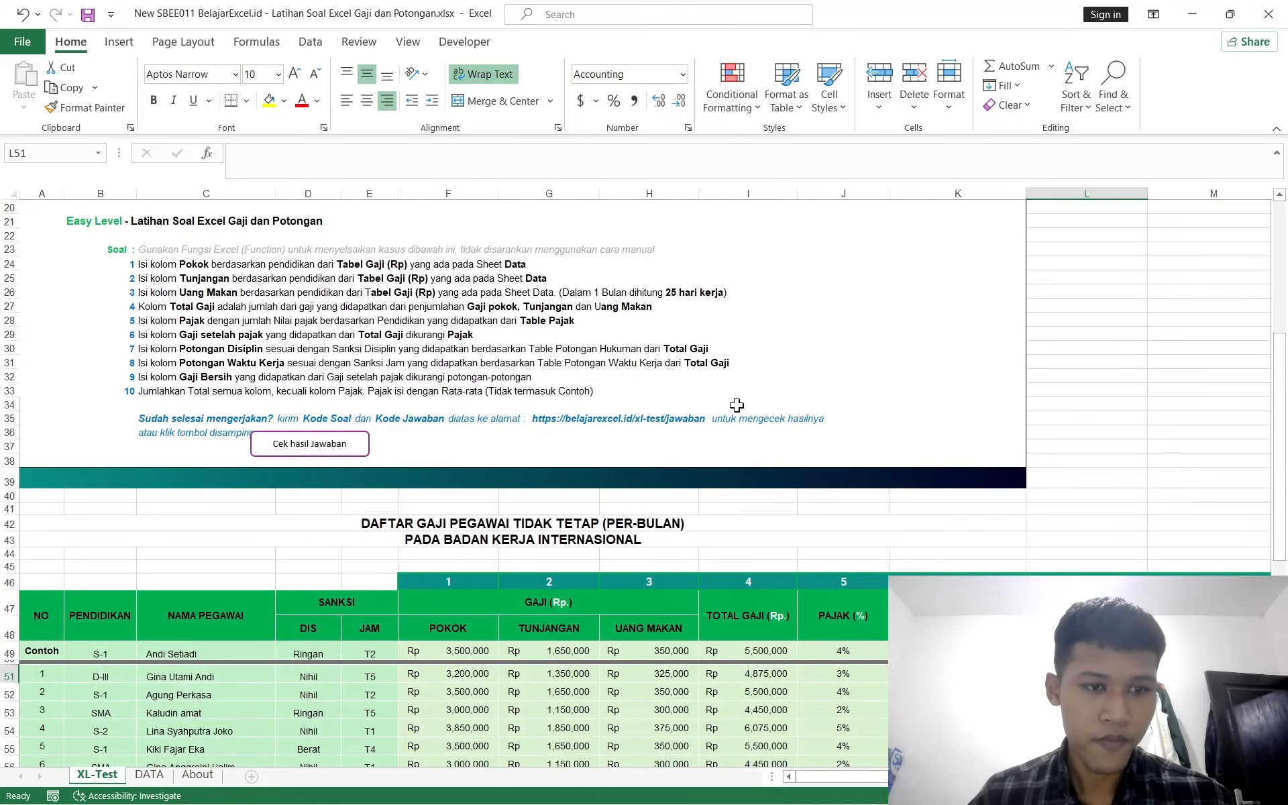
pyautogui.keyDown('ctrl'); pyautogui.scroll(2, 356, 352); pyautogui.keyUp('ctrl')
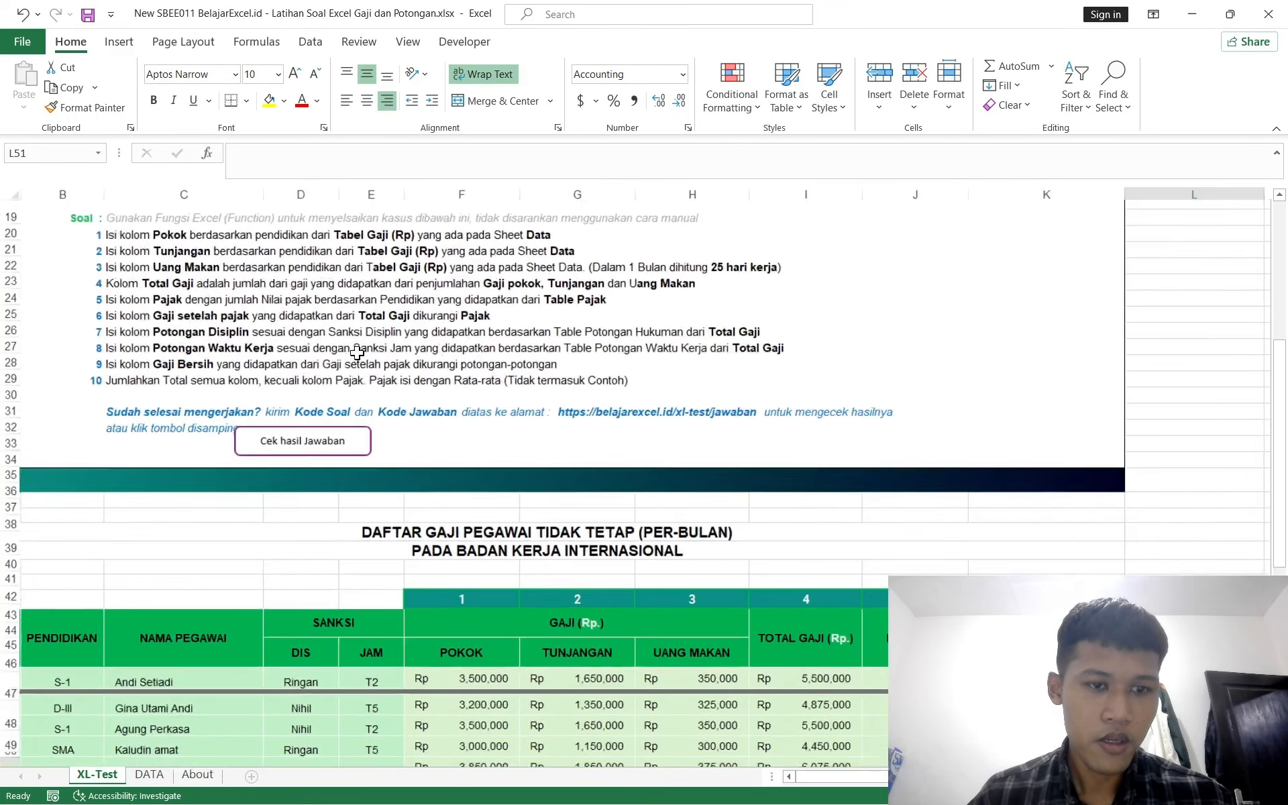
pyautogui.keyDown('ctrl'); pyautogui.scroll(1, 357, 352); pyautogui.keyUp('ctrl')
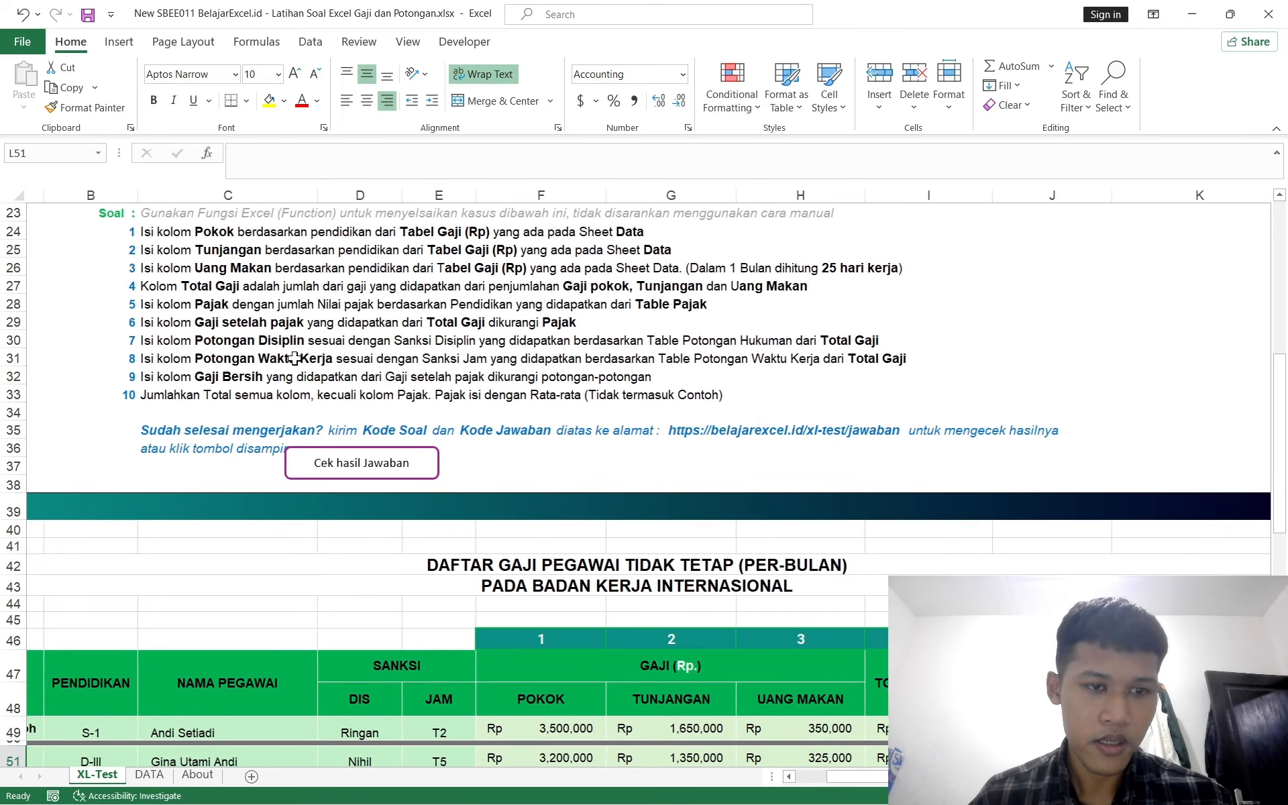
pyautogui.hscroll(1, 295, 358)
pyautogui.hscroll(2, 295, 358)
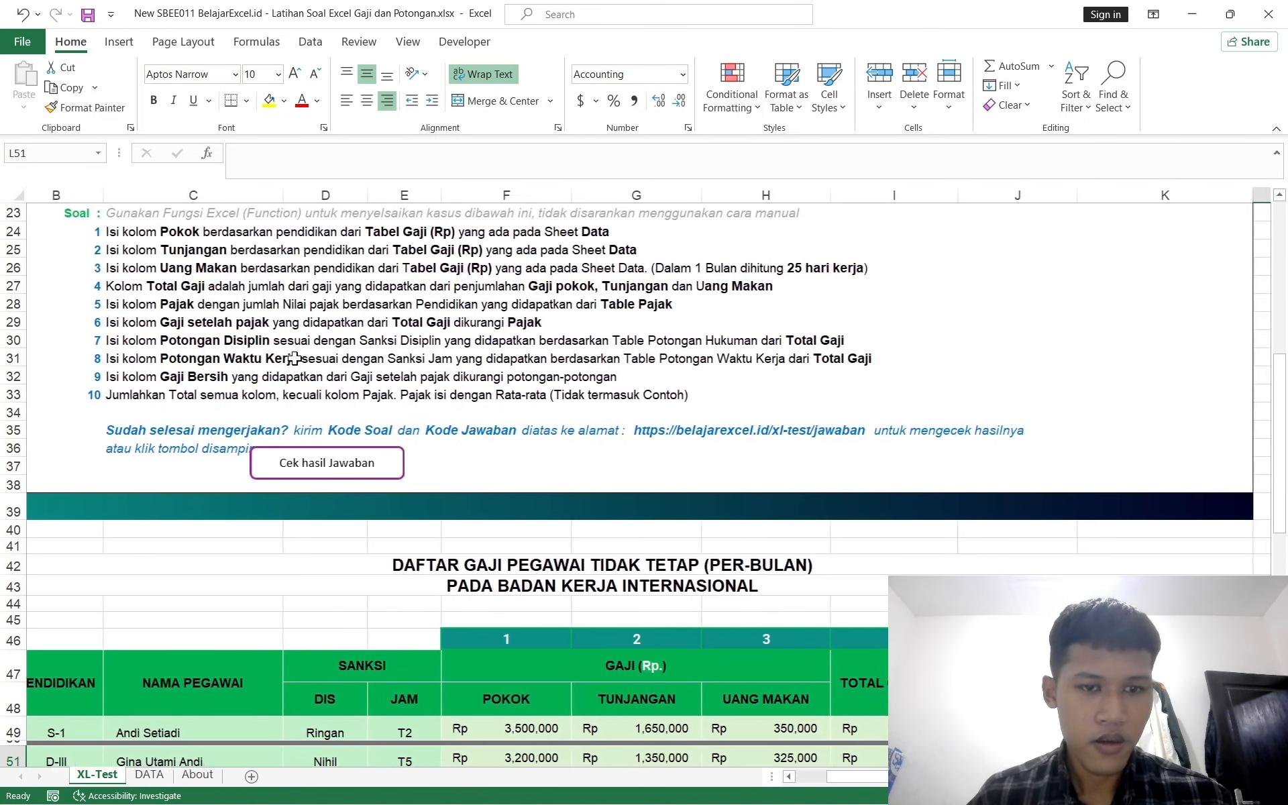
pyautogui.hscroll(-2, 295, 358)
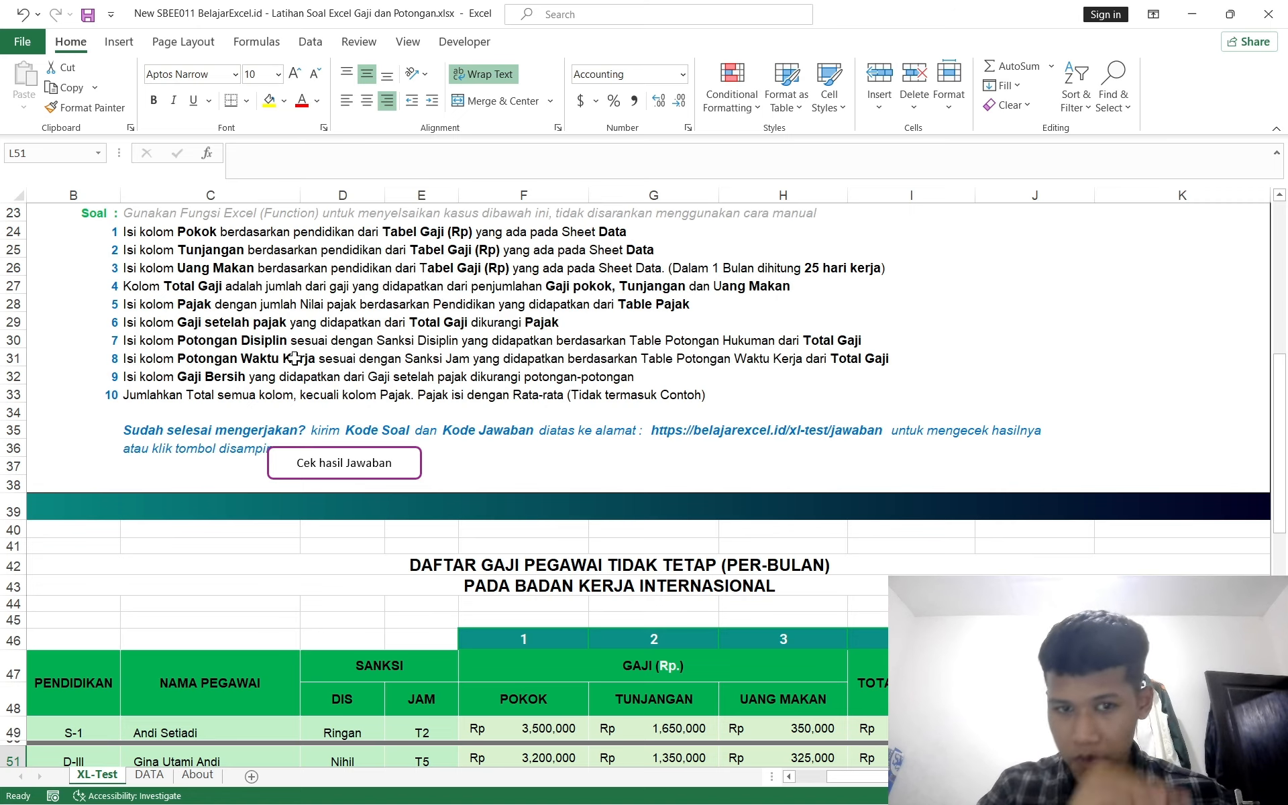
pyautogui.hscroll(1, 559, 356)
pyautogui.hscroll(-1, 560, 356)
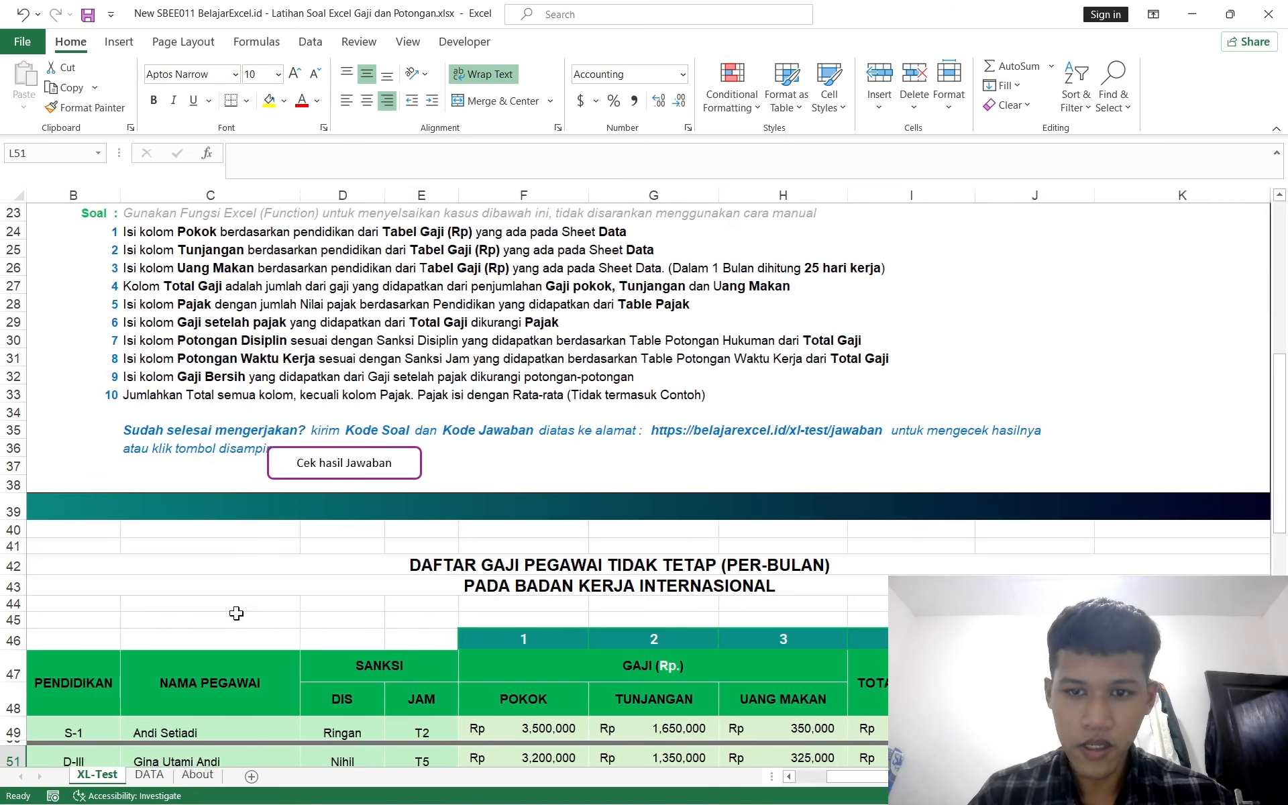
# Step: Compare the DATA sheet's T. POTONGAN HUKUMAN table with the SANKSI DIS column on the XL-Test sheet
pyautogui.click(149, 774)
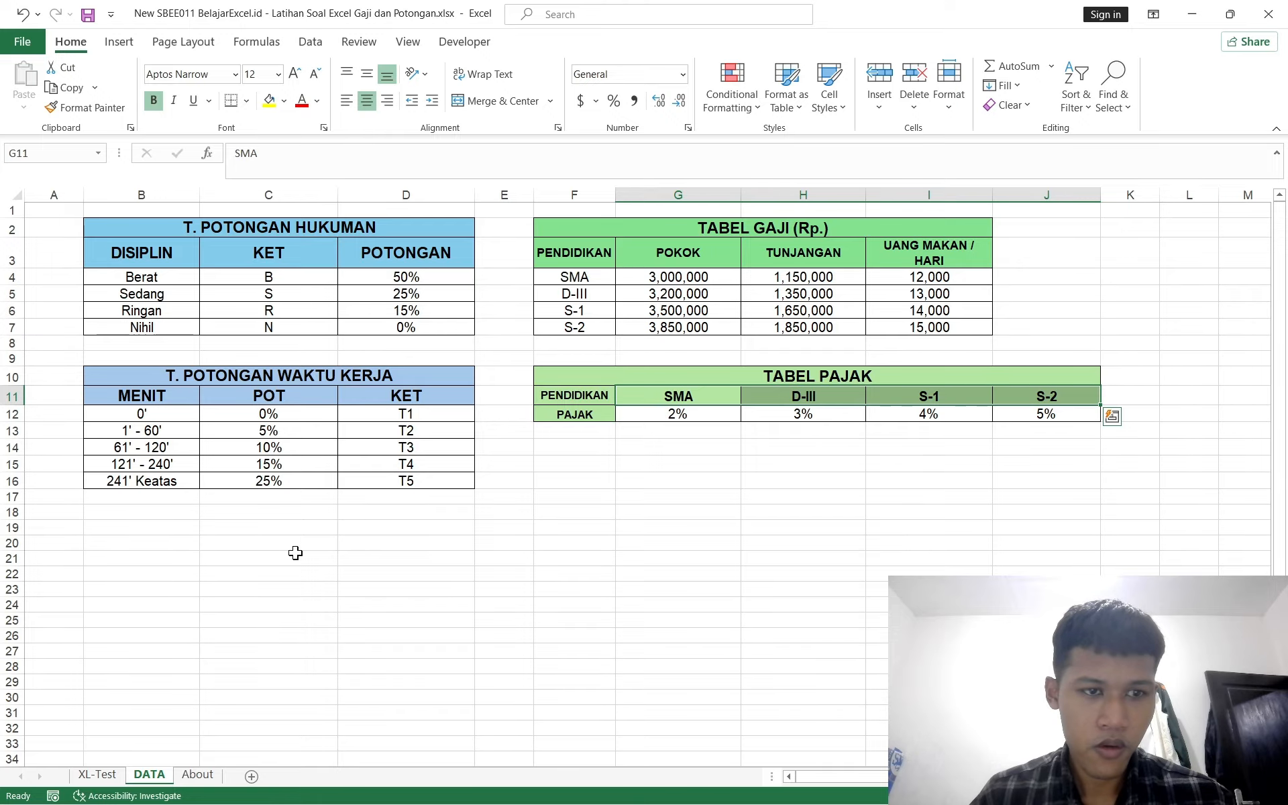
pyautogui.click(99, 775)
pyautogui.scroll(-2, 482, 580)
pyautogui.hscroll(3, 483, 580)
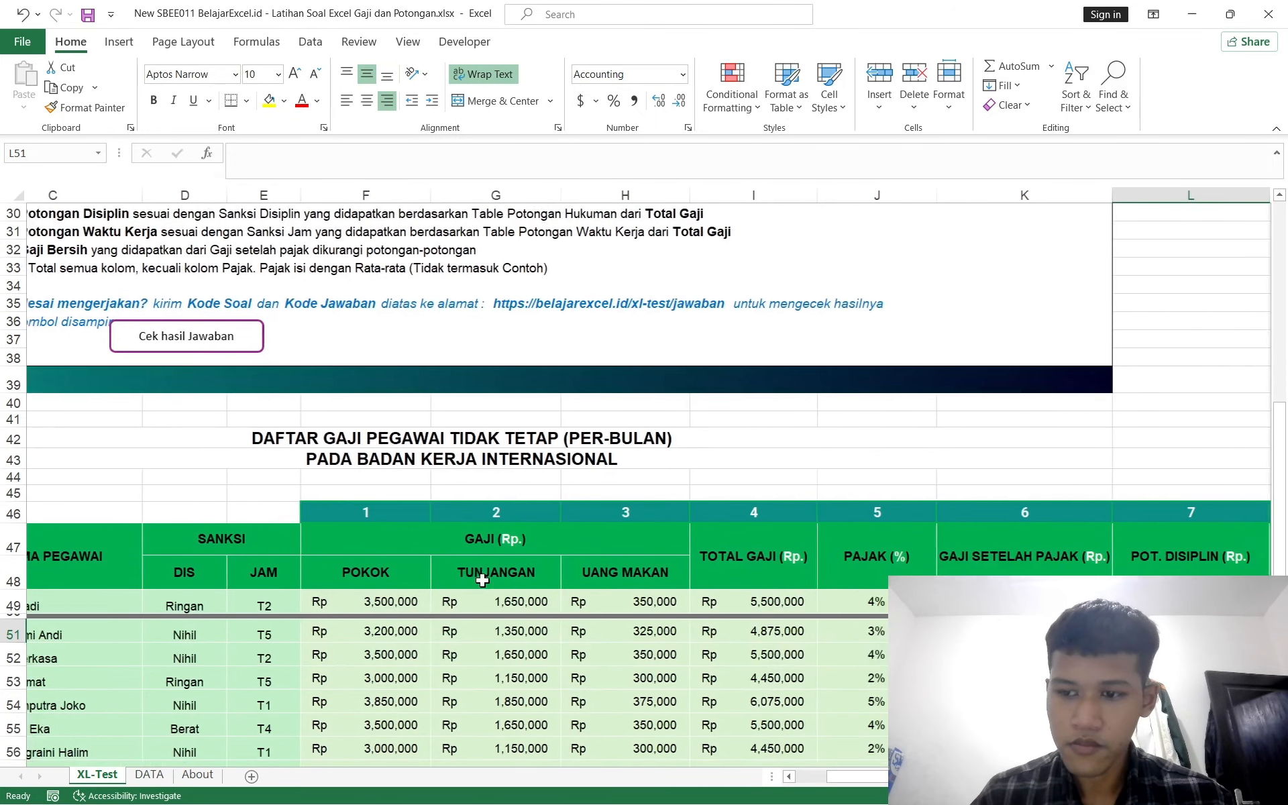
pyautogui.hscroll(2, 482, 580)
pyautogui.keyDown('ctrl'); pyautogui.scroll(-3, 482, 580); pyautogui.keyUp('ctrl')
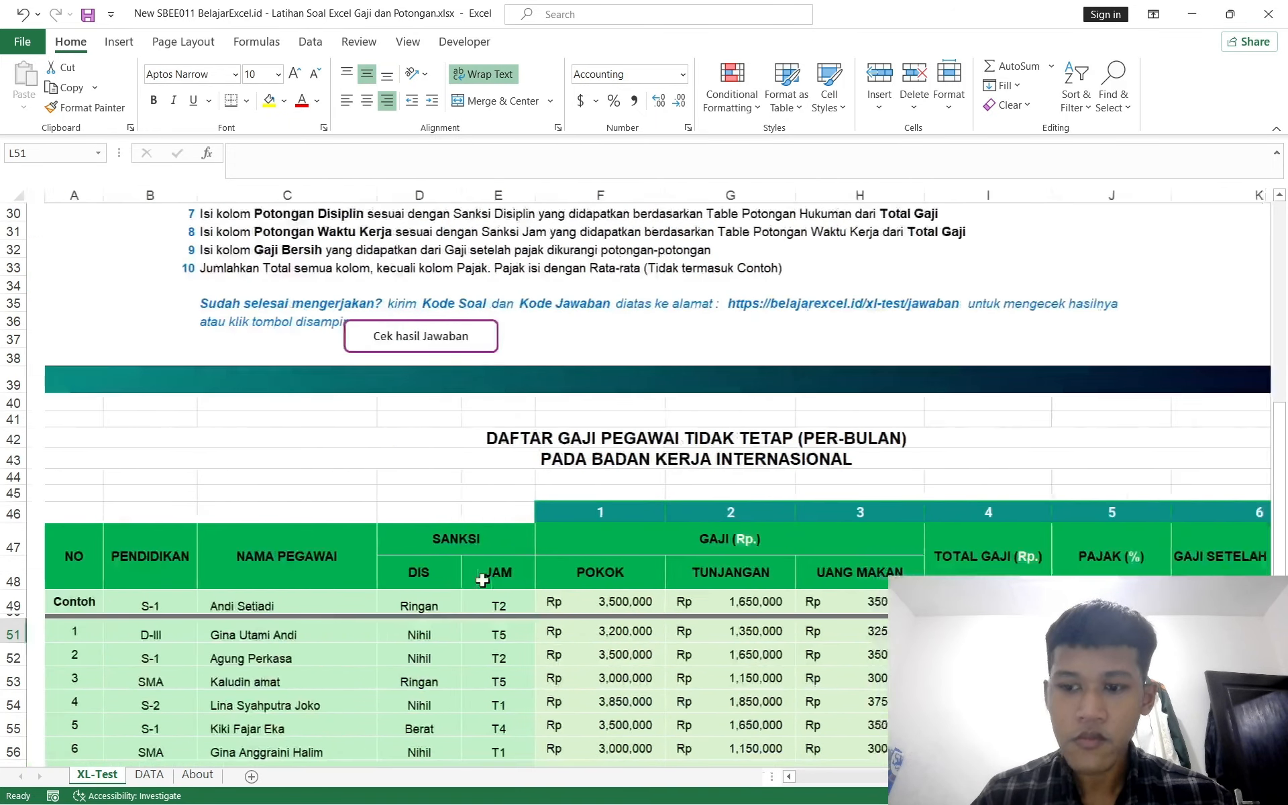
pyautogui.keyDown('ctrl'); pyautogui.scroll(-1, 483, 580); pyautogui.keyUp('ctrl')
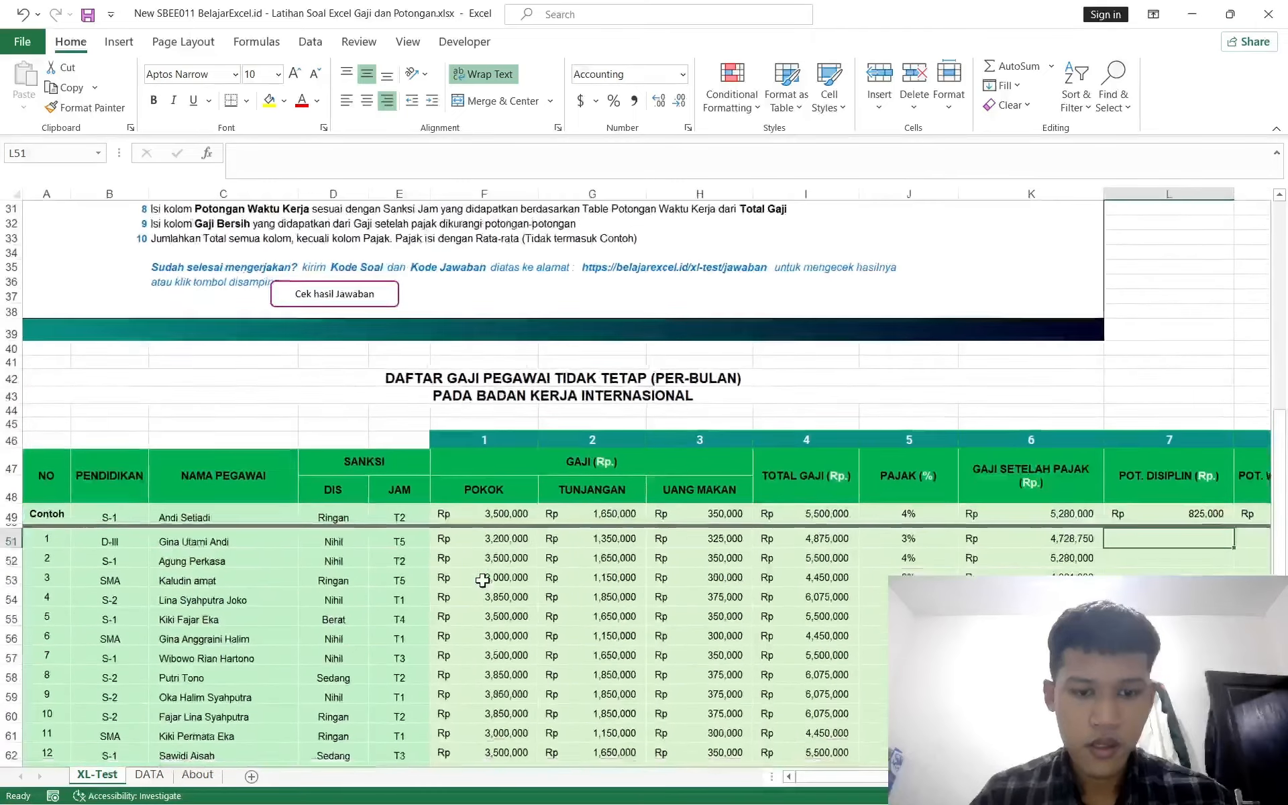
pyautogui.scroll(-1, 429, 597)
pyautogui.click(138, 775)
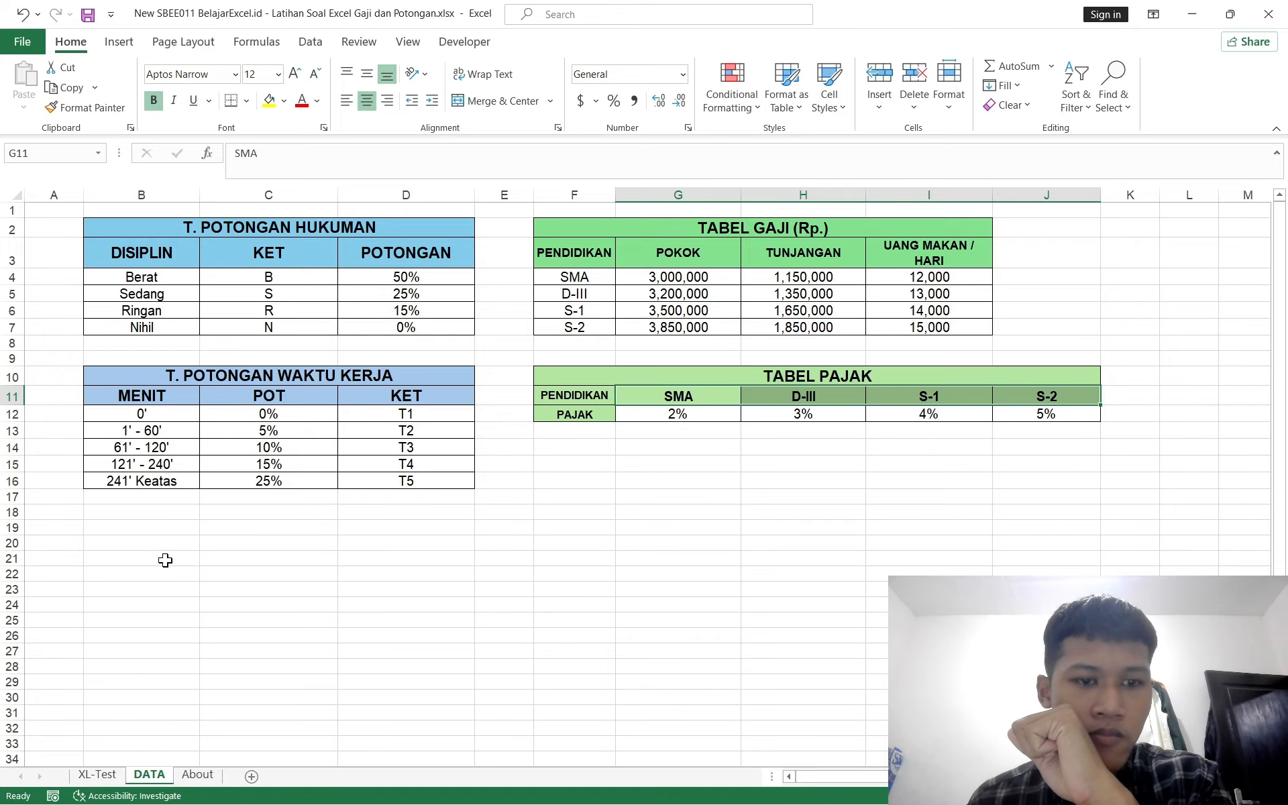
pyautogui.click(96, 775)
pyautogui.scroll(-1, 488, 566)
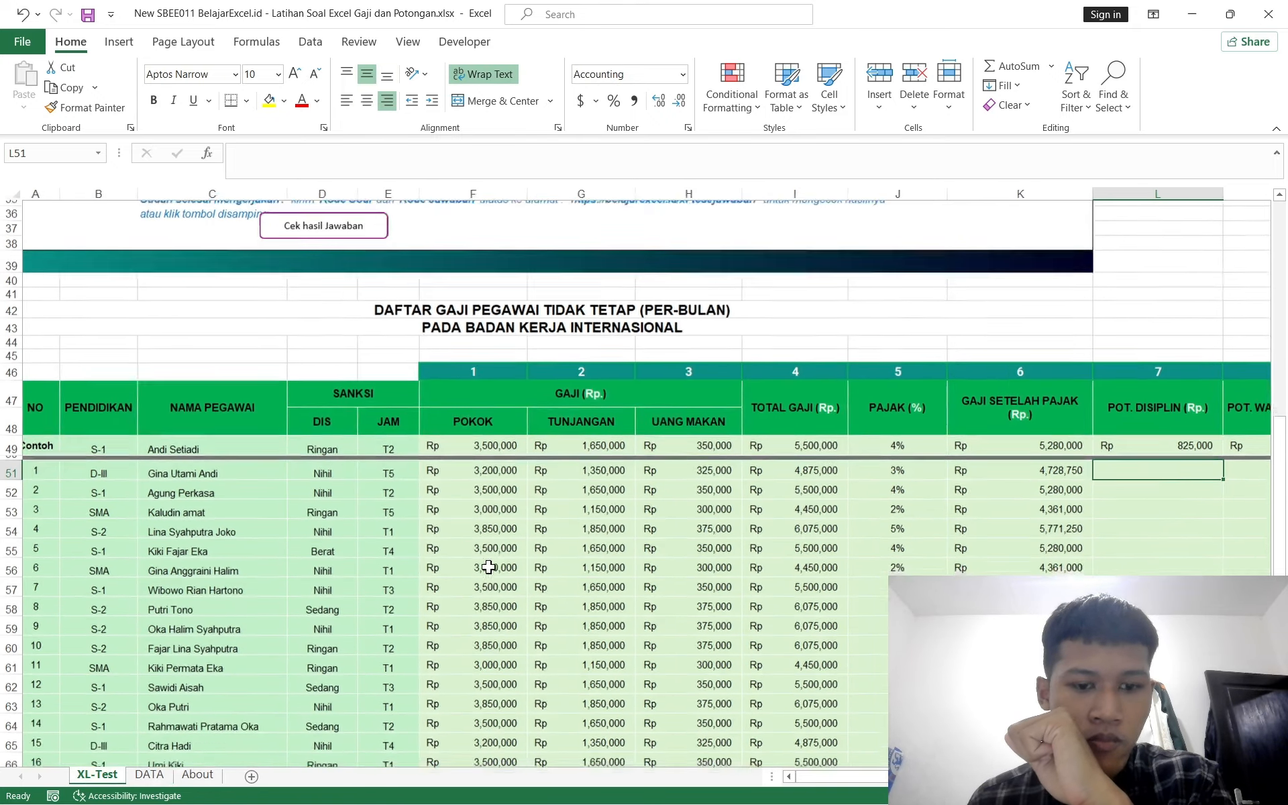
pyautogui.scroll(-1, 488, 567)
pyautogui.hscroll(2, 488, 566)
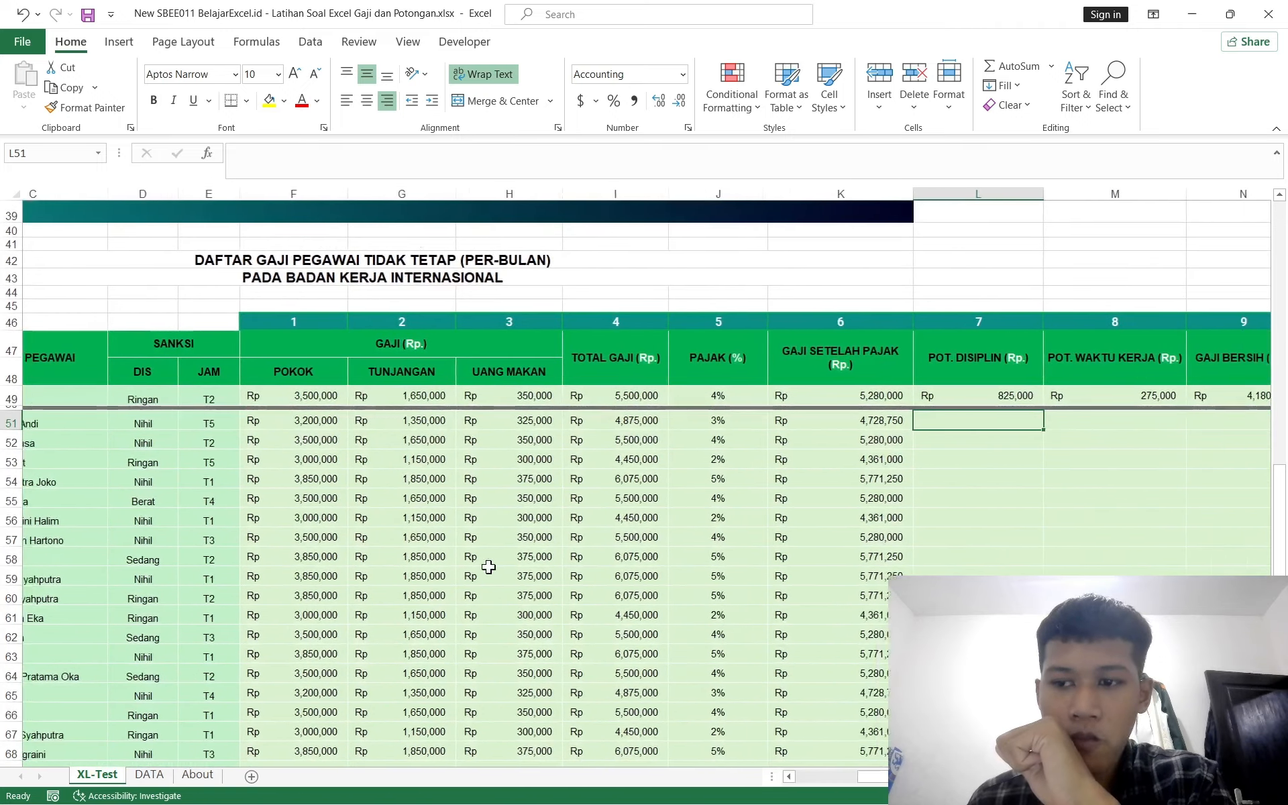
pyautogui.hscroll(-1, 489, 566)
pyautogui.hscroll(-1, 488, 566)
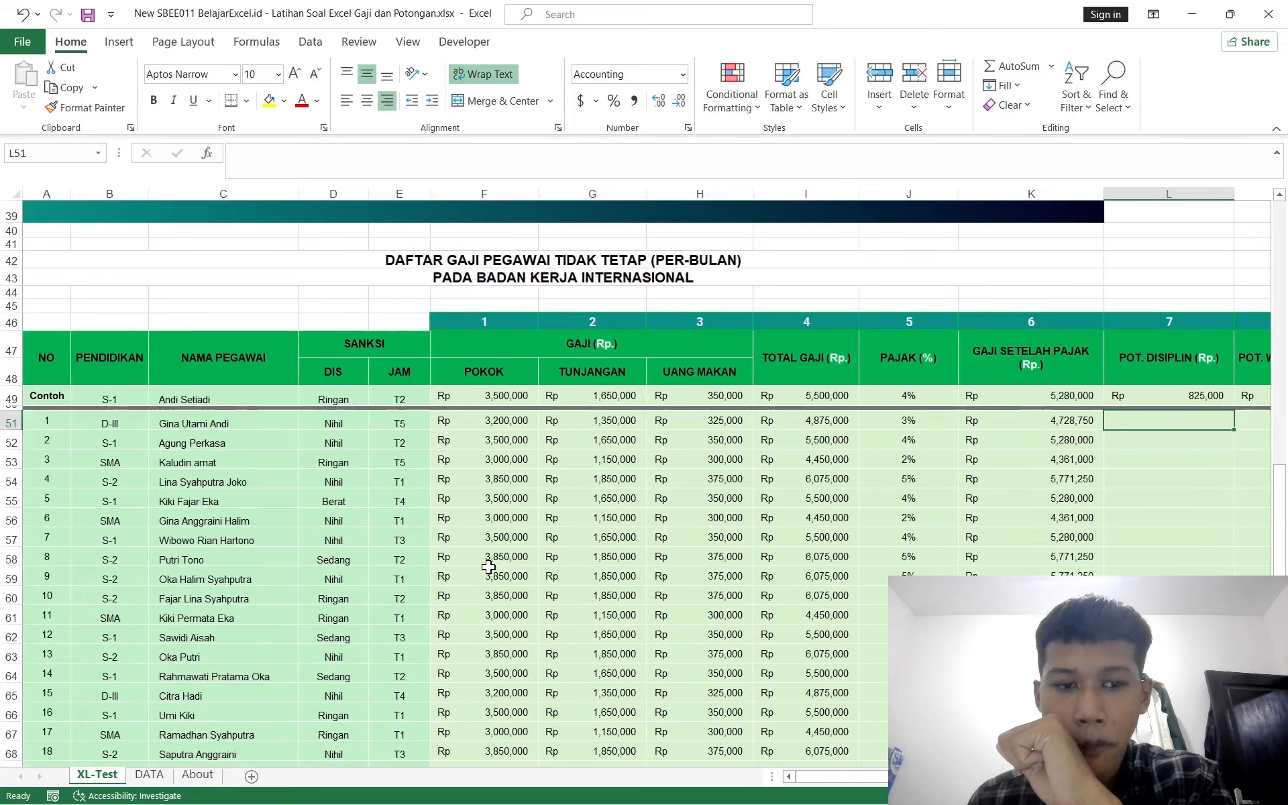
pyautogui.click(142, 778)
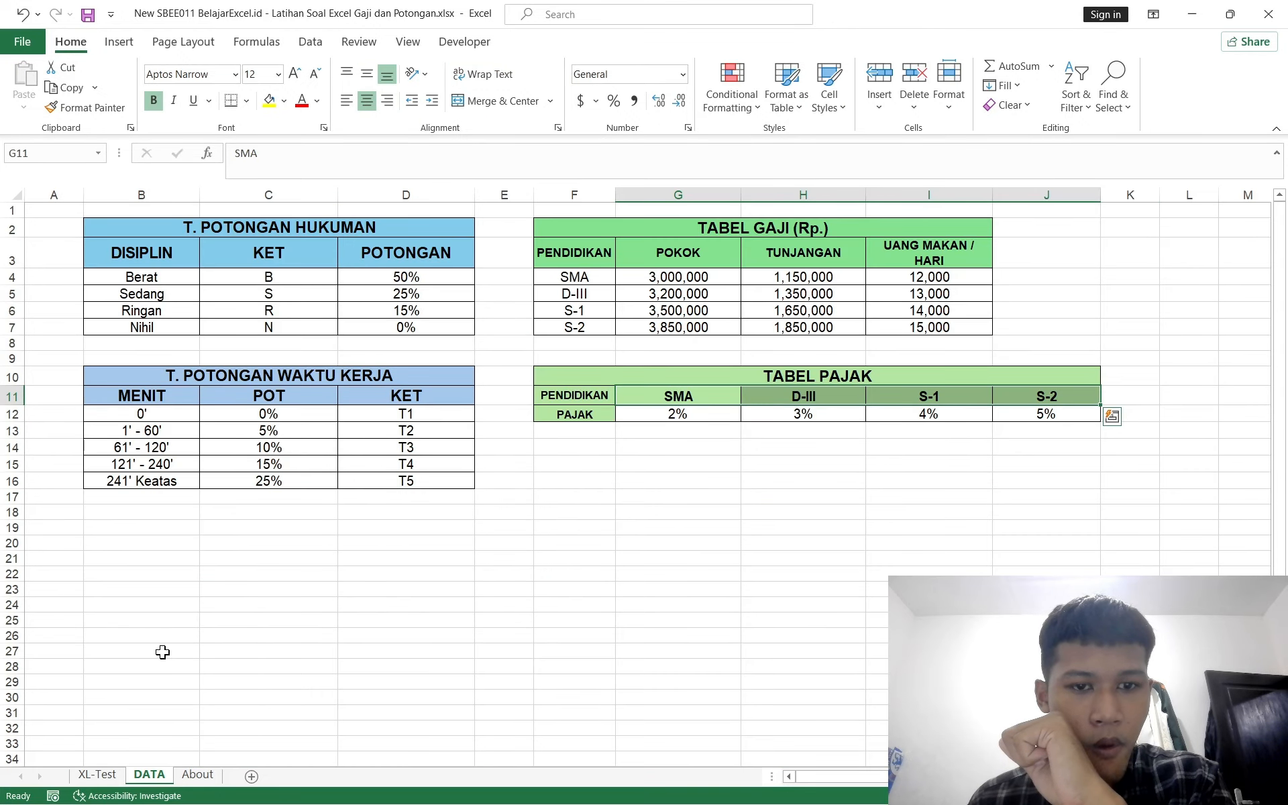
pyautogui.click(97, 775)
pyautogui.hscroll(3, 683, 508)
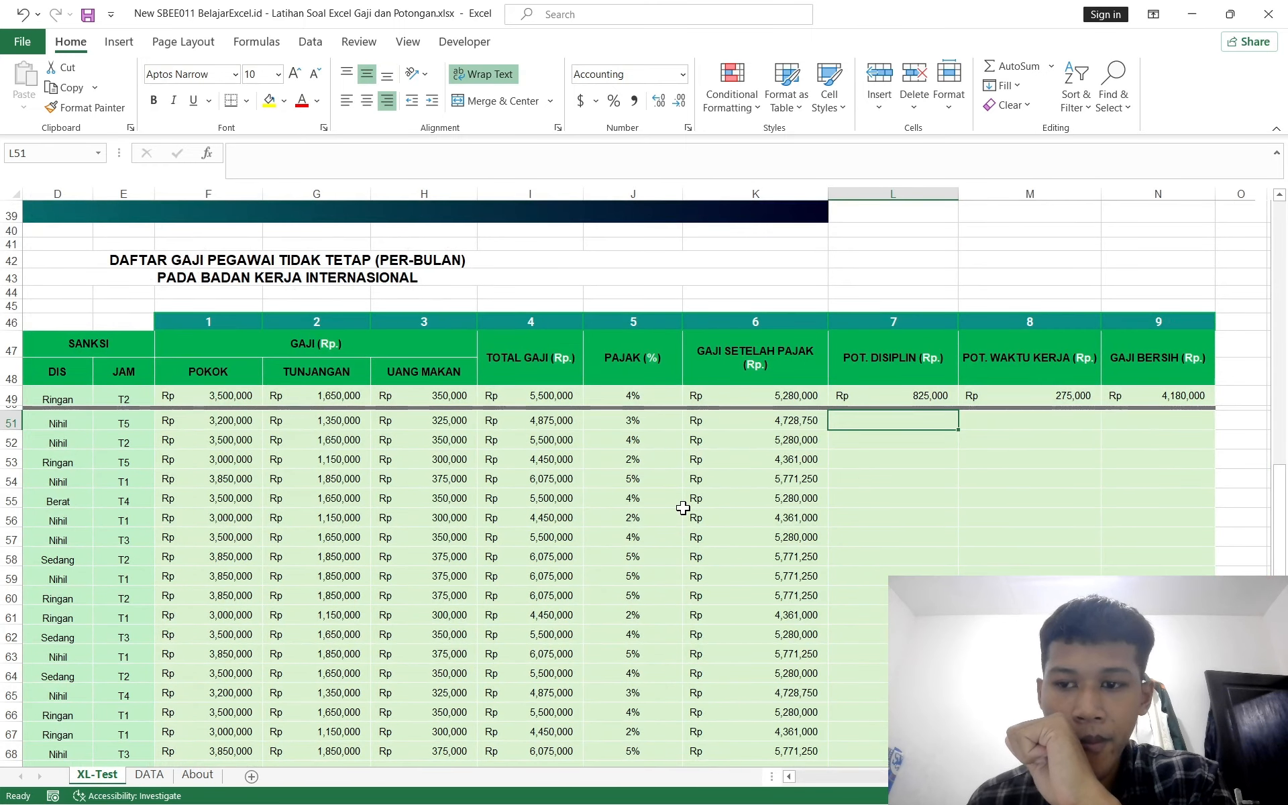
pyautogui.hscroll(-3, 683, 507)
pyautogui.scroll(5, 683, 508)
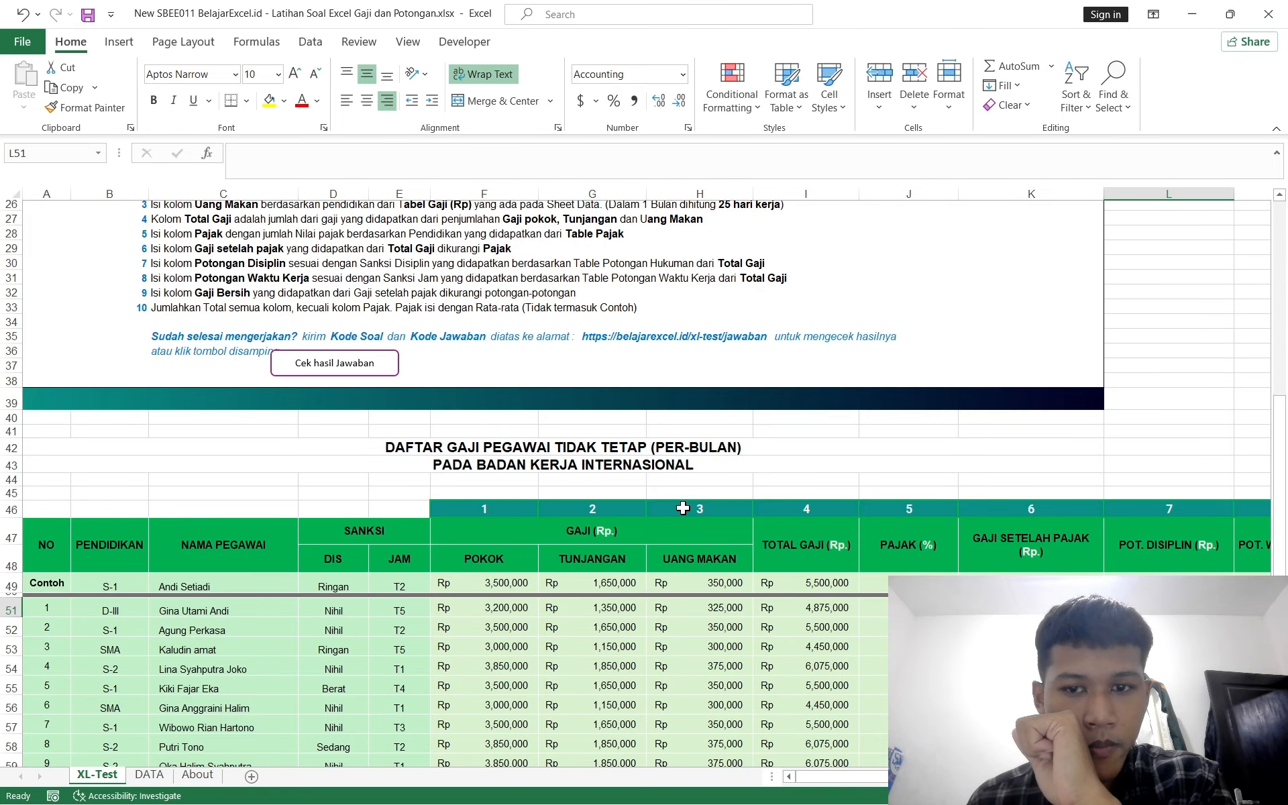
pyautogui.scroll(-2, 683, 508)
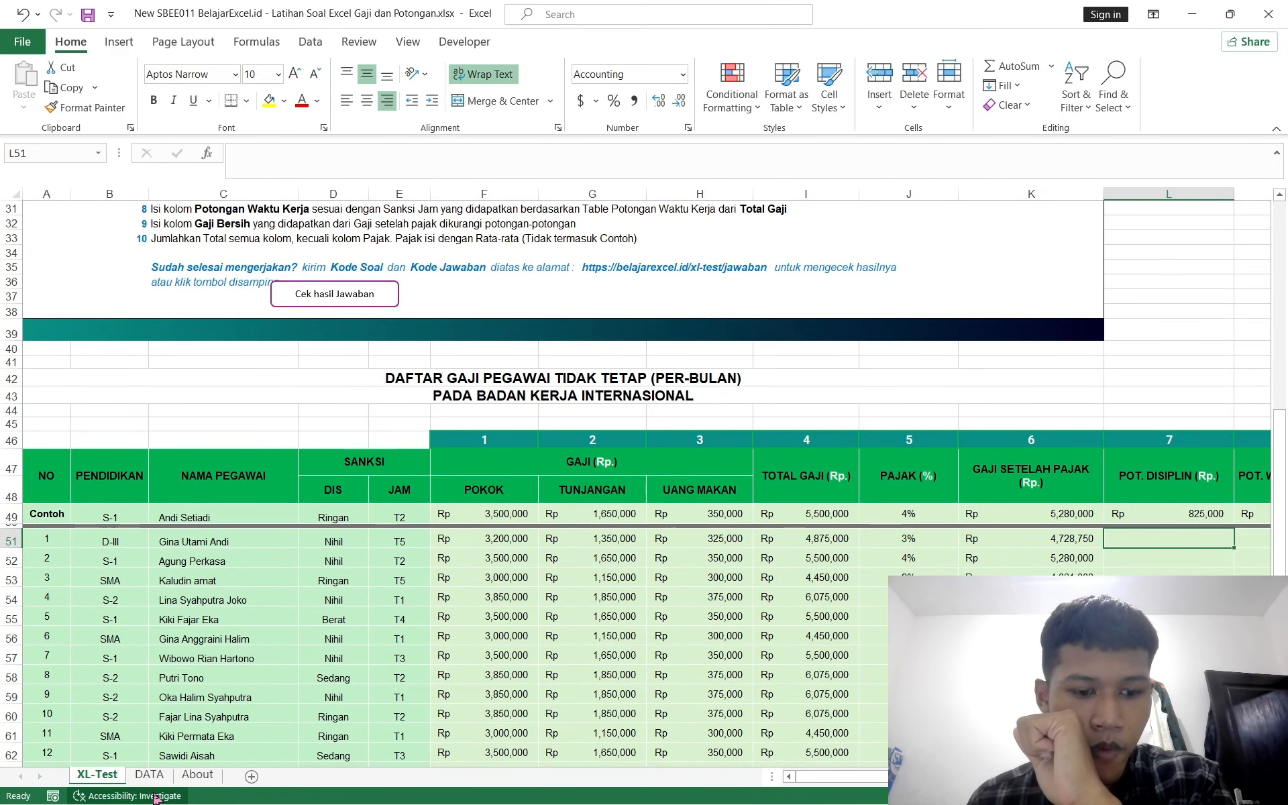
pyautogui.click(148, 774)
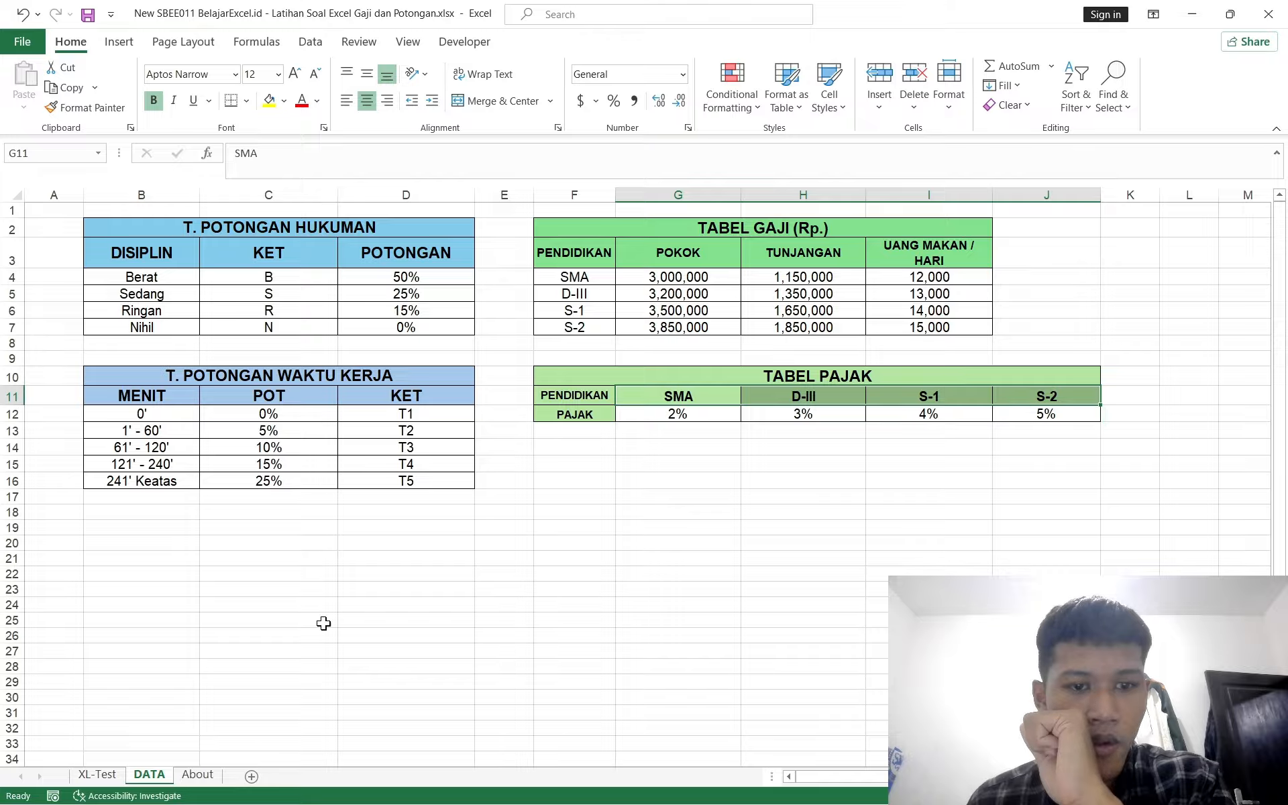
# Step: Start a VLOOKUP formula in L51 on the XL-Test sheet, using D51 with its column locked as the lookup value
pyautogui.click(104, 778)
pyautogui.hscroll(3, 821, 508)
pyautogui.write('=')
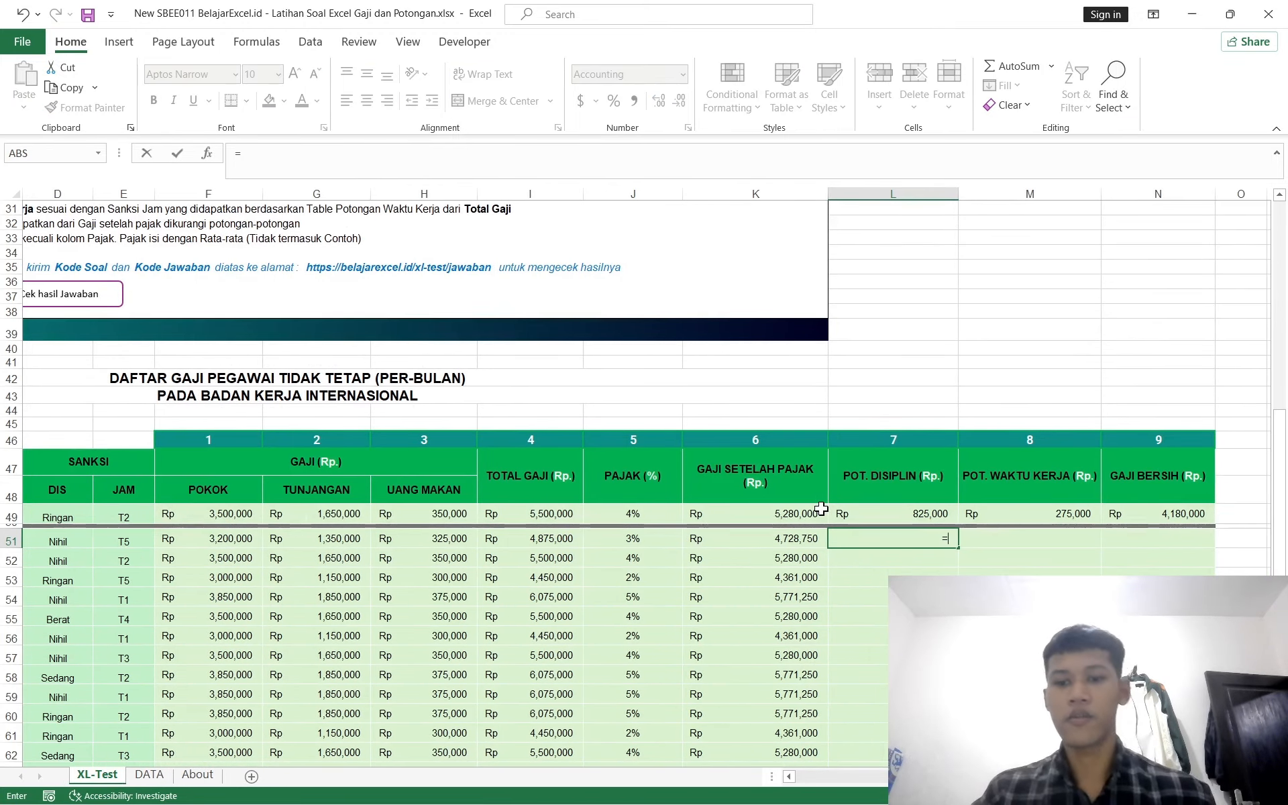
pyautogui.write('voll')
pyautogui.press('BackSpace')
pyautogui.press('BackSpace')
pyautogui.press('BackSpace')
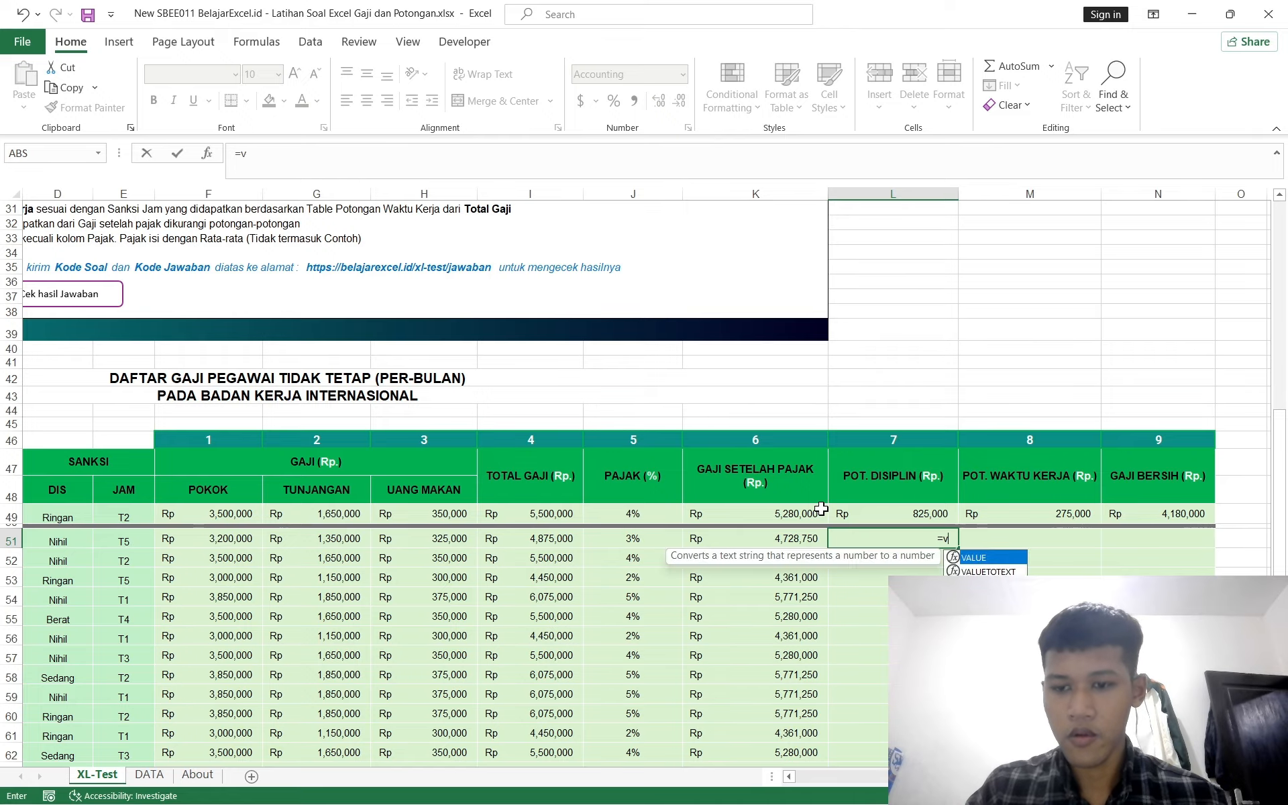
pyautogui.write('looku')
pyautogui.press('Tab')
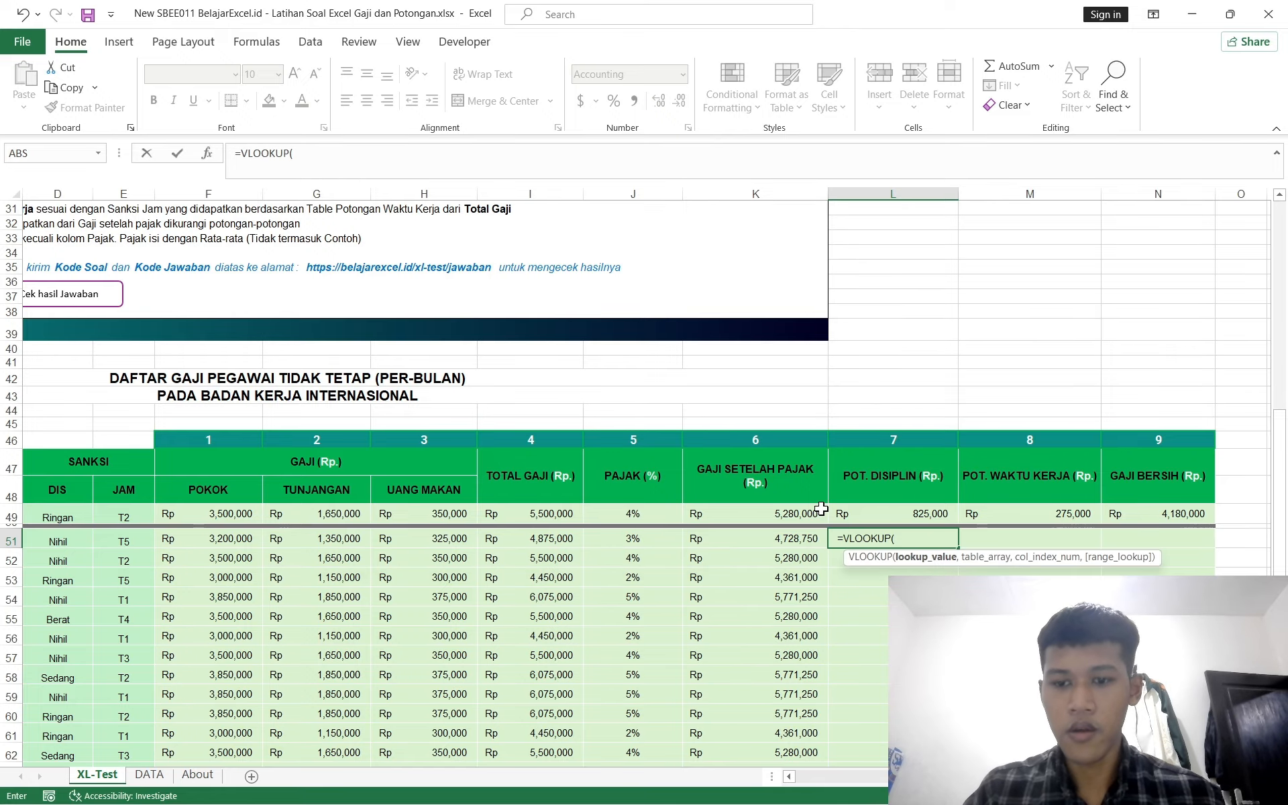
pyautogui.hscroll(-3, 537, 575)
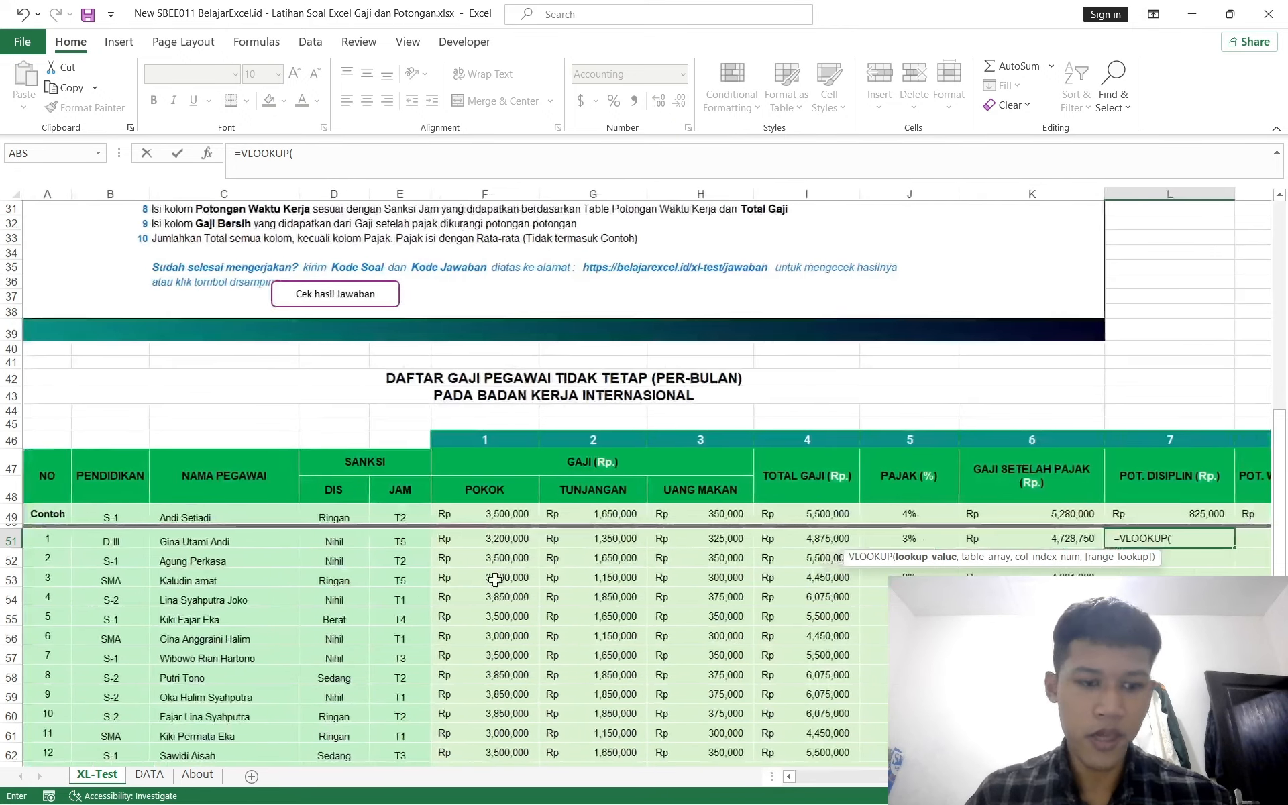
pyautogui.click(340, 545)
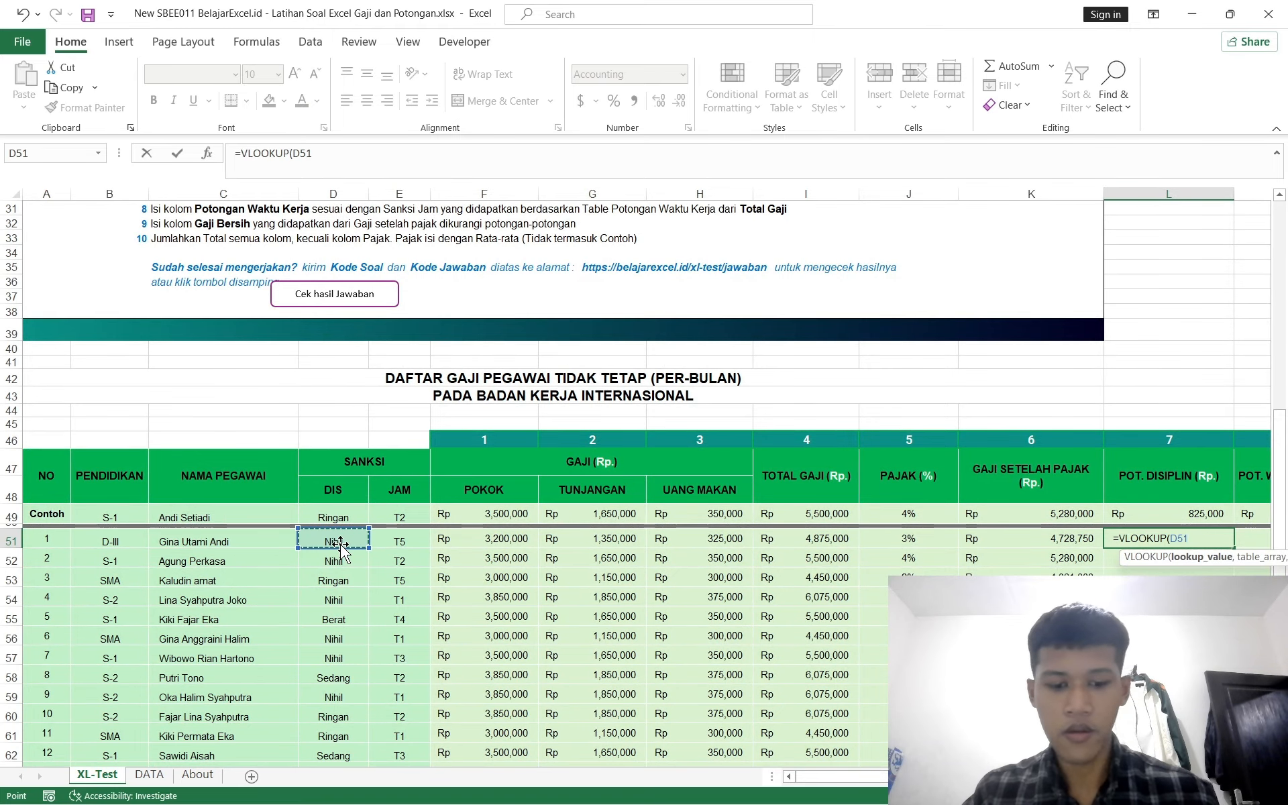
pyautogui.press('F4')
pyautogui.press('F4')
pyautogui.press('F4')
pyautogui.write(',')
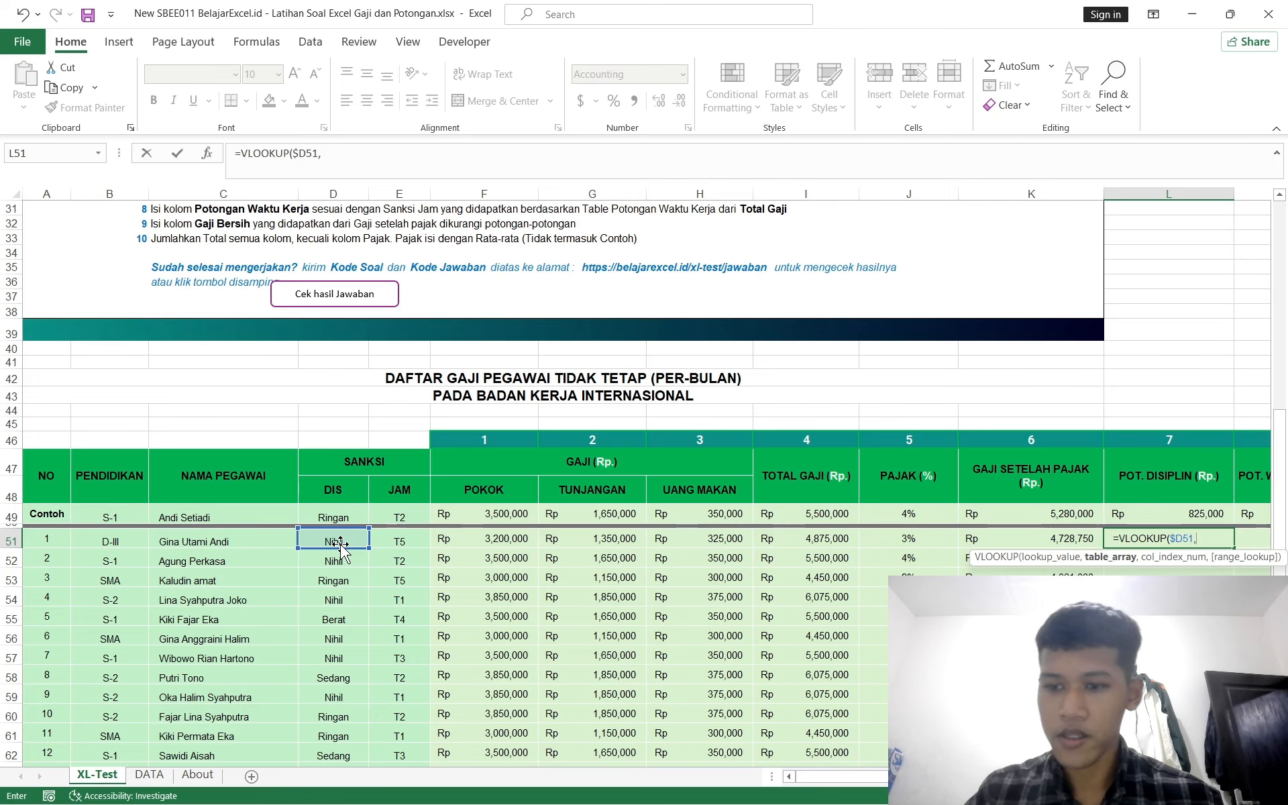
# Step: Complete the L51 formula with the DATA sheet range $B$4:$D$7, column 3, exact match, multiplied by $I51
pyautogui.click(147, 777)
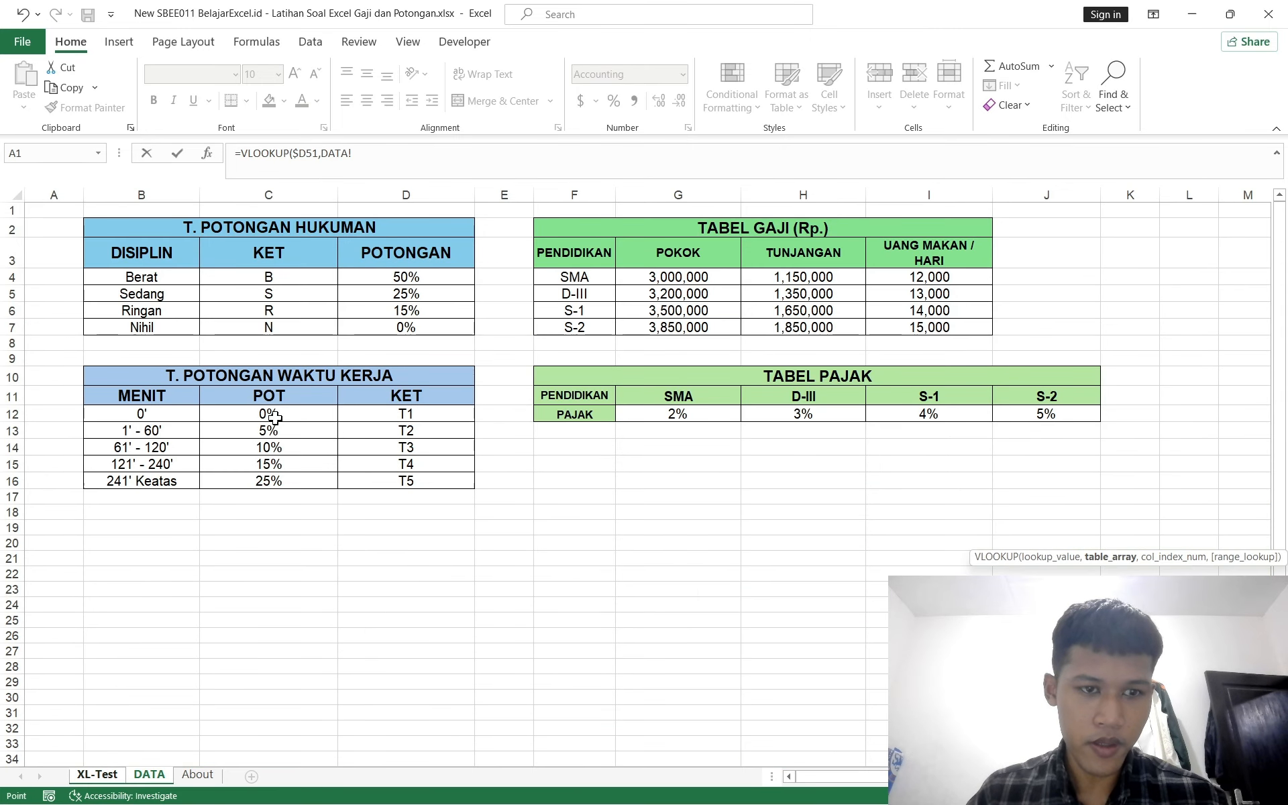
pyautogui.moveTo(128, 274); pyautogui.dragTo(409, 326)
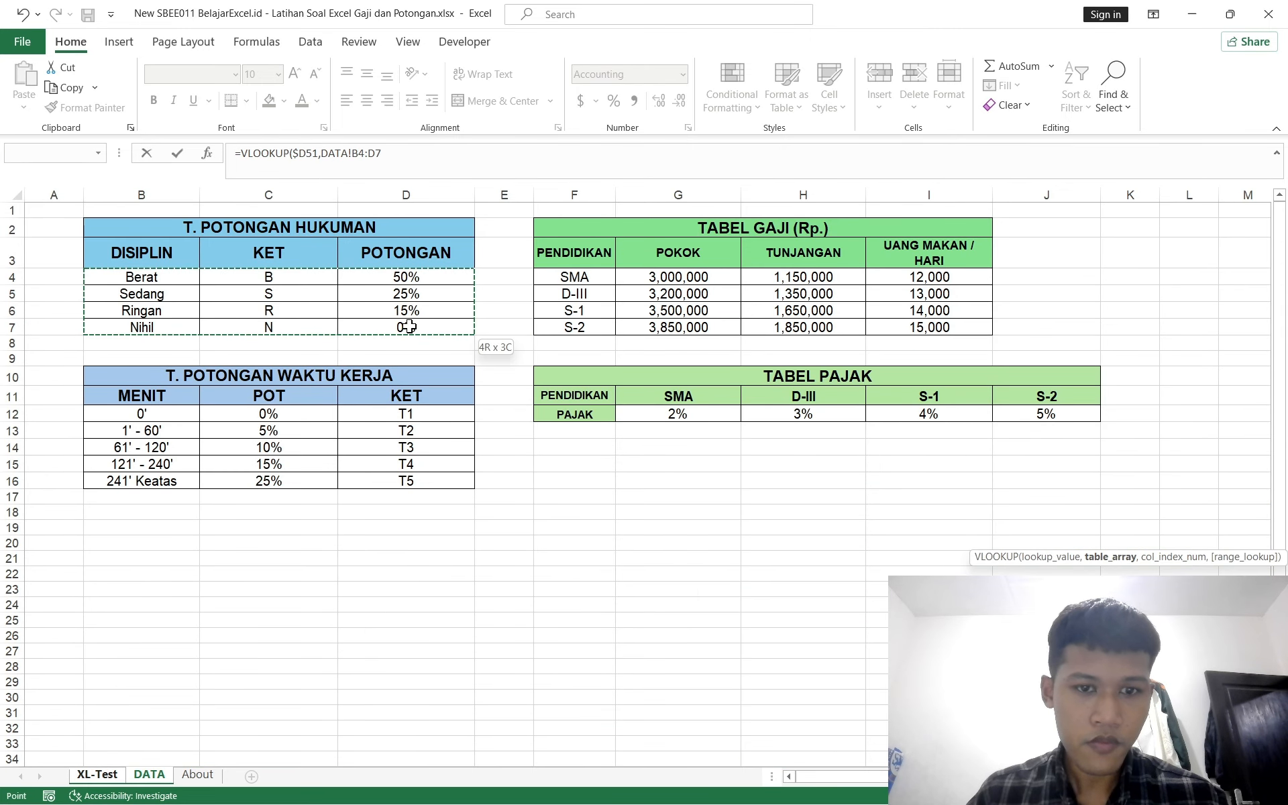
pyautogui.press('F4')
pyautogui.write(',')
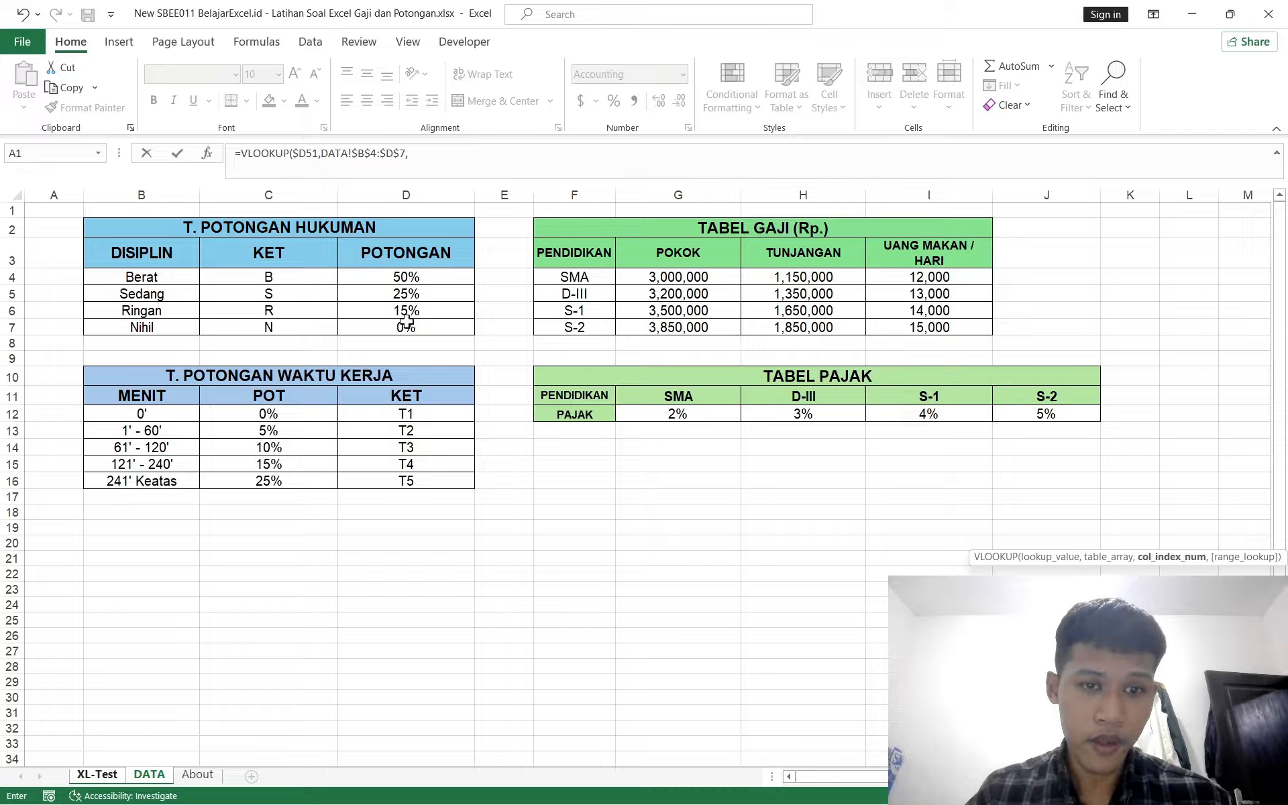
pyautogui.write('3,')
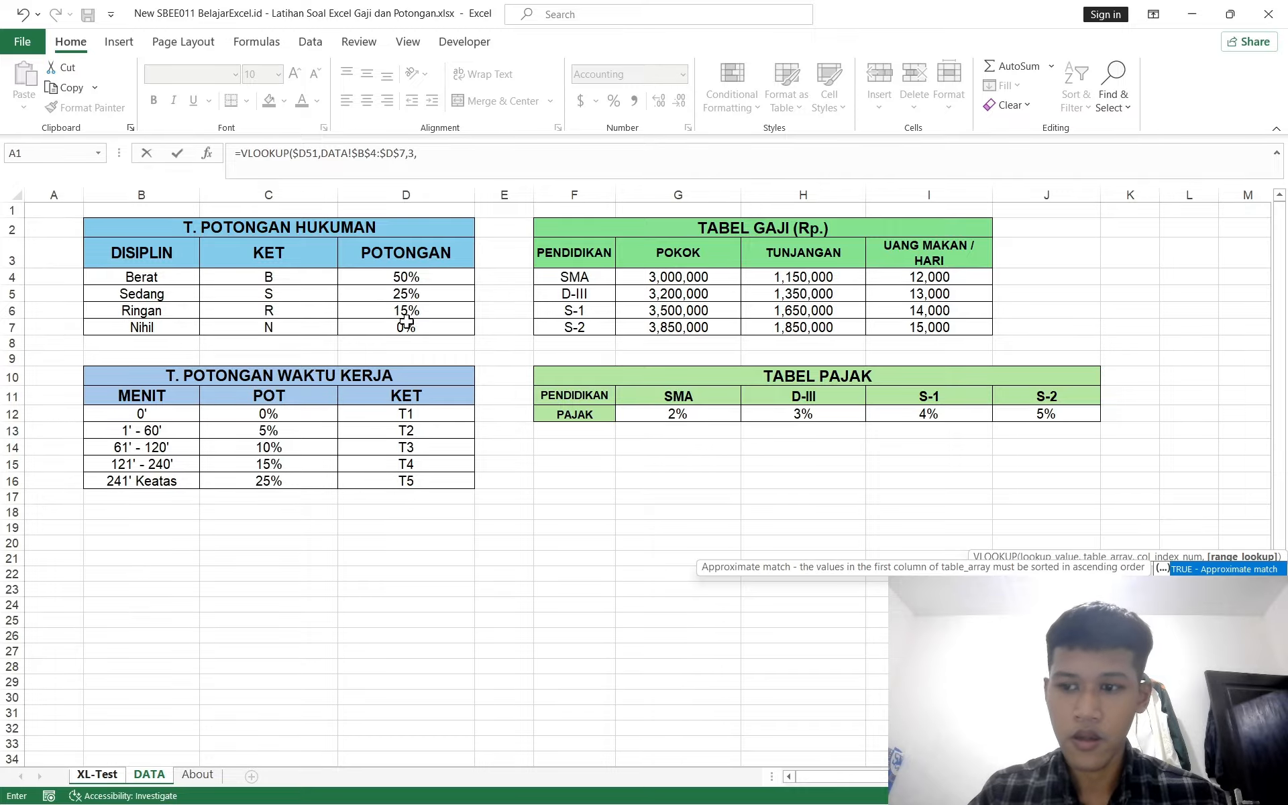
pyautogui.write('0)')
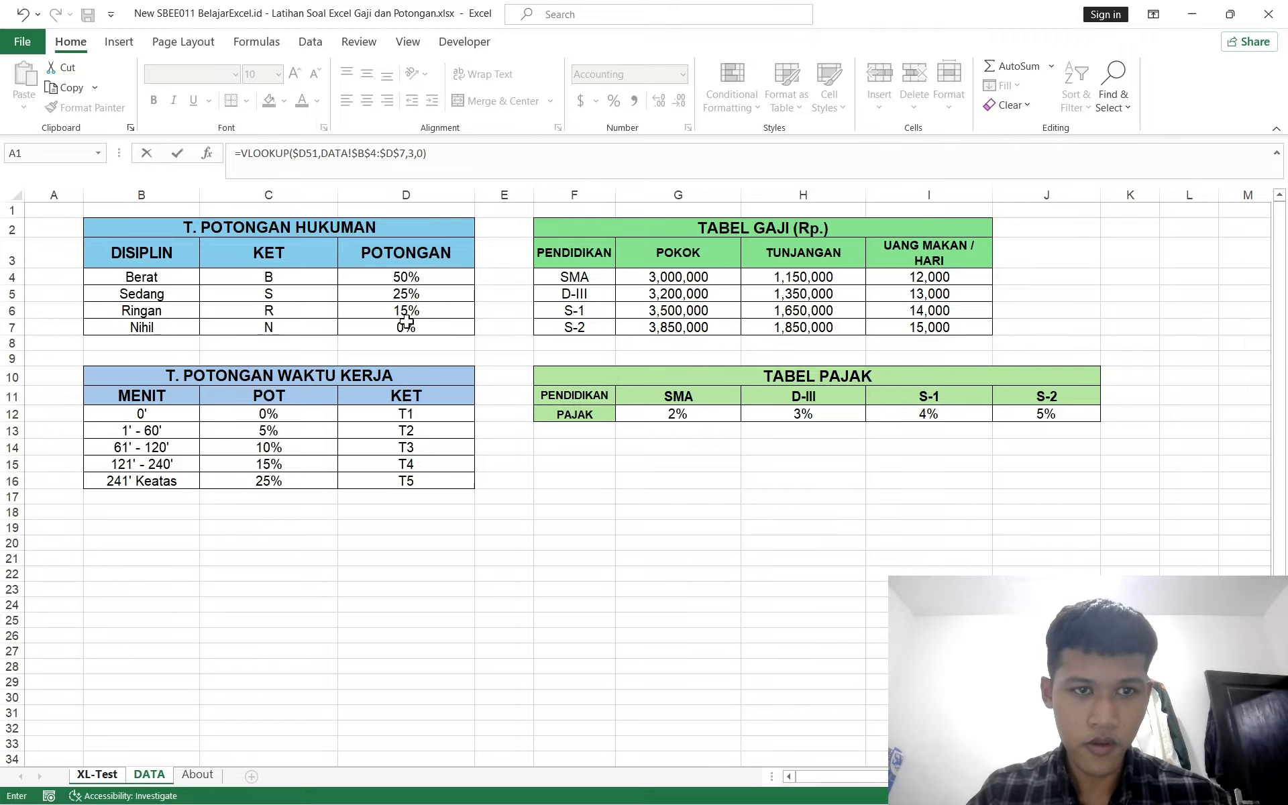
pyautogui.write('*')
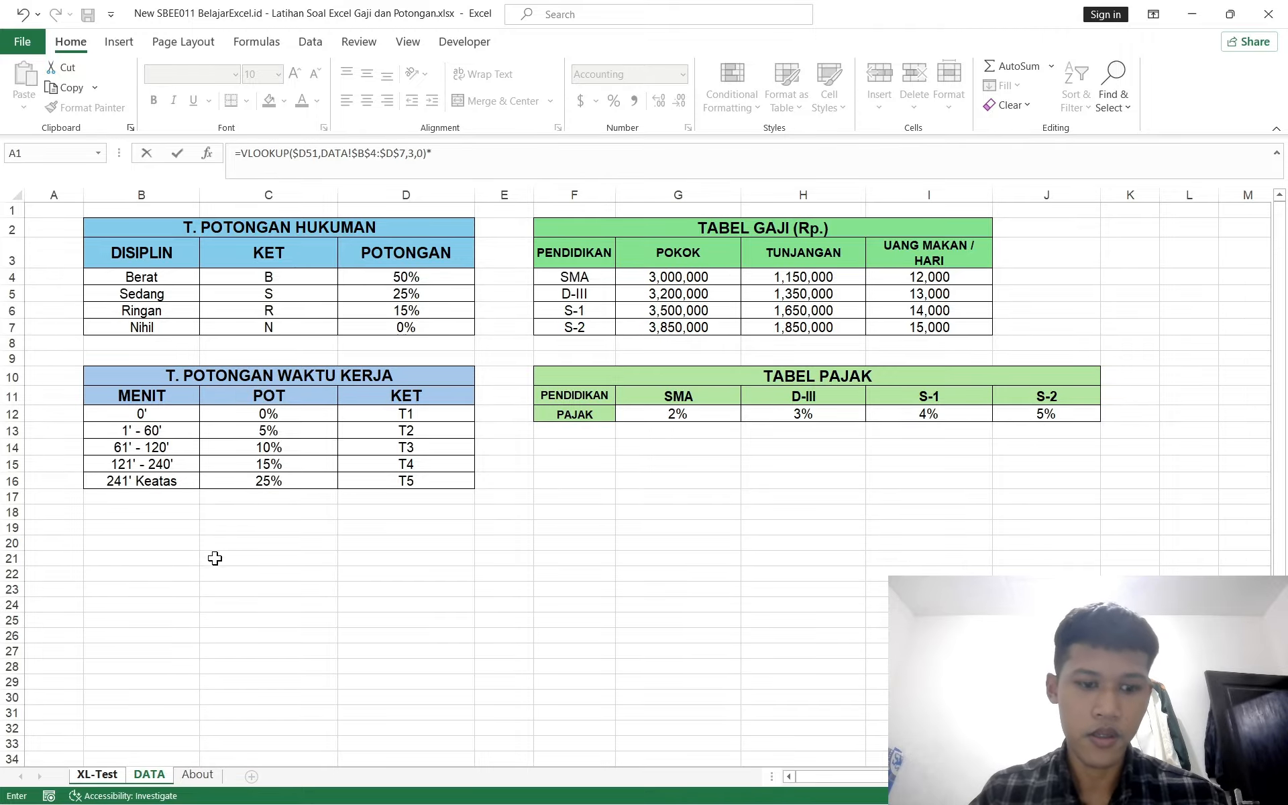
pyautogui.click(94, 774)
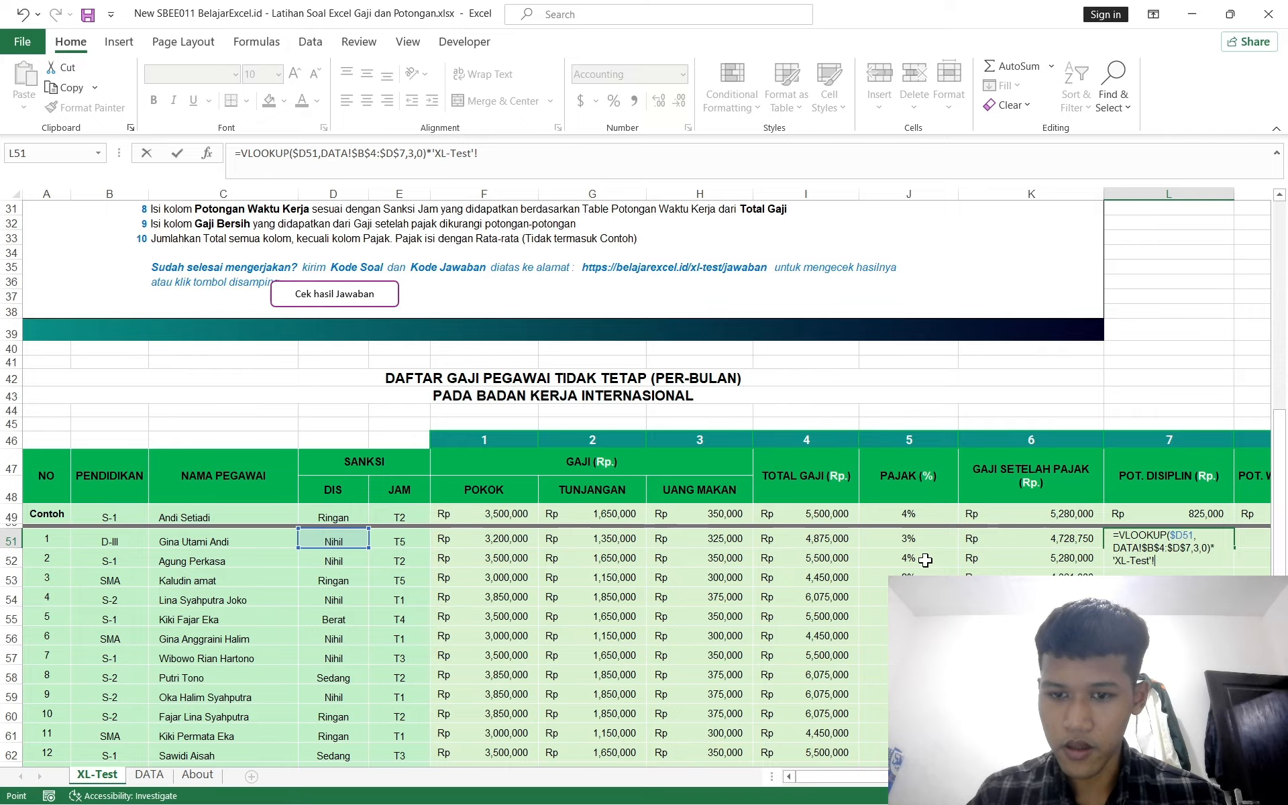
pyautogui.click(821, 542)
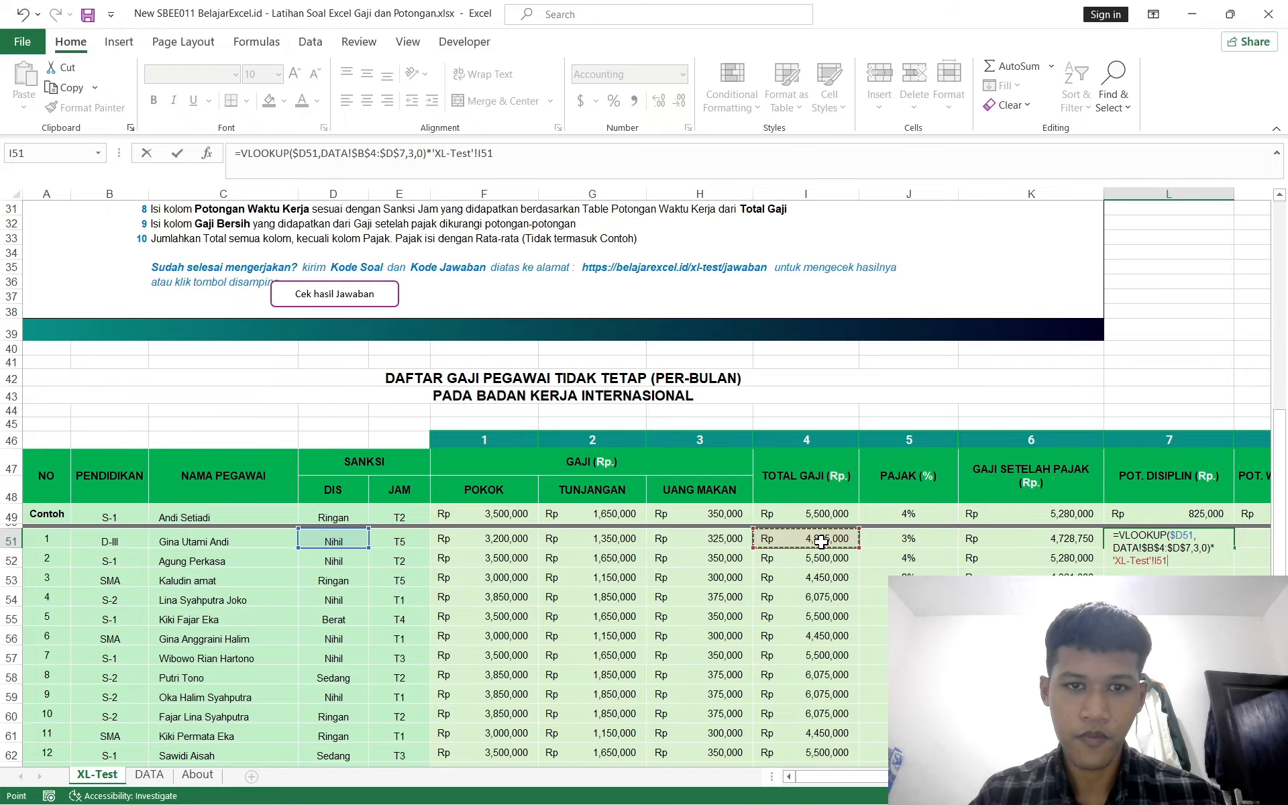
pyautogui.press('F4')
pyautogui.press('F4')
pyautogui.press('F4')
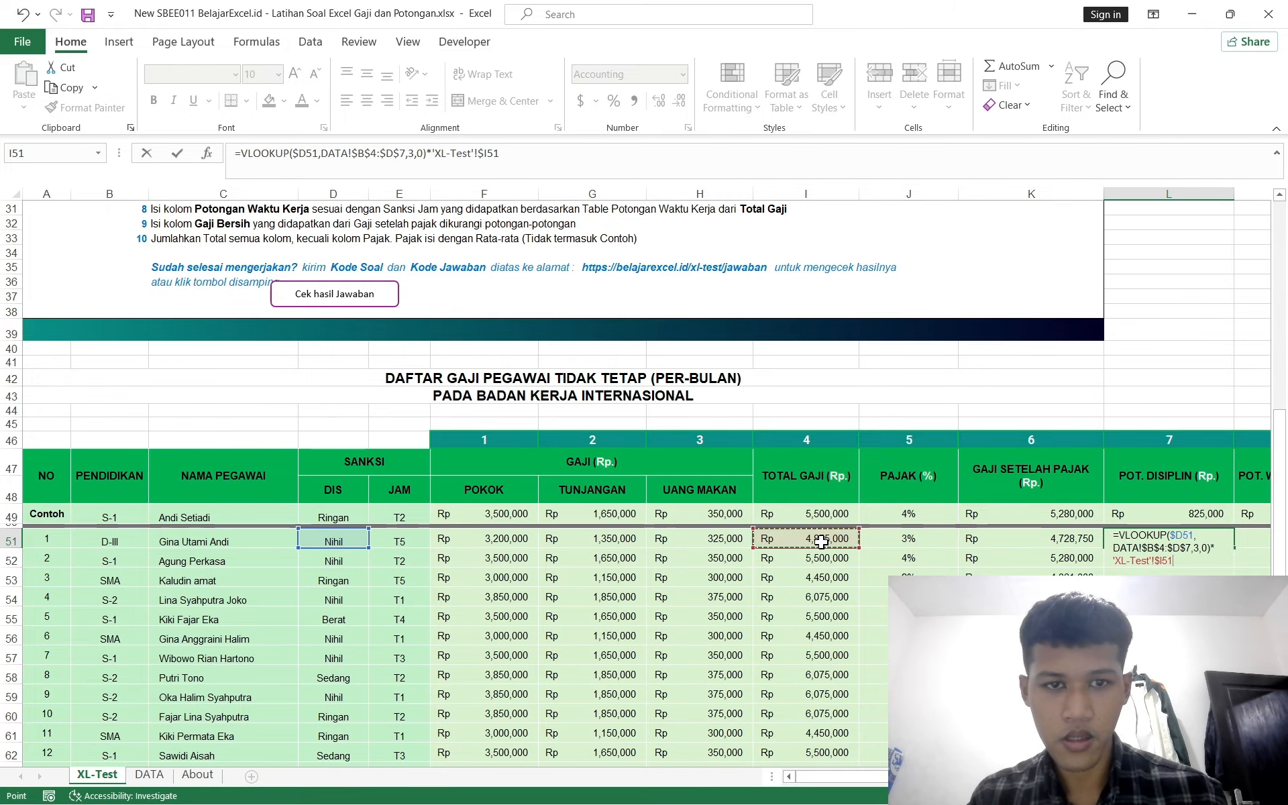
pyautogui.press('Return')
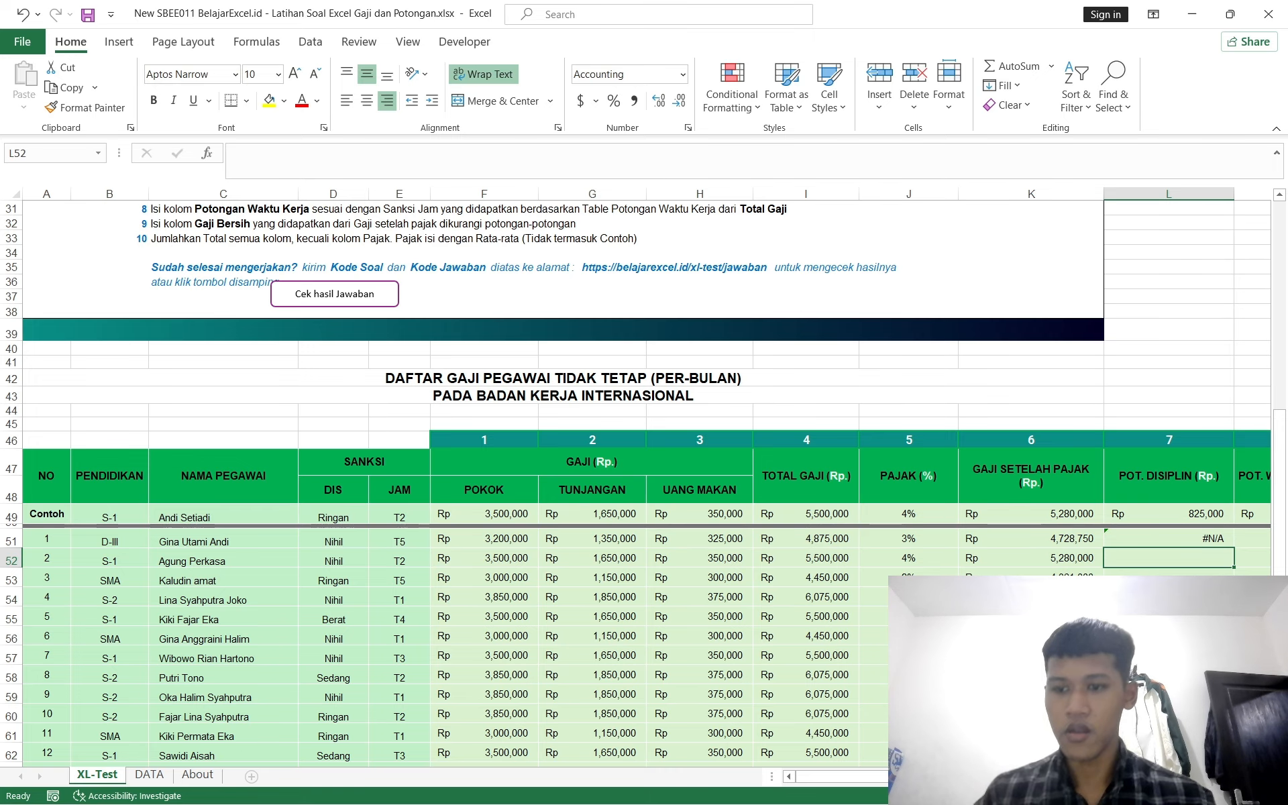
# Step: Review the POT. DISIPLIN formula in L51 against the DIS values in column D
pyautogui.hscroll(1, 821, 542)
pyautogui.hscroll(-1, 678, 601)
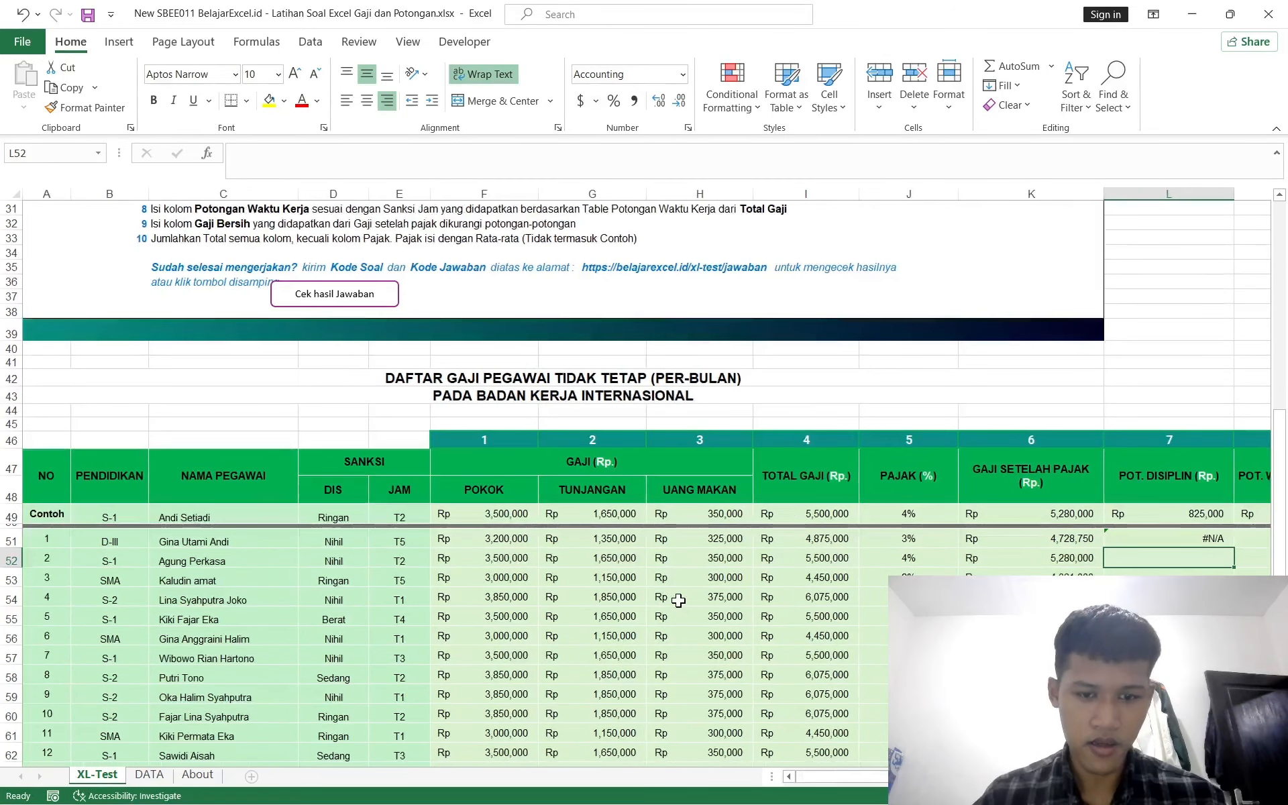
pyautogui.hscroll(1, 491, 572)
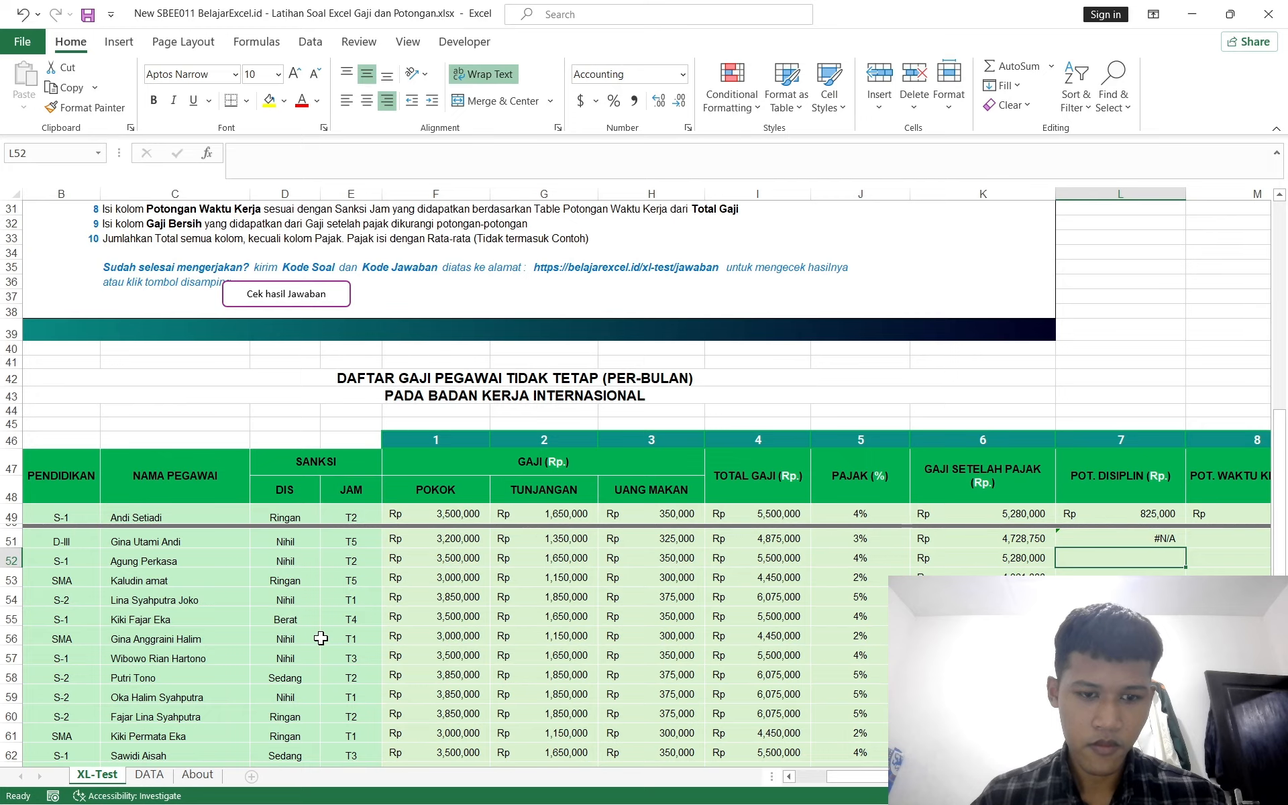
pyautogui.hscroll(1, 320, 638)
pyautogui.hscroll(-1, 320, 637)
pyautogui.click(149, 775)
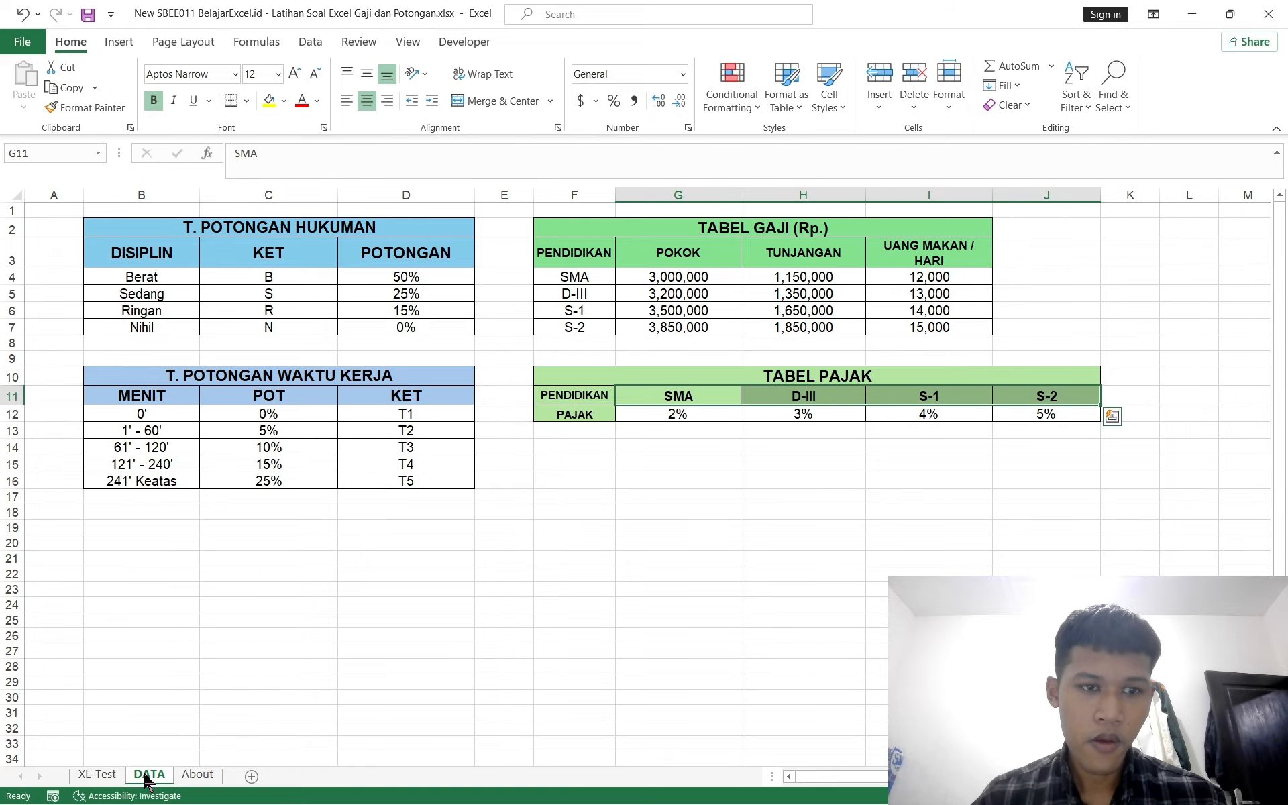
pyautogui.click(101, 778)
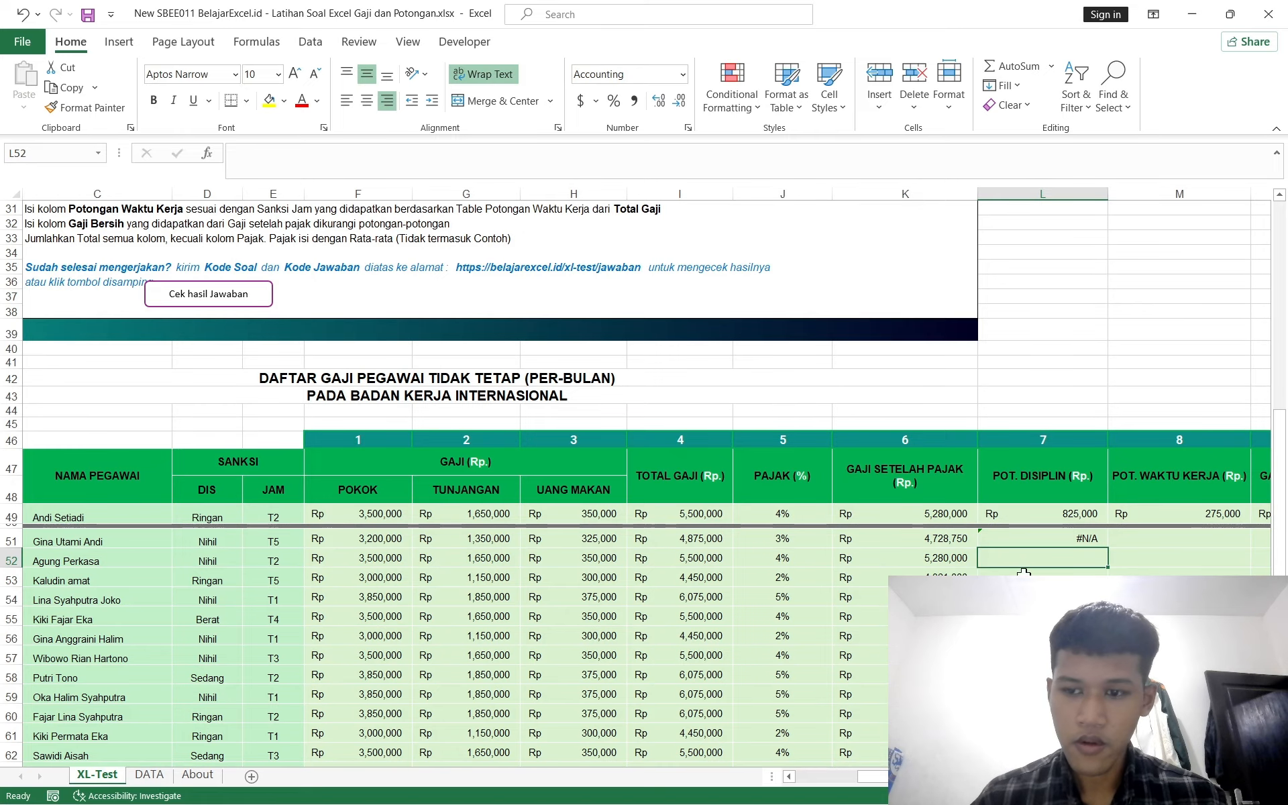
pyautogui.click(1007, 537)
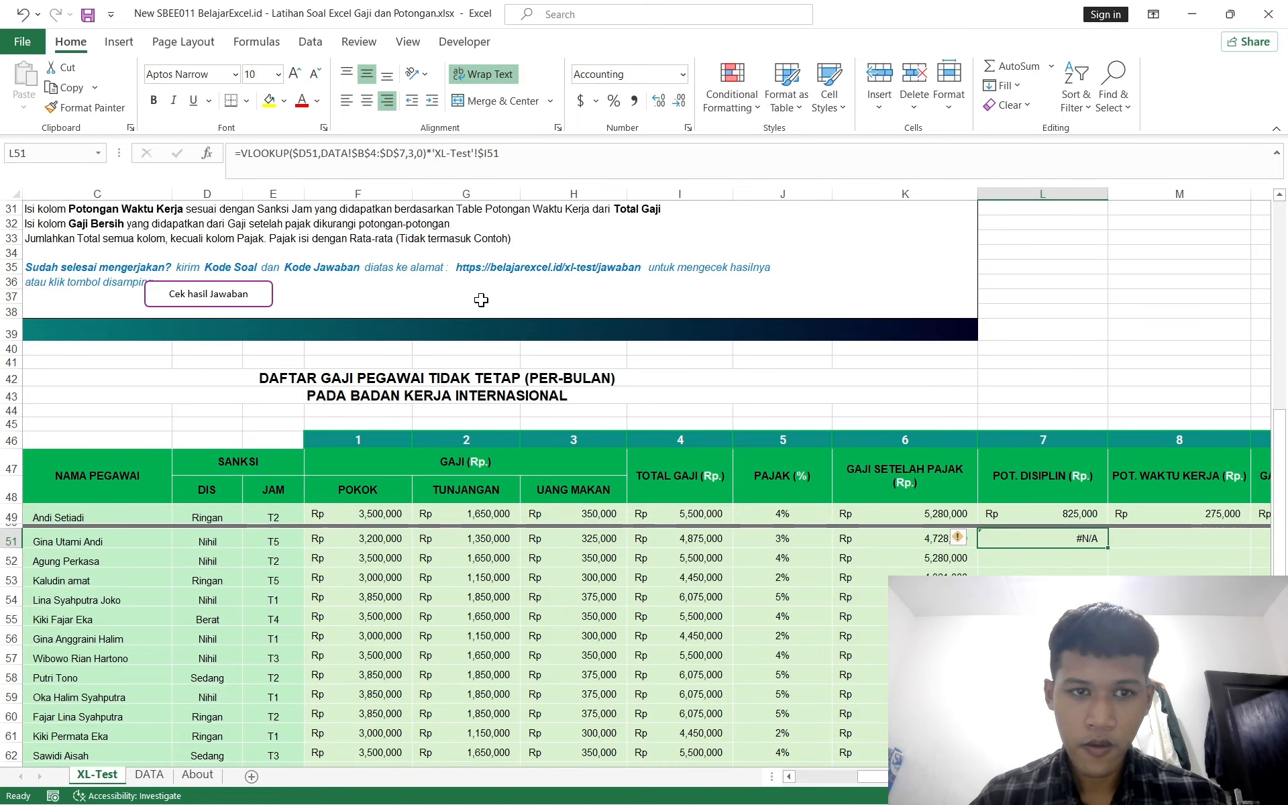
pyautogui.click(369, 161)
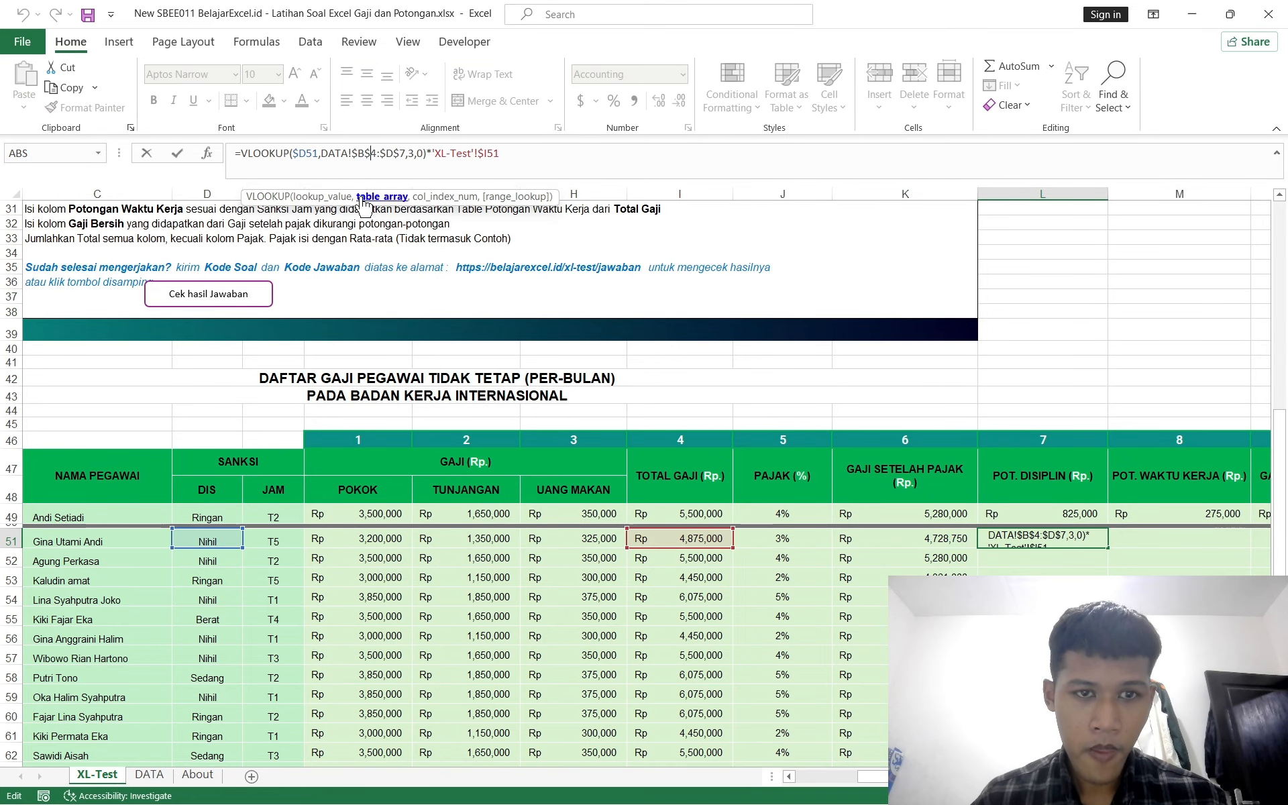
# Step: Compare the DATA sheet's T. POTONGAN HUKUMAN table with the SANKSI DIS column and L51 formula
pyautogui.click(149, 774)
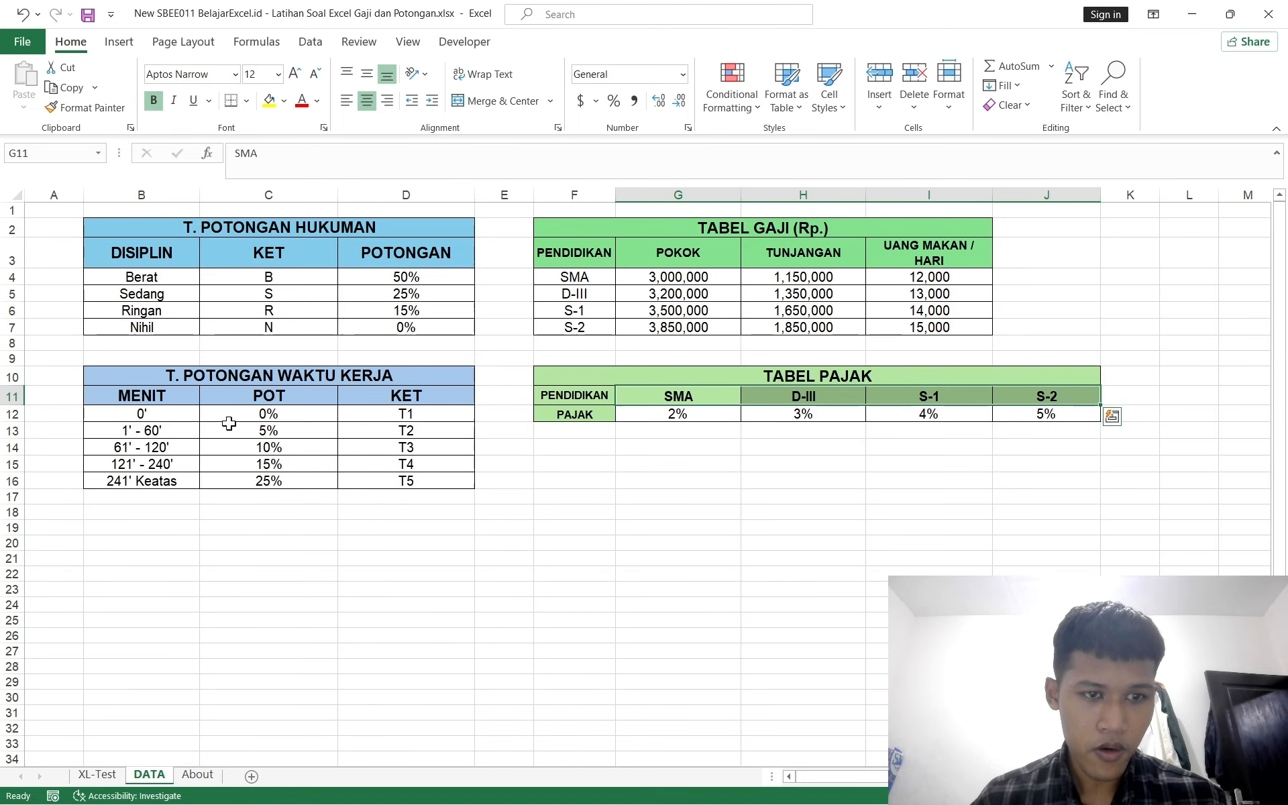
pyautogui.click(125, 285)
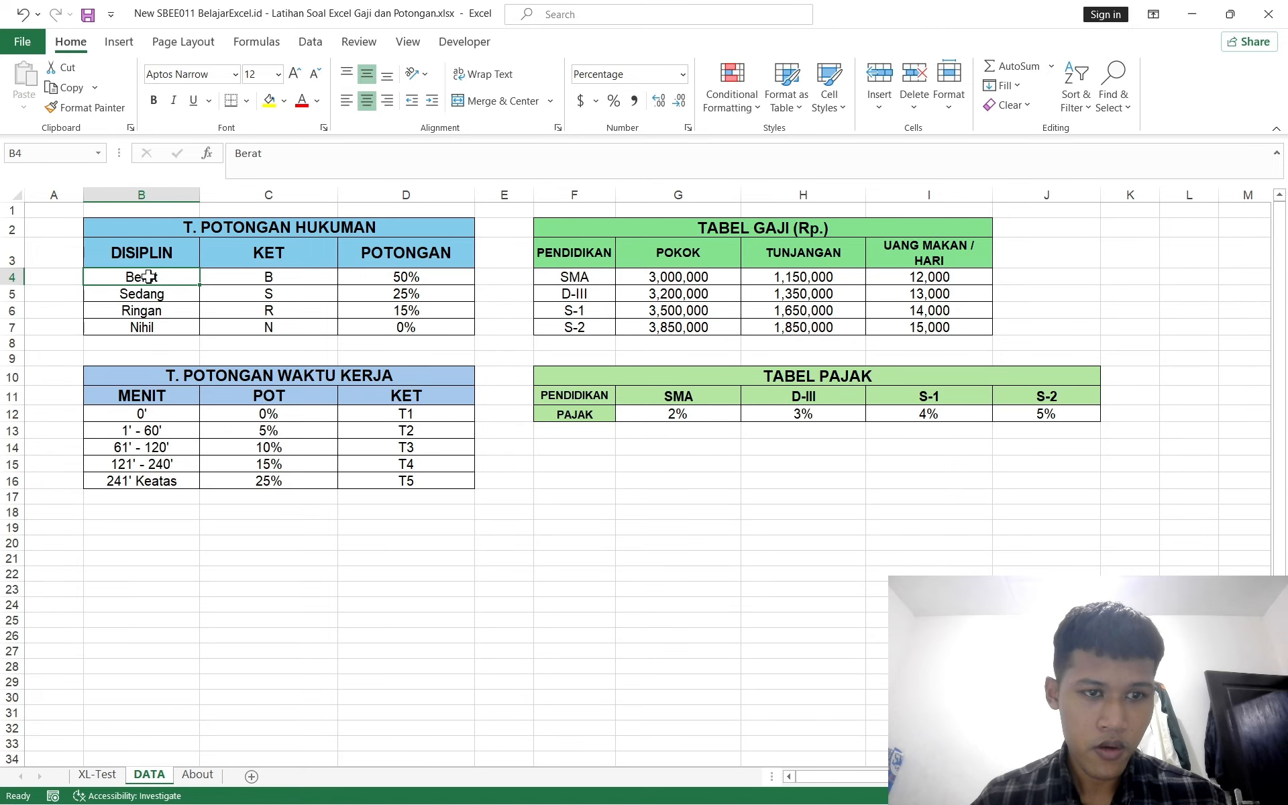
pyautogui.moveTo(148, 276); pyautogui.dragTo(380, 332)
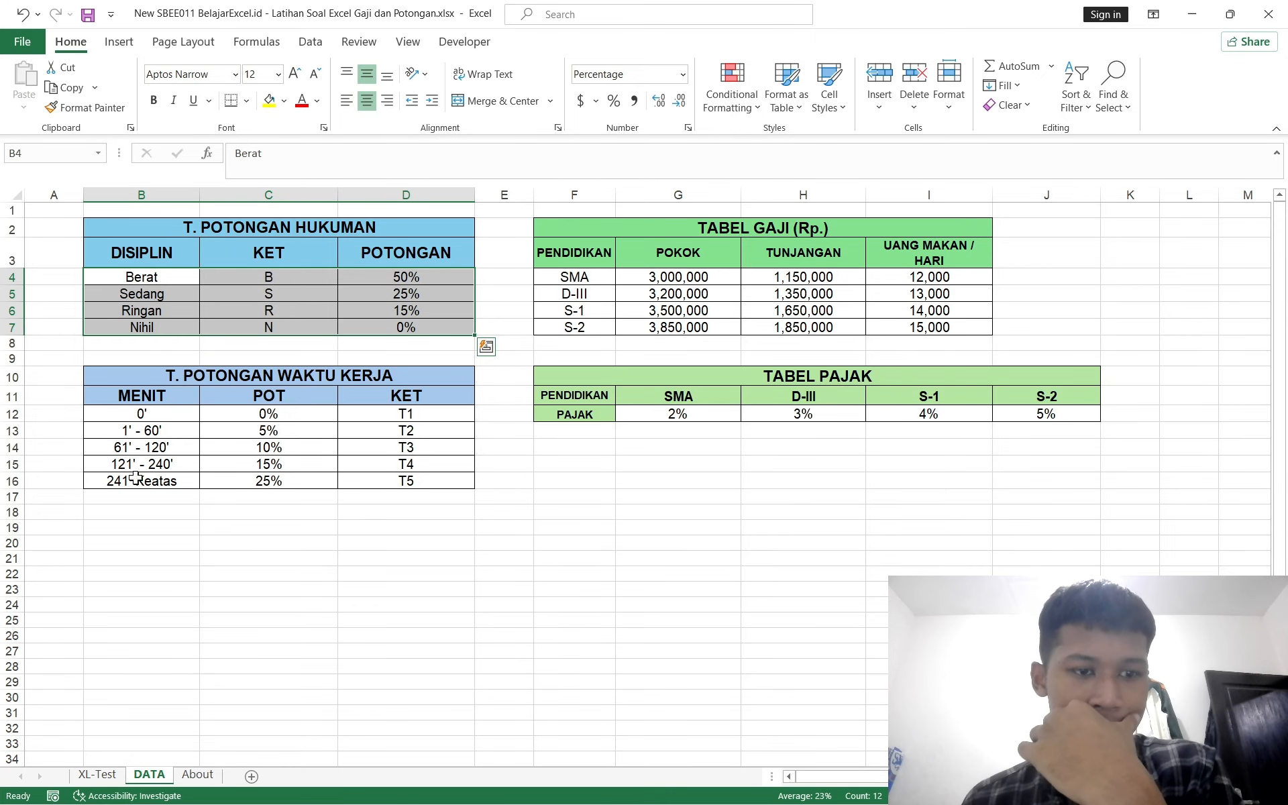
pyautogui.click(97, 775)
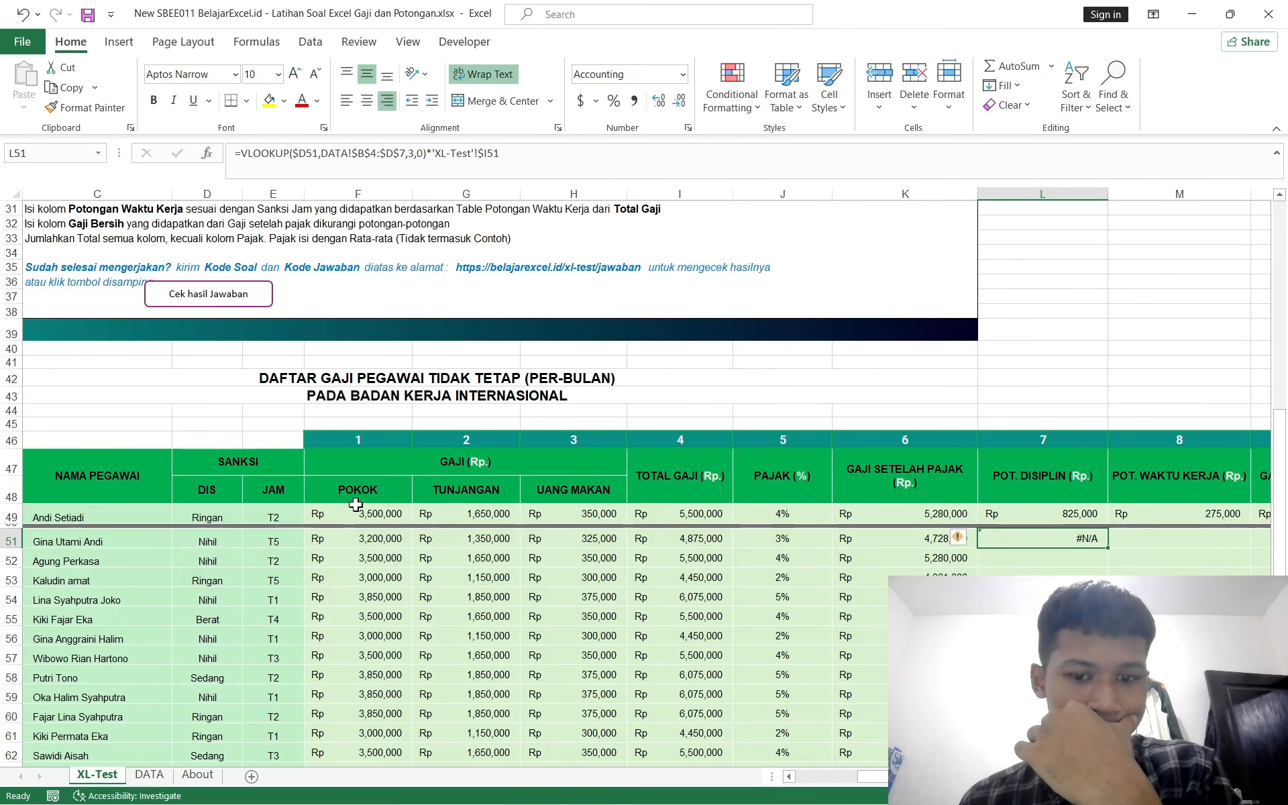
pyautogui.scroll(1, 356, 504)
pyautogui.hscroll(-2, 355, 505)
pyautogui.scroll(1, 356, 504)
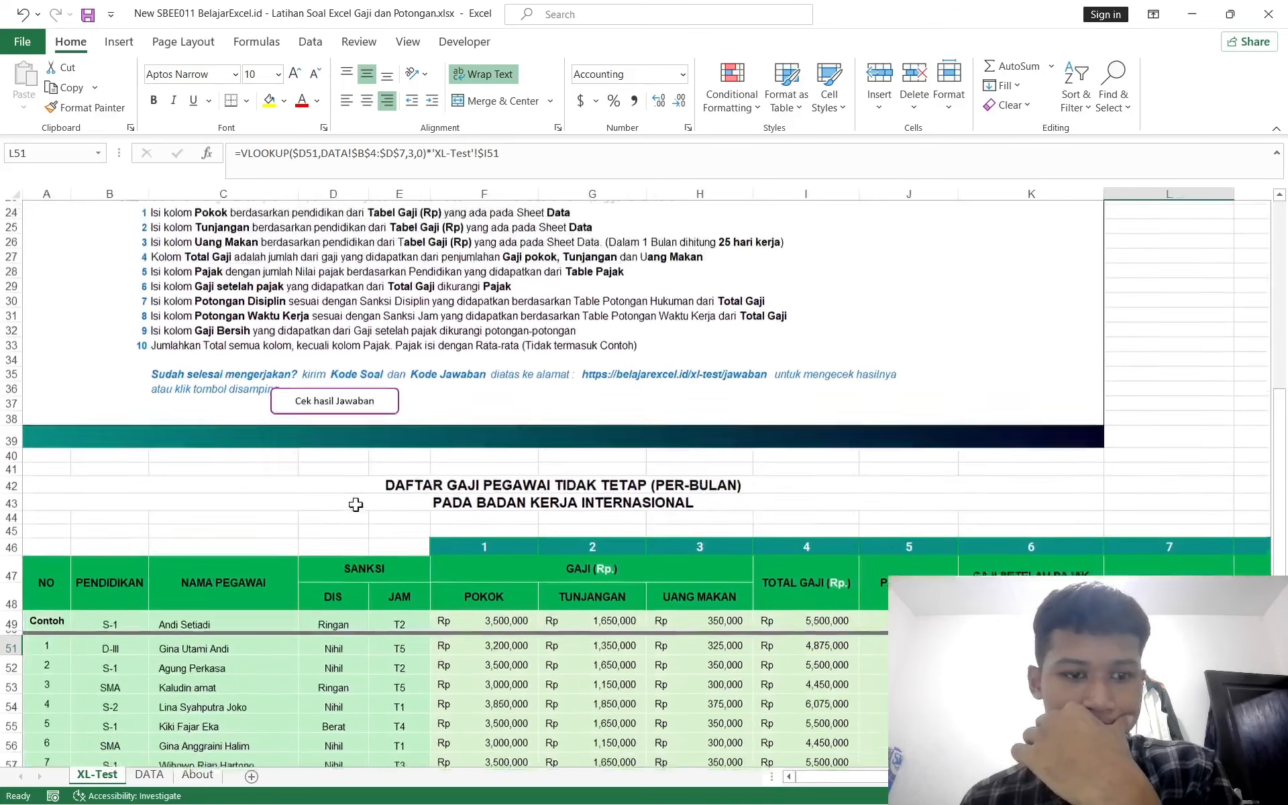
pyautogui.scroll(-2, 356, 504)
pyautogui.scroll(-1, 356, 505)
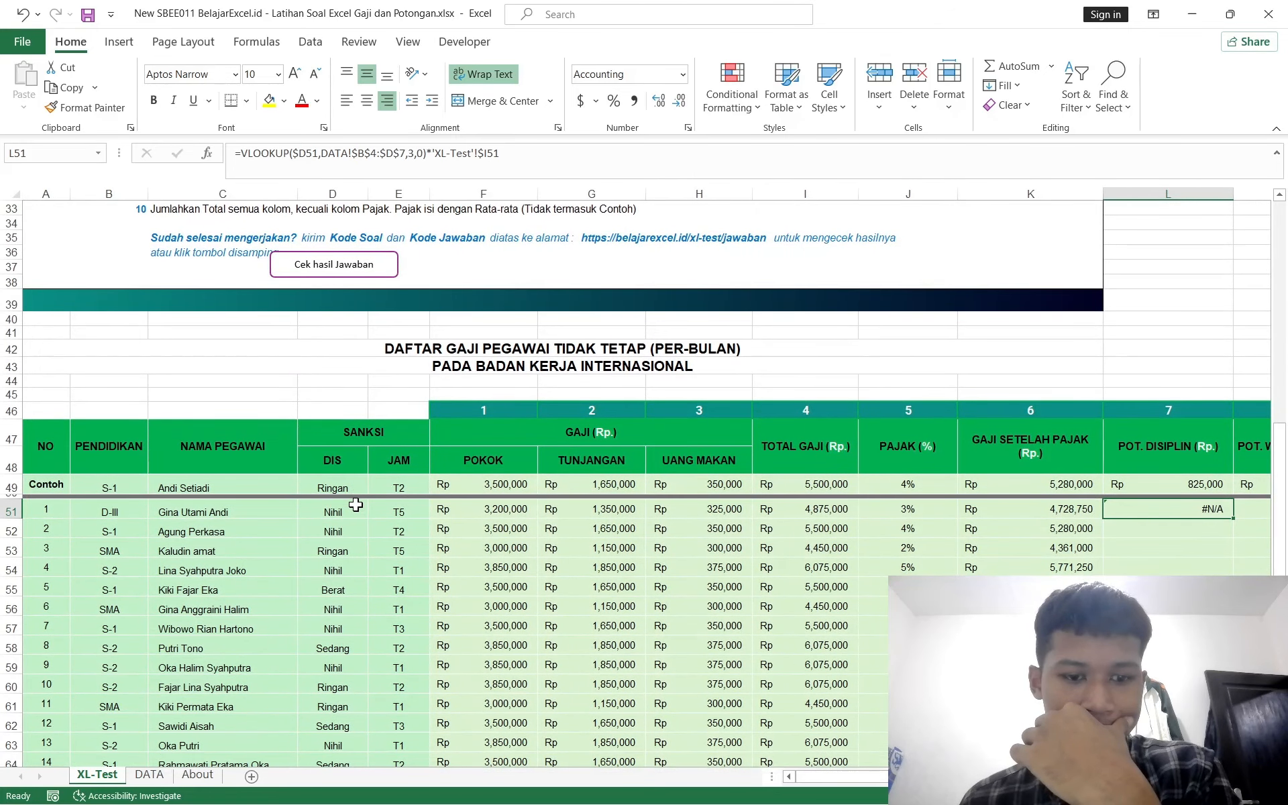
pyautogui.click(142, 778)
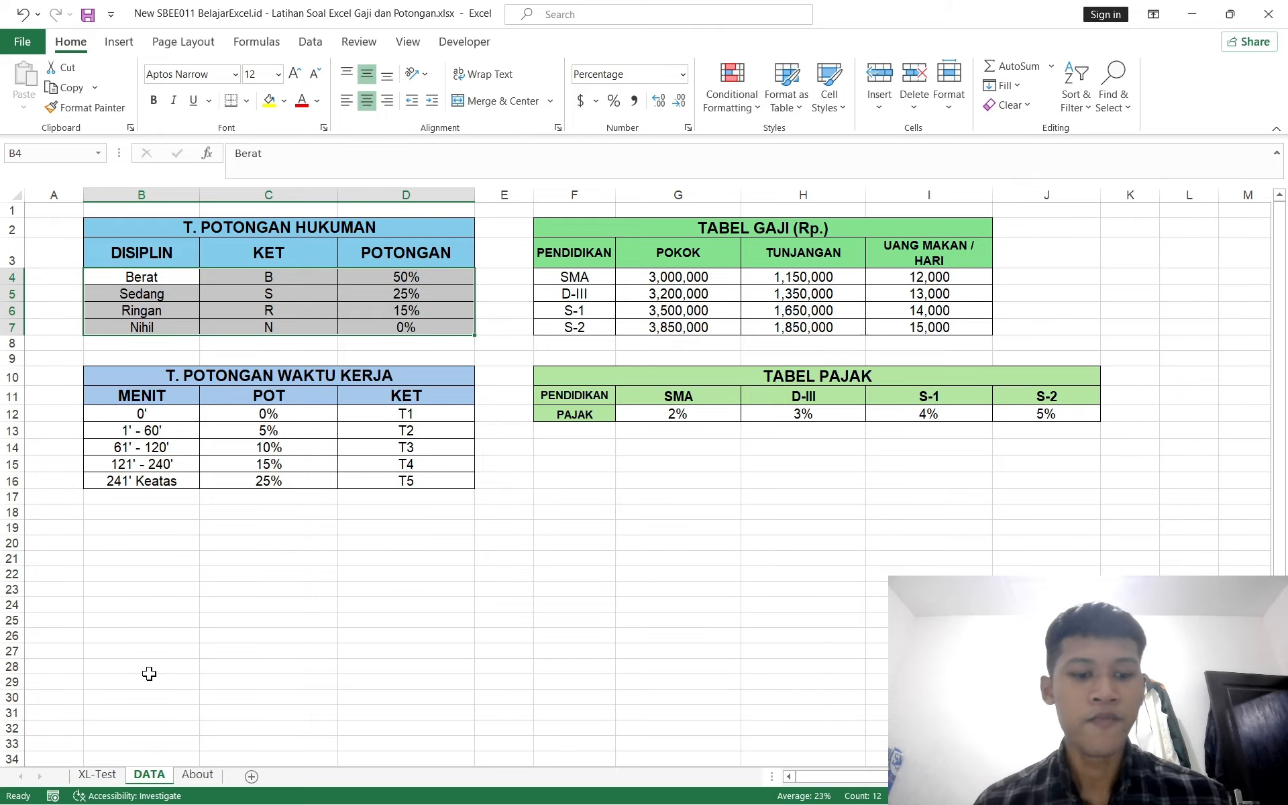
pyautogui.click(106, 777)
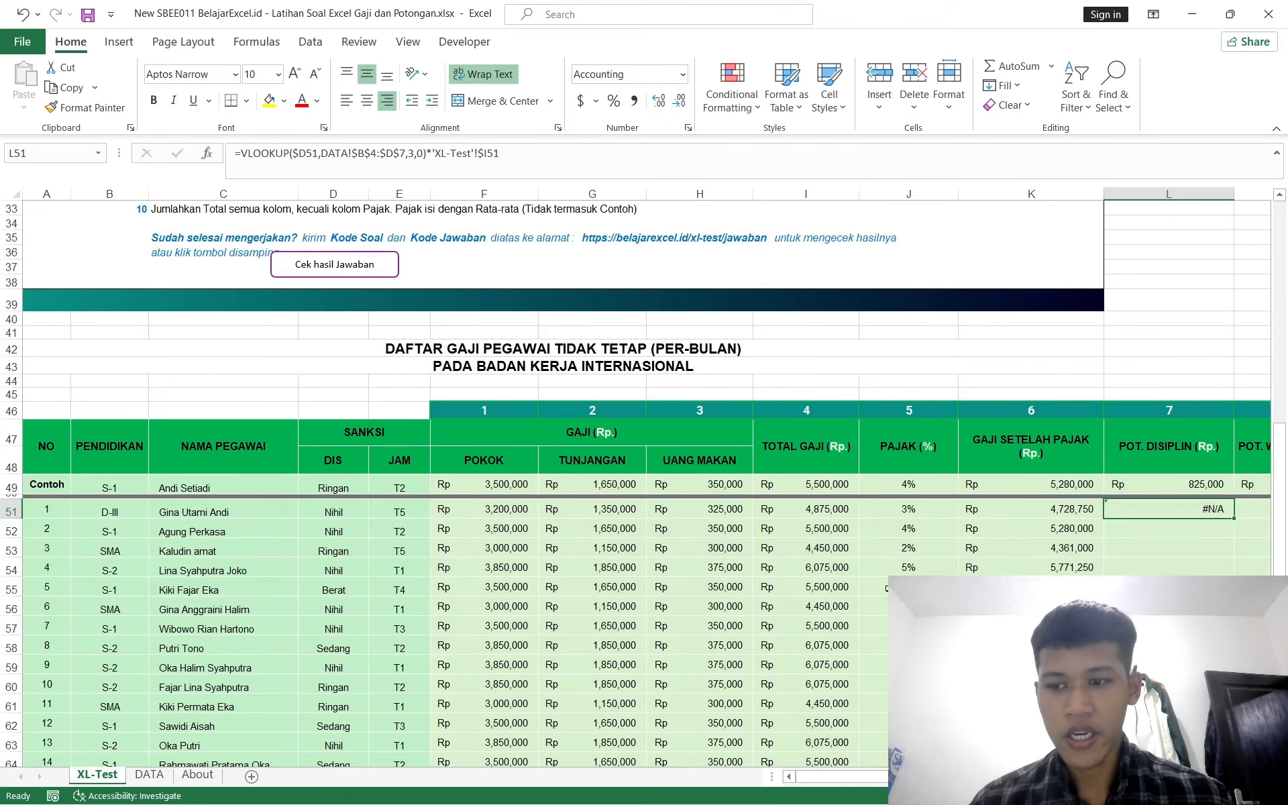
pyautogui.hscroll(3, 1083, 508)
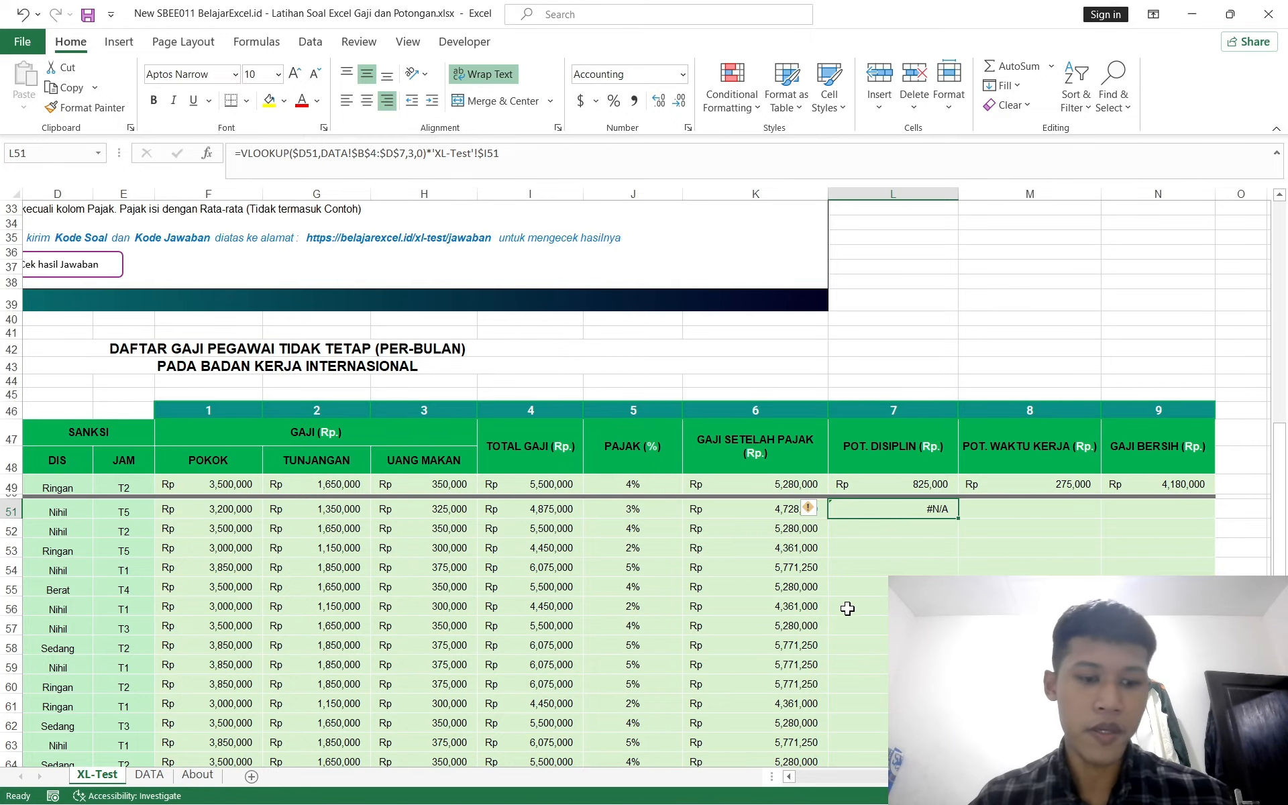
pyautogui.click(149, 777)
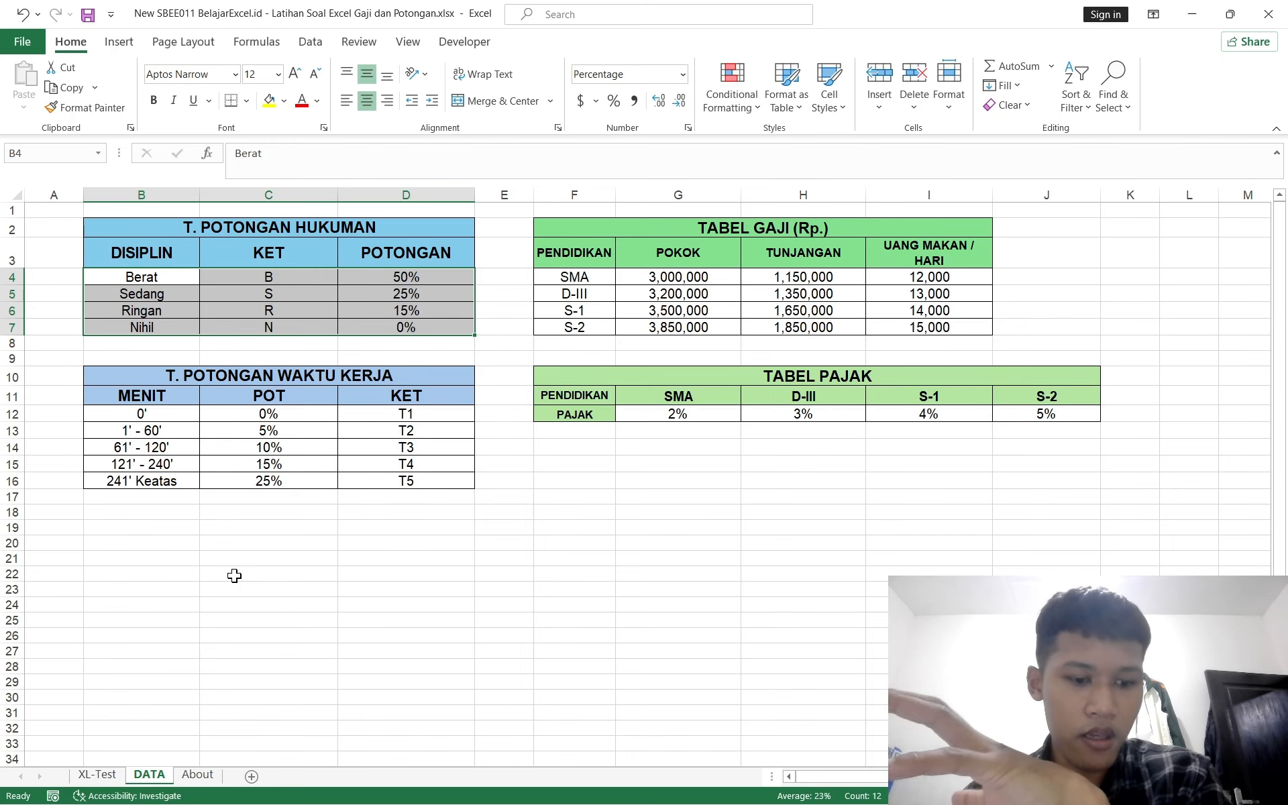
pyautogui.click(105, 775)
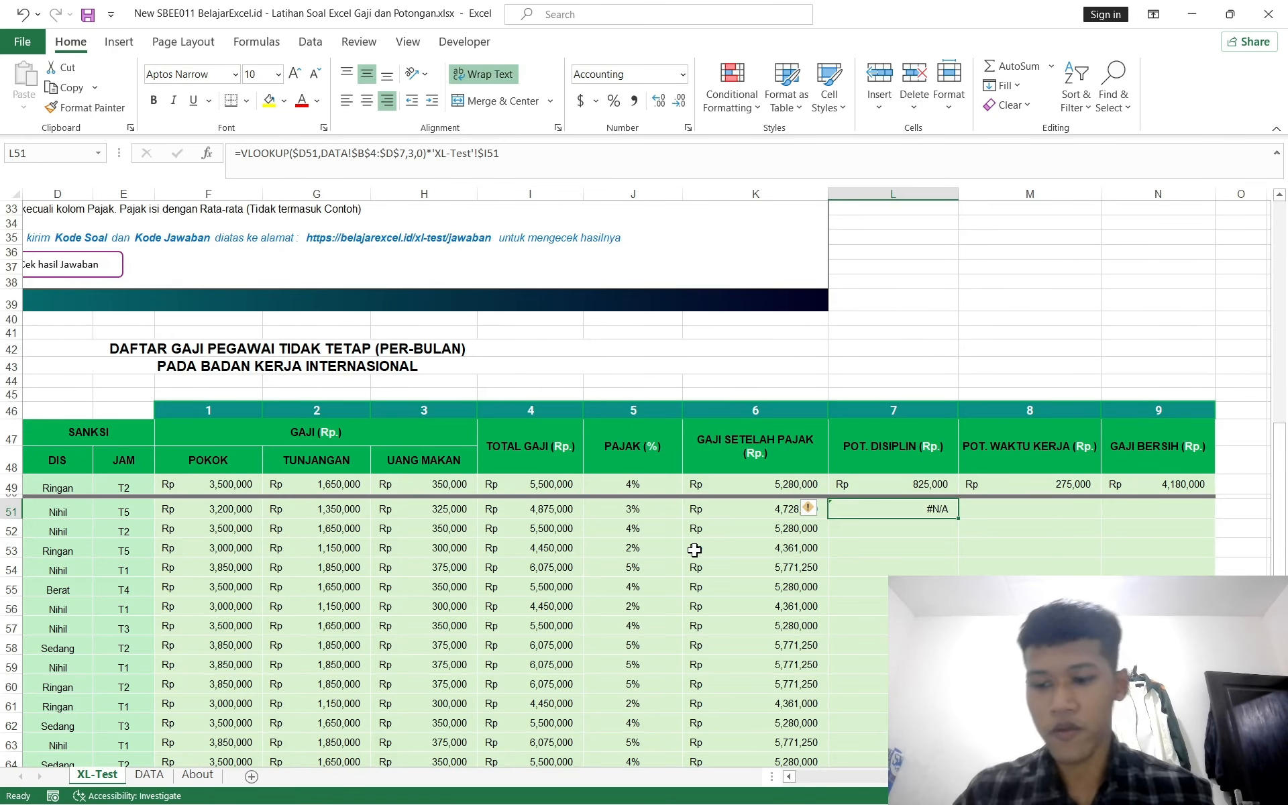
# Step: Replace the L51 formula with an INDEX formula using DATA!$D$4:$D$7 as the array and begin a nested MATCH
pyautogui.press('Delete')
pyautogui.write('=')
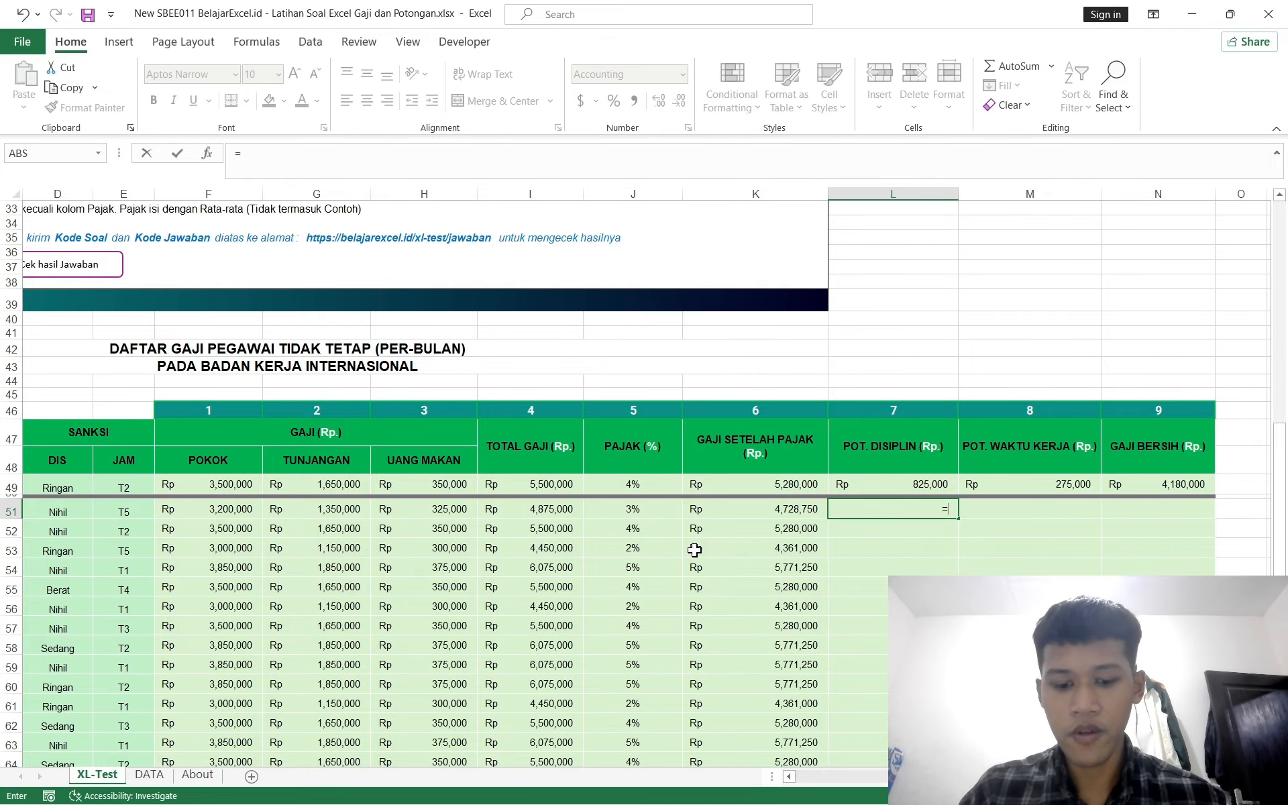
pyautogui.write('index')
pyautogui.press('Tab')
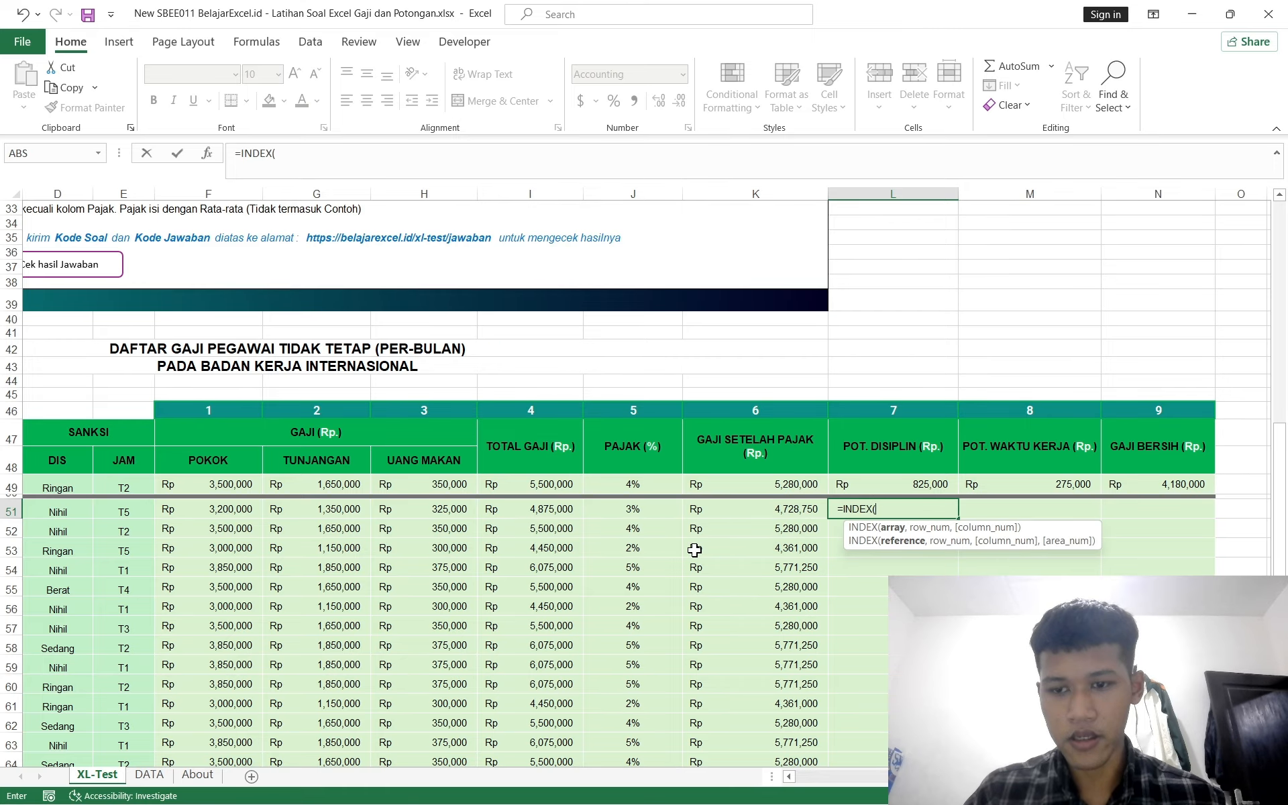
pyautogui.click(149, 774)
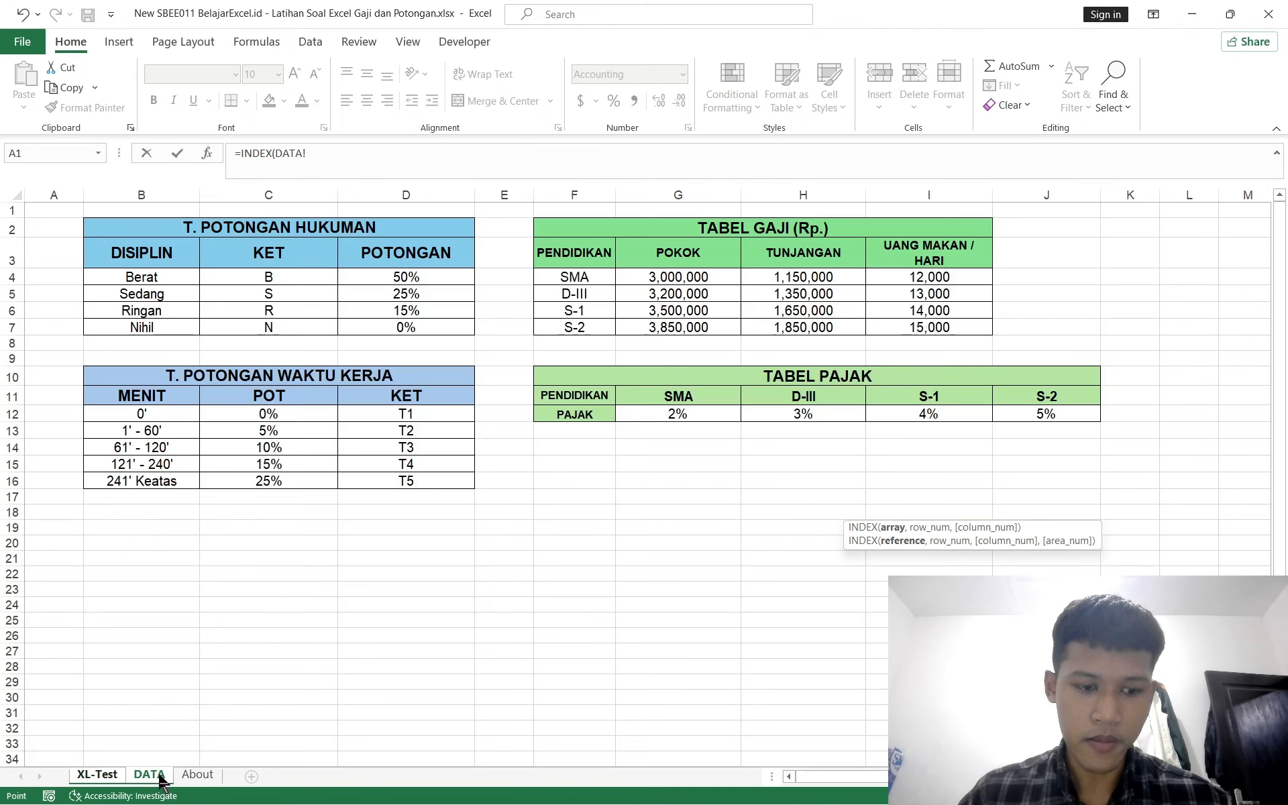
pyautogui.moveTo(409, 275); pyautogui.dragTo(398, 329)
pyautogui.press('F4')
pyautogui.write(',')
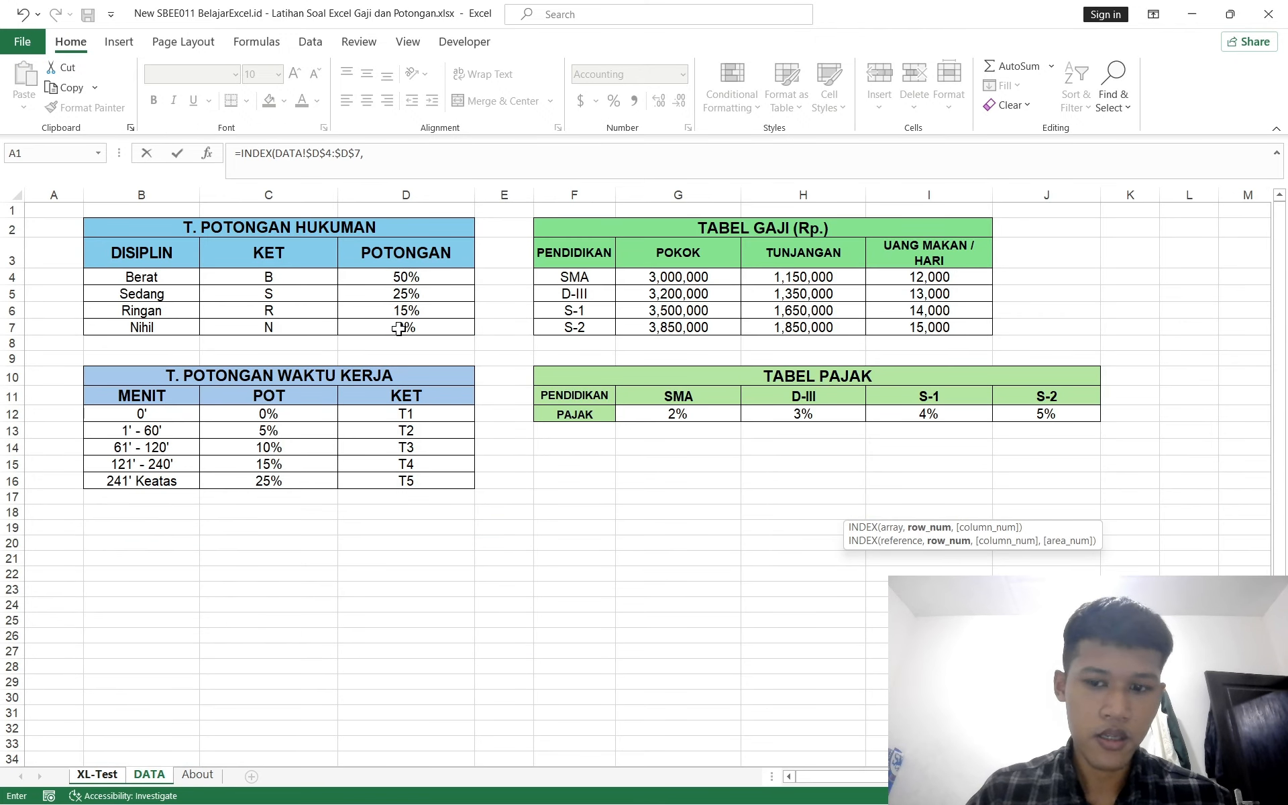
pyautogui.write('match(')
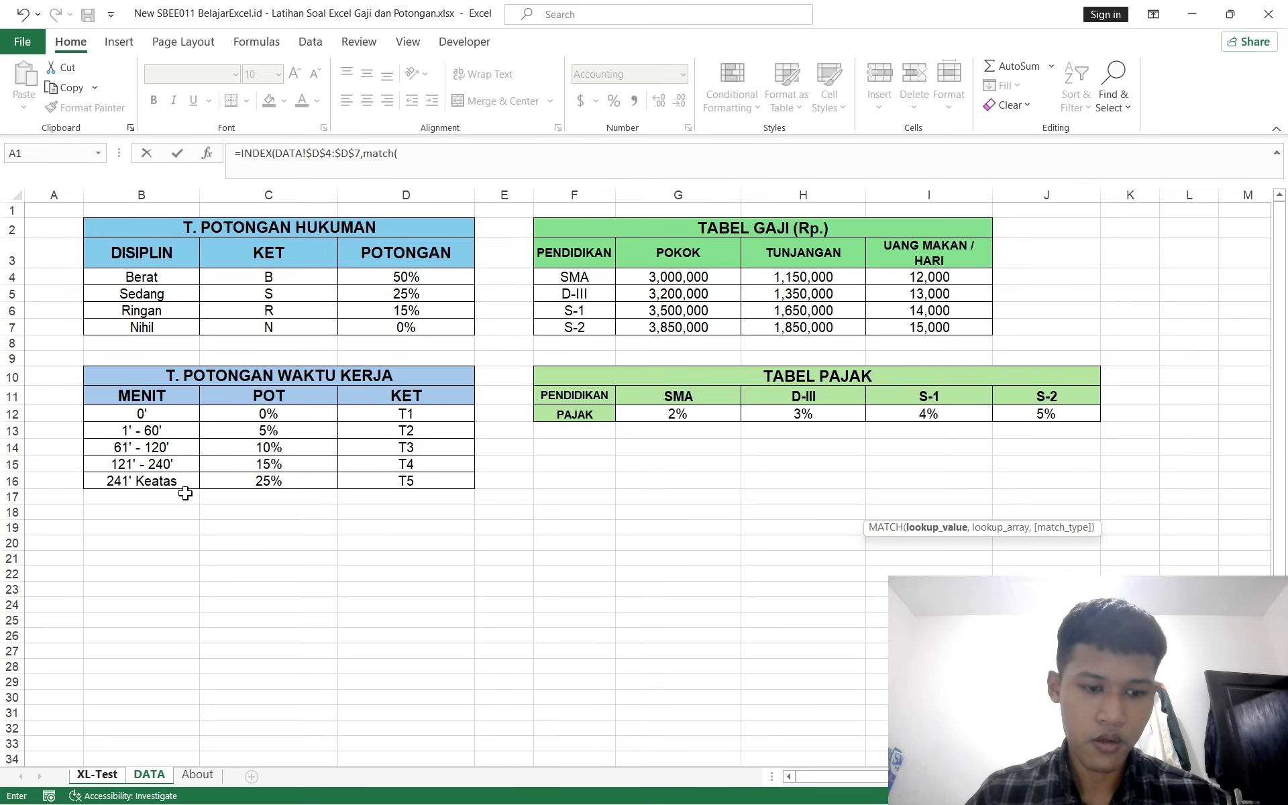
# Step: Complete the MATCH with 'XL-Test'!D51, DATA!$B$4:$B$7 and match type 0, and enter the formula
pyautogui.click(97, 775)
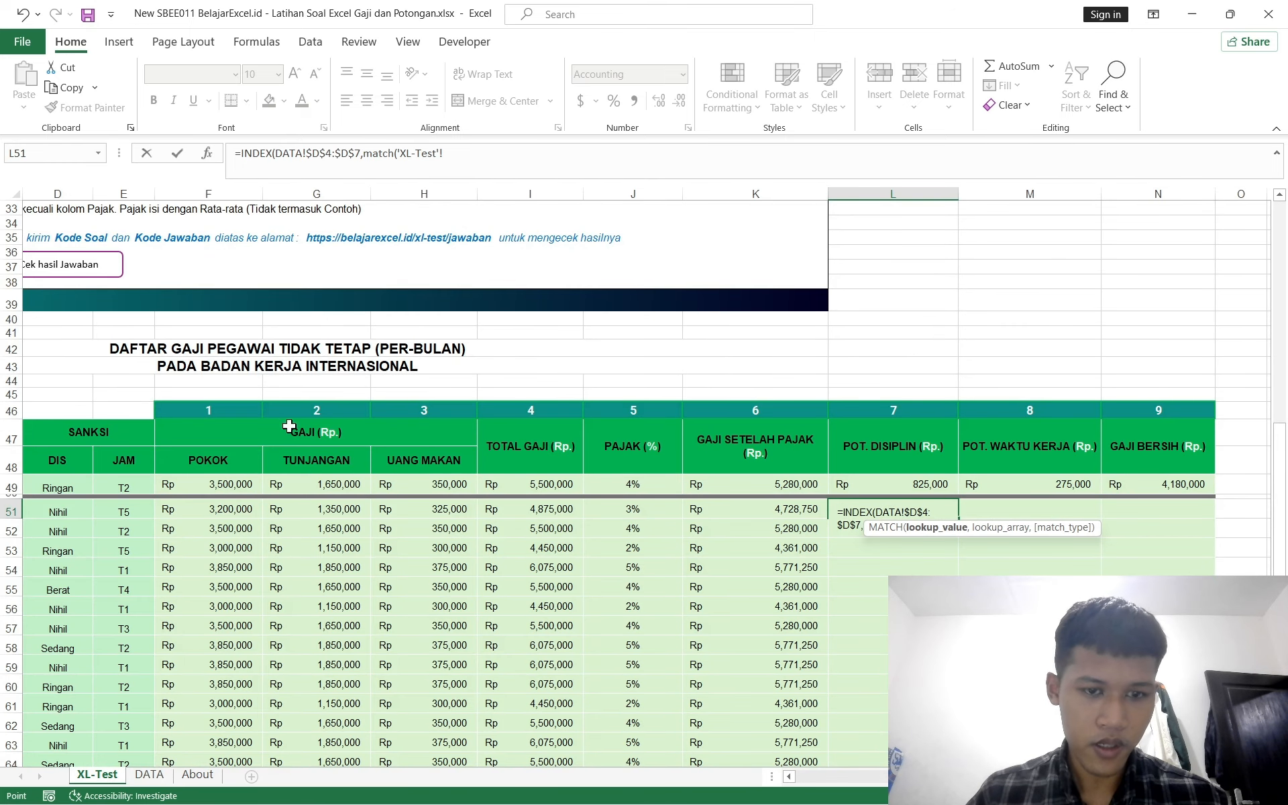
pyautogui.hscroll(-3, 449, 503)
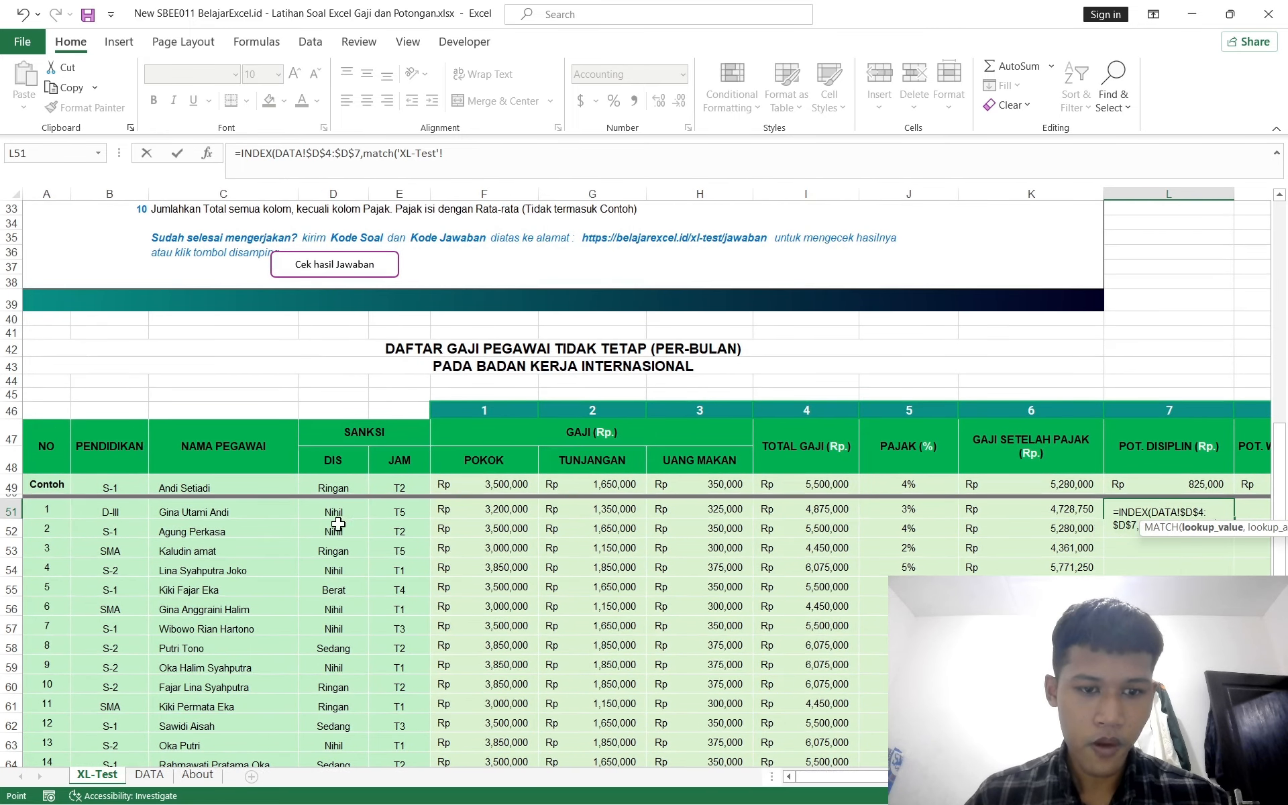
pyautogui.click(332, 506)
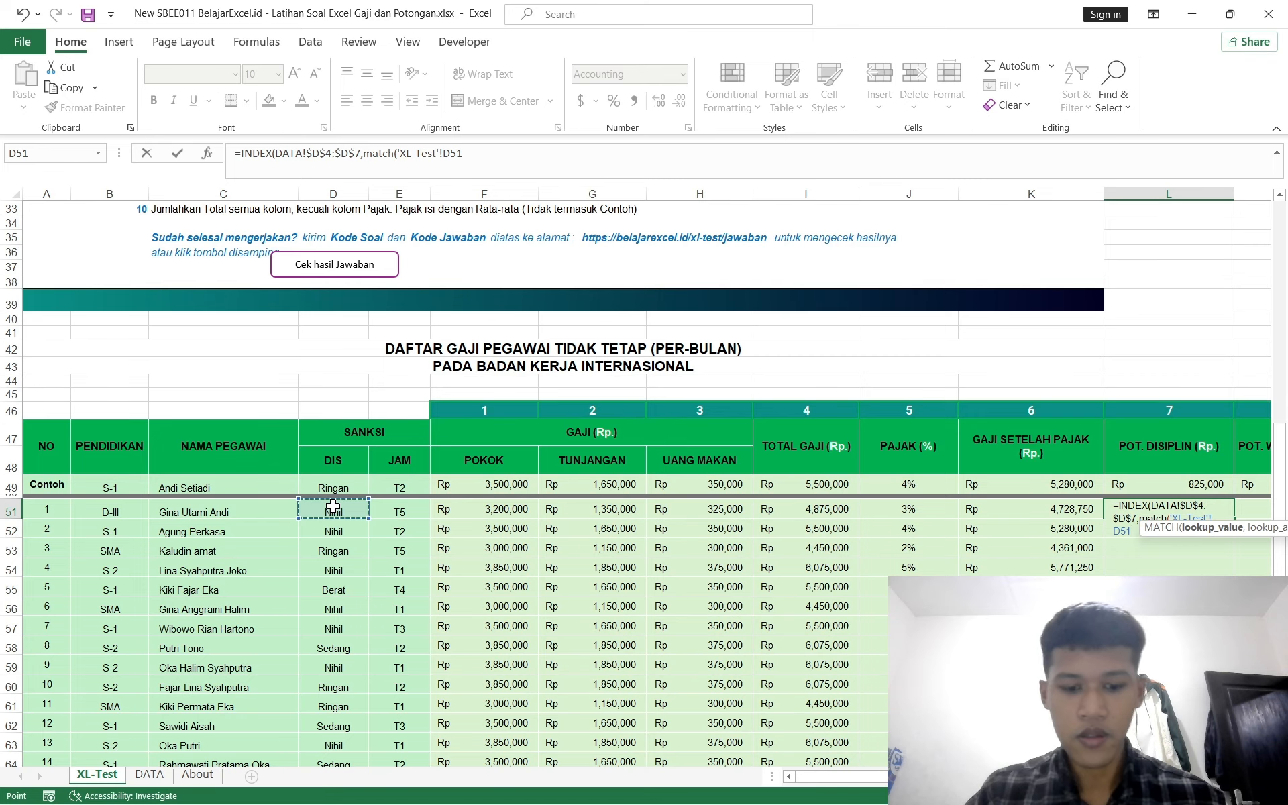
pyautogui.write(',')
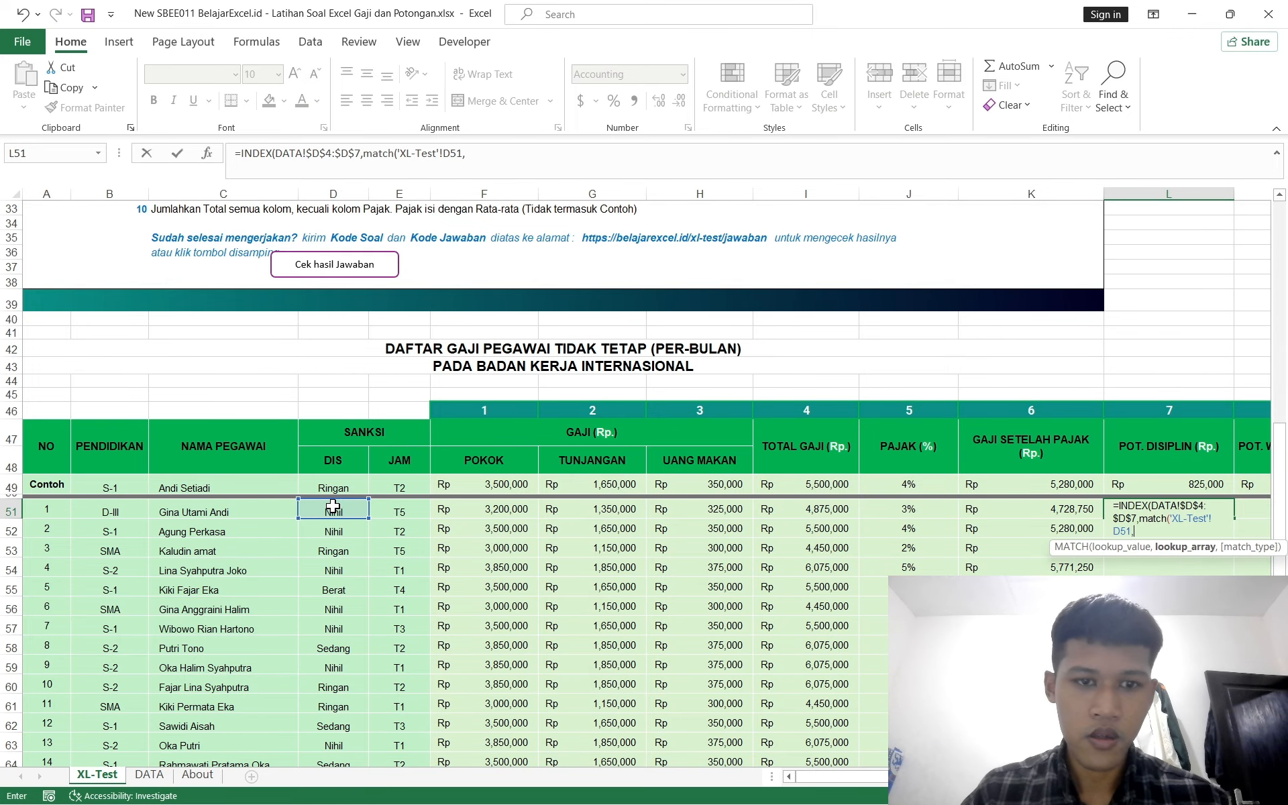
pyautogui.click(156, 776)
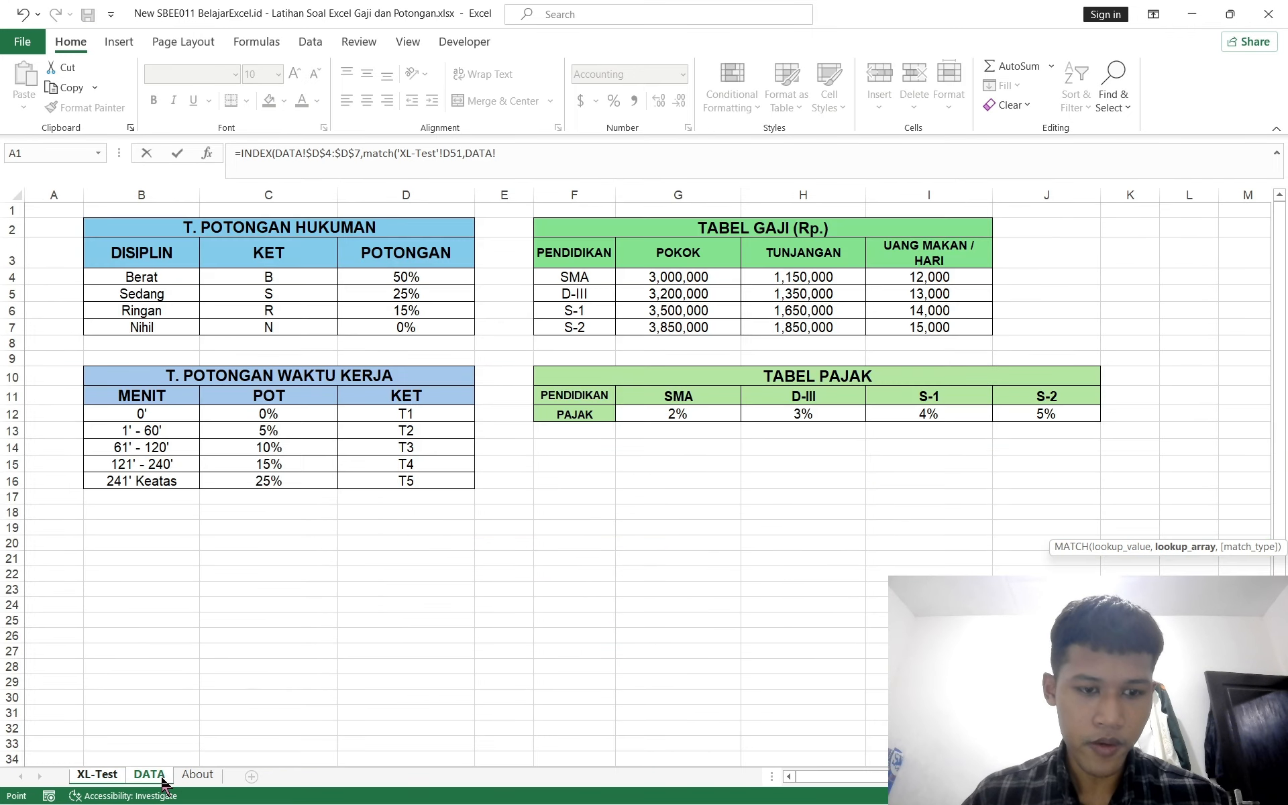
pyautogui.moveTo(159, 269); pyautogui.dragTo(152, 327)
pyautogui.write(',')
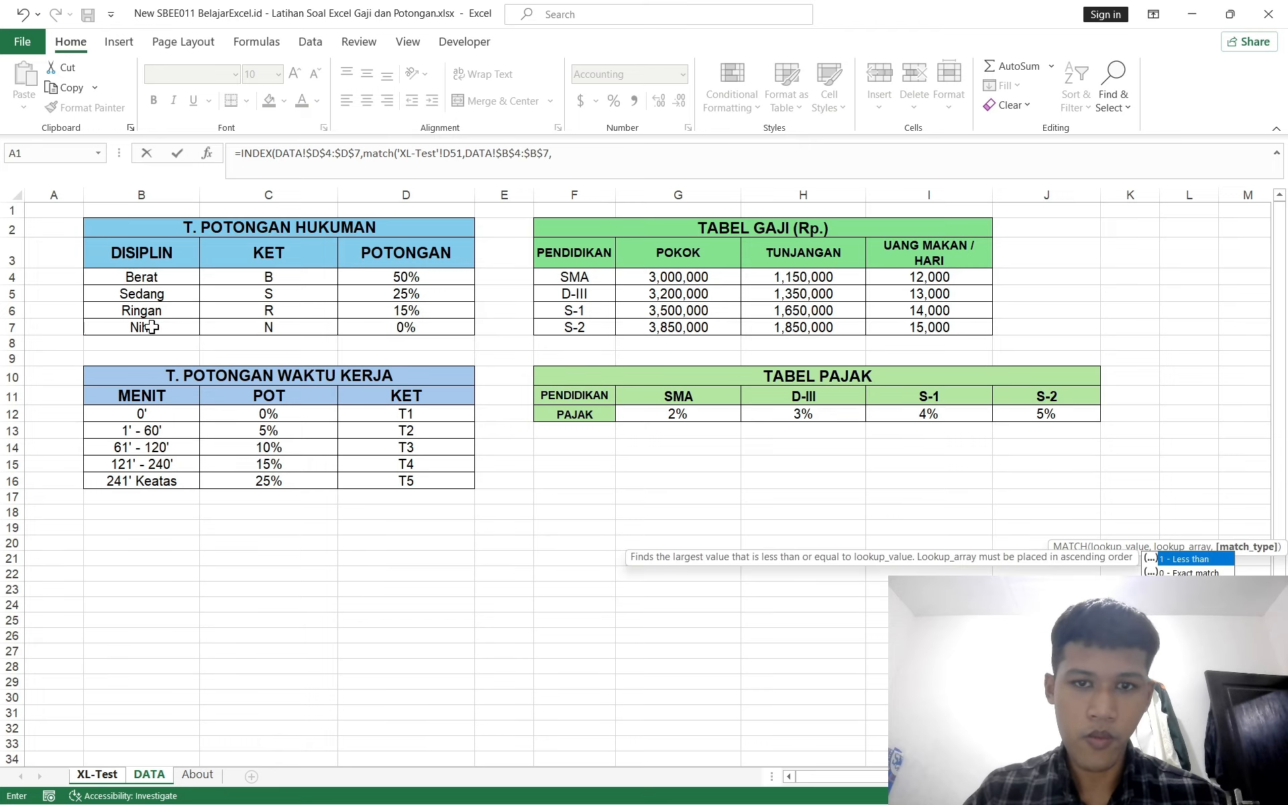
pyautogui.write('0))')
pyautogui.press('Return')
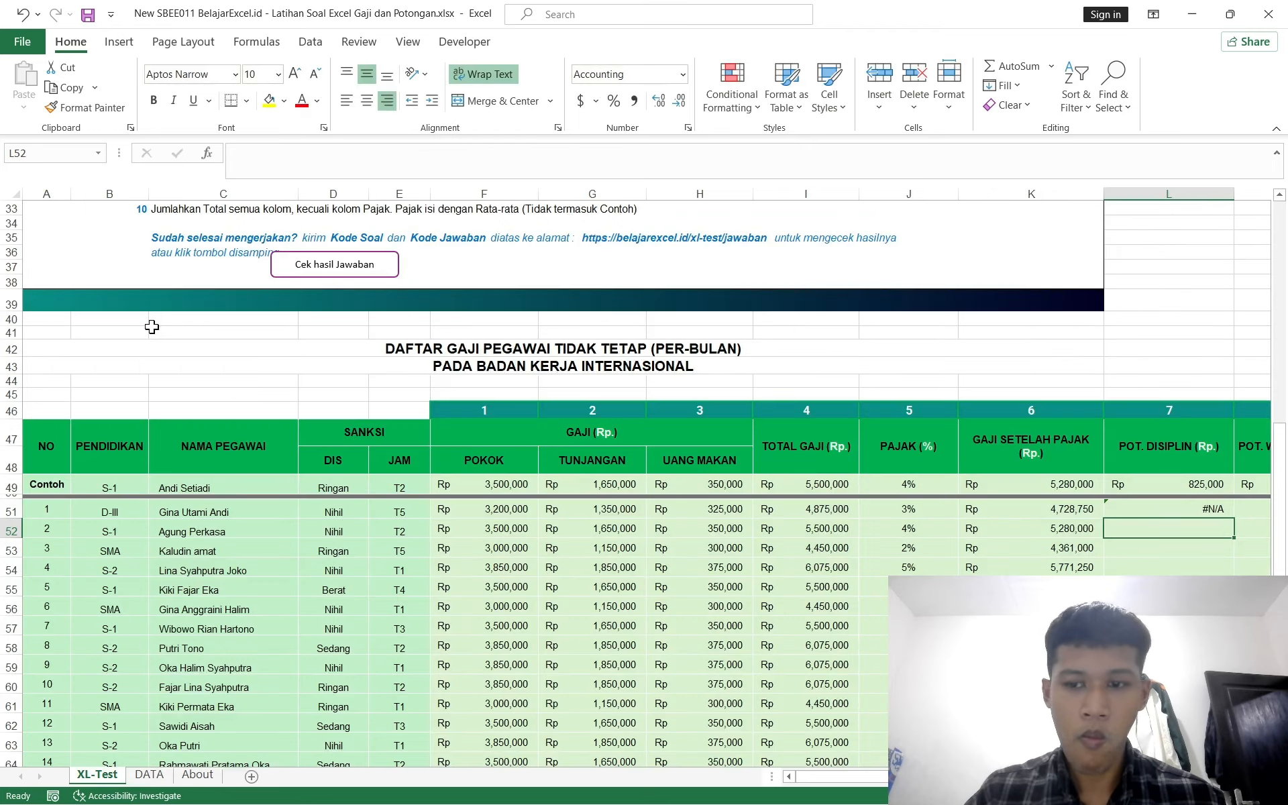
# Step: Inspect the L51 formula and step through the DIS cells in column D to read their stored codes
pyautogui.hscroll(3, 671, 350)
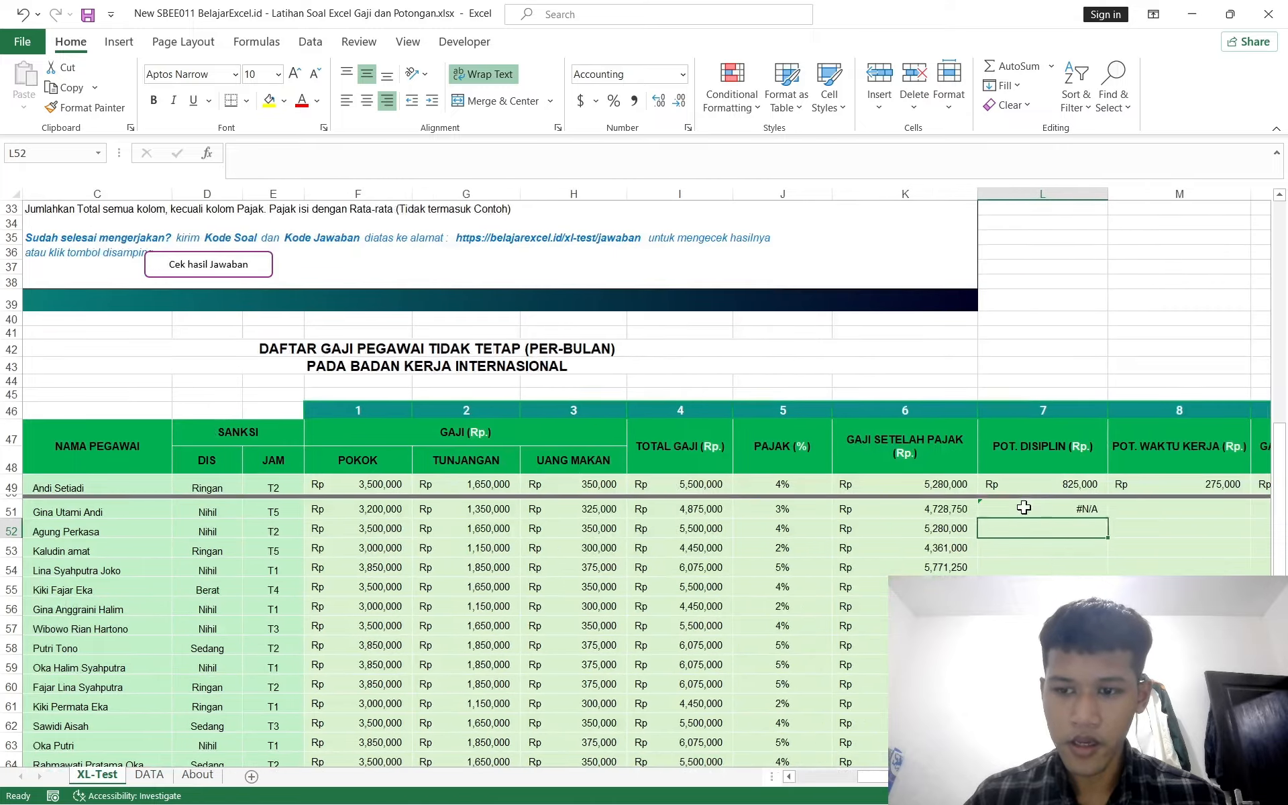
pyautogui.click(1023, 508)
pyautogui.hscroll(-3, 676, 541)
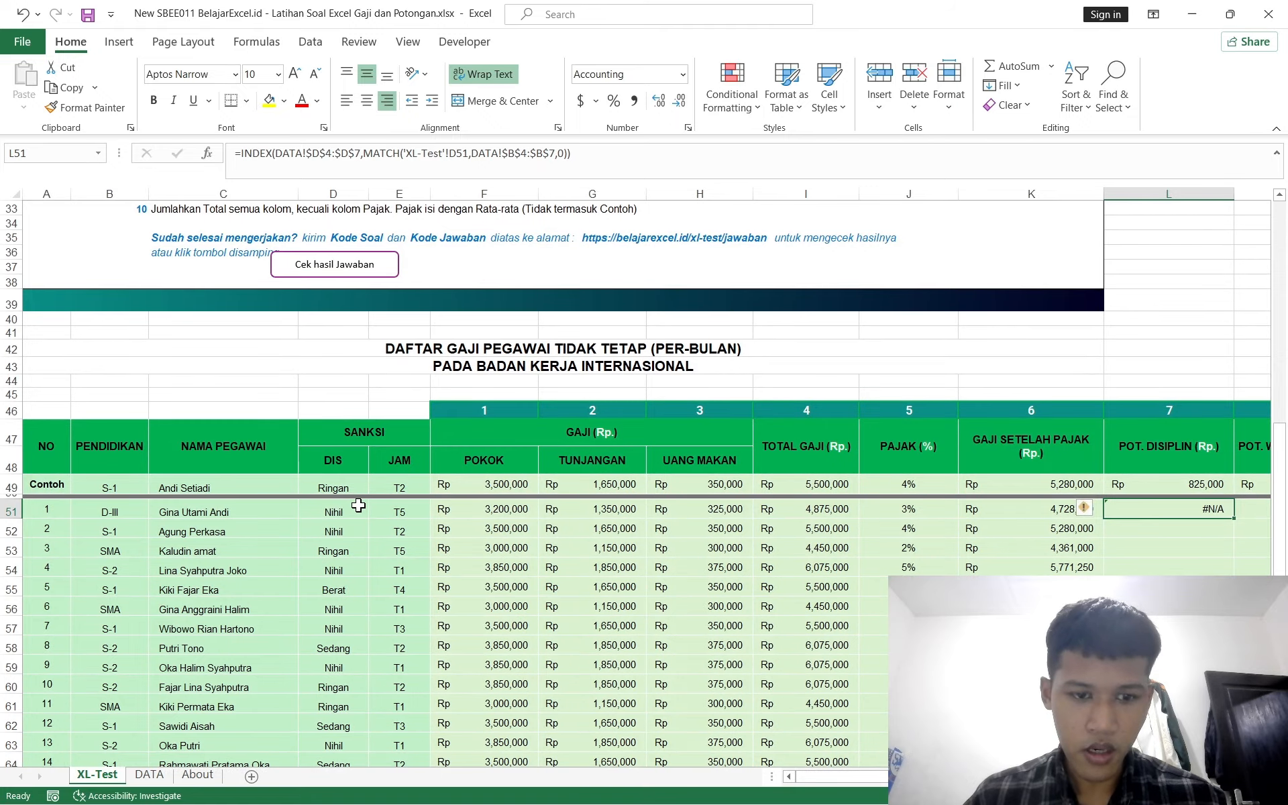
pyautogui.click(357, 505)
pyautogui.click(337, 534)
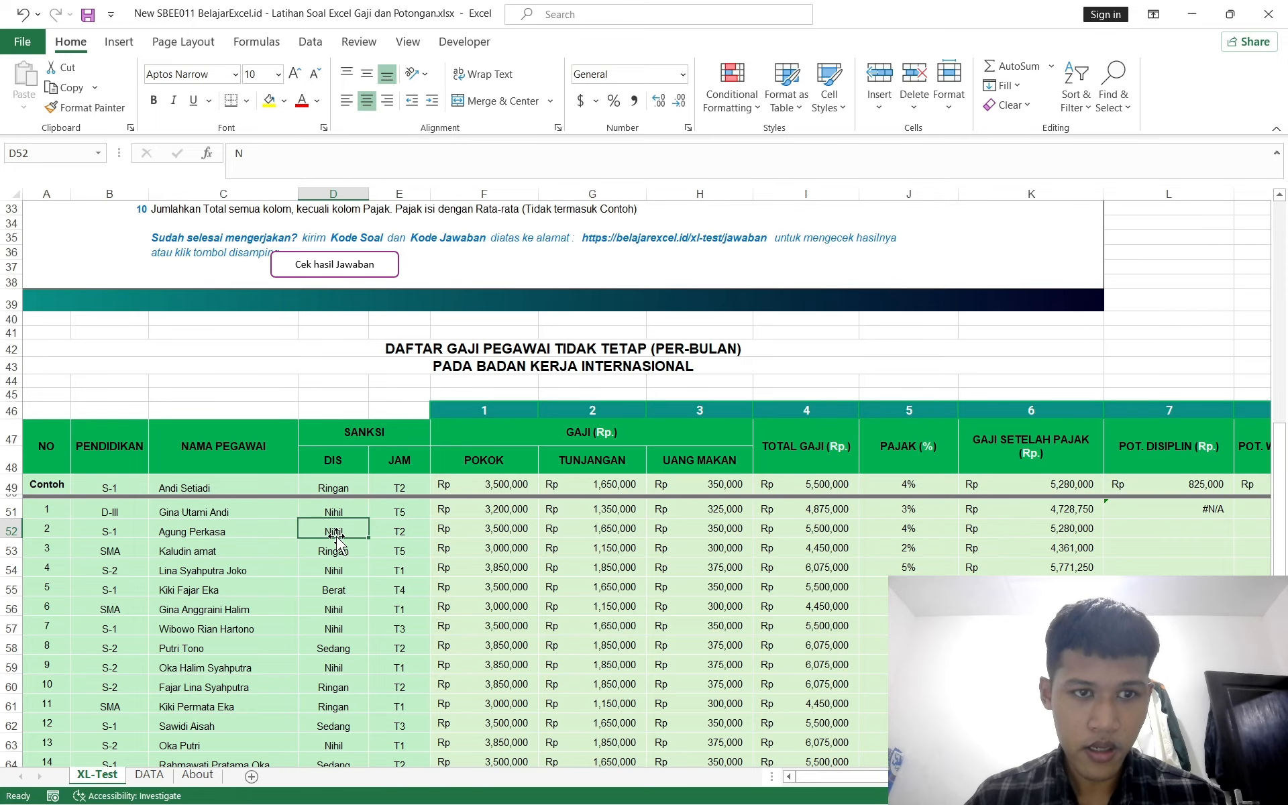
pyautogui.click(333, 509)
pyautogui.press('Down')
pyautogui.press('Down')
pyautogui.press('Down')
pyautogui.press('Down')
pyautogui.press('Down')
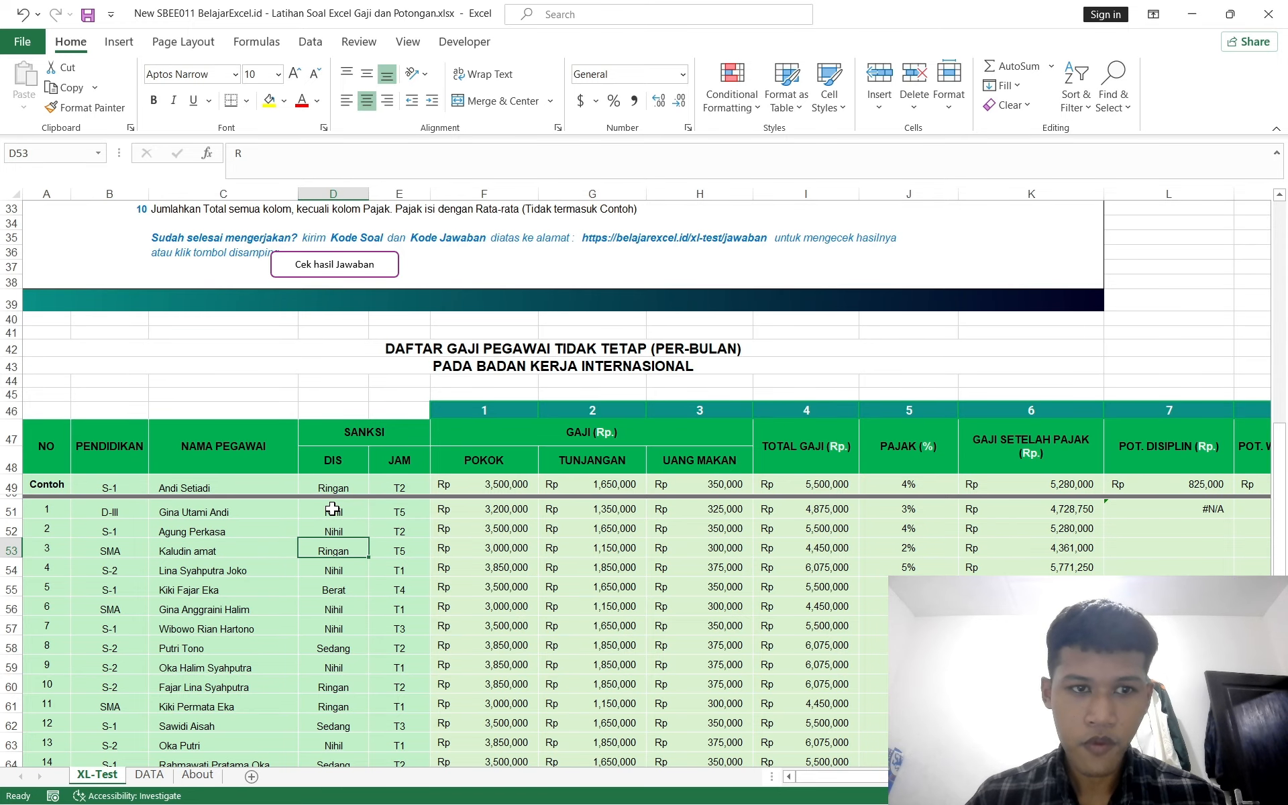
pyautogui.press('Up')
pyautogui.press('Up')
pyautogui.press('Up')
pyautogui.press('Up')
pyautogui.press('Up')
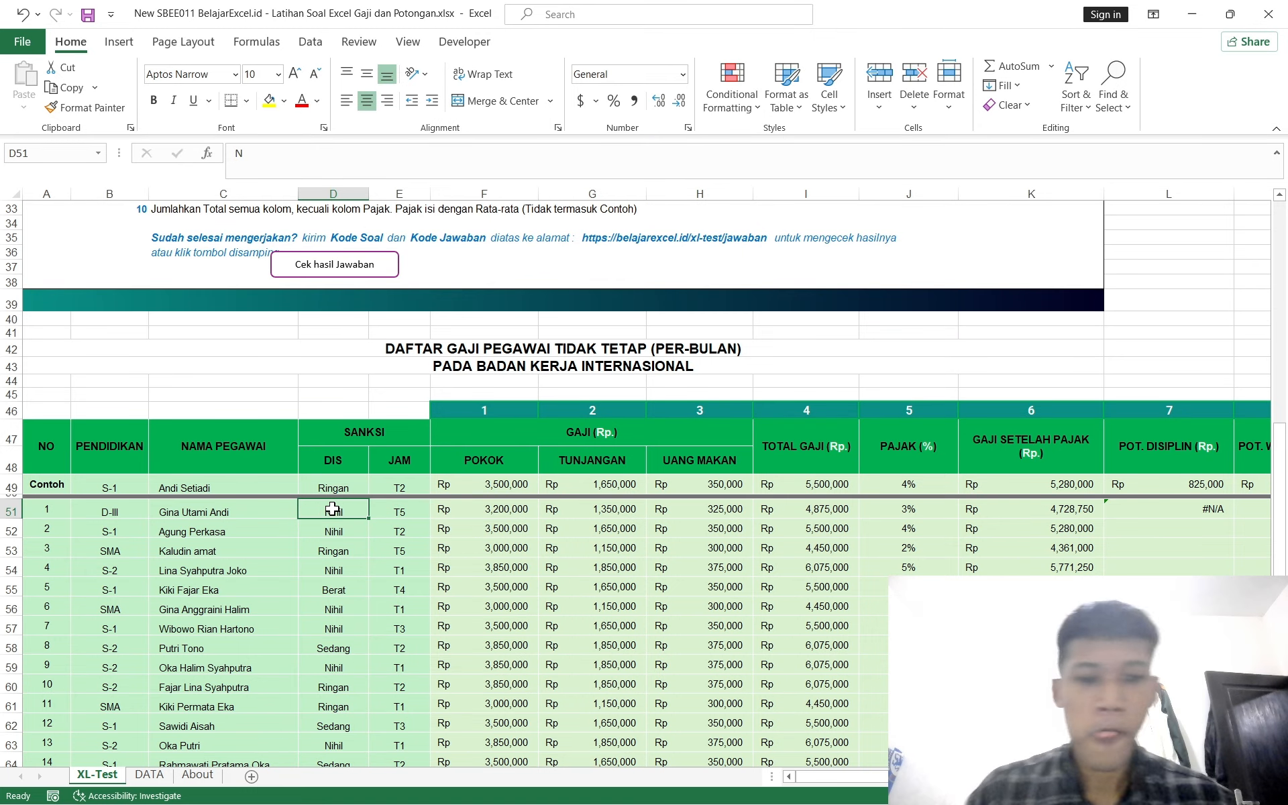
pyautogui.press('Down')
pyautogui.press('Down')
pyautogui.press('Down')
pyautogui.press('Up')
pyautogui.press('Up')
pyautogui.press('Up')
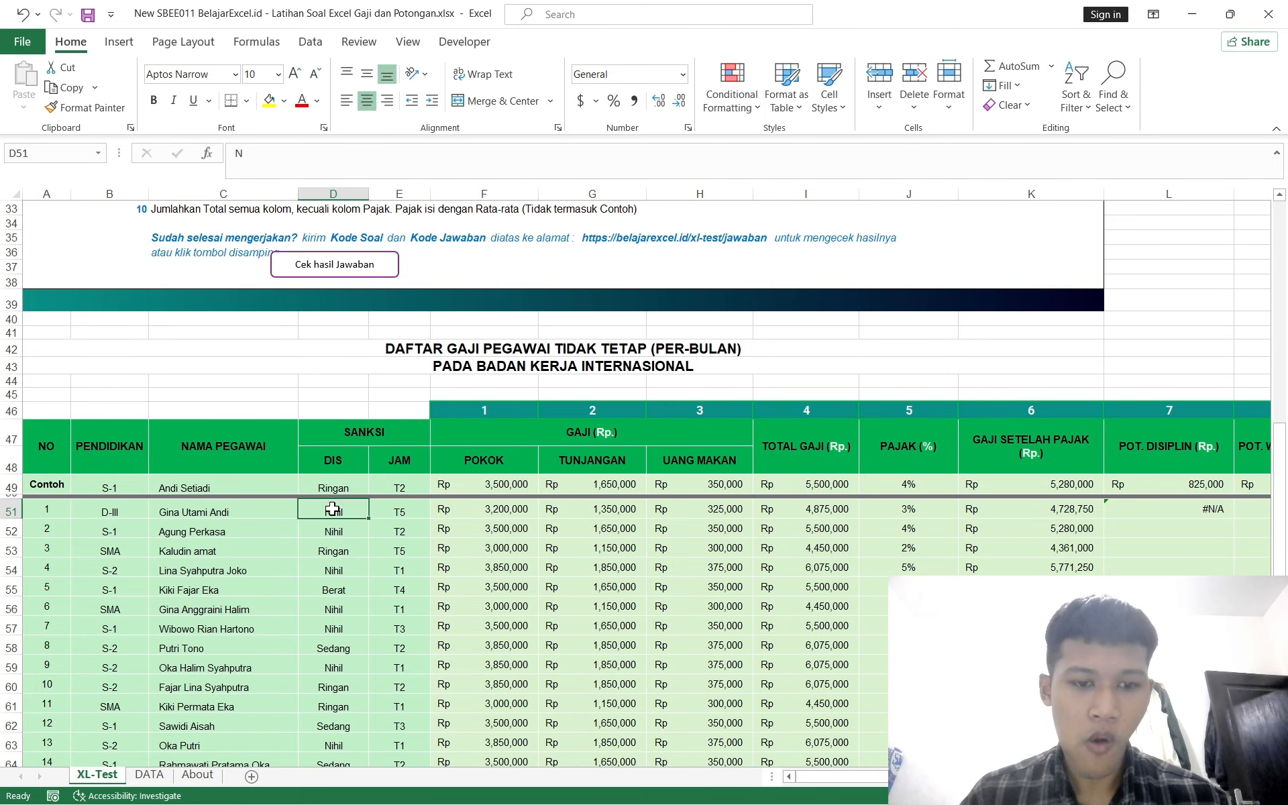
# Step: Clear the formula from L51
pyautogui.hscroll(3, 744, 540)
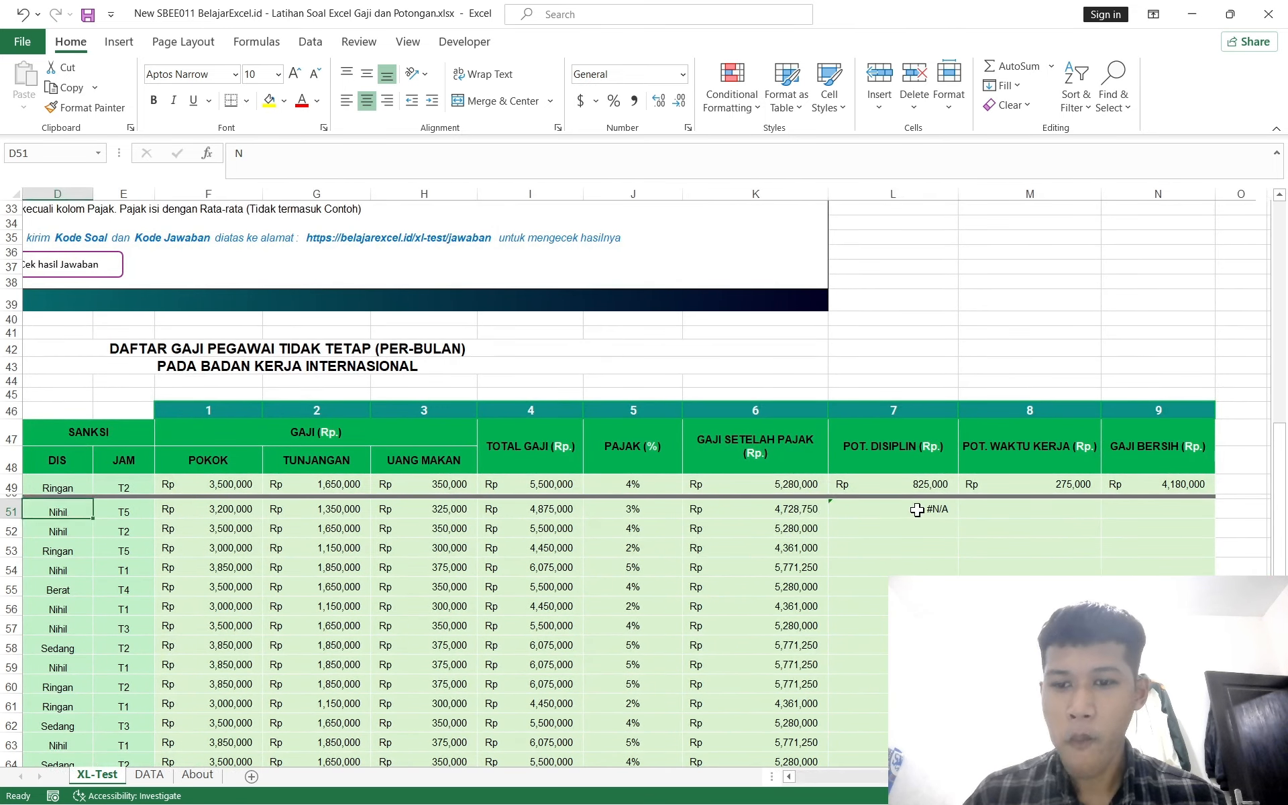
pyautogui.click(917, 510)
pyautogui.press('Delete')
pyautogui.write('=')
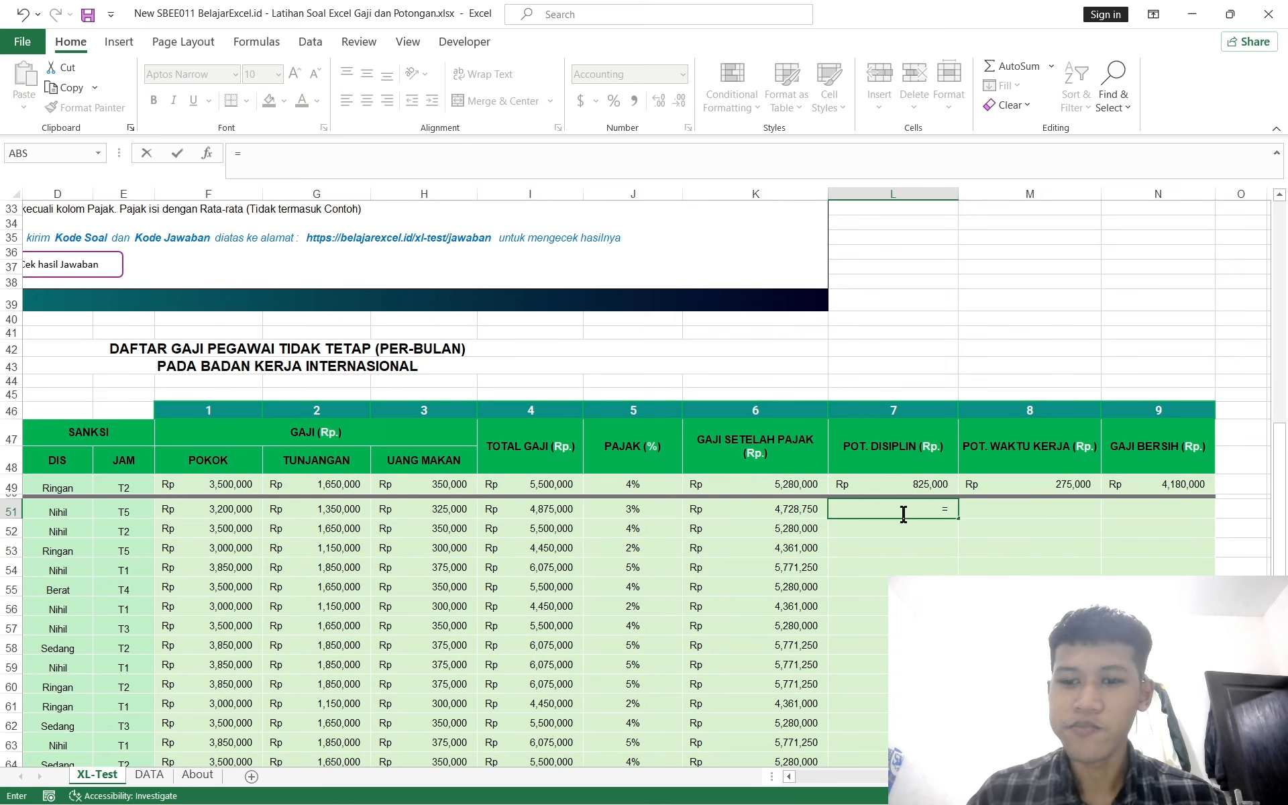
pyautogui.press('Escape')
pyautogui.press('Down')
# Step: Examine the contents of the DIS cells D51 and D53 in the formula bar
pyautogui.hscroll(-3, 666, 563)
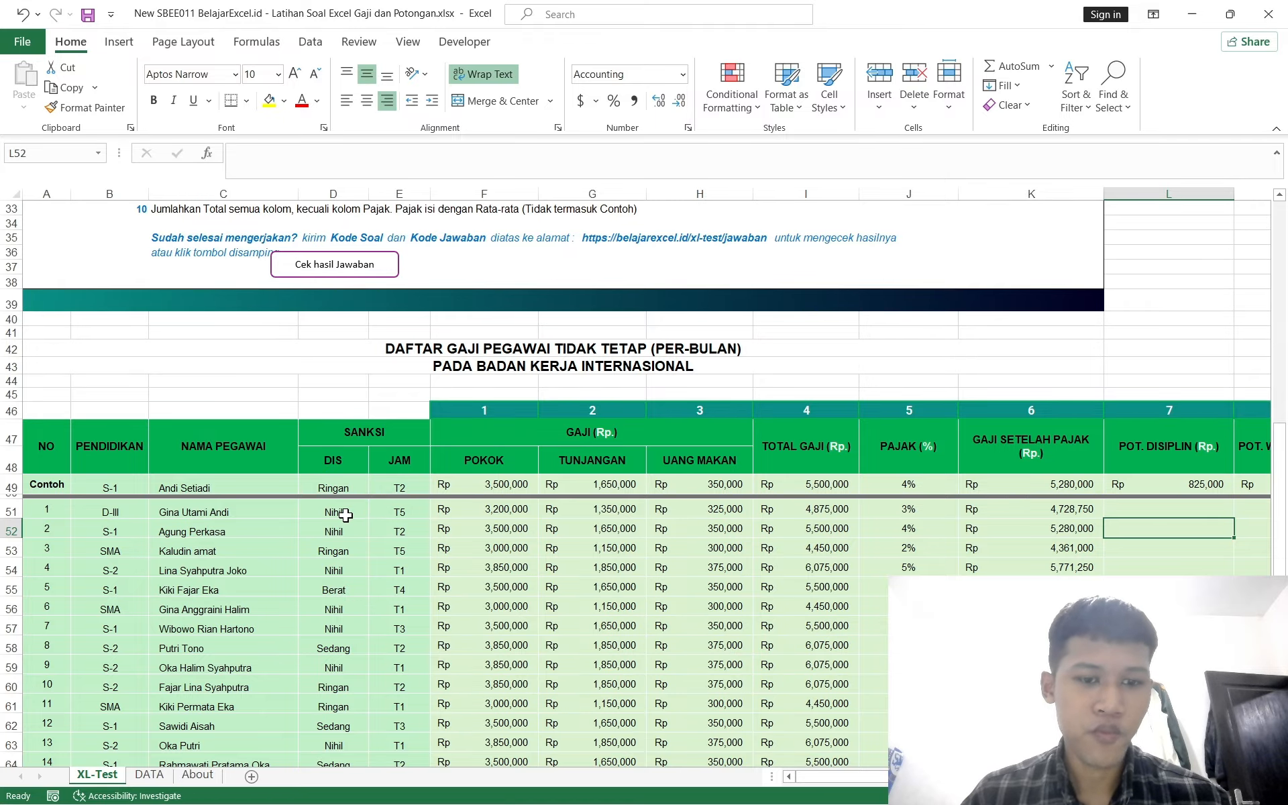
pyautogui.scroll(6, 345, 514)
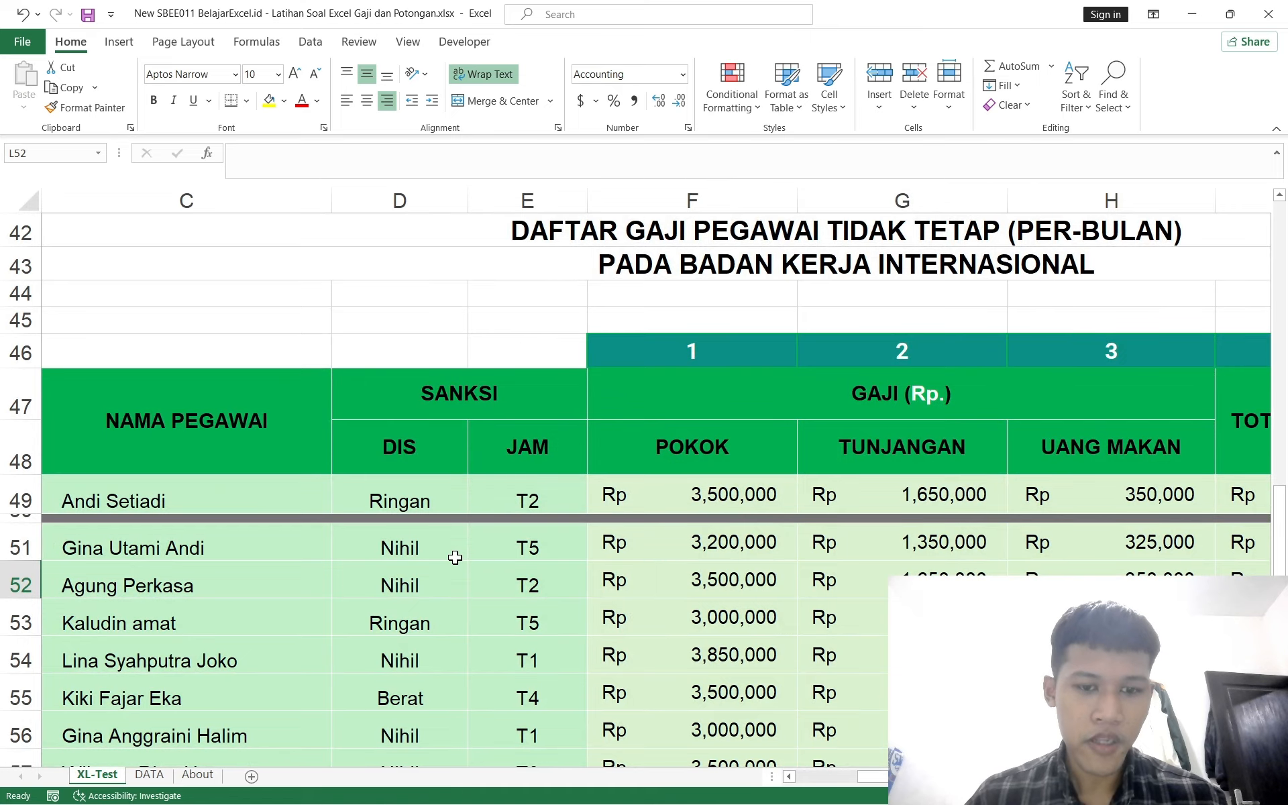
pyautogui.scroll(-1, 455, 558)
pyautogui.click(408, 516)
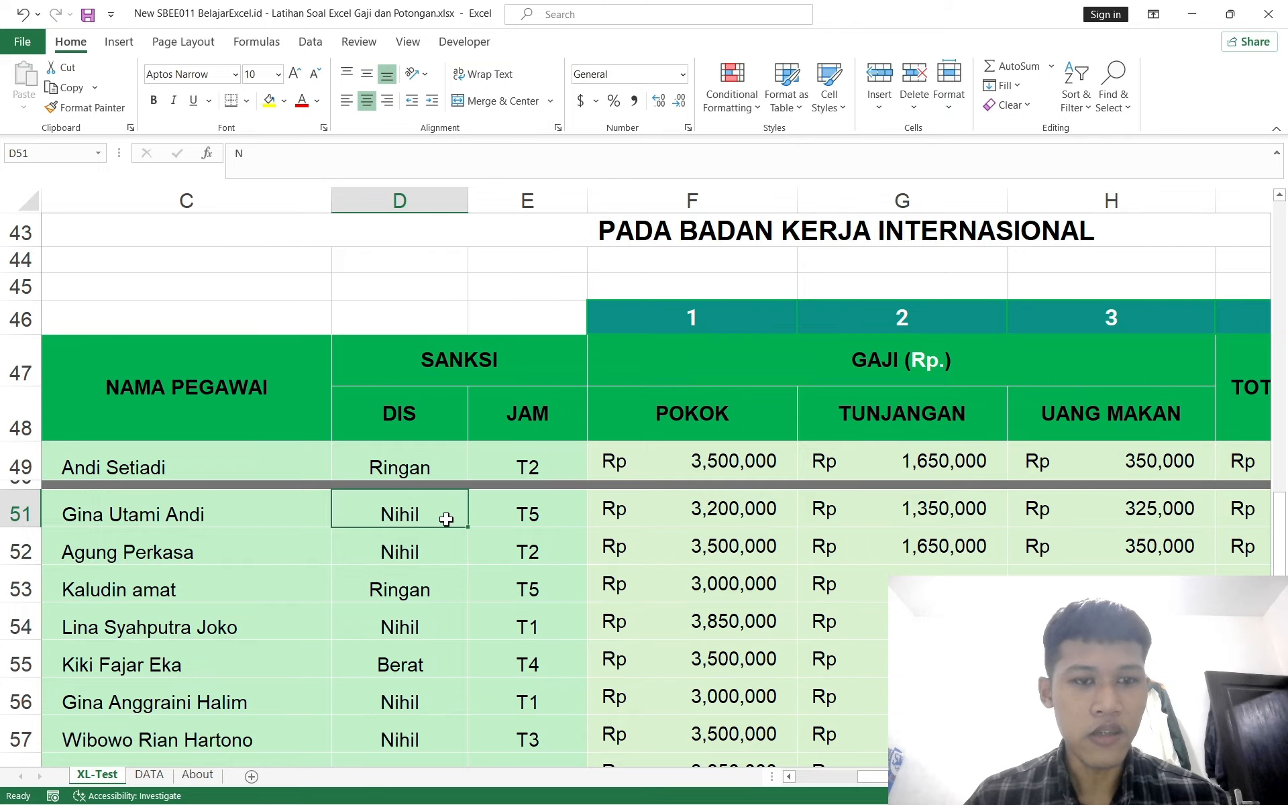
pyautogui.click(292, 163)
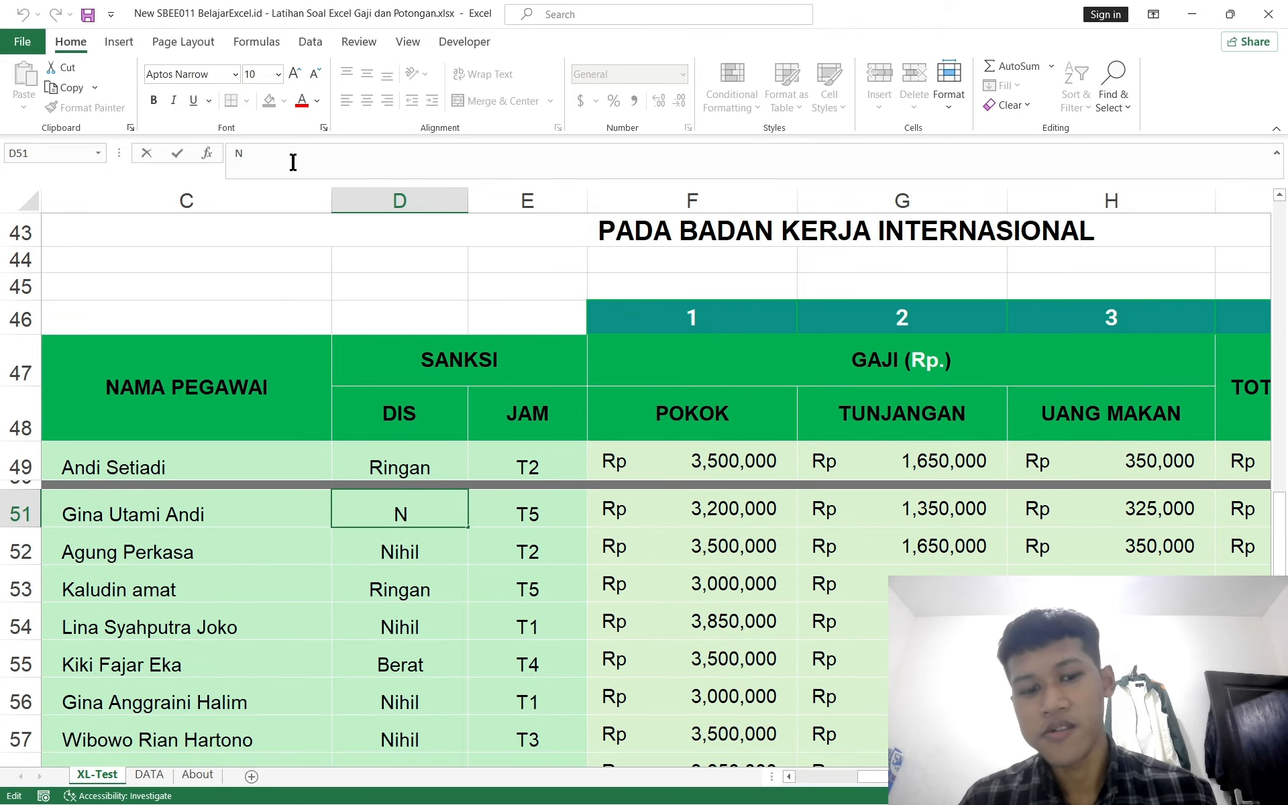
pyautogui.click(420, 607)
pyautogui.click(404, 588)
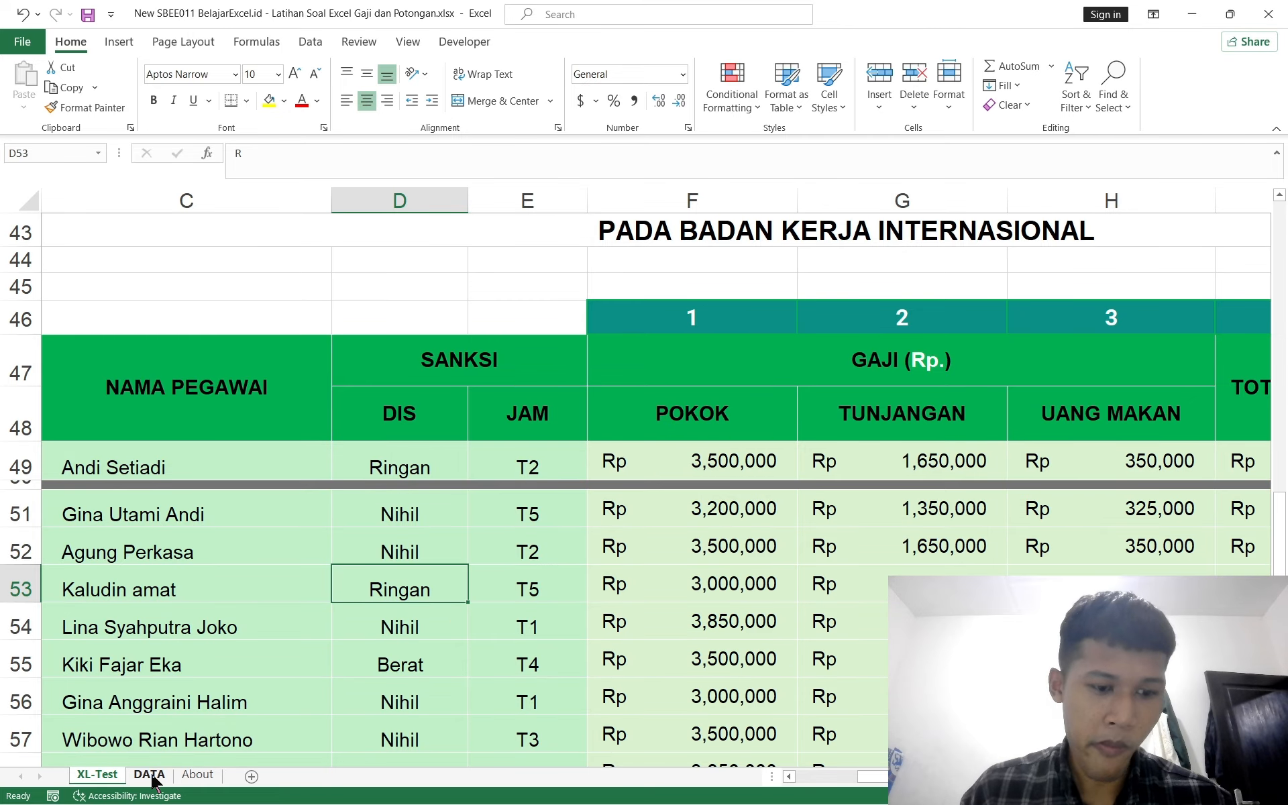
pyautogui.scroll(-5, 536, 597)
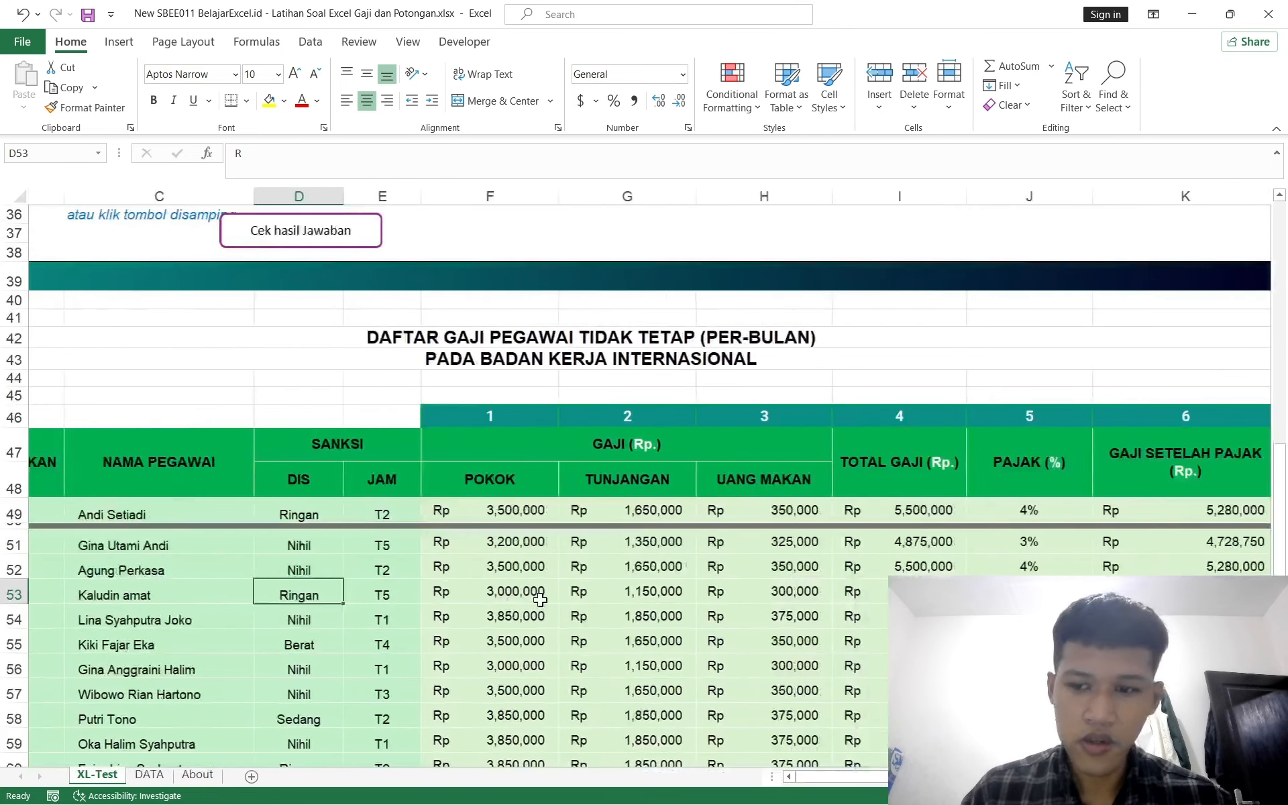
# Step: Test a formula in M51 that references D51, then clear the cell
pyautogui.hscroll(6, 915, 546)
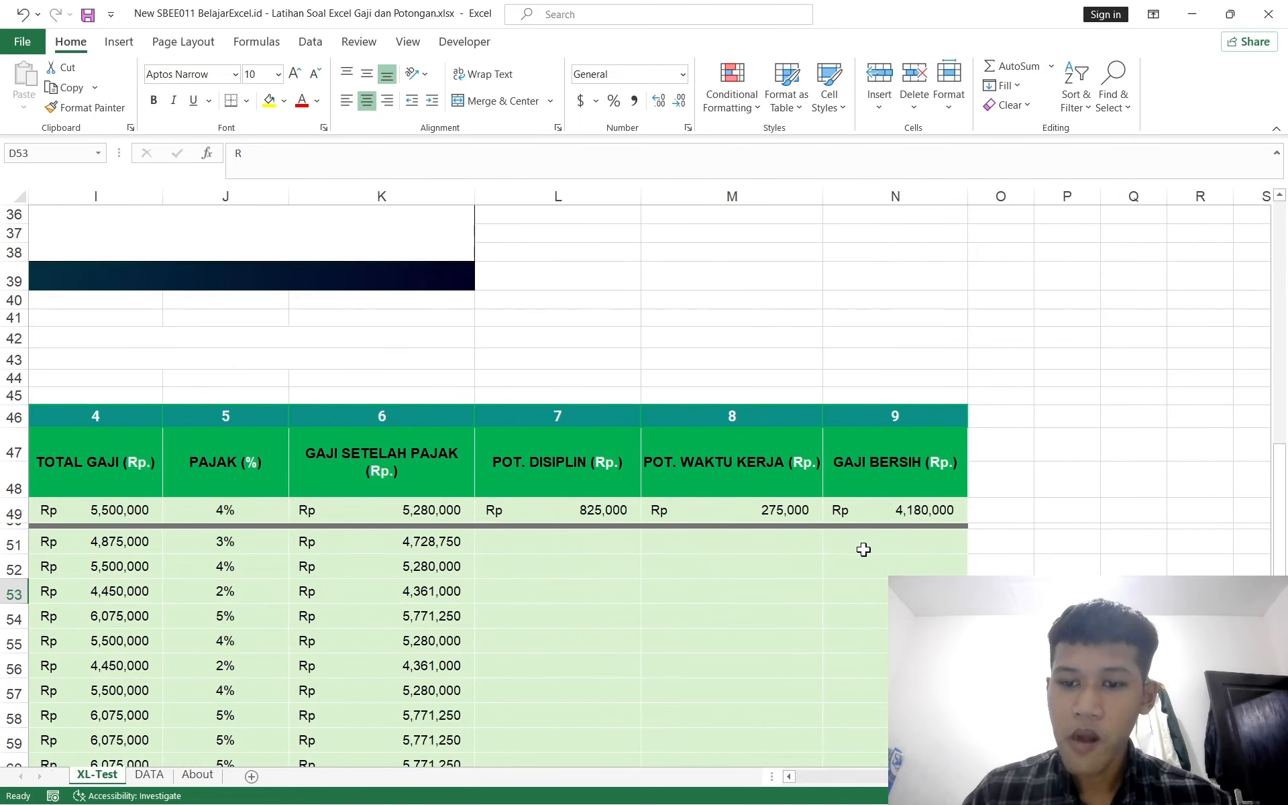
pyautogui.click(758, 545)
pyautogui.write('=')
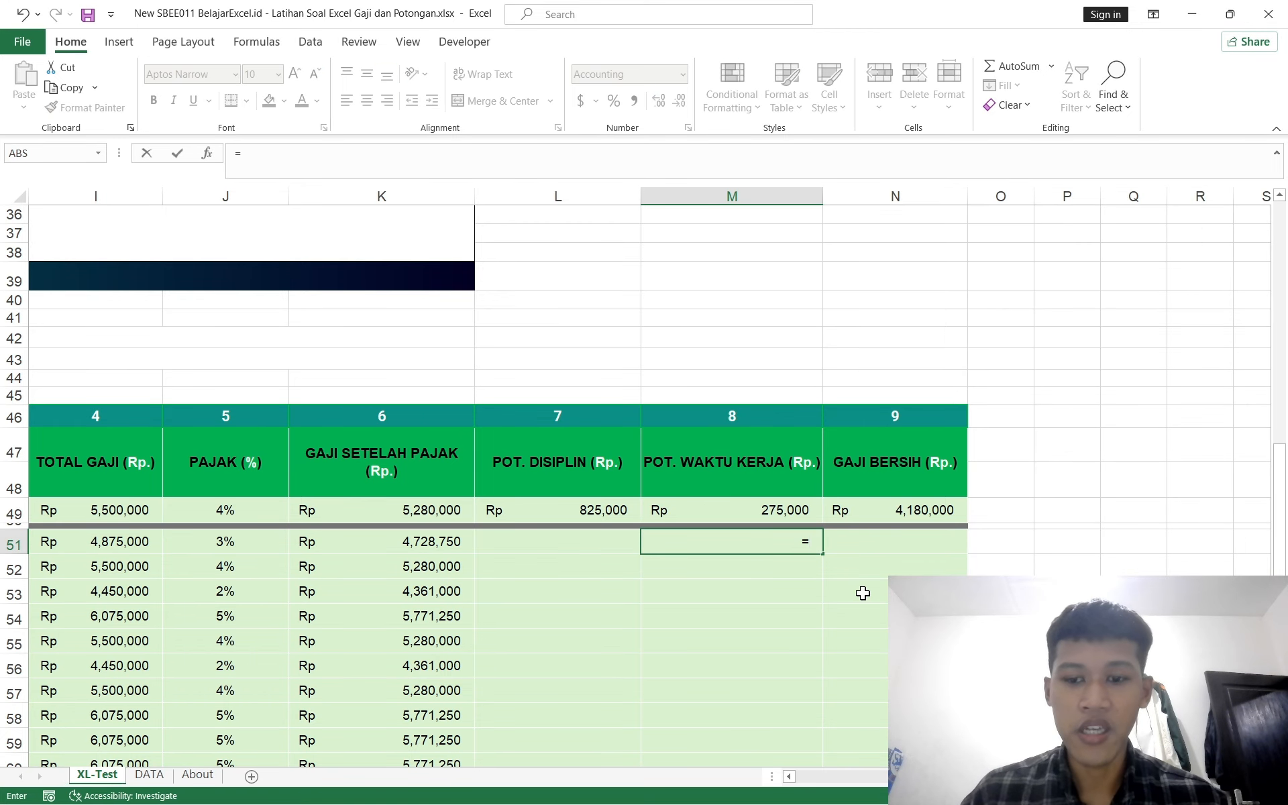
pyautogui.hscroll(-6, 863, 593)
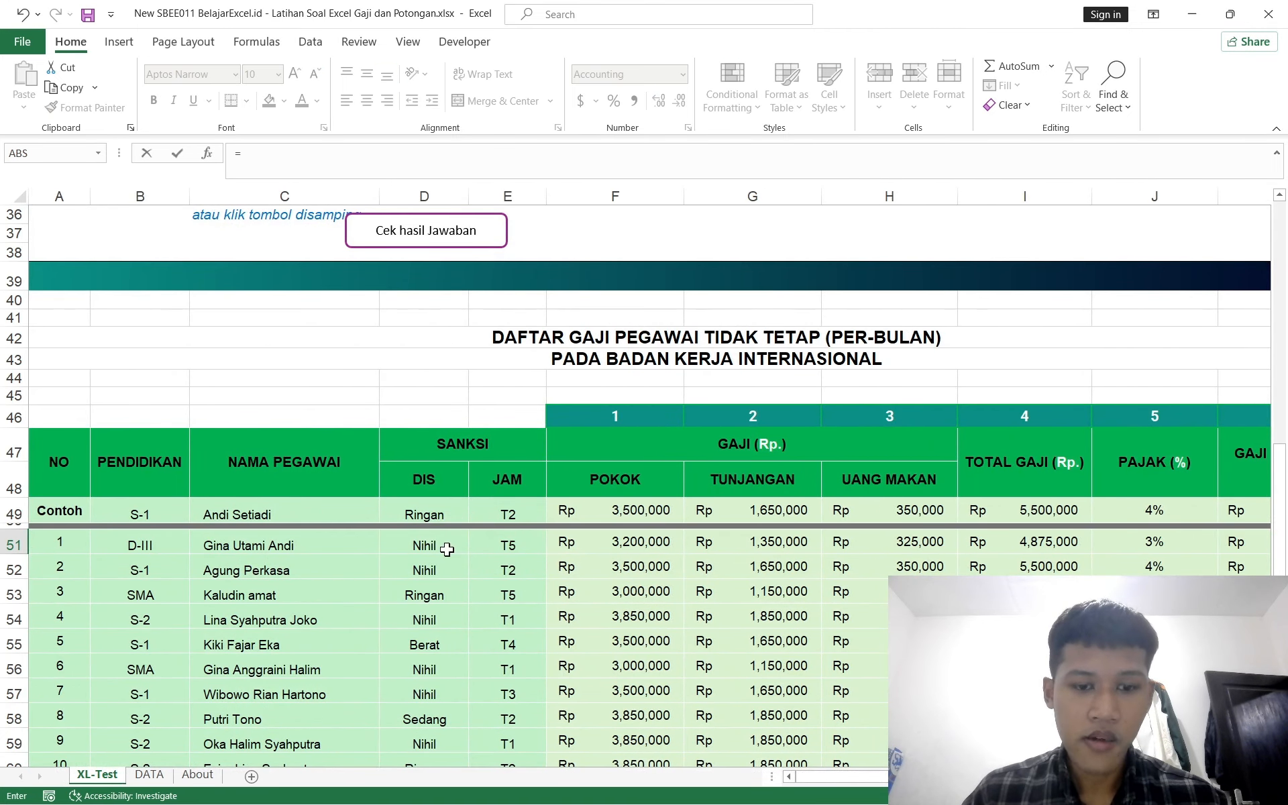
pyautogui.click(447, 547)
pyautogui.press('Return')
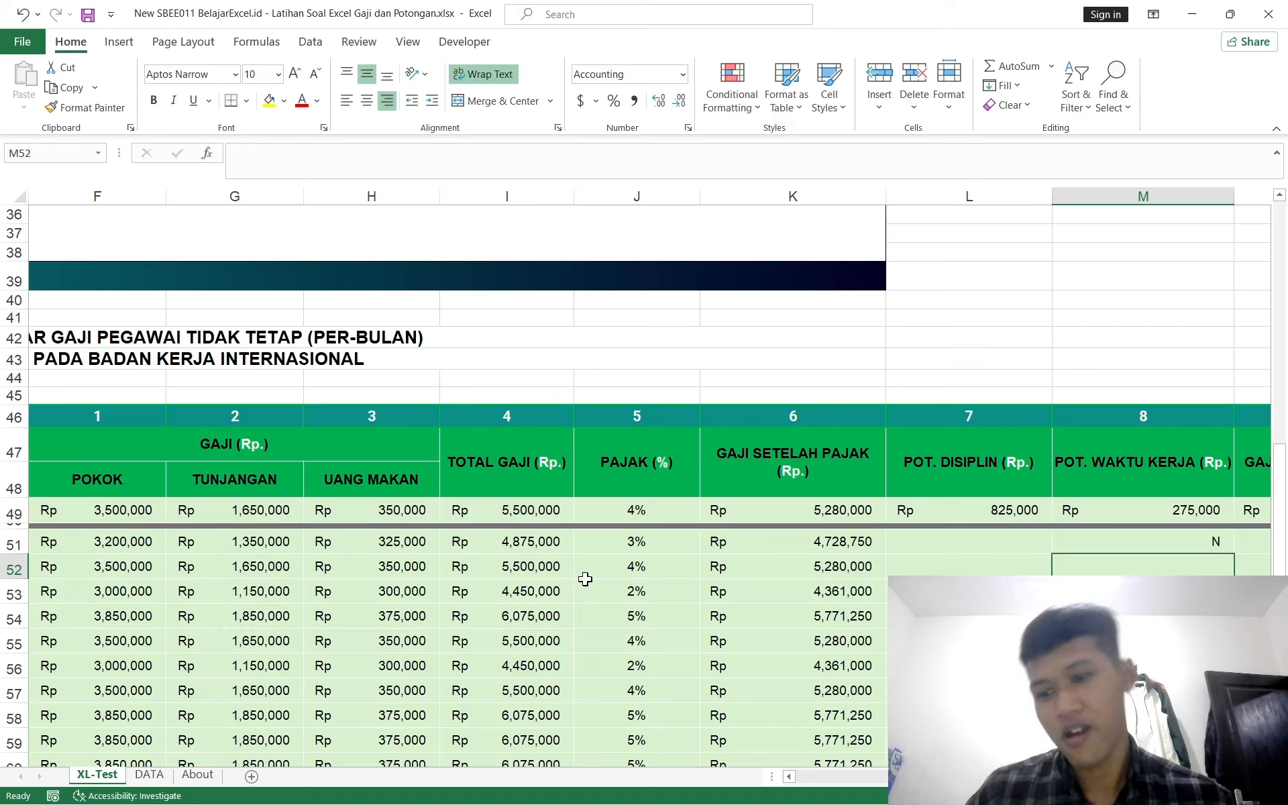
pyautogui.click(1202, 537)
pyautogui.write('=')
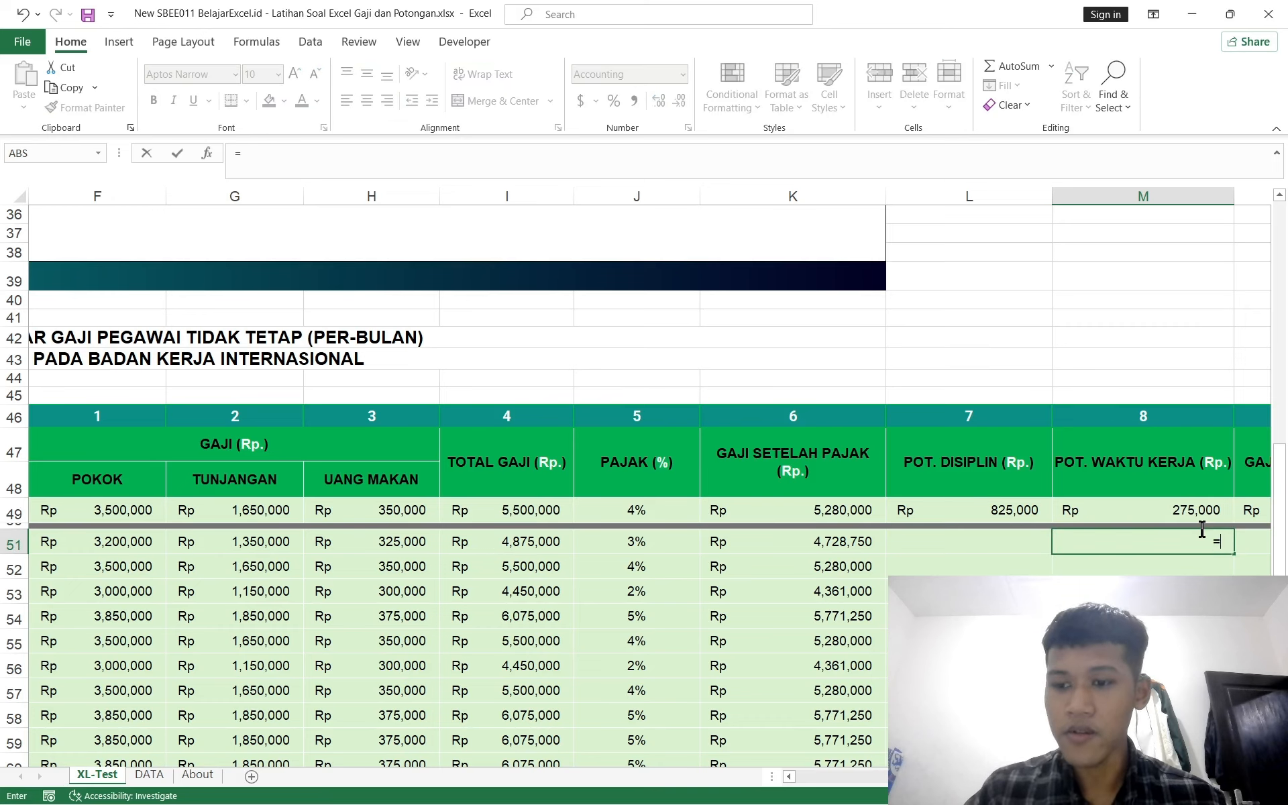
pyautogui.press('Escape')
# Step: Enter a formula in L51 that looks up the DIS code D51 in DATA!$C$4:$D$7, returning column 2 exactly, multiplied by I51
pyautogui.press('Left')
pyautogui.write('=')
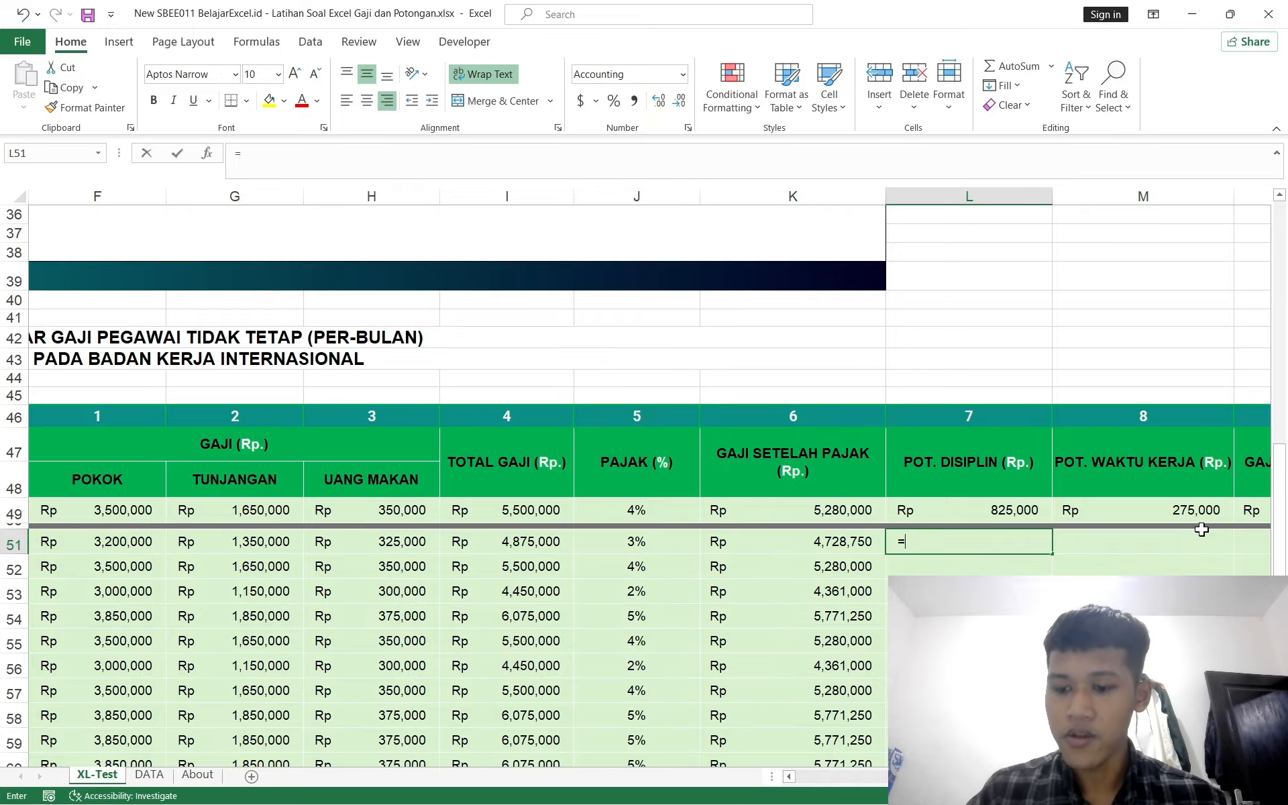
pyautogui.write('vlok')
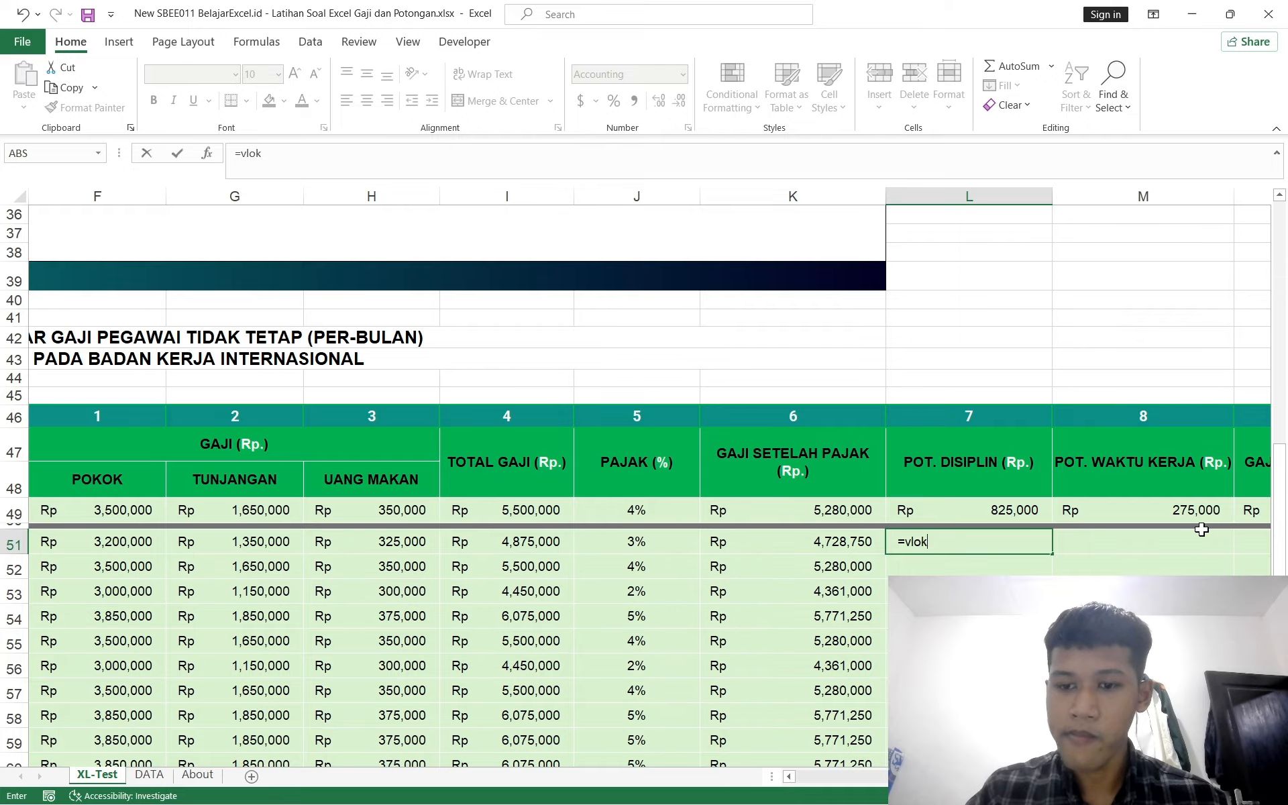
pyautogui.press('BackSpace')
pyautogui.write('o')
pyautogui.press('Tab')
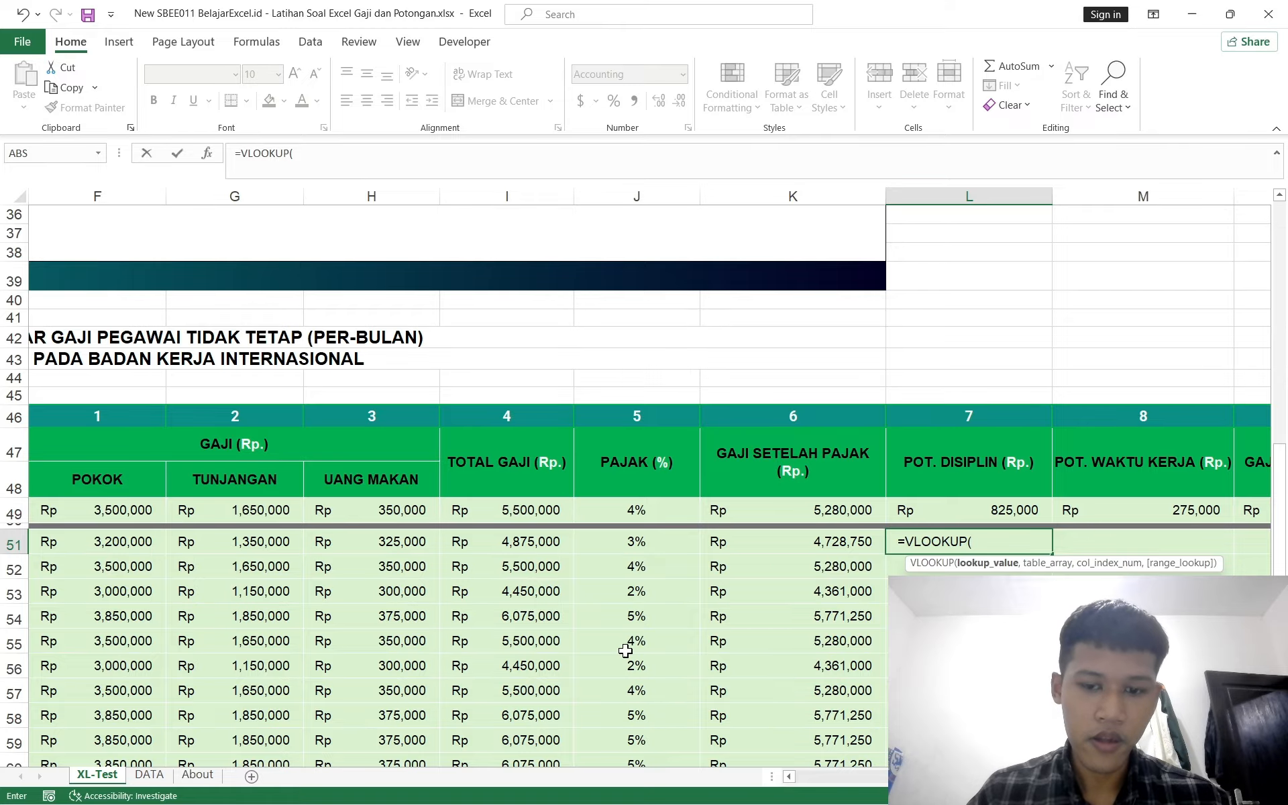
pyautogui.hscroll(-5, 624, 644)
pyautogui.click(439, 547)
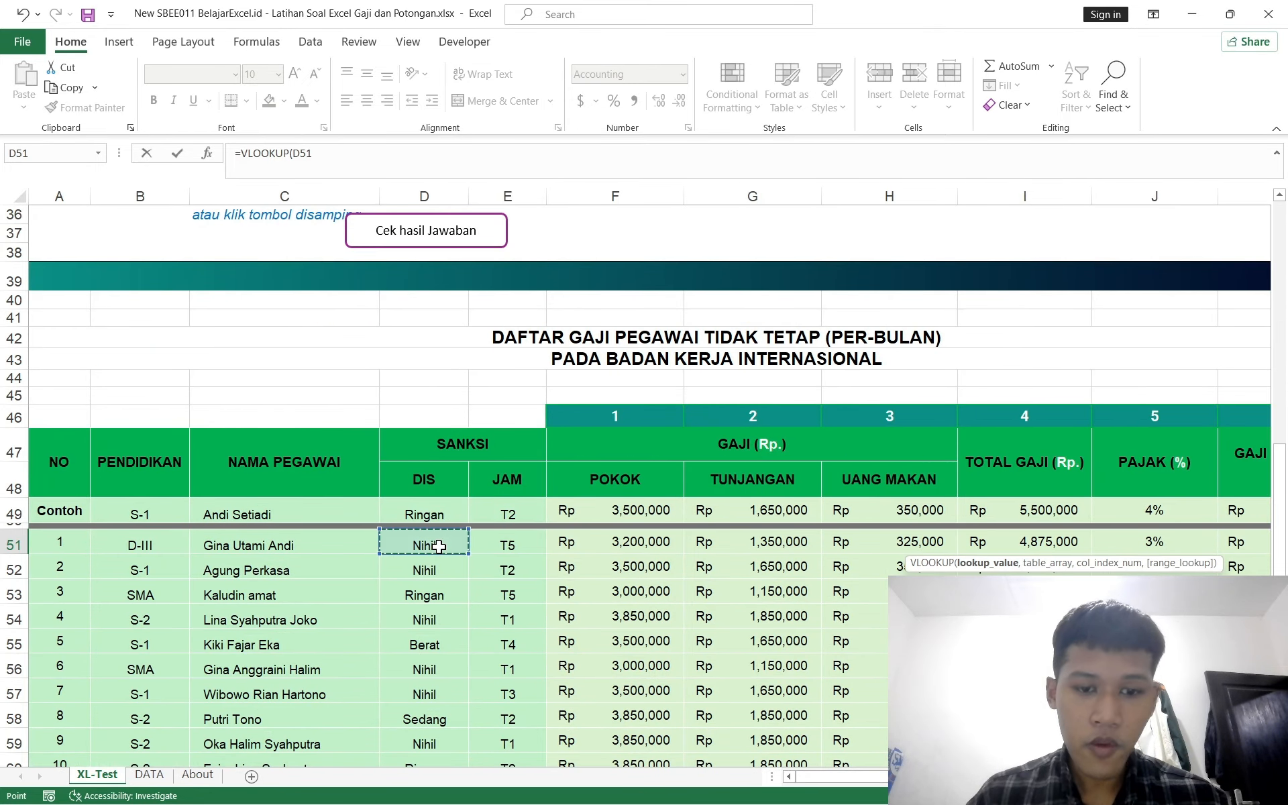
pyautogui.press('F4')
pyautogui.press('F4')
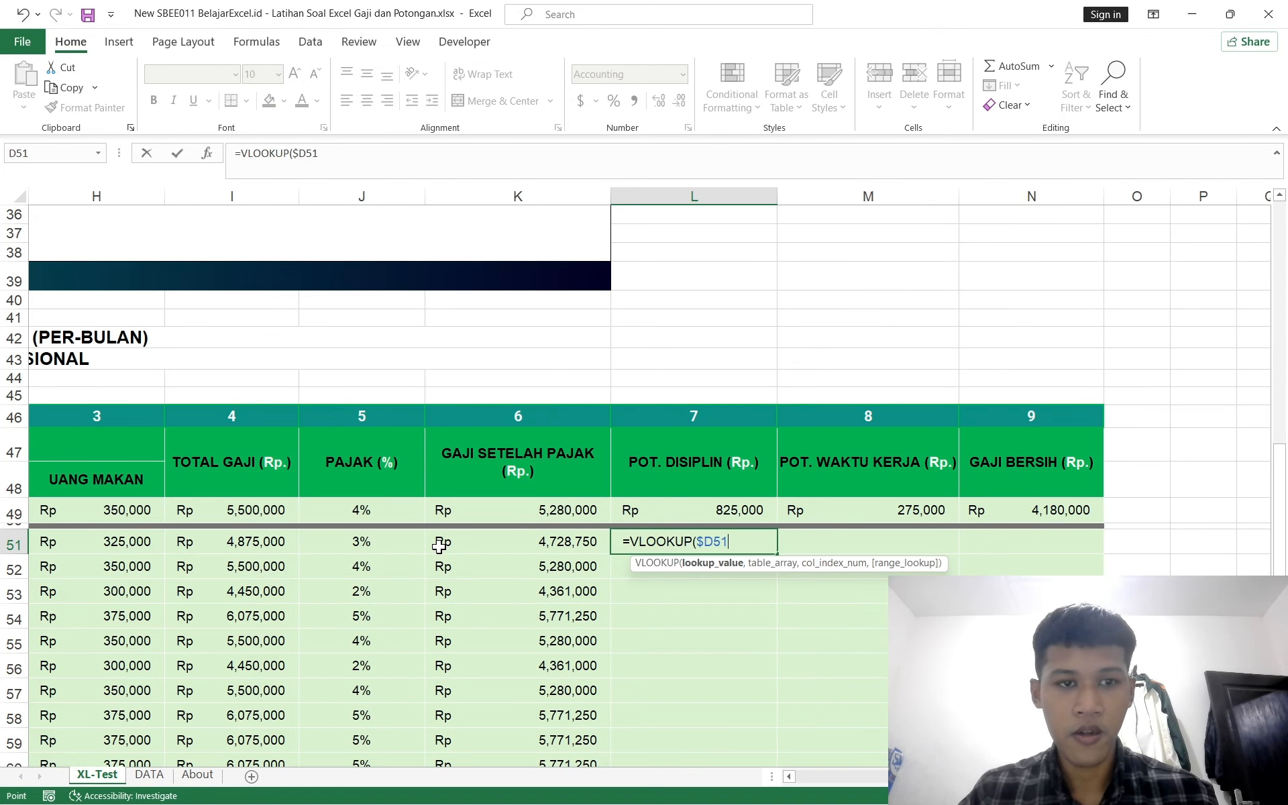
pyautogui.write(',')
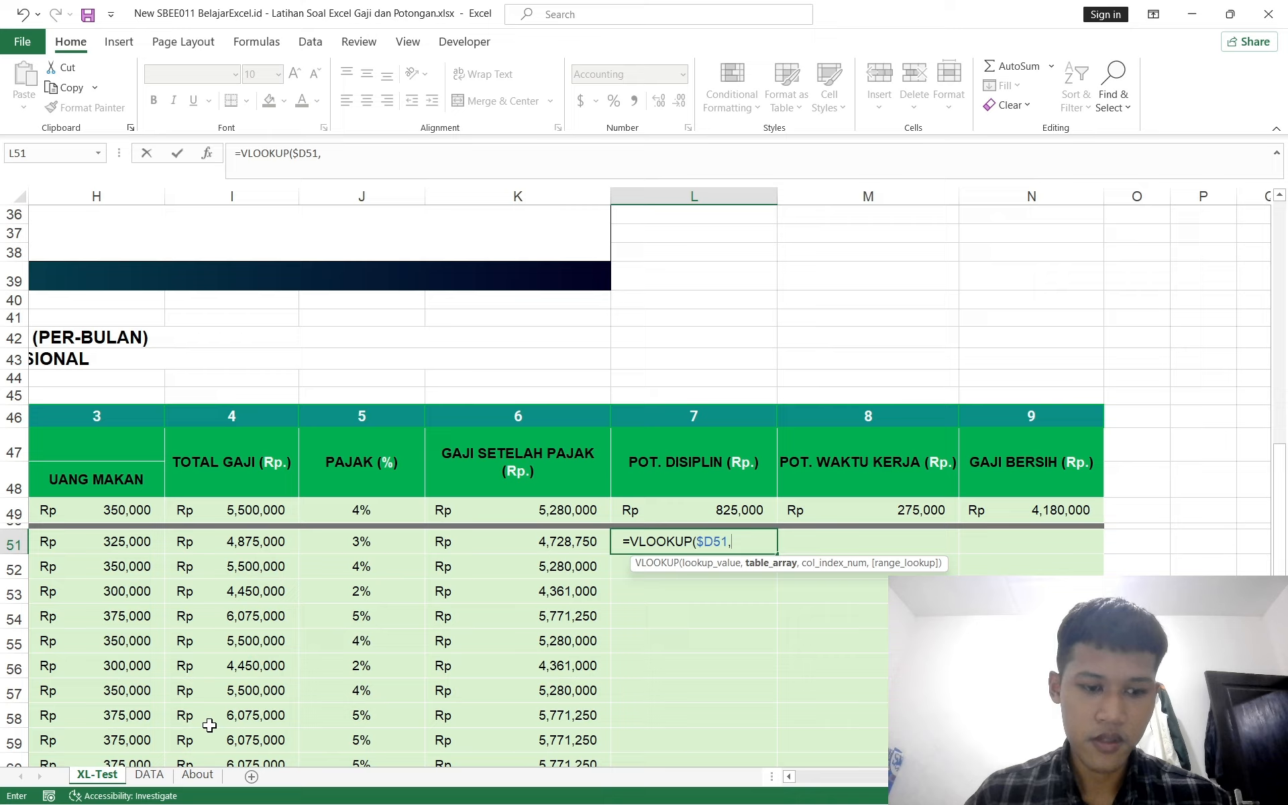
pyautogui.click(148, 774)
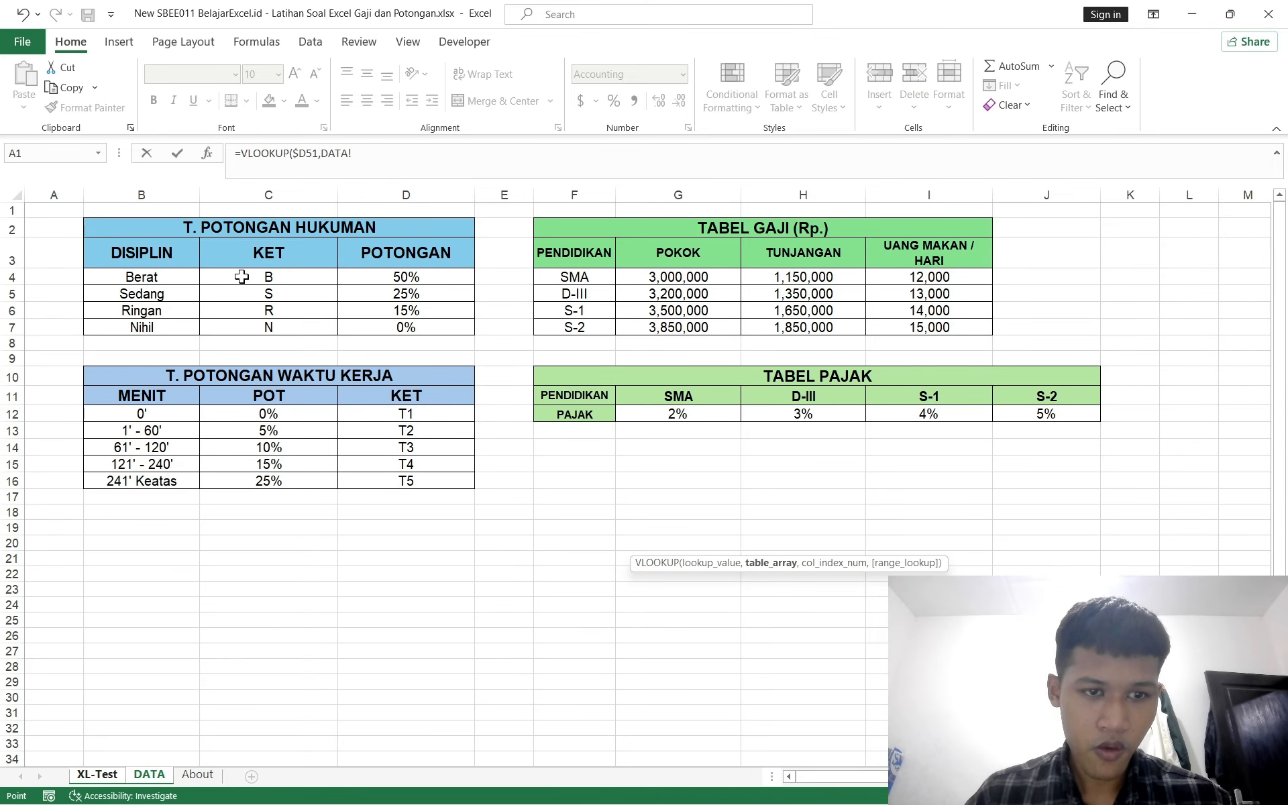
pyautogui.moveTo(241, 276); pyautogui.dragTo(407, 319)
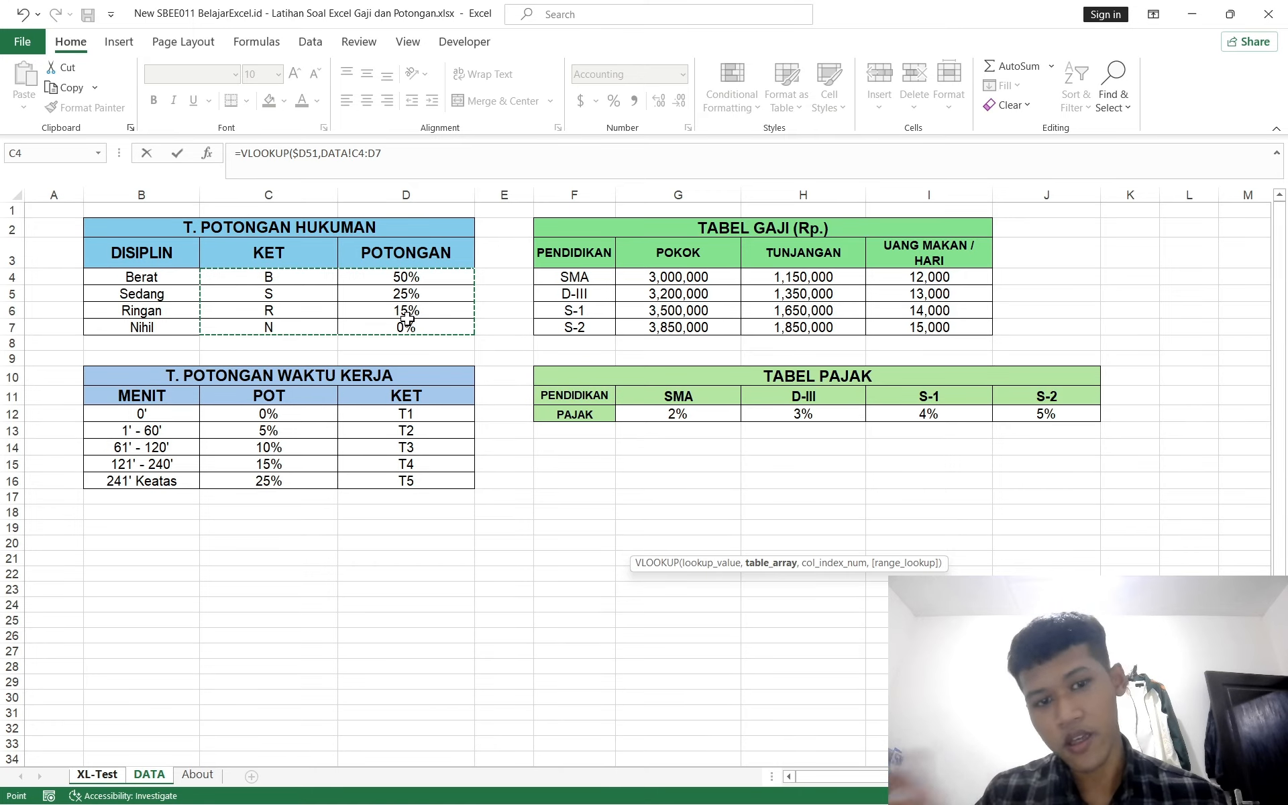
pyautogui.press('F4')
pyautogui.write(',')
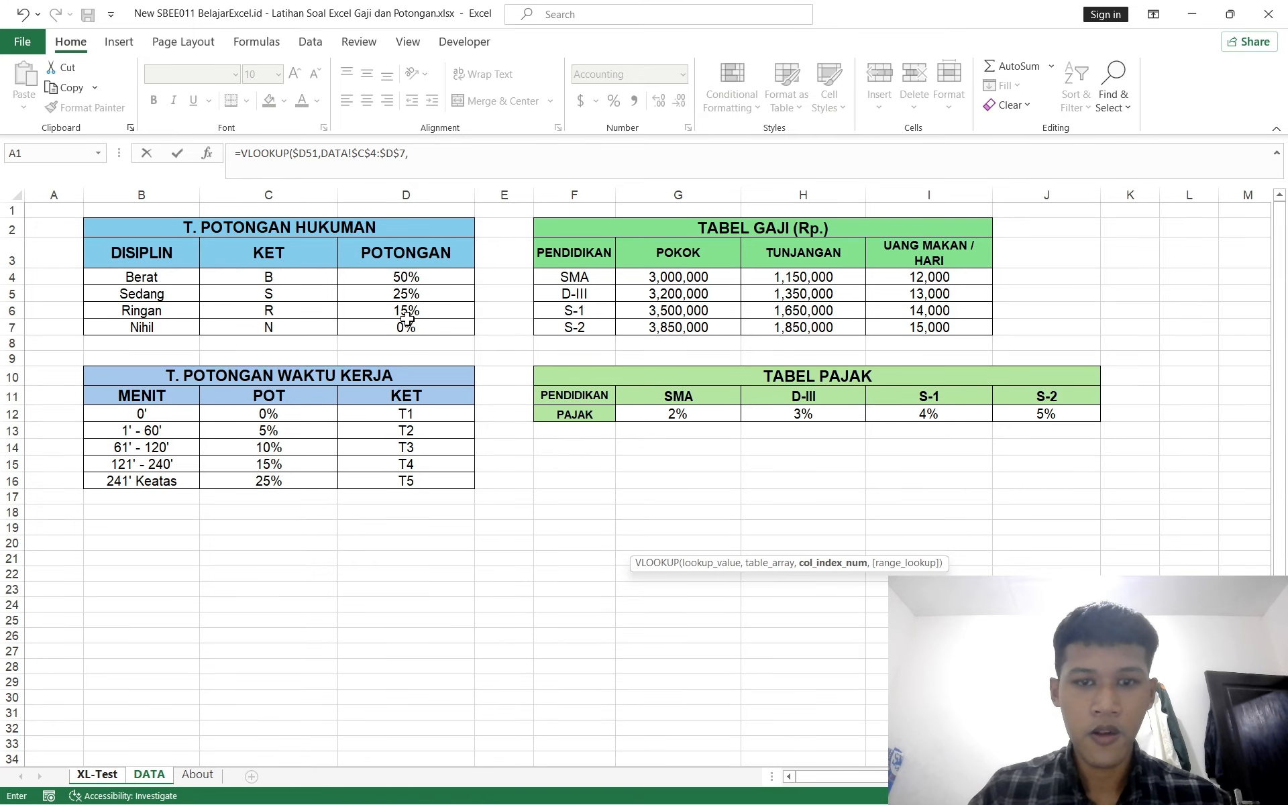
pyautogui.write('2,0)')
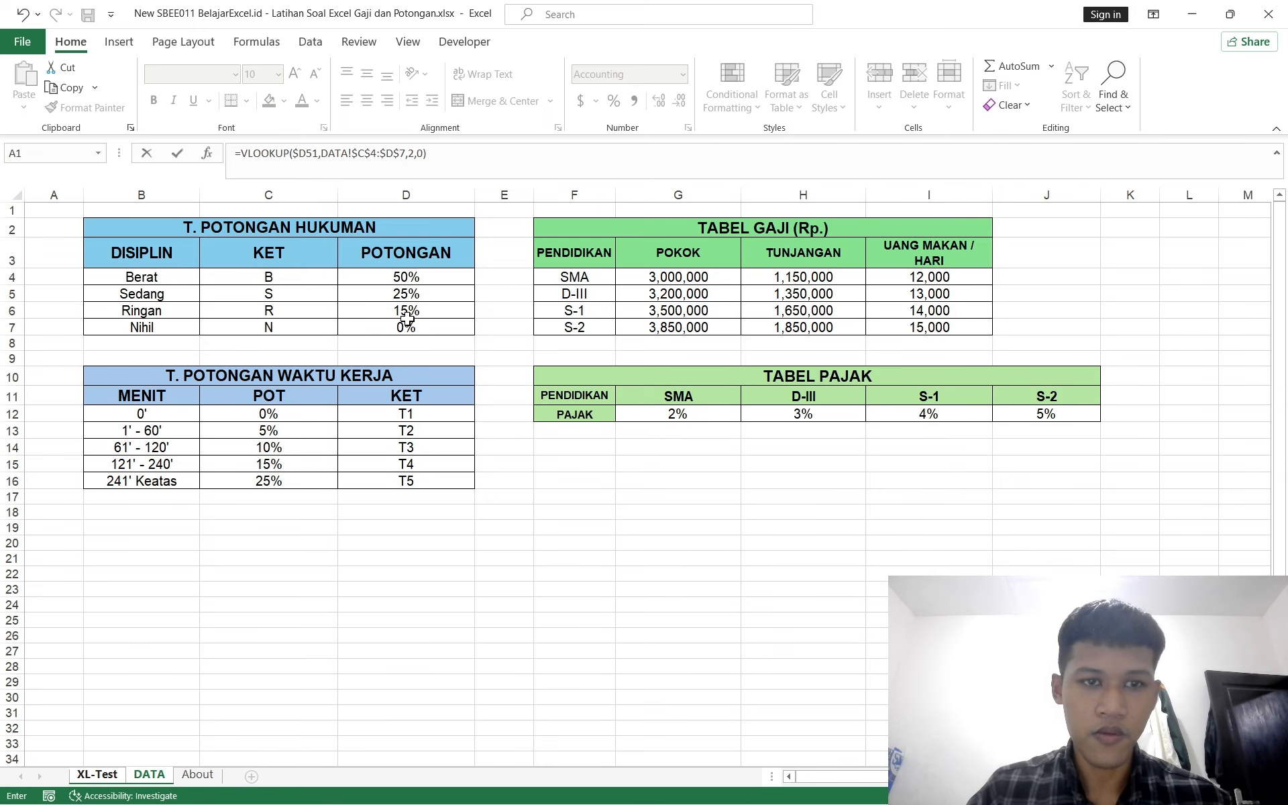
pyautogui.write('*')
pyautogui.click(105, 774)
pyautogui.hscroll(-2, 547, 604)
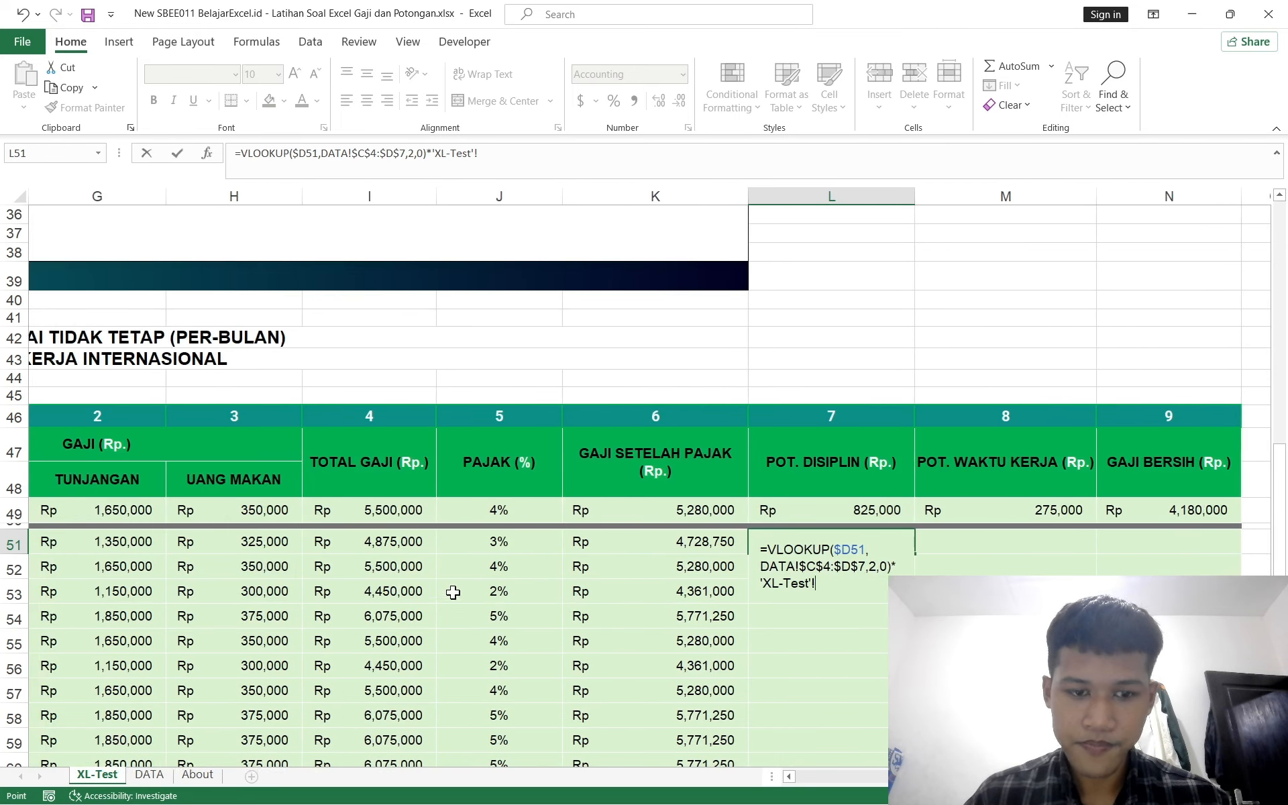
pyautogui.click(395, 544)
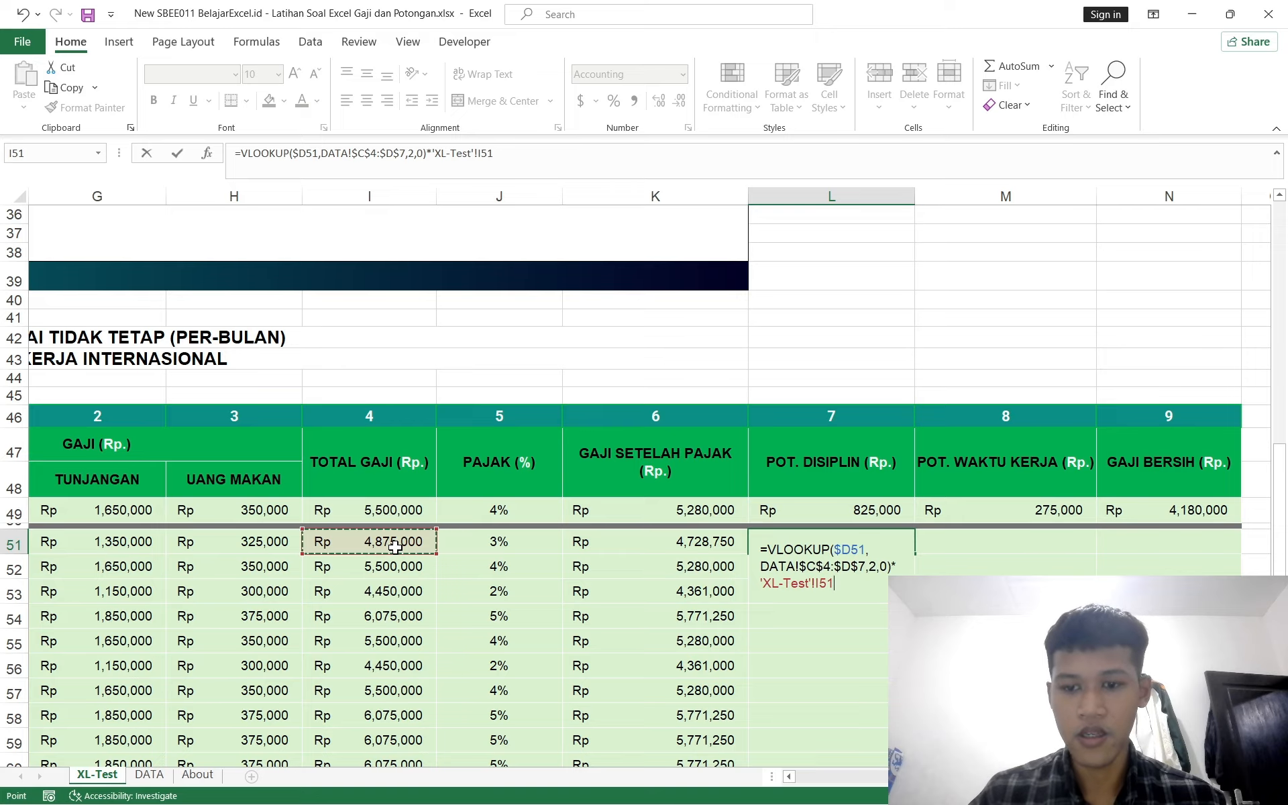
pyautogui.press('Return')
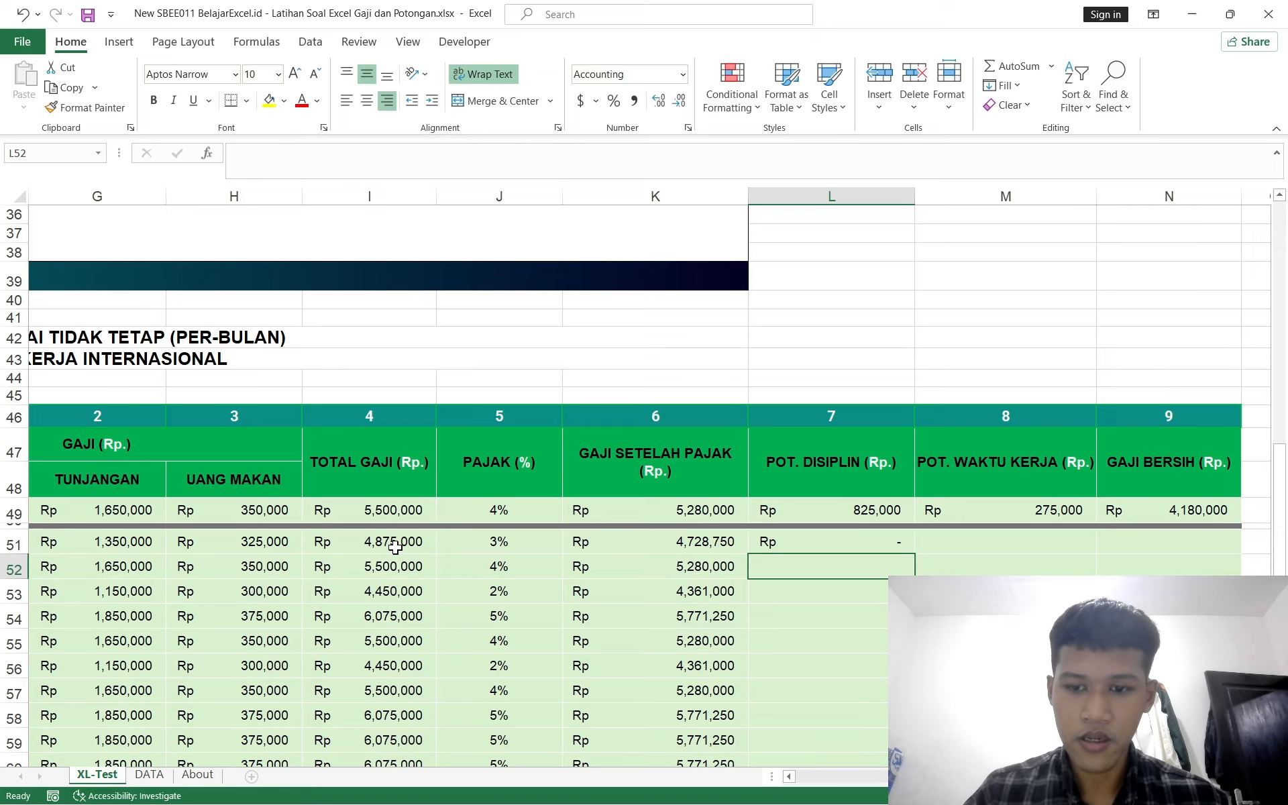
# Step: Fill the POT. DISIPLIN formula from L51 down to L73
pyautogui.click(820, 542)
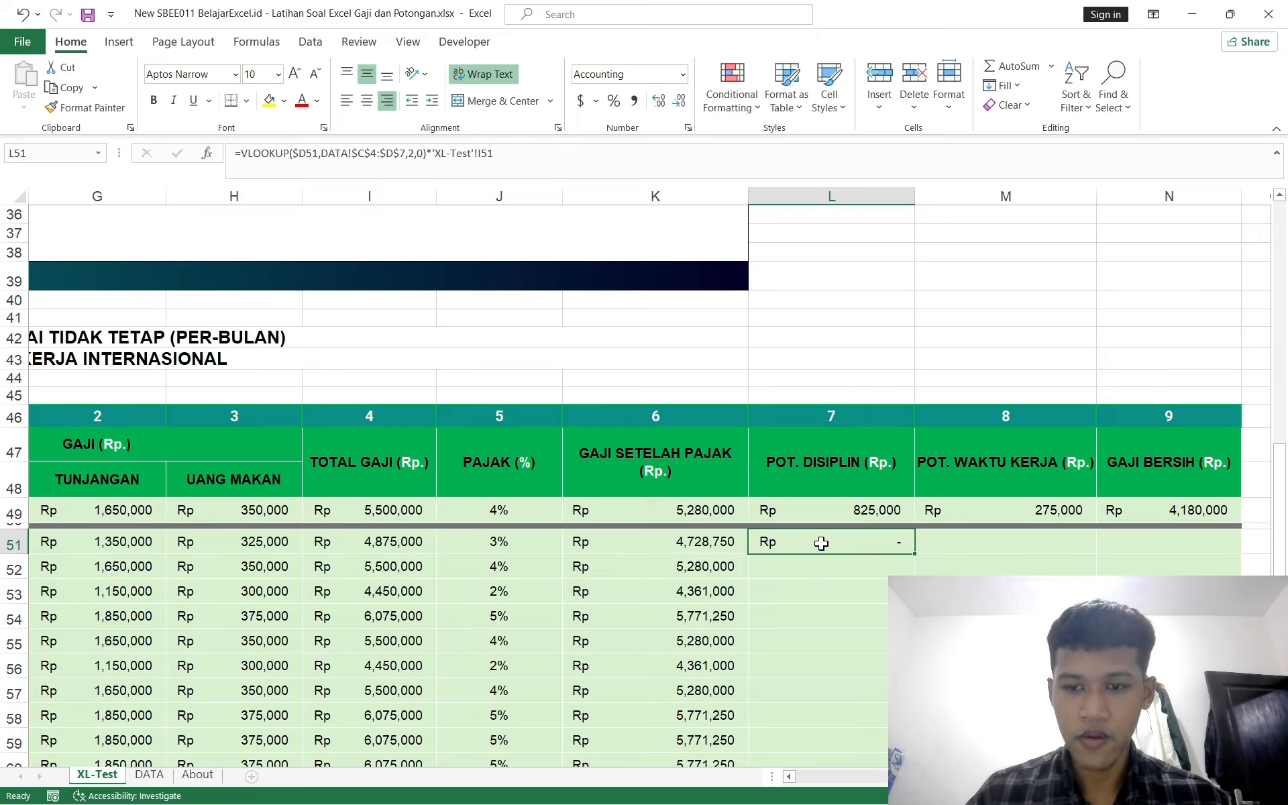
pyautogui.scroll(-2, 821, 544)
pyautogui.scroll(-1, 821, 544)
pyautogui.hscroll(-2, 821, 544)
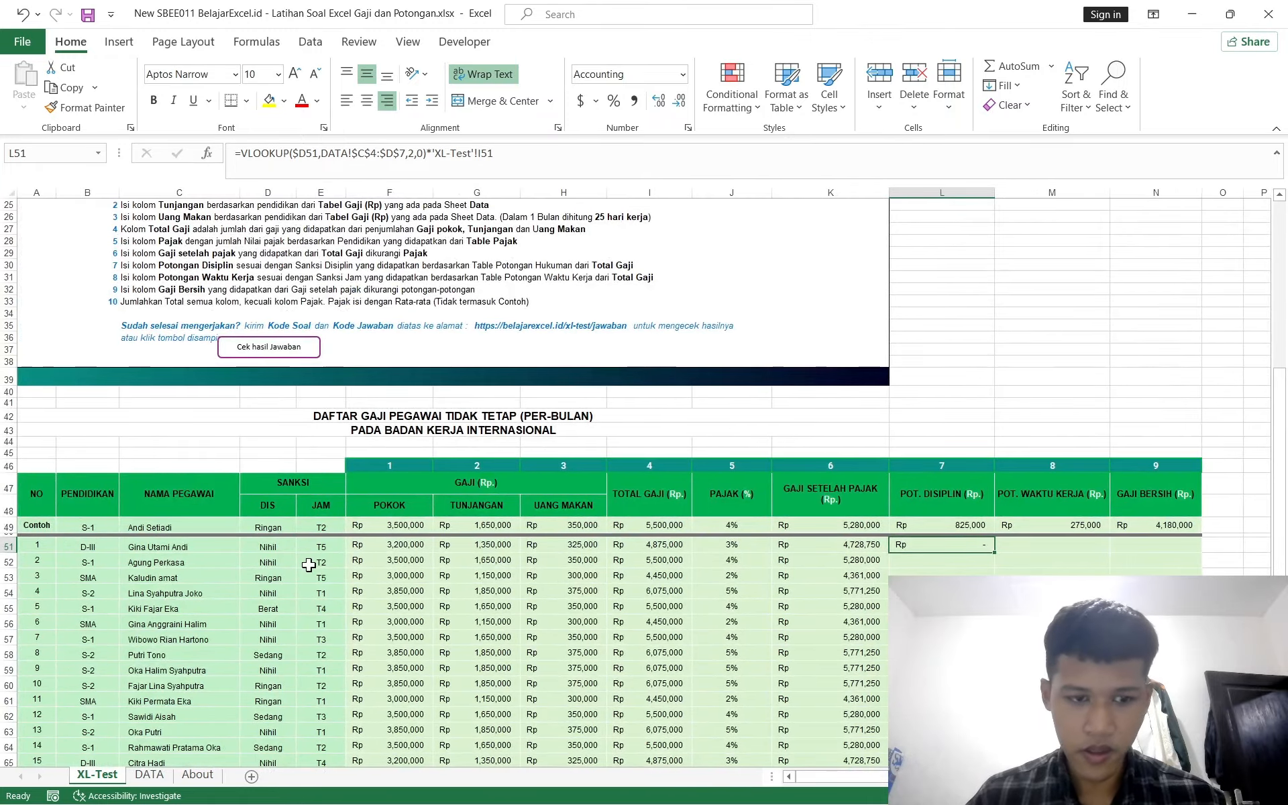
pyautogui.scroll(-1, 308, 564)
pyautogui.scroll(-1, 288, 530)
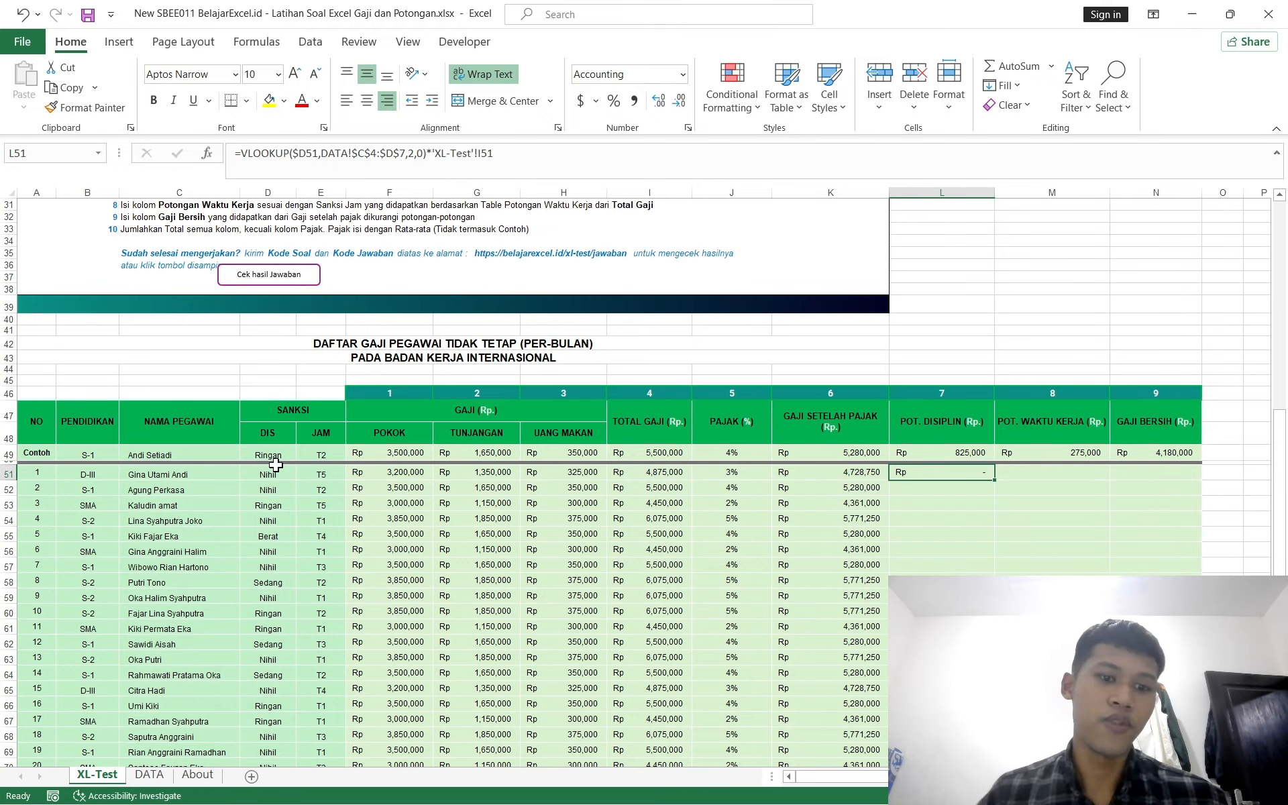
pyautogui.click(929, 547)
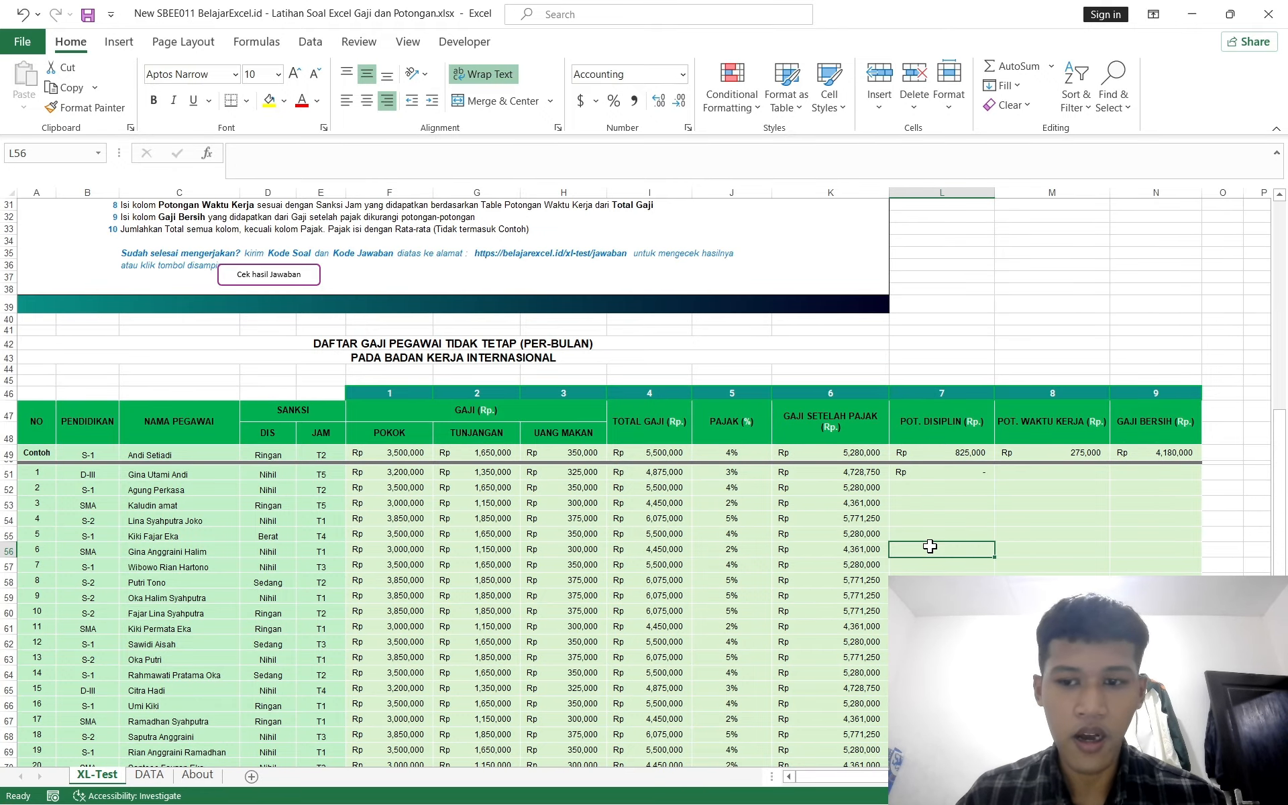
pyautogui.click(960, 472)
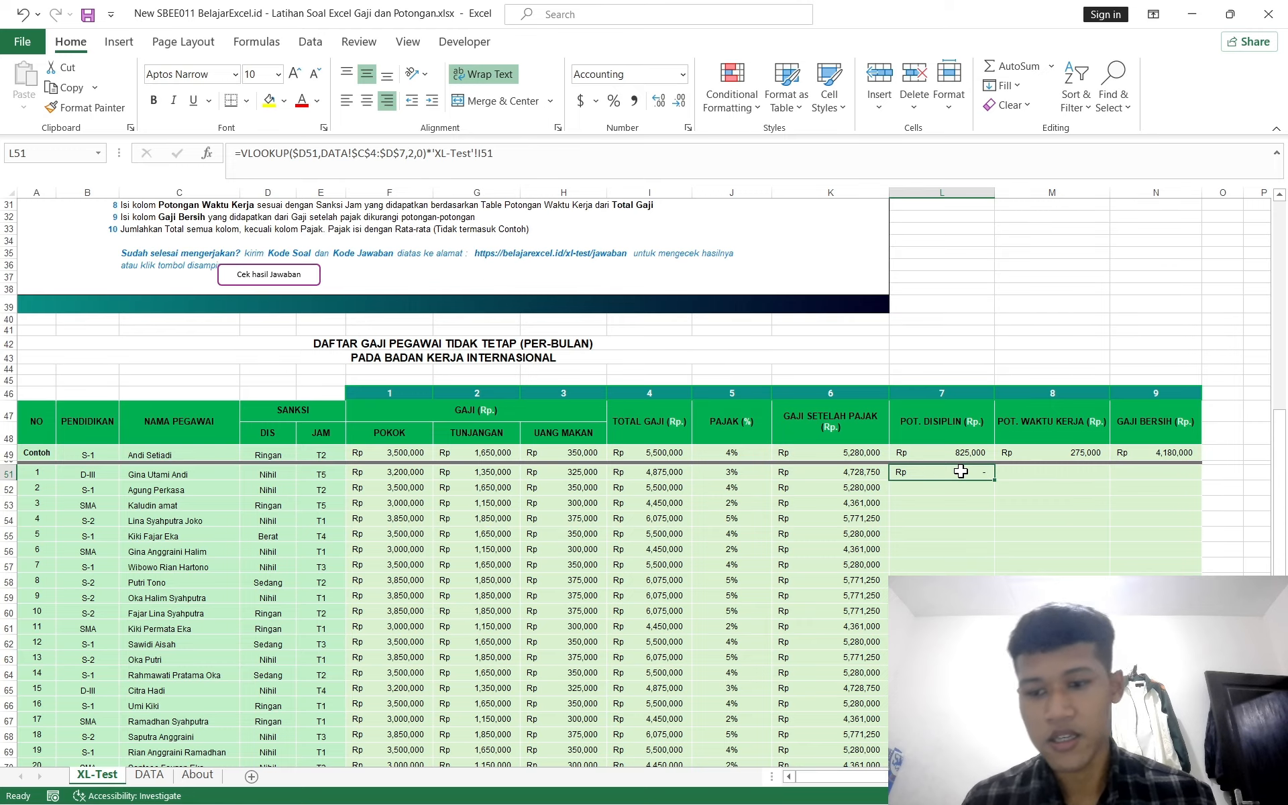
pyautogui.press('Left')
pyautogui.hotkey('ctrl', 'shift', 'Down')
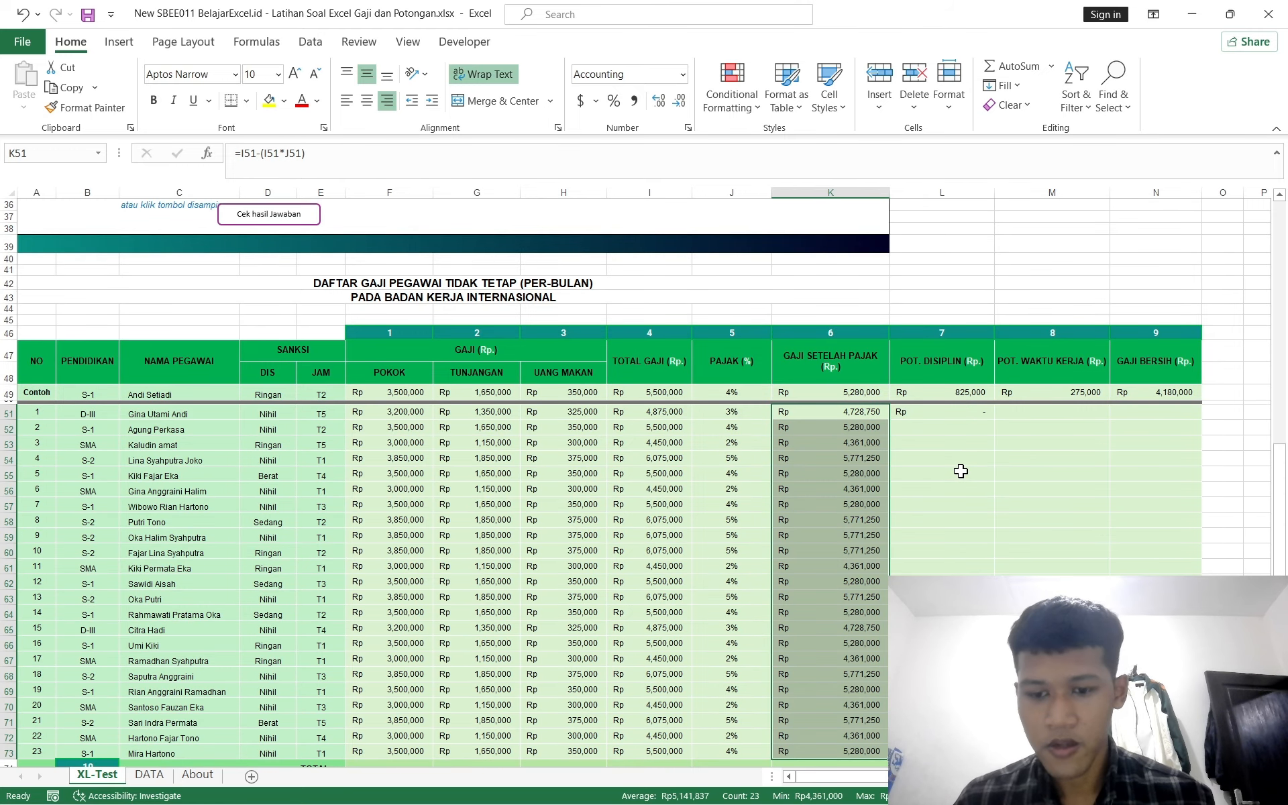
pyautogui.press('Down')
pyautogui.hotkey('ctrl', 'Down')
pyautogui.press('Right')
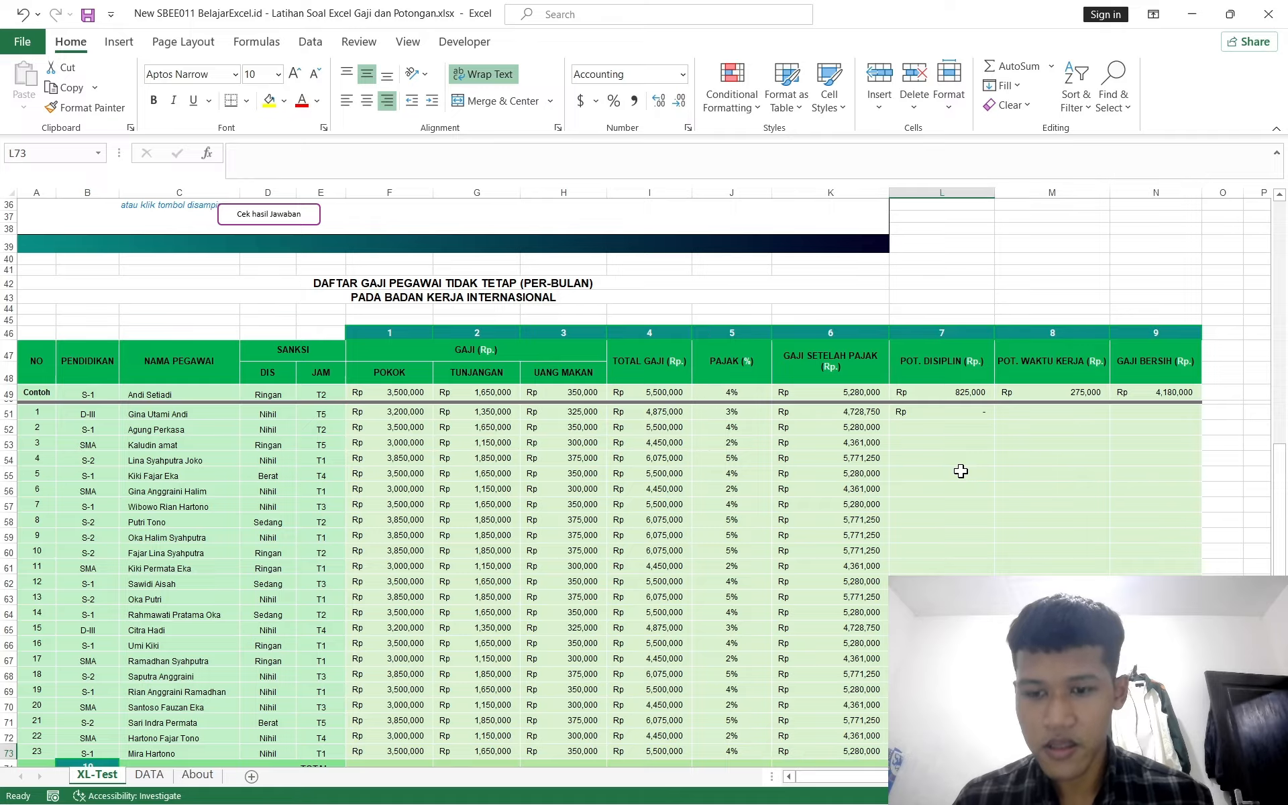
pyautogui.hotkey('ctrl', 'shift', 'Up')
pyautogui.hotkey('ctrl', 'd')
pyautogui.press('Up')
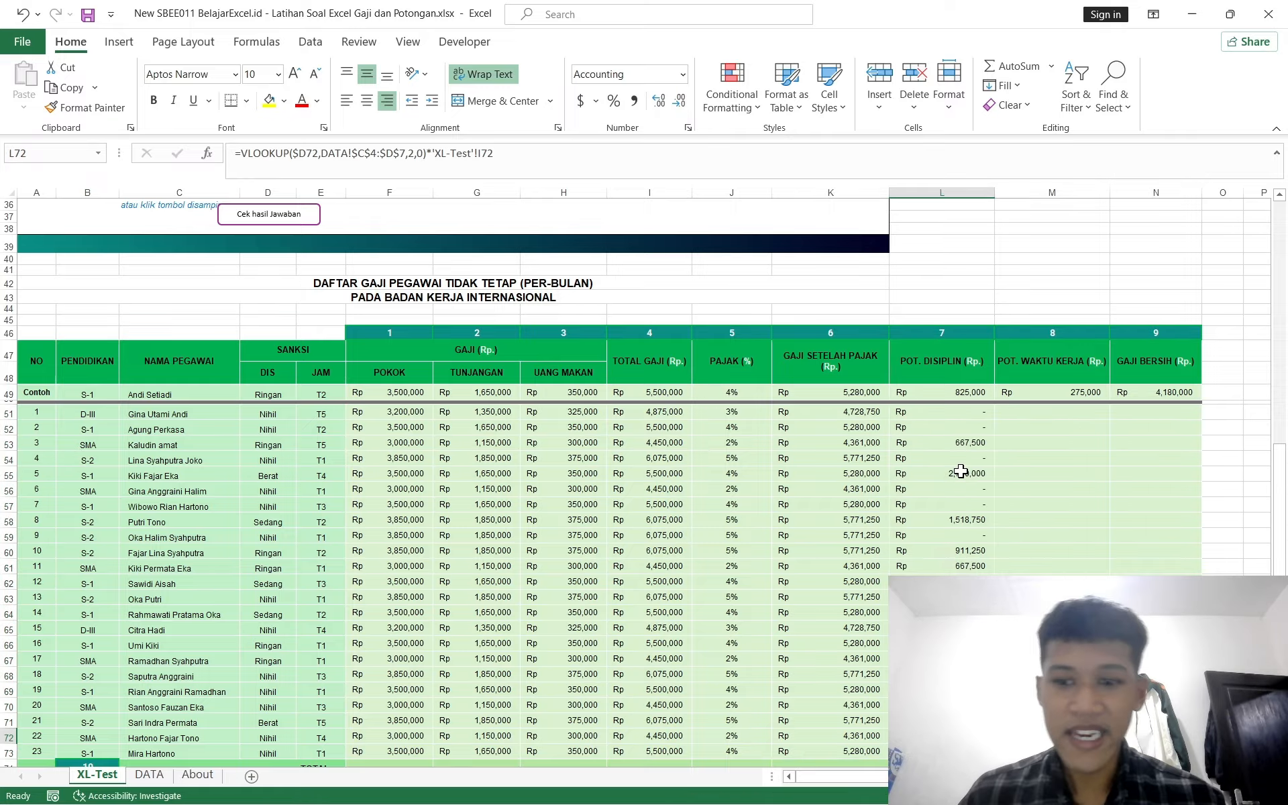
pyautogui.hotkey('ctrl', 'Up')
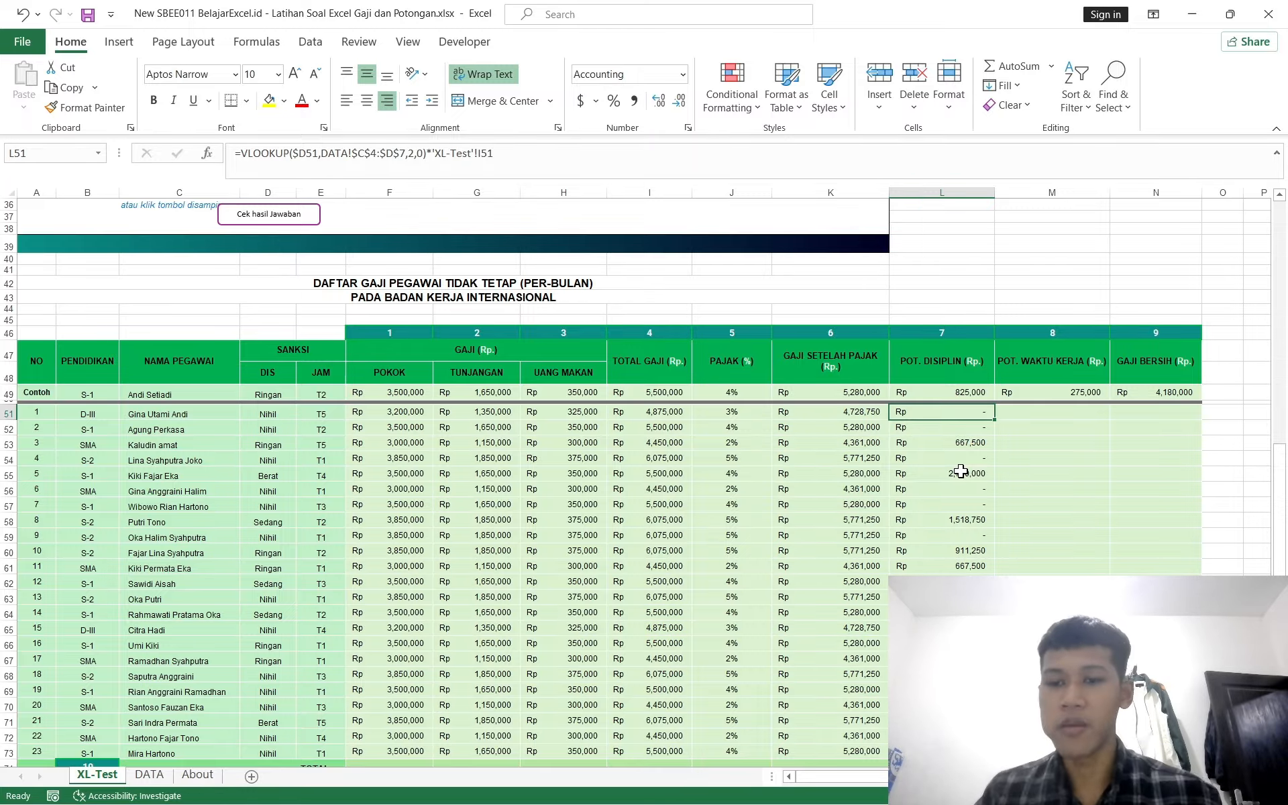
# Step: Read instruction 8 about the Potongan Waktu Kerja column and translate its text with DeepL
pyautogui.hscroll(1, 1006, 415)
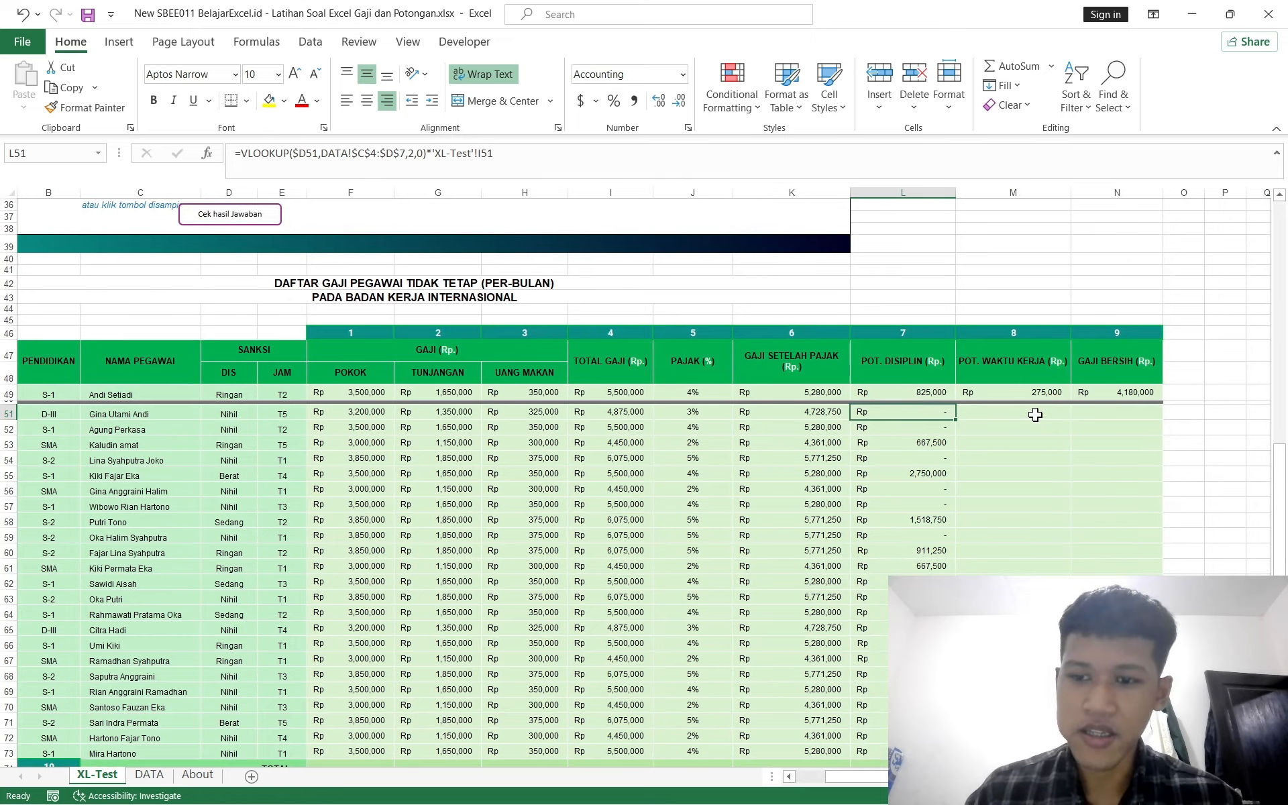
pyautogui.click(1035, 415)
pyautogui.scroll(5, 907, 429)
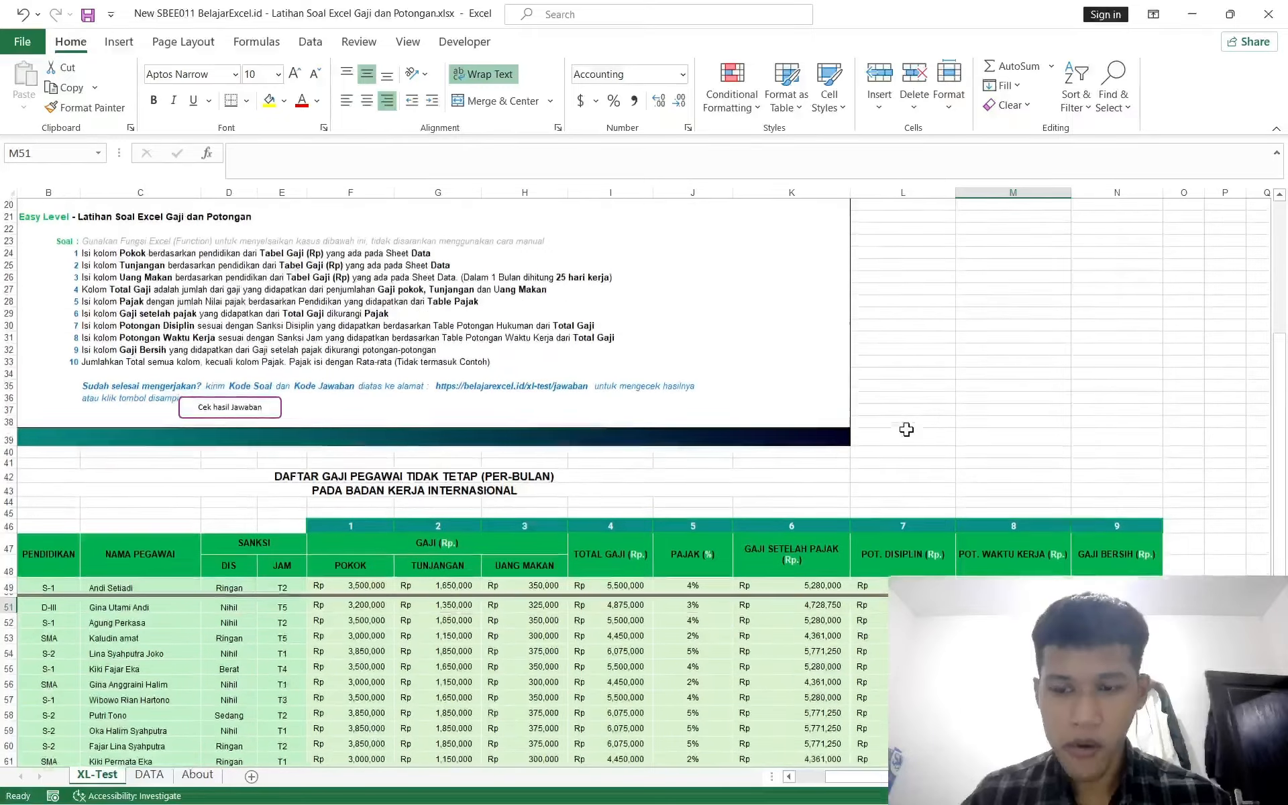
pyautogui.hscroll(-1, 906, 429)
pyautogui.keyDown('ctrl'); pyautogui.scroll(3, 451, 420); pyautogui.keyUp('ctrl')
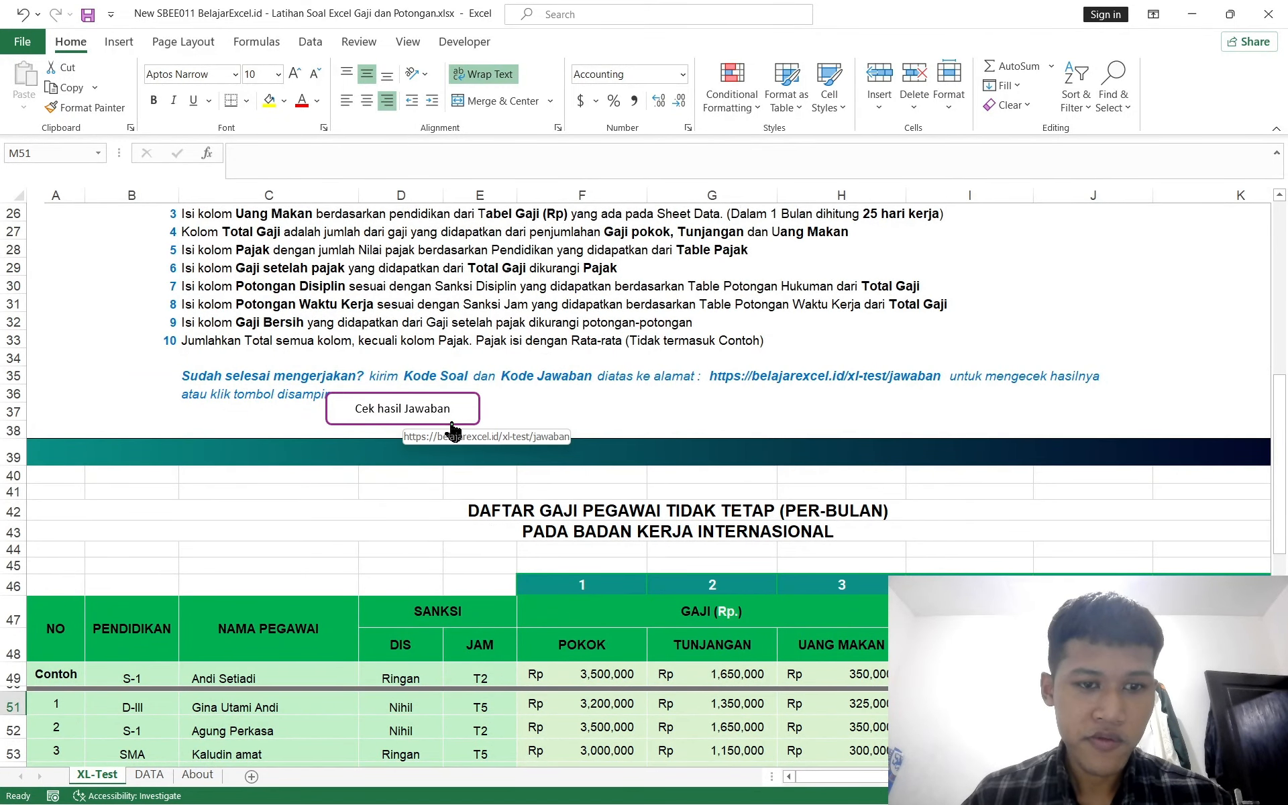
pyautogui.click(190, 316)
pyautogui.click(173, 292)
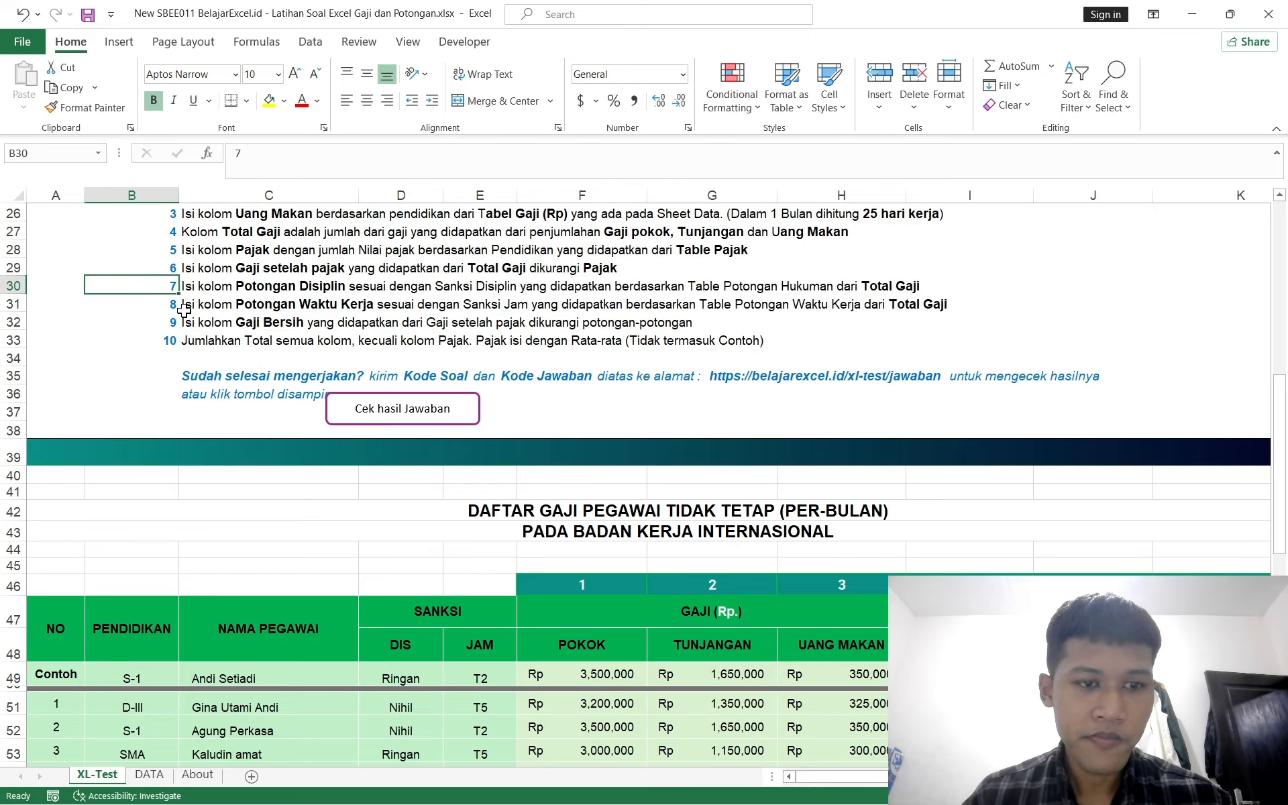
pyautogui.click(183, 309)
pyautogui.click(400, 153)
pyautogui.tripleClick(401, 153)
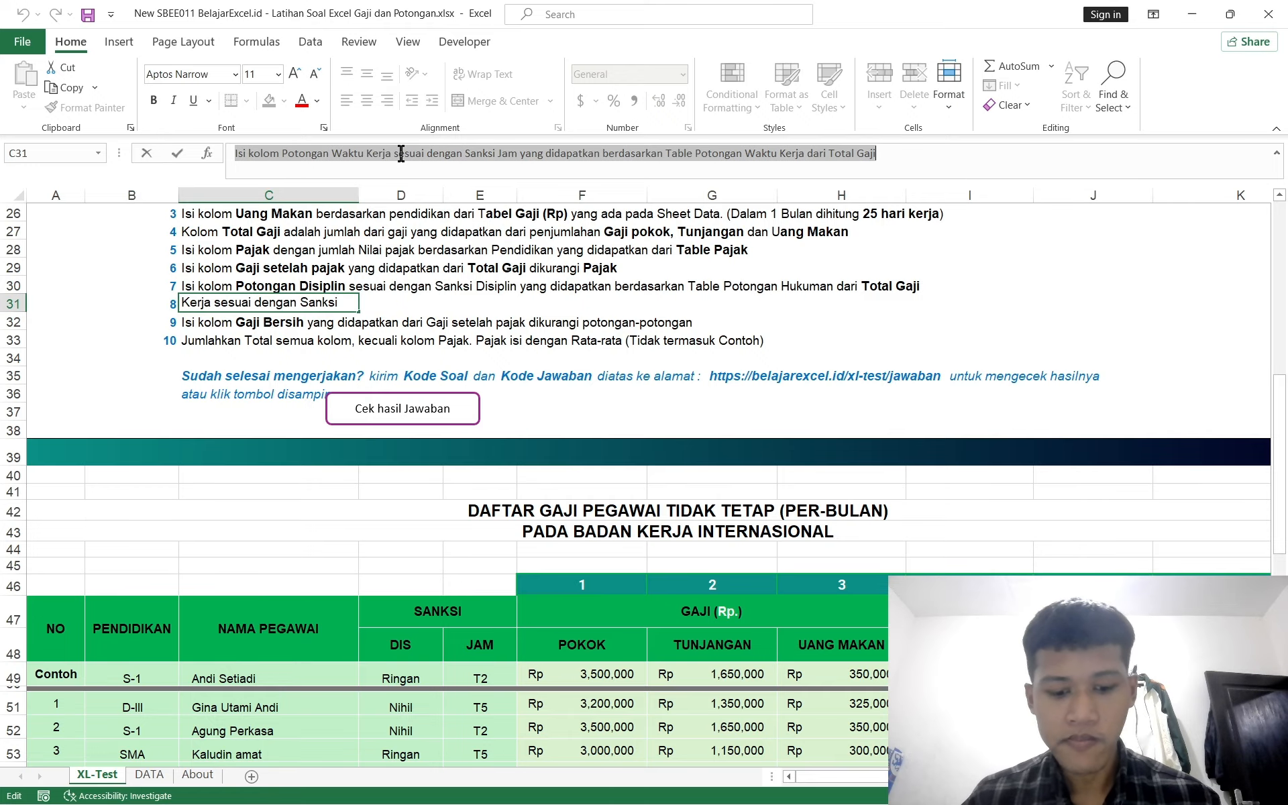
pyautogui.hotkey('ctrl', 'c')
pyautogui.hotkey('ctrl', 'c')
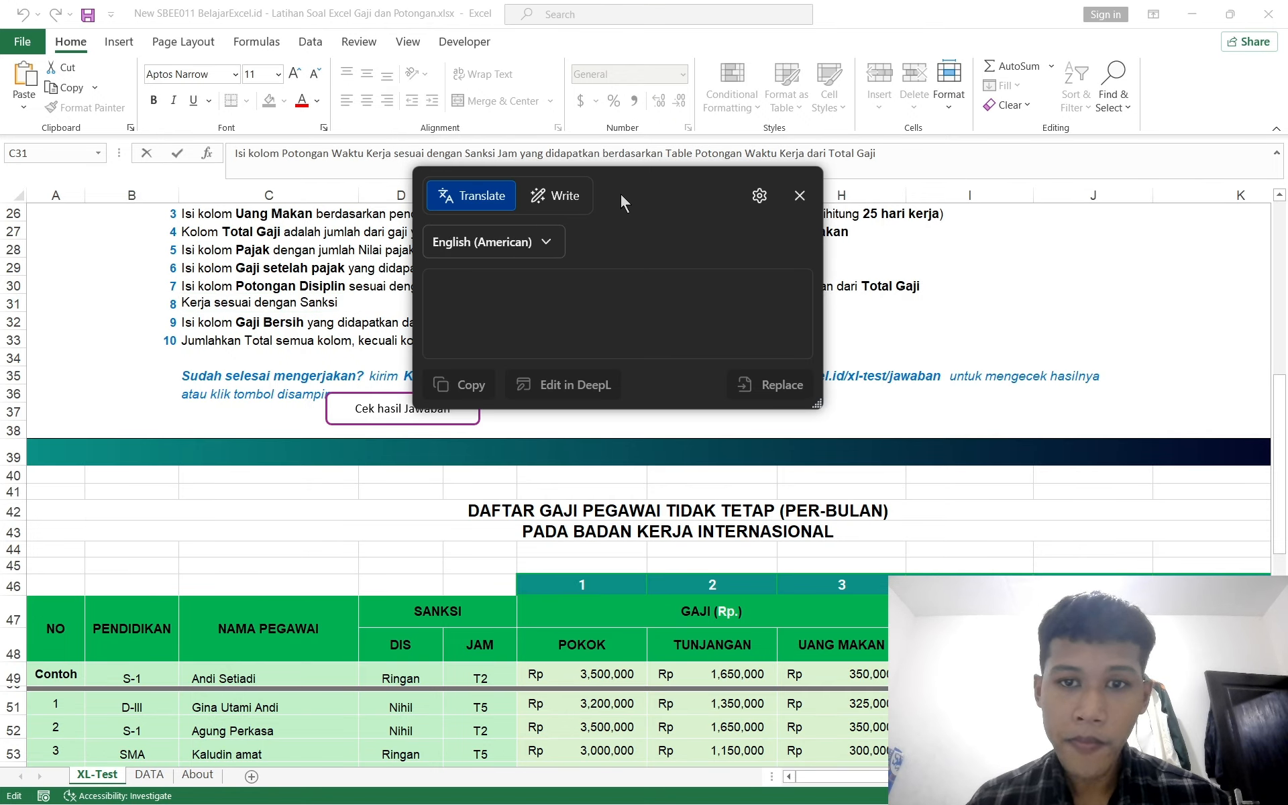
pyautogui.moveTo(621, 196); pyautogui.dragTo(780, 217)
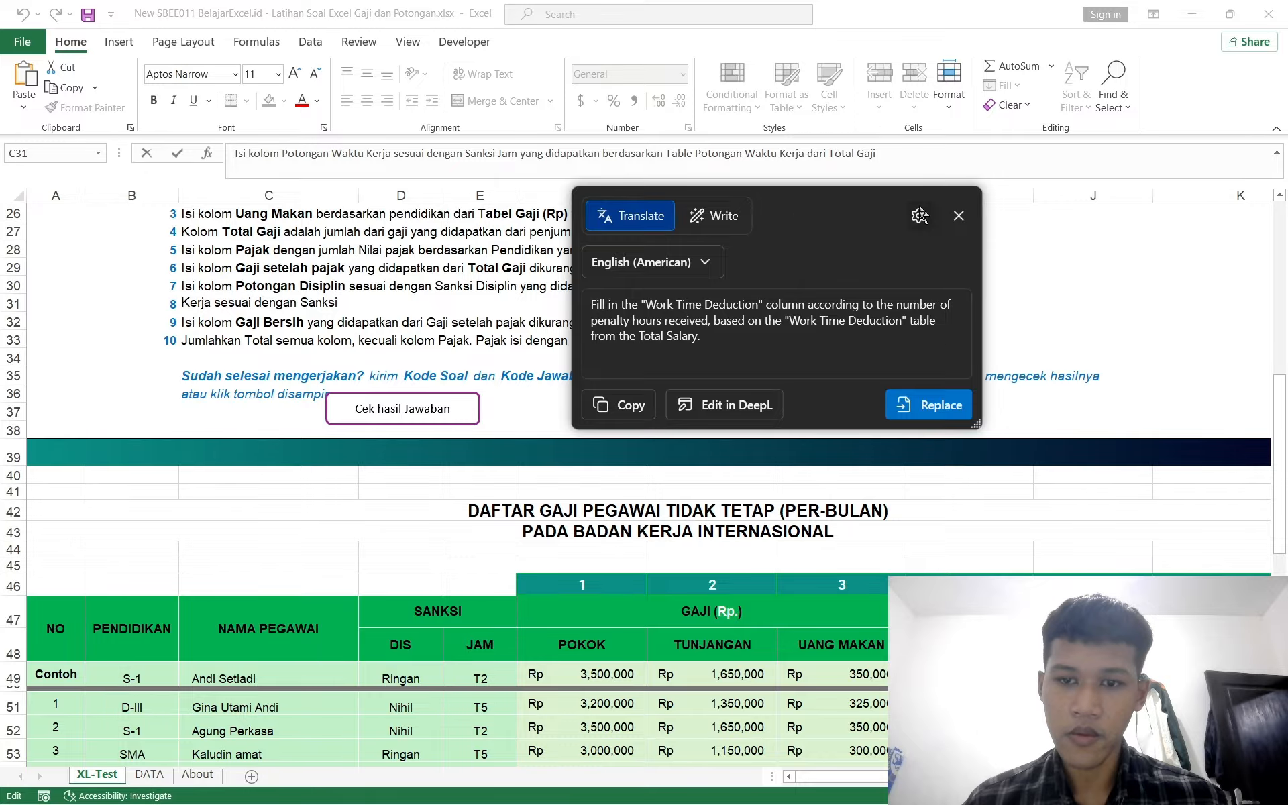
pyautogui.click(959, 216)
# Step: Review the T. POTONGAN WAKTU KERJA table on the DATA sheet and return to the XL-Test sheet
pyautogui.hscroll(3, 422, 591)
pyautogui.scroll(-4, 422, 591)
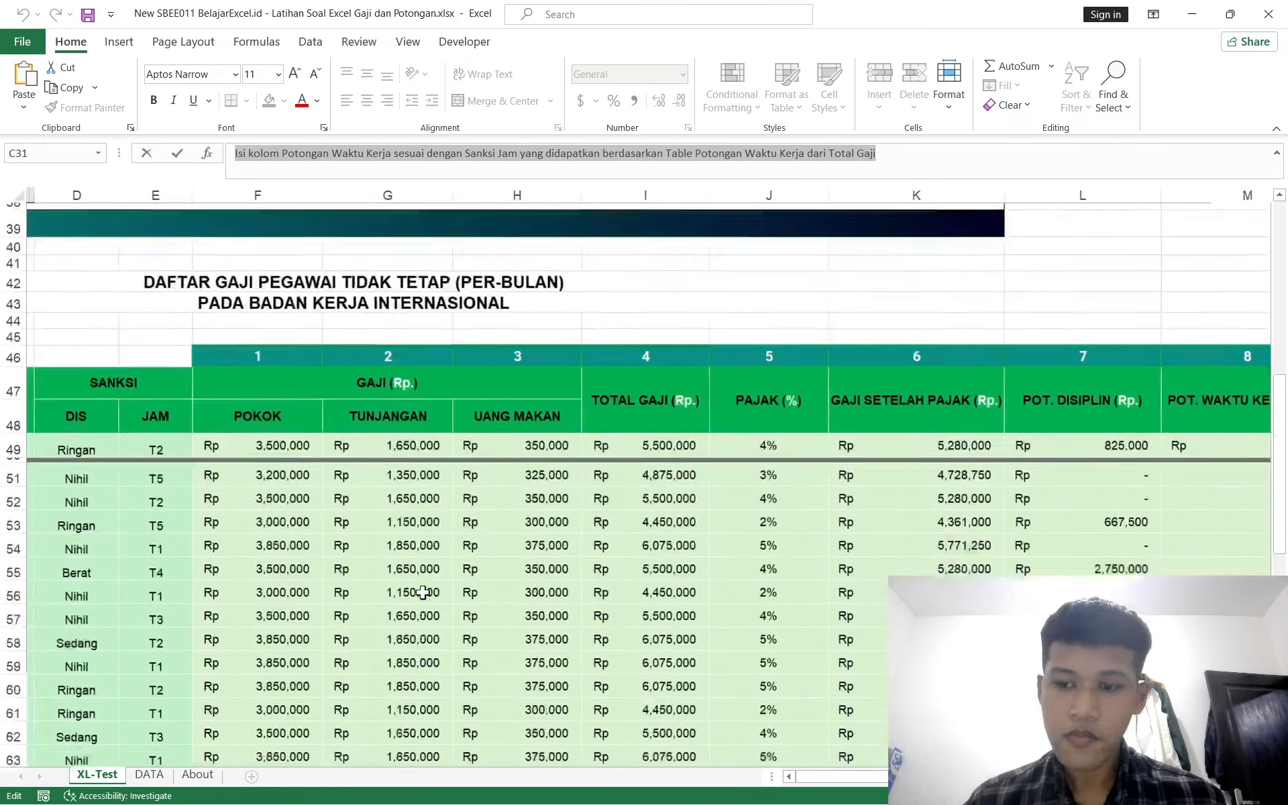
pyautogui.hscroll(3, 422, 592)
pyautogui.scroll(-1, 422, 592)
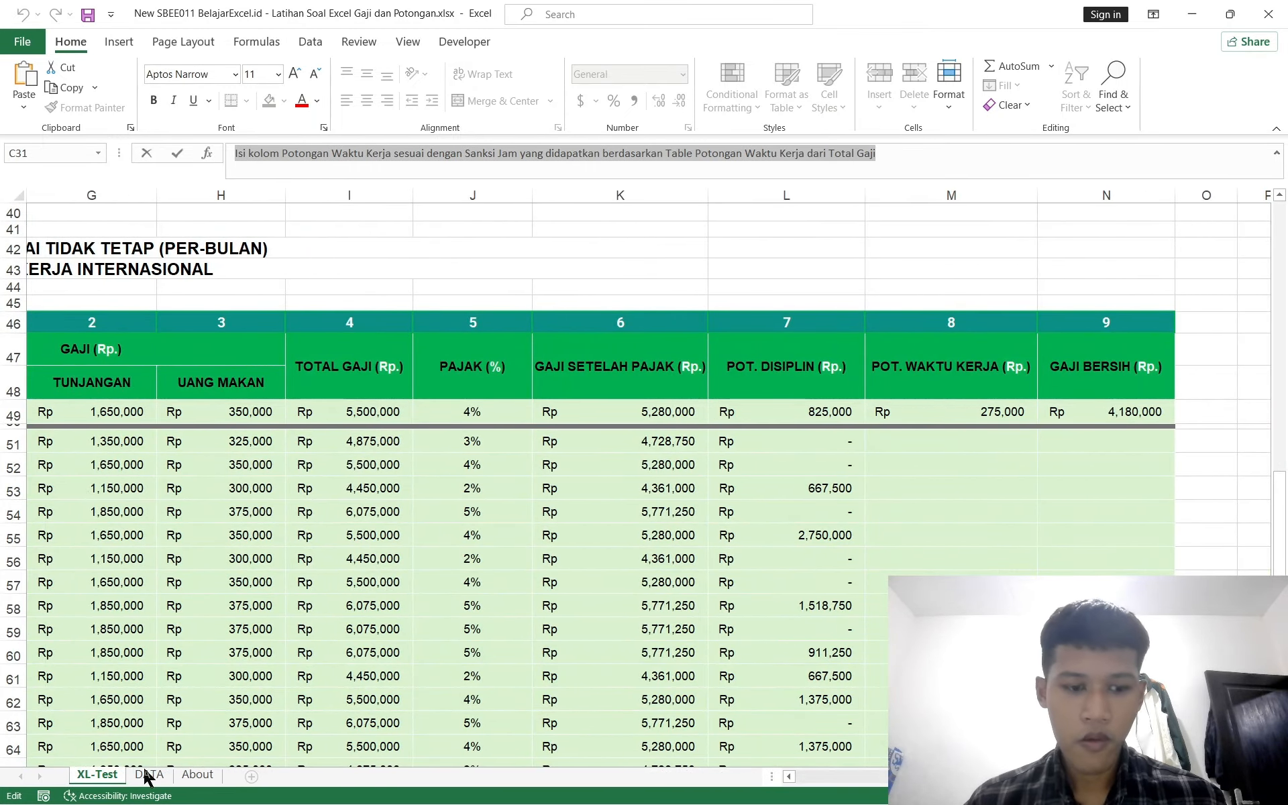
pyautogui.click(146, 776)
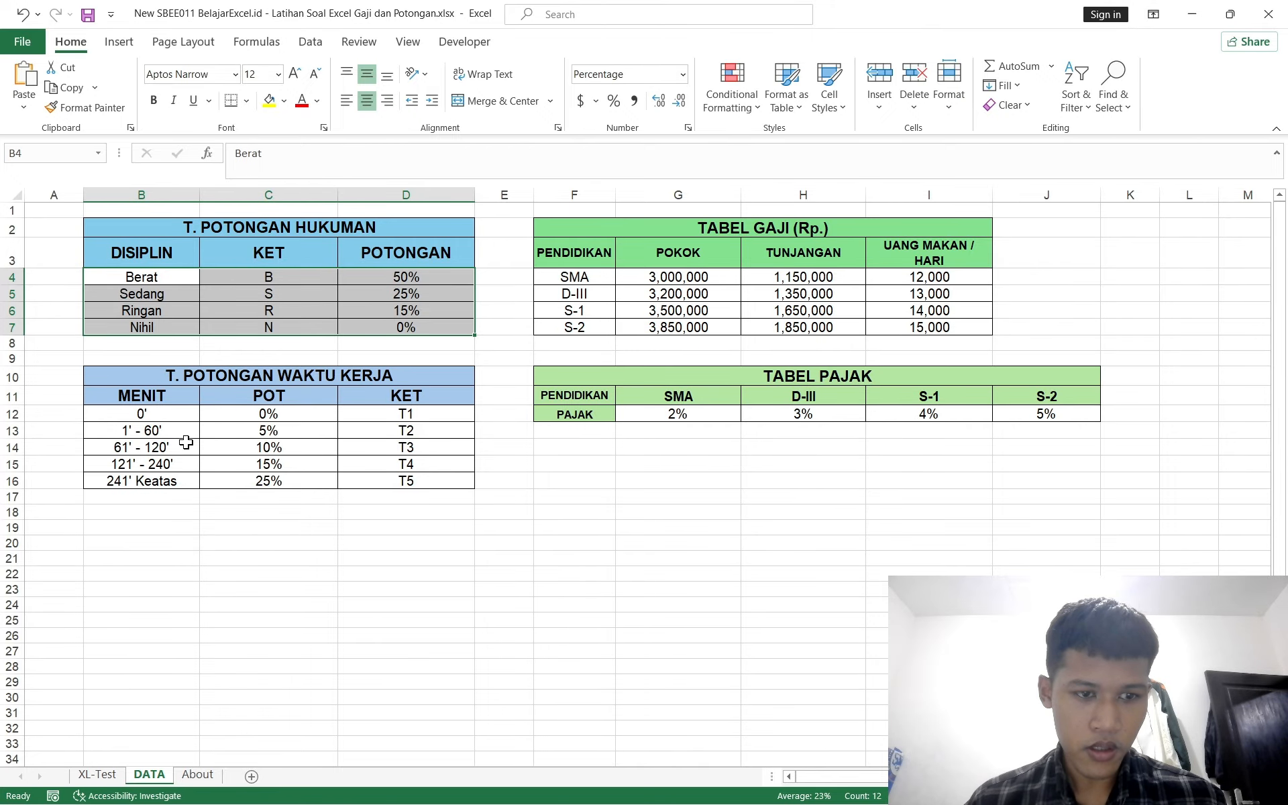
pyautogui.click(179, 462)
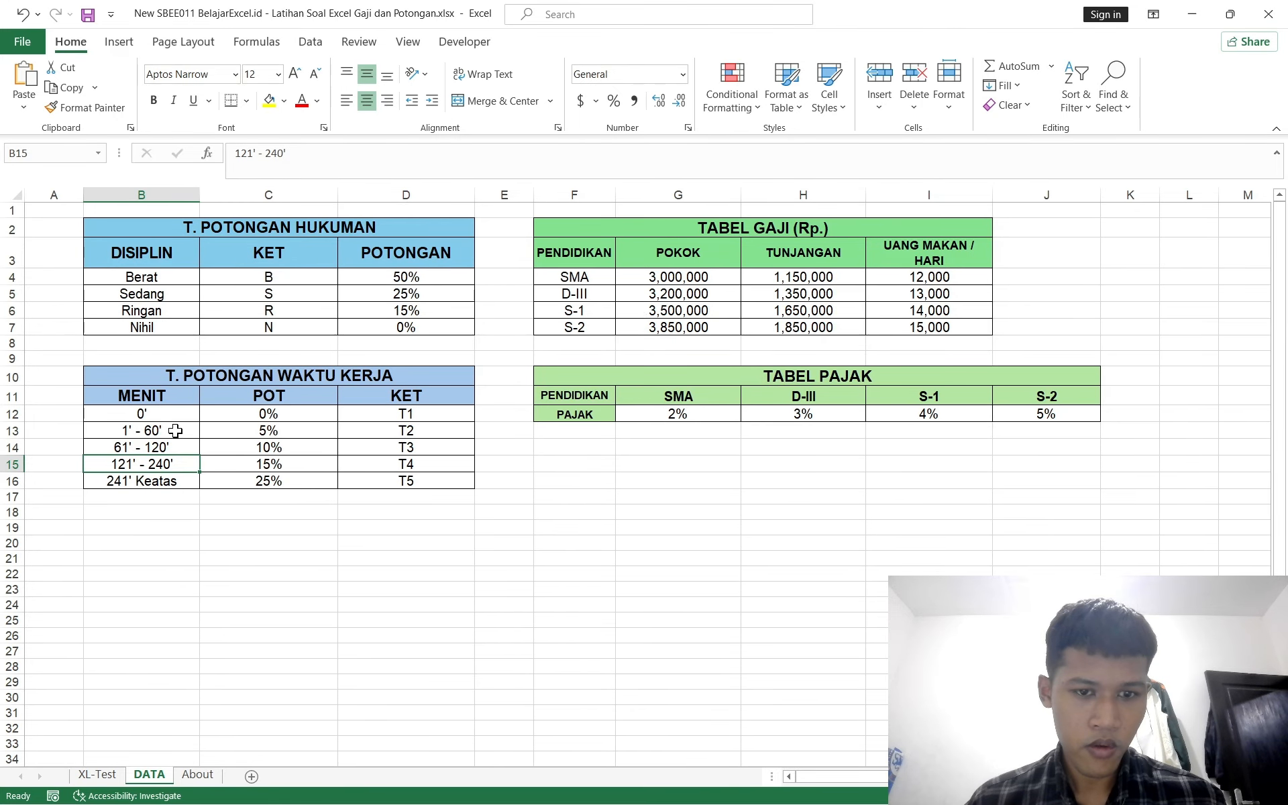
pyautogui.click(97, 775)
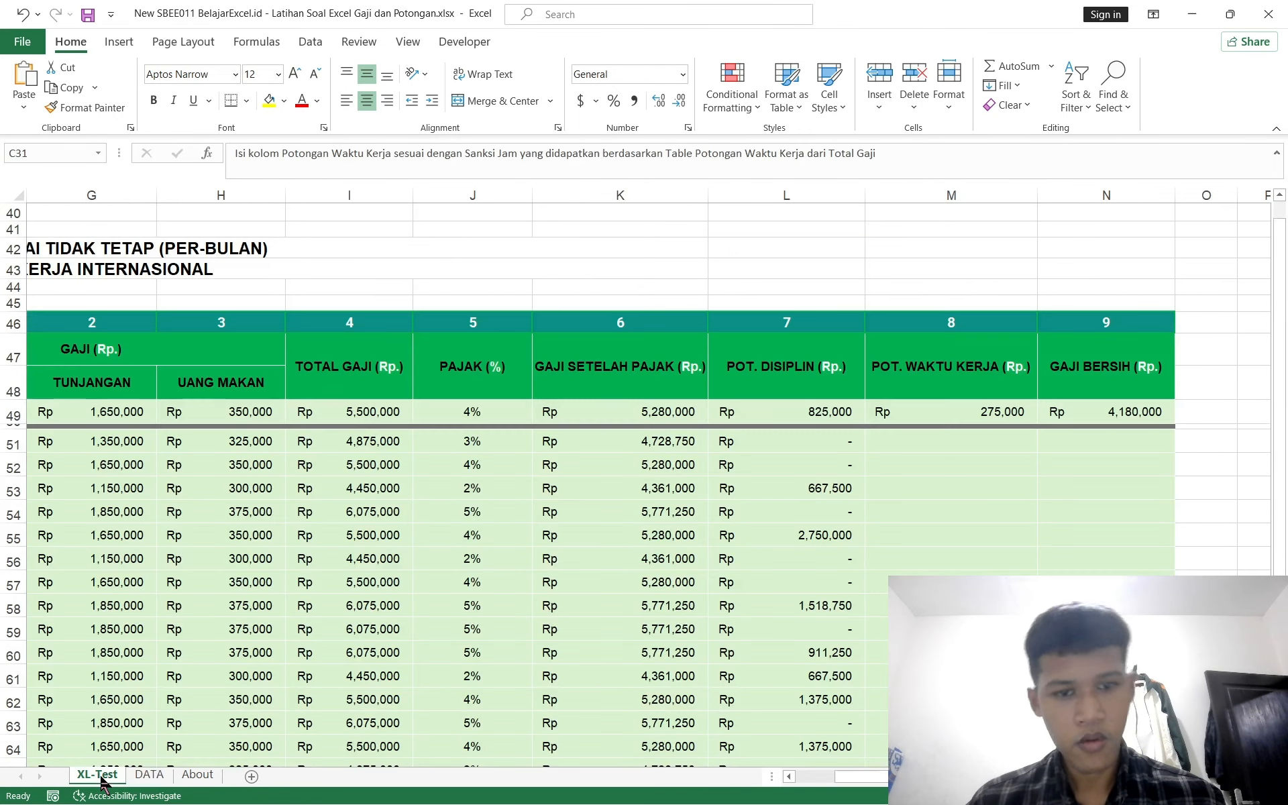
pyautogui.hscroll(-5, 381, 662)
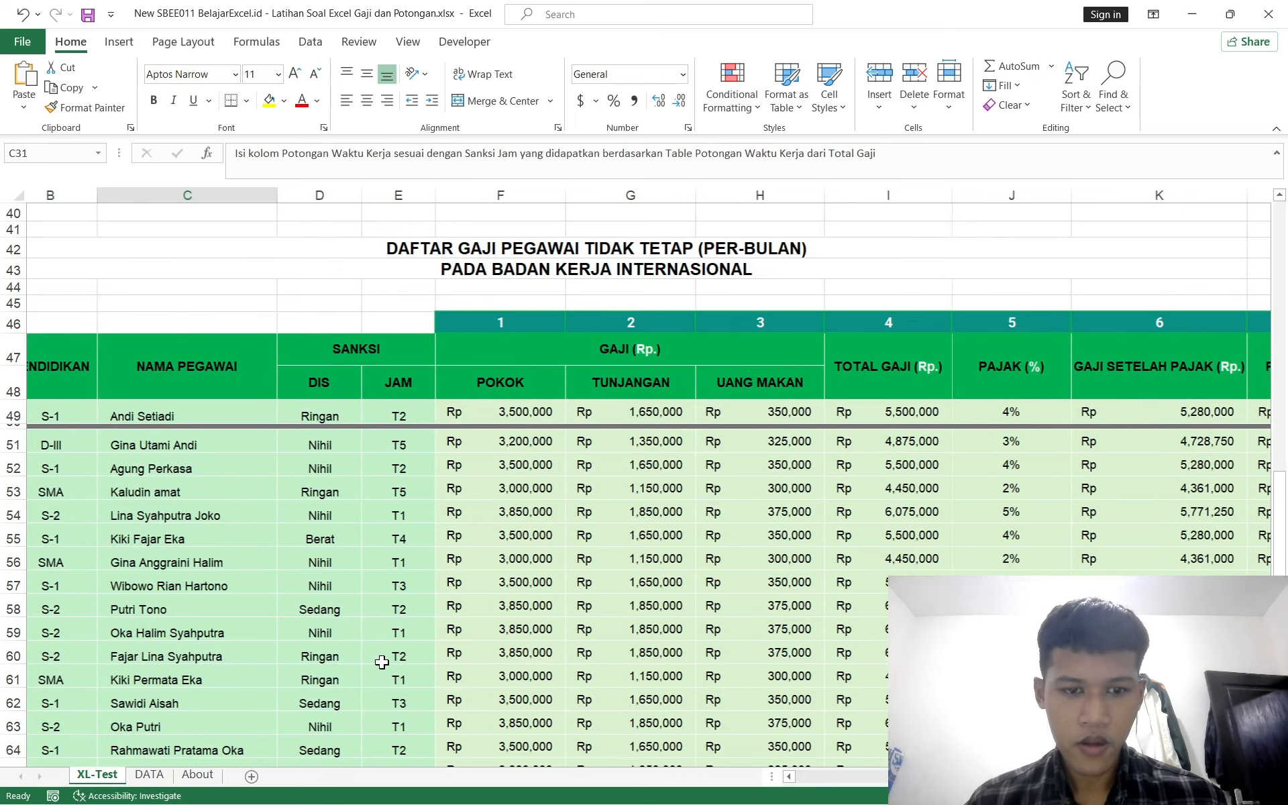
pyautogui.hscroll(1, 381, 663)
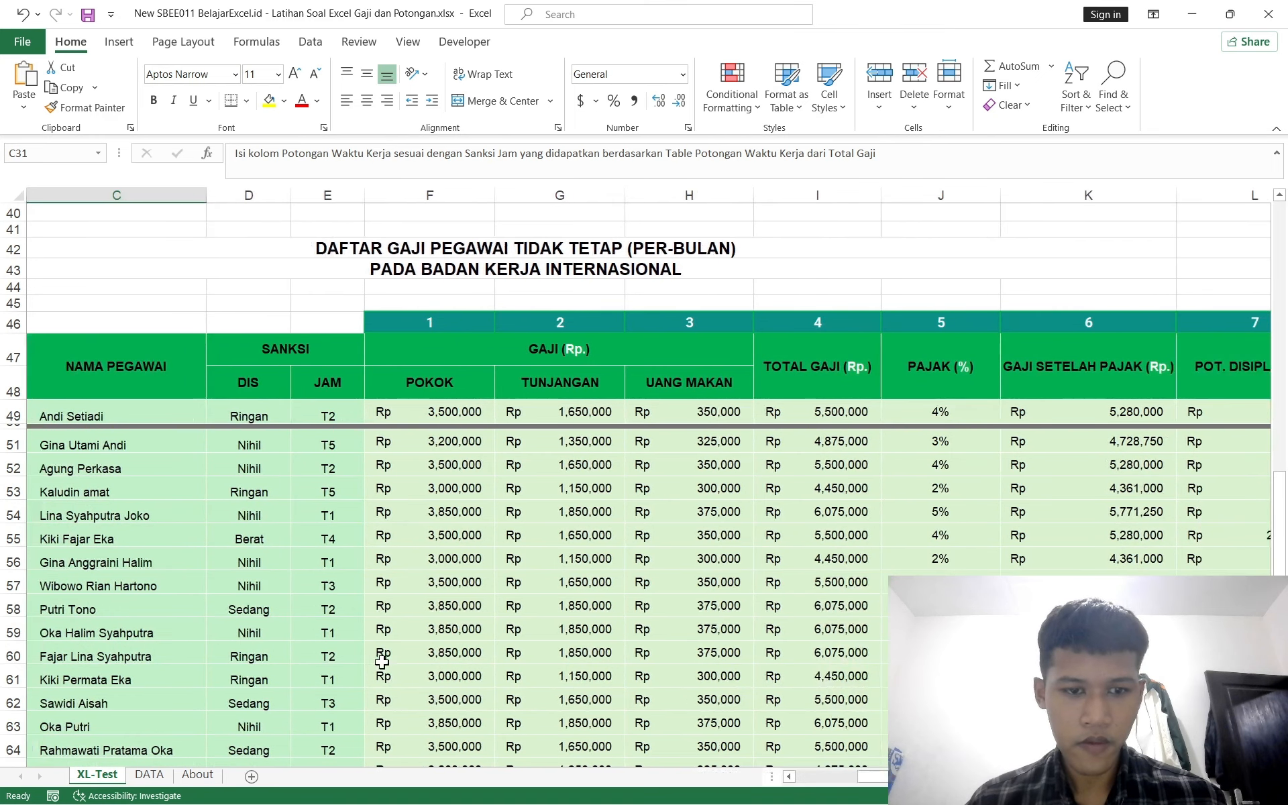
pyautogui.click(147, 776)
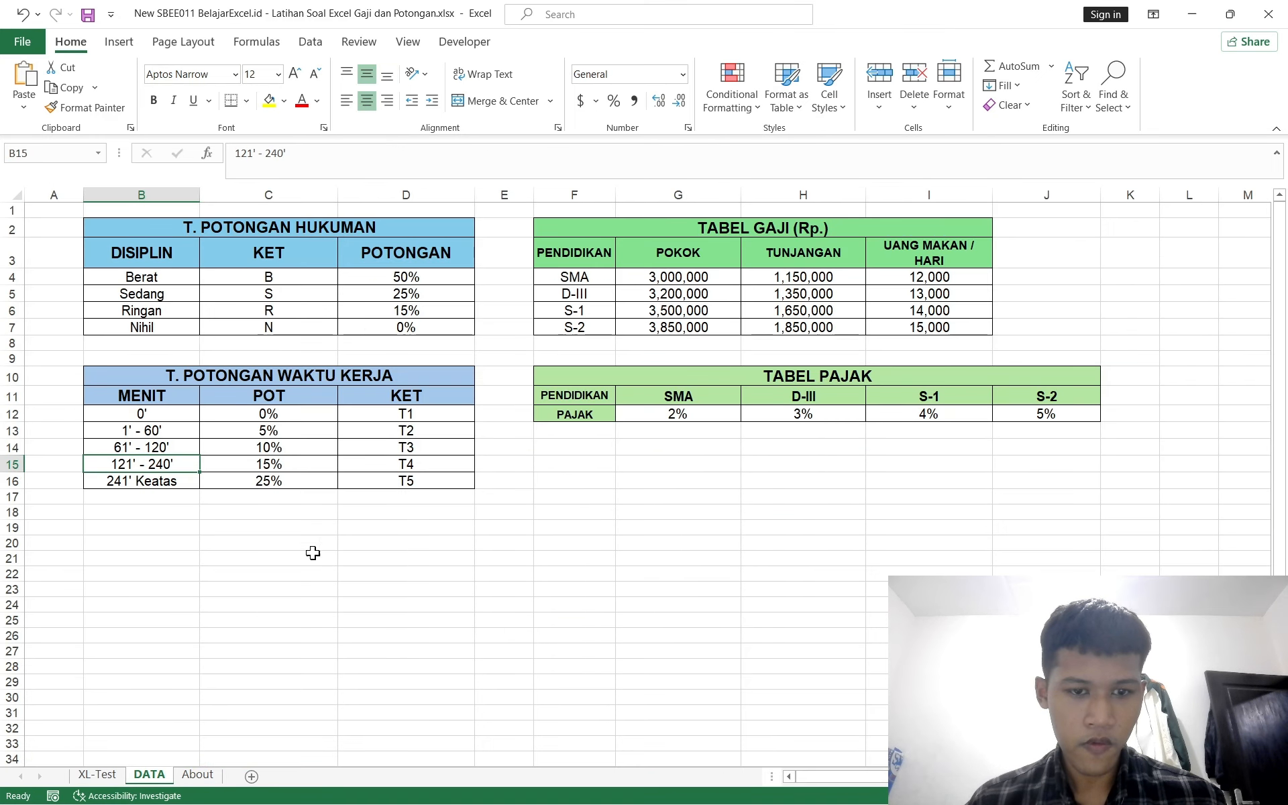
pyautogui.click(118, 778)
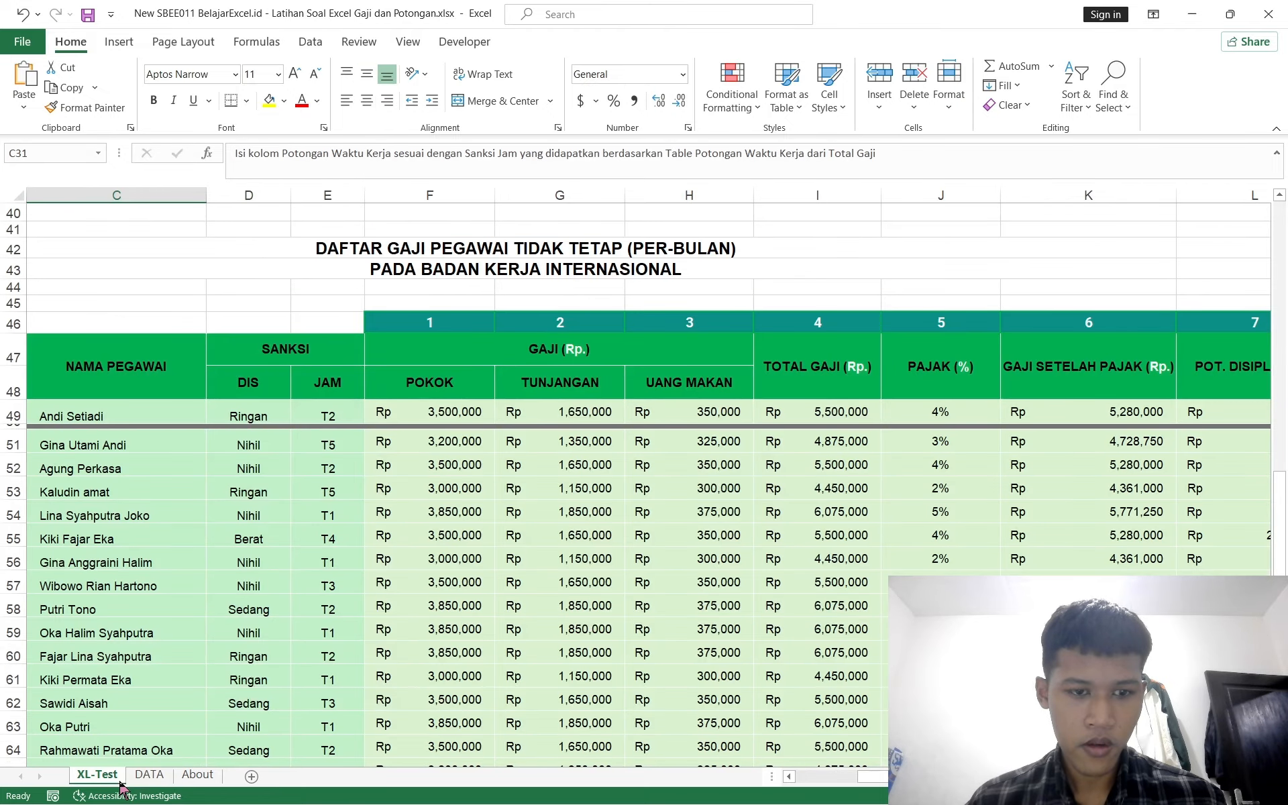
pyautogui.hscroll(6, 616, 575)
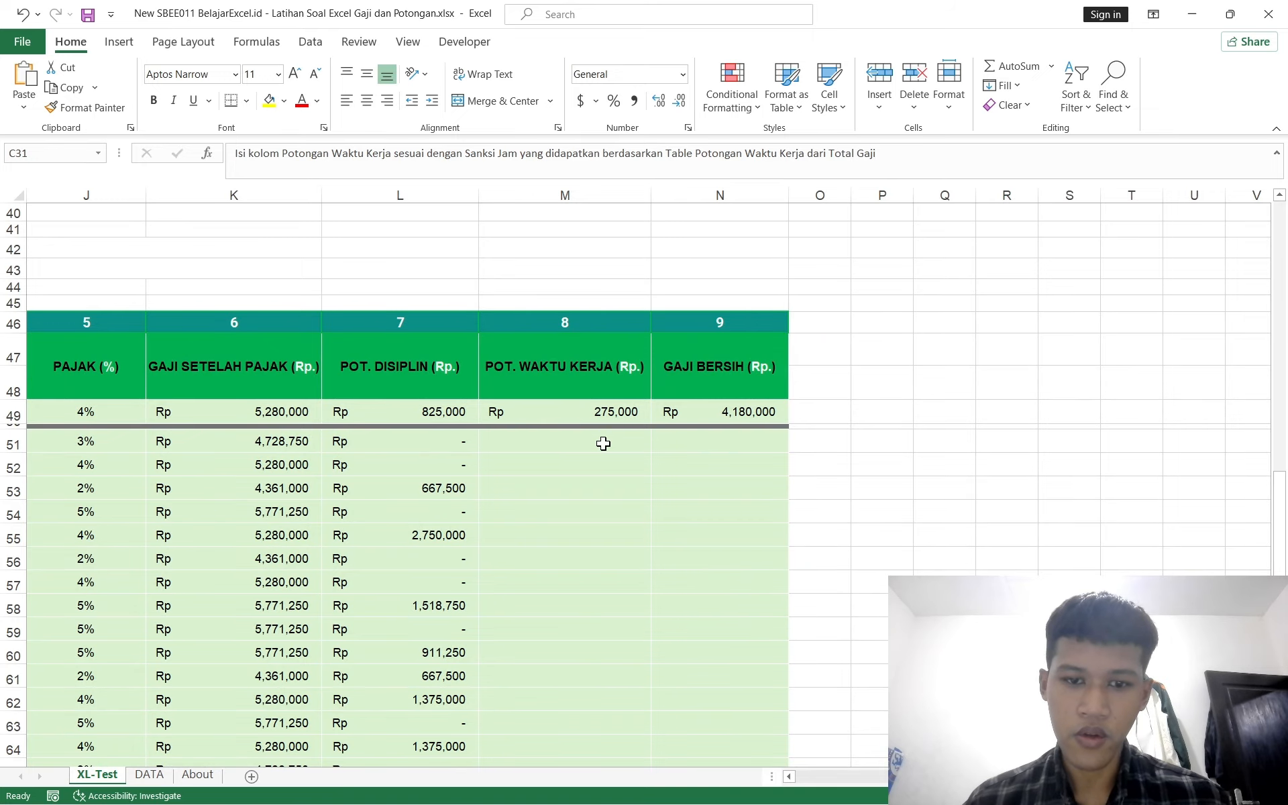
pyautogui.click(602, 441)
pyautogui.write('=')
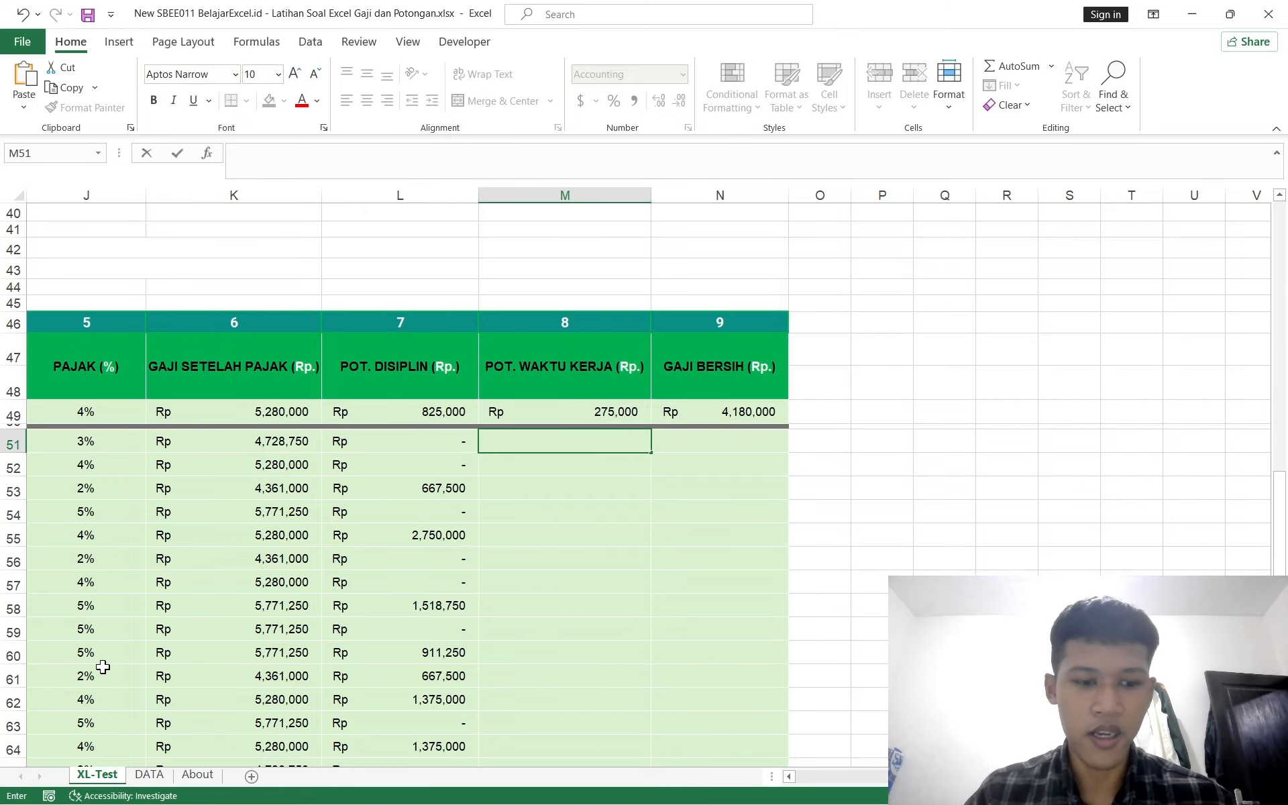
pyautogui.click(149, 740)
pyautogui.click(149, 775)
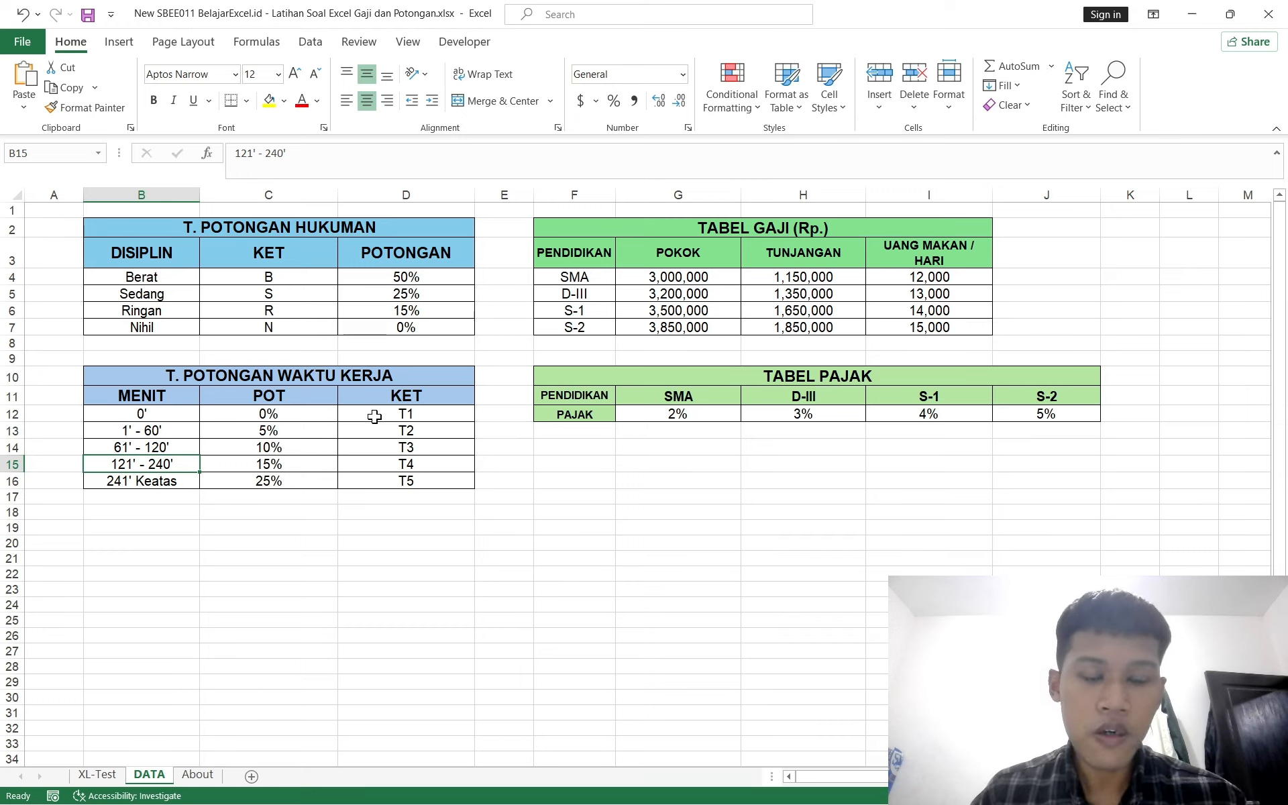
# Step: Examine the T. POTONGAN WAKTU KERJA and TABEL GAJI ranges on the DATA sheet
pyautogui.moveTo(374, 417); pyautogui.dragTo(374, 481)
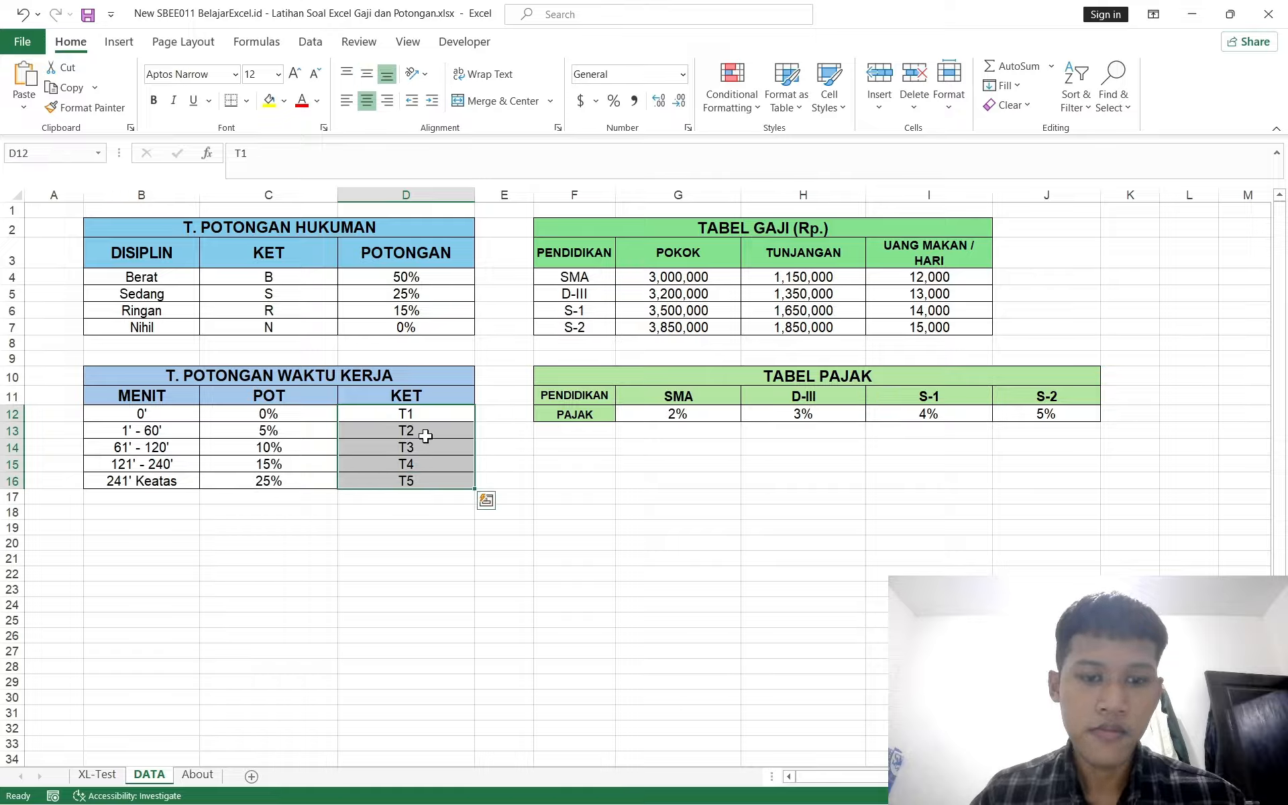
pyautogui.click(401, 442)
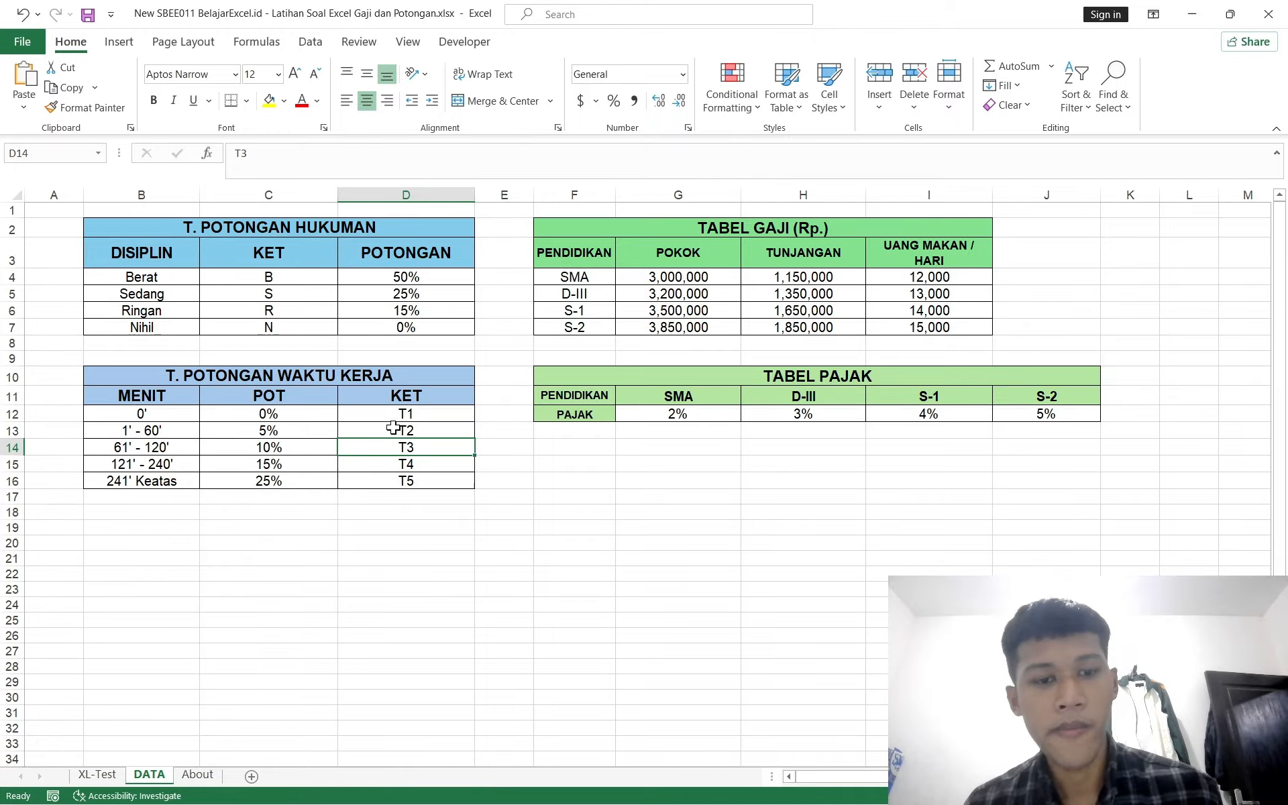
pyautogui.moveTo(392, 411); pyautogui.dragTo(385, 526)
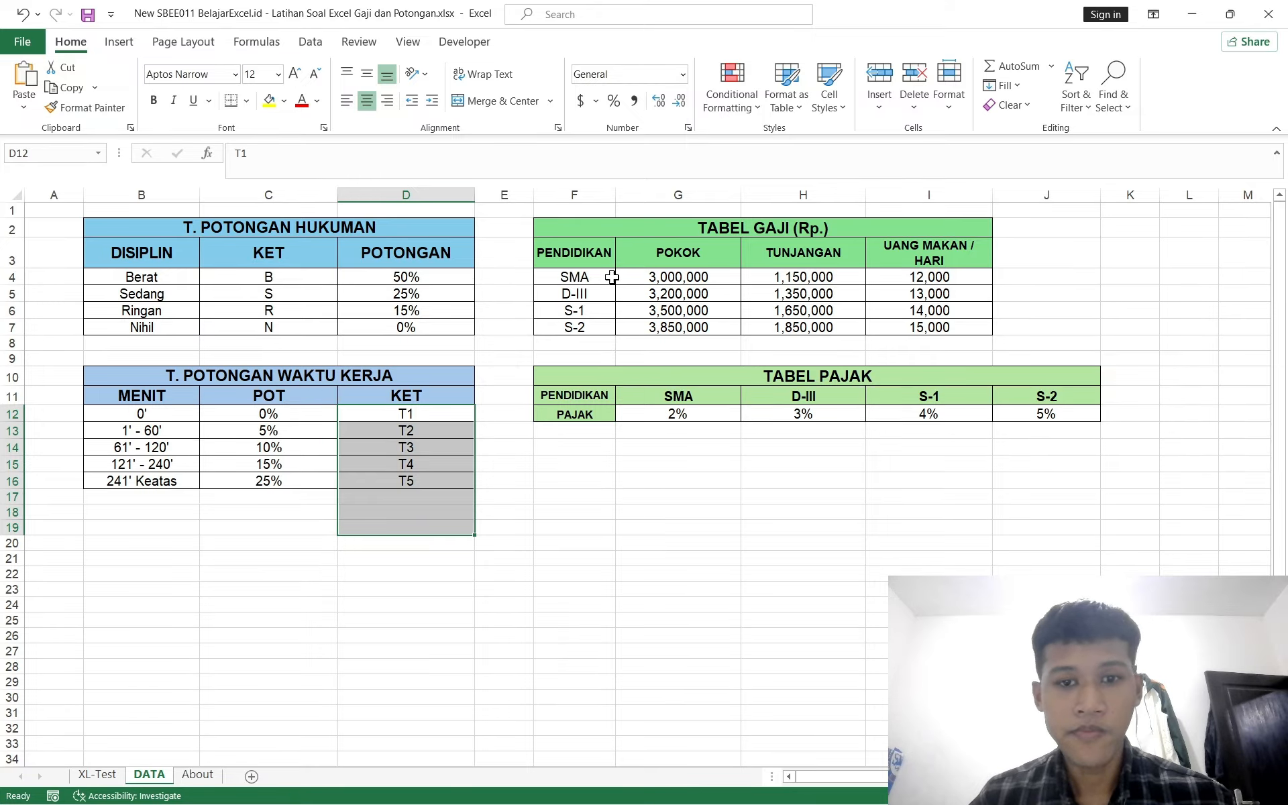
pyautogui.moveTo(584, 272); pyautogui.dragTo(542, 368)
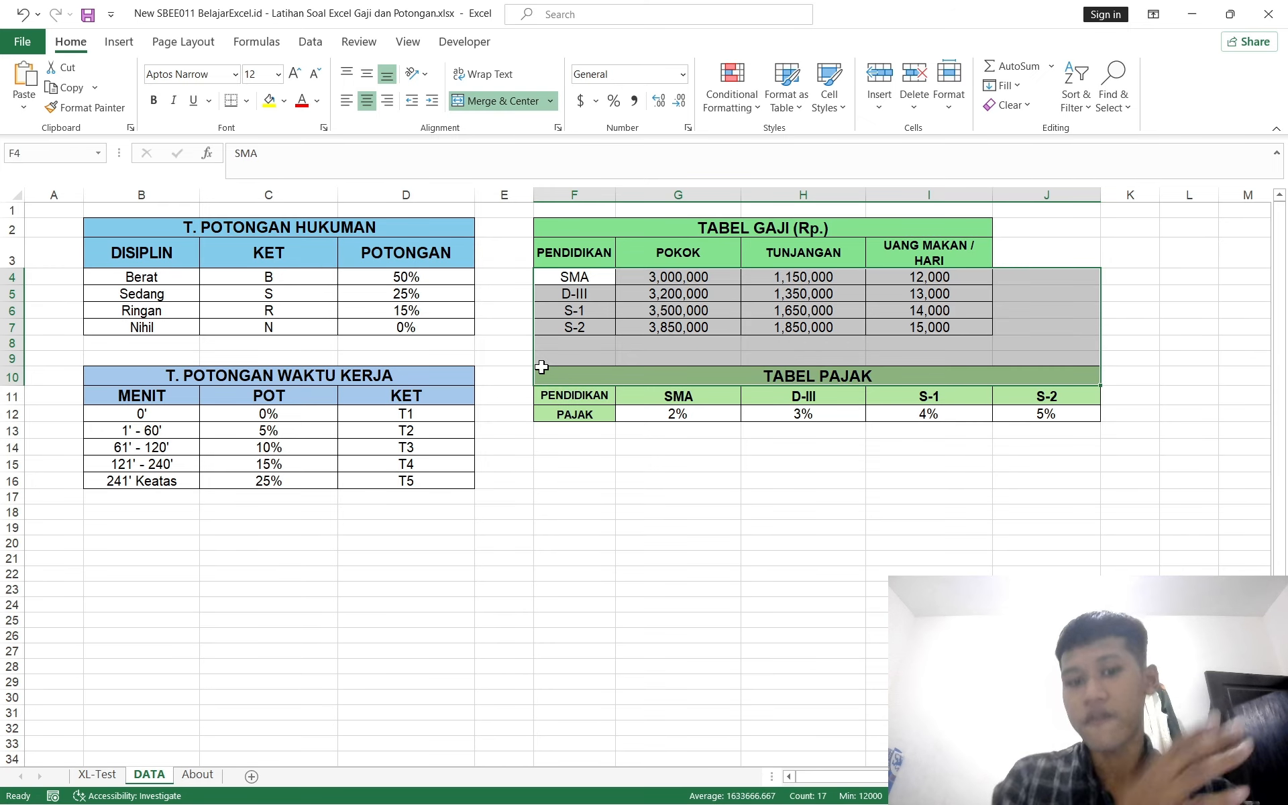
pyautogui.click(601, 292)
pyautogui.click(603, 278)
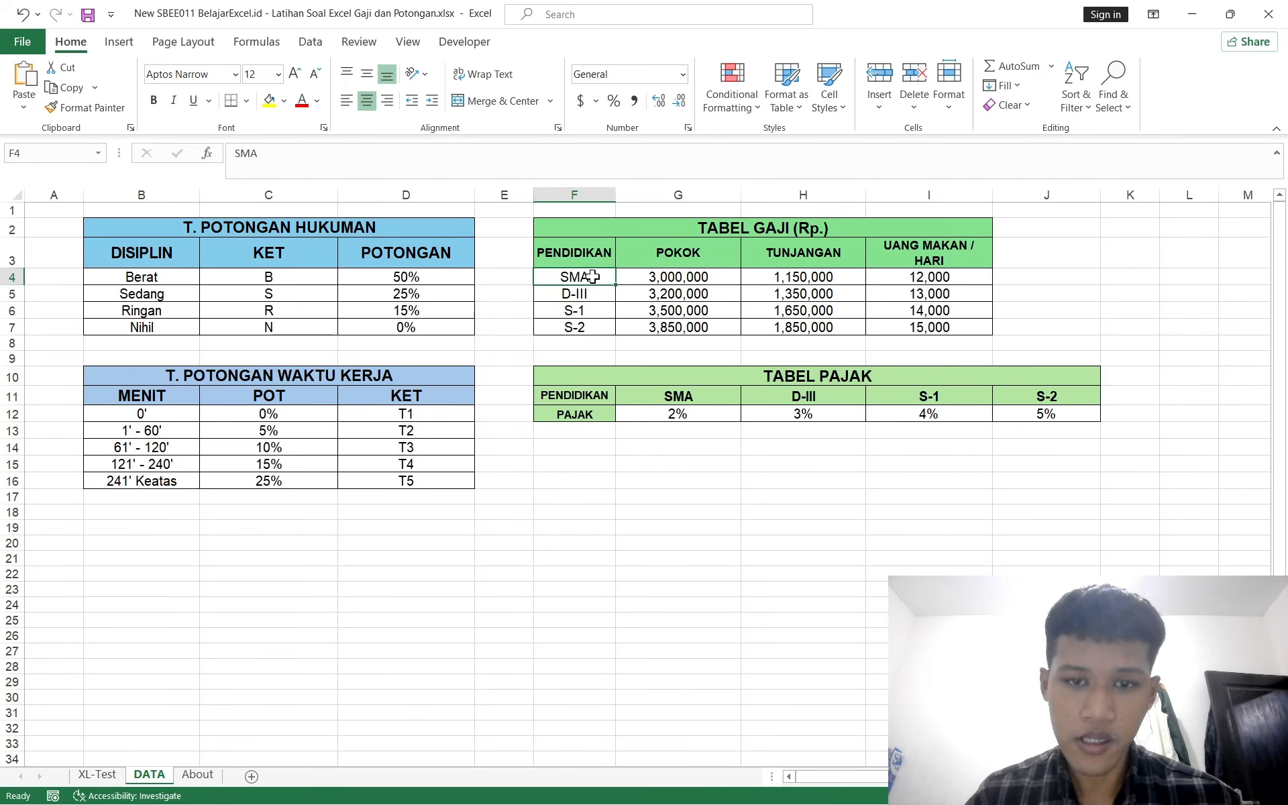
pyautogui.moveTo(599, 277); pyautogui.dragTo(575, 321)
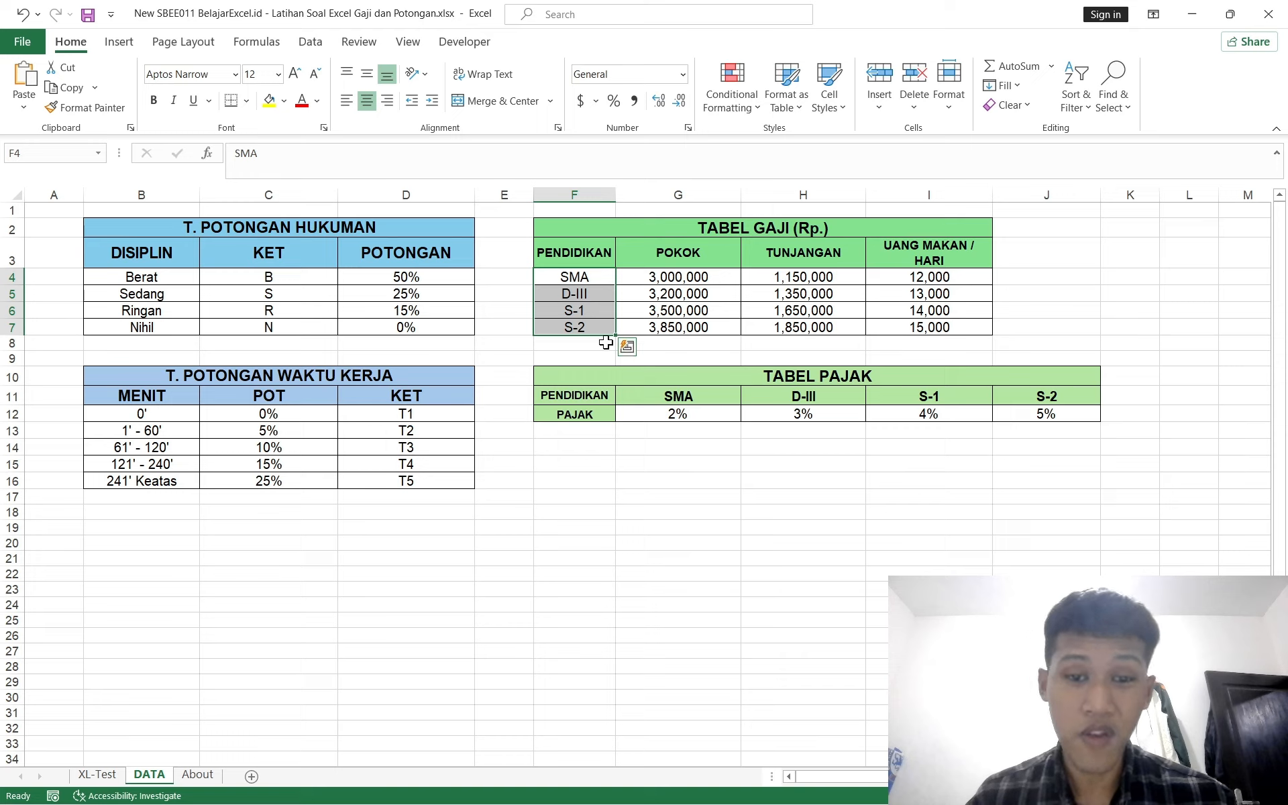
pyautogui.click(642, 289)
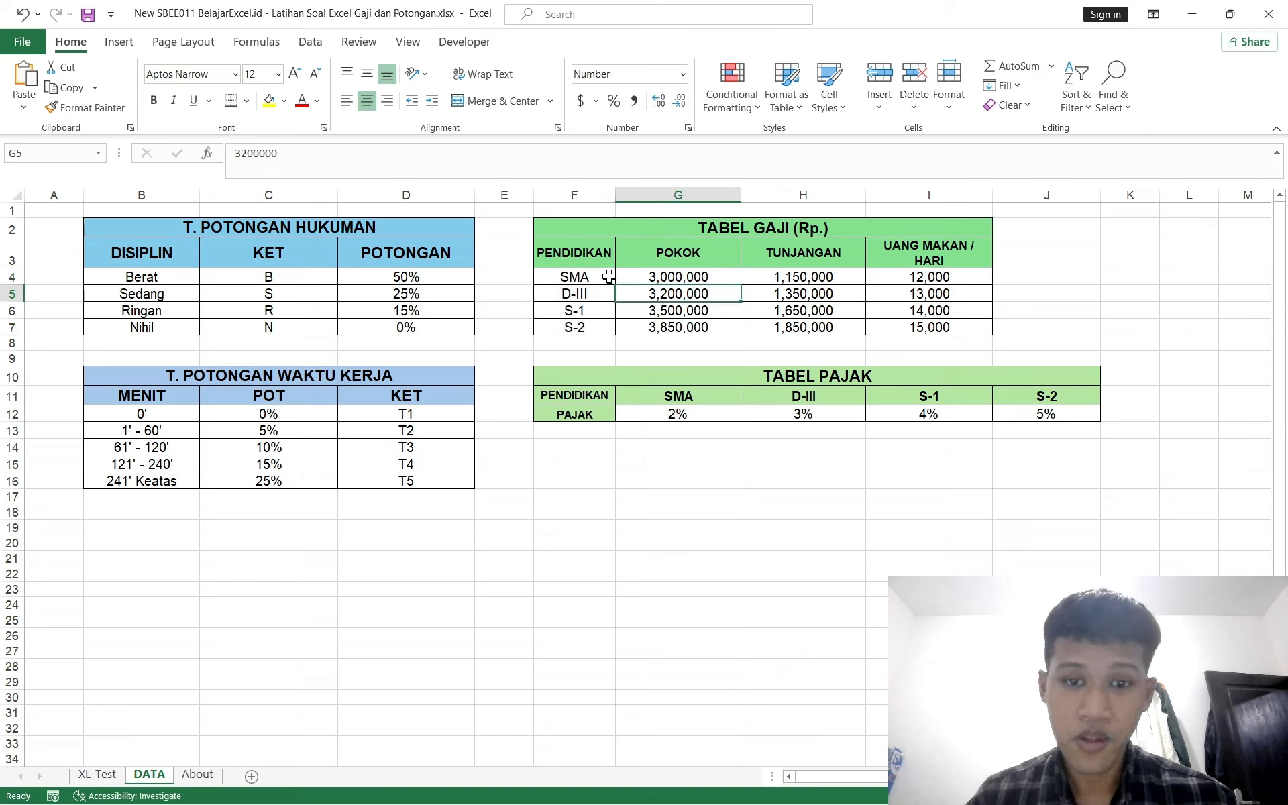
pyautogui.moveTo(610, 276); pyautogui.dragTo(939, 327)
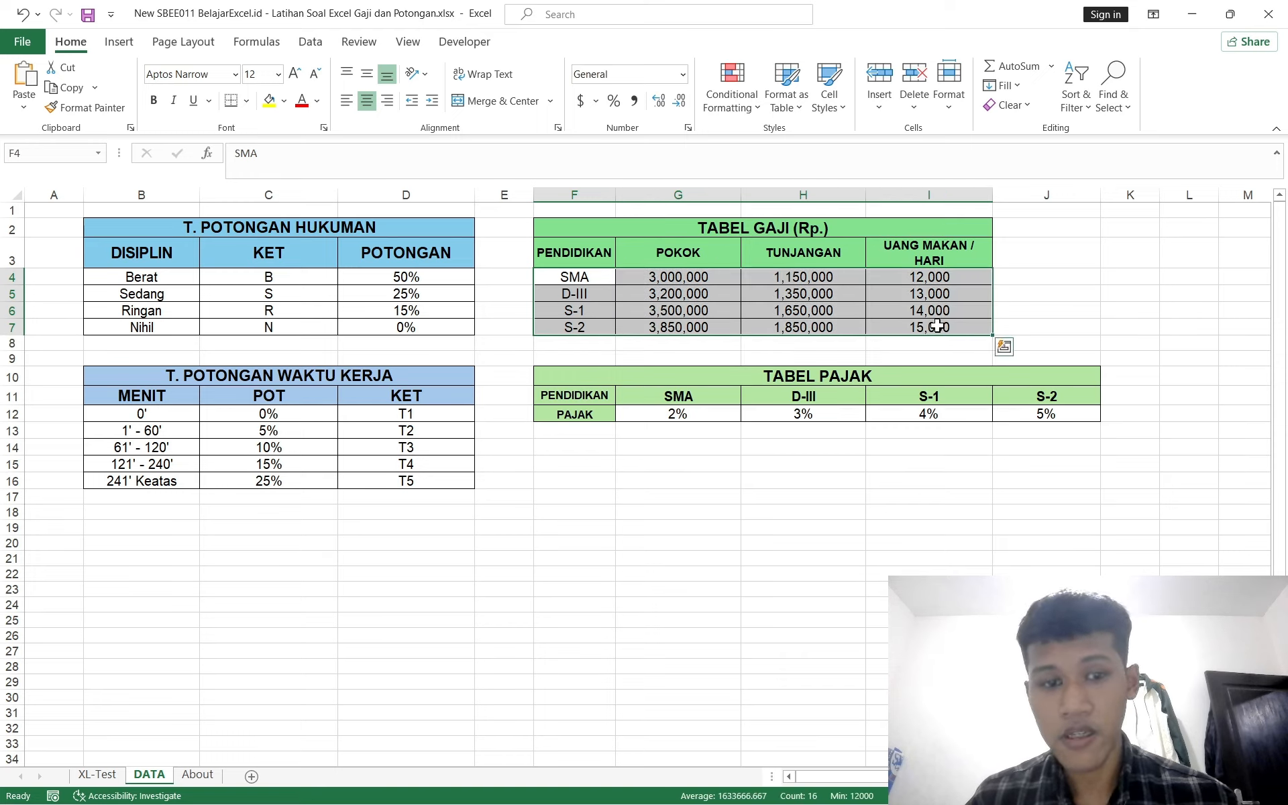
pyautogui.moveTo(140, 411); pyautogui.dragTo(396, 477)
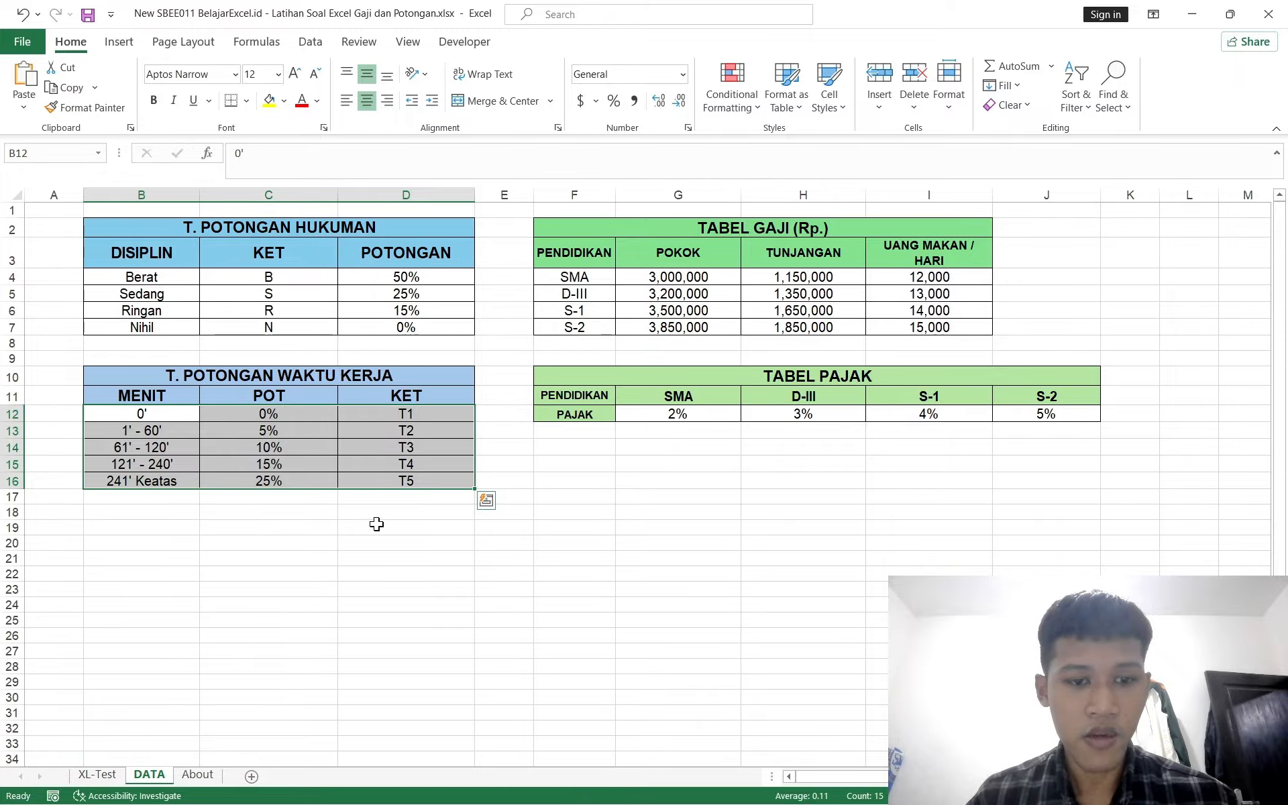
# Step: Begin a formula in M51 with INDEX over DATA!$C$12:$C$16 and open a nested MATCH
pyautogui.click(97, 774)
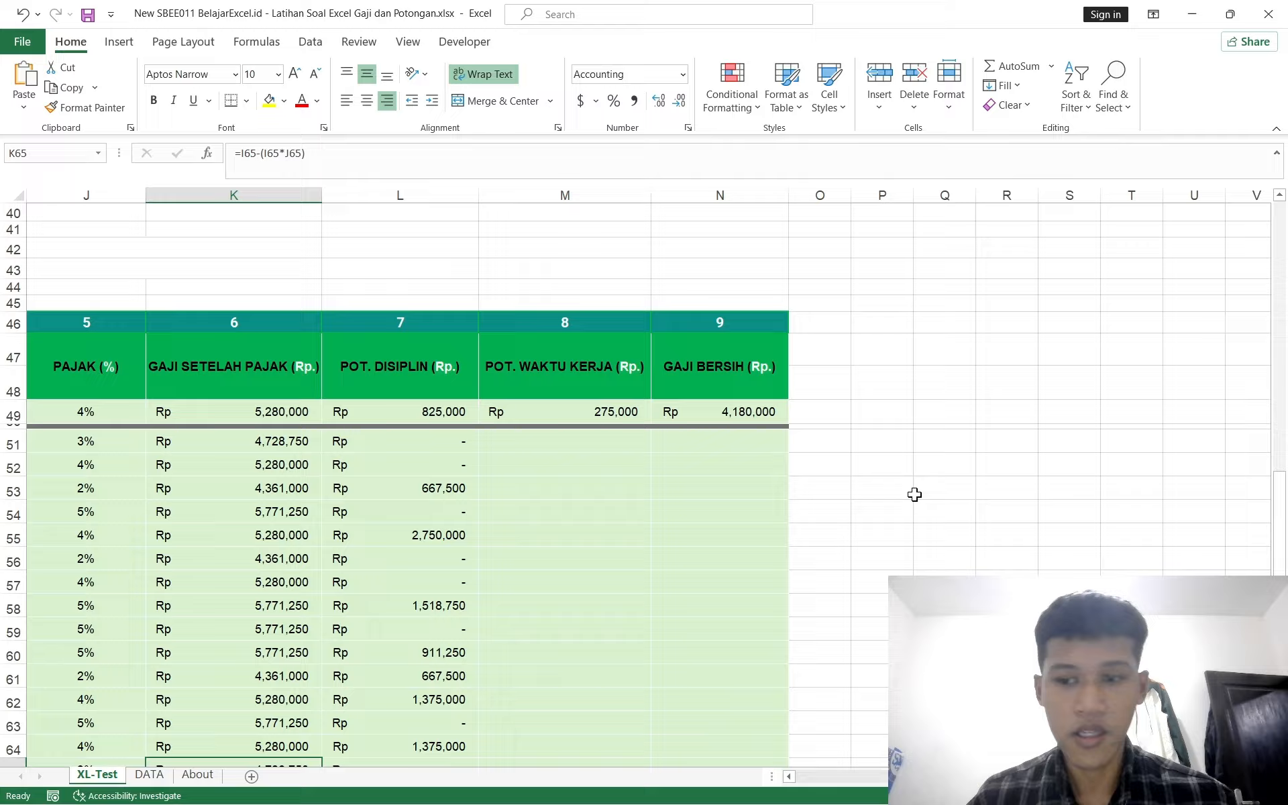
pyautogui.click(591, 448)
pyautogui.write('=index')
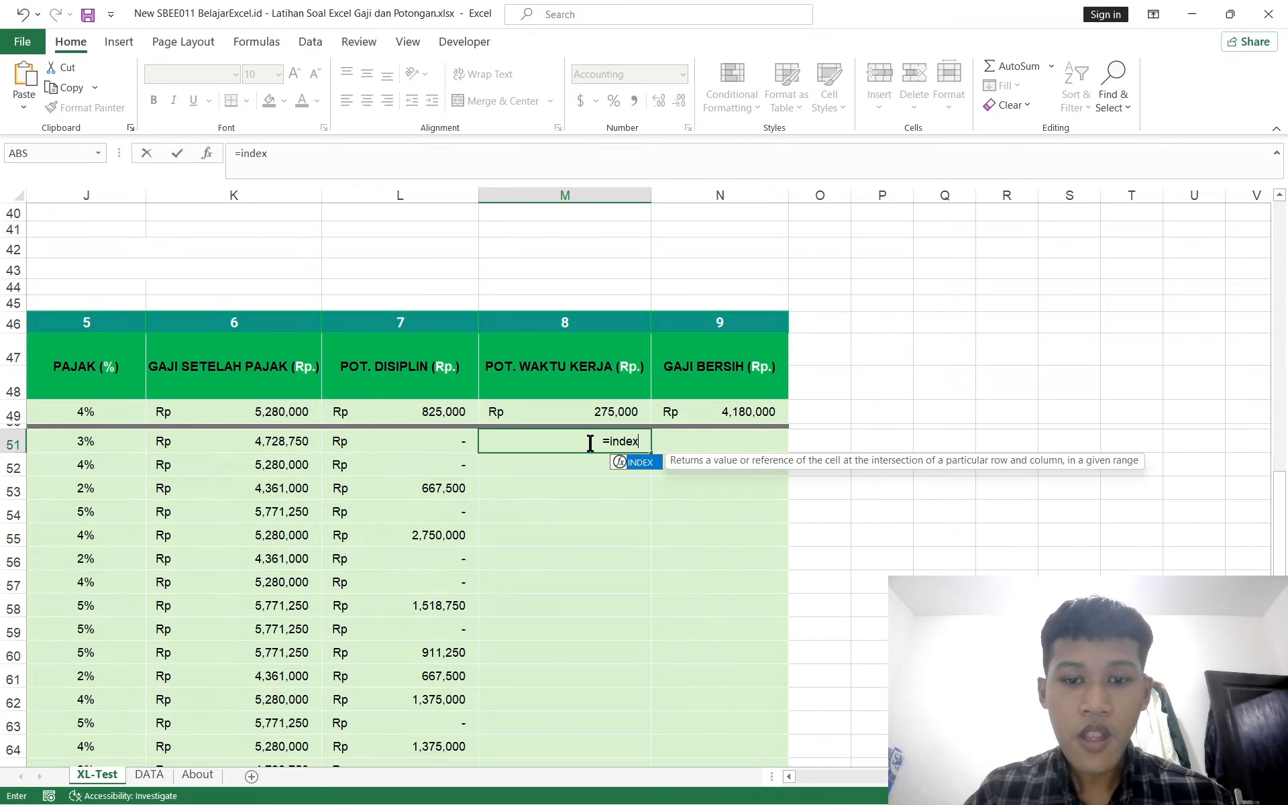
pyautogui.write('(')
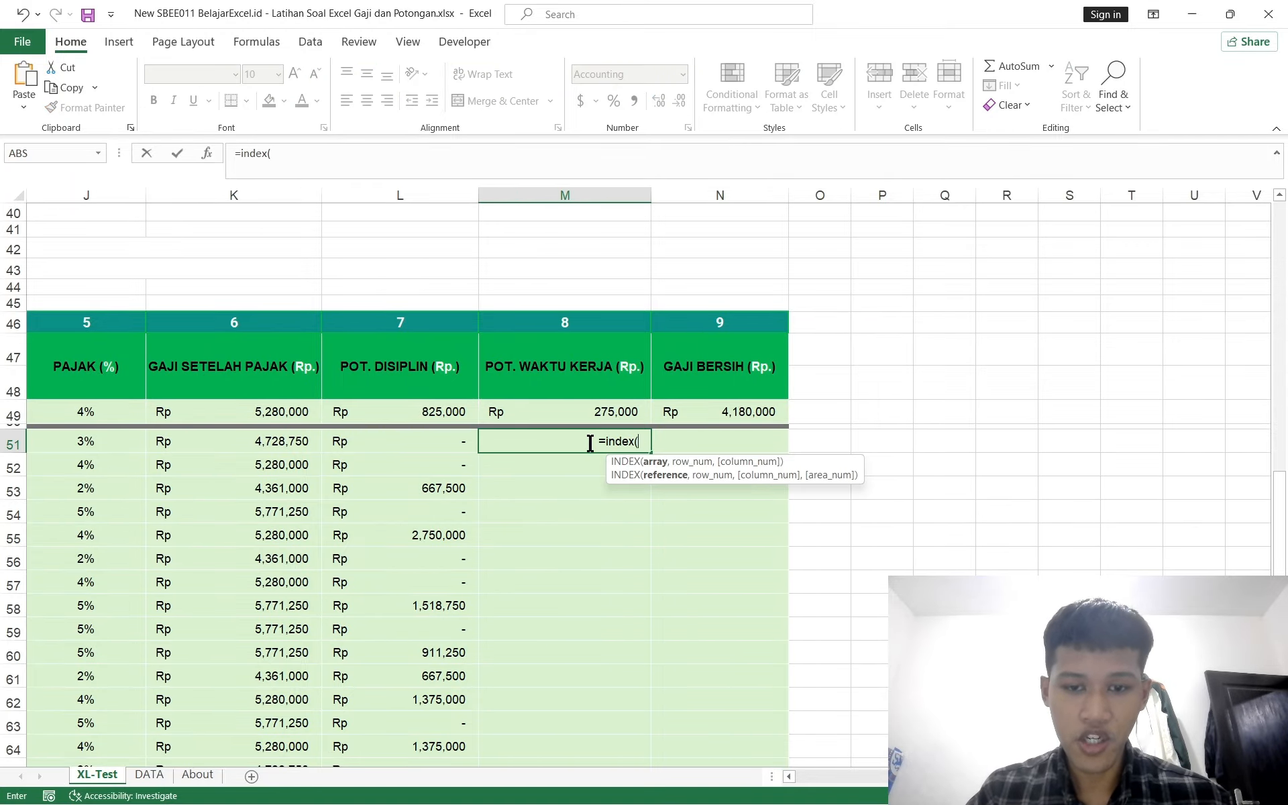
pyautogui.click(154, 776)
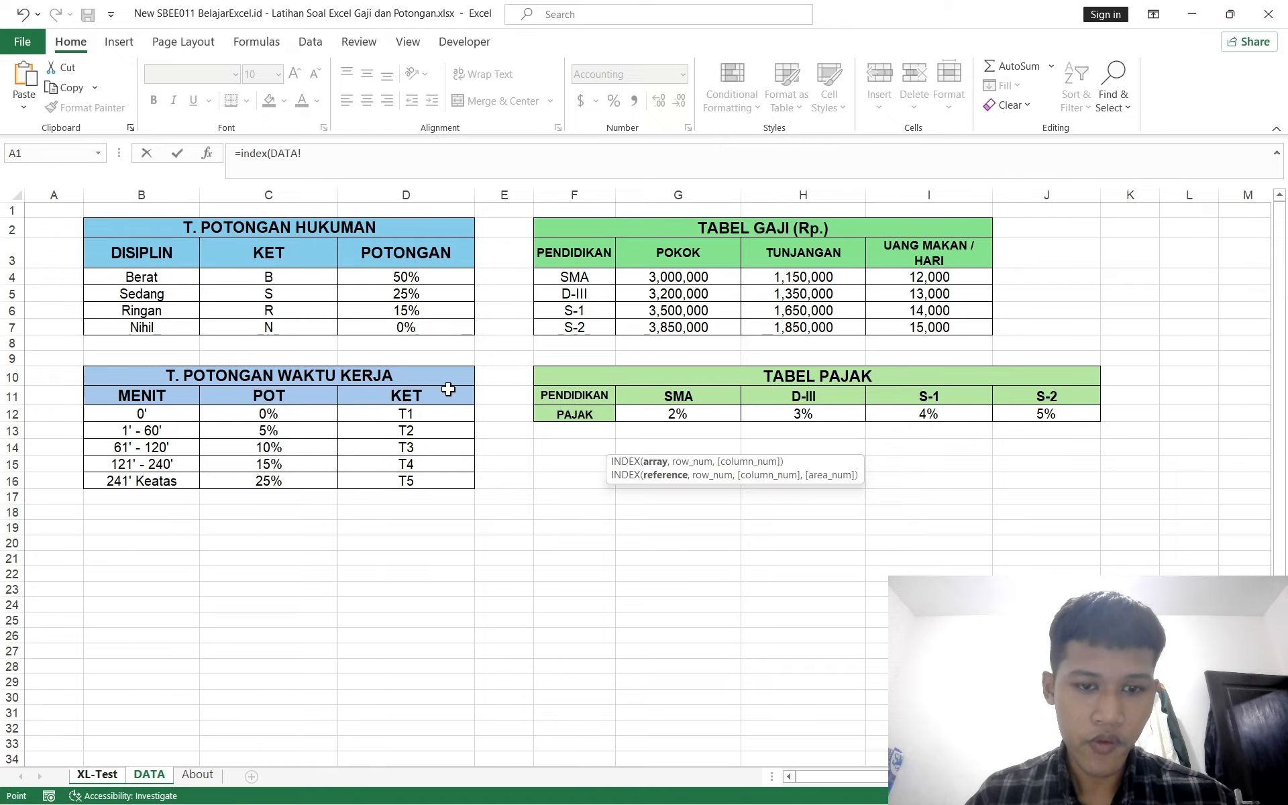
pyautogui.moveTo(318, 412); pyautogui.dragTo(303, 477)
pyautogui.write(',match(')
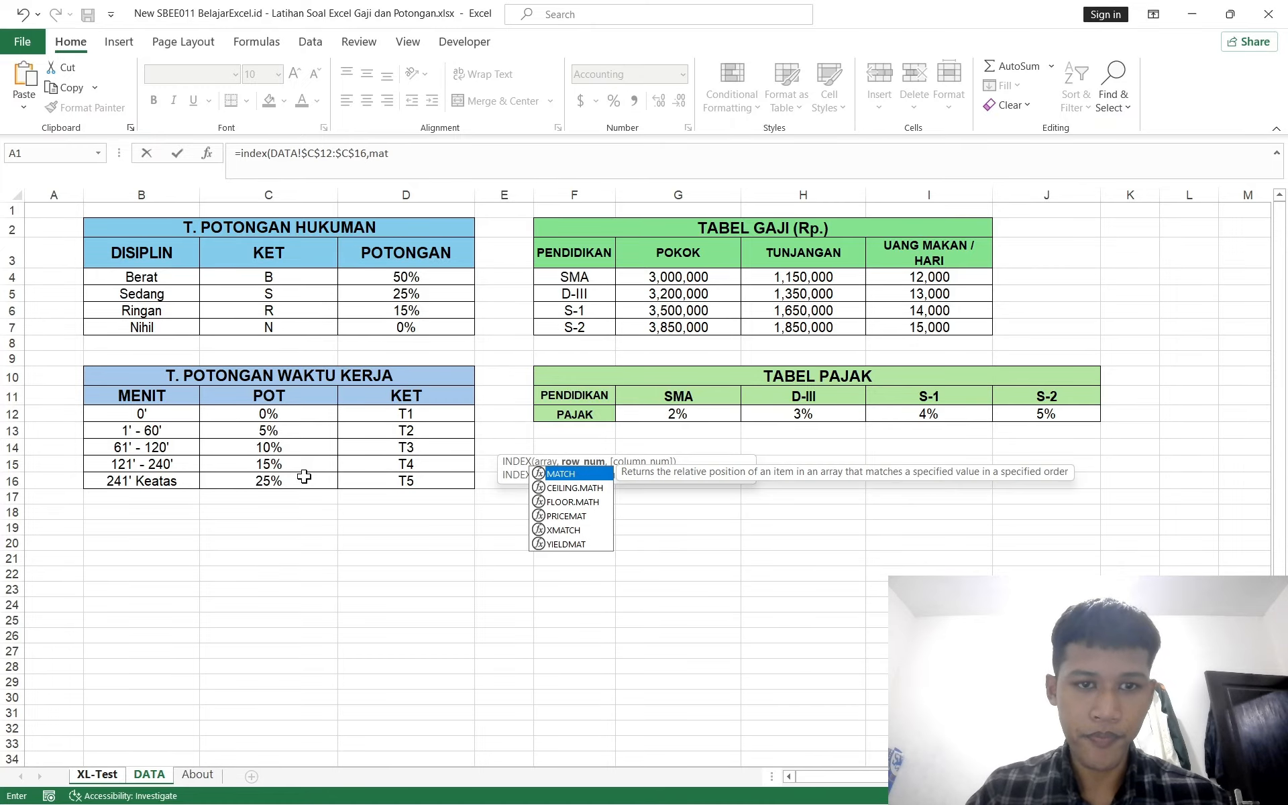
# Step: Set MATCH's lookup value to the JAM code 'XL-Test'!$E51 with the column locked
pyautogui.click(98, 777)
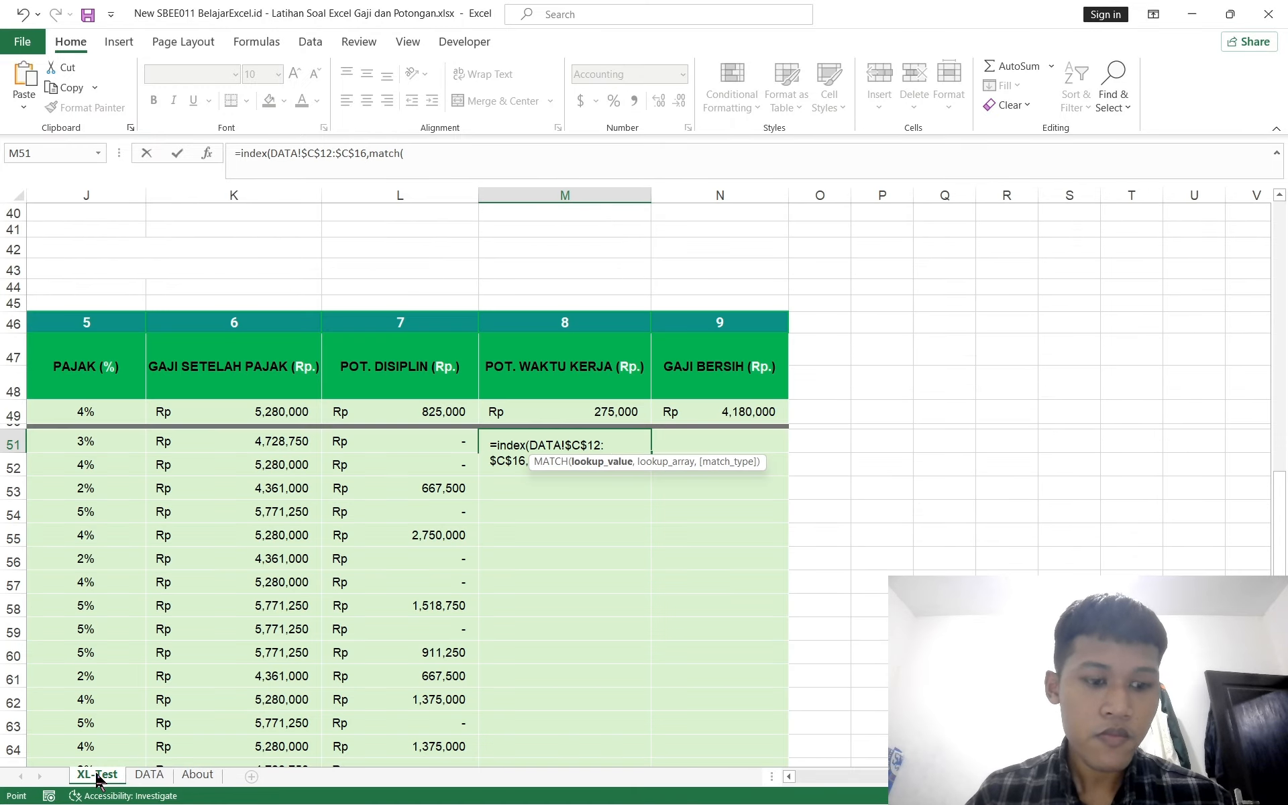
pyautogui.hscroll(-4, 398, 569)
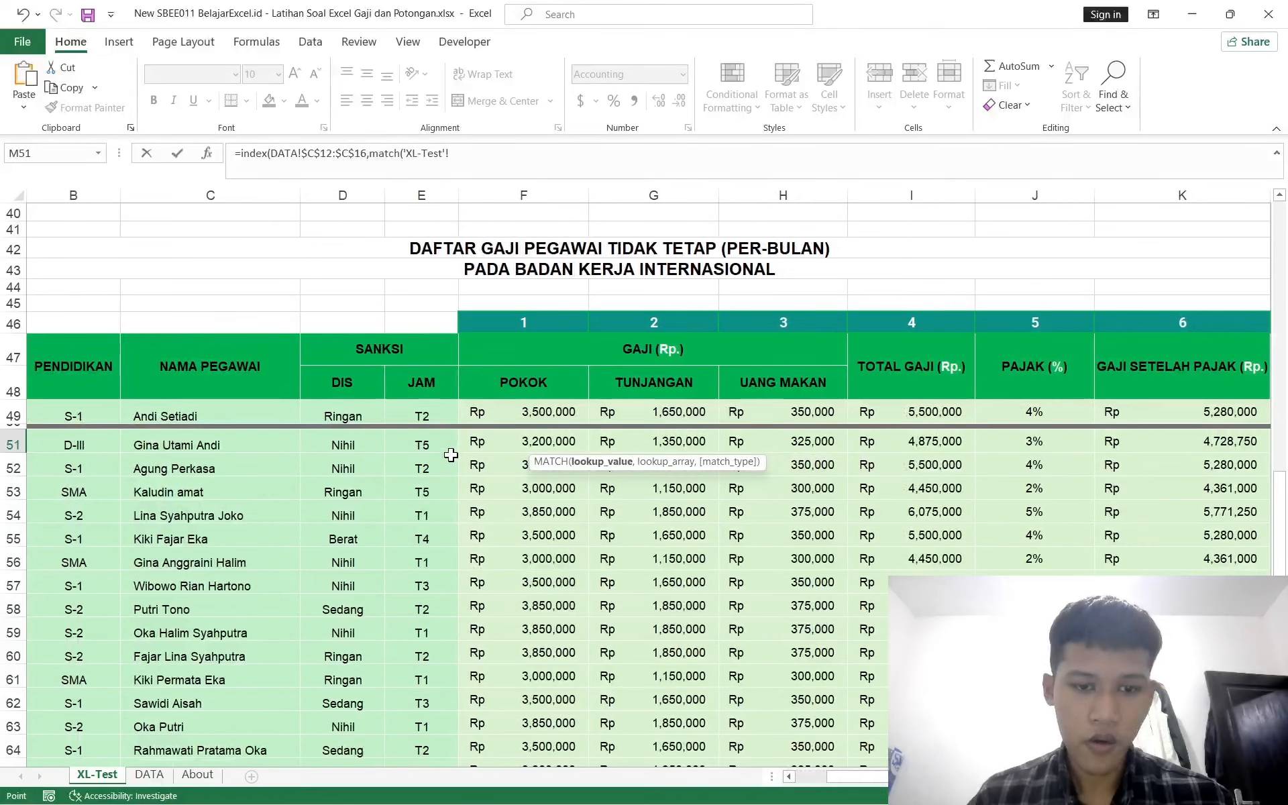
pyautogui.click(435, 444)
pyautogui.press('F4')
pyautogui.press('F4')
pyautogui.press('F4')
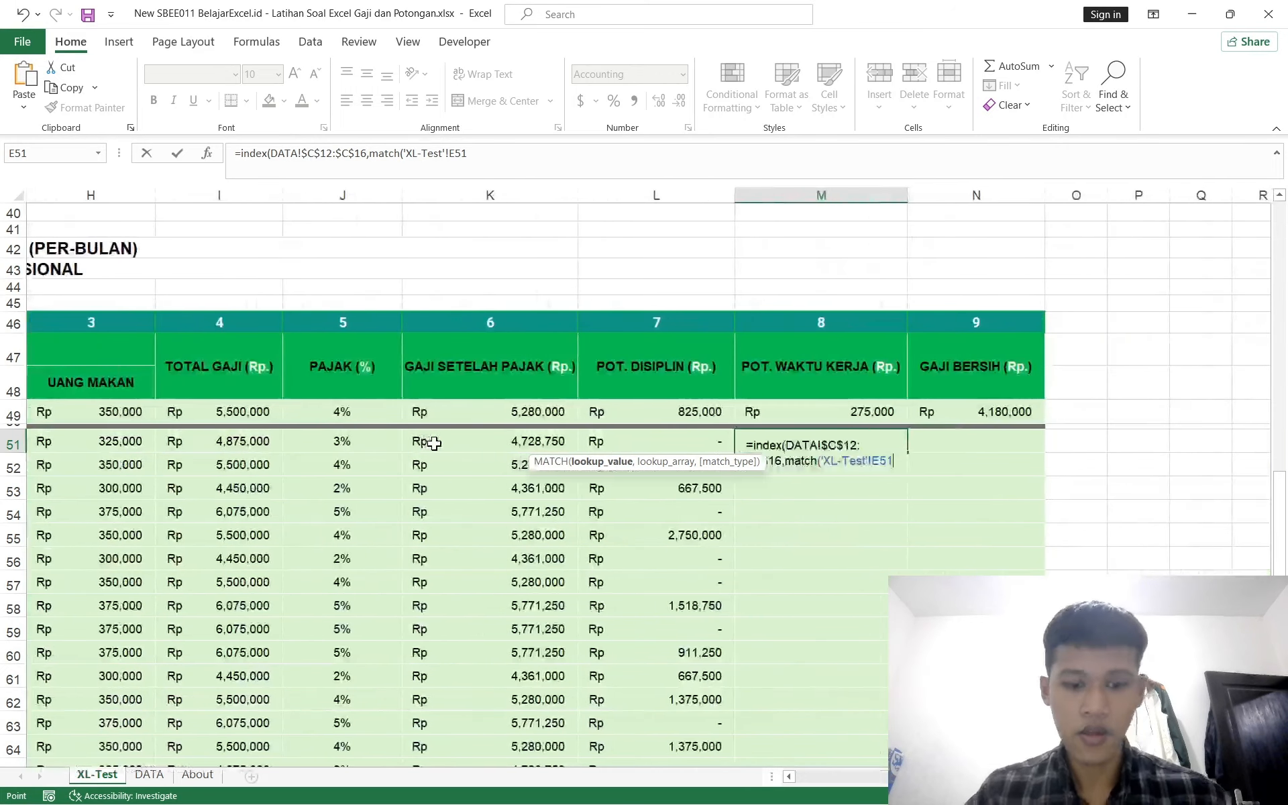
pyautogui.write(',')
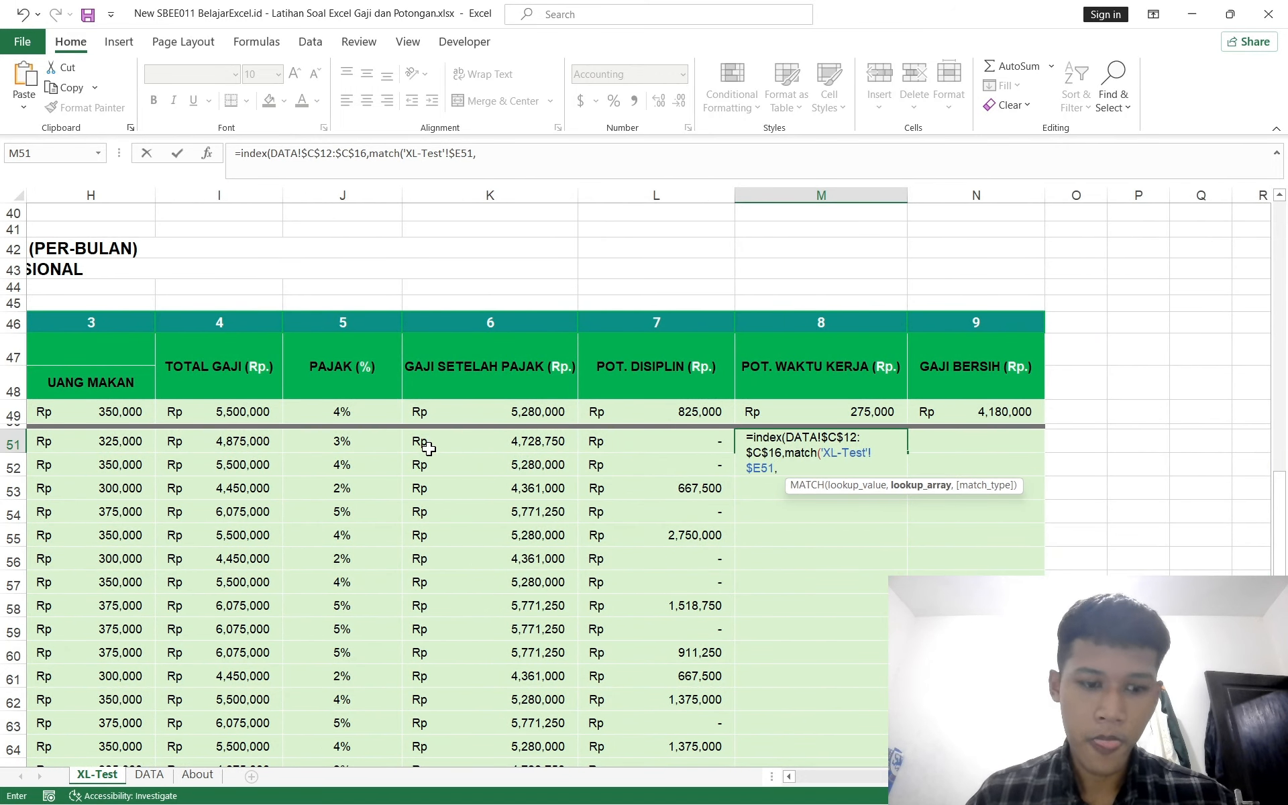
# Step: Set MATCH's lookup array to DATA!$D$12:$D$16 with match type 0 and append a multiplication sign
pyautogui.click(160, 775)
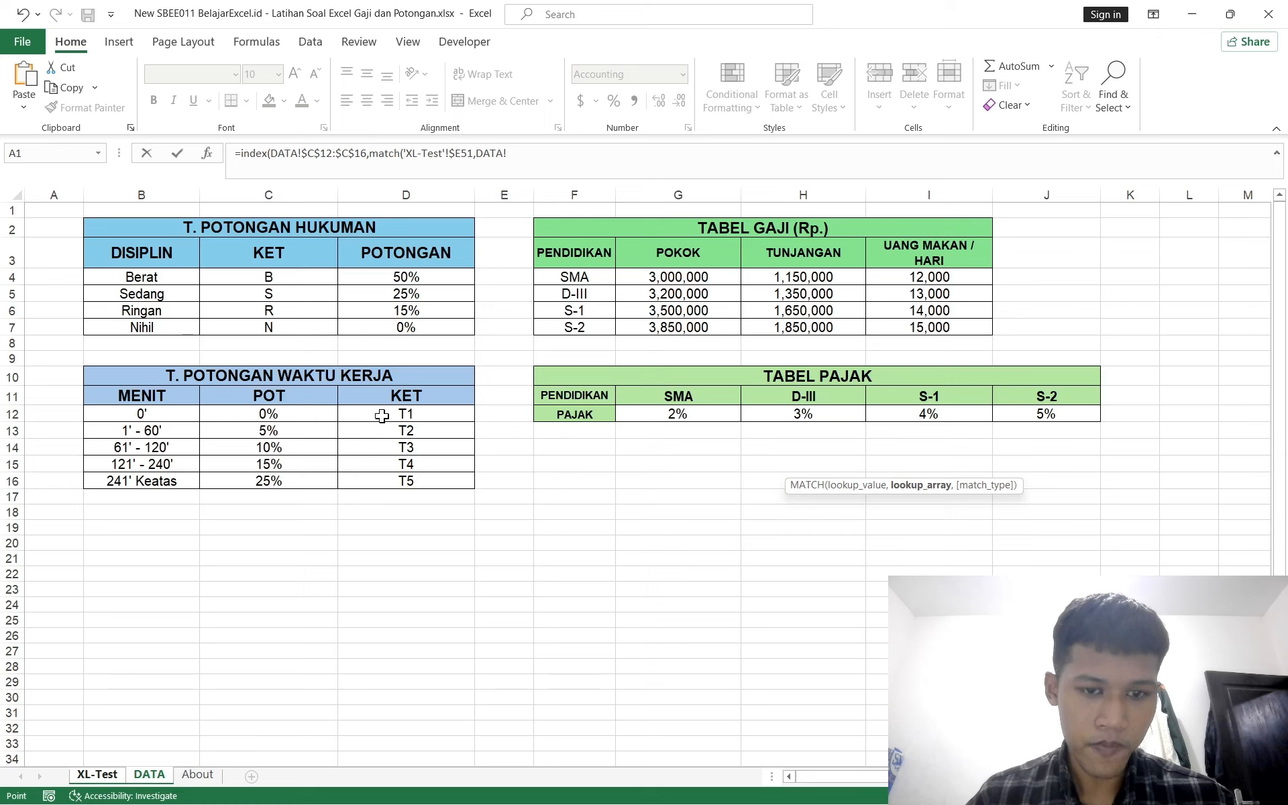
pyautogui.moveTo(382, 415); pyautogui.dragTo(371, 473)
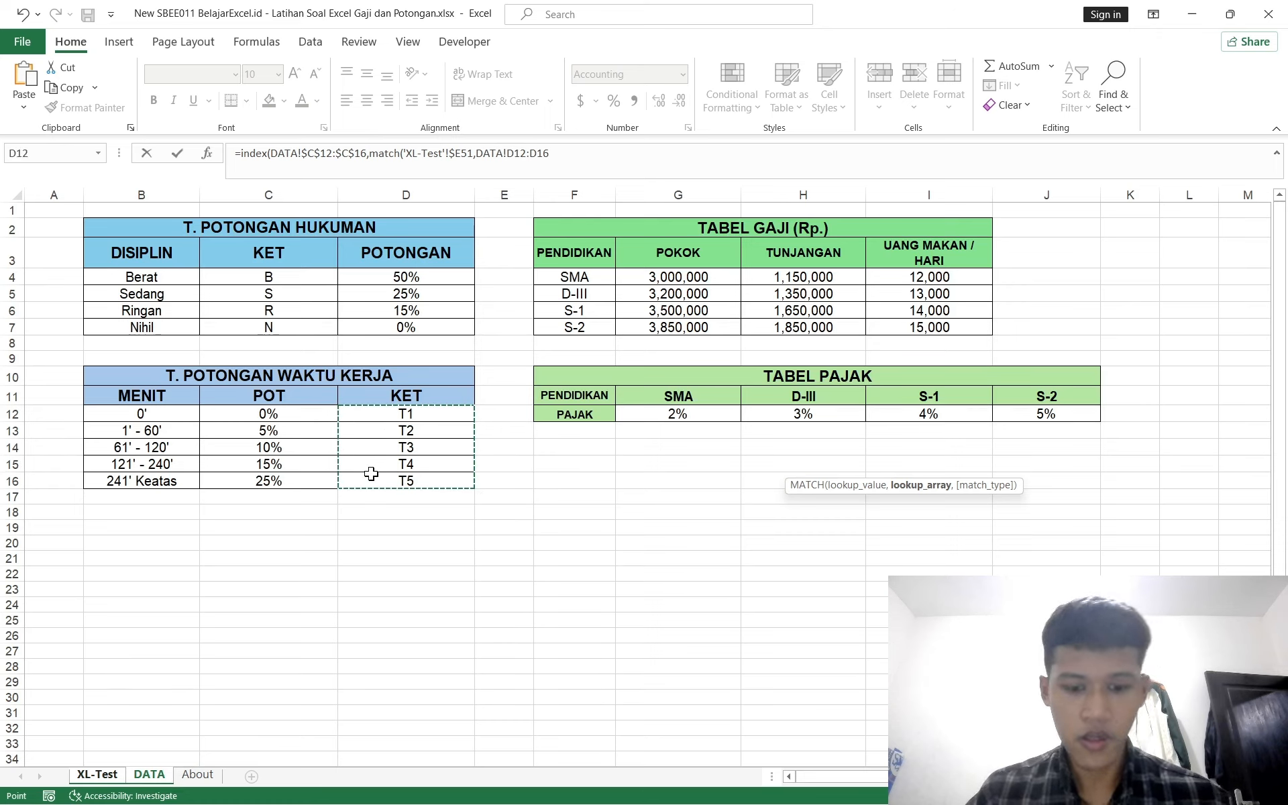
pyautogui.press('F4')
pyautogui.write(',0)')
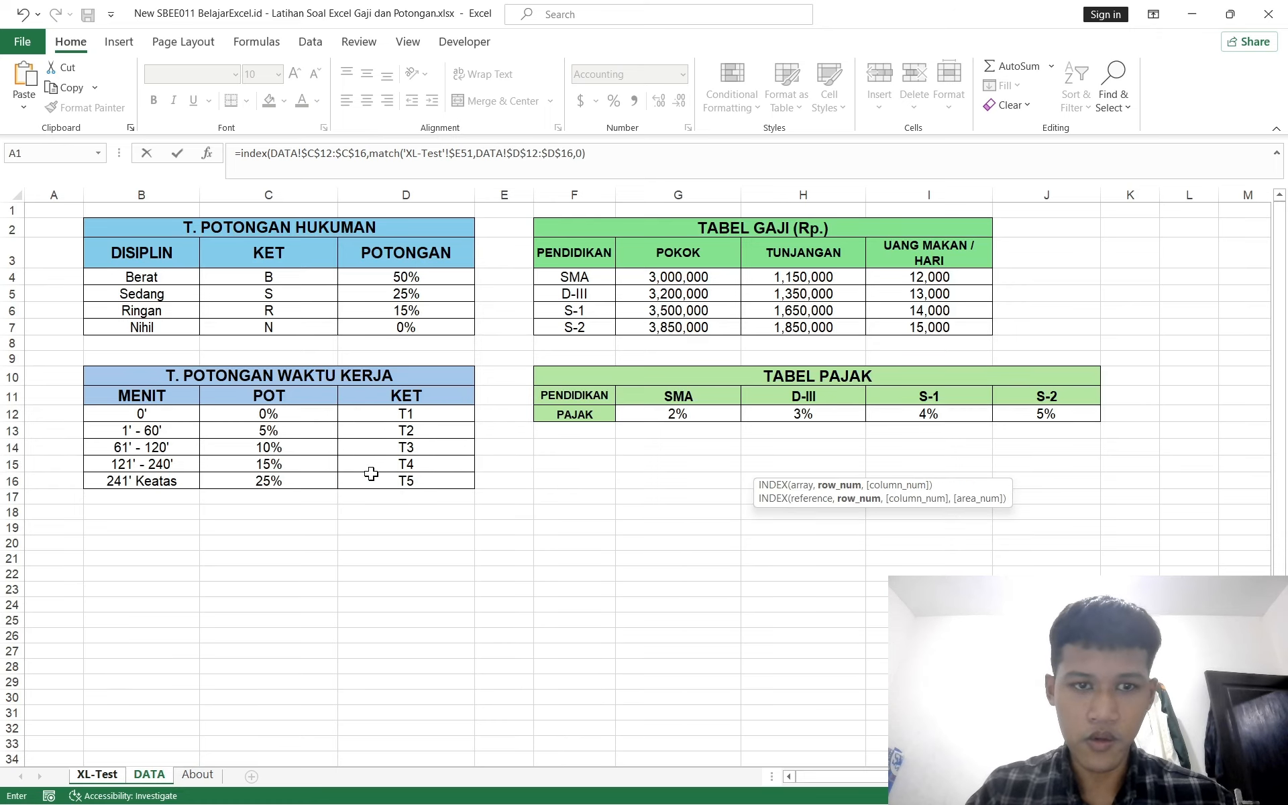
pyautogui.write('*')
# Step: Close the INDEX parenthesis and multiply by the total salary reference $I51
pyautogui.click(119, 777)
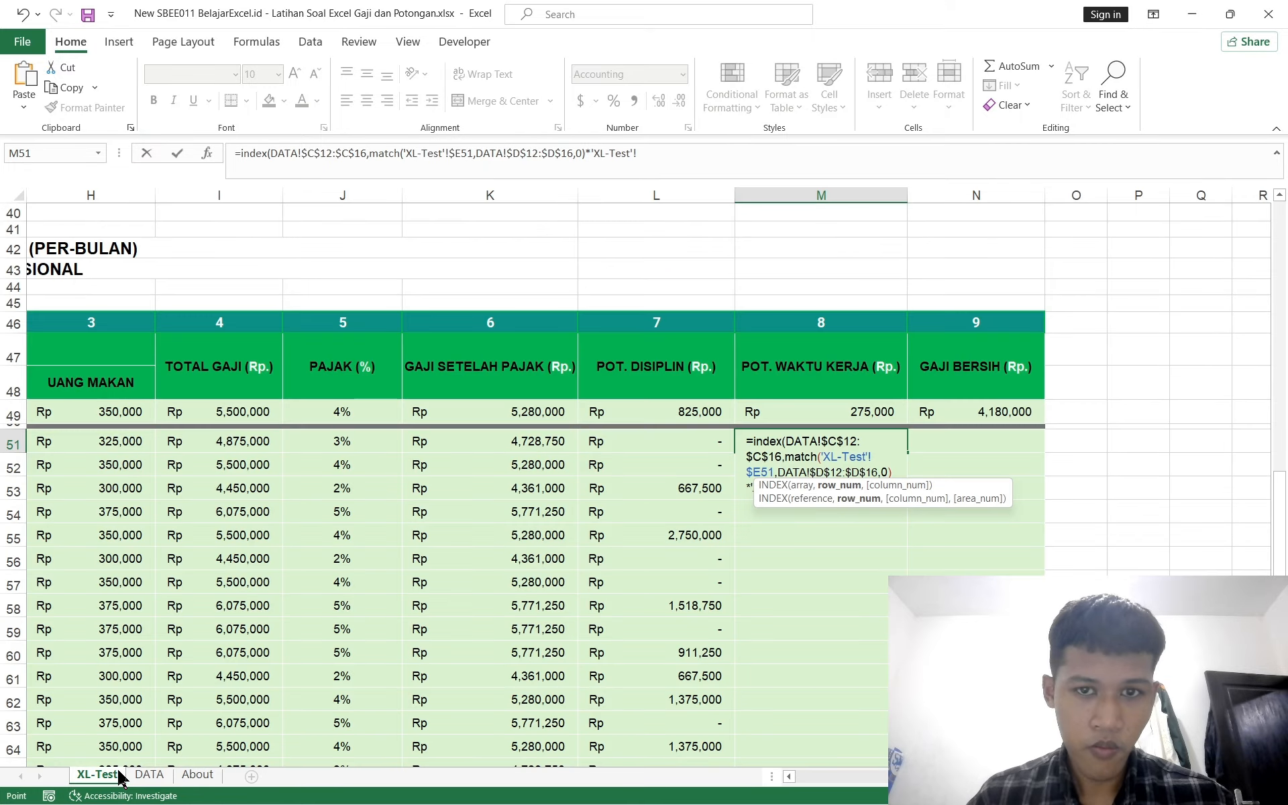
pyautogui.click(587, 151)
pyautogui.write(')')
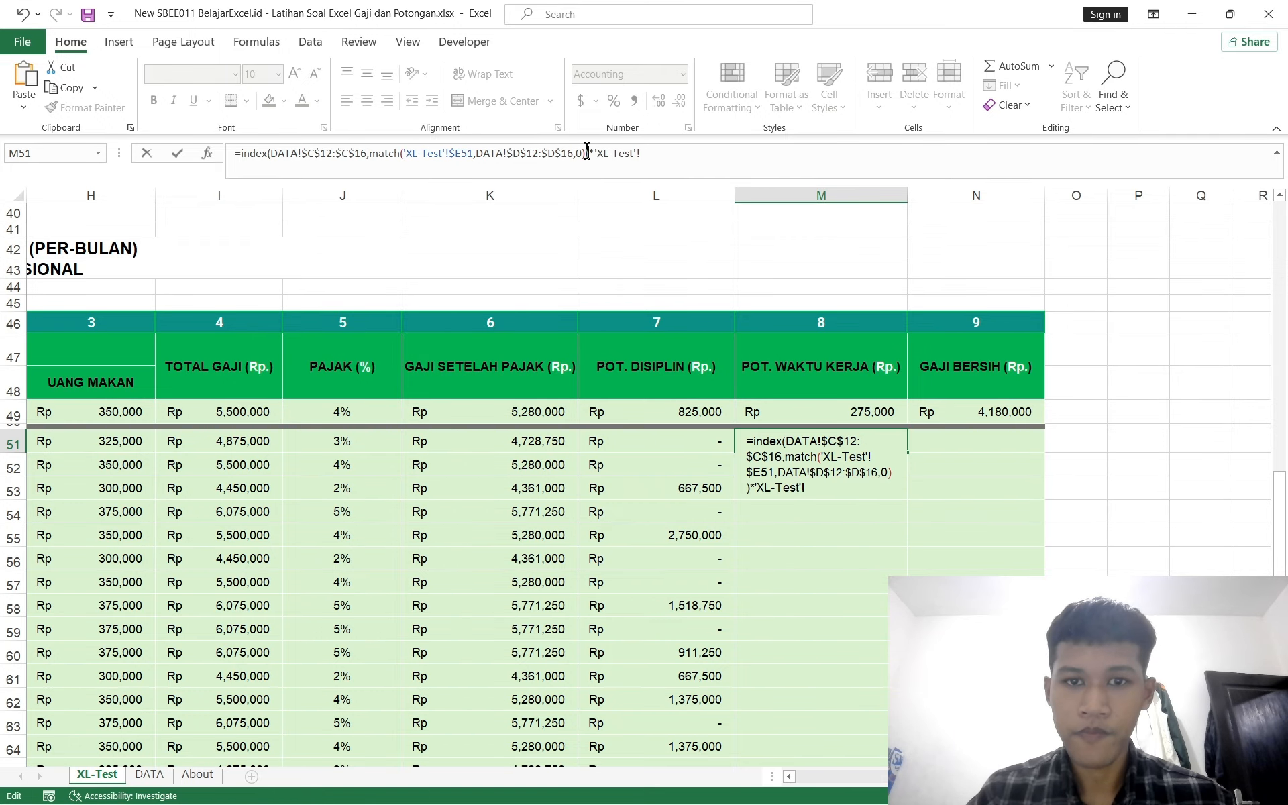
pyautogui.hscroll(-2, 385, 442)
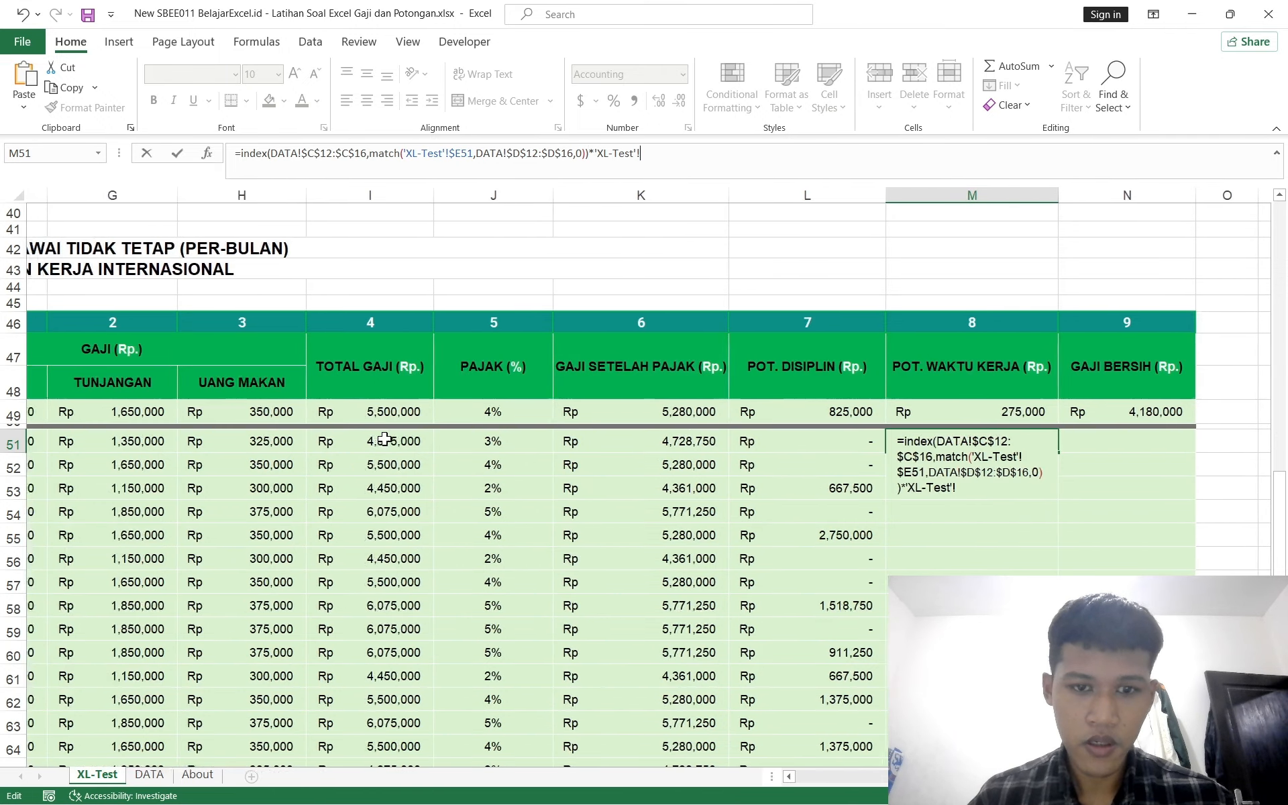
pyautogui.click(383, 445)
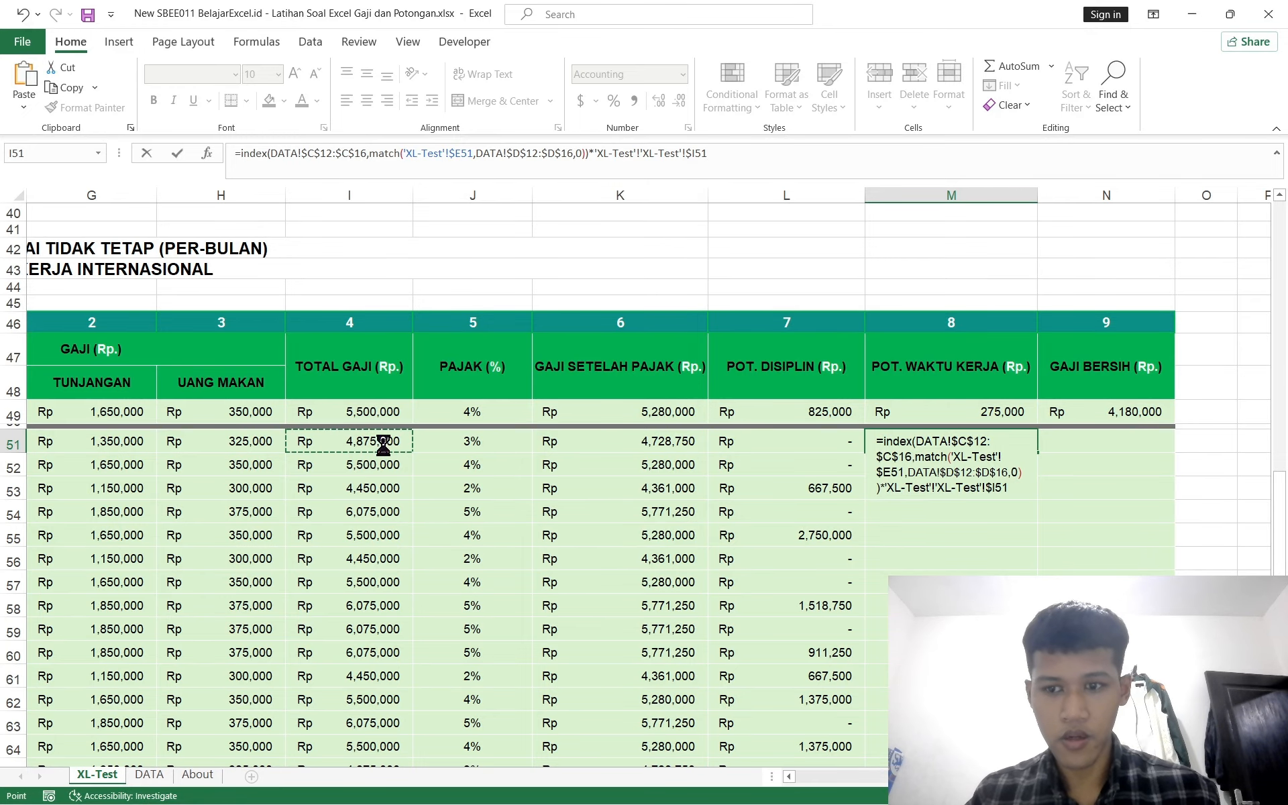
pyautogui.press('Return')
pyautogui.click(620, 473)
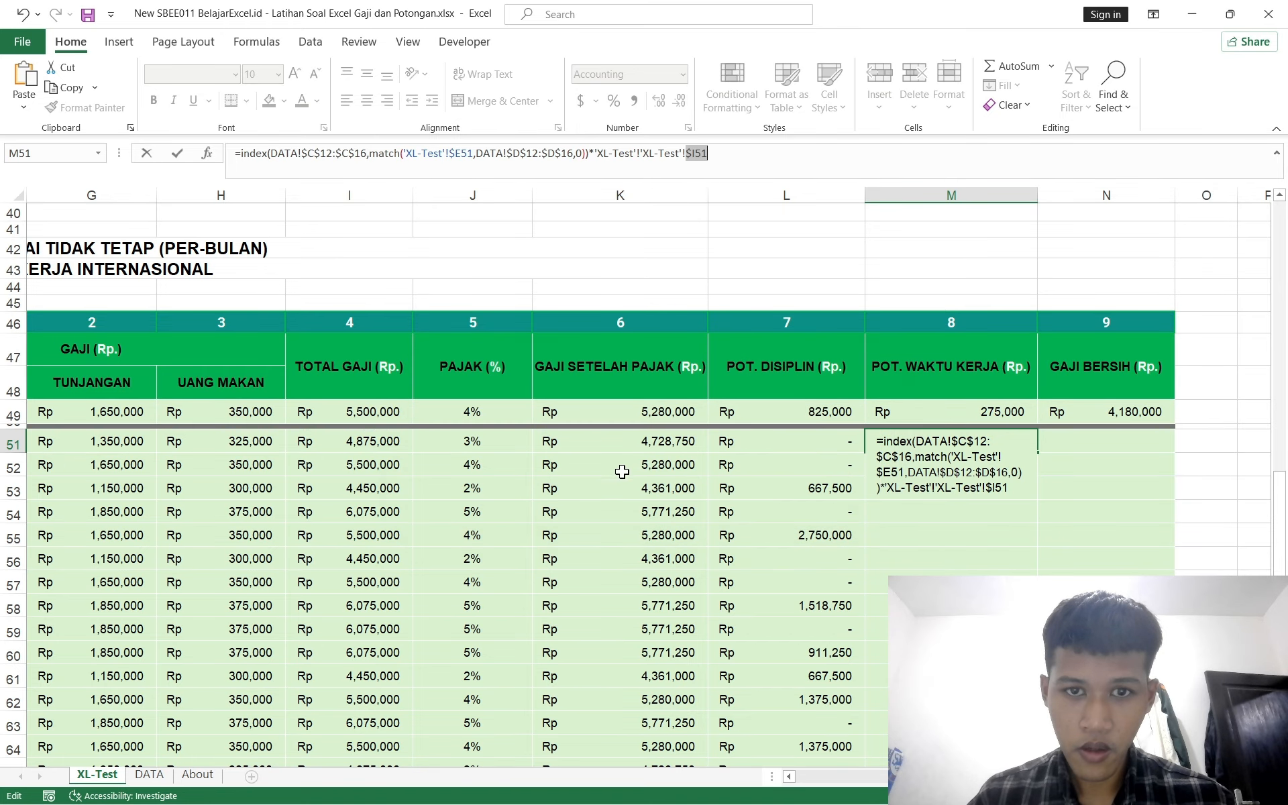
# Step: Remove the duplicated 'XL-Test'! sheet prefix before $I51 and confirm the M51 formula
pyautogui.click(747, 170)
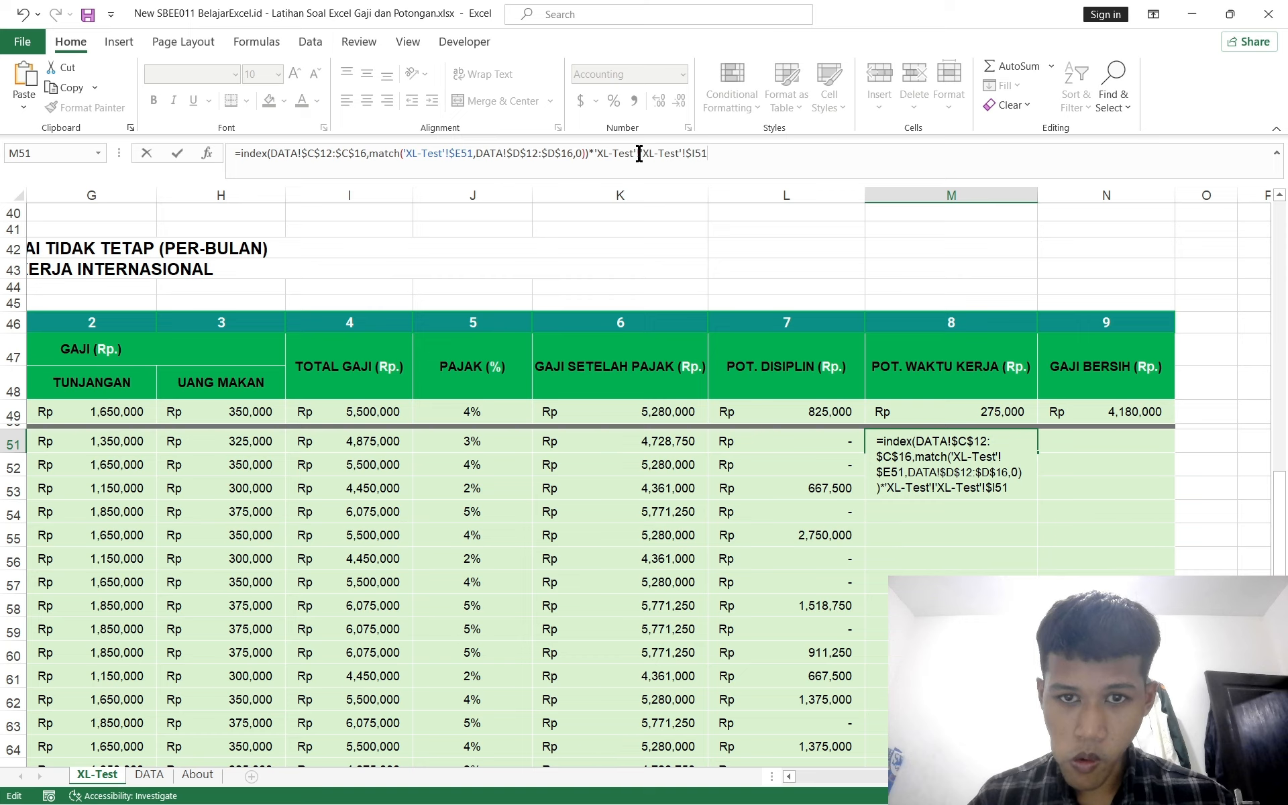
pyautogui.press('BackSpace')
pyautogui.press('BackSpace')
pyautogui.press('BackSpace')
pyautogui.press('BackSpace')
pyautogui.press('BackSpace')
pyautogui.press('BackSpace')
pyautogui.press('BackSpace')
pyautogui.press('BackSpace')
pyautogui.press('BackSpace')
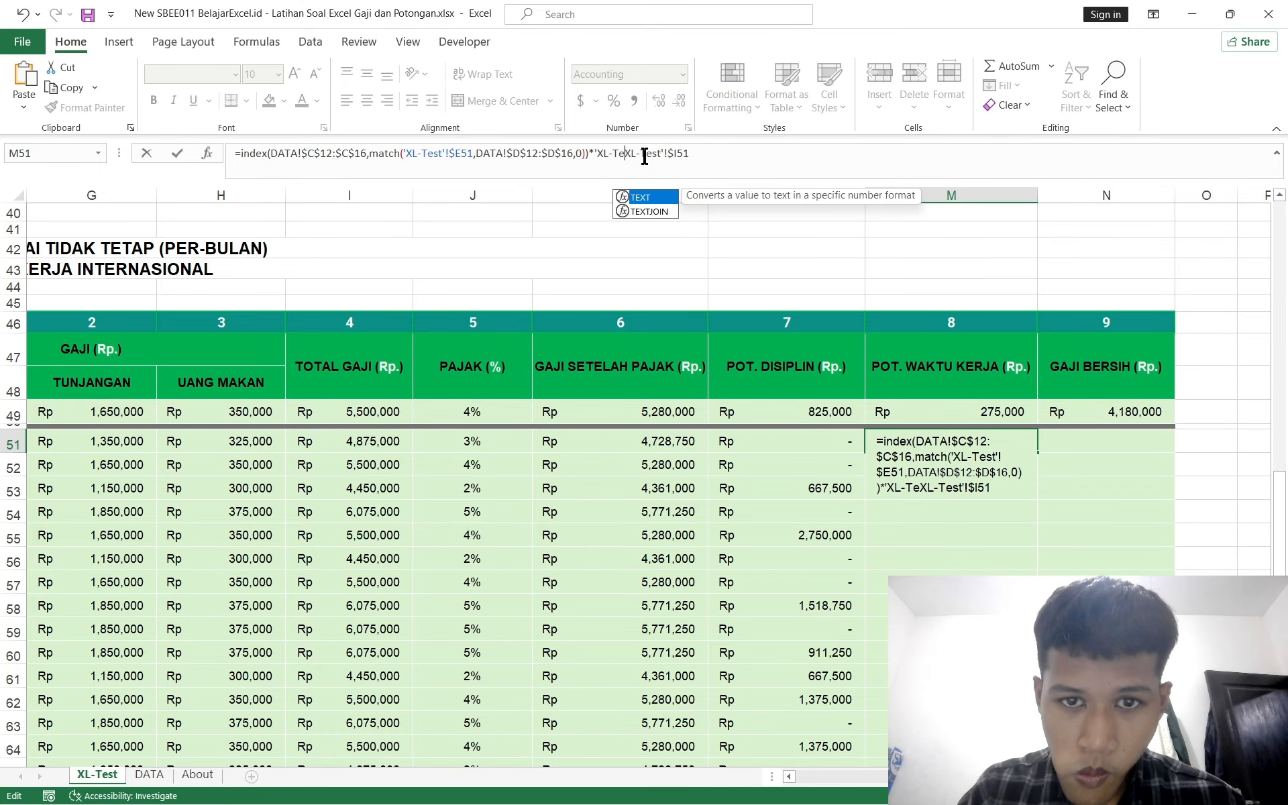
pyautogui.press('BackSpace')
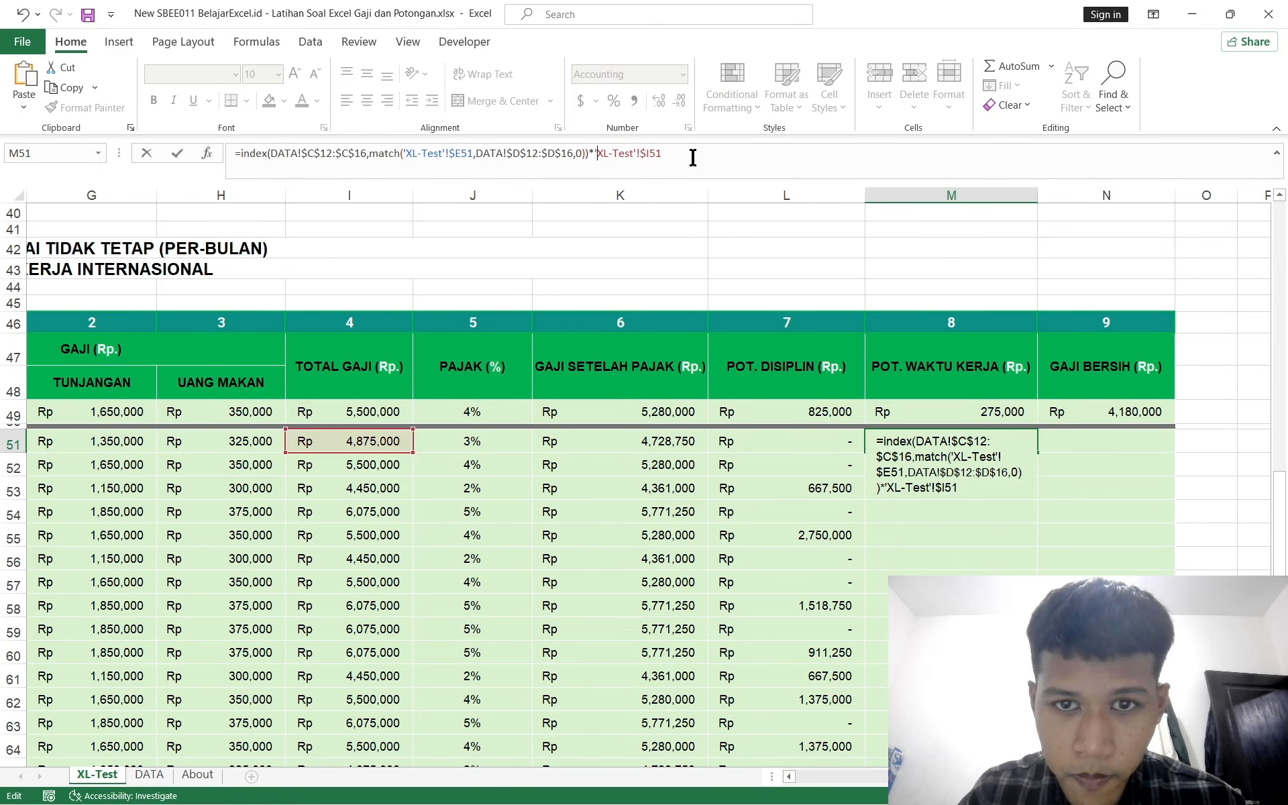
pyautogui.press('Return')
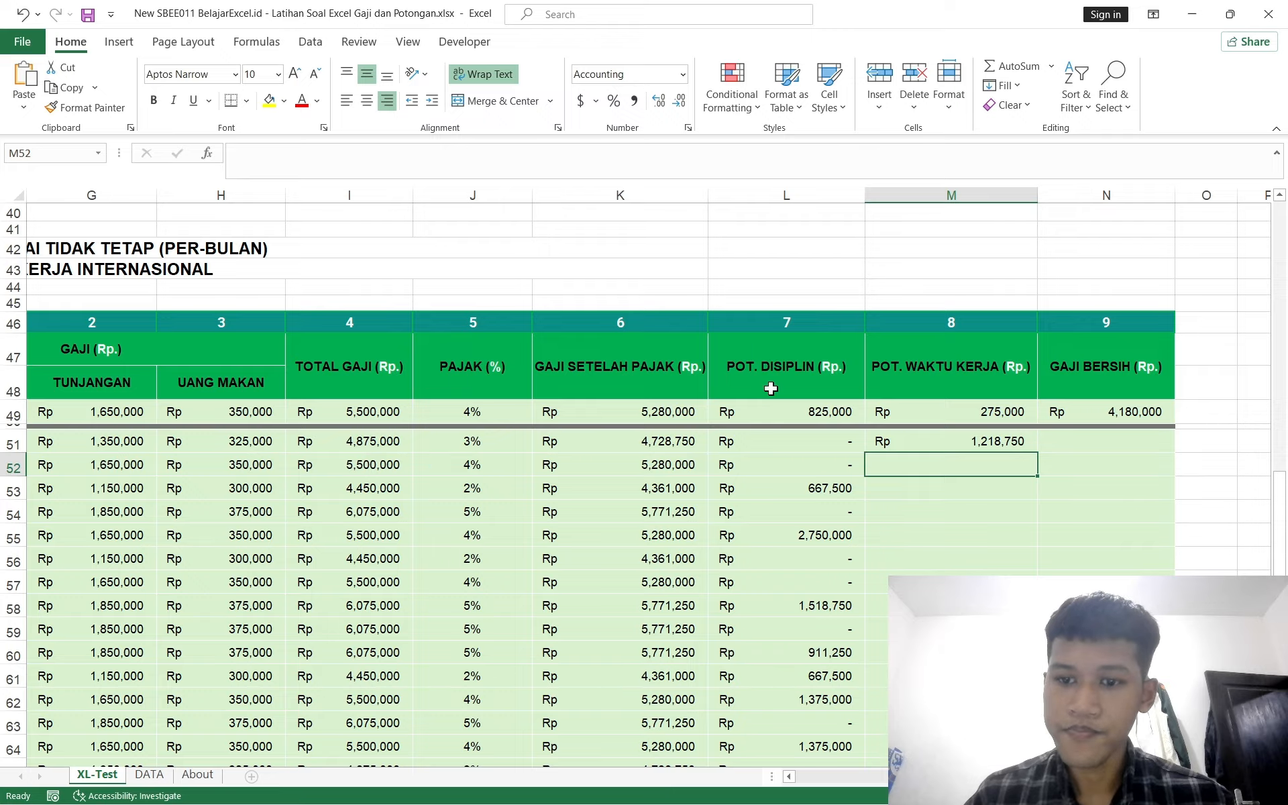
pyautogui.scroll(-3, 763, 364)
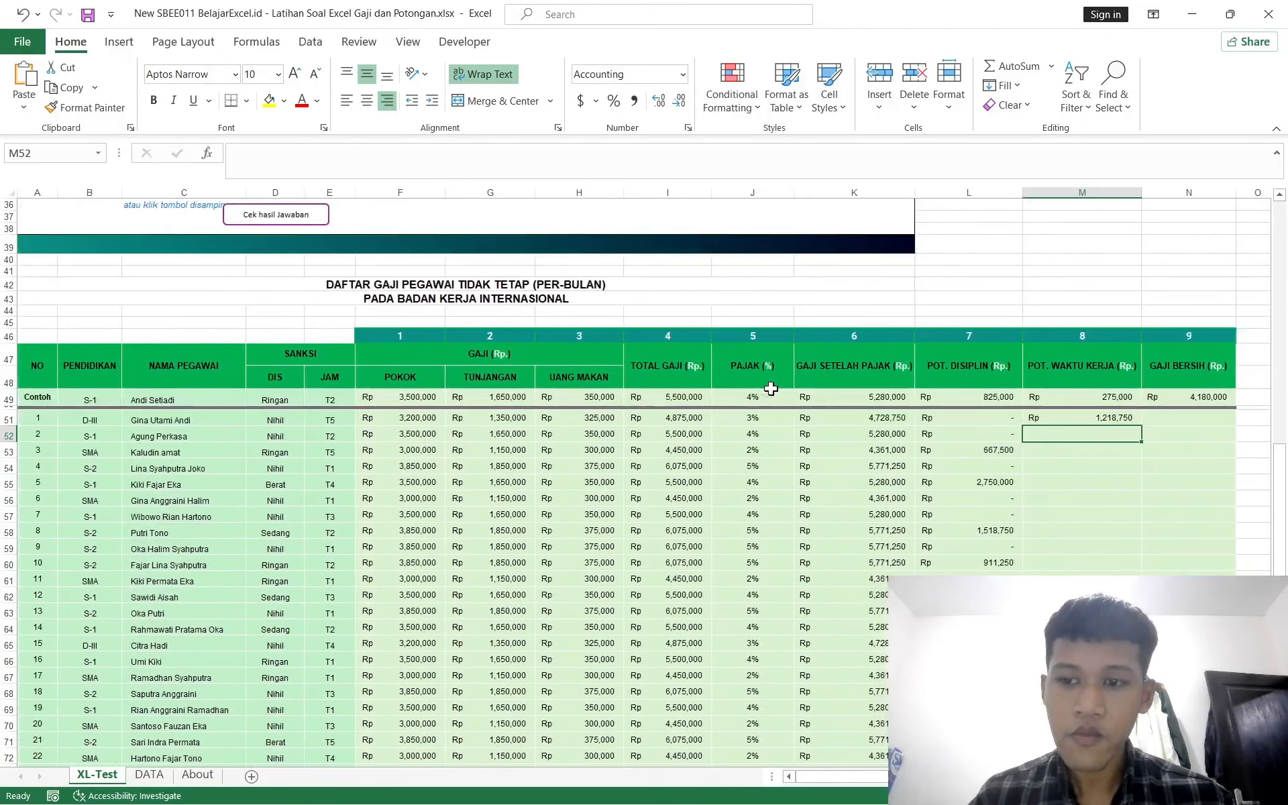
pyautogui.scroll(-1, 905, 379)
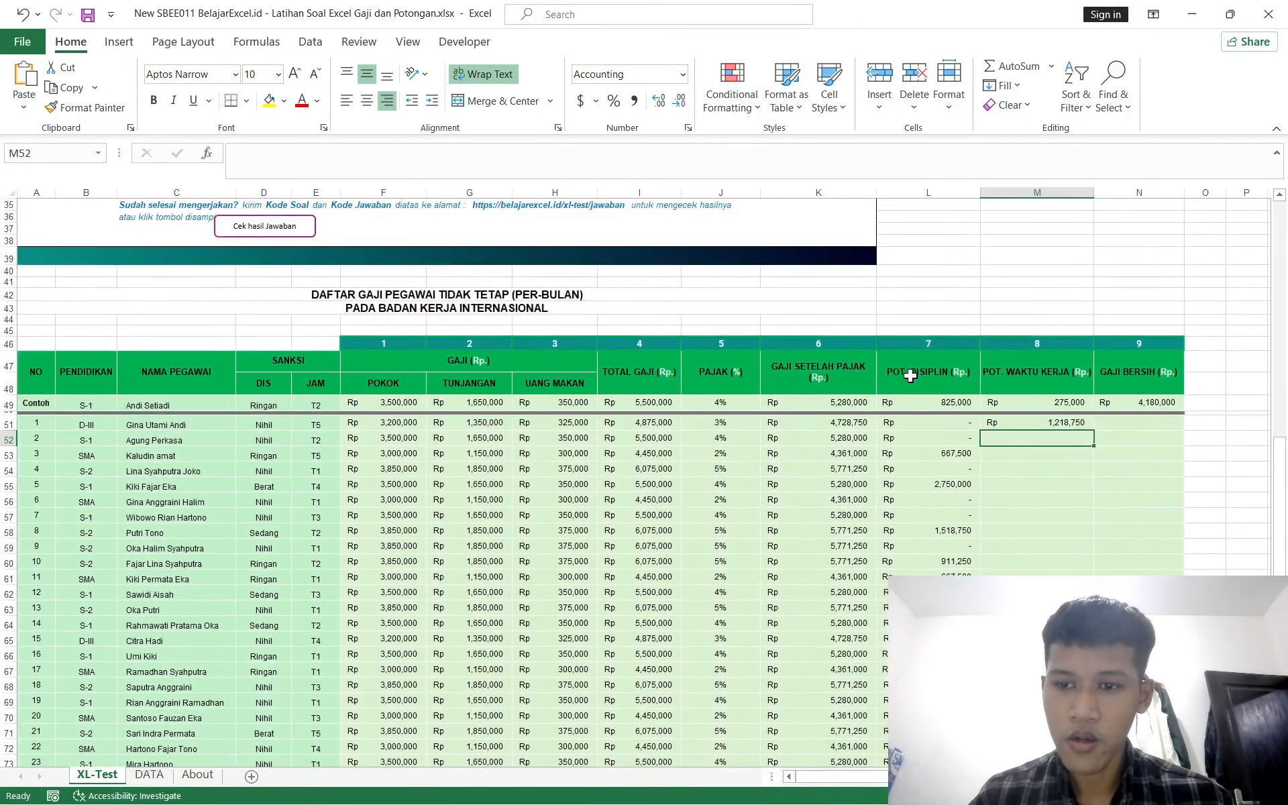
pyautogui.scroll(-3, 816, 434)
pyautogui.scroll(3, 817, 434)
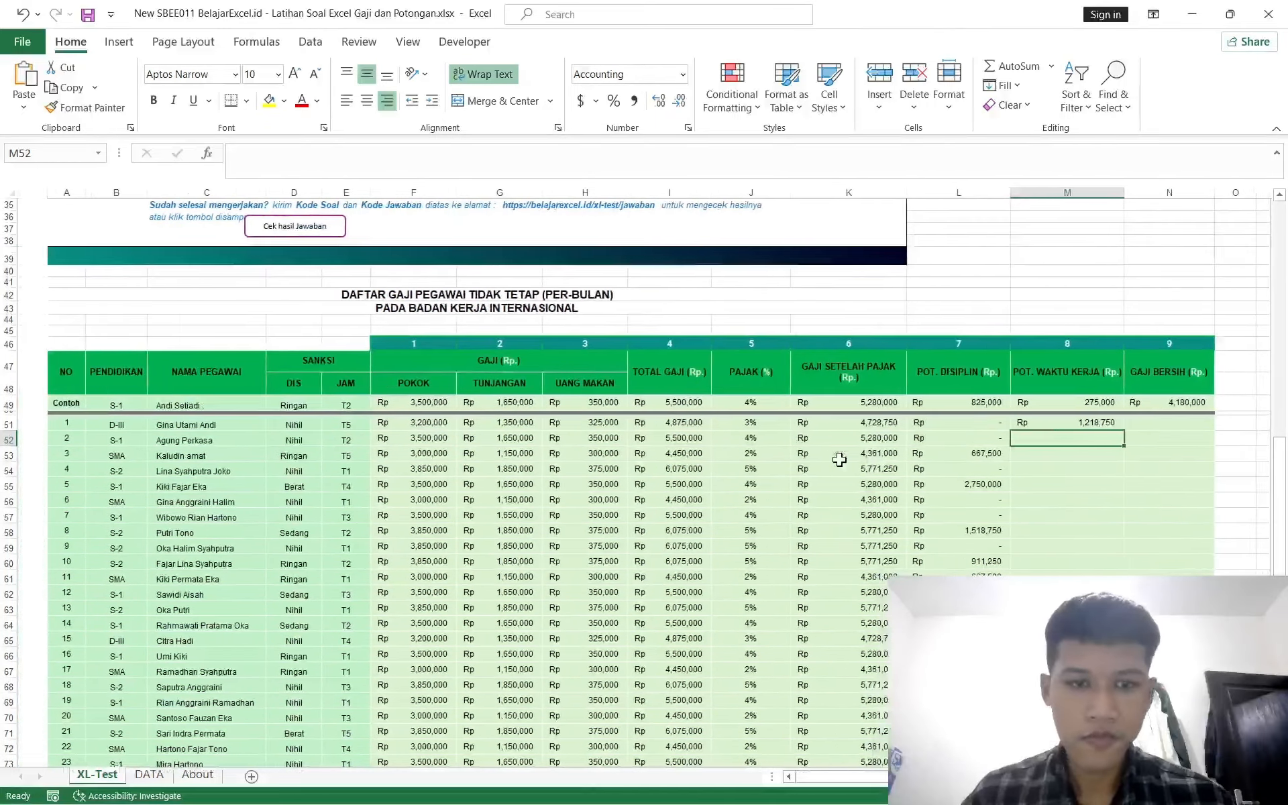
pyautogui.scroll(8, 840, 459)
pyautogui.scroll(-3, 839, 460)
pyautogui.scroll(-1, 839, 460)
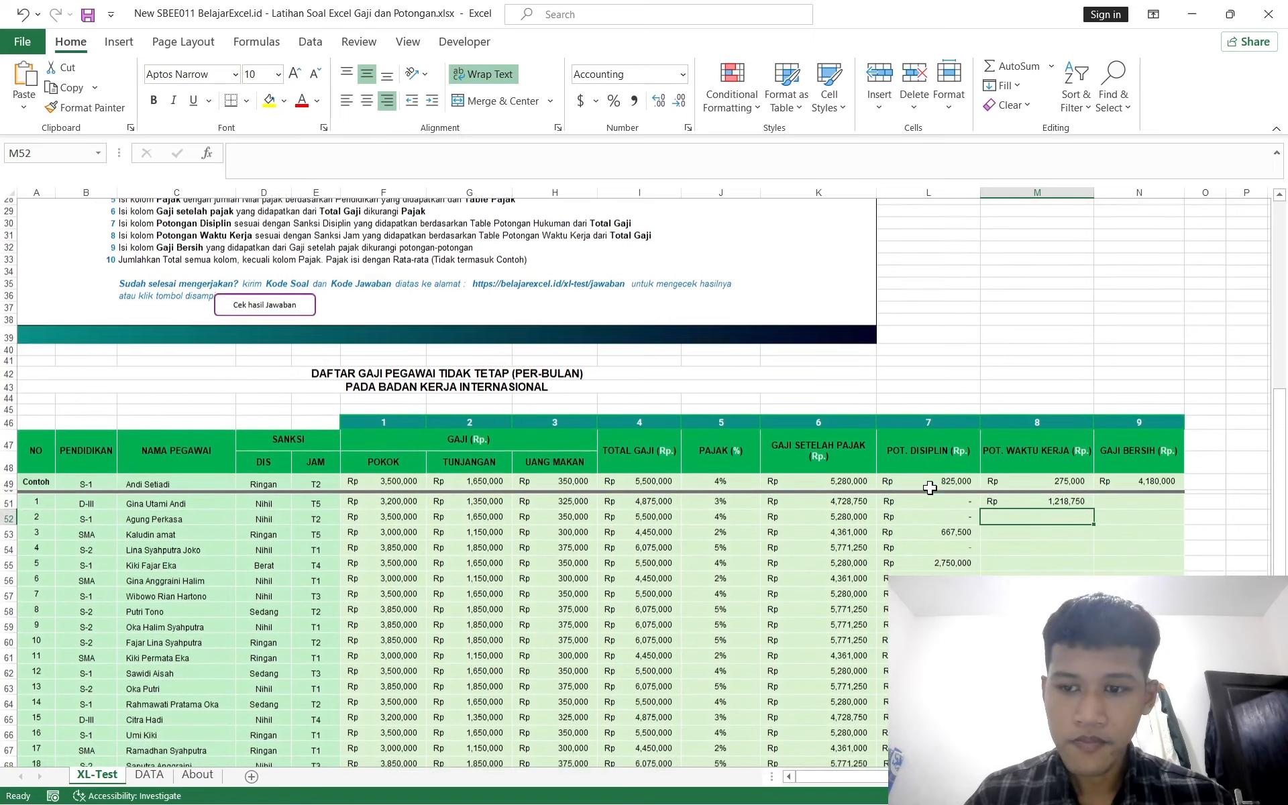
pyautogui.scroll(-3, 929, 488)
pyautogui.scroll(-1, 930, 487)
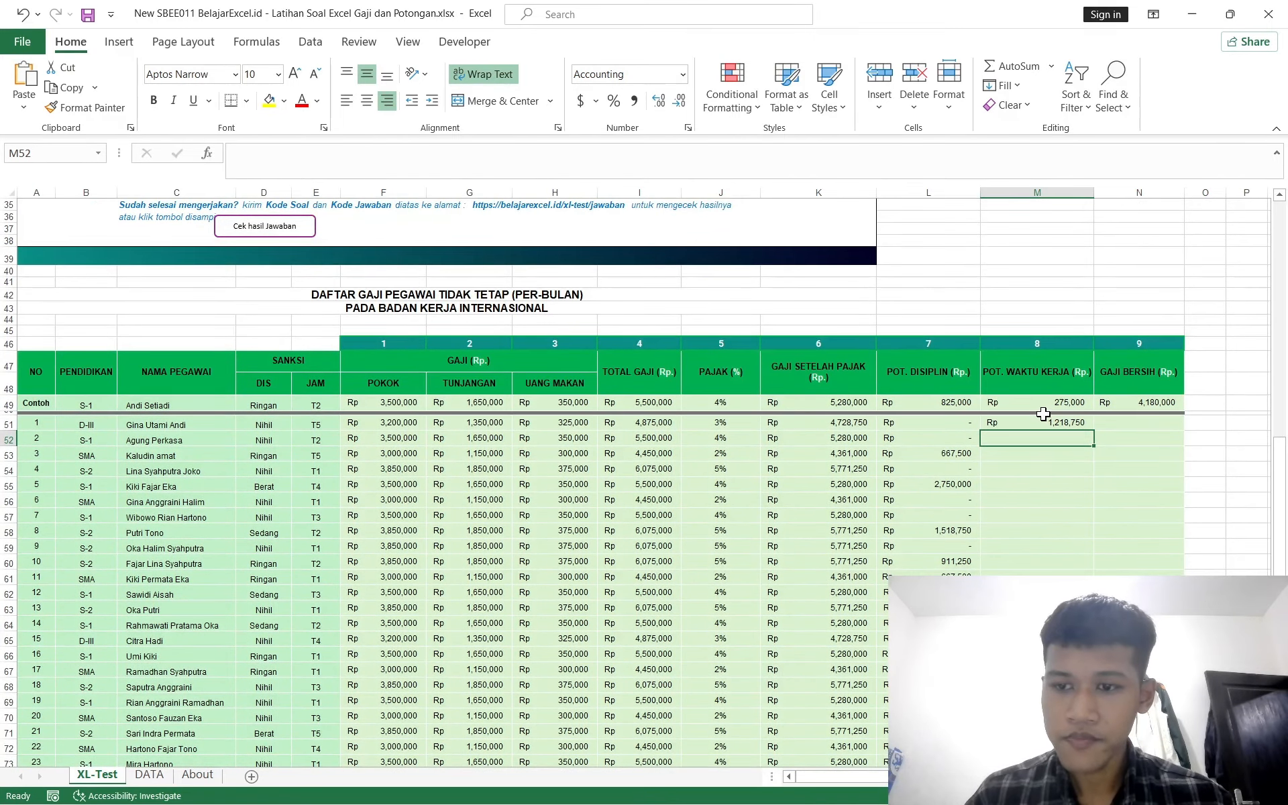
# Step: Fill the POT. WAKTU KERJA formula from M51 down through M73
pyautogui.click(947, 422)
pyautogui.hotkey('ctrl', 'Down')
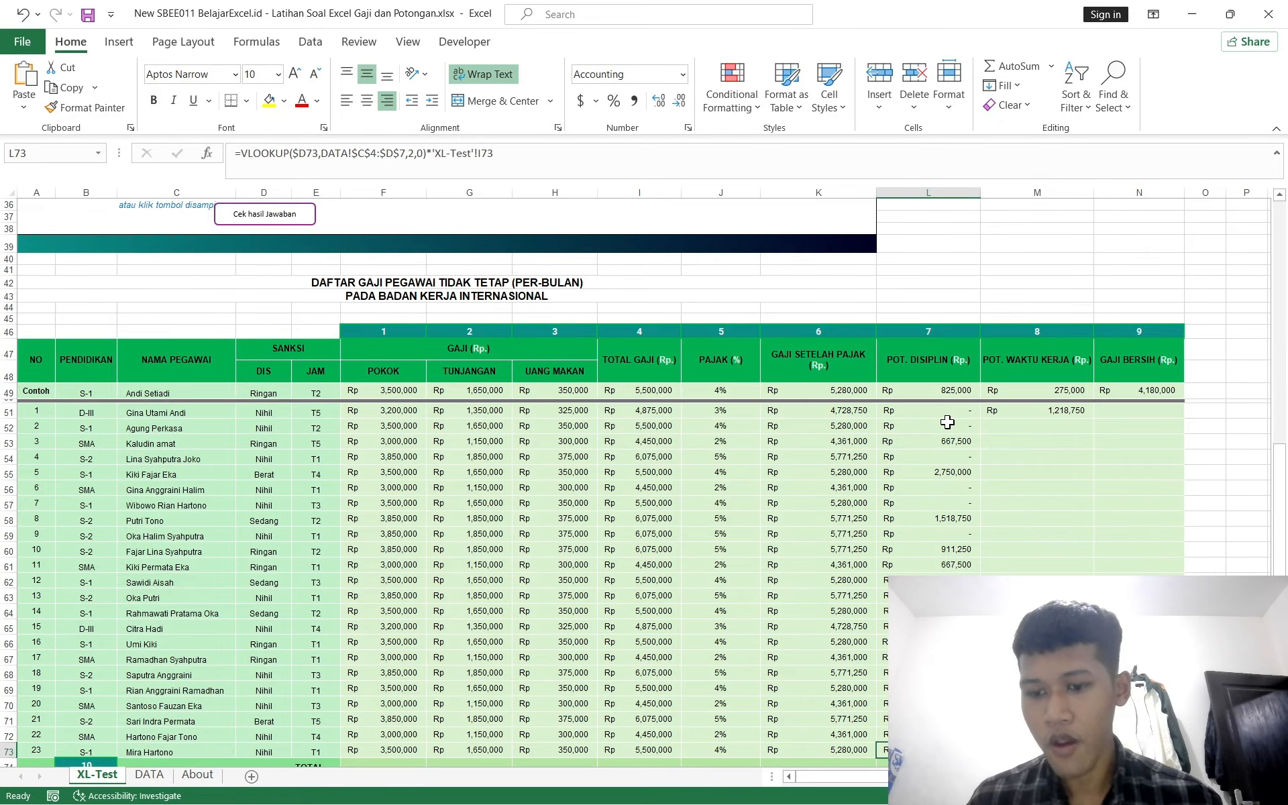
pyautogui.hotkey('ctrl', 'Right')
pyautogui.hotkey('ctrl', 'Left')
pyautogui.press('Right')
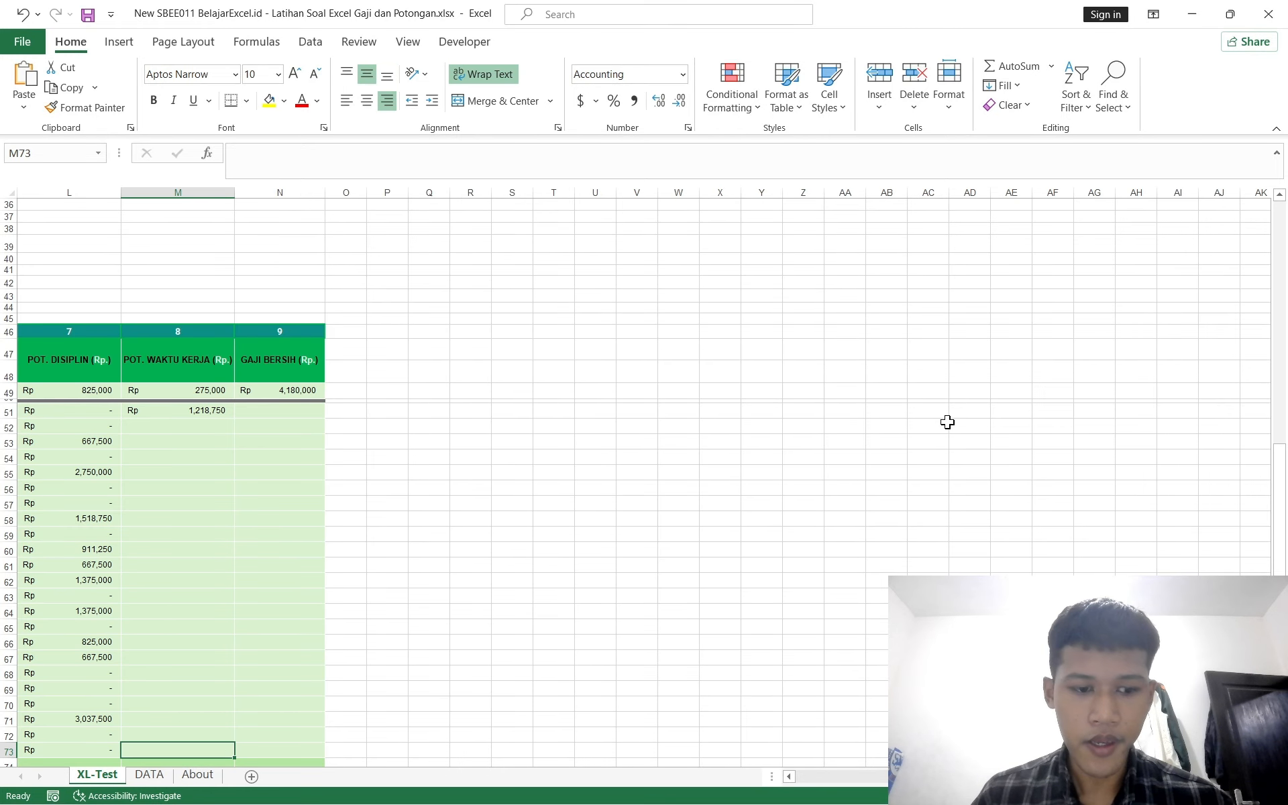
pyautogui.hotkey('ctrl', 'shift', 'Up')
pyautogui.hotkey('ctrl', 'd')
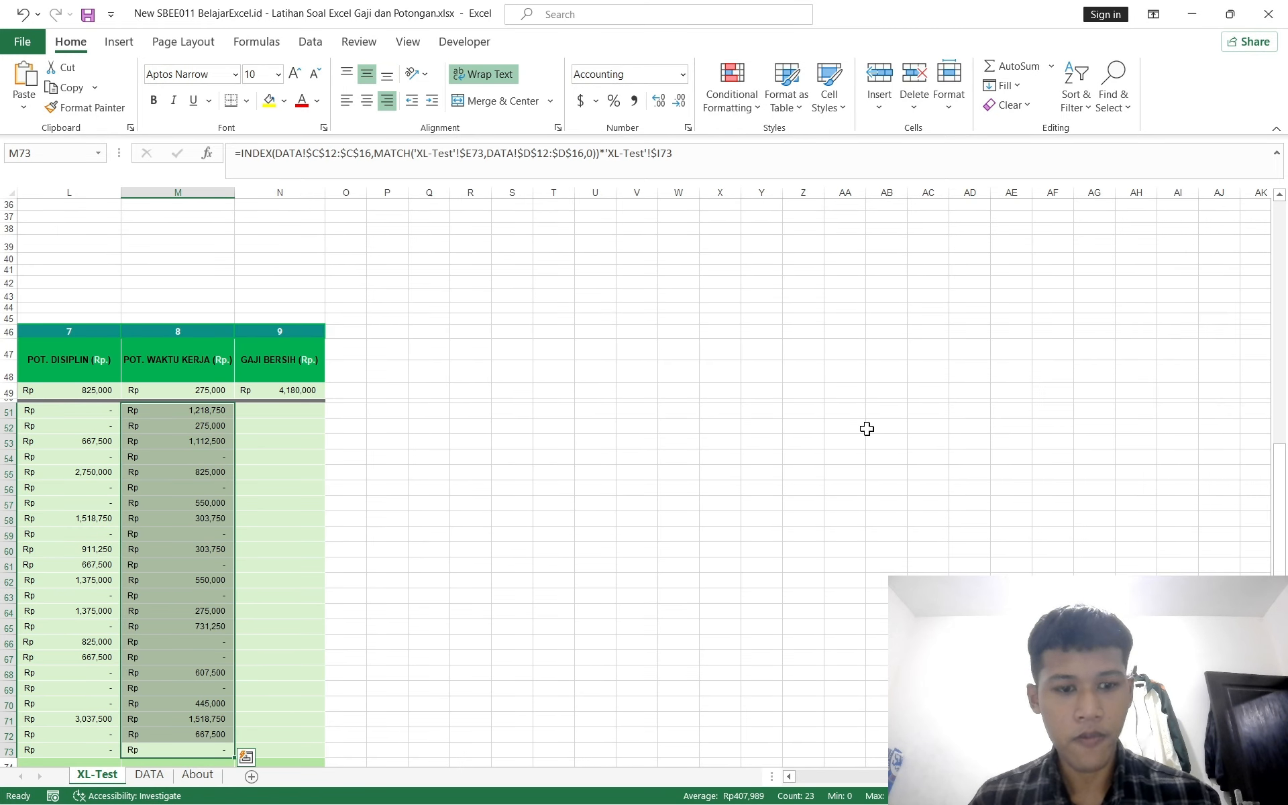
# Step: Enter the GAJI BERSIH formula in N51 as K51 minus the SUM of L51:M51
pyautogui.hscroll(-7, 866, 429)
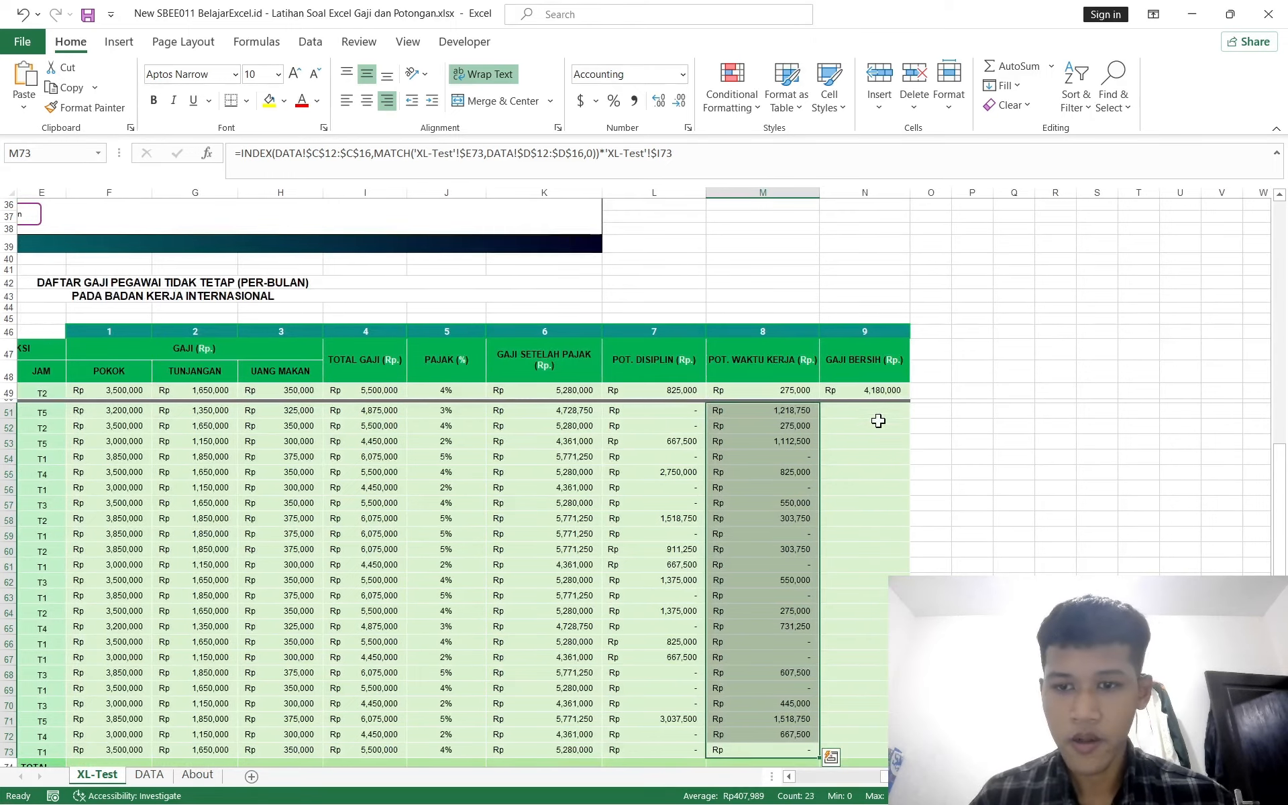
pyautogui.click(876, 411)
pyautogui.hscroll(-4, 650, 462)
pyautogui.scroll(6, 650, 462)
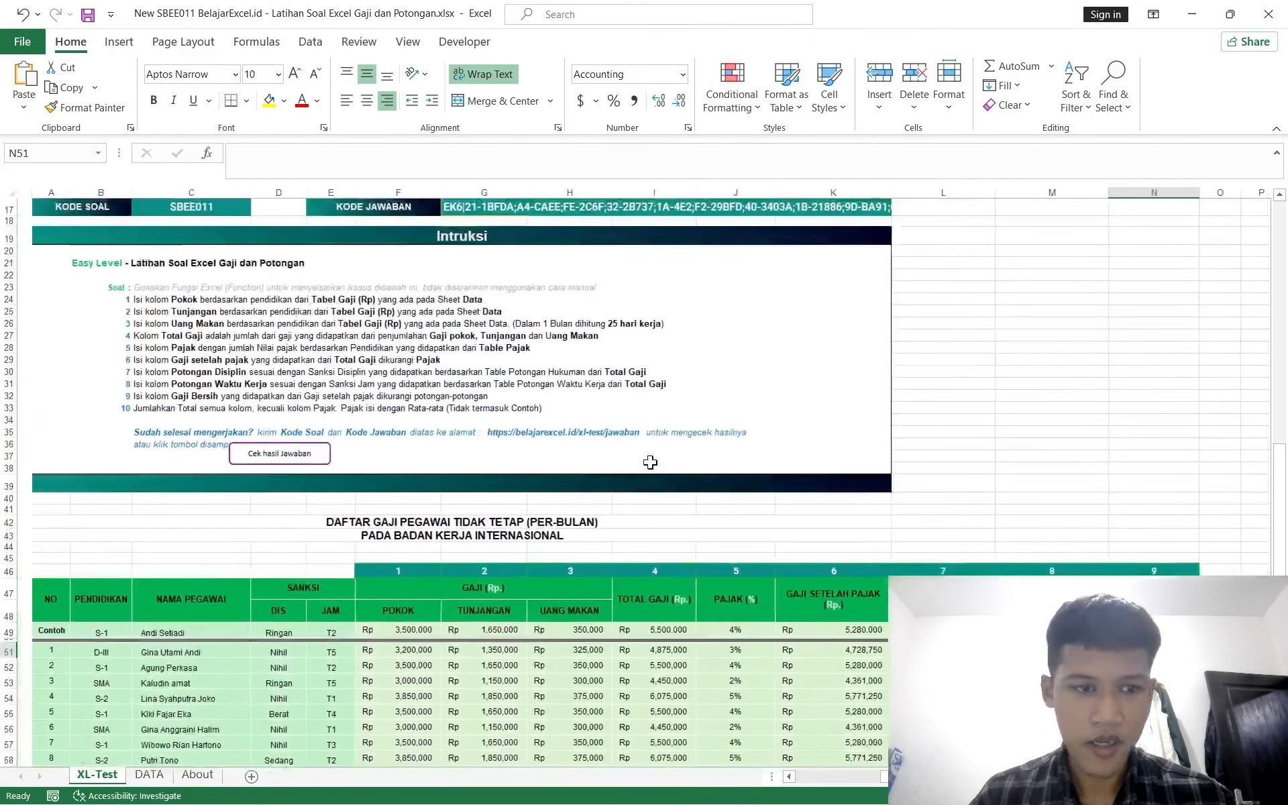
pyautogui.keyDown('ctrl'); pyautogui.scroll(3, 650, 462); pyautogui.keyUp('ctrl')
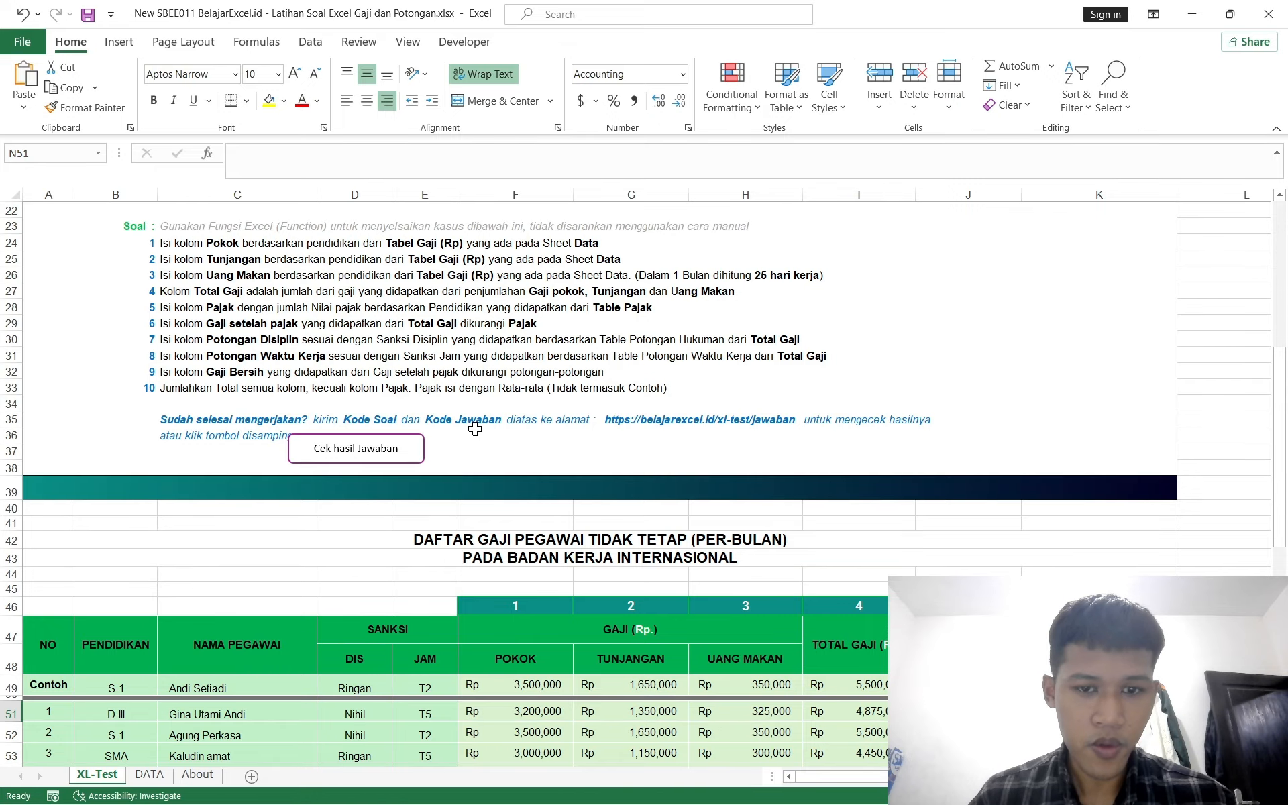
pyautogui.hscroll(5, 475, 429)
pyautogui.scroll(-5, 475, 429)
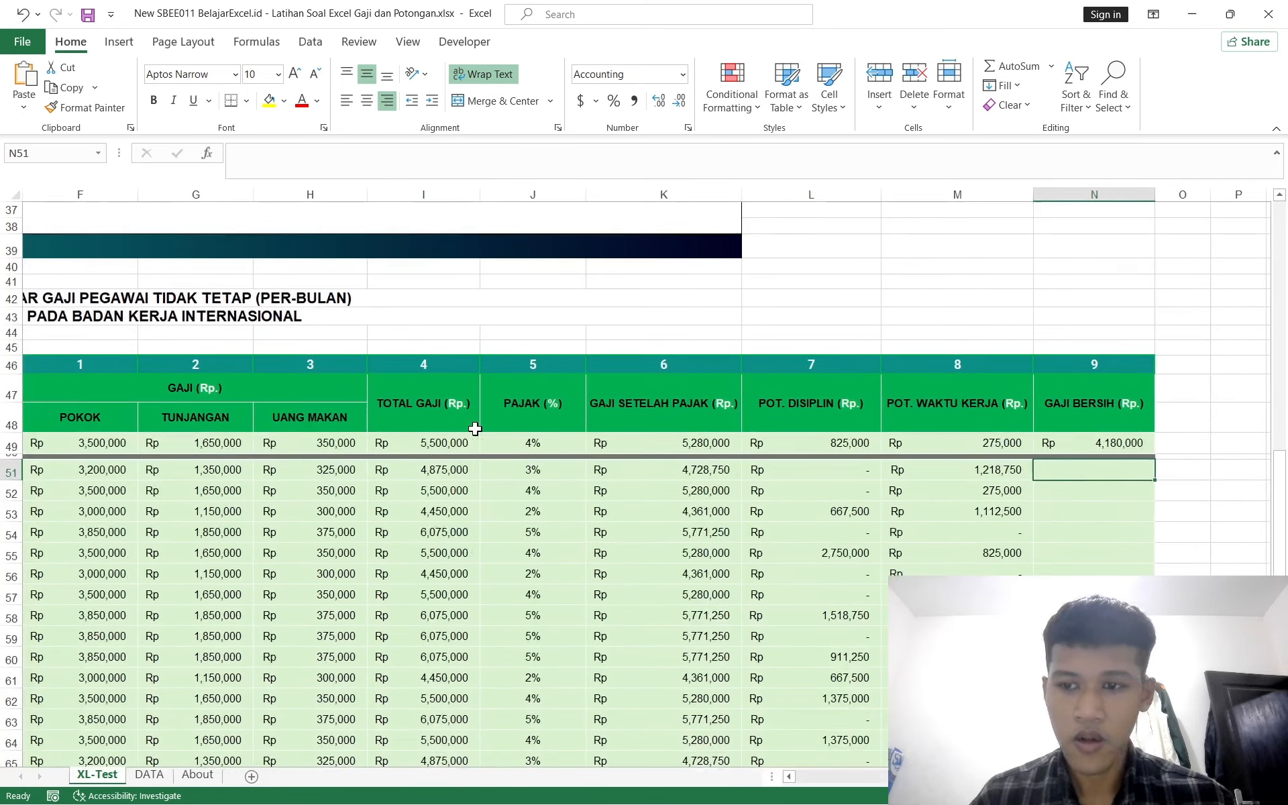
pyautogui.write('=sum')
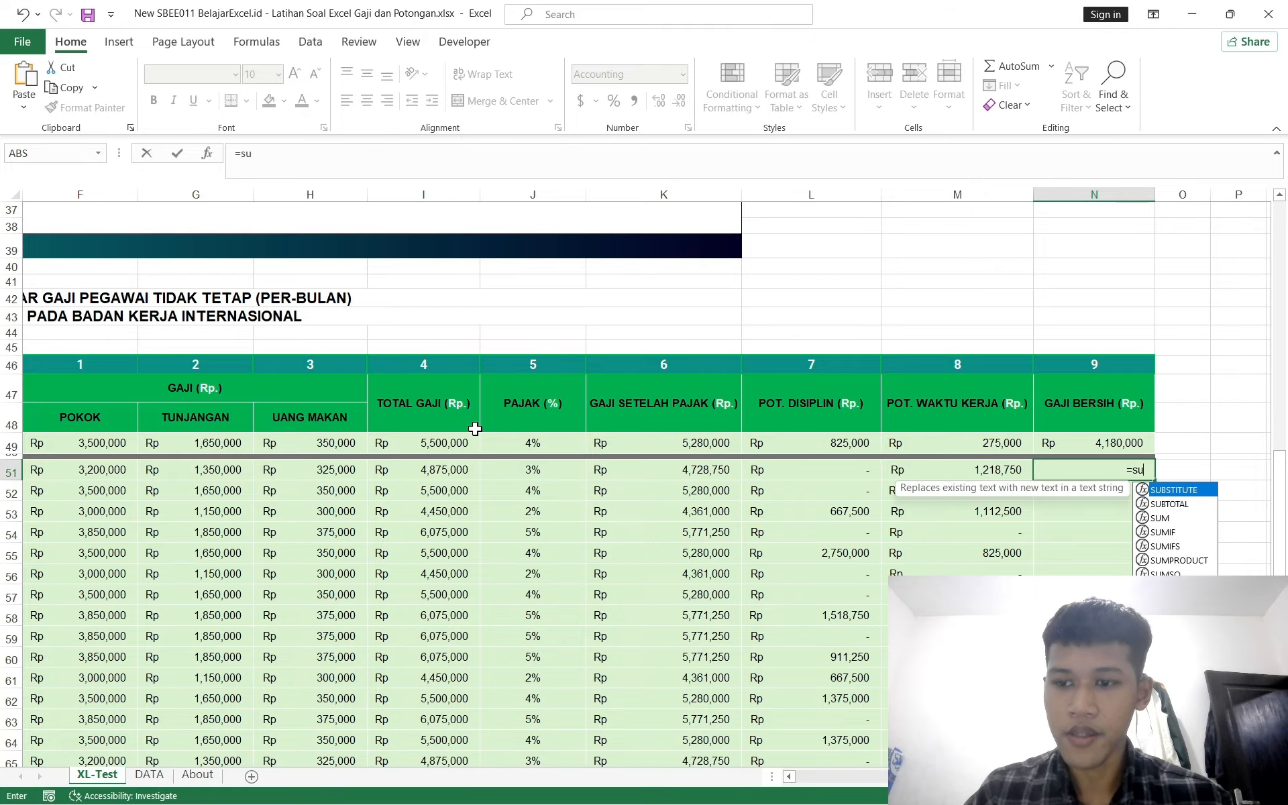
pyautogui.press('BackSpace')
pyautogui.press('BackSpace')
pyautogui.press('BackSpace')
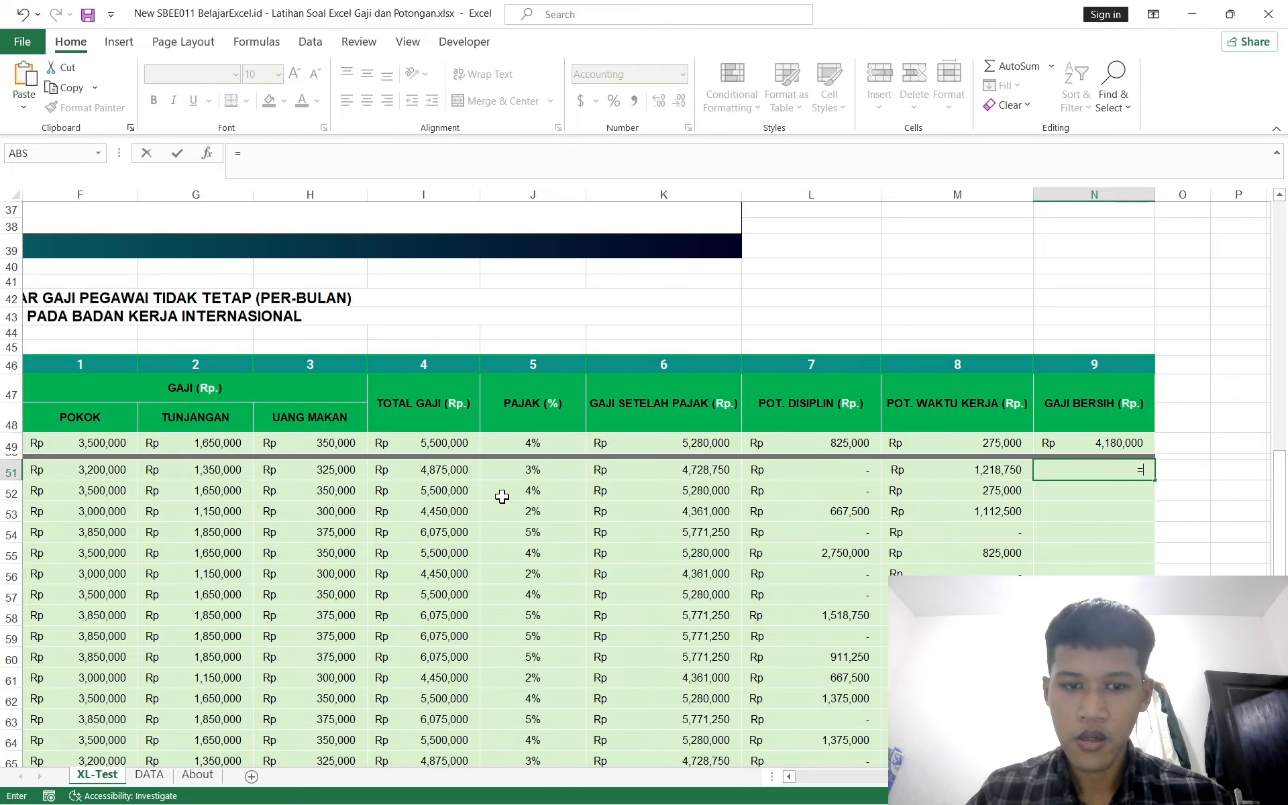
pyautogui.click(676, 472)
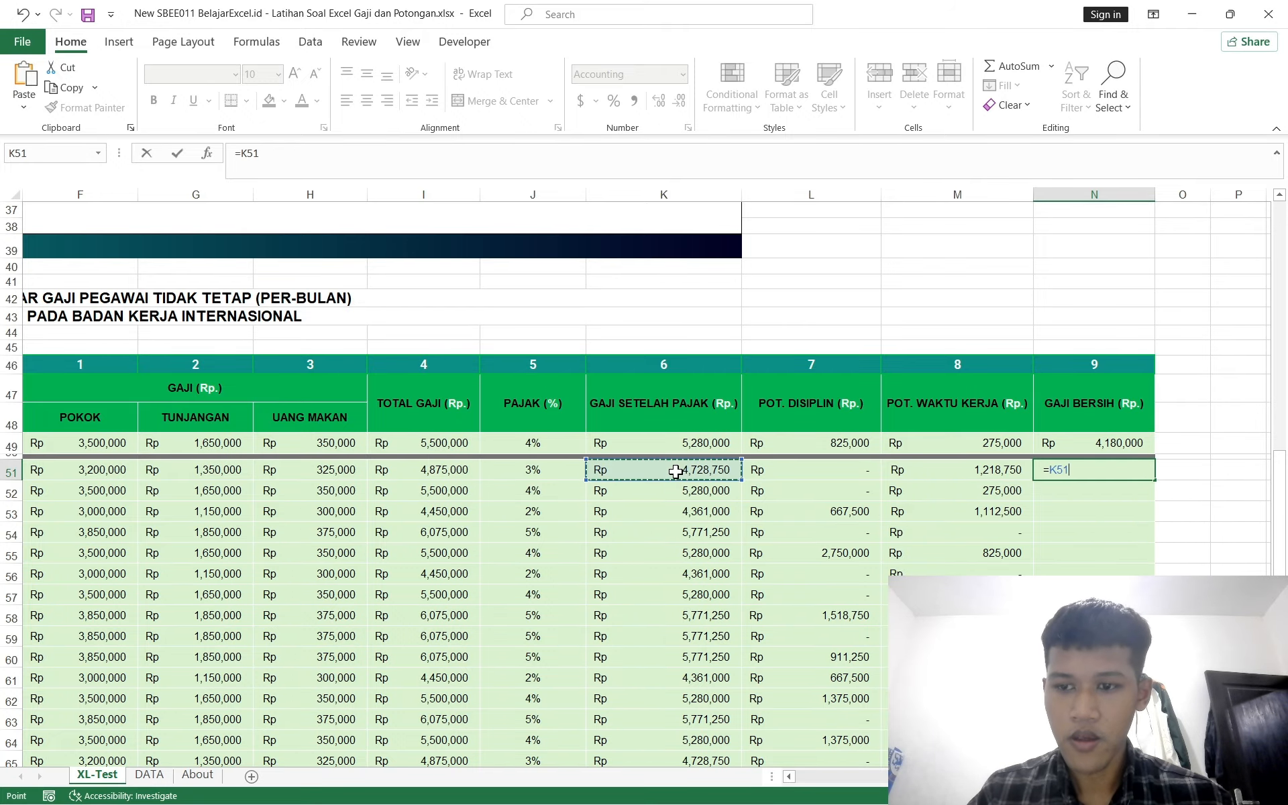
pyautogui.write('-')
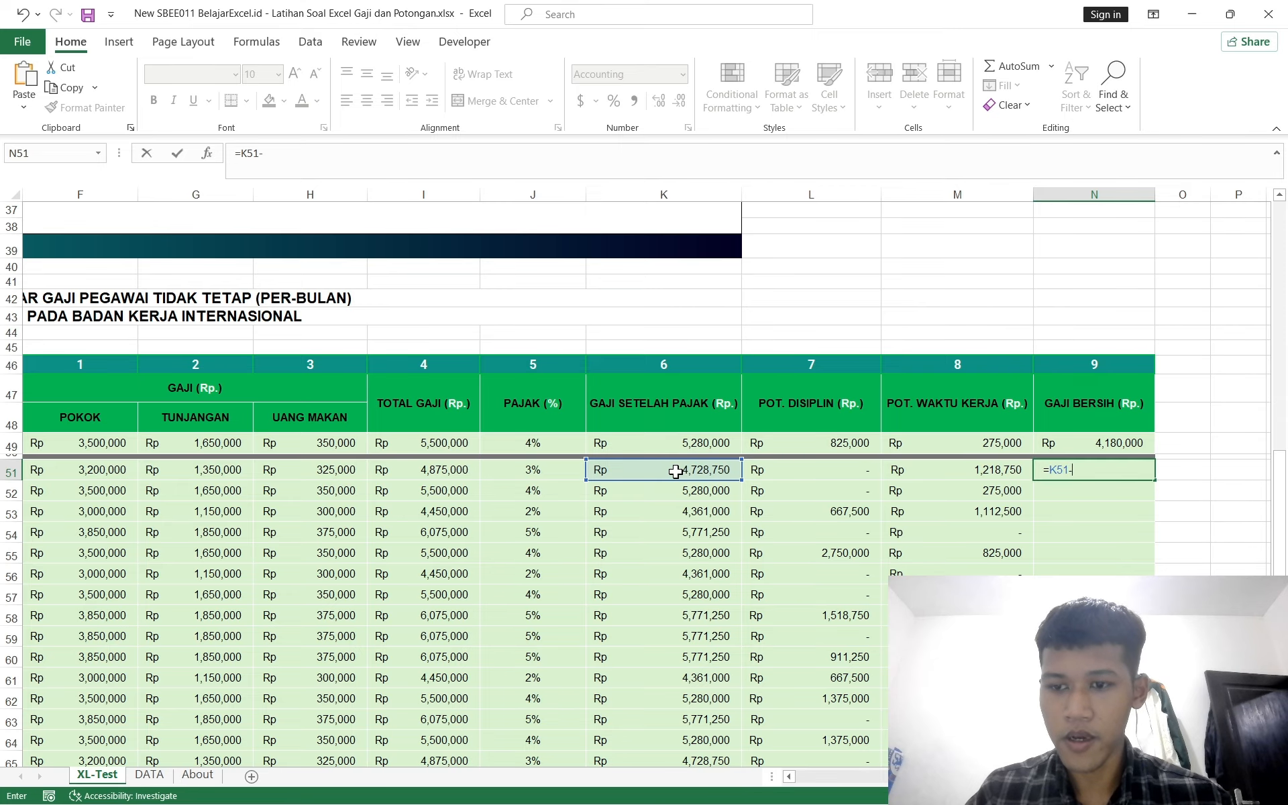
pyautogui.write('sum(')
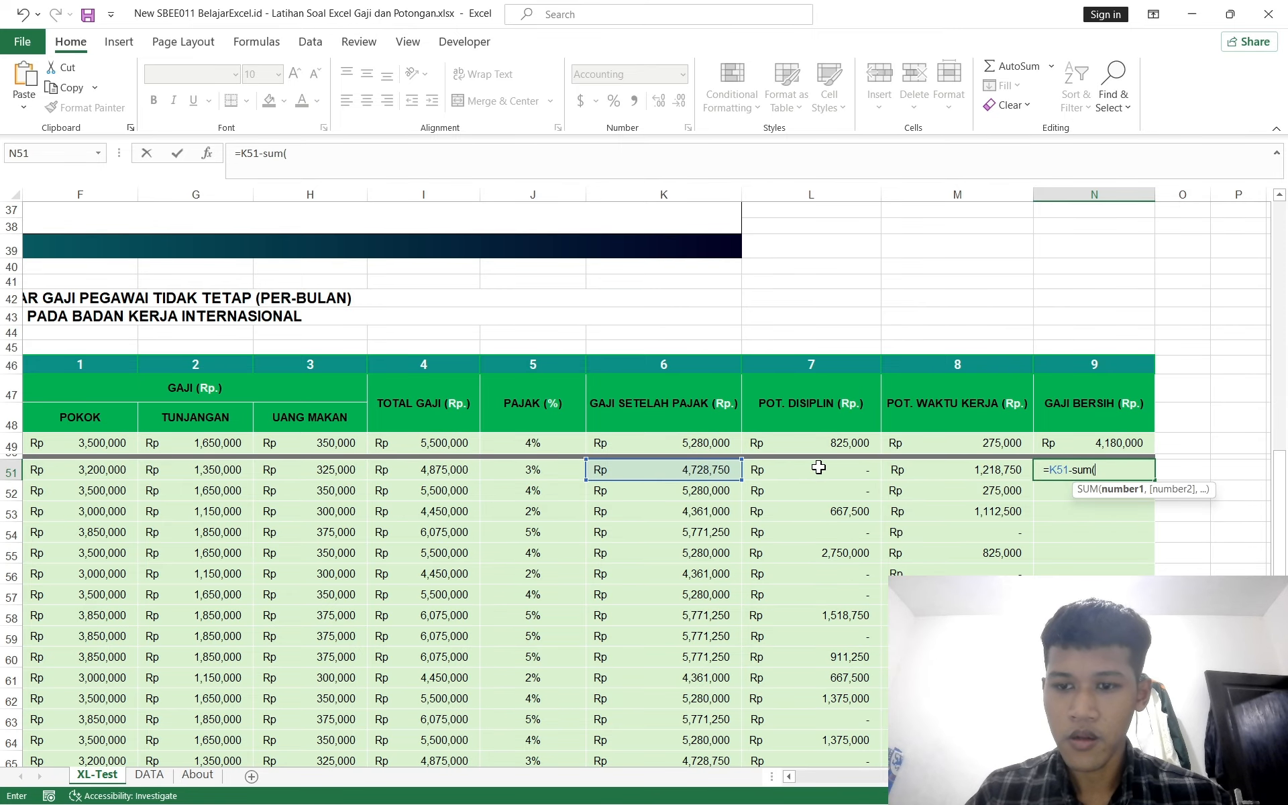
pyautogui.moveTo(818, 468); pyautogui.dragTo(933, 467)
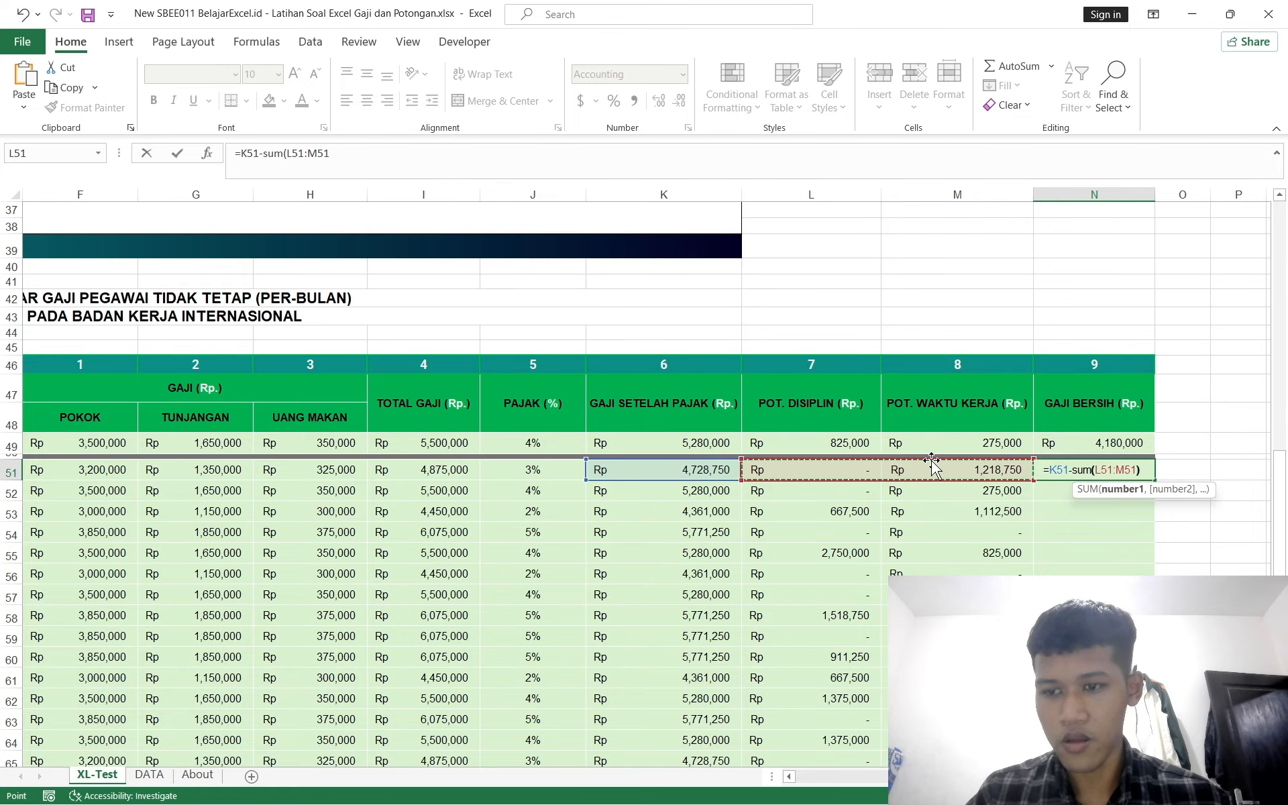
pyautogui.write(')')
pyautogui.press('Return')
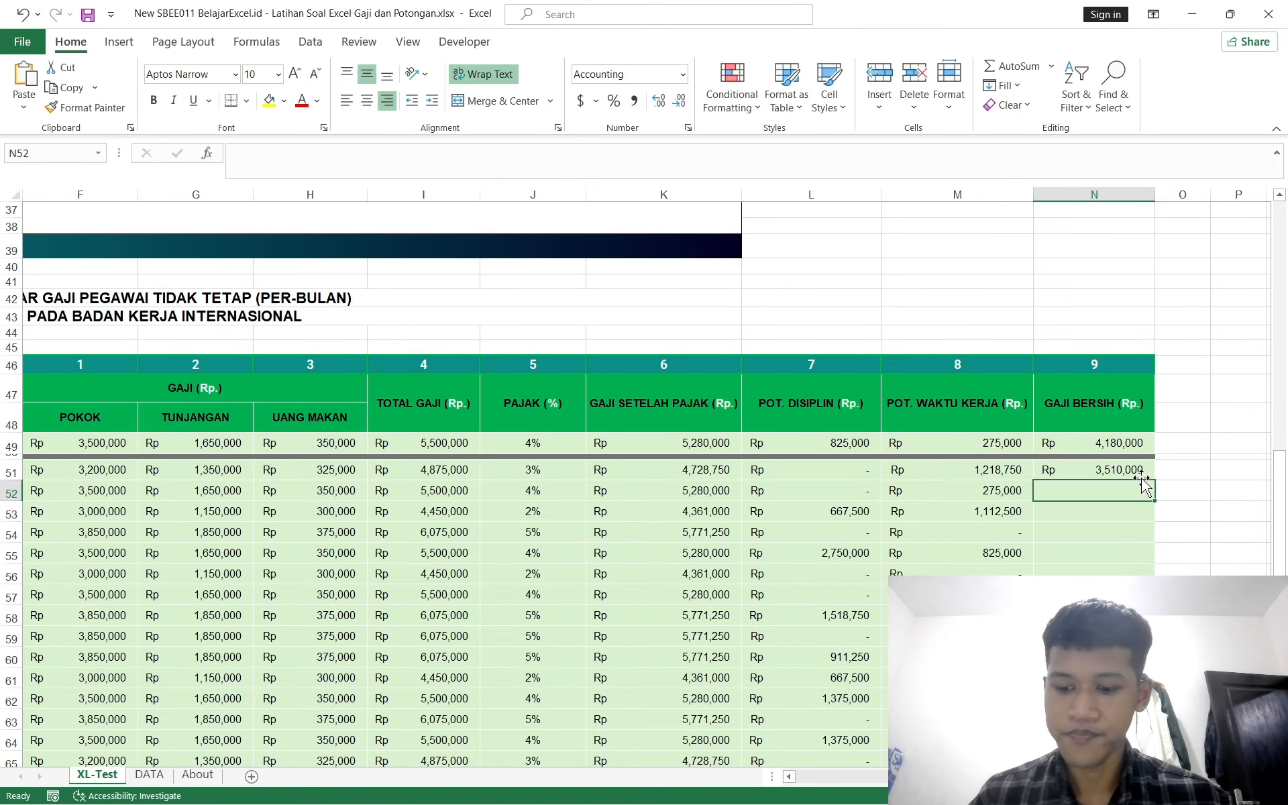
# Step: Fill the GAJI BERSIH formula from N51 down through N73
pyautogui.press('Up')
pyautogui.press('Left')
pyautogui.hotkey('ctrl', 'Down')
pyautogui.press('Right')
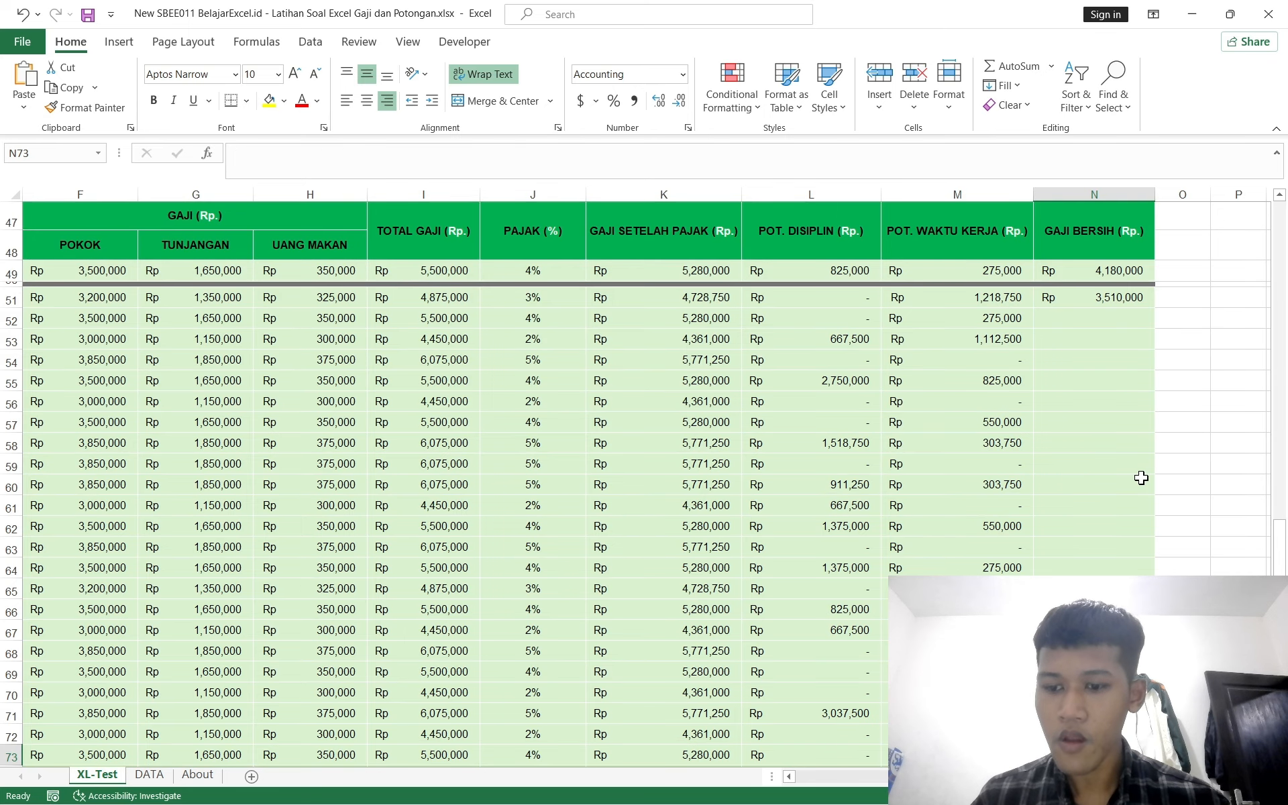
pyautogui.hotkey('ctrl', 'shift', 'Up')
pyautogui.hotkey('ctrl', 'd')
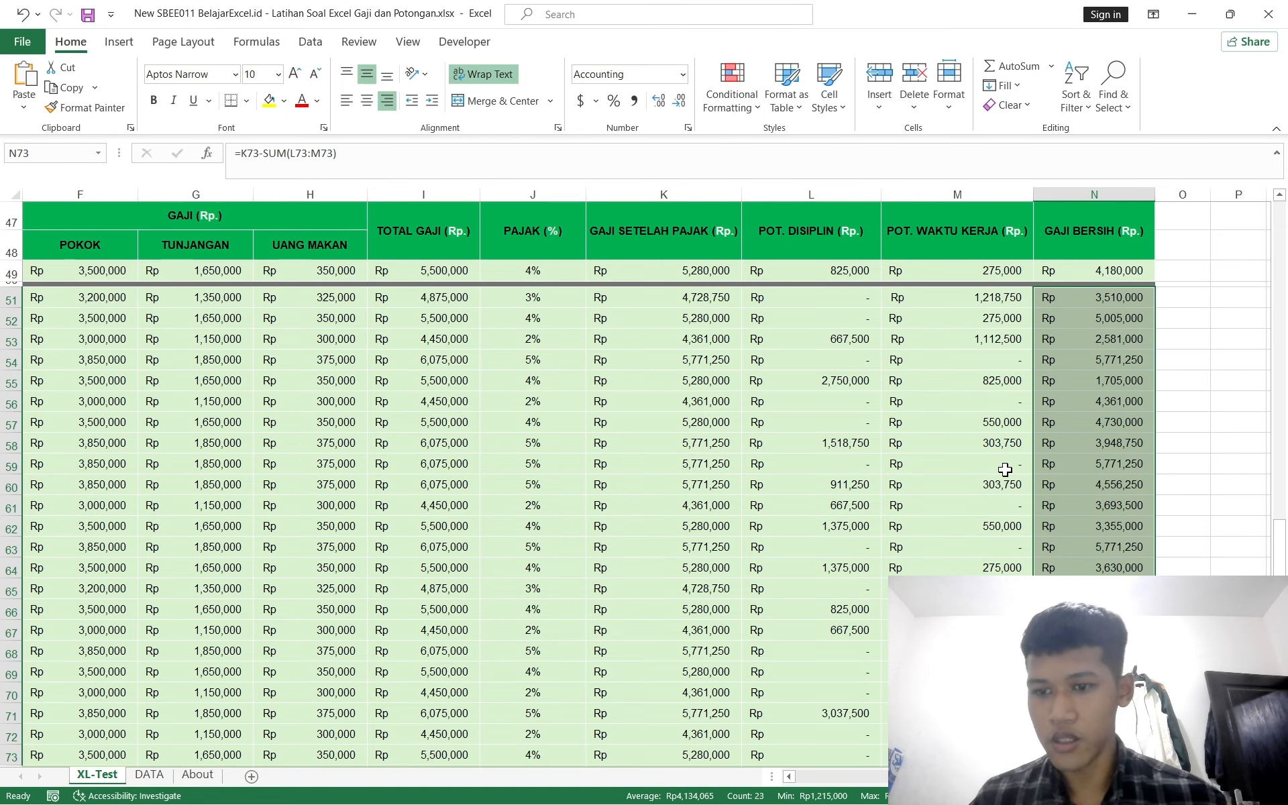
# Step: AutoSum the POKOK column into the TOTAL row cell F74
pyautogui.scroll(-3, 1004, 469)
pyautogui.hscroll(-5, 989, 463)
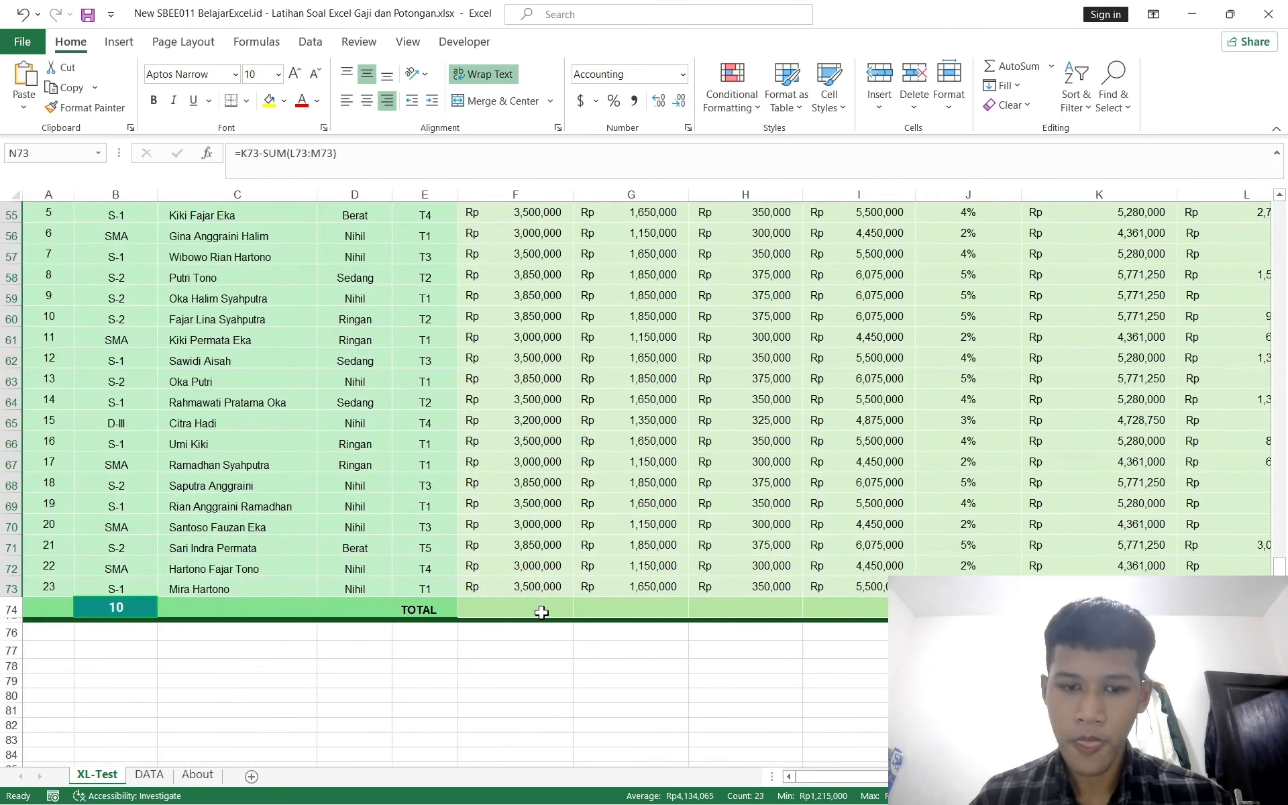
pyautogui.click(540, 611)
pyautogui.hotkey('alt', '=')
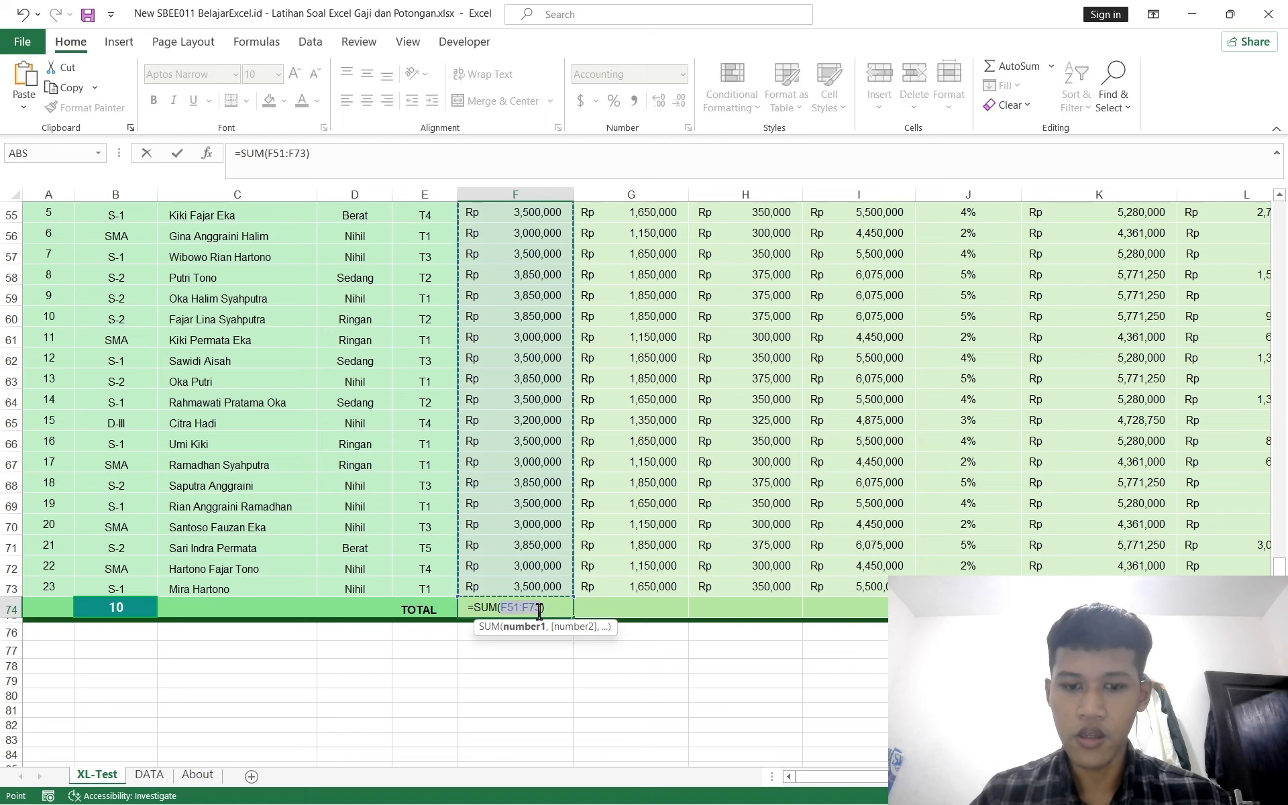
pyautogui.press('Return')
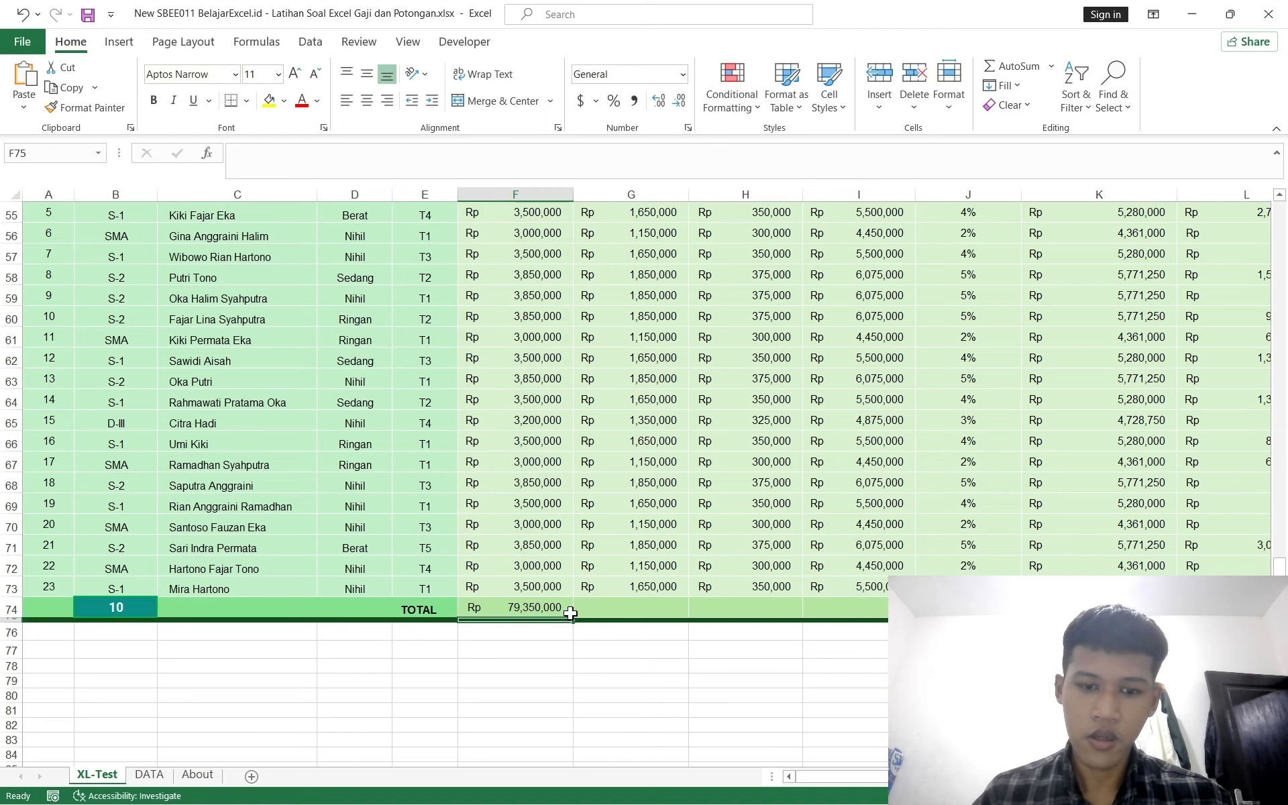
# Step: Copy the F74 total across the TOTAL row through column N
pyautogui.keyDown('ctrl'); pyautogui.scroll(-3, 572, 609); pyautogui.keyUp('ctrl')
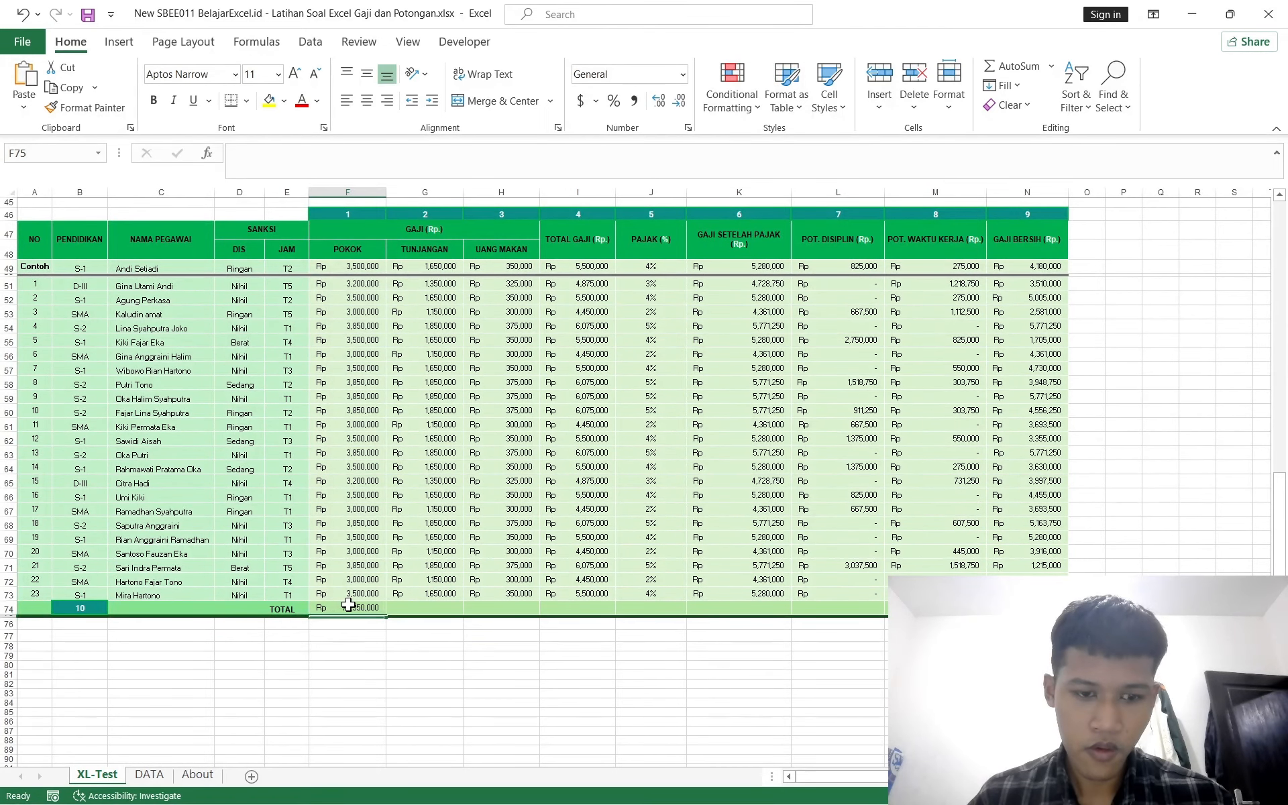
pyautogui.click(347, 607)
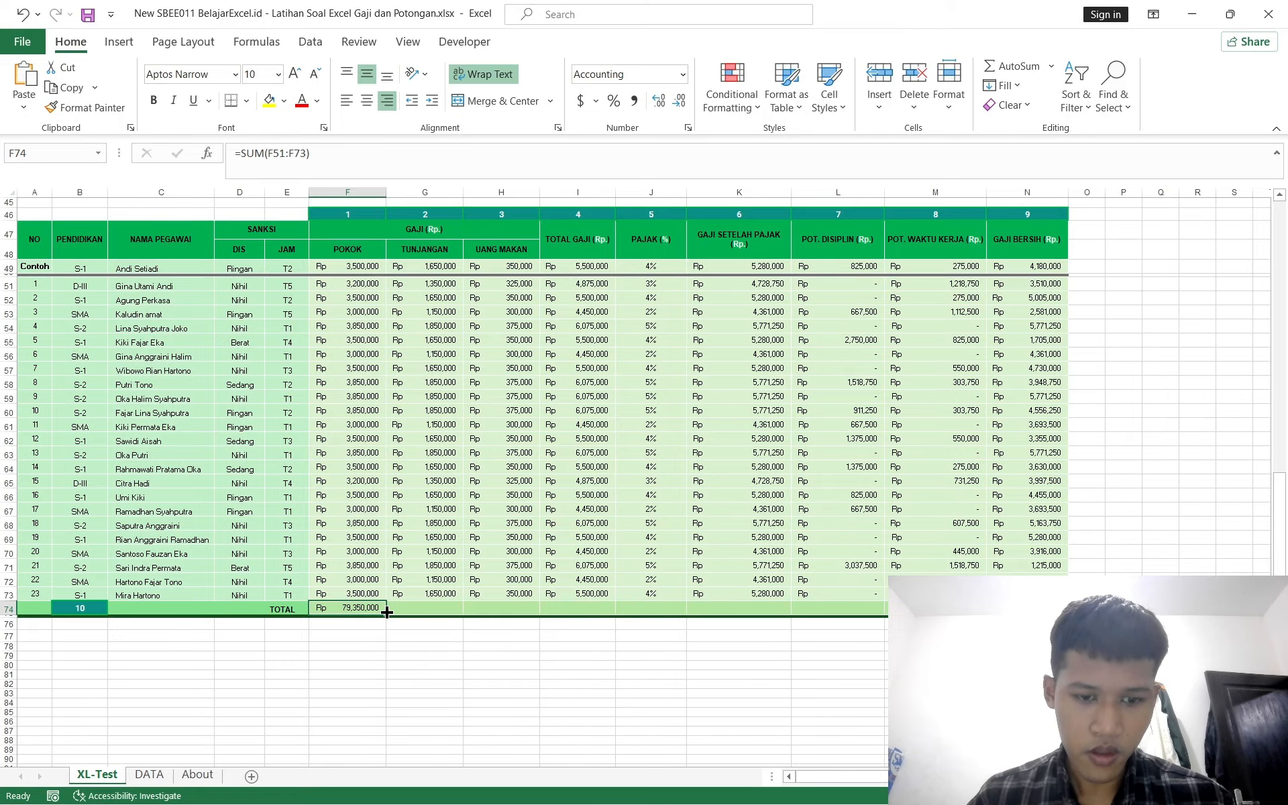
pyautogui.moveTo(385, 611); pyautogui.dragTo(1026, 609)
pyautogui.click(819, 648)
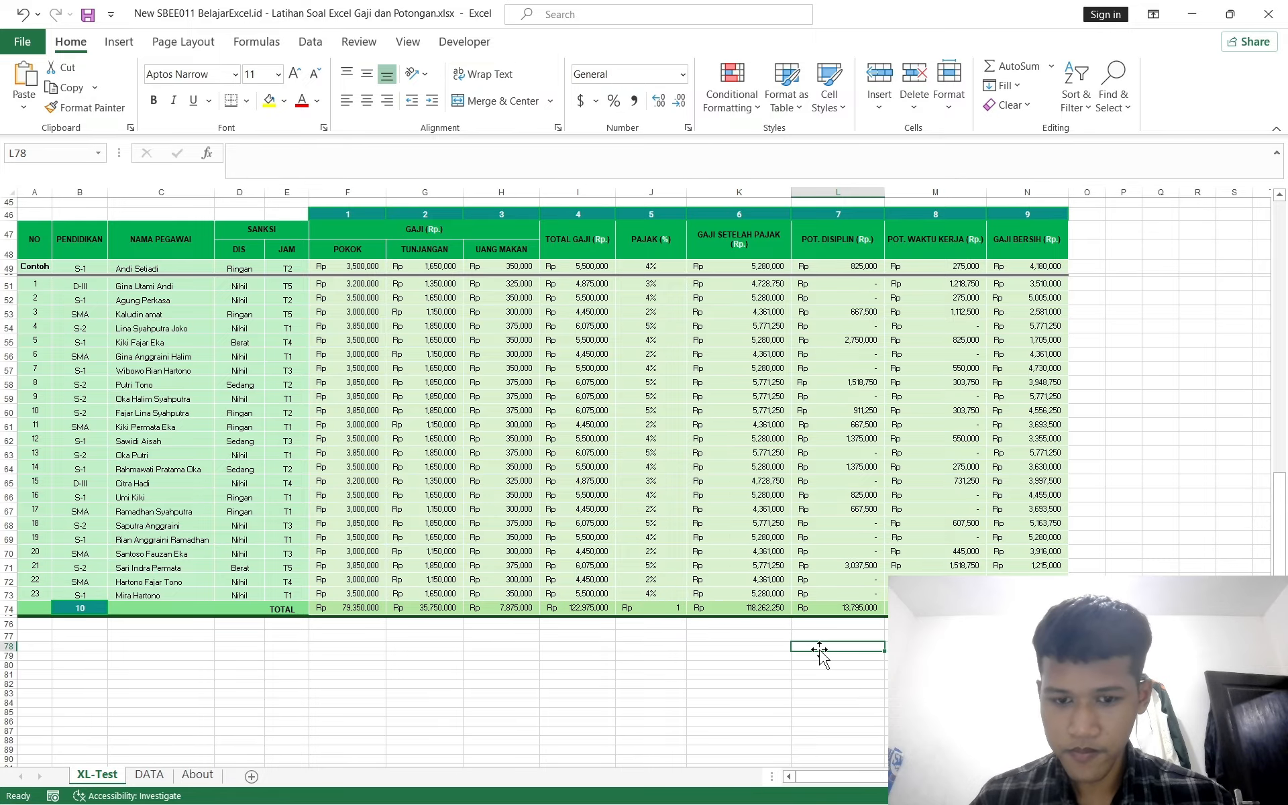
# Step: Replace the PAJAK total in J74 with the AVERAGE of J51:J73
pyautogui.click(666, 610)
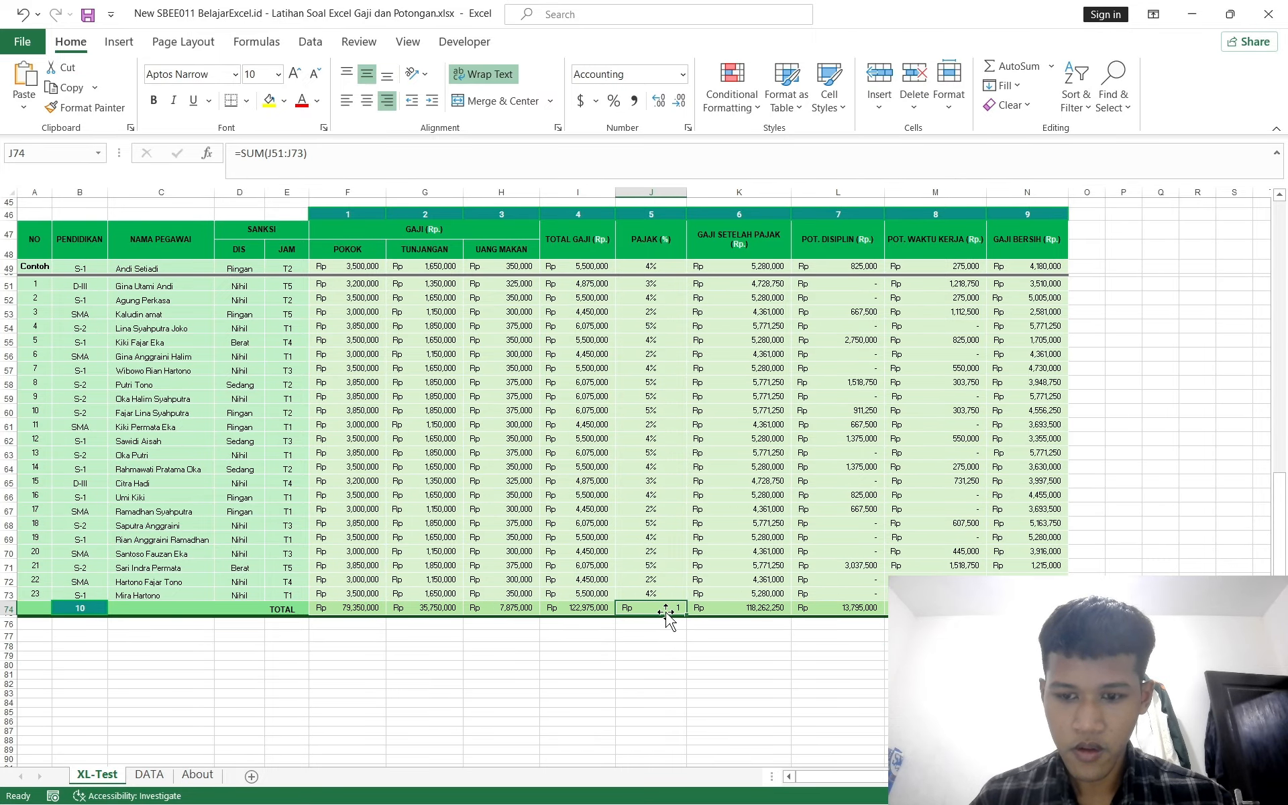
pyautogui.scroll(9, 386, 389)
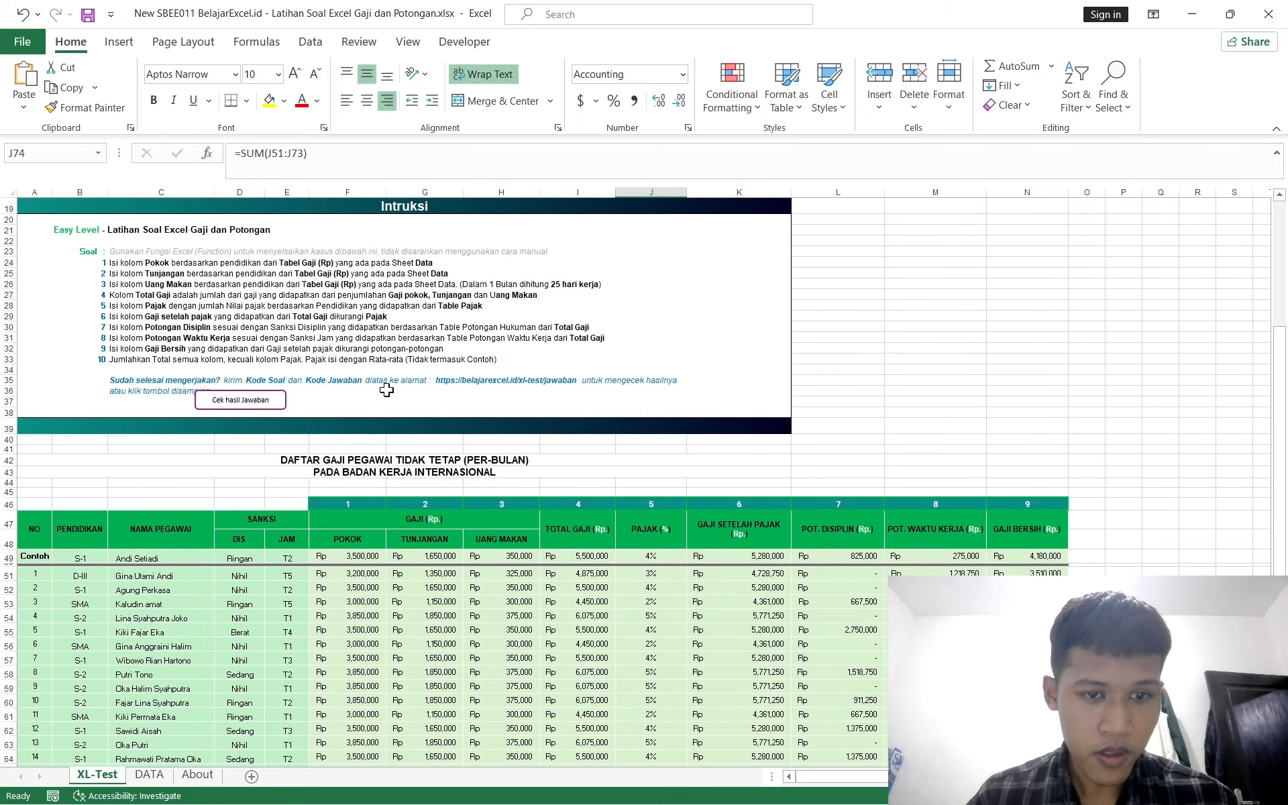
pyautogui.scroll(-5, 386, 390)
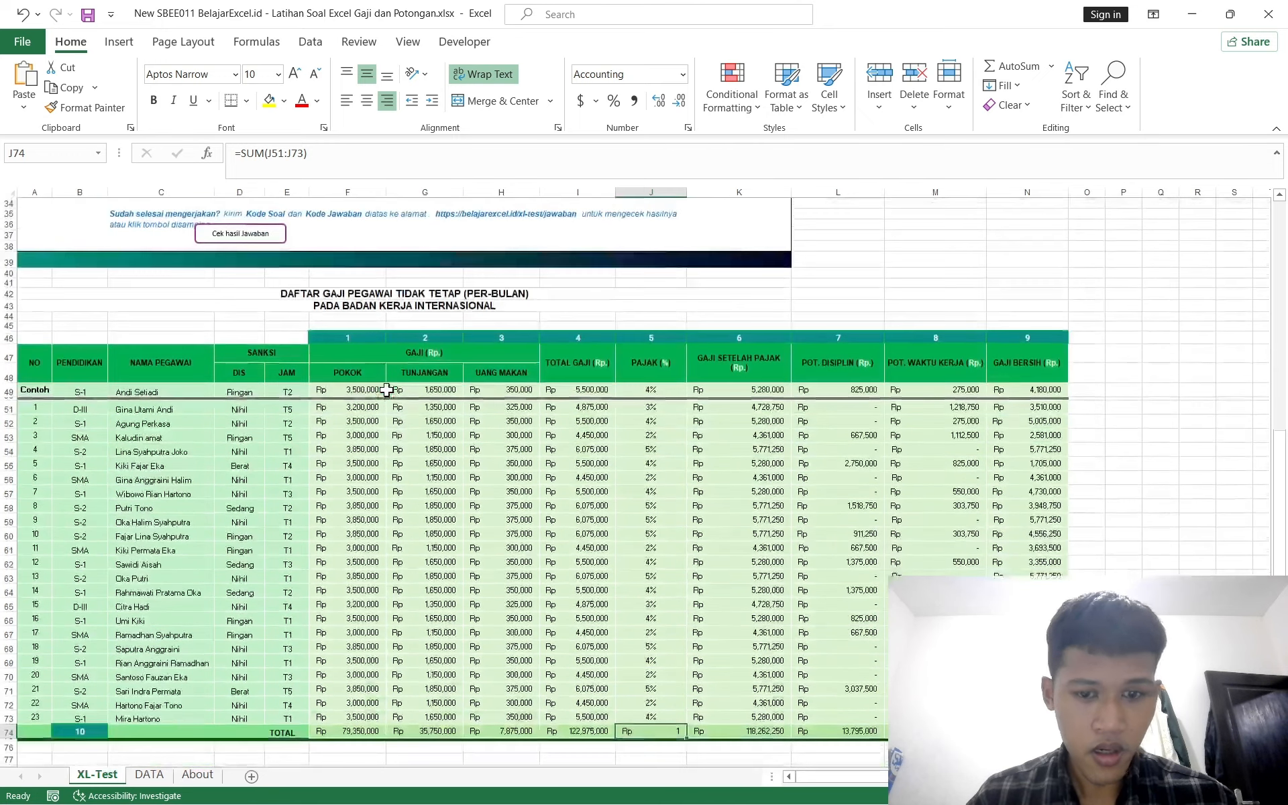
pyautogui.keyDown('ctrl'); pyautogui.scroll(3, 387, 390); pyautogui.keyUp('ctrl')
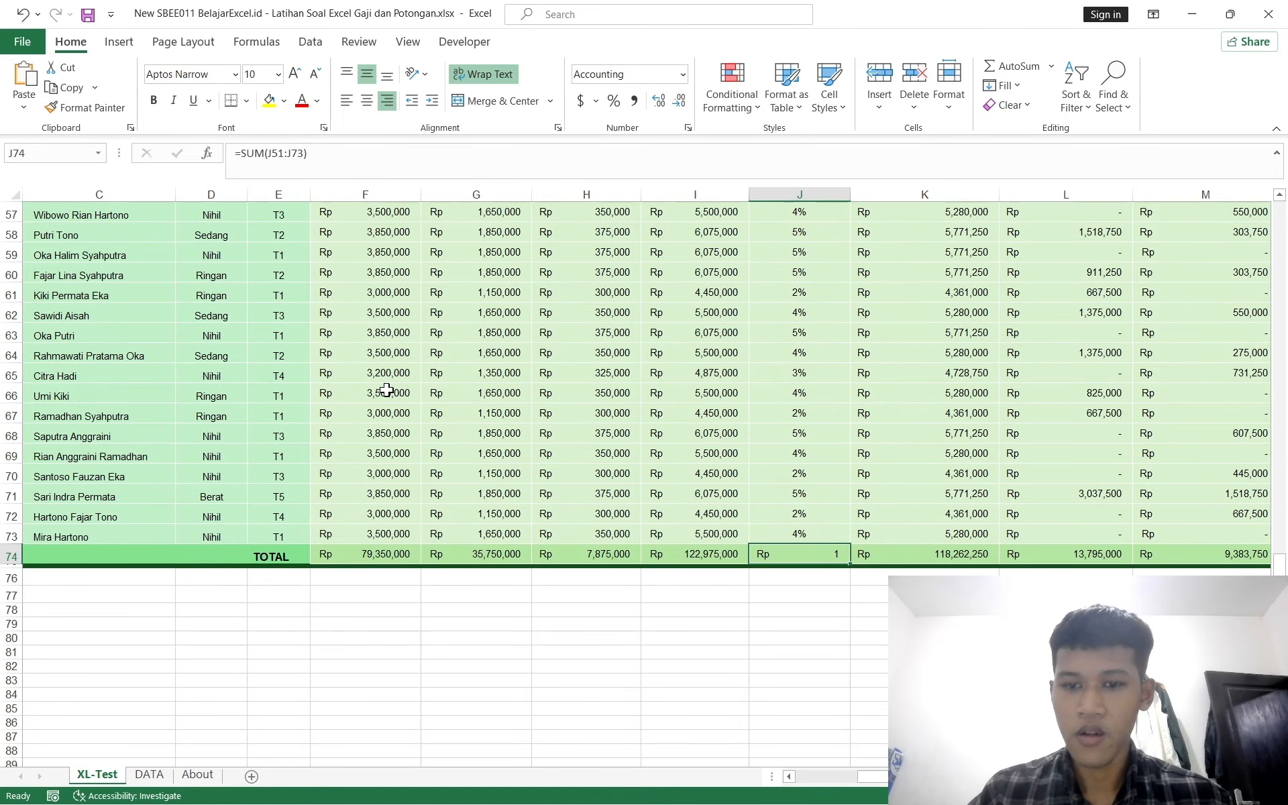
pyautogui.press('Delete')
pyautogui.write('=average')
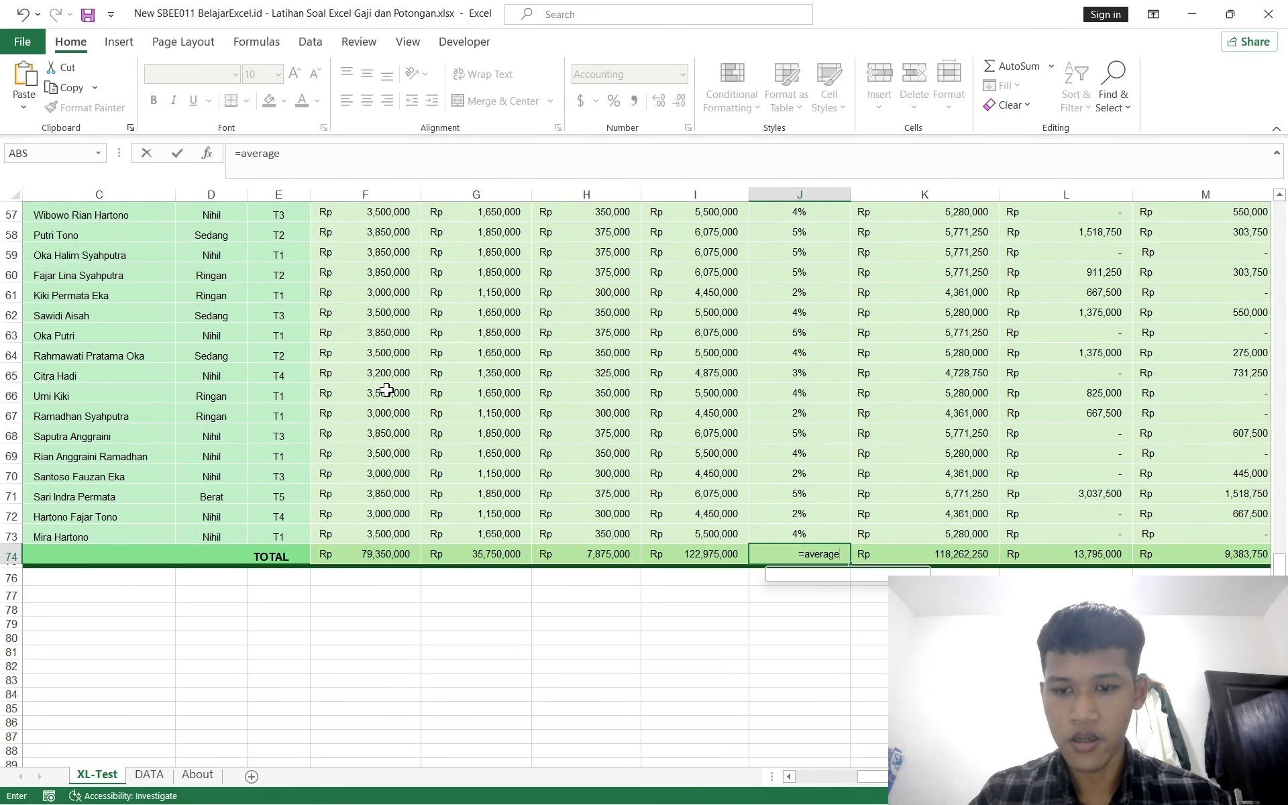
pyautogui.press('Tab')
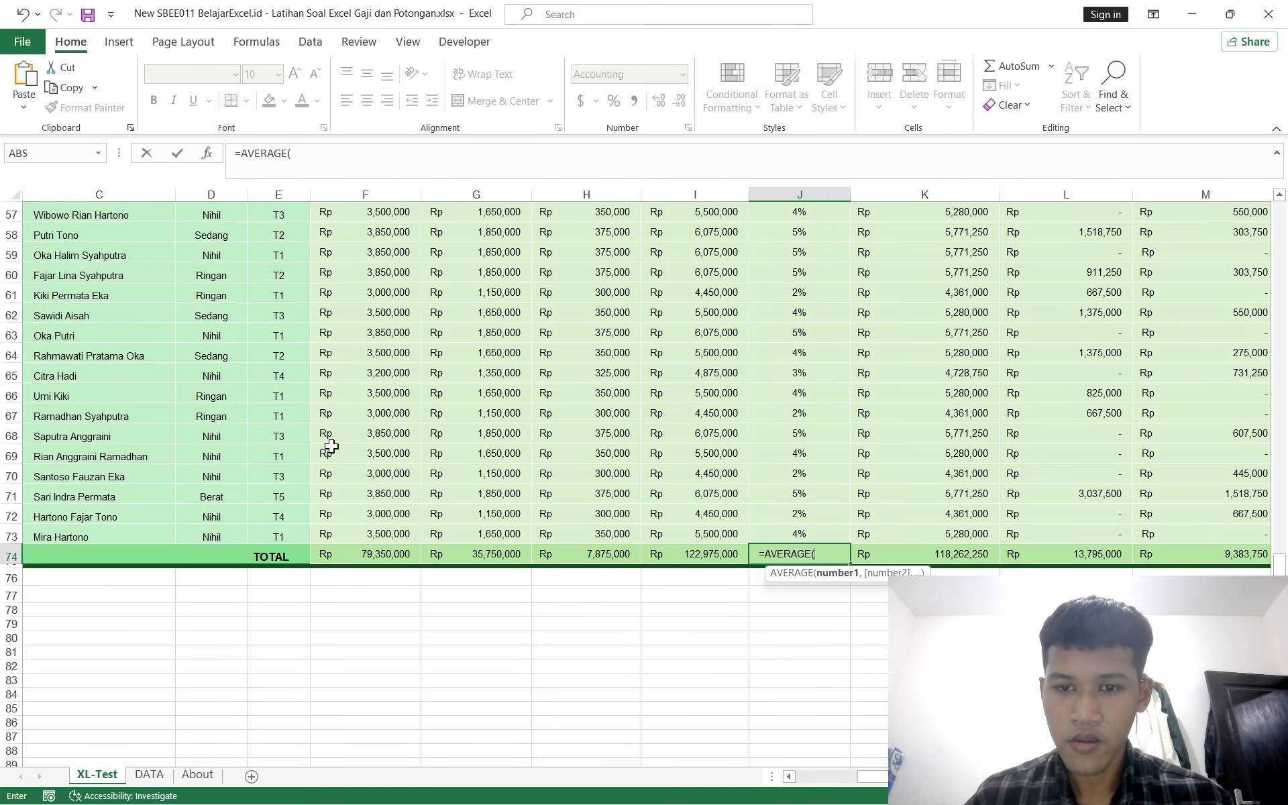
pyautogui.scroll(5, 731, 520)
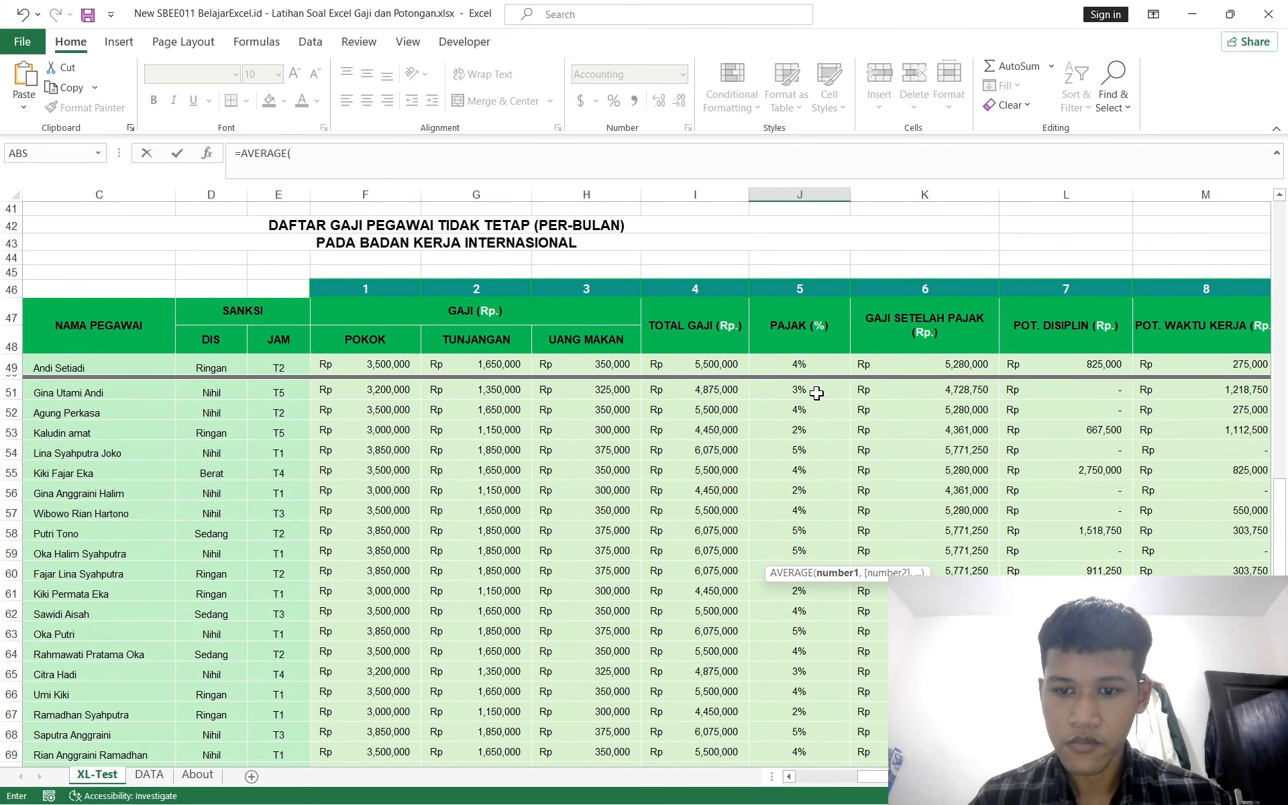
pyautogui.click(817, 393)
pyautogui.hotkey('ctrl', 'shift', 'Down')
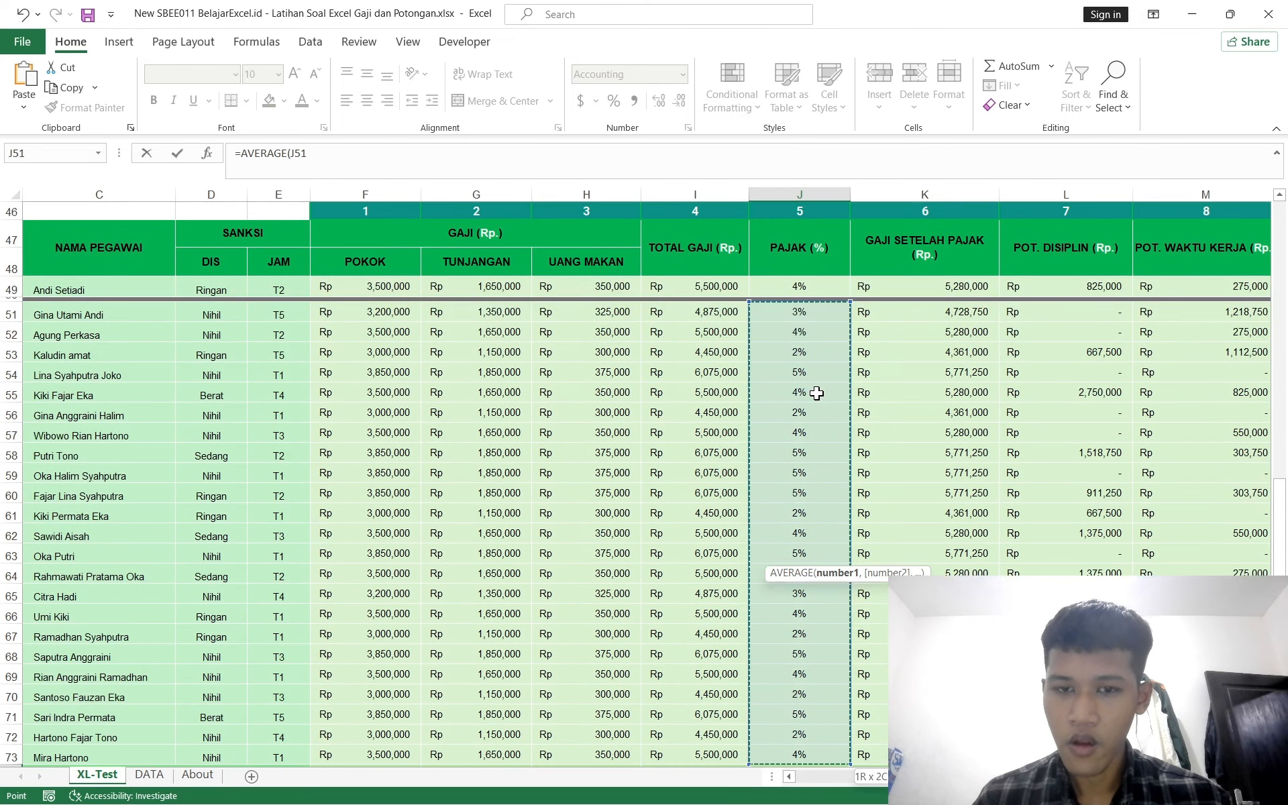
pyautogui.press('Return')
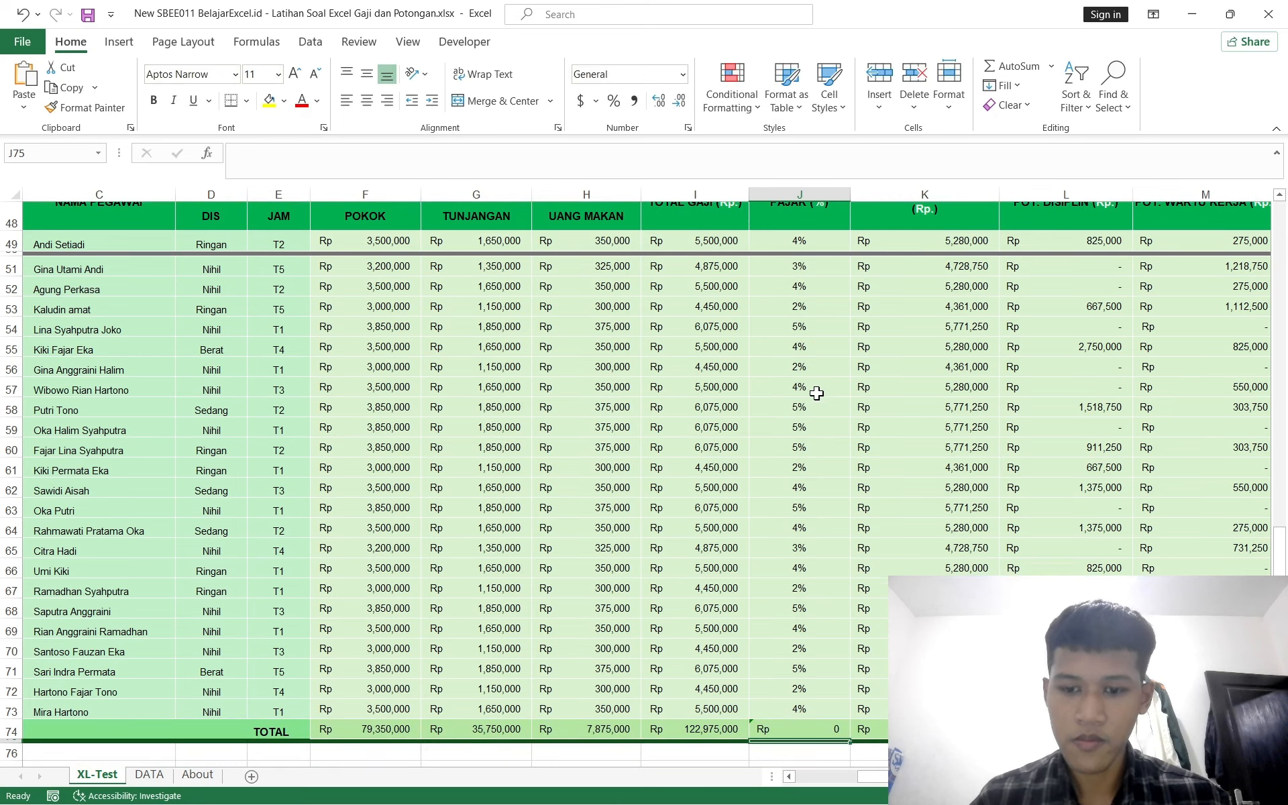
# Step: Format the J74 average as a percentage
pyautogui.click(793, 726)
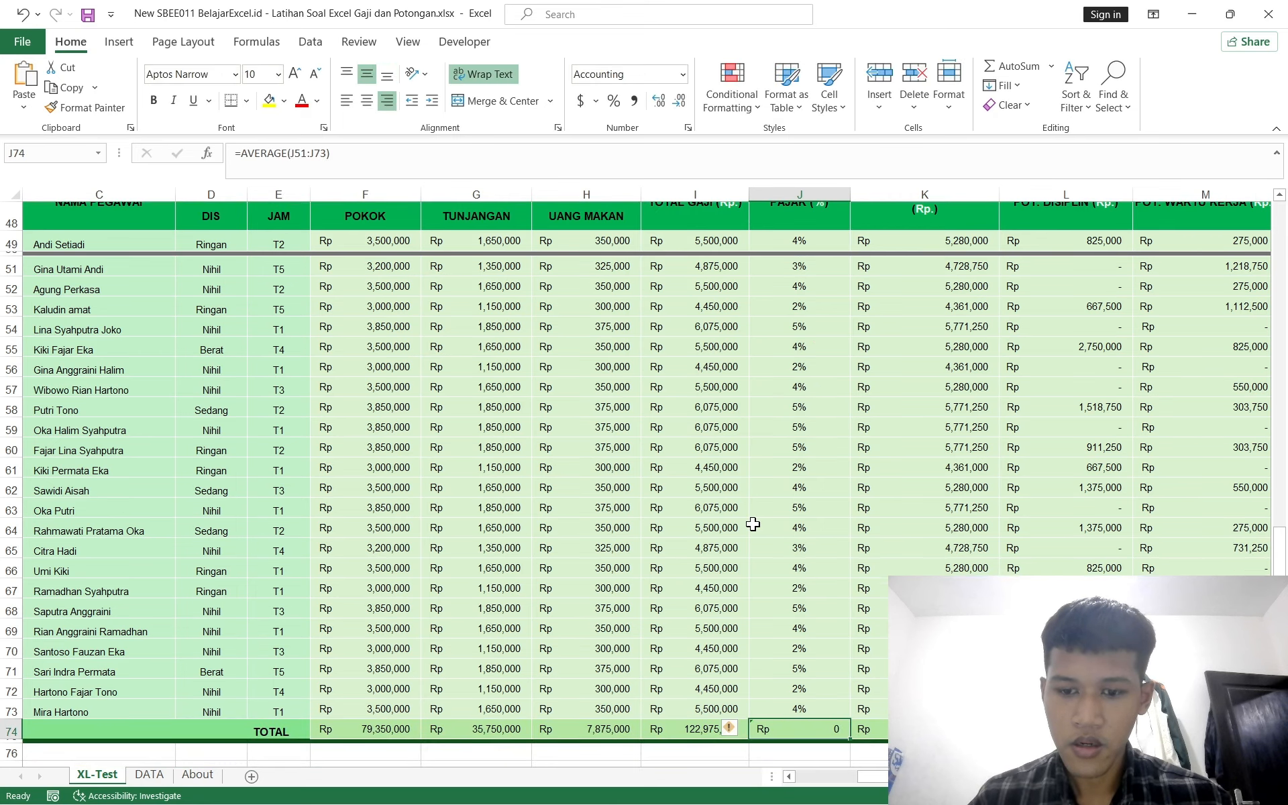
pyautogui.scroll(3, 753, 521)
pyautogui.scroll(4, 752, 523)
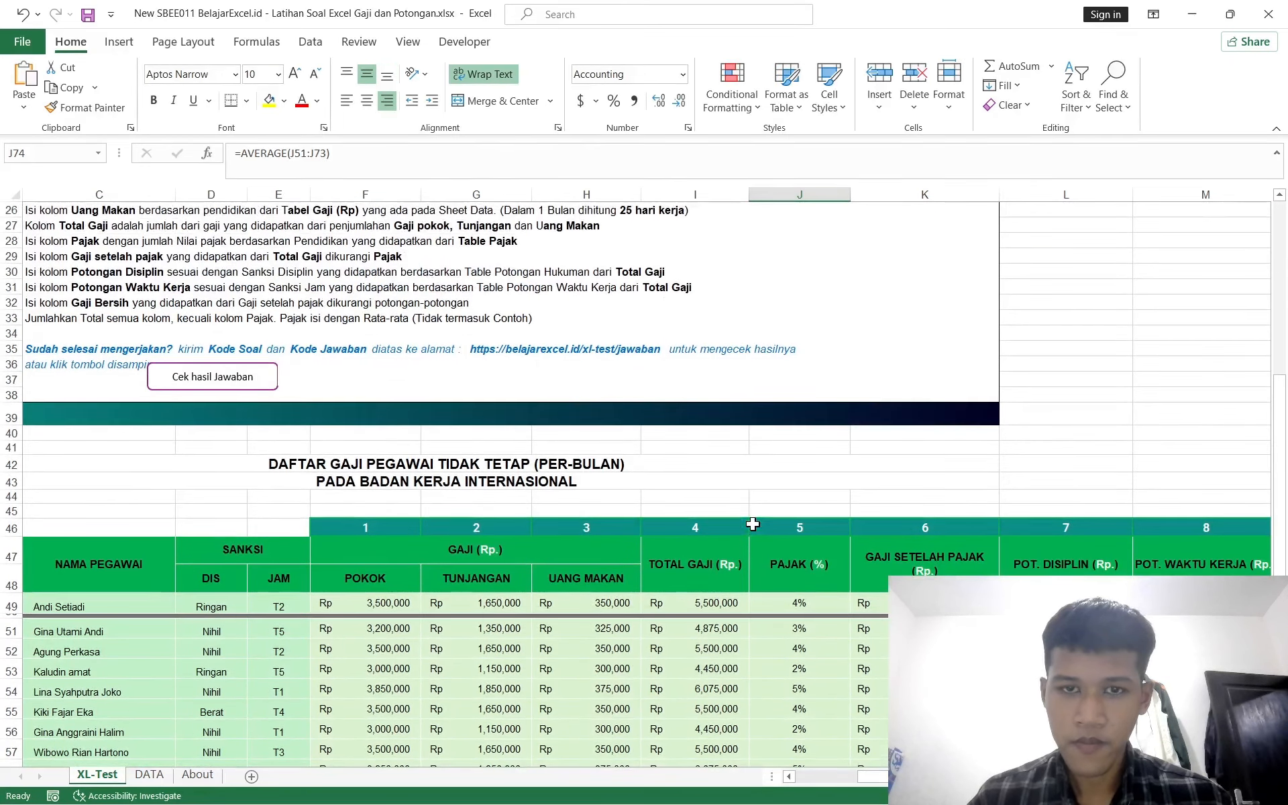
pyautogui.click(614, 101)
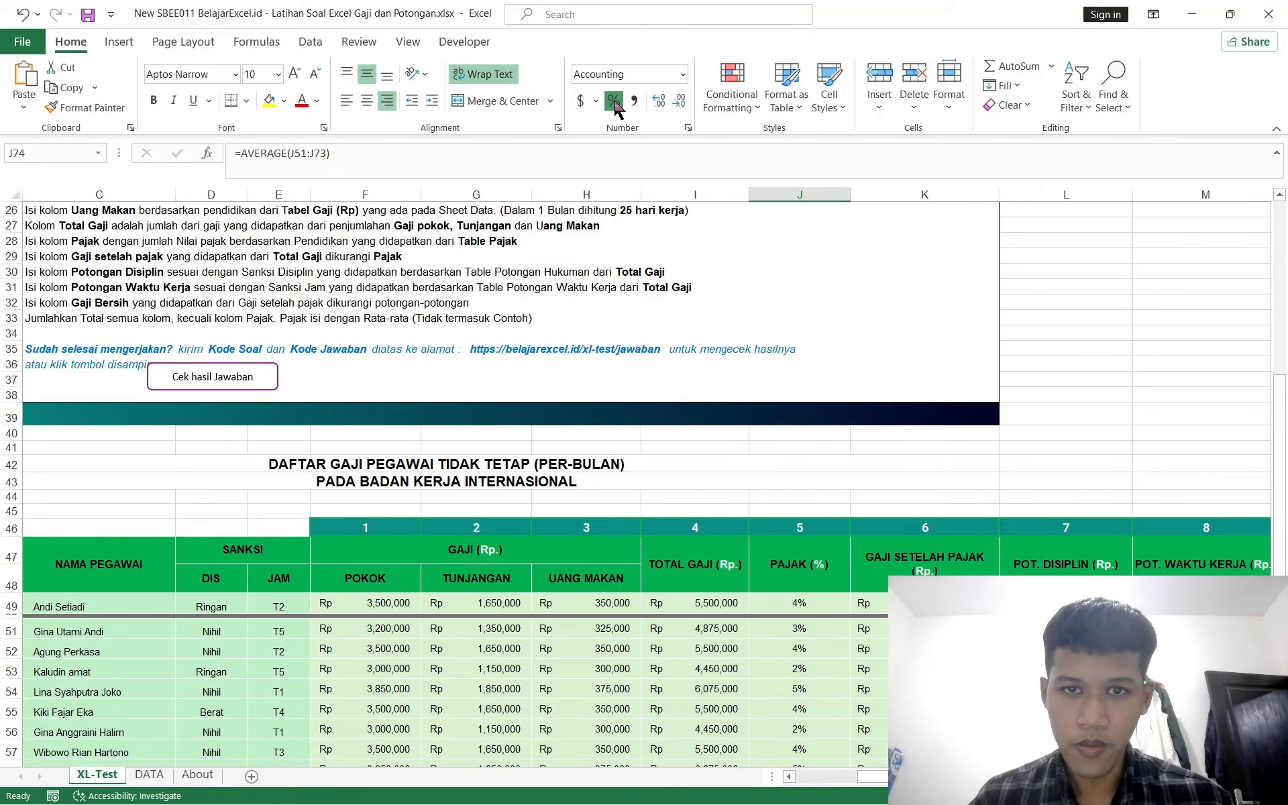
# Step: Review the completed payroll table and the exercise instructions
pyautogui.scroll(2, 765, 296)
pyautogui.click(718, 612)
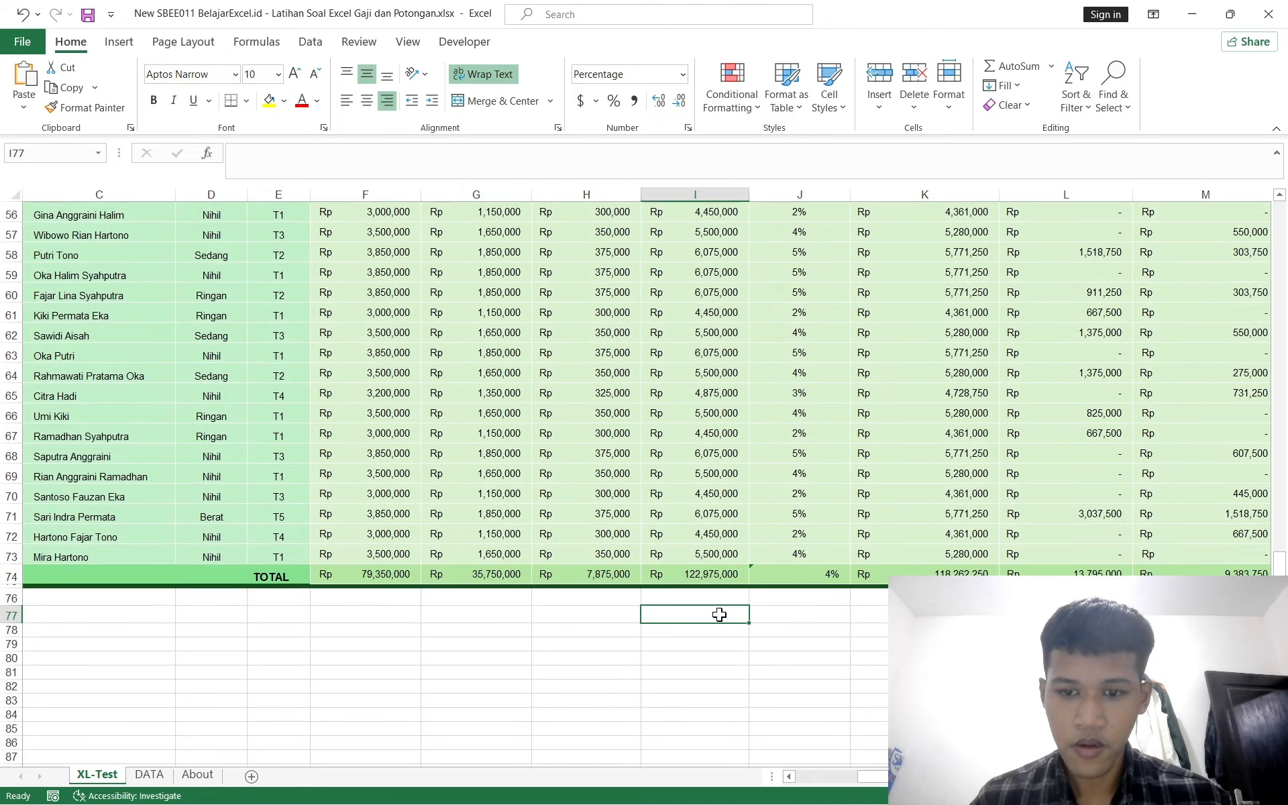
pyautogui.scroll(8, 718, 612)
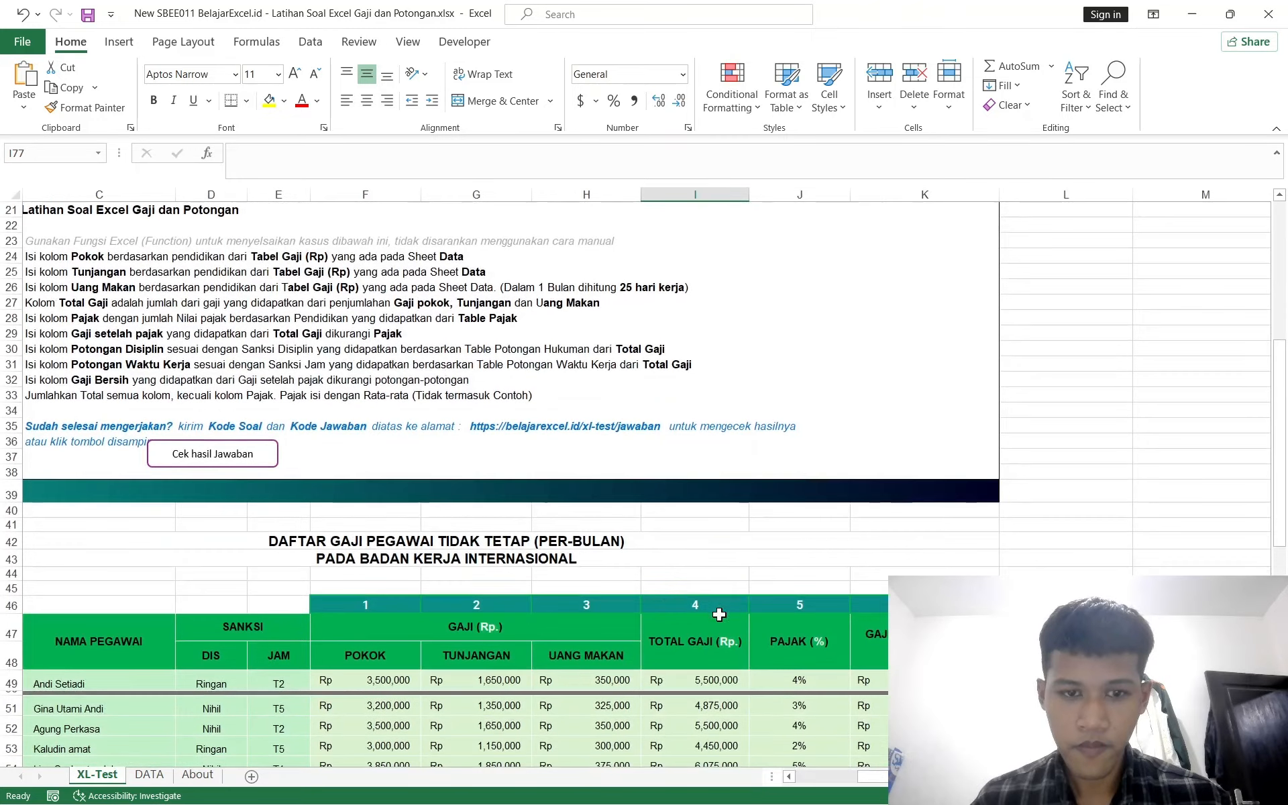
pyautogui.scroll(-8, 719, 614)
pyautogui.scroll(-5, 718, 615)
pyautogui.scroll(6, 718, 614)
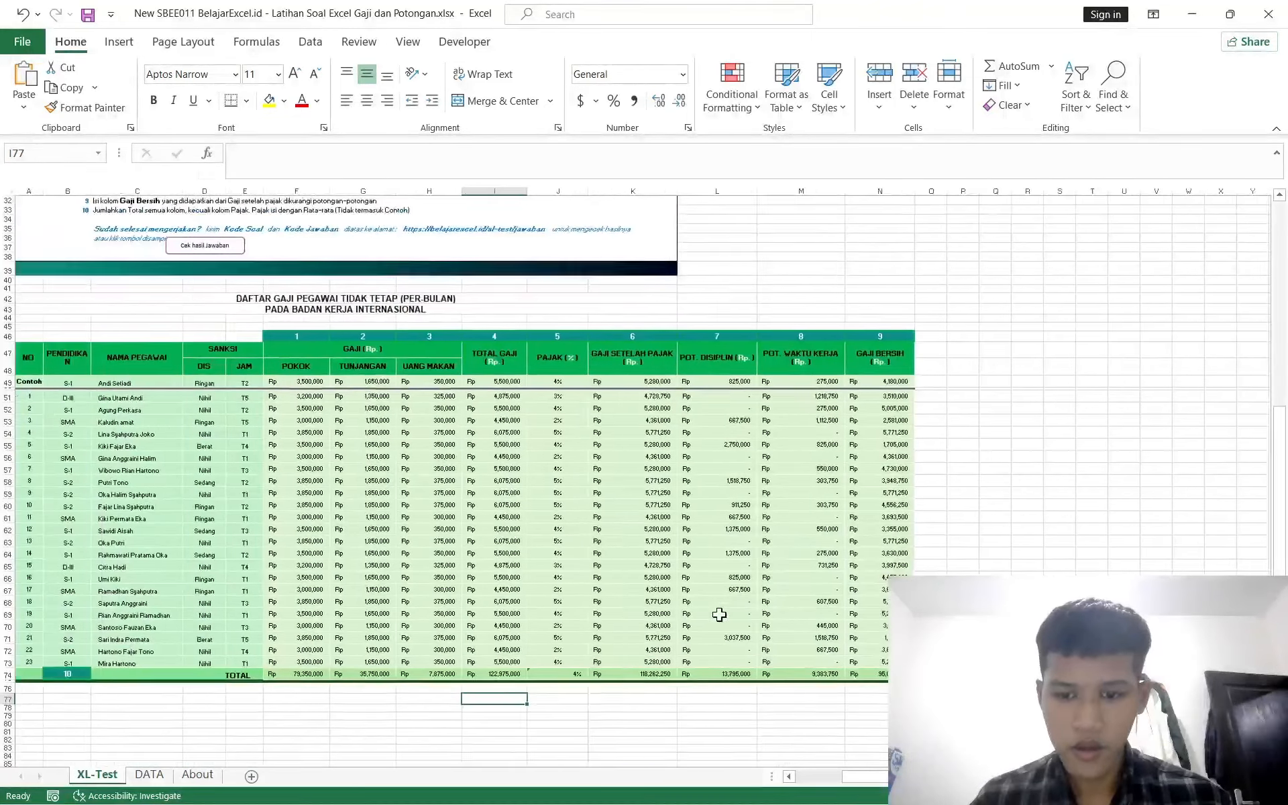
pyautogui.scroll(10, 719, 615)
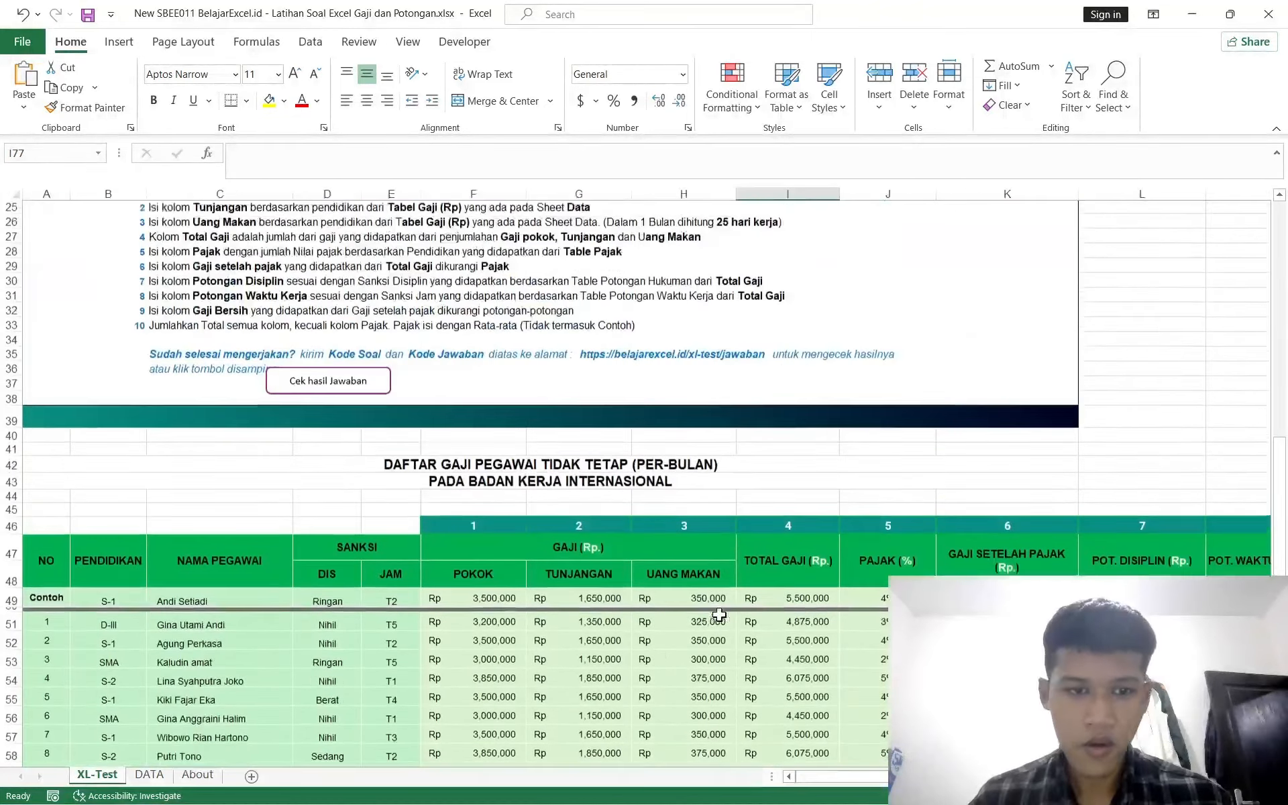
pyautogui.scroll(-8, 719, 614)
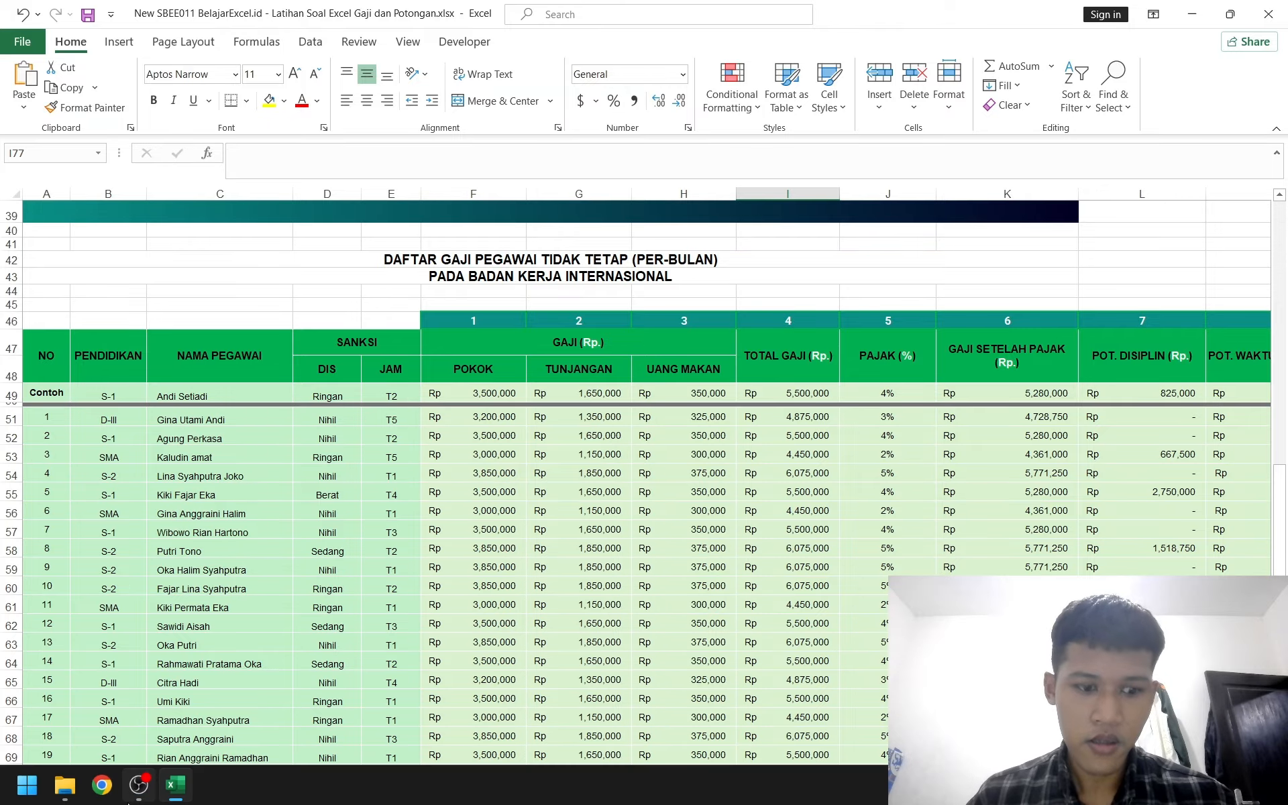
# Step: Open Chrome in another profile and go to belajarexcel.id
pyautogui.click(102, 785)
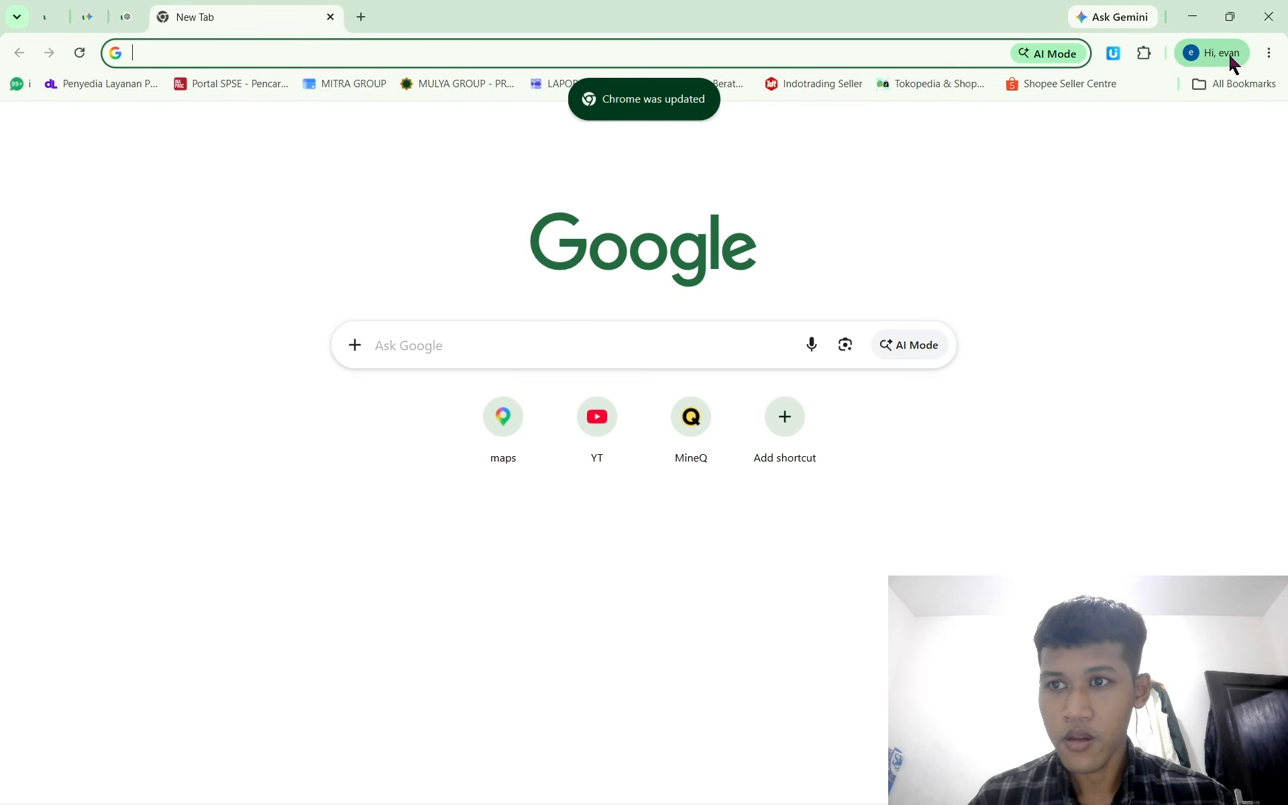
pyautogui.click(1227, 51)
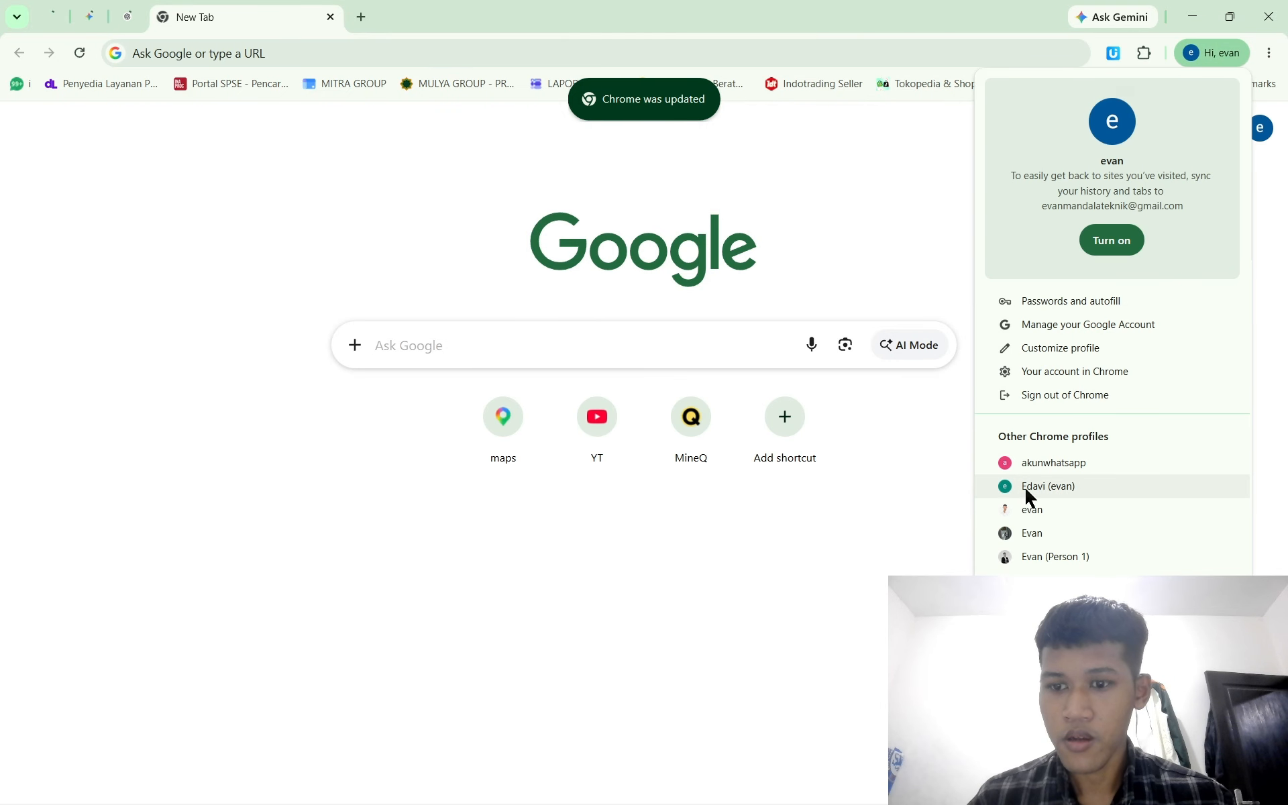
pyautogui.click(1014, 562)
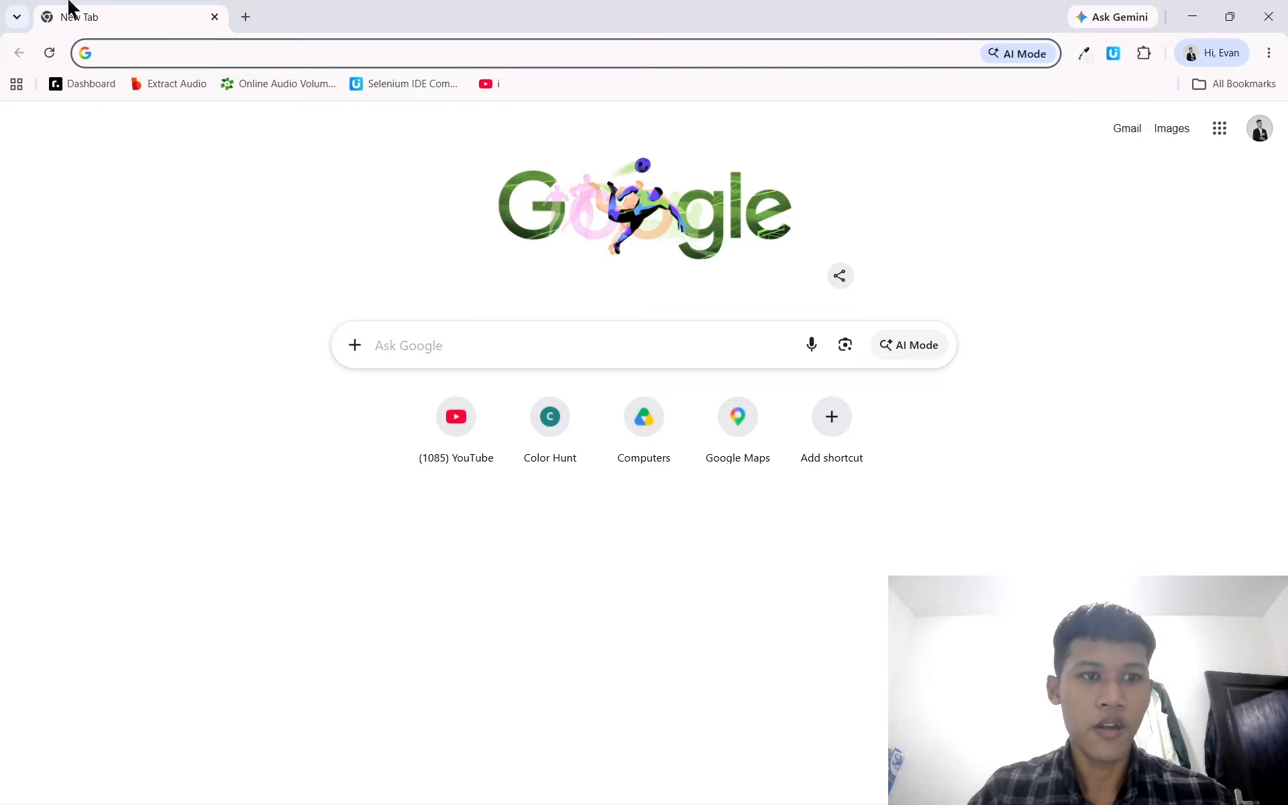
pyautogui.write('b')
pyautogui.press('Return')
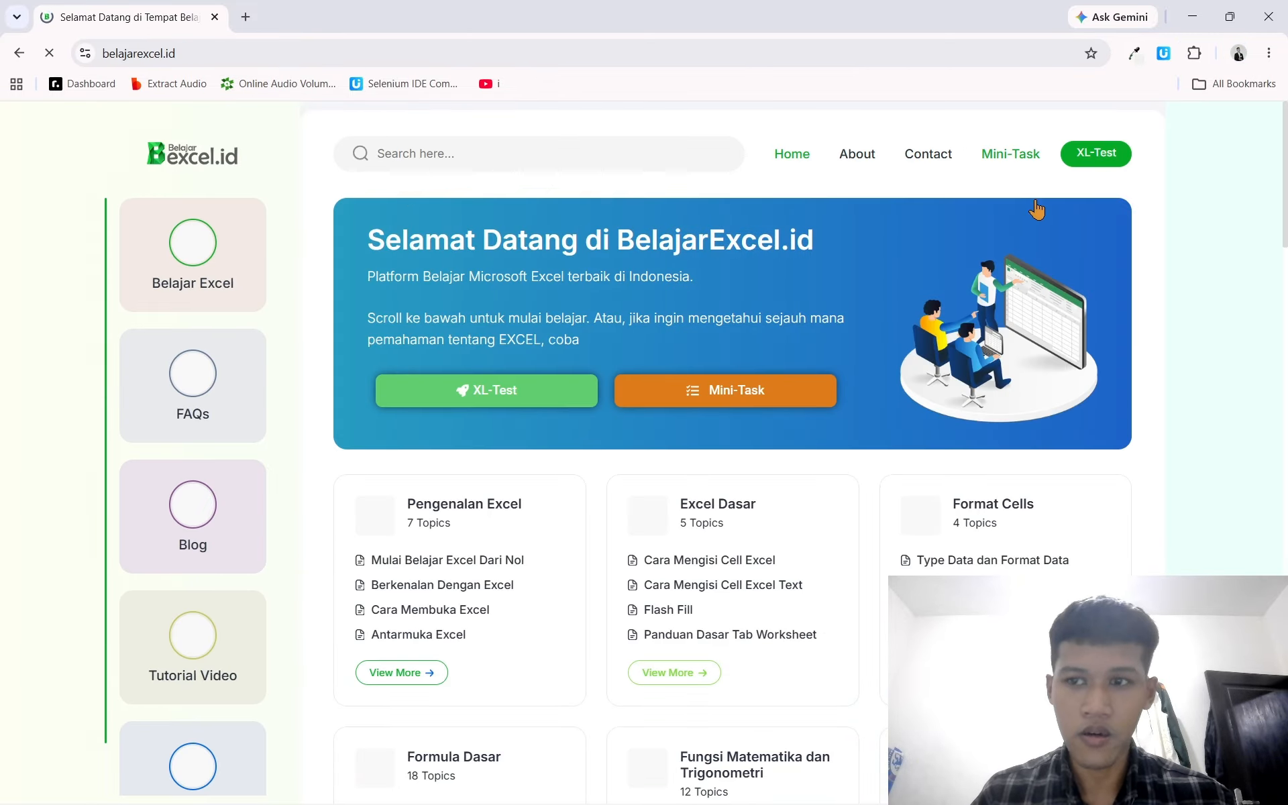
# Step: Open the XL-Test answer checker with the browser and the workbook side by side
pyautogui.click(1098, 159)
pyautogui.press('super+Left')
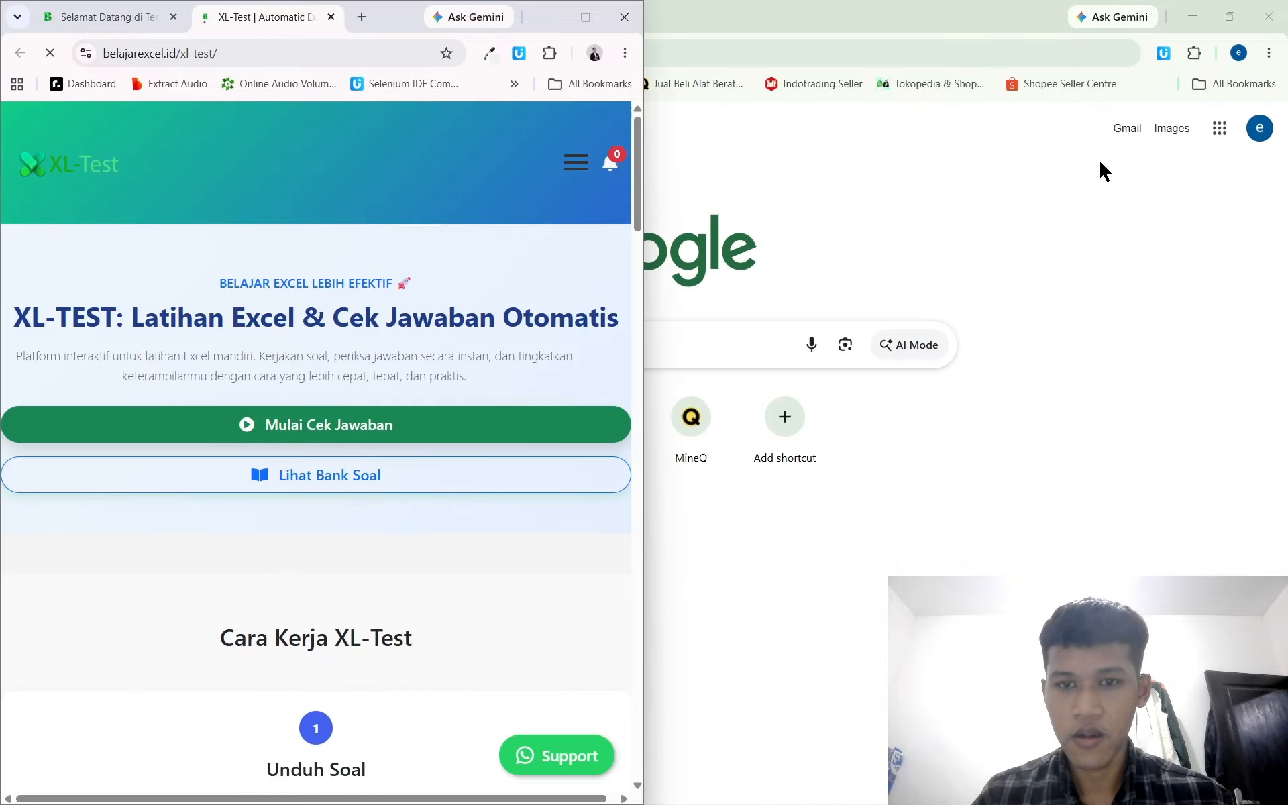
pyautogui.click(1066, 324)
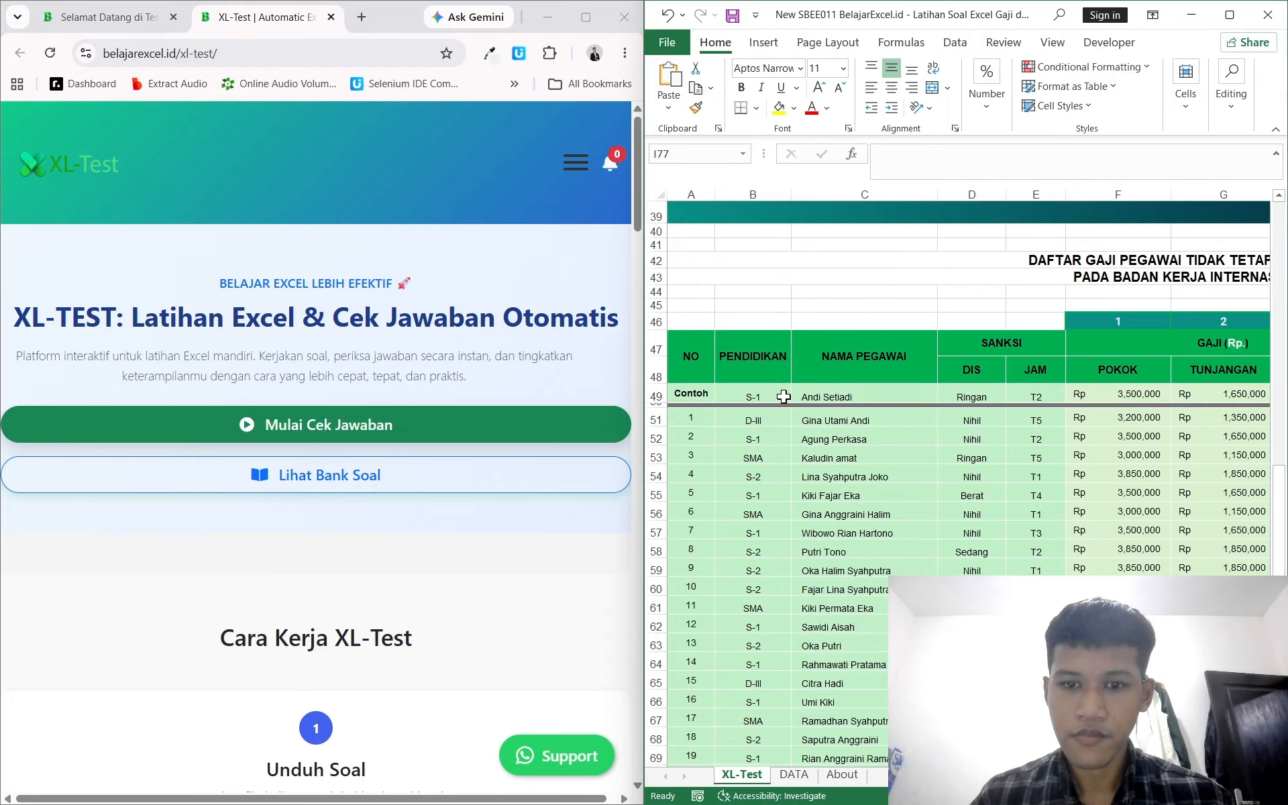
pyautogui.click(424, 428)
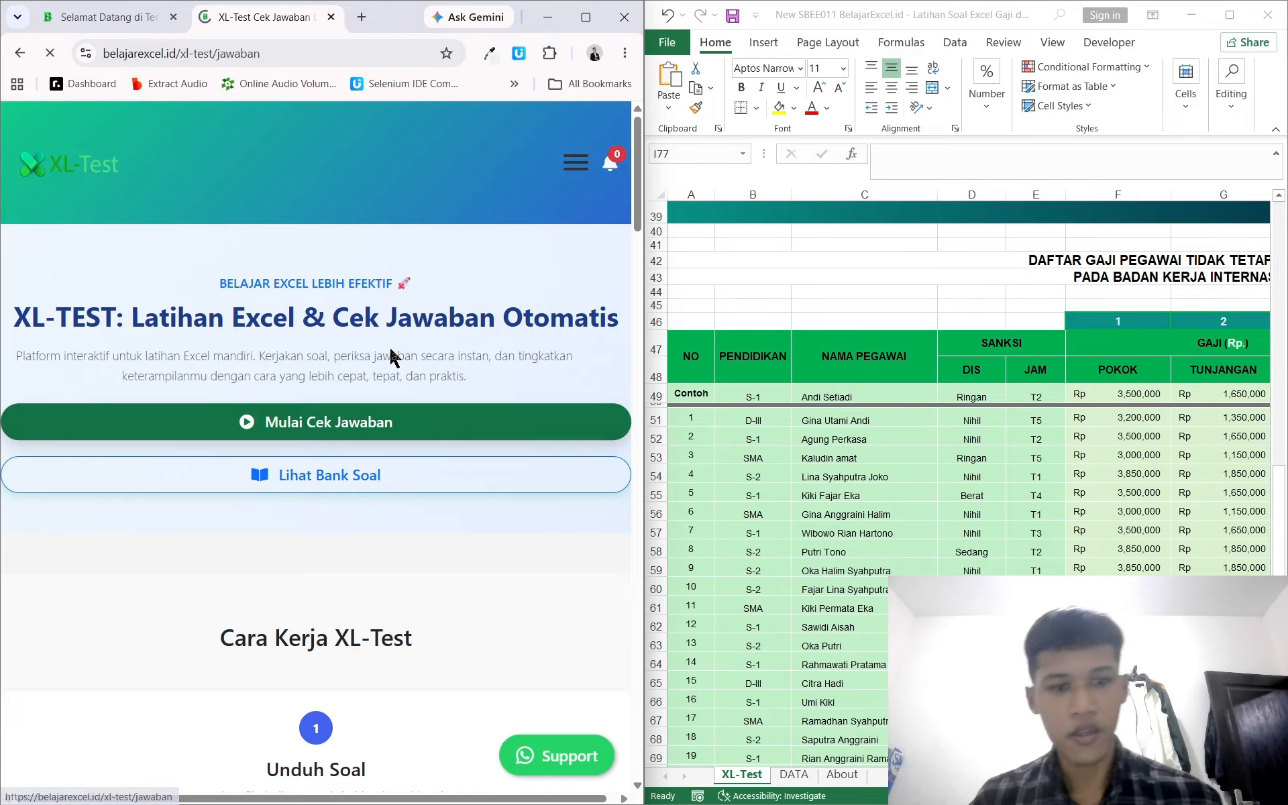
pyautogui.scroll(-5, 398, 394)
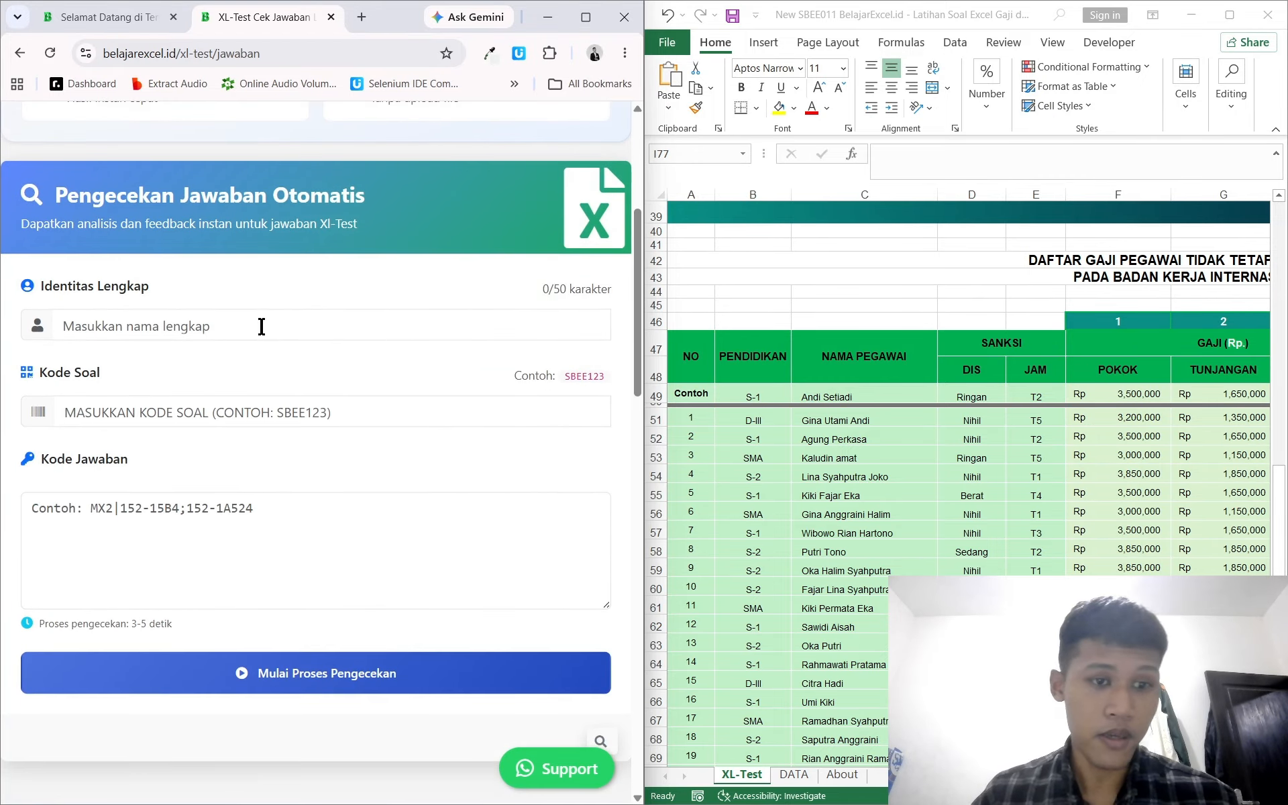
# Step: Enter the full name and paste the question code SBEE011 from the sheet into the Kode Soal field
pyautogui.click(221, 327)
pyautogui.click(216, 368)
pyautogui.click(984, 391)
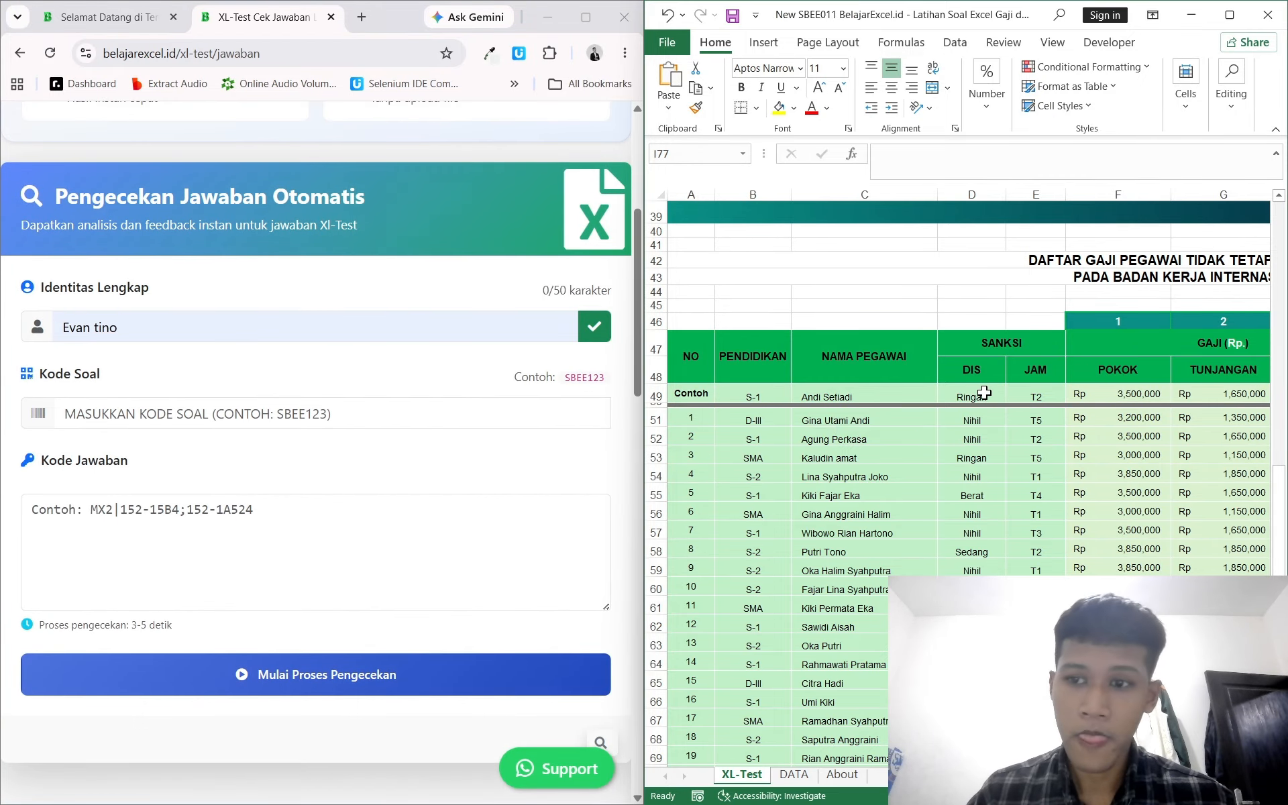
pyautogui.scroll(2, 984, 393)
pyautogui.scroll(10, 984, 393)
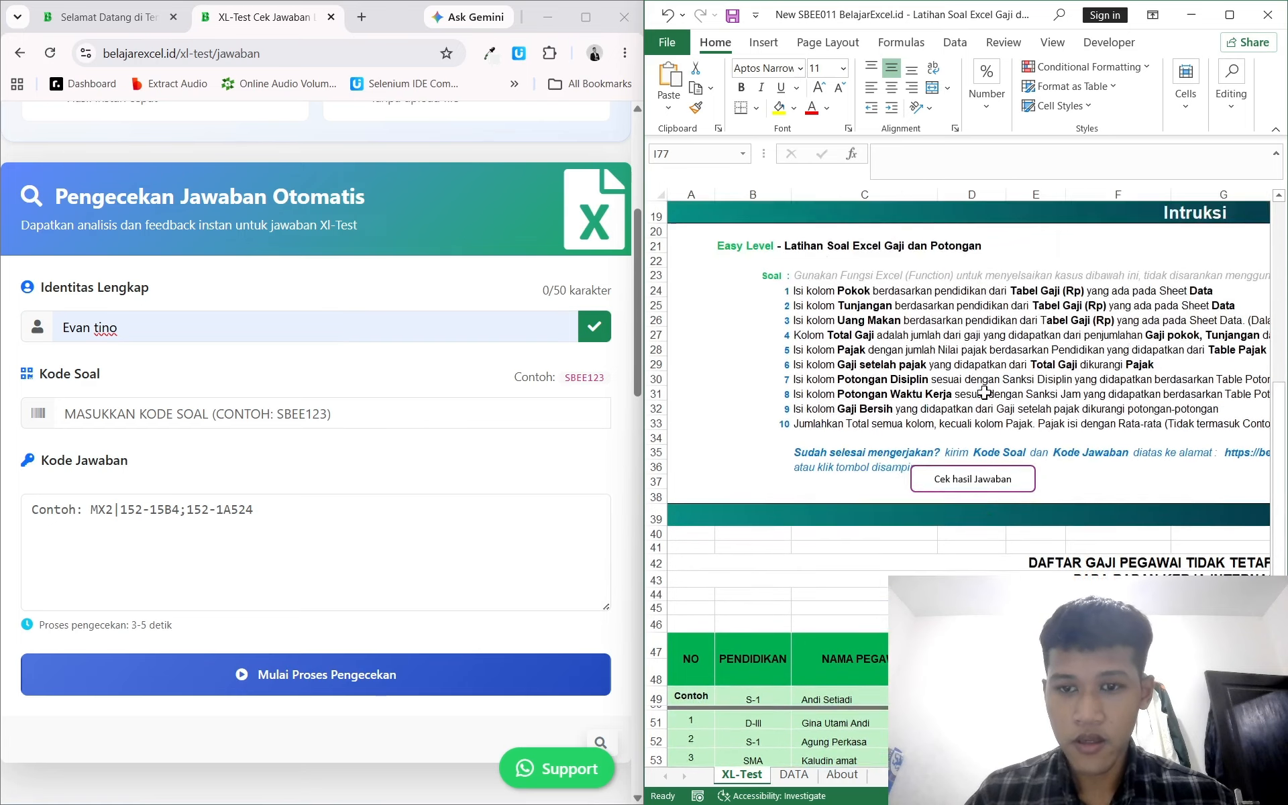
pyautogui.click(838, 428)
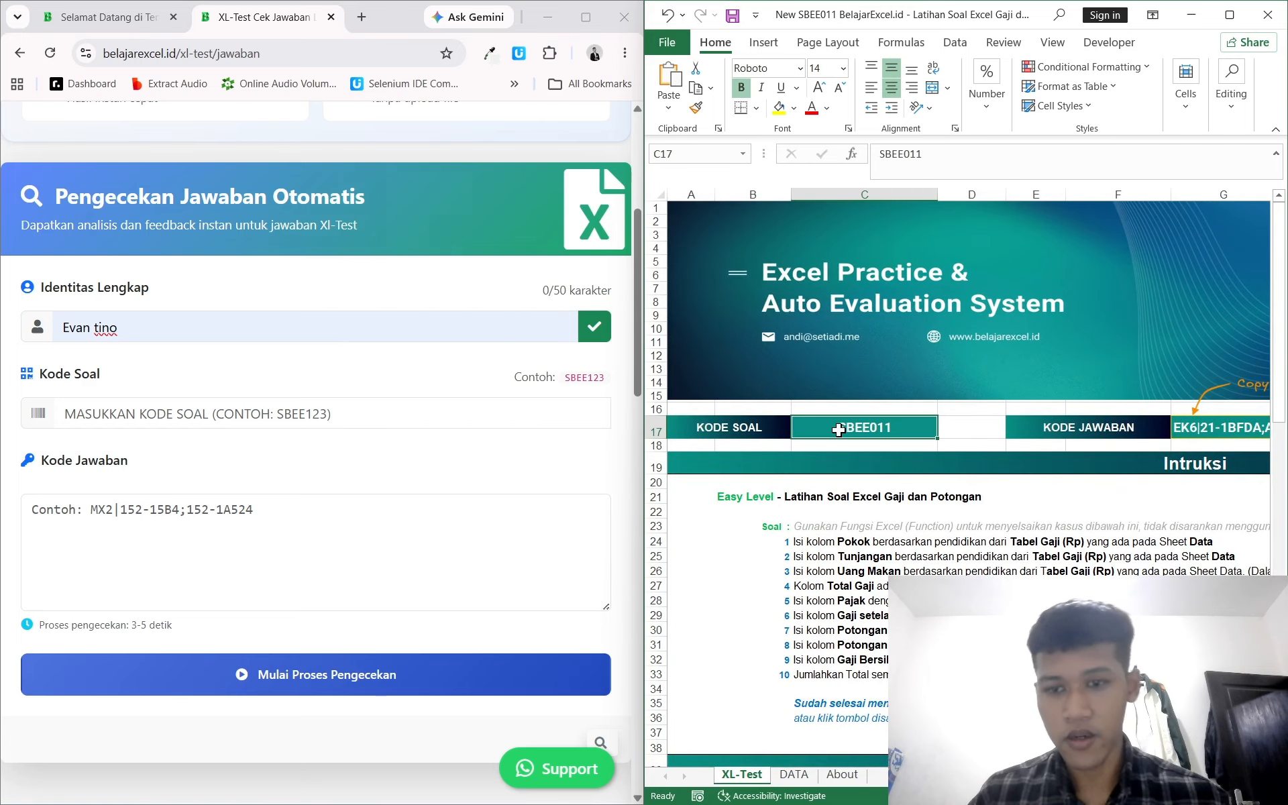
pyautogui.hotkey('ctrl', 'c')
pyautogui.click(266, 429)
pyautogui.click(250, 412)
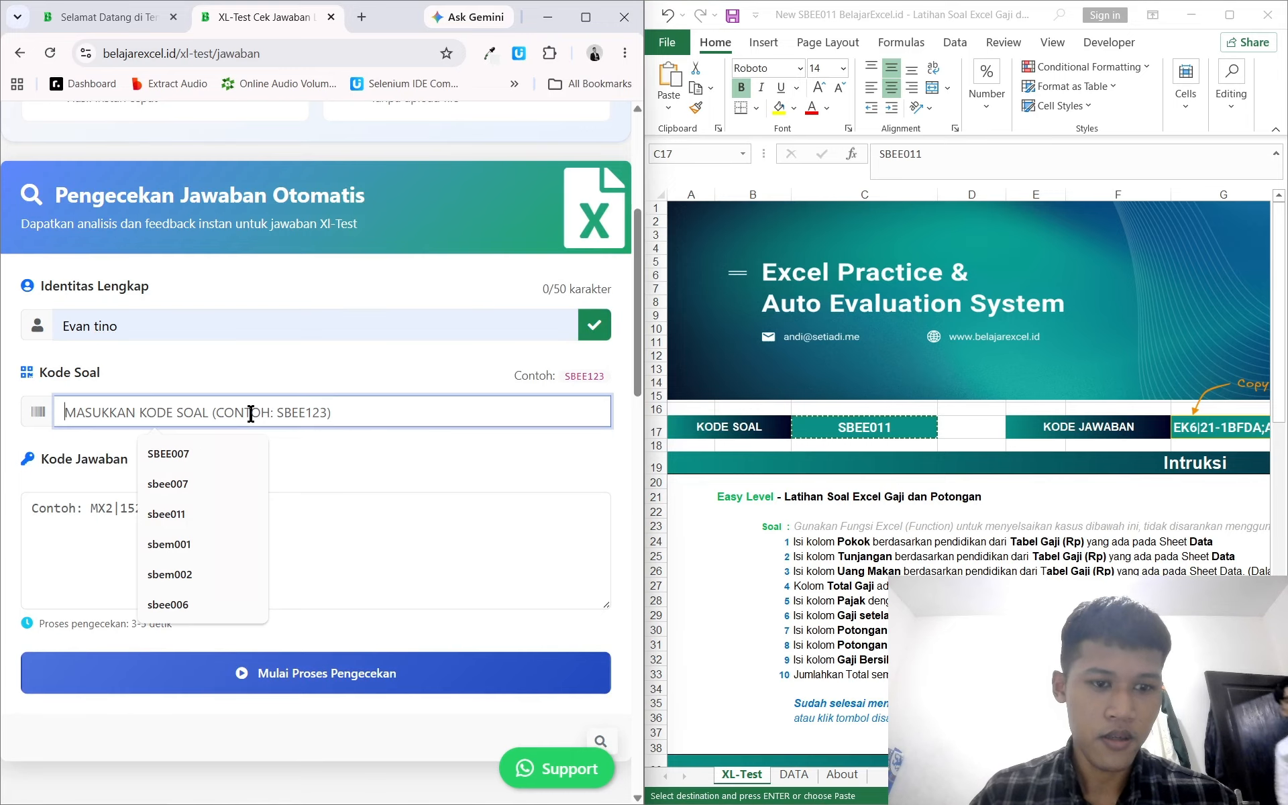
pyautogui.hotkey('ctrl', 'v')
# Step: Paste the answer code from G17 into the Kode Jawaban field and start the answer check
pyautogui.click(250, 463)
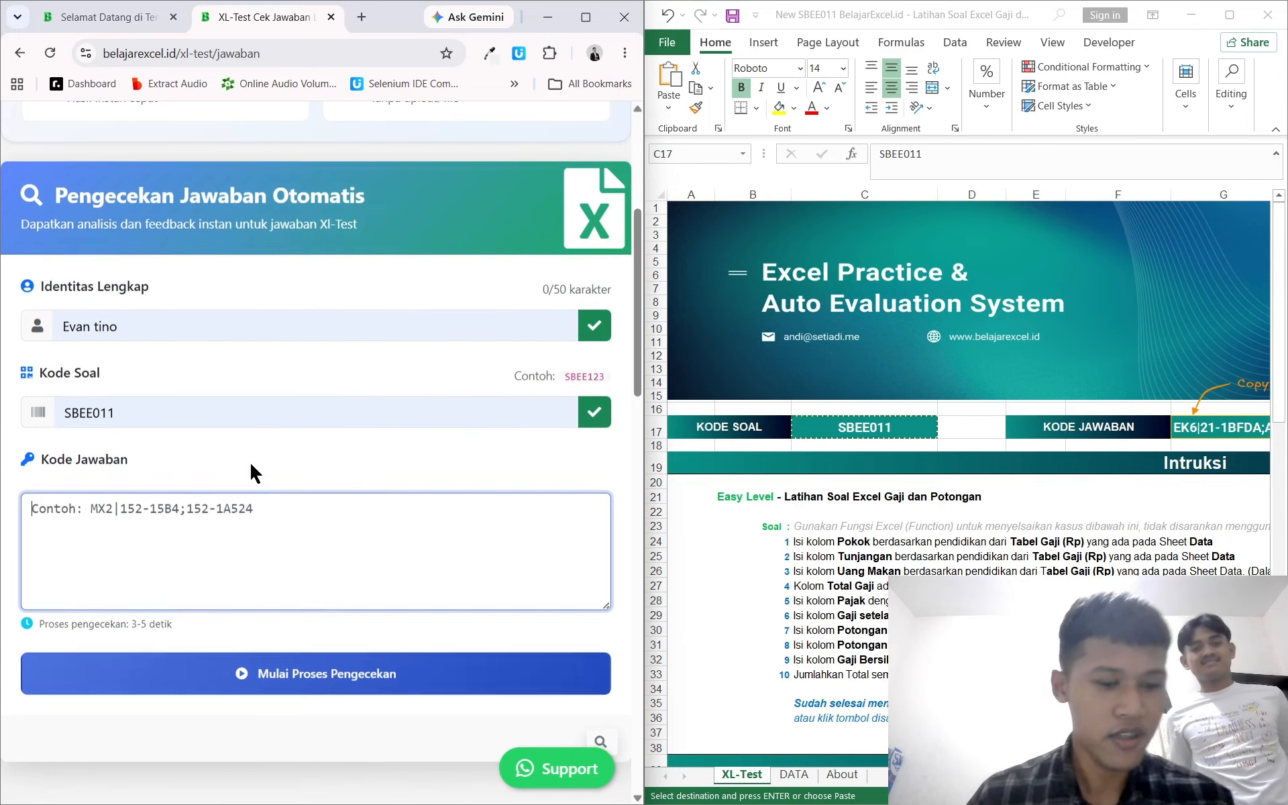
pyautogui.hscroll(4, 999, 452)
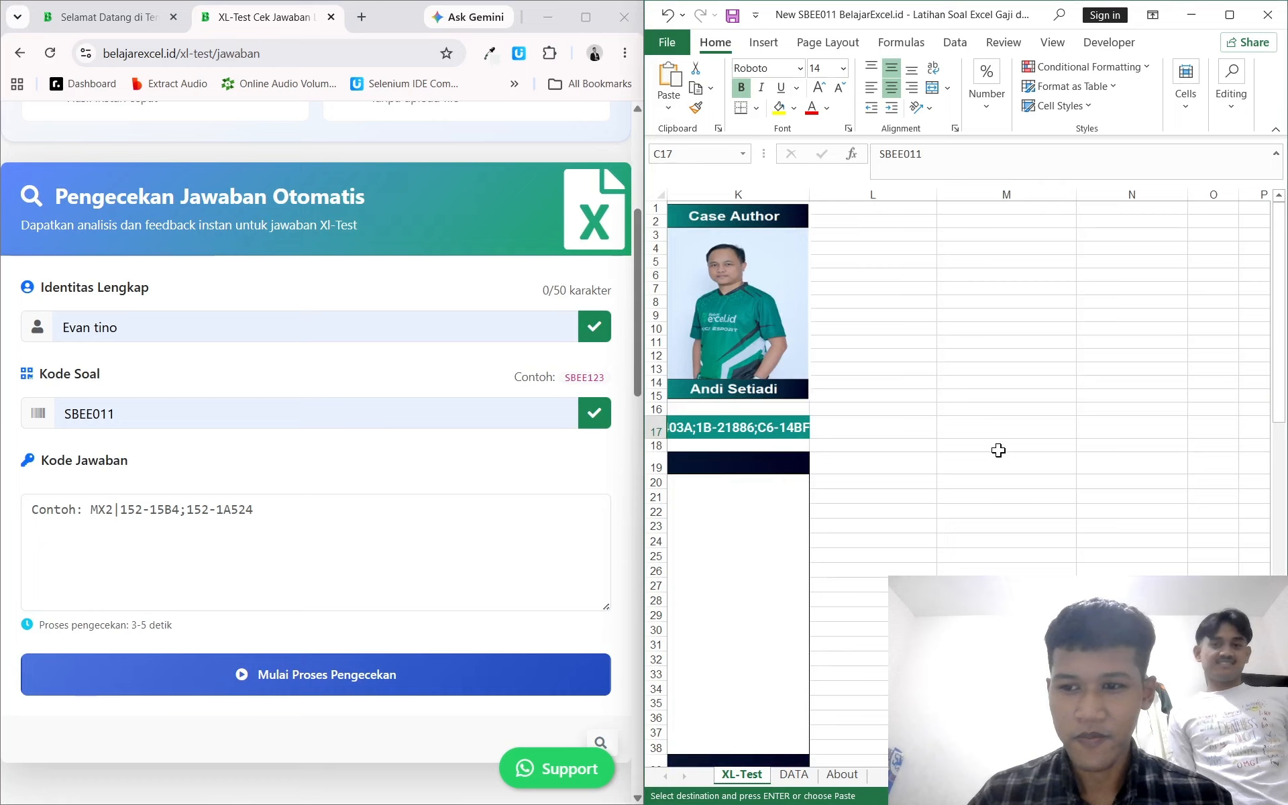
pyautogui.hscroll(-3, 935, 434)
pyautogui.click(940, 423)
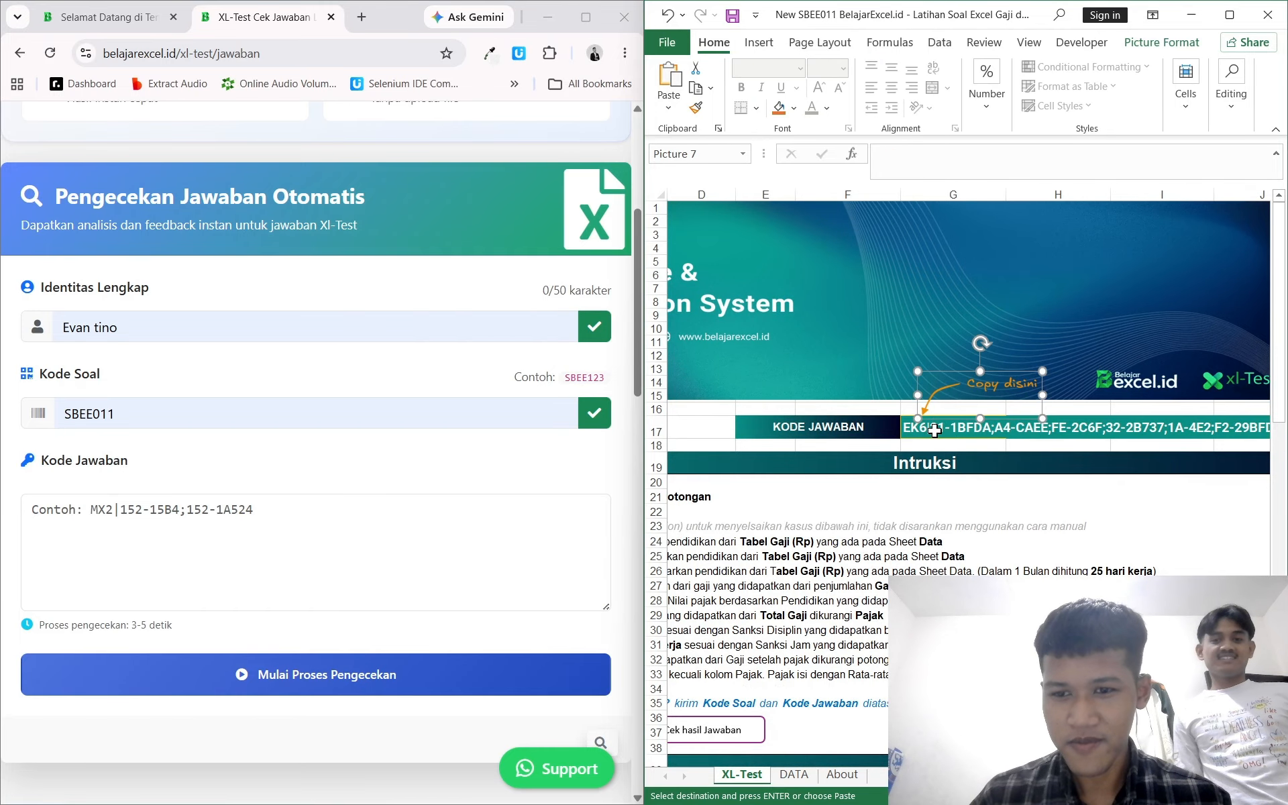
pyautogui.click(934, 430)
pyautogui.click(210, 494)
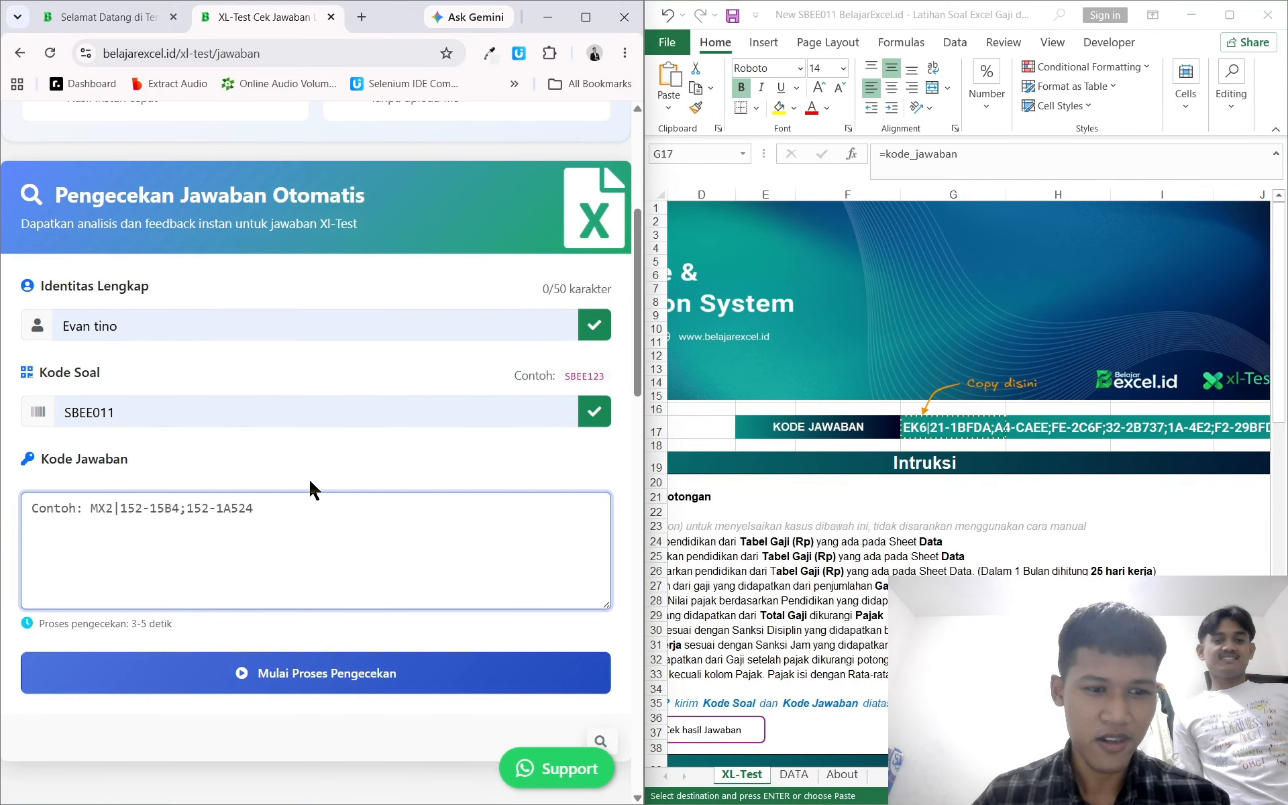
pyautogui.hotkey('ctrl', 'v')
pyautogui.click(349, 676)
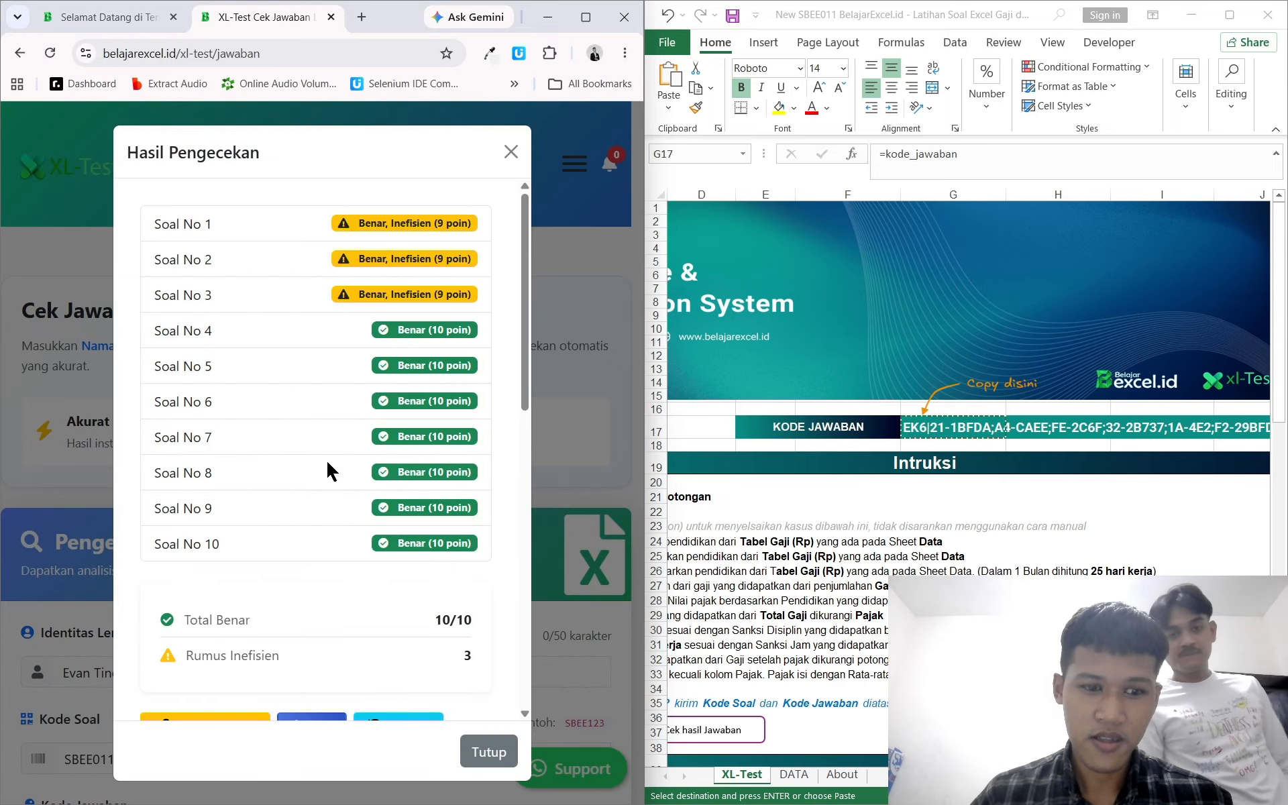
# Step: Review the answer check results and final score
pyautogui.scroll(-1, 327, 463)
pyautogui.scroll(1, 327, 463)
pyautogui.scroll(-2, 327, 463)
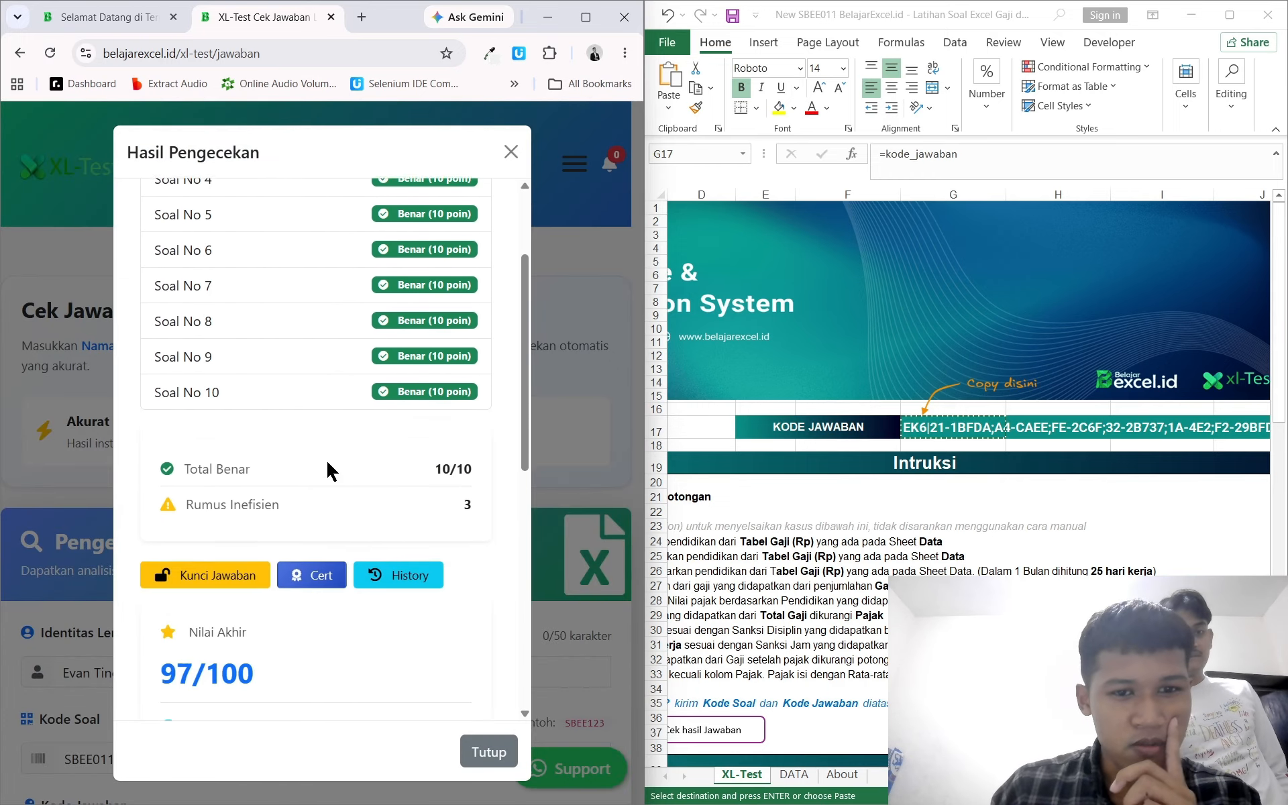
# Step: Review the check results and inspect the formulas in row 51's Pokok, Tunjangan and Uang Makan cells
pyautogui.scroll(2, 327, 463)
pyautogui.scroll(-4, 387, 389)
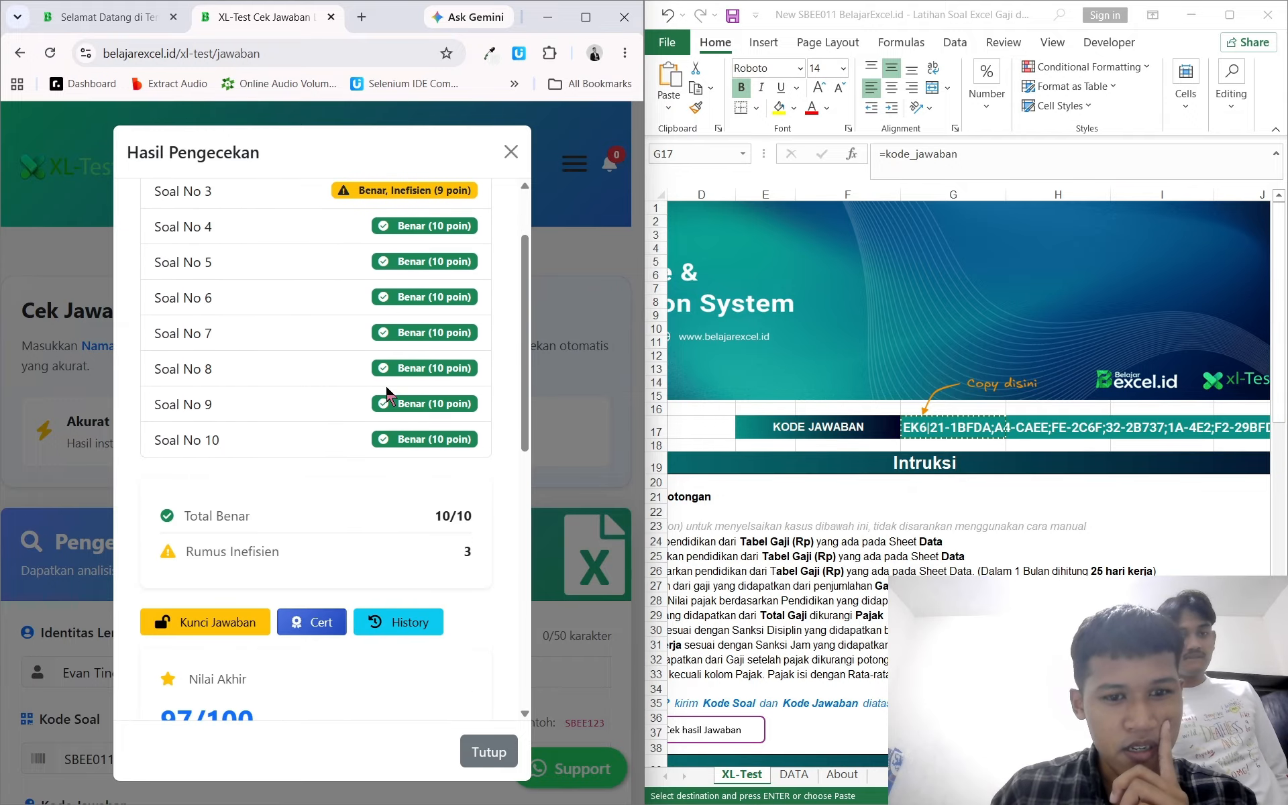
pyautogui.scroll(4, 387, 389)
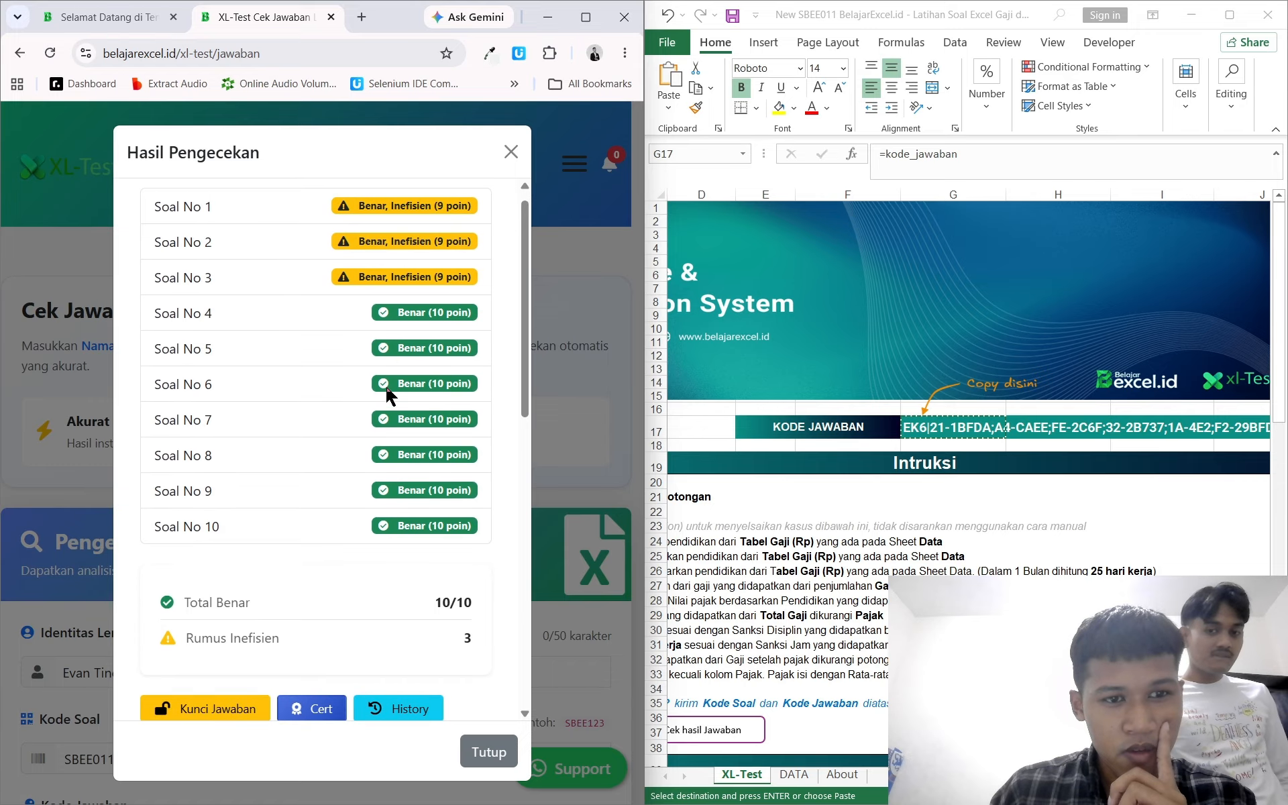
pyautogui.scroll(1, 387, 389)
pyautogui.scroll(-5, 949, 452)
pyautogui.hscroll(-3, 942, 443)
pyautogui.scroll(-6, 942, 441)
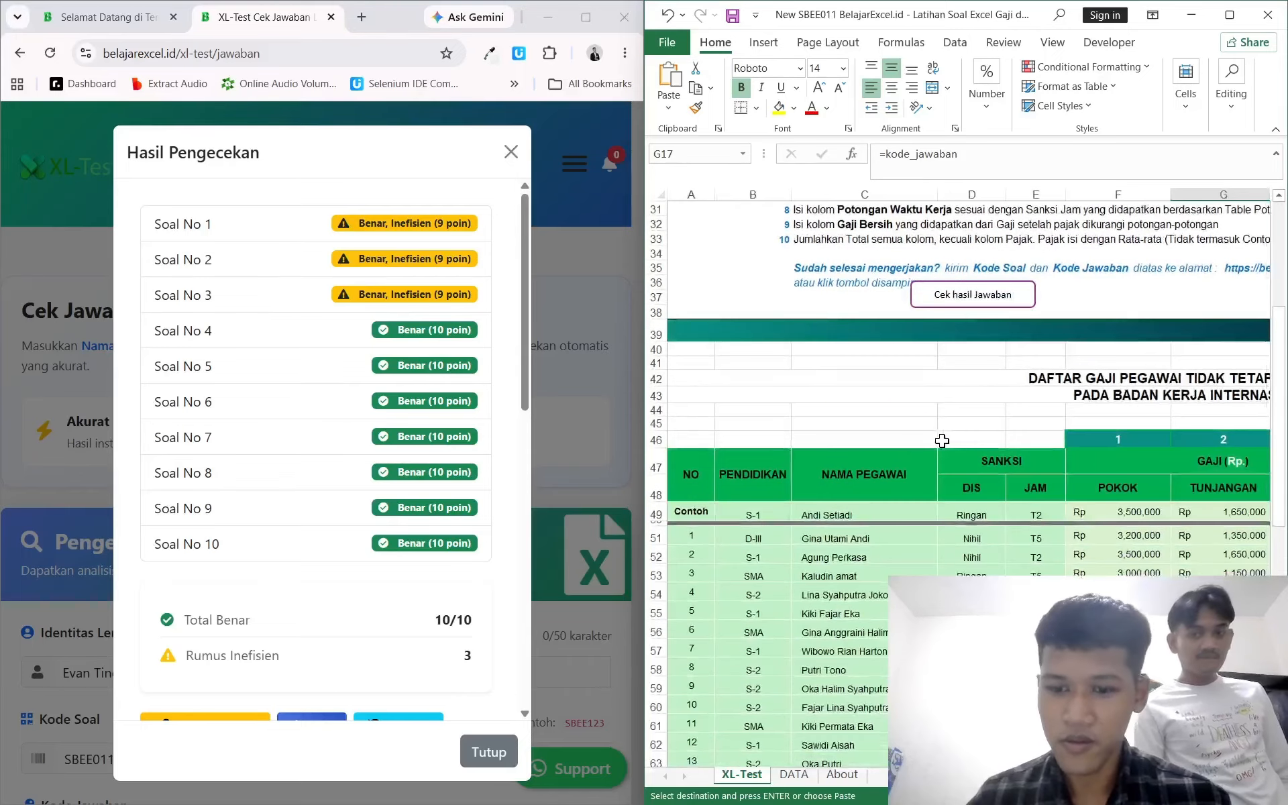
pyautogui.hscroll(3, 942, 441)
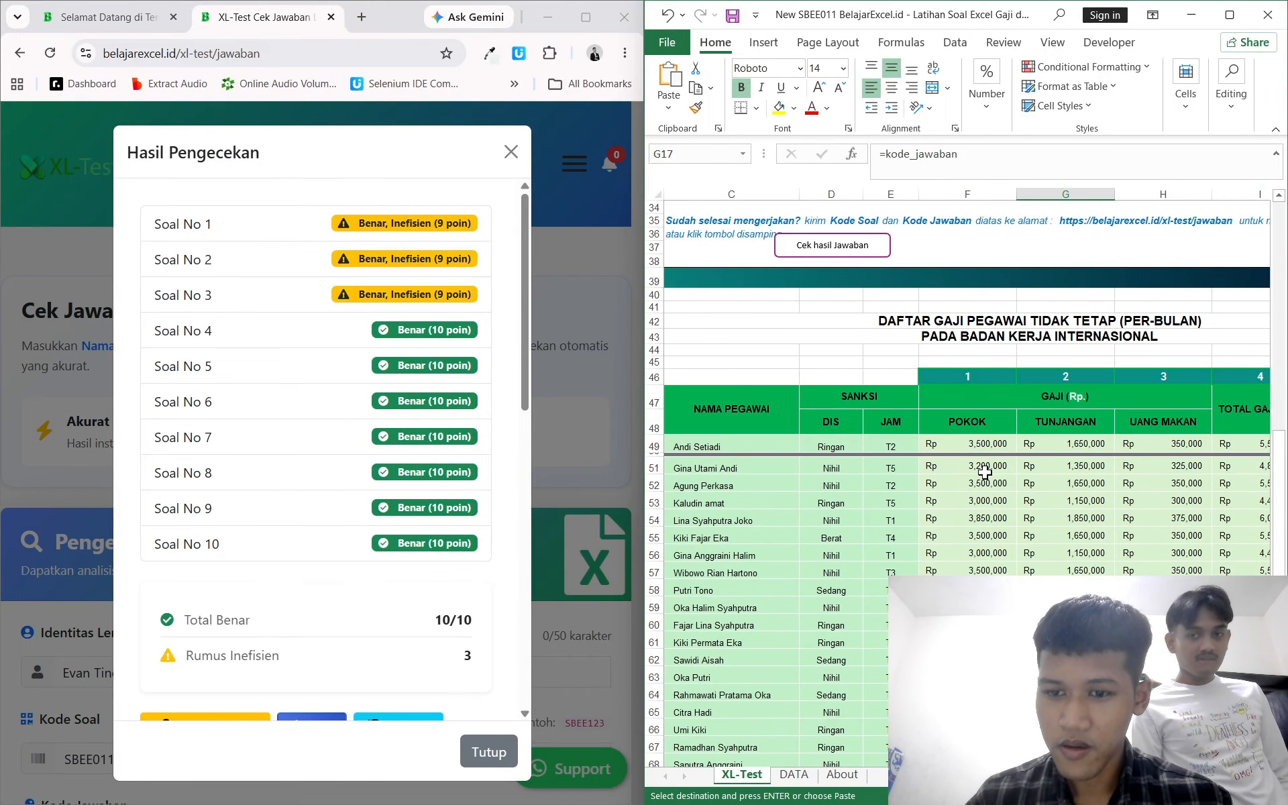
pyautogui.click(985, 469)
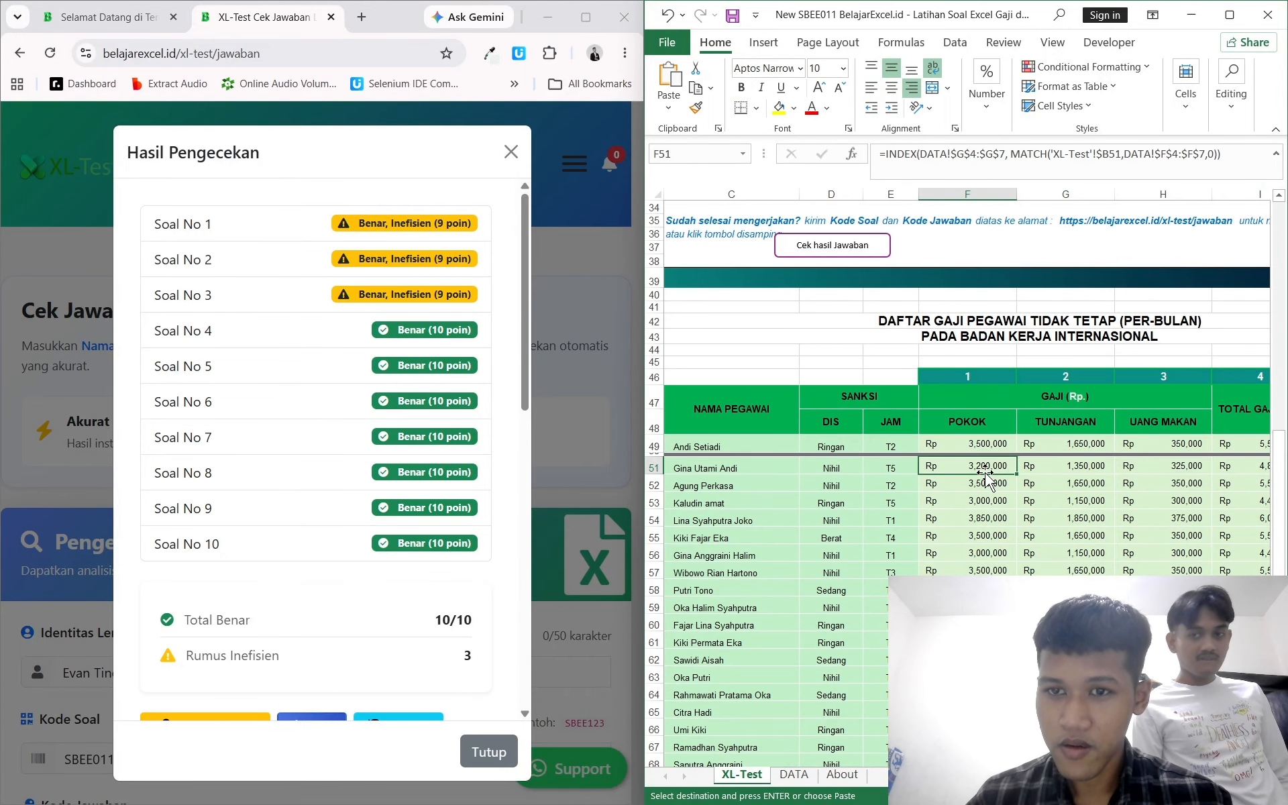
pyautogui.click(1045, 472)
pyautogui.click(989, 462)
pyautogui.hscroll(1, 984, 478)
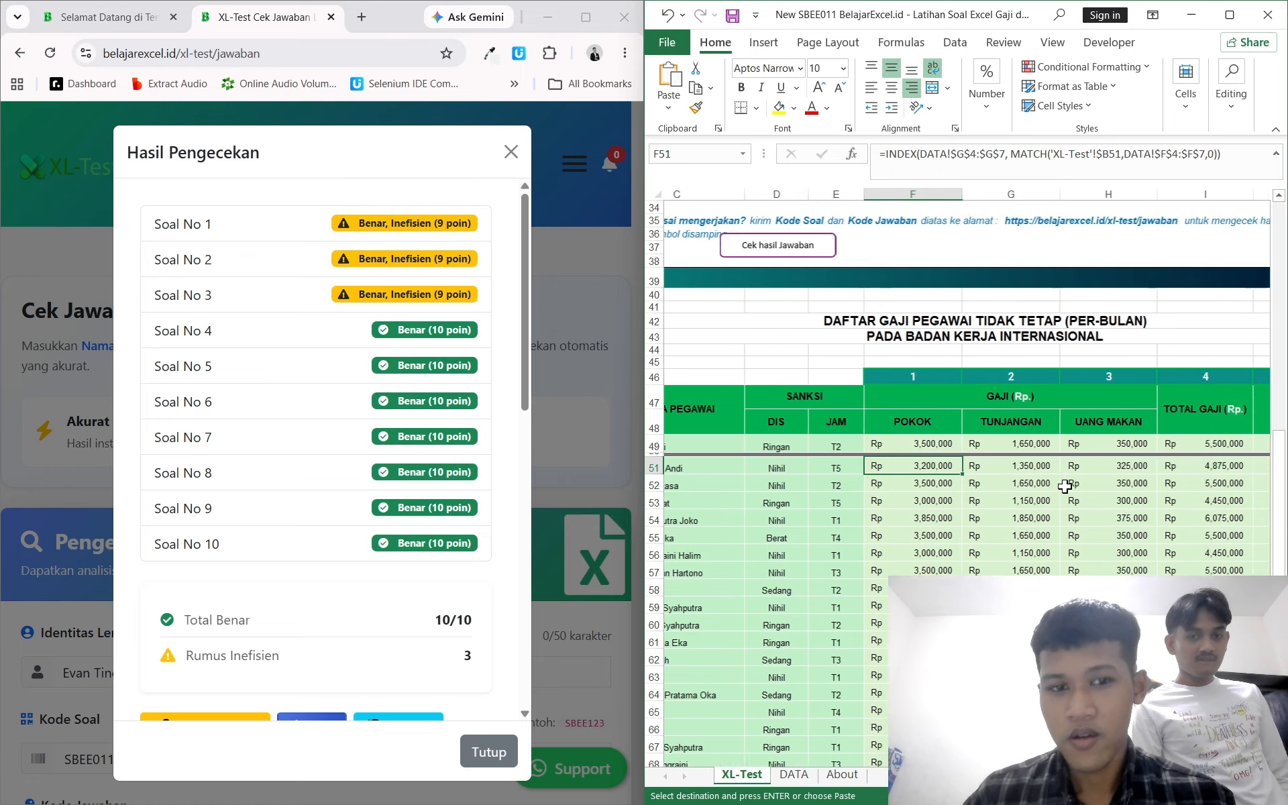
pyautogui.click(1007, 473)
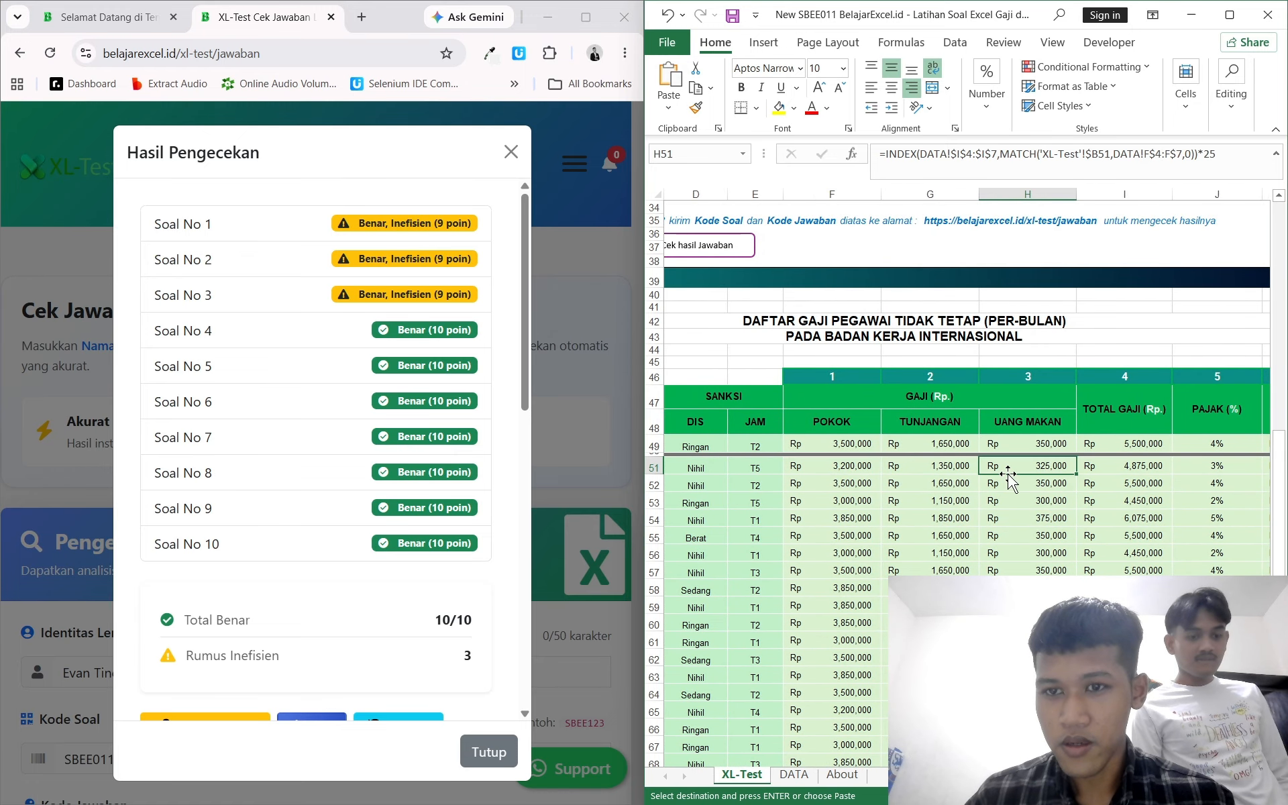
# Step: Paste the clipboard over the Pokok, Tunjangan and Uang Makan cells of the first employee row
pyautogui.click(845, 469)
pyautogui.moveTo(845, 470); pyautogui.dragTo(1015, 472)
pyautogui.hotkey('ctrl', 'v')
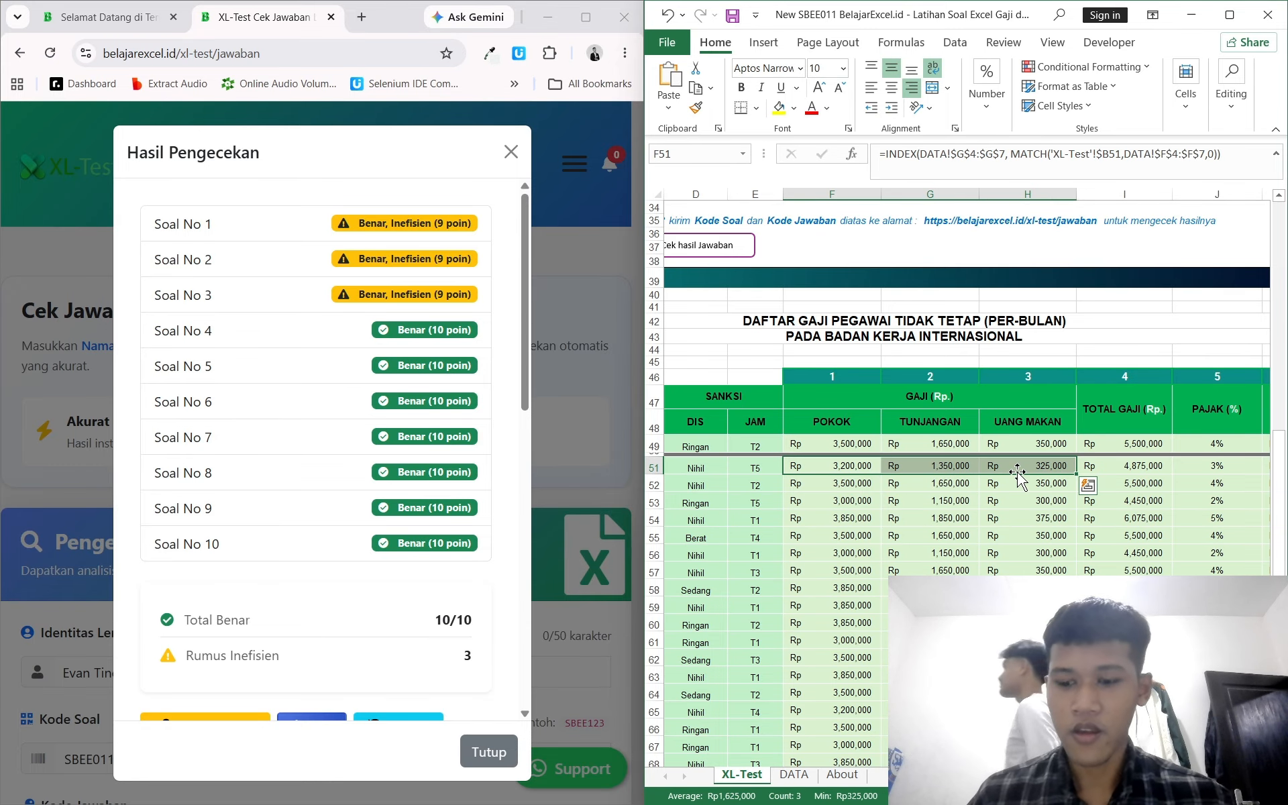
# Step: Move across the first employee row to inspect its cells
pyautogui.press('Left')
pyautogui.press('Right')
pyautogui.press('Left')
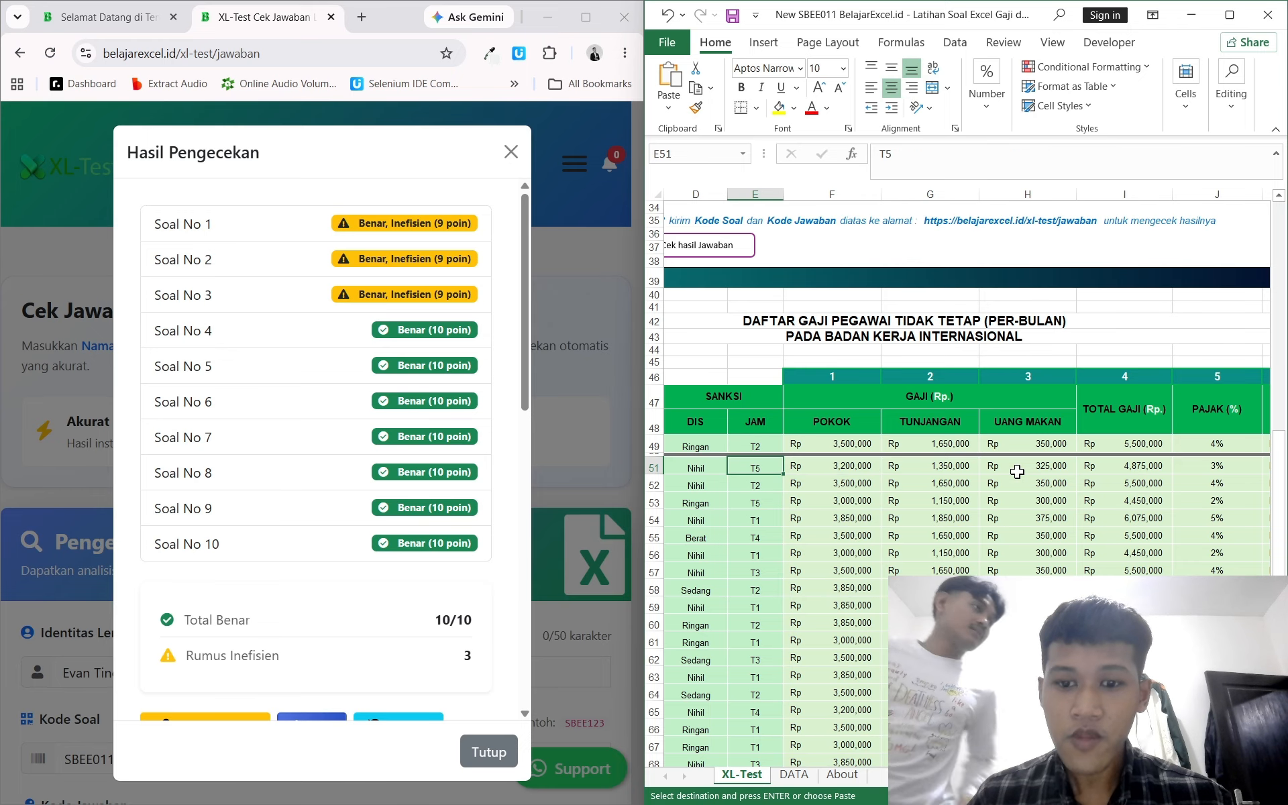
pyautogui.press('Right')
pyautogui.hotkey('ctrl', 'Right')
pyautogui.press('Left')
pyautogui.hotkey('ctrl', 'Left')
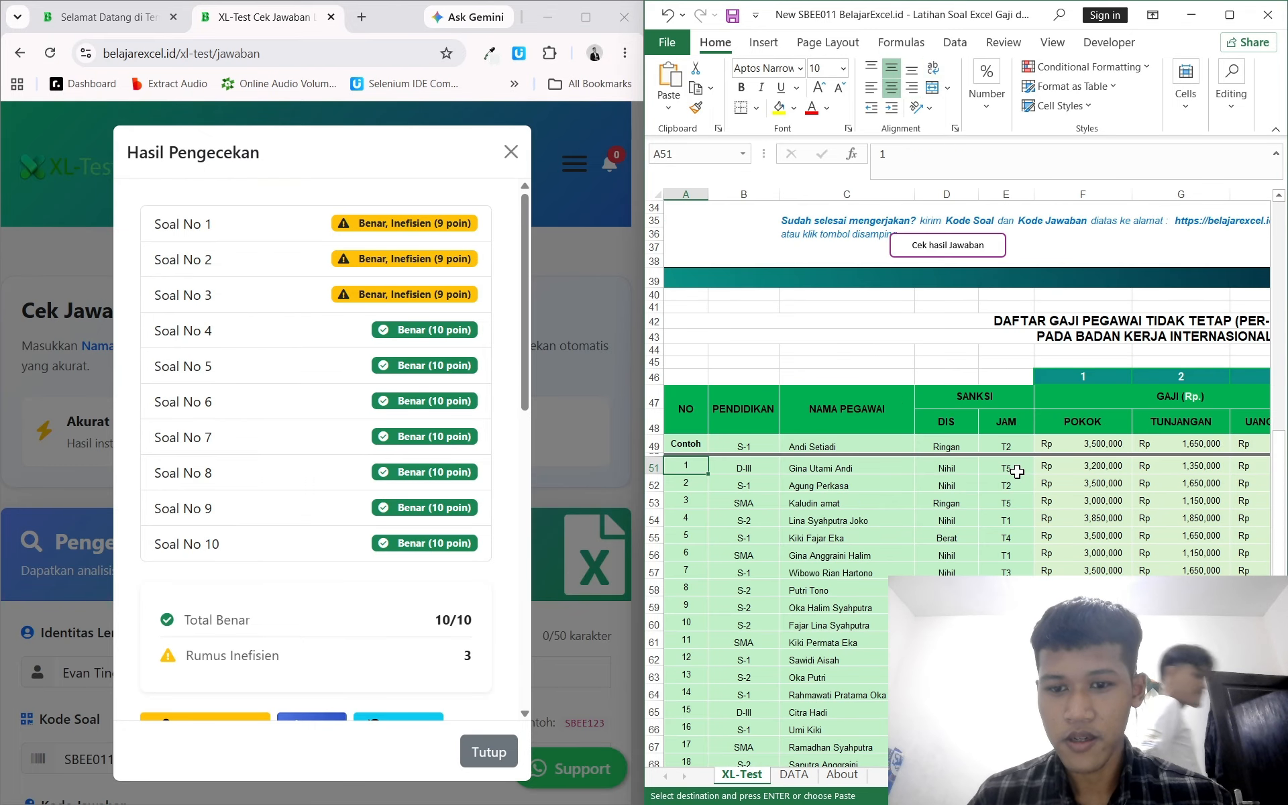
pyautogui.press('Right')
pyautogui.press('Right')
pyautogui.press('Right')
pyautogui.press('Right')
pyautogui.press('Right')
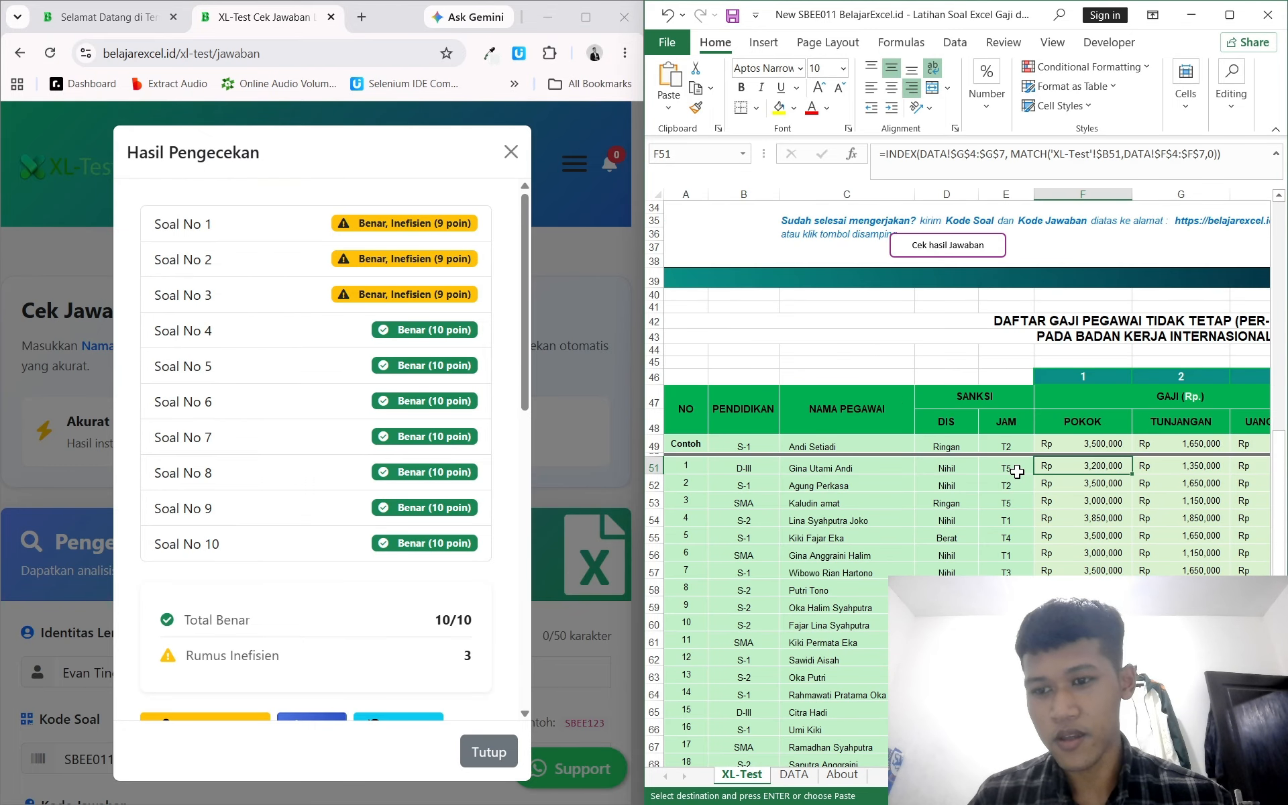
pyautogui.hscroll(1, 1105, 497)
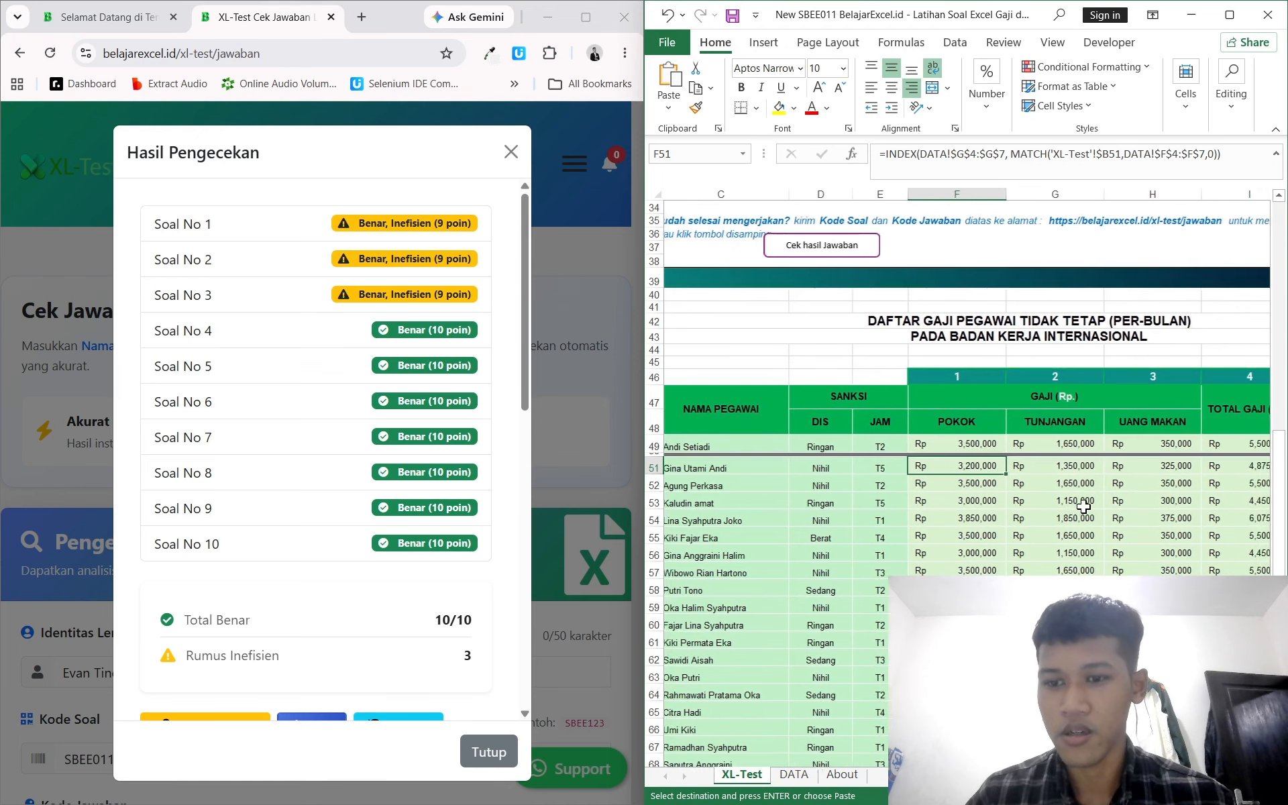
pyautogui.hotkey('ctrl', 'Right')
pyautogui.hotkey('ctrl', 'Left')
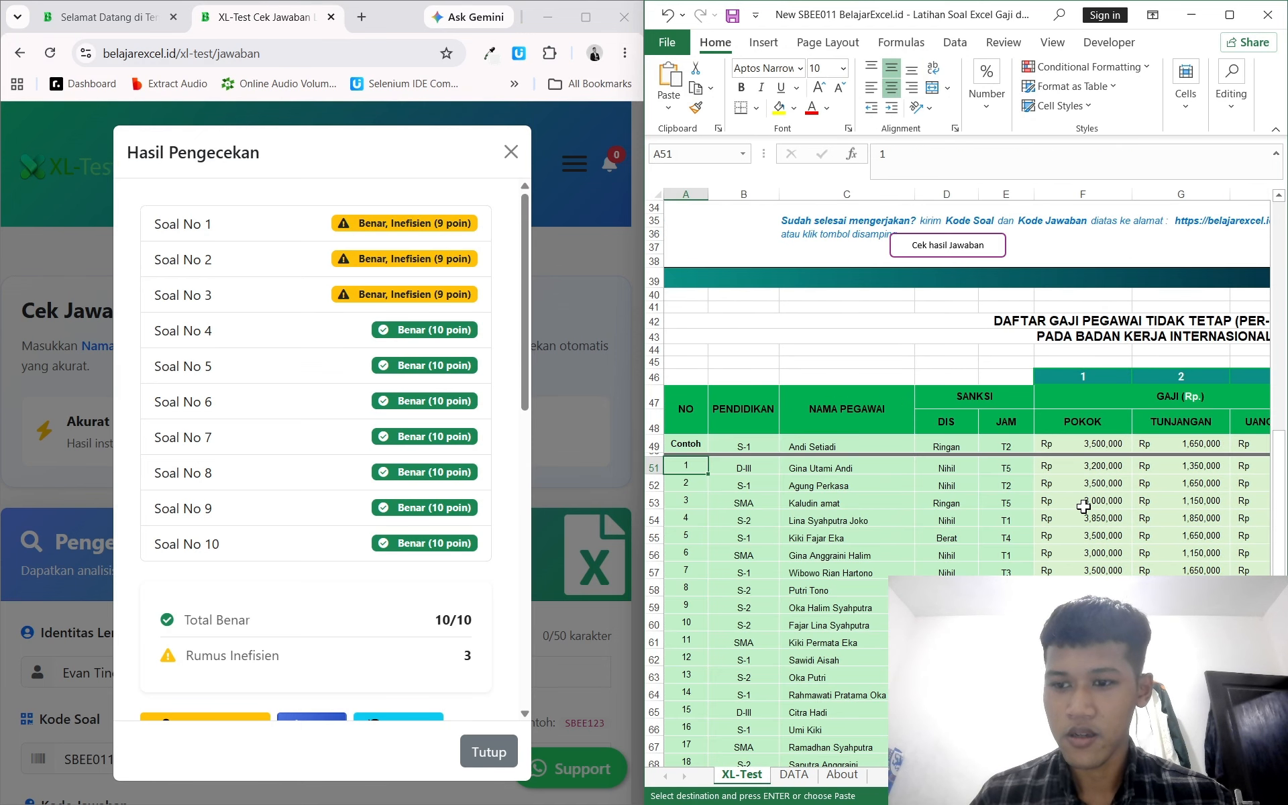
pyautogui.press('Right')
pyautogui.press('Right')
pyautogui.press('Right')
pyautogui.press('Right')
pyautogui.press('Right')
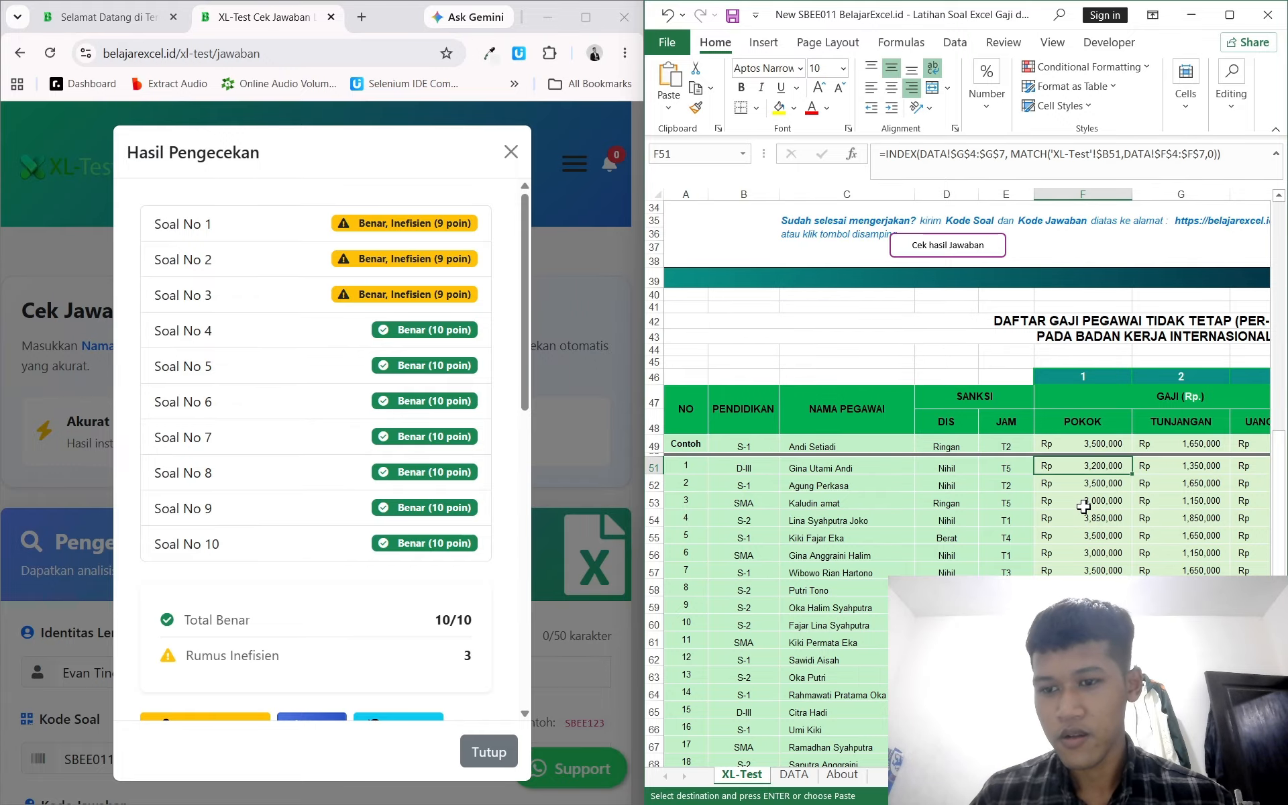
# Step: Clear the Pokok, Tunjangan and Uang Makan cells for the first employee
pyautogui.hotkey('shift', 'Right')
pyautogui.hotkey('shift', 'Right')
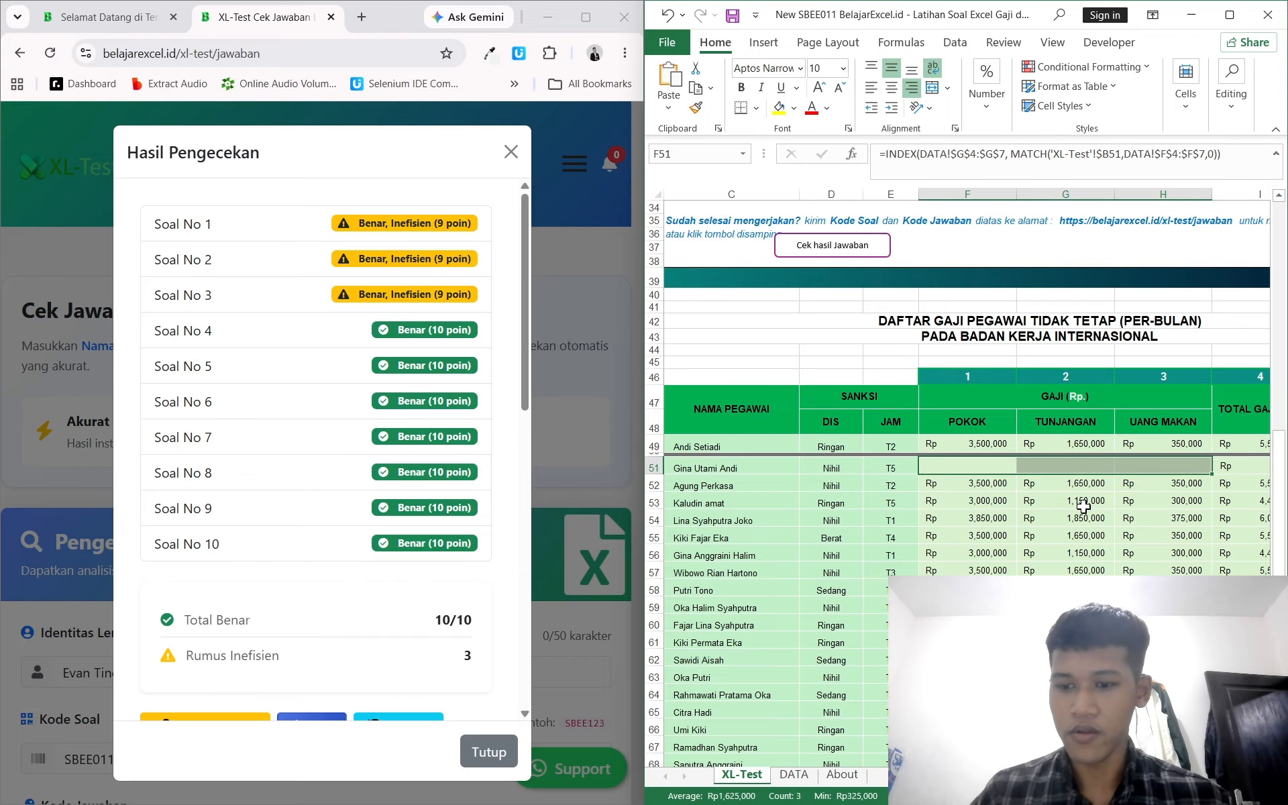
pyautogui.press('Delete')
pyautogui.press('Left')
pyautogui.press('Right')
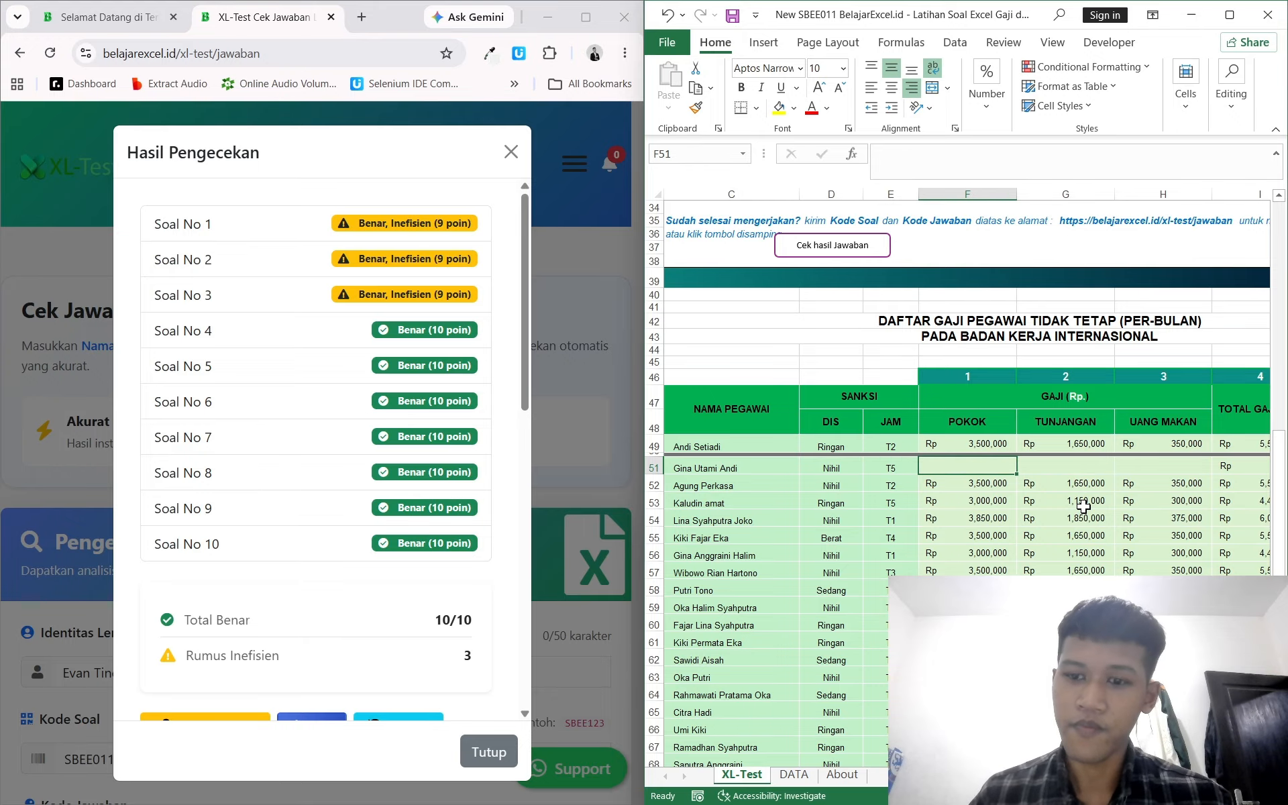
# Step: Enter =VLOOKUP($B51,DATA!$F$4:$I$7,2,0) in the first employee's Pokok cell to look up the base salary by education
pyautogui.write('=vl')
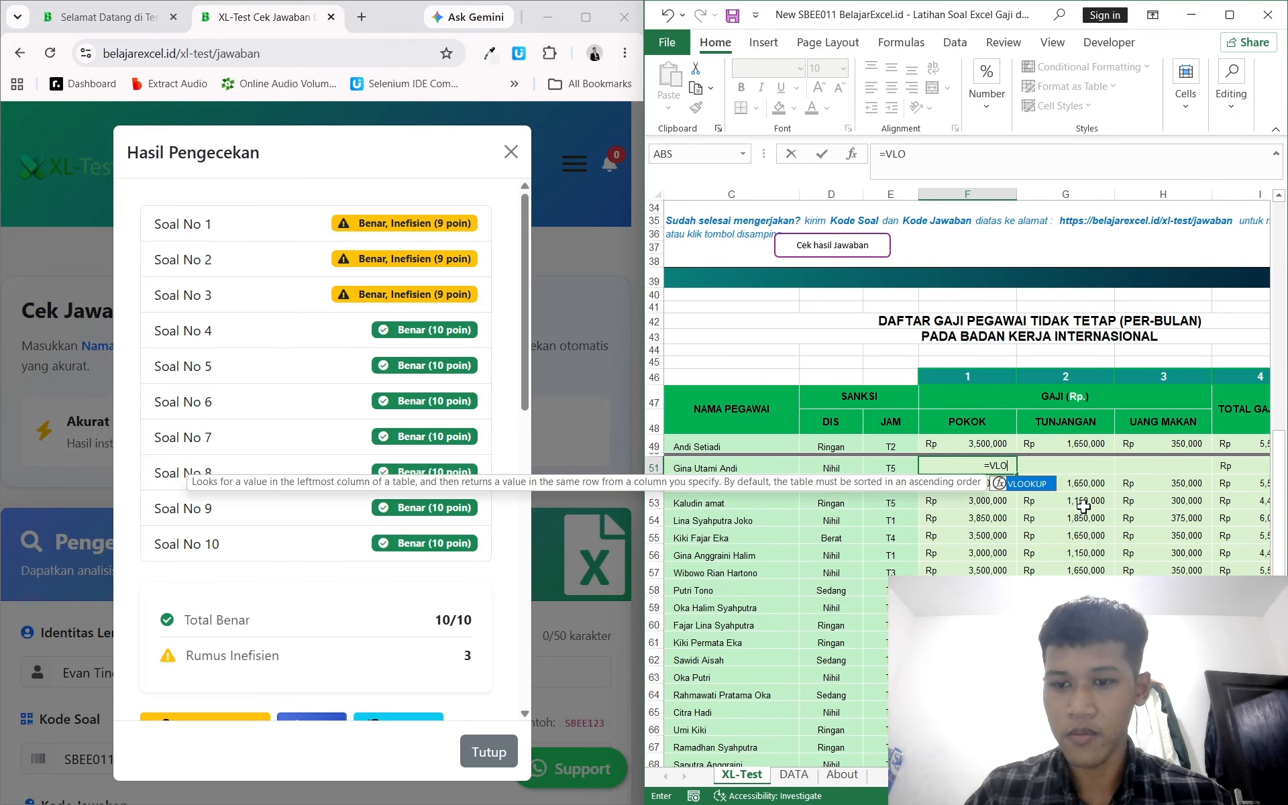
pyautogui.press('Tab')
pyautogui.hscroll(-3, 1067, 501)
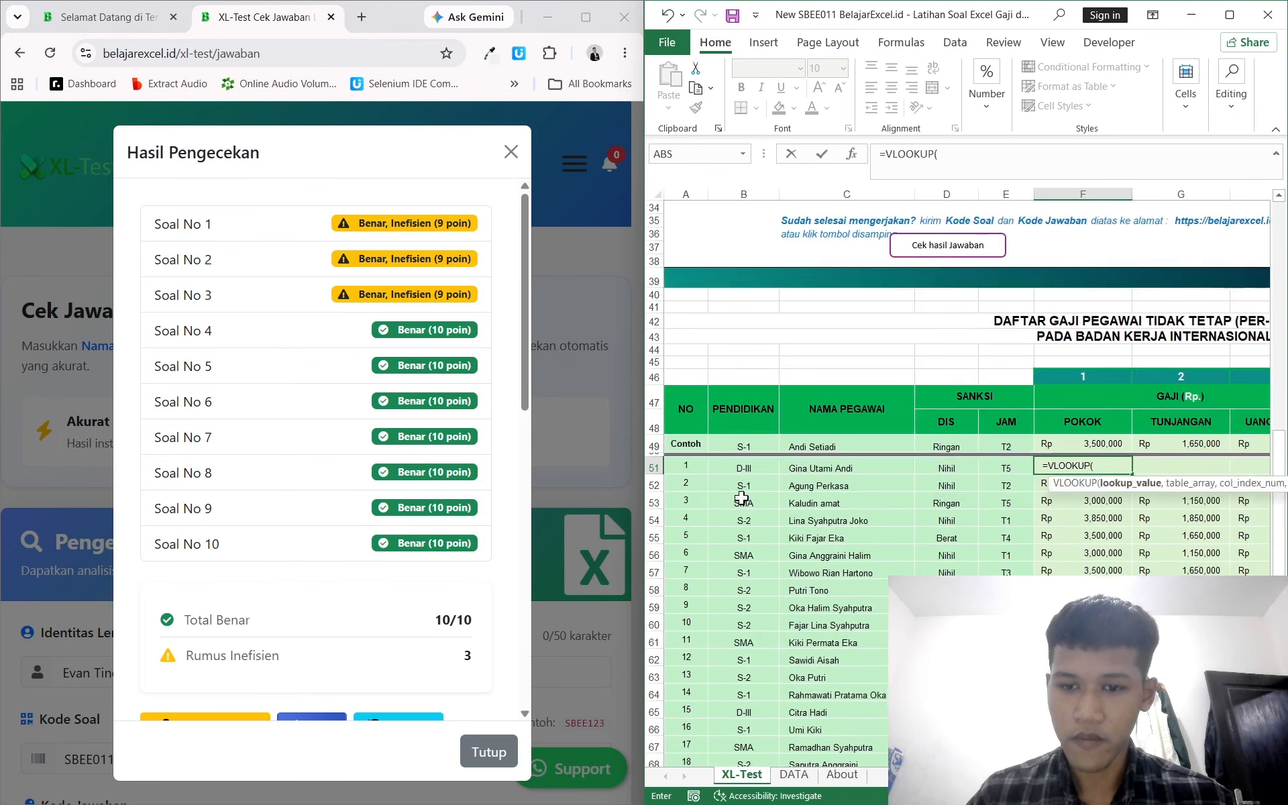
pyautogui.click(745, 469)
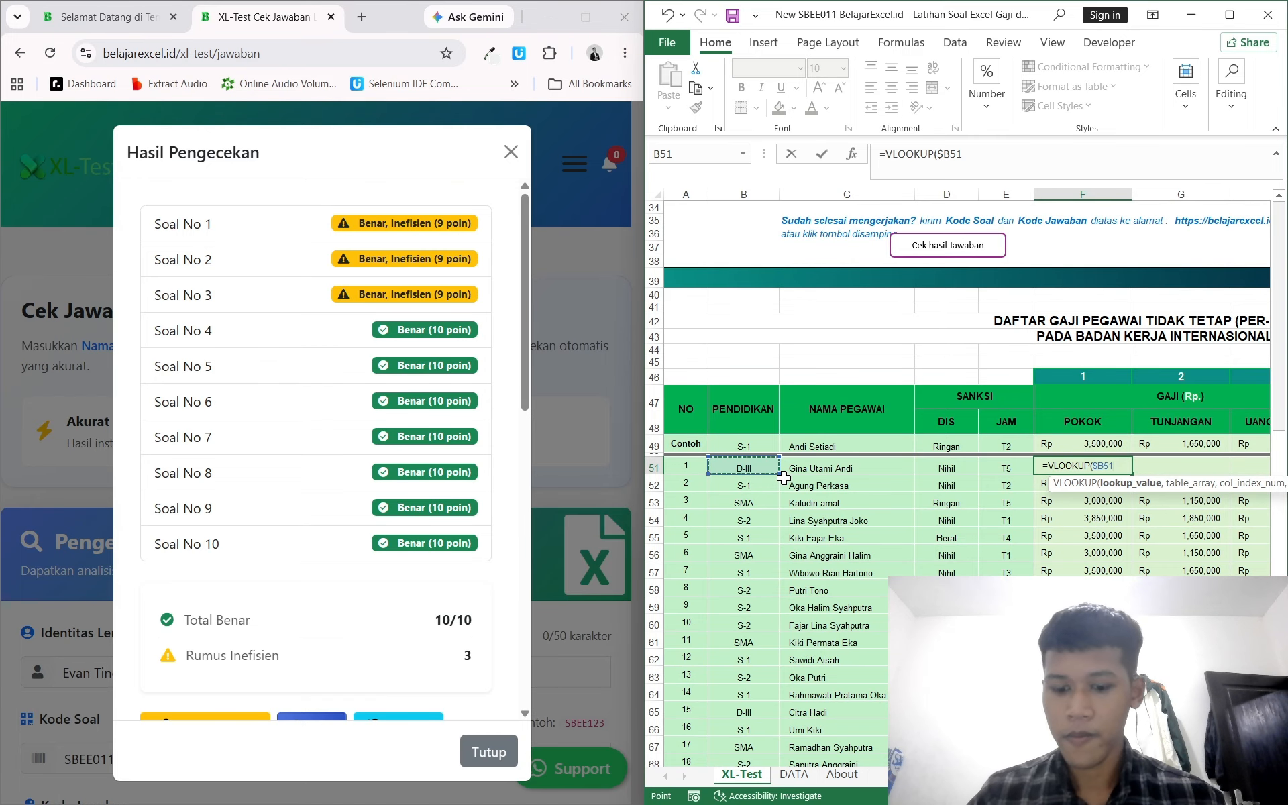
pyautogui.write(',')
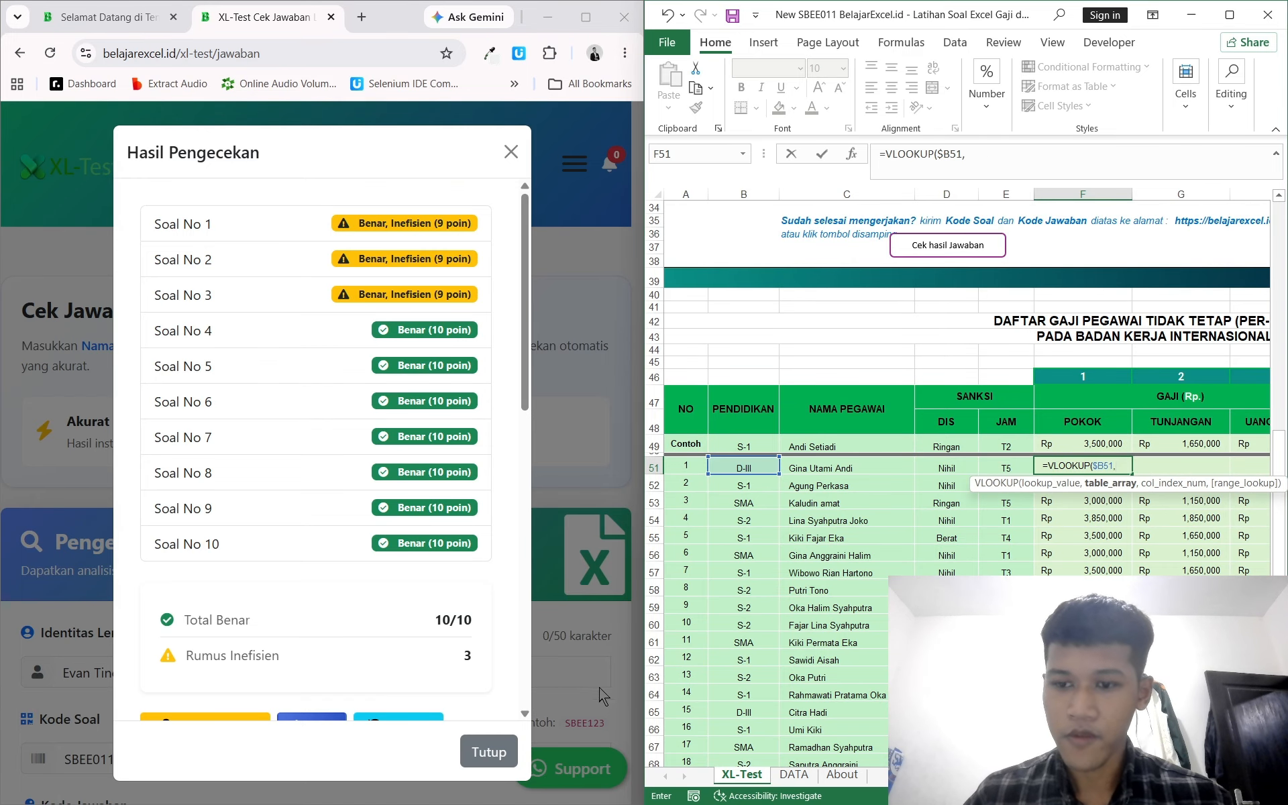
pyautogui.click(786, 775)
pyautogui.hscroll(3, 934, 488)
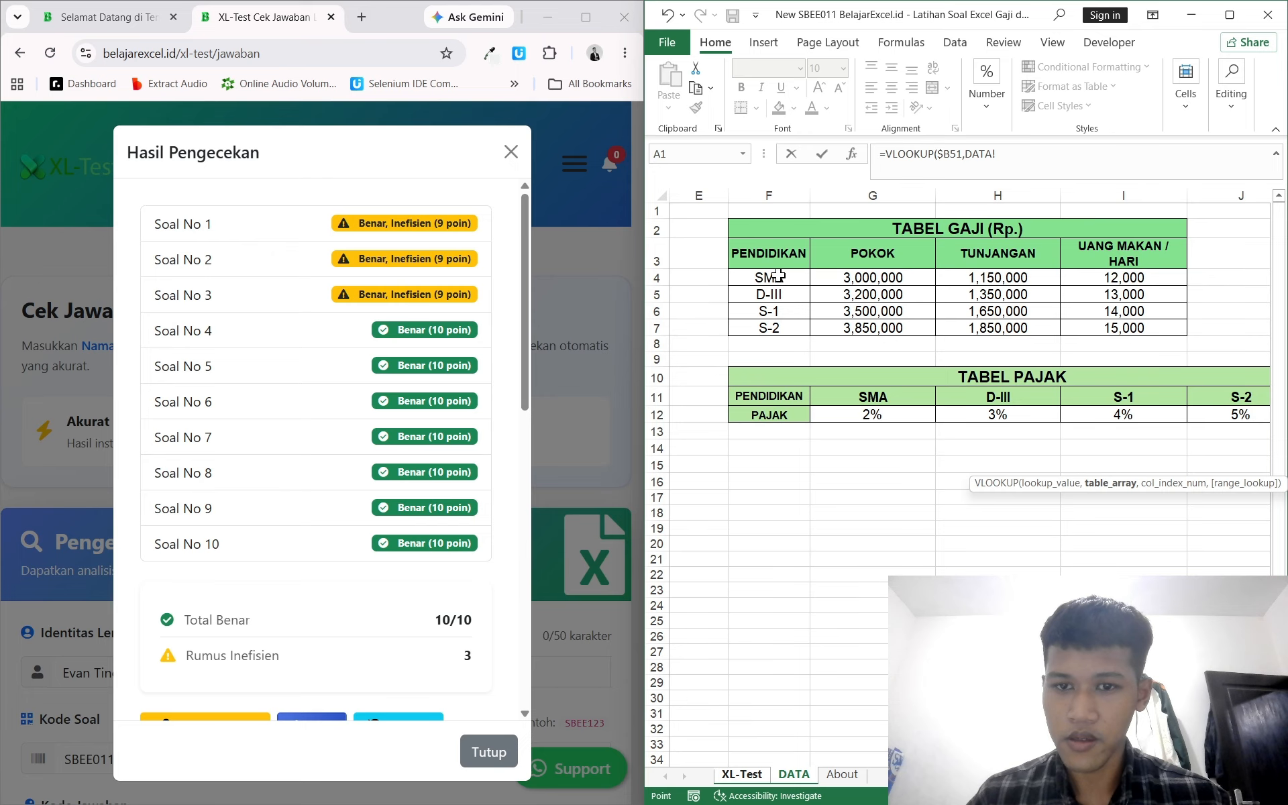
pyautogui.moveTo(778, 275); pyautogui.dragTo(1094, 326)
pyautogui.press('F4')
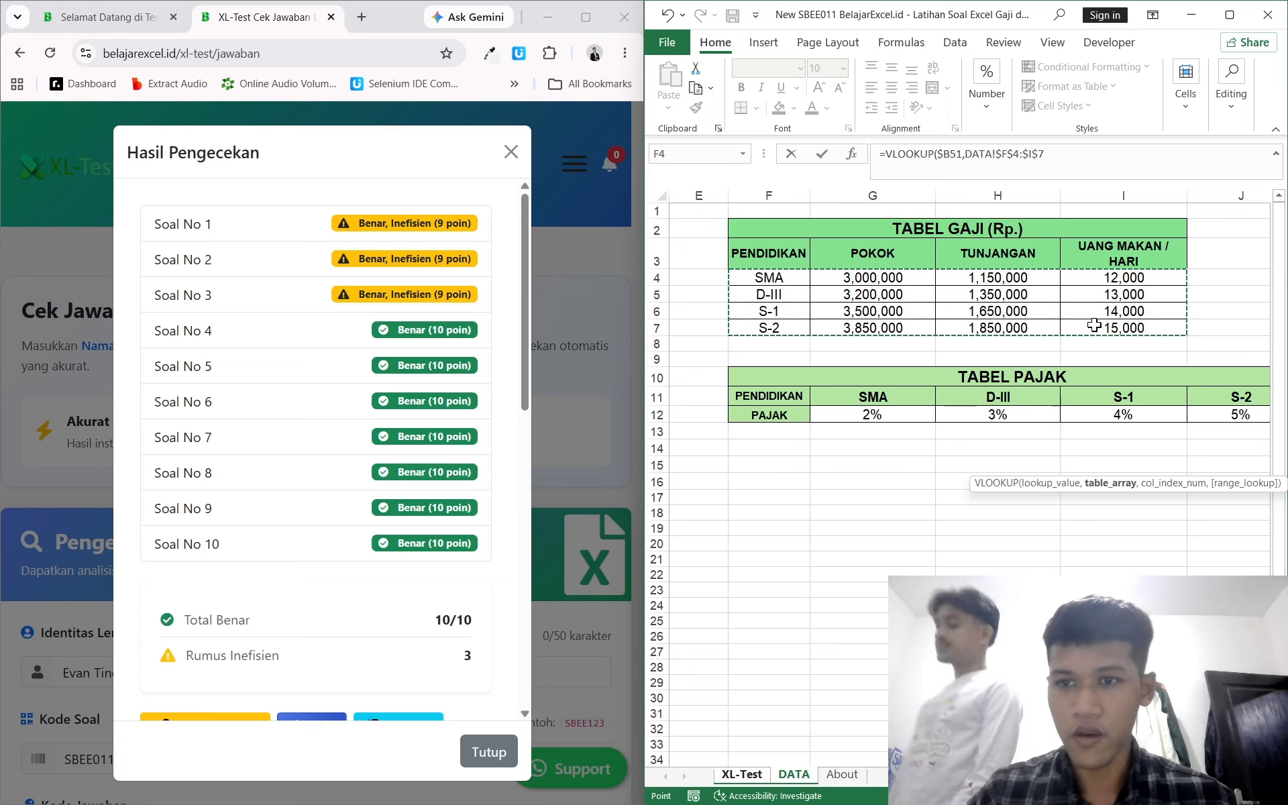
pyautogui.write(',')
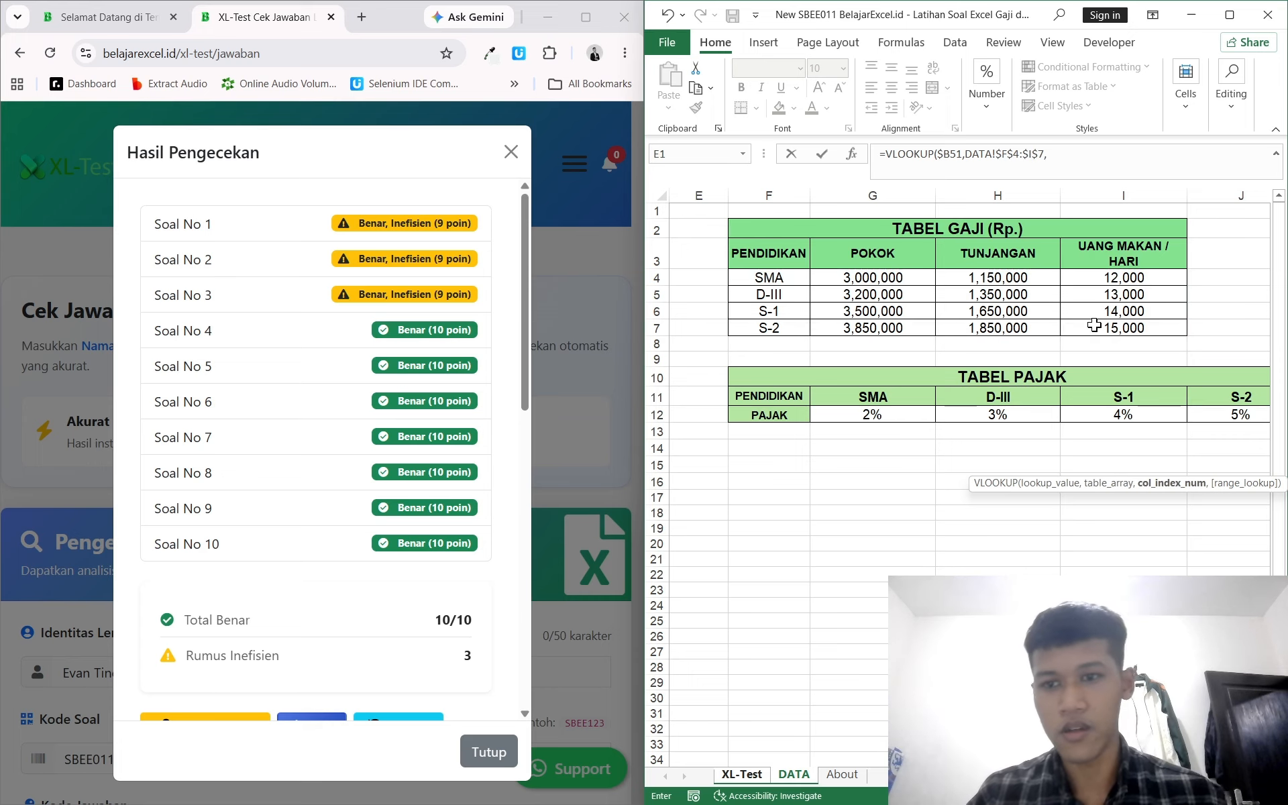
pyautogui.write(',0')
pyautogui.press('Return')
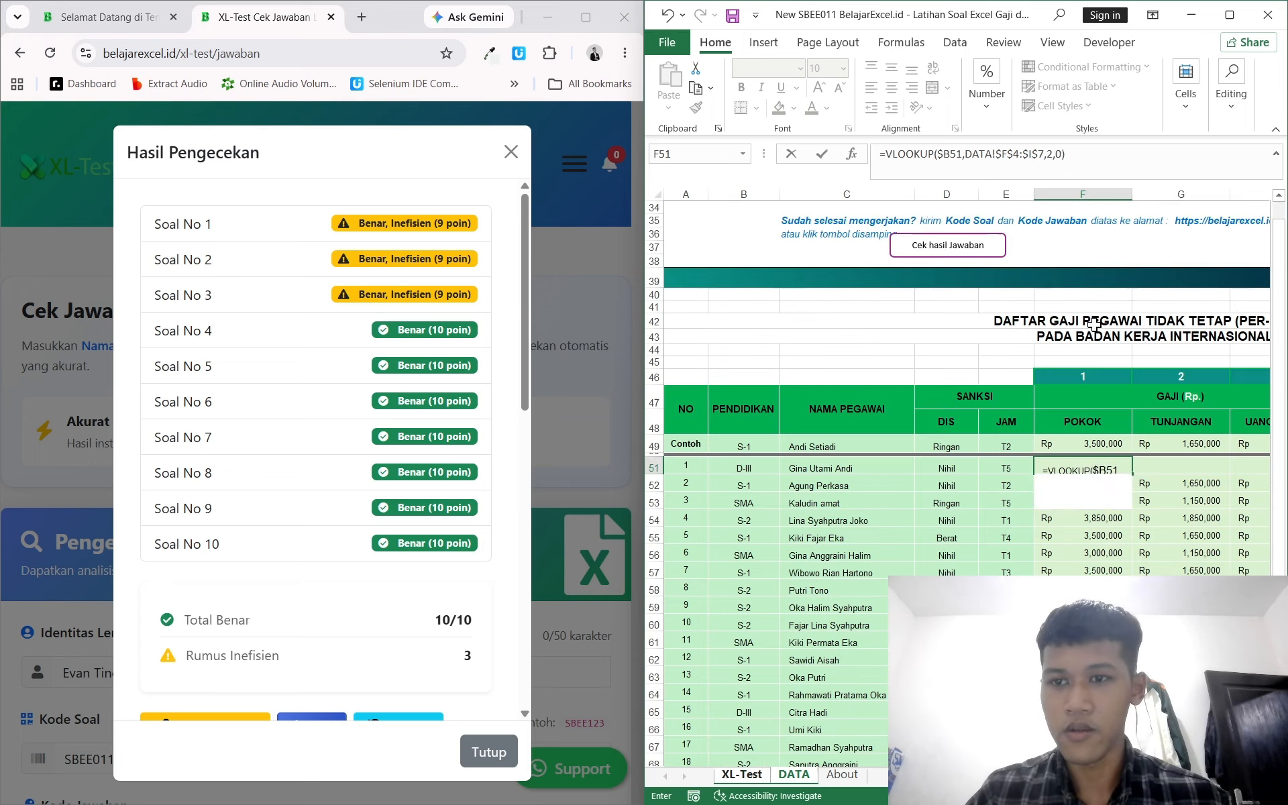
# Step: Check the Pokok formulas down column F and open the first employee's Pokok formula for editing
pyautogui.click(1078, 466)
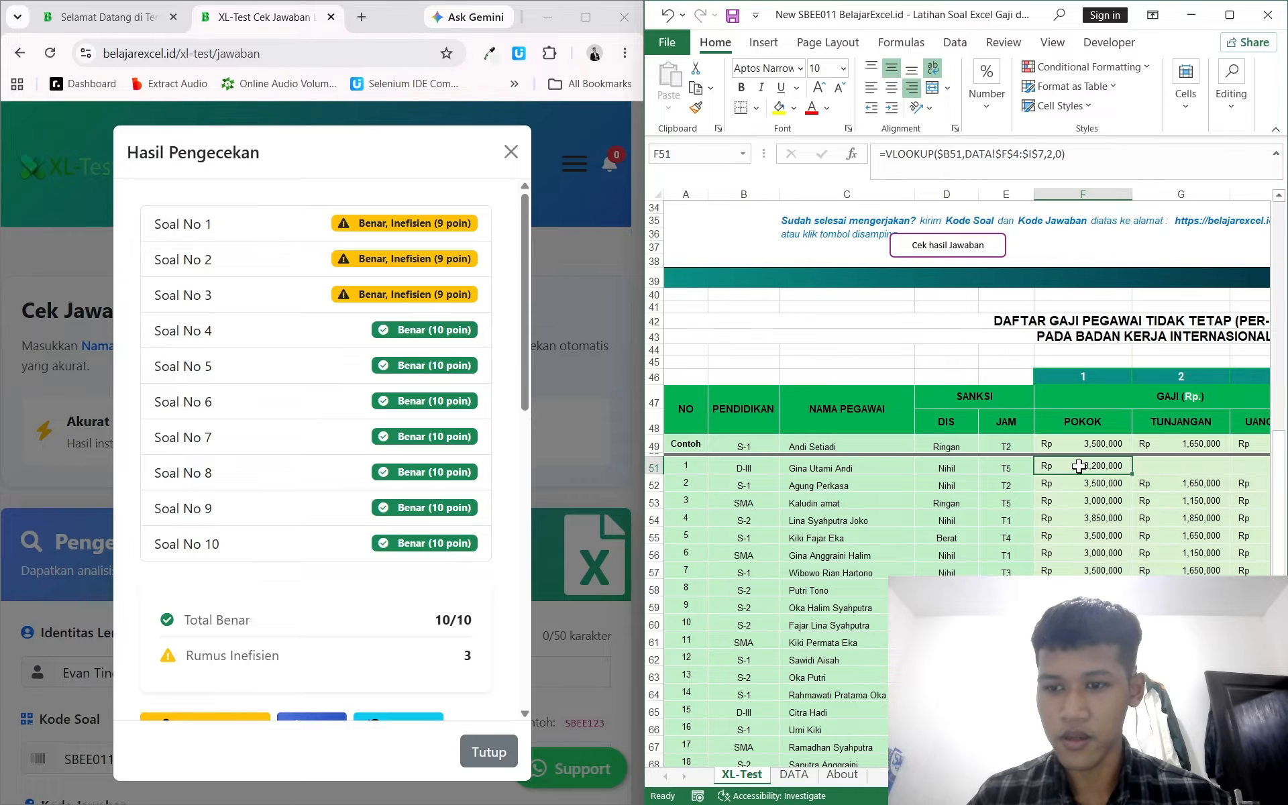
pyautogui.hotkey('ctrl', 'shift', 'Down')
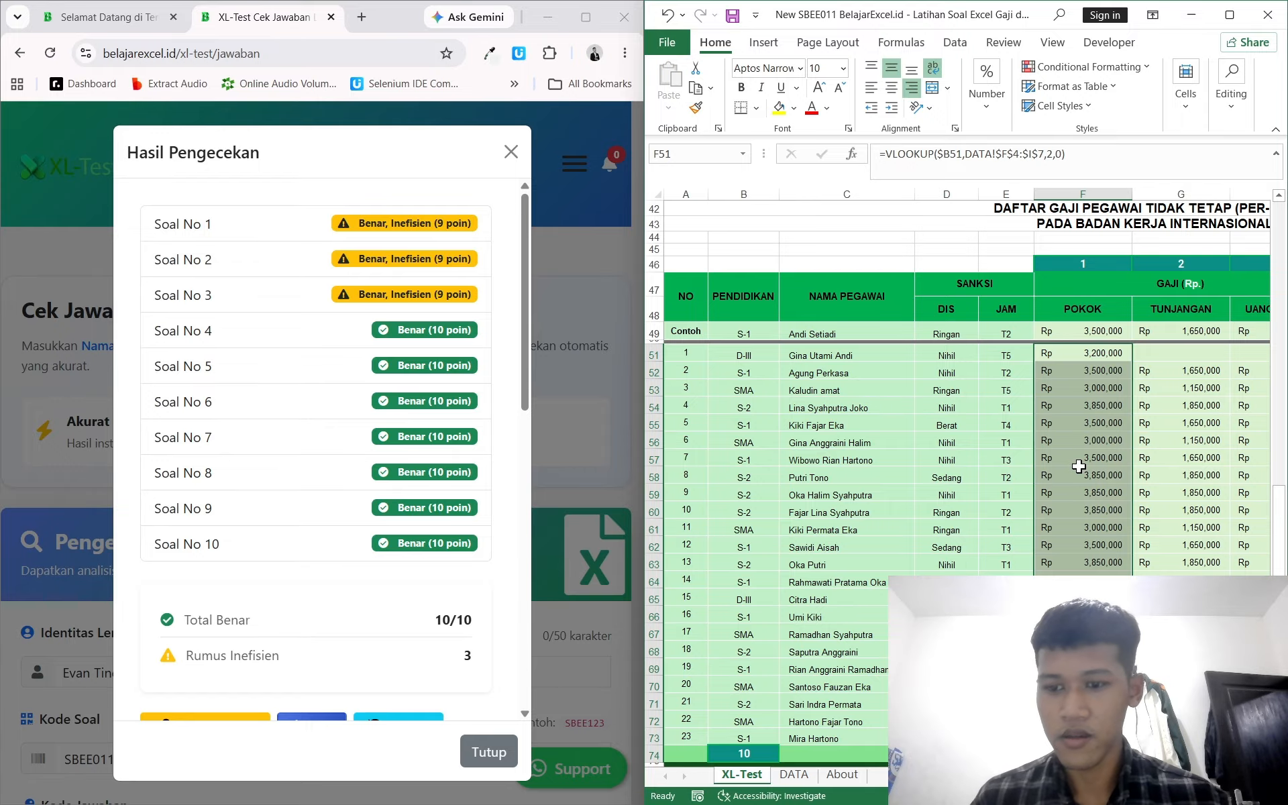
pyautogui.click(1094, 407)
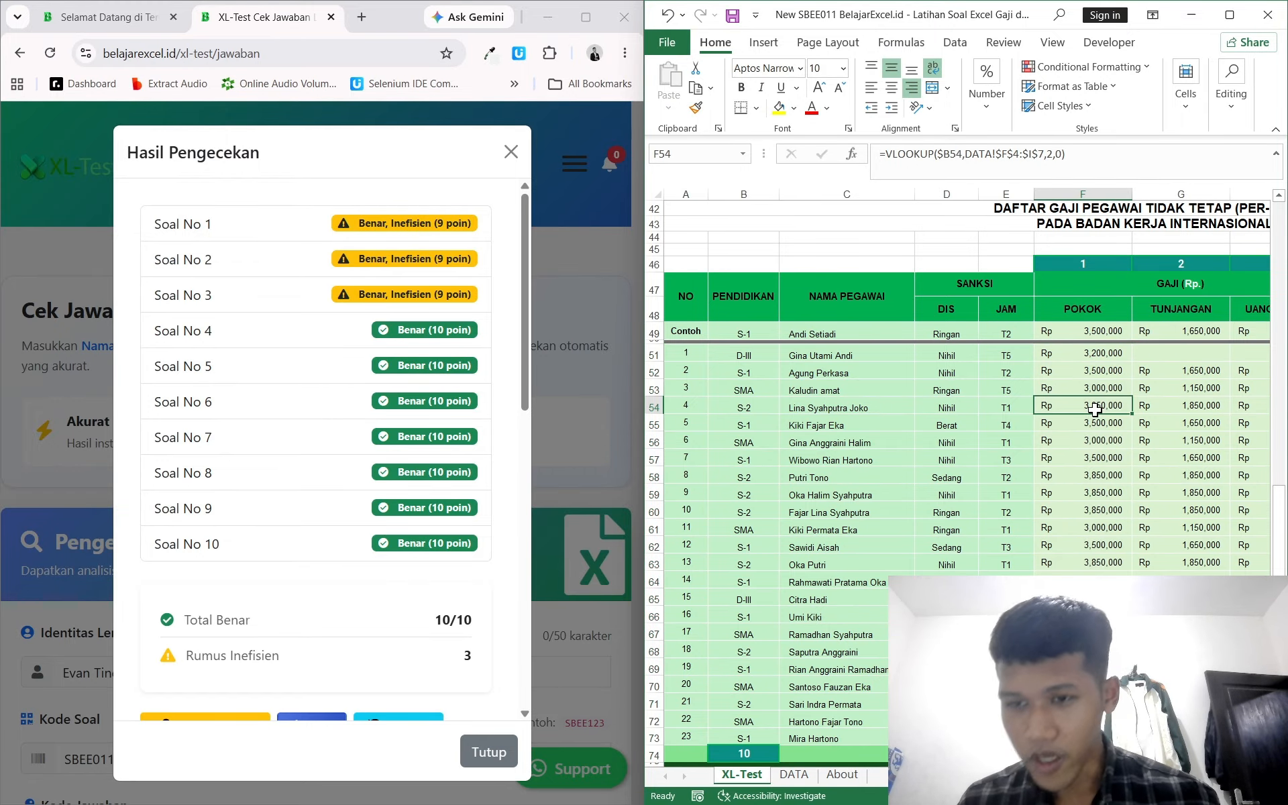
pyautogui.click(1076, 350)
pyautogui.scroll(2, 1047, 281)
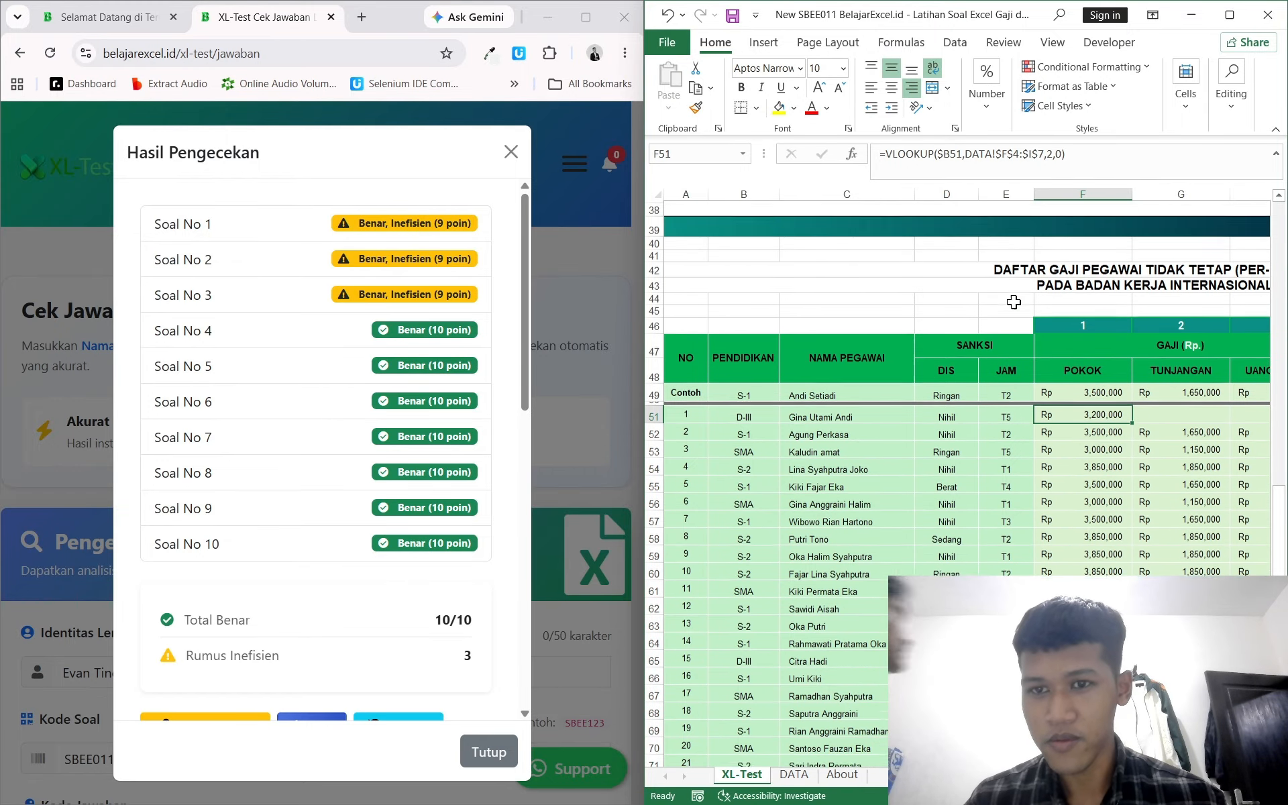
pyautogui.click(1062, 166)
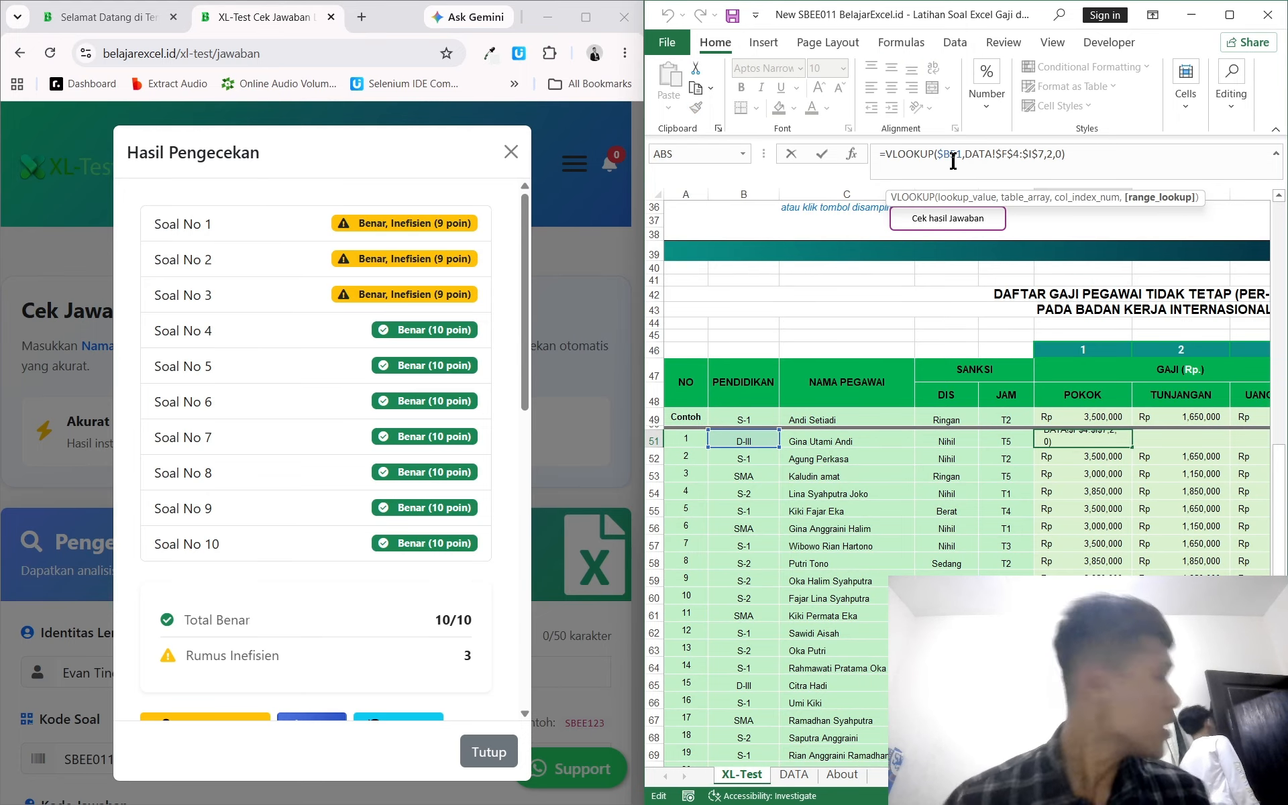
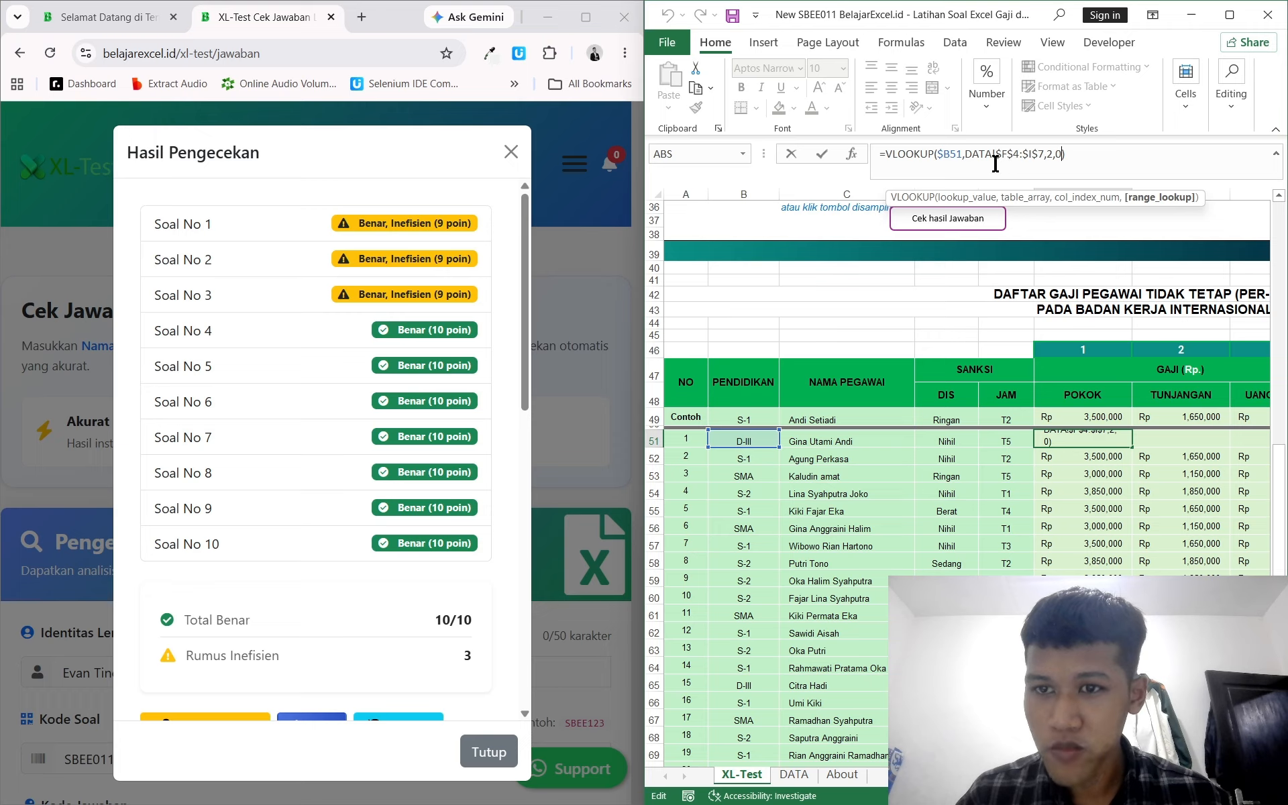
# Step: Confirm the first employee's Pokok formula and total the Pokok column with =SUM(F51:F73) in the total row
pyautogui.click(1082, 163)
pyautogui.press('Return')
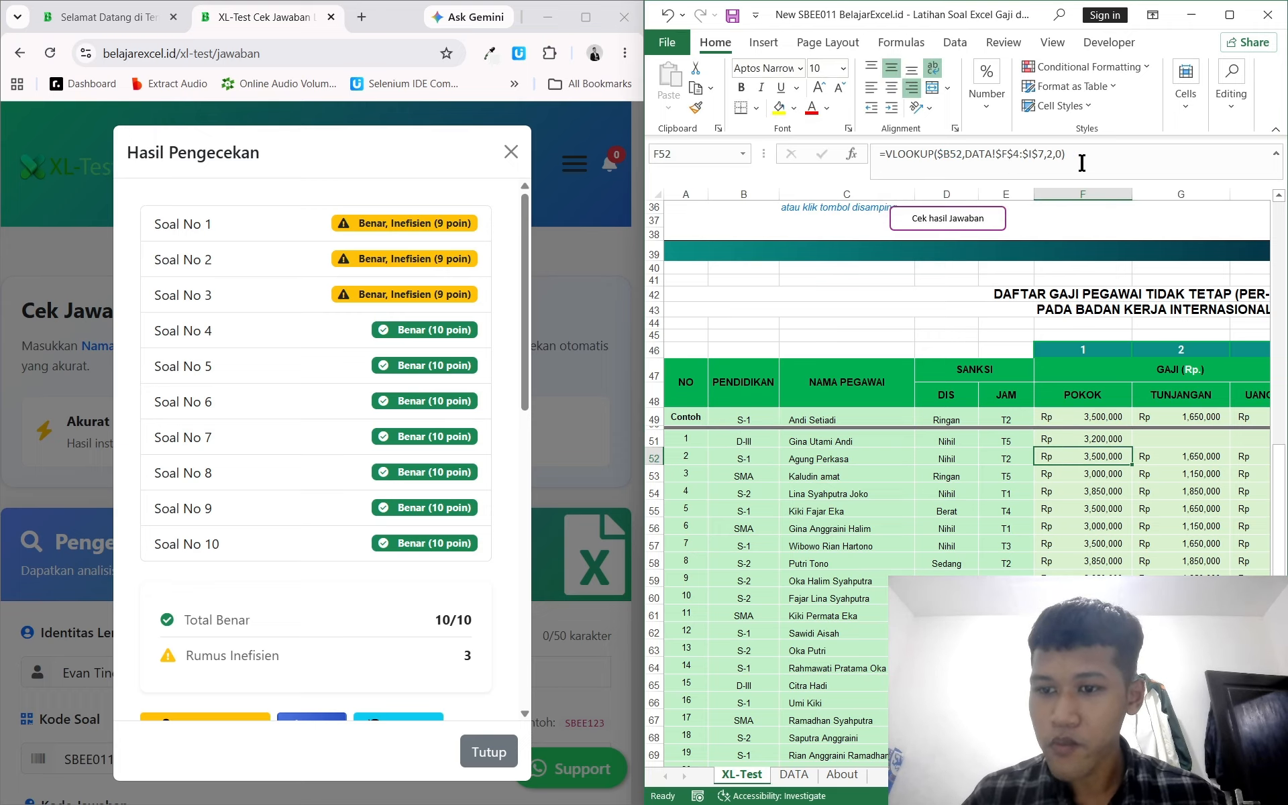
pyautogui.click(1088, 436)
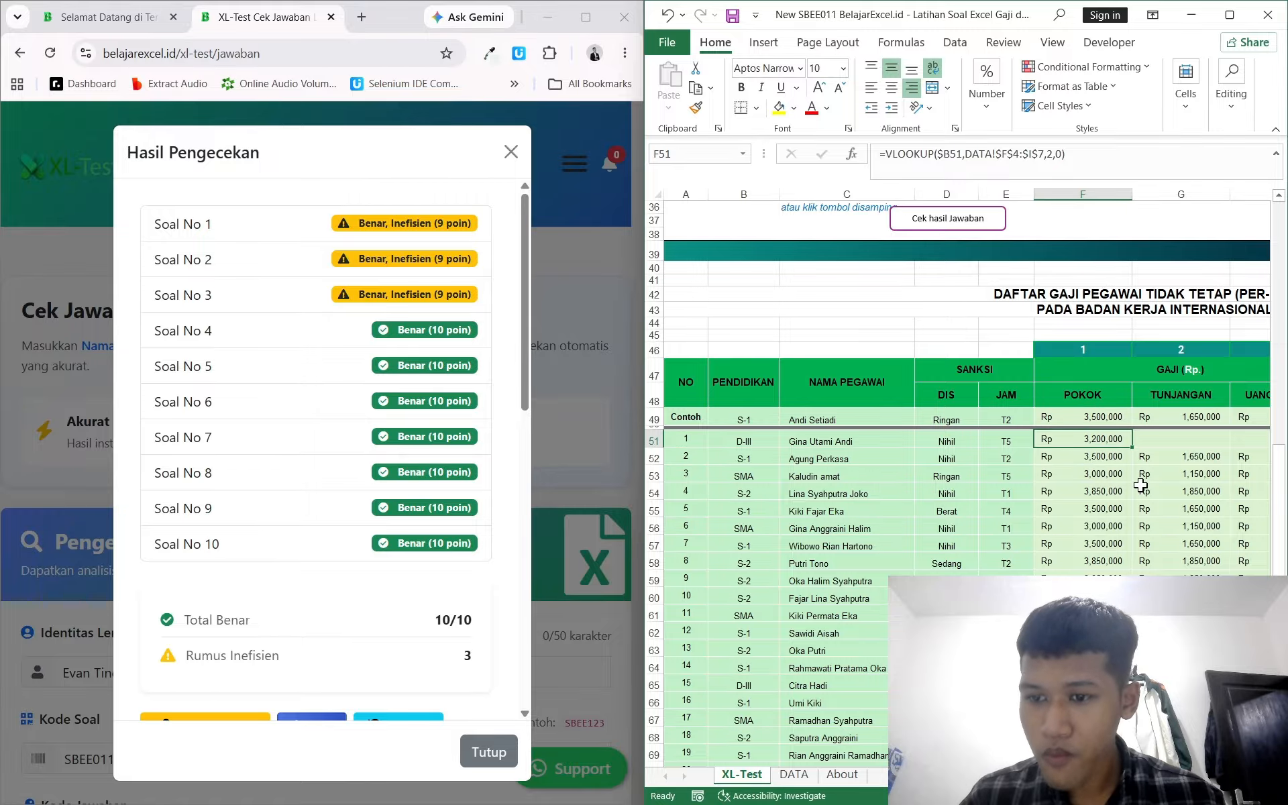
pyautogui.scroll(-3, 1140, 484)
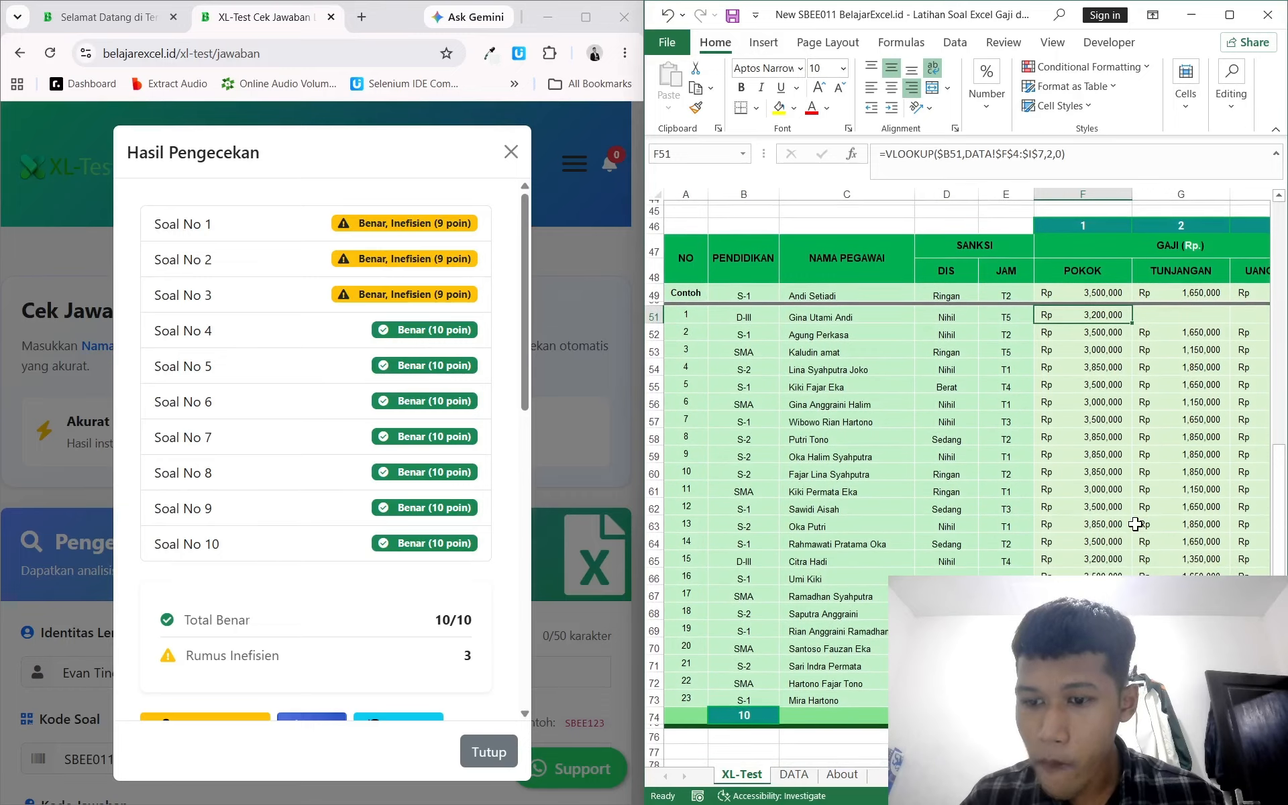
pyautogui.scroll(-1, 956, 483)
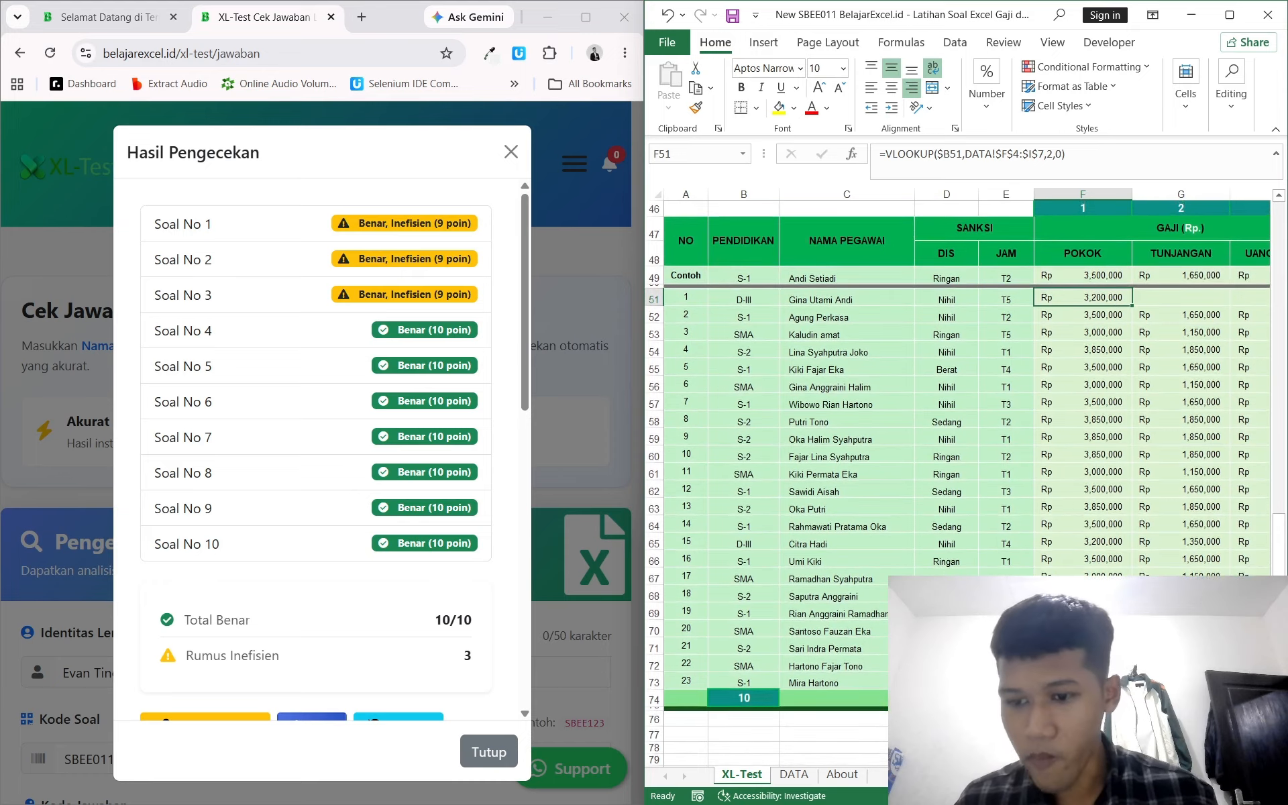
pyautogui.hotkey('ctrl', 'Down')
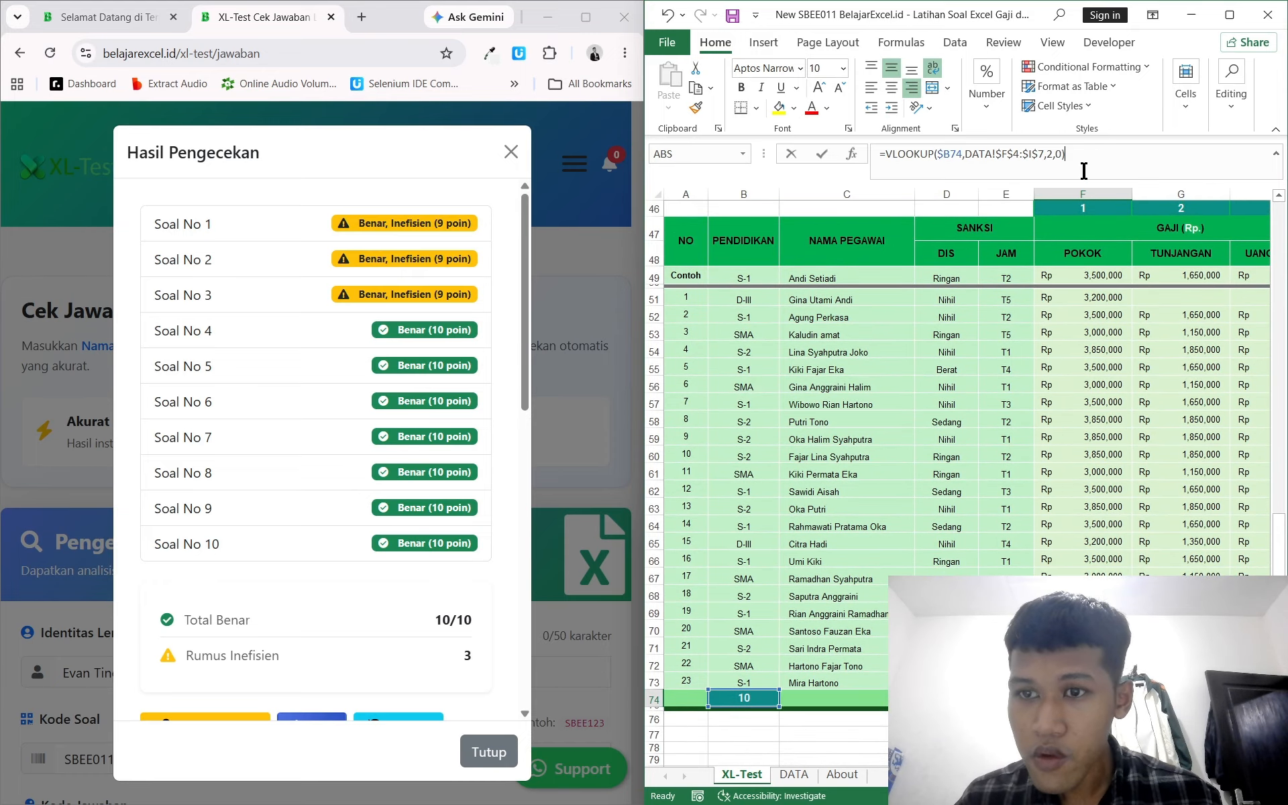
pyautogui.click(1081, 170)
pyautogui.hotkey('ctrl', 'a')
pyautogui.write('=SUM')
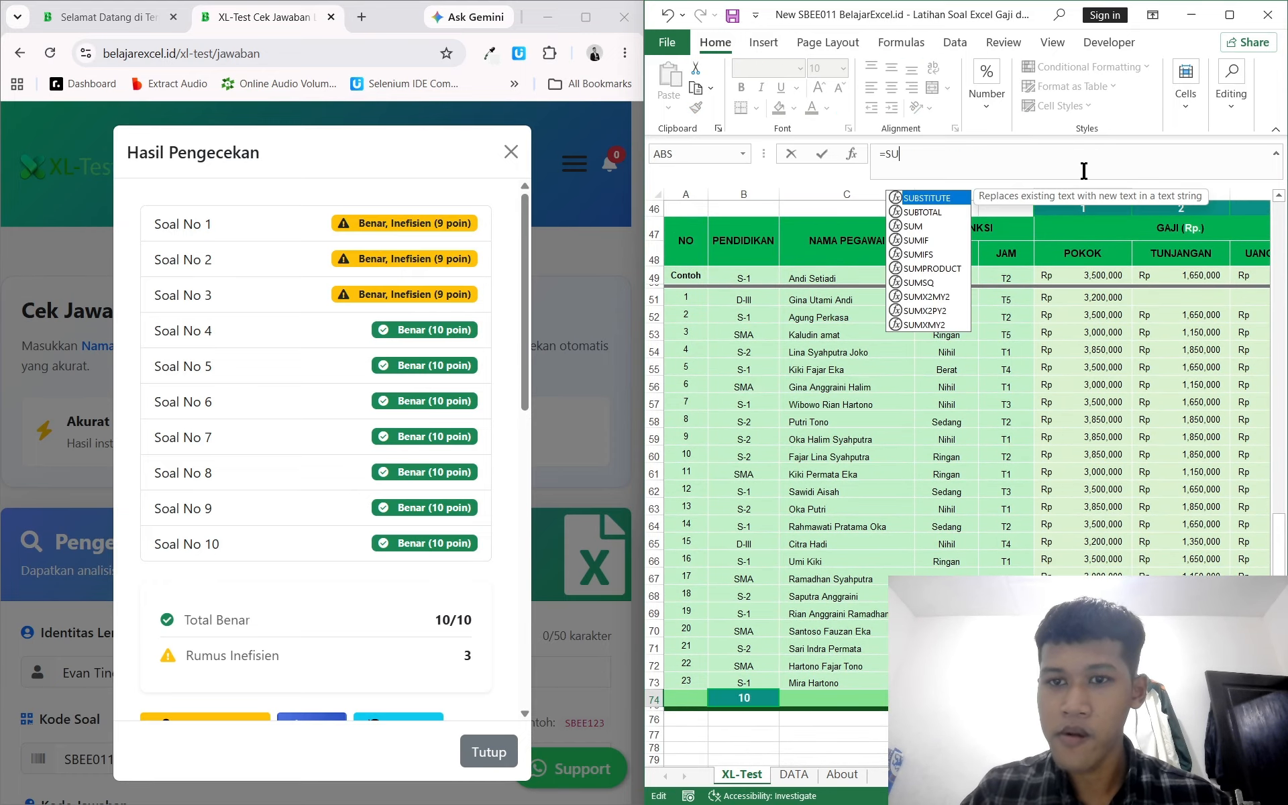
pyautogui.press('BackSpace')
pyautogui.press('BackSpace')
pyautogui.press('BackSpace')
pyautogui.press('BackSpace')
pyautogui.press('BackSpace')
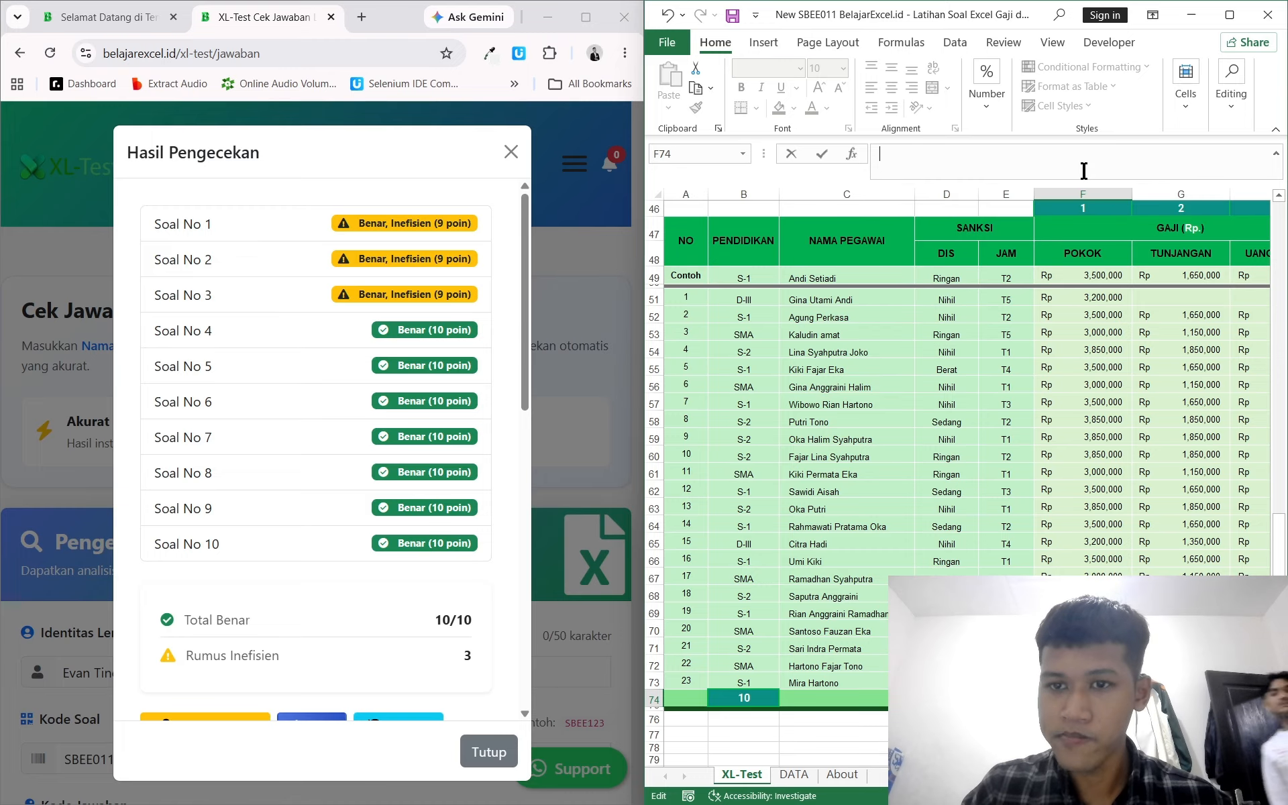
pyautogui.press('Return')
pyautogui.press('Up')
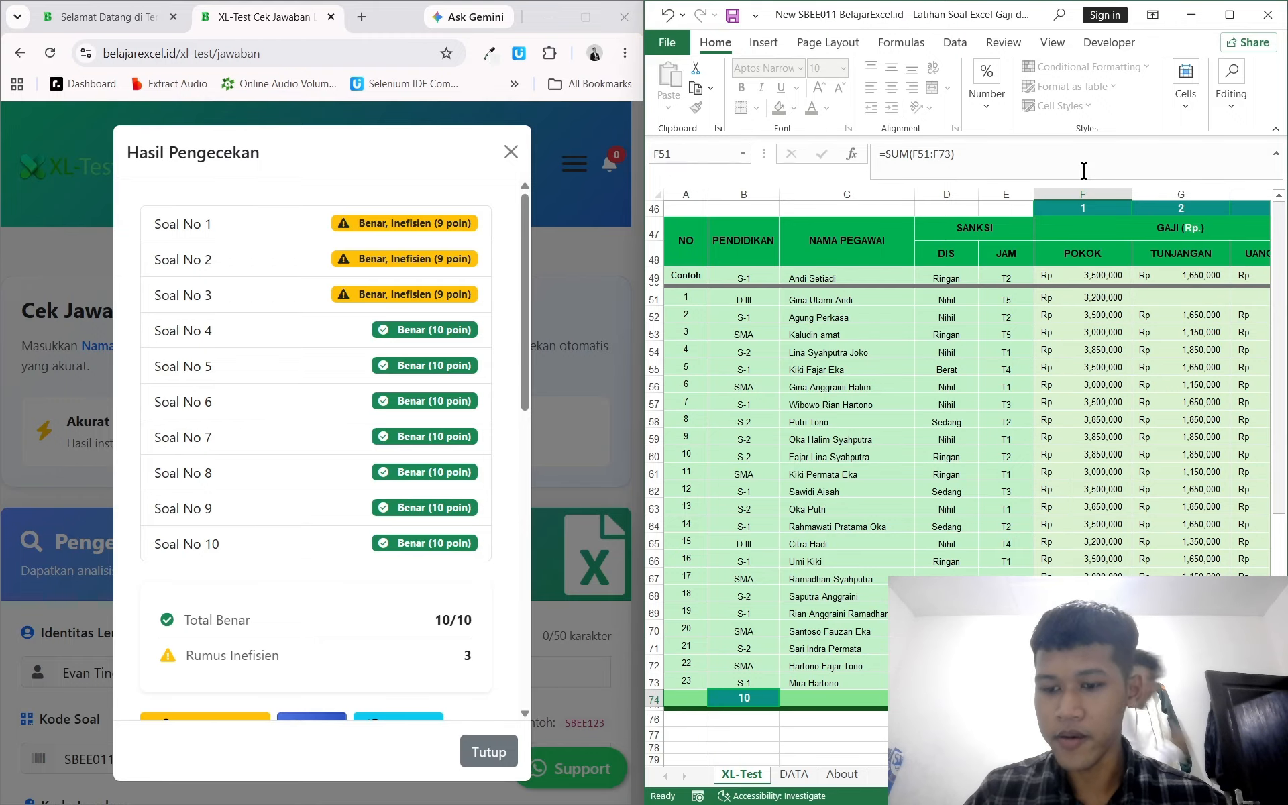
pyautogui.press('Down')
# Step: Copy the Pokok formula into the first Tunjangan cell and edit it to =VLOOKUP($B51,DATA!$F$4:$I$7,3,0)
pyautogui.hscroll(6, 1034, 472)
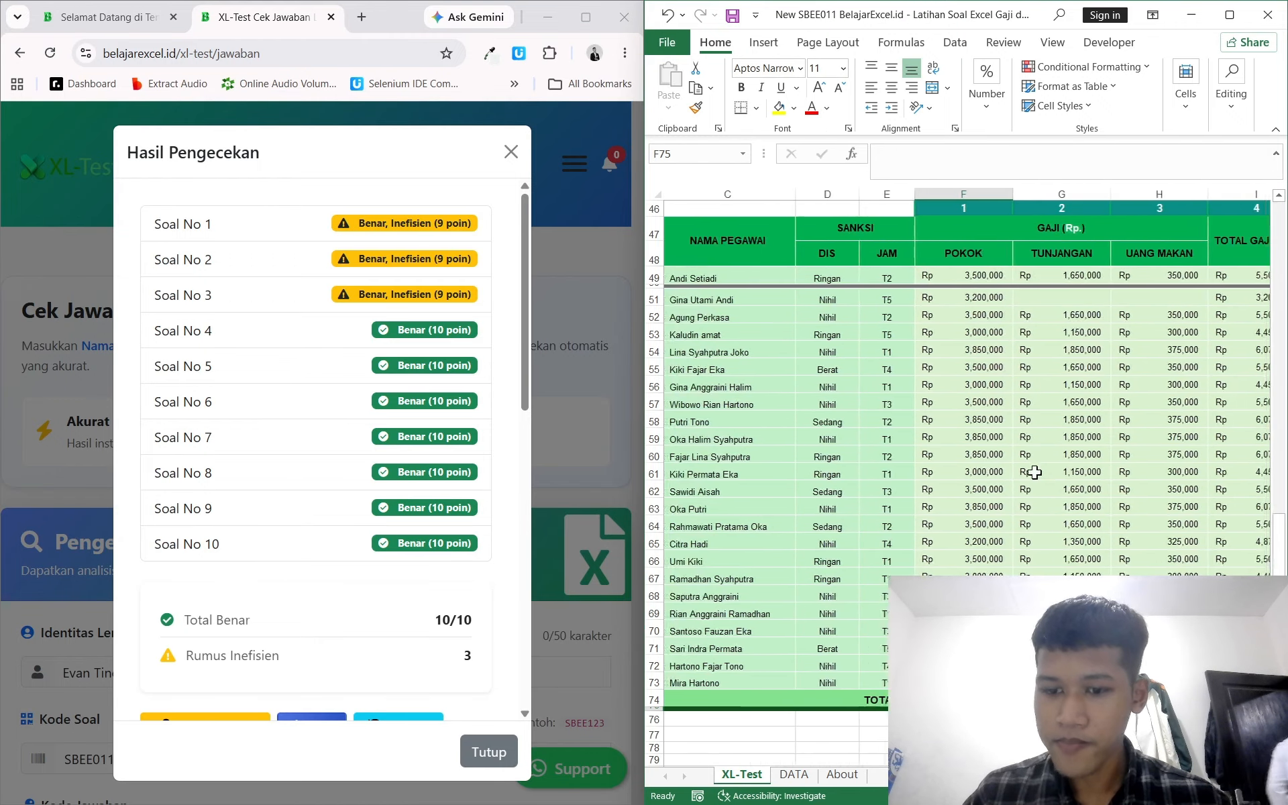
pyautogui.hscroll(-6, 1034, 472)
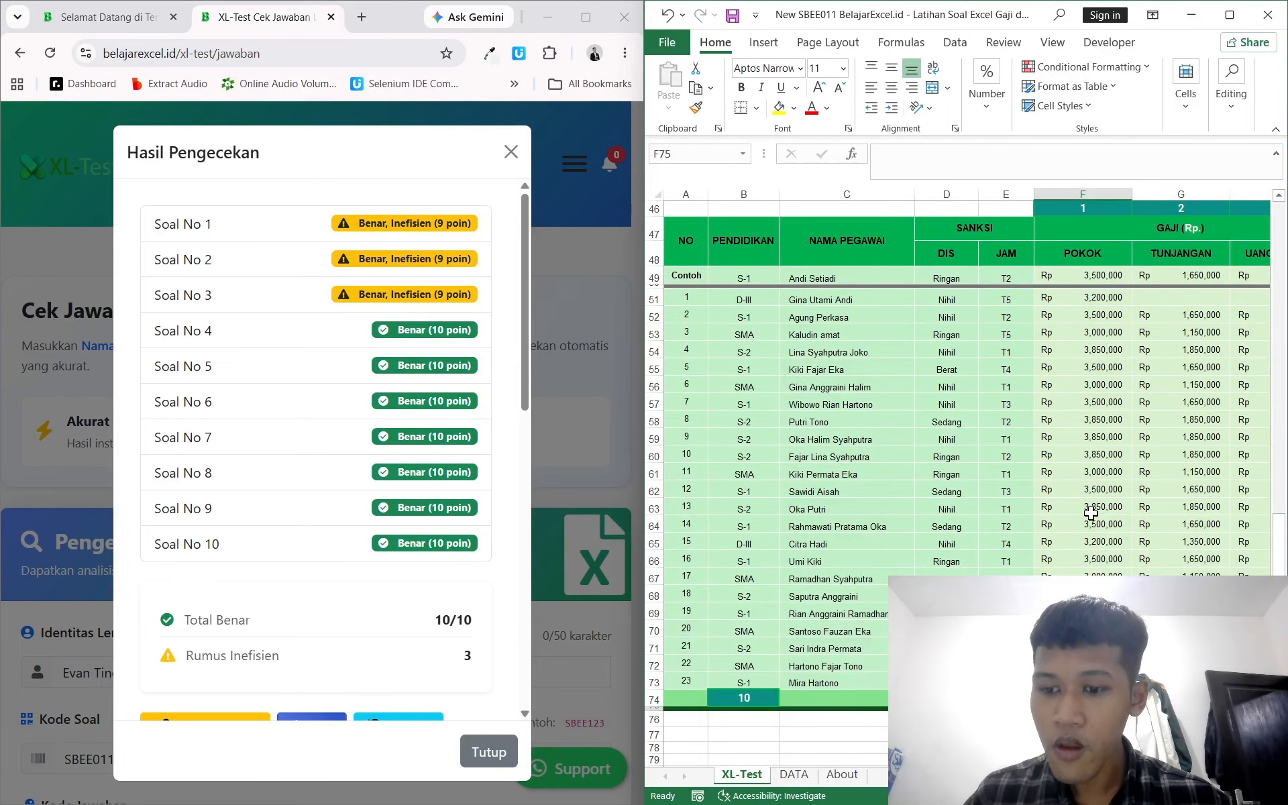
pyautogui.hscroll(2, 1090, 513)
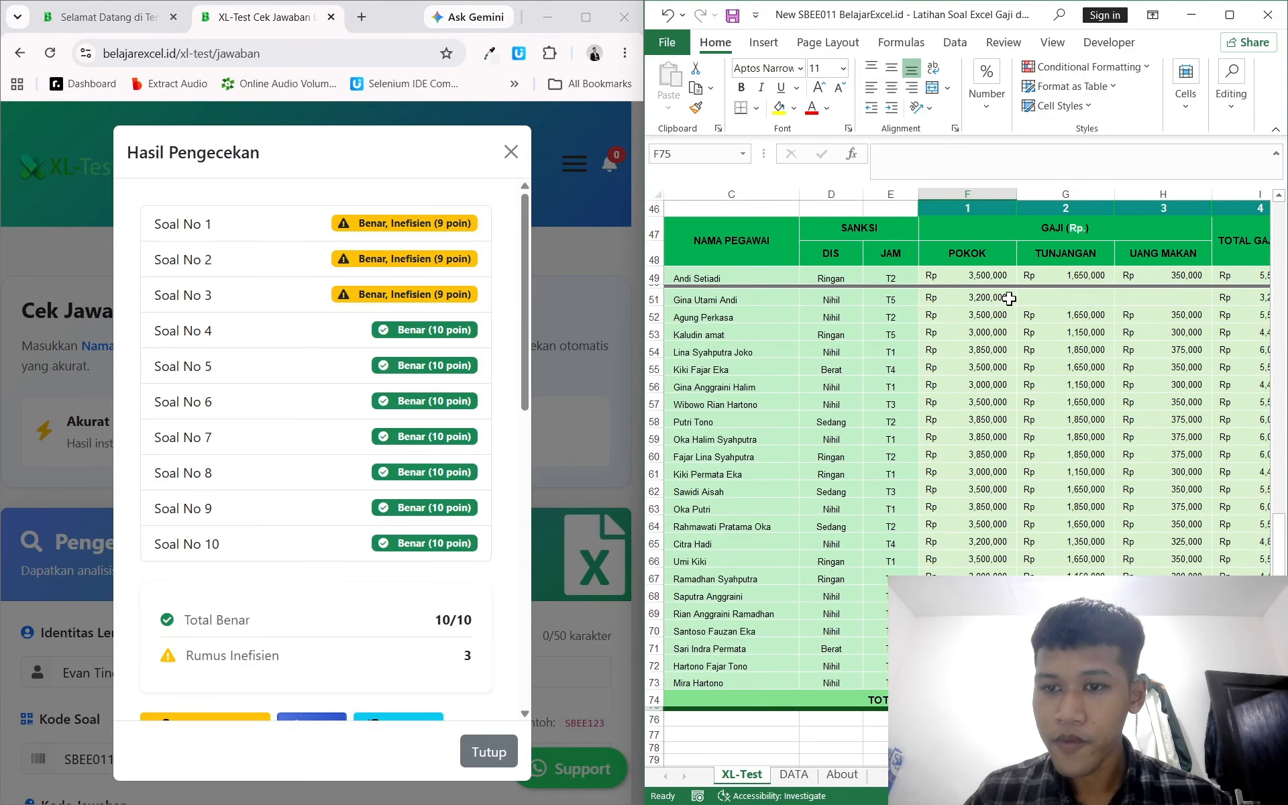
pyautogui.click(987, 297)
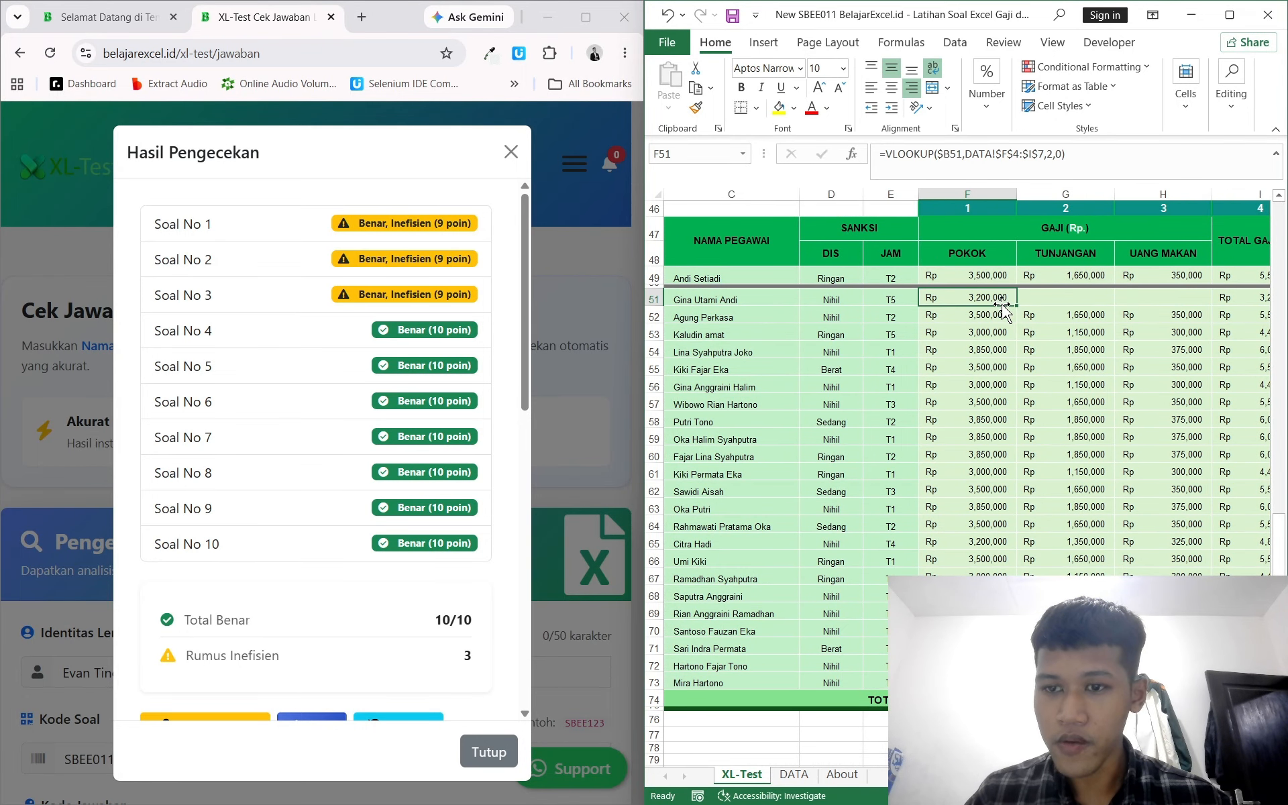
pyautogui.hotkey('ctrl', 'c')
pyautogui.click(1069, 298)
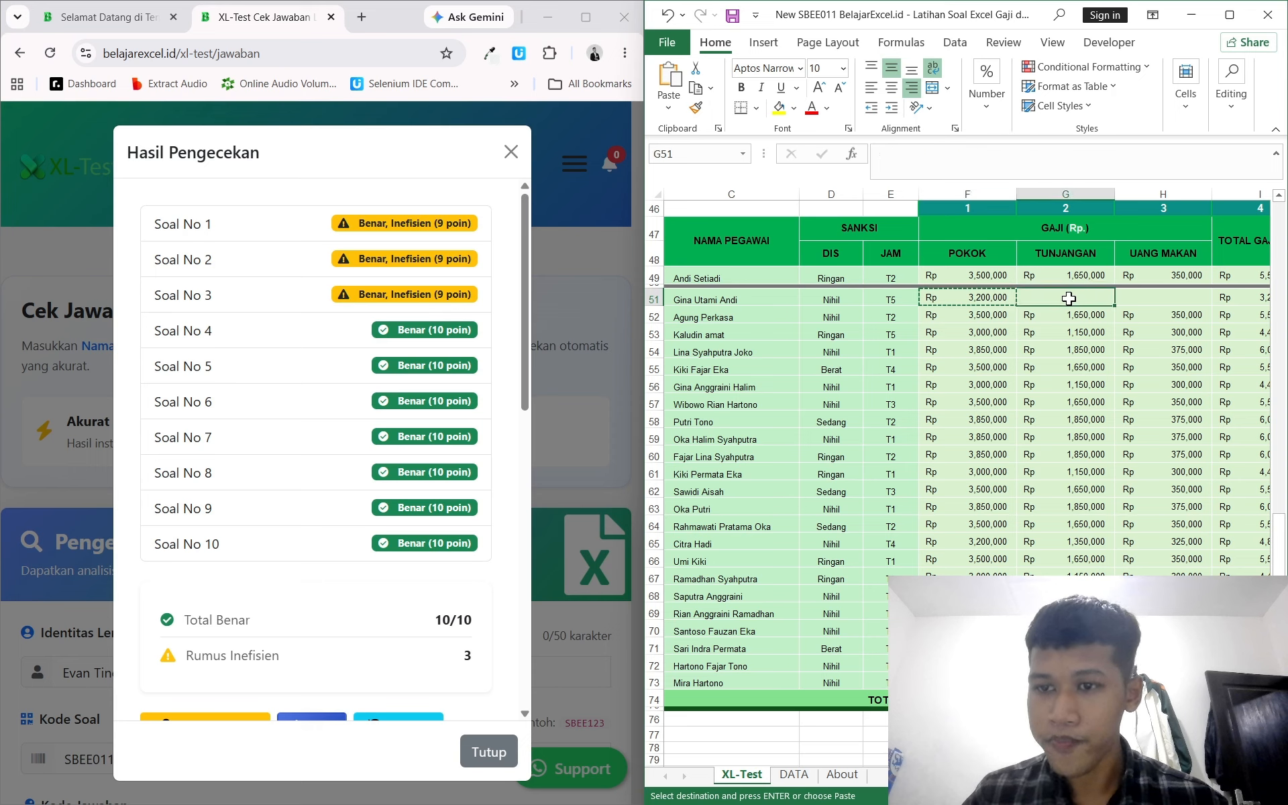
pyautogui.hotkey('ctrl', 'v')
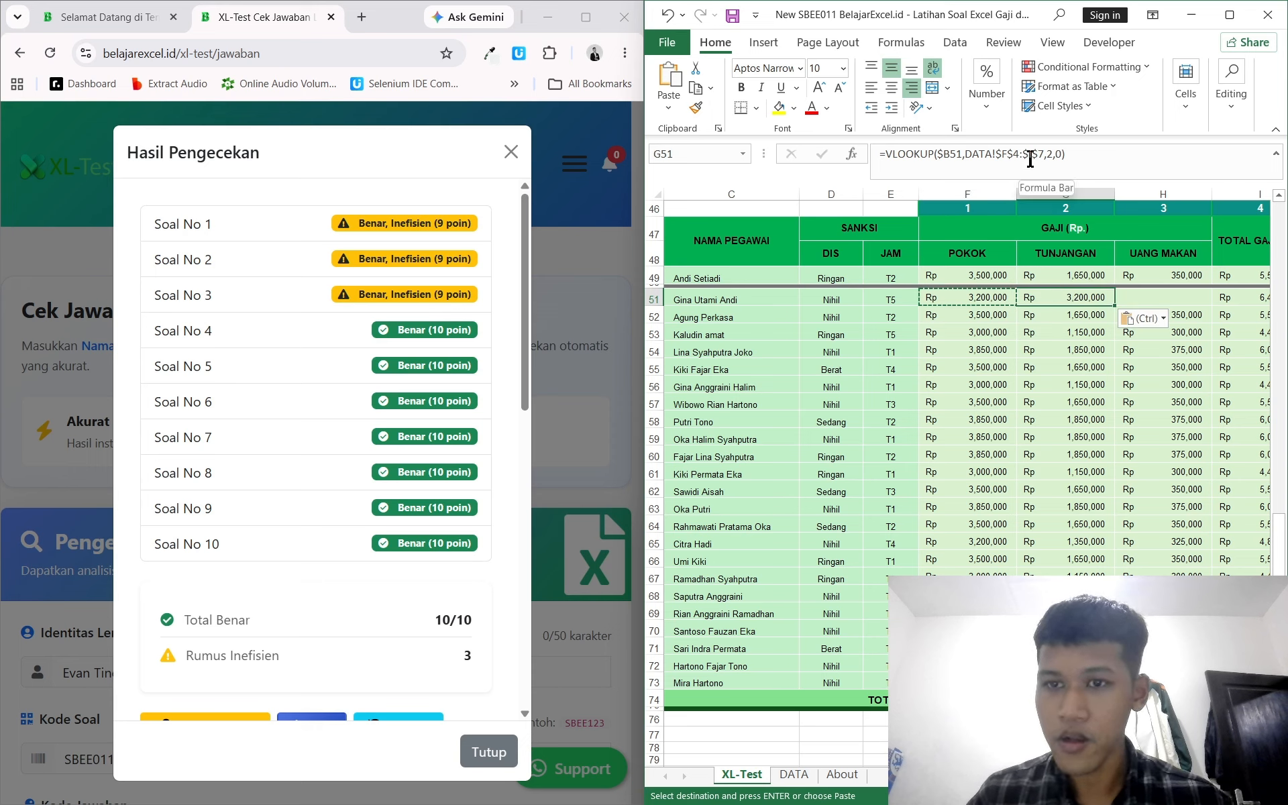
pyautogui.click(1029, 155)
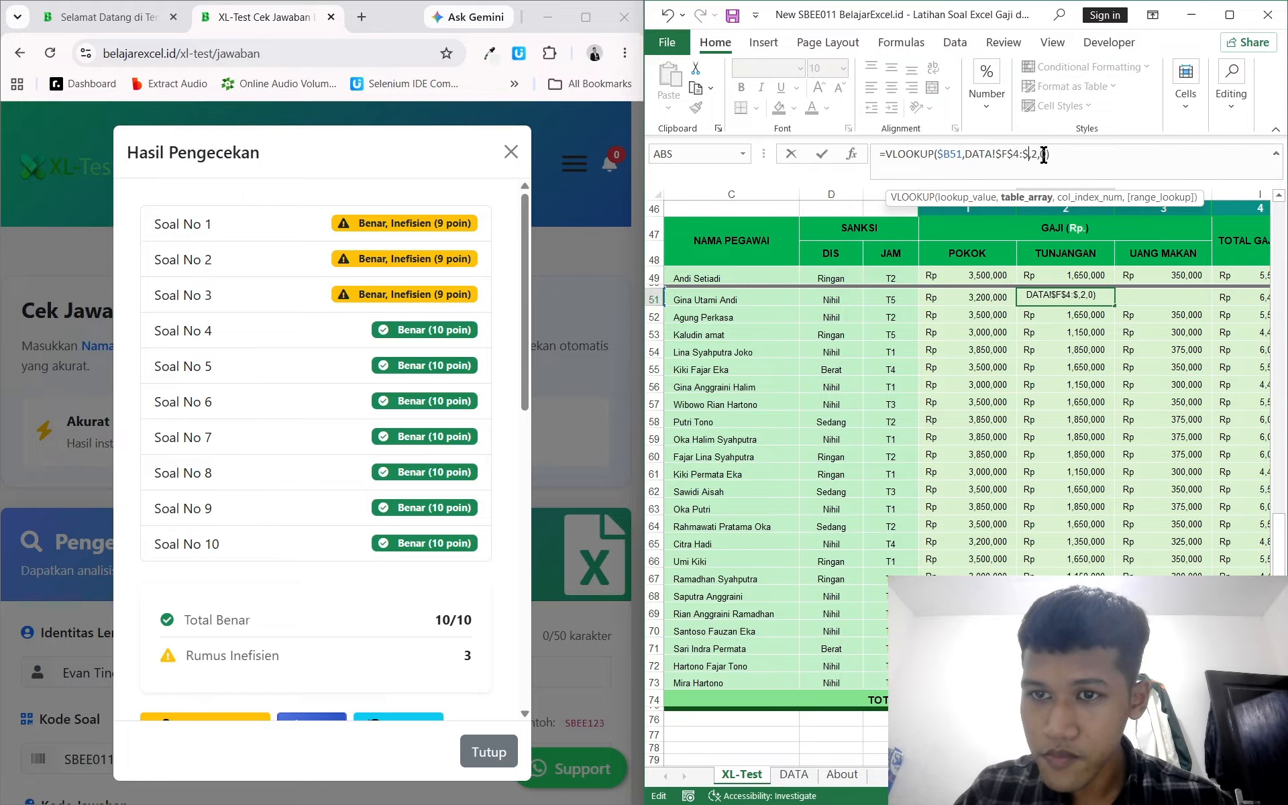
pyautogui.press('BackSpace')
pyautogui.press('BackSpace')
pyautogui.press('BackSpace')
pyautogui.press('BackSpace')
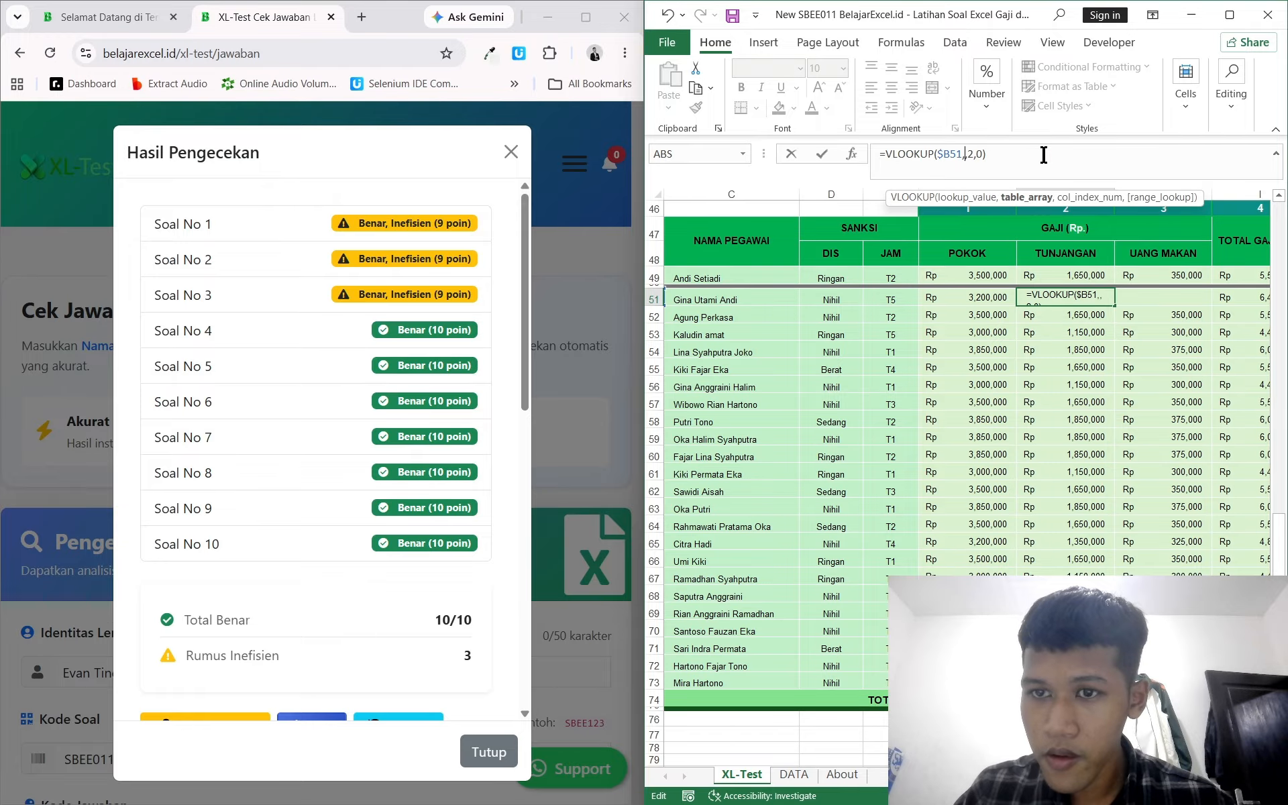
pyautogui.click(805, 778)
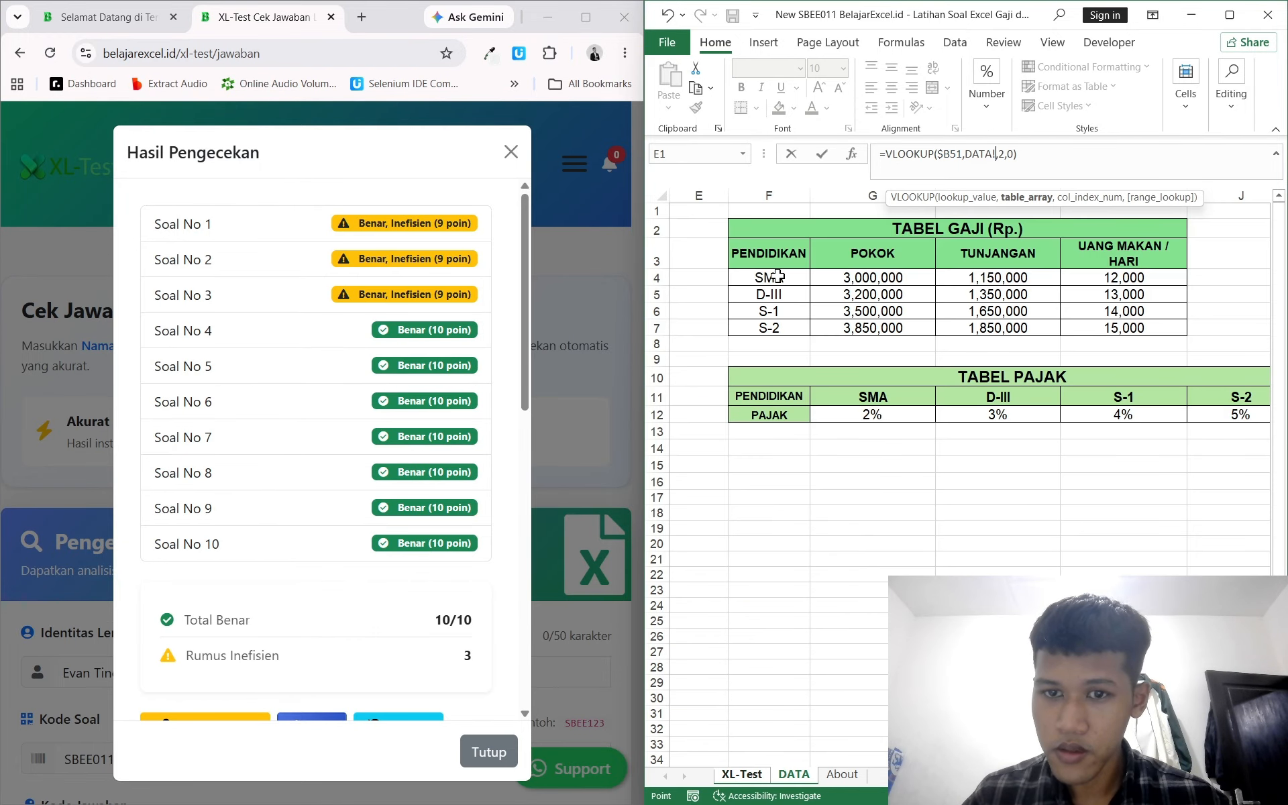
pyautogui.moveTo(777, 276); pyautogui.dragTo(1077, 326)
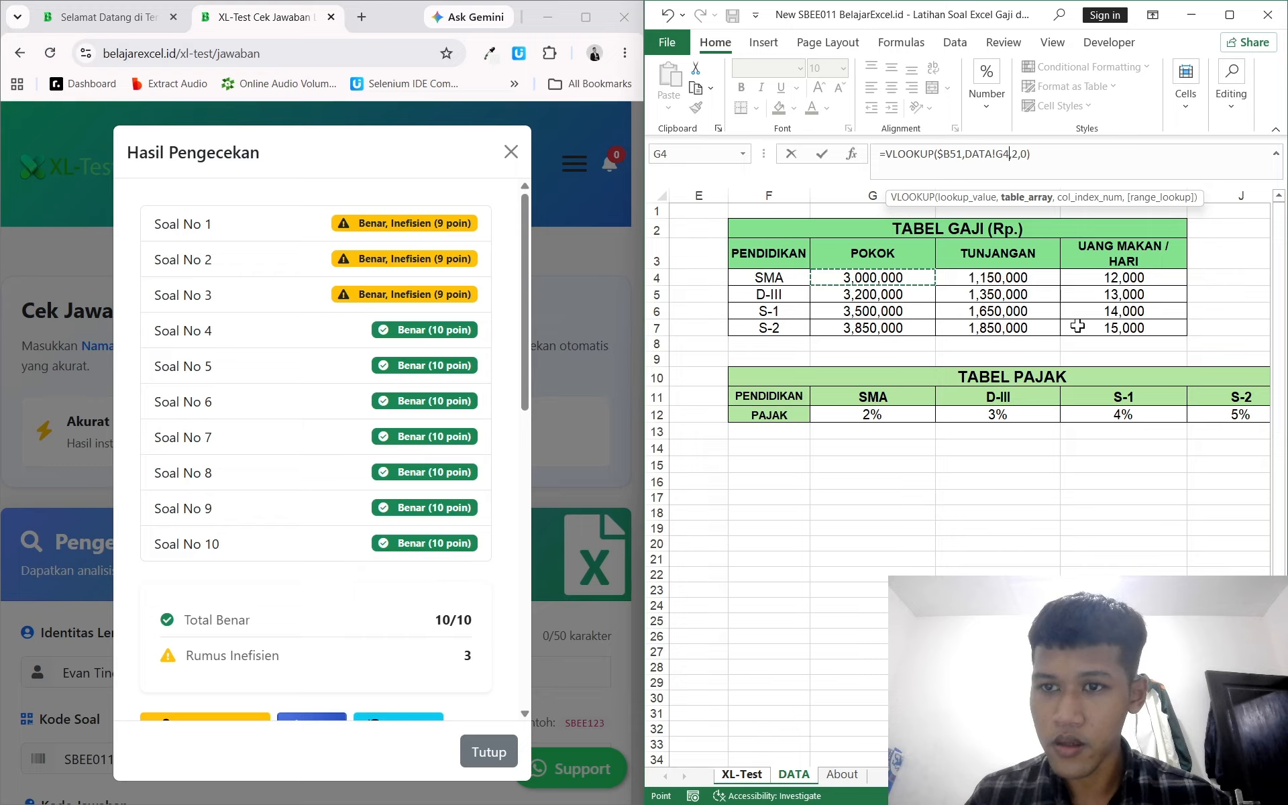
pyautogui.moveTo(796, 280); pyautogui.dragTo(1108, 330)
pyautogui.press('F4')
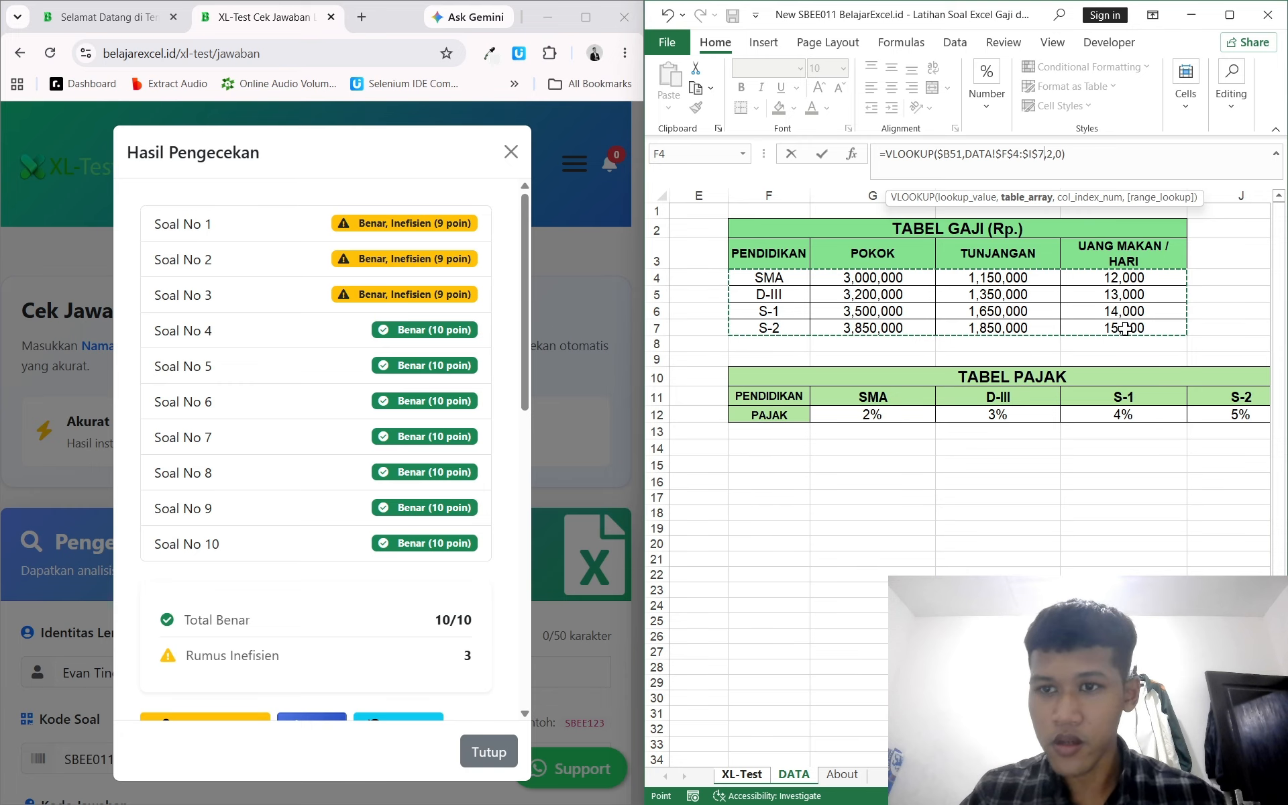
pyautogui.click(1052, 153)
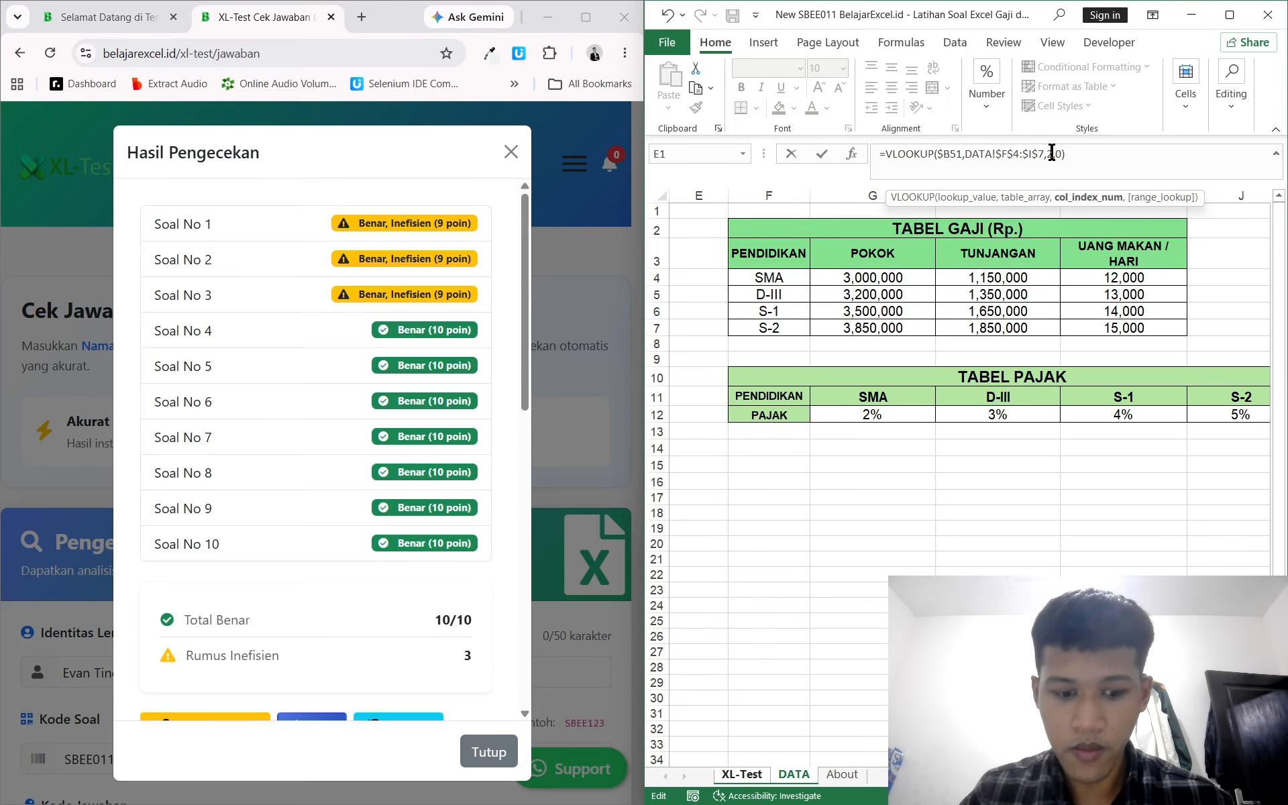
pyautogui.press('Return')
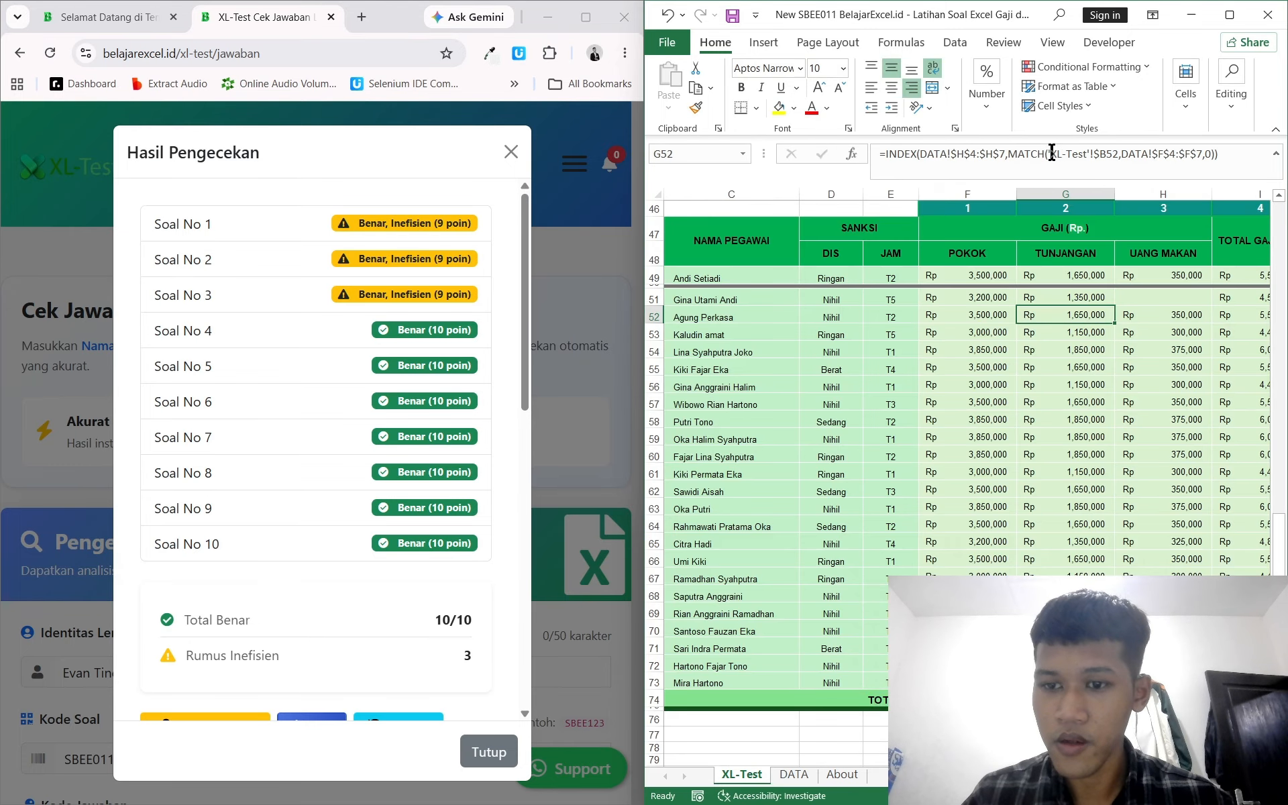
# Step: Fill the Tunjangan formula down through the remaining employees
pyautogui.click(1090, 299)
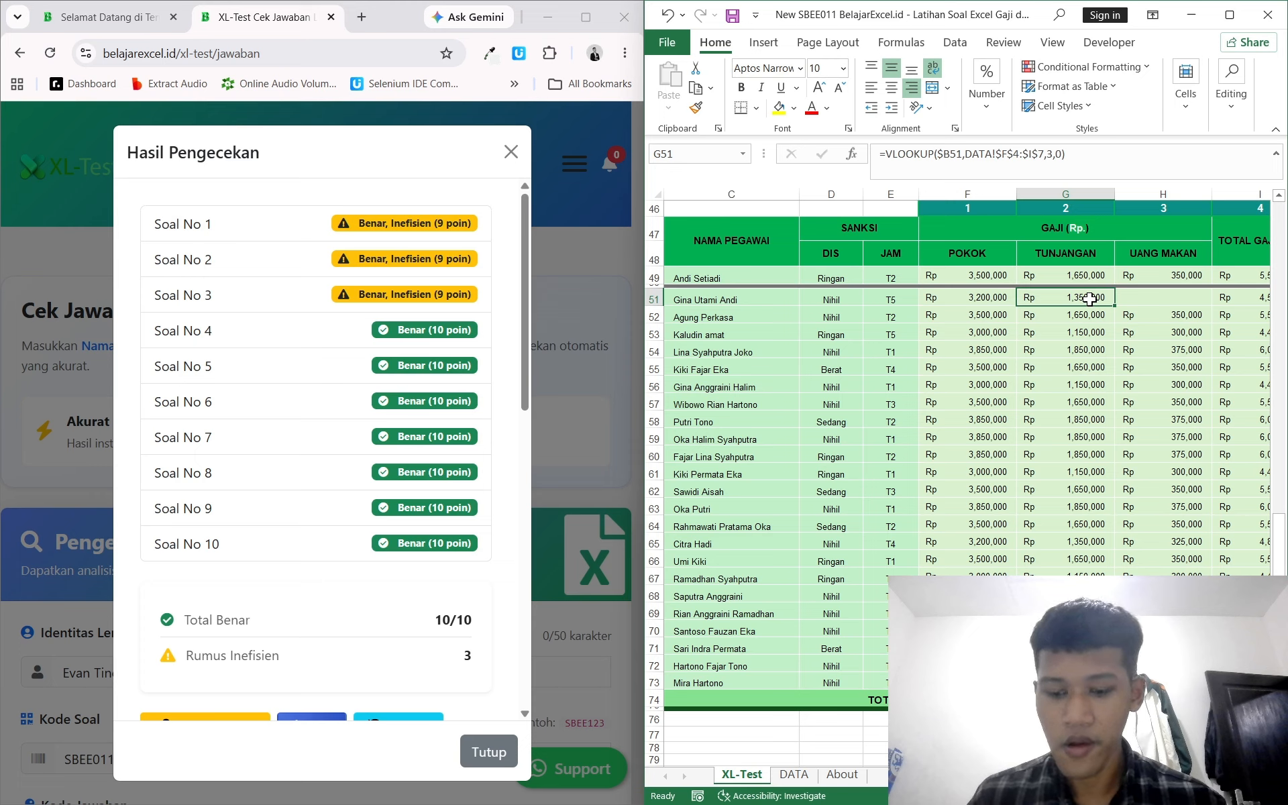
pyautogui.hotkey('ctrl', 'shift', 'Down')
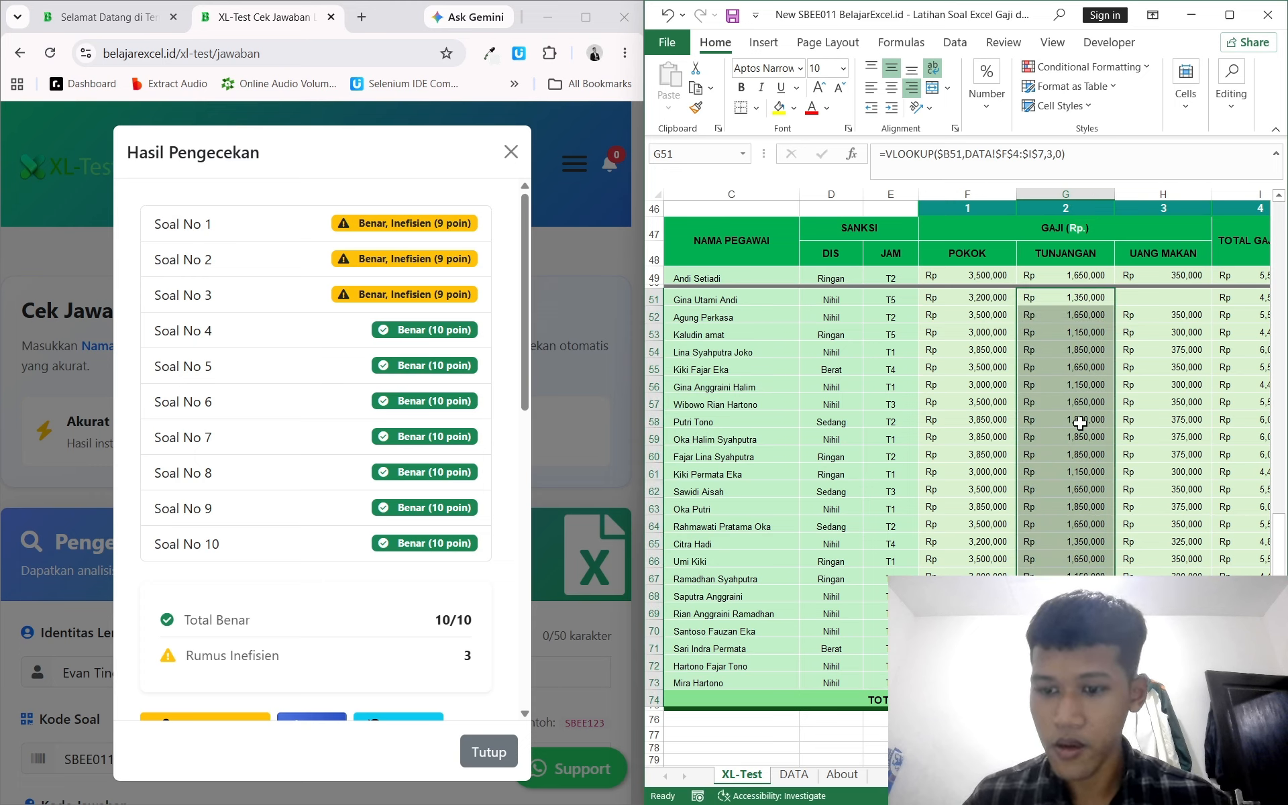
pyautogui.click(1066, 718)
# Step: Copy the Tunjangan formula into the first Uang Makan cell and change it to =VLOOKUP($B51,DATA!$F$4:$I$7,4,0)*25
pyautogui.click(1163, 700)
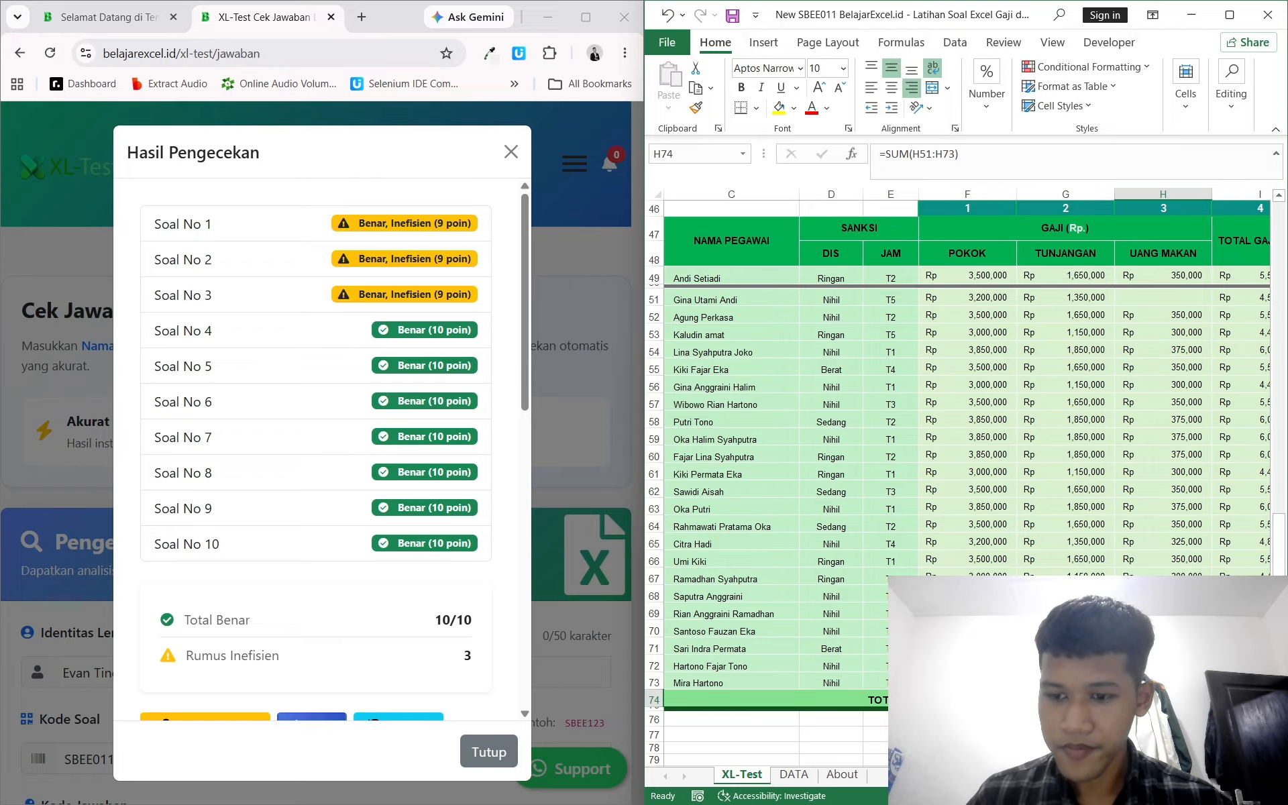
pyautogui.hscroll(1, 966, 469)
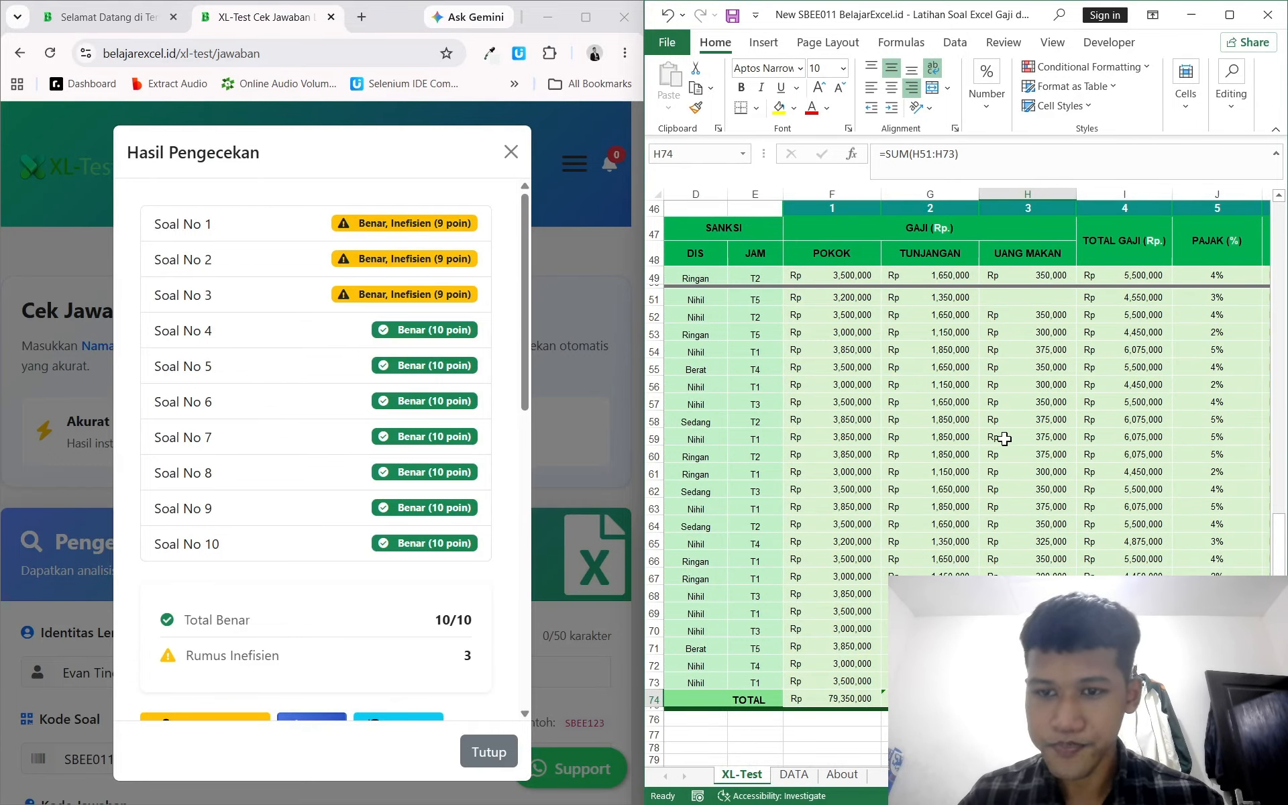
pyautogui.click(961, 295)
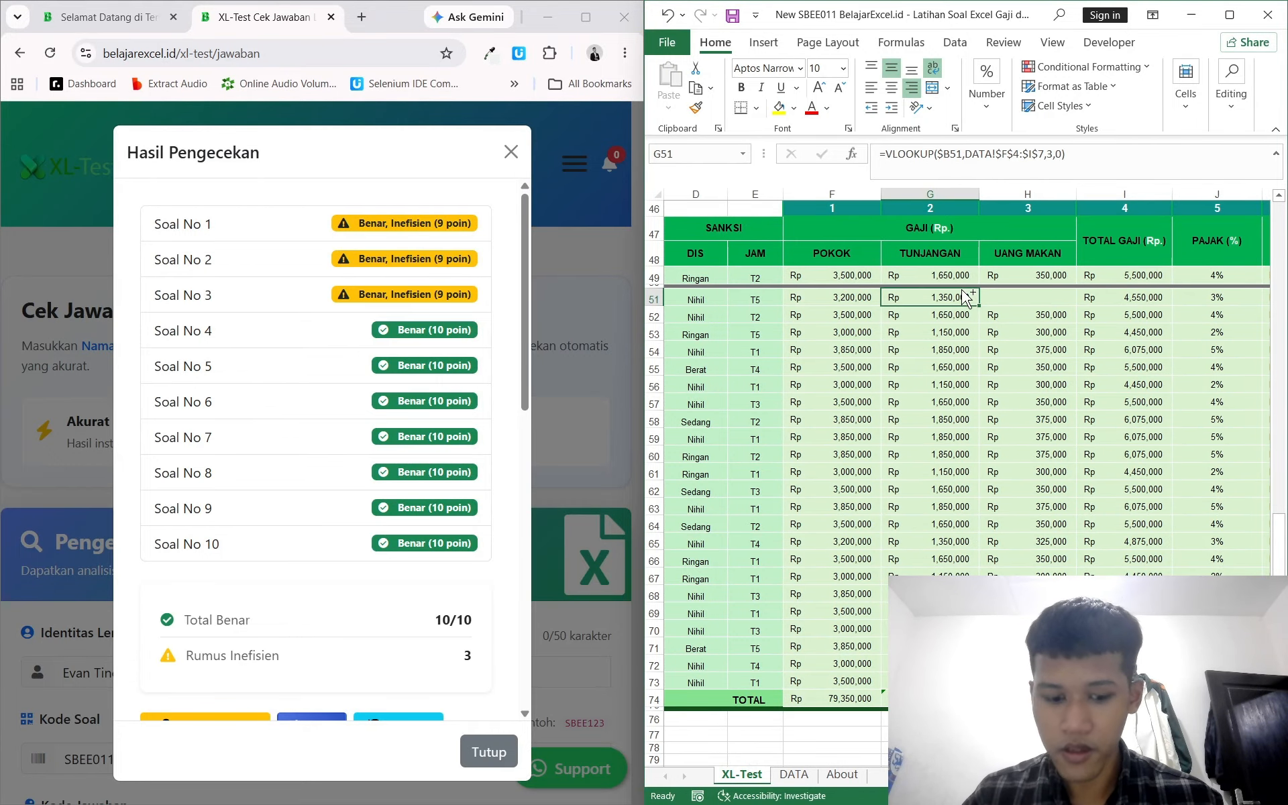
pyautogui.hotkey('ctrl', 'c')
pyautogui.click(1012, 301)
pyautogui.hotkey('ctrl', 'v')
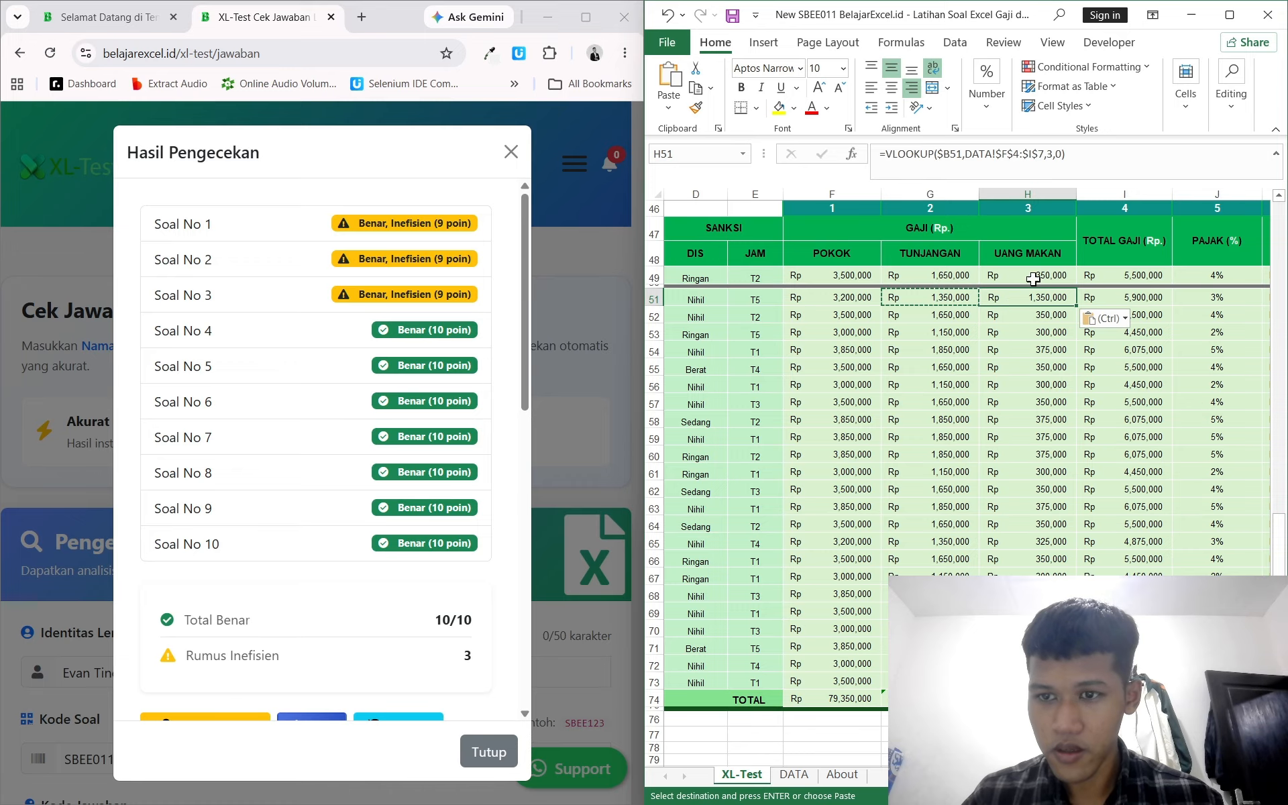
pyautogui.click(1054, 156)
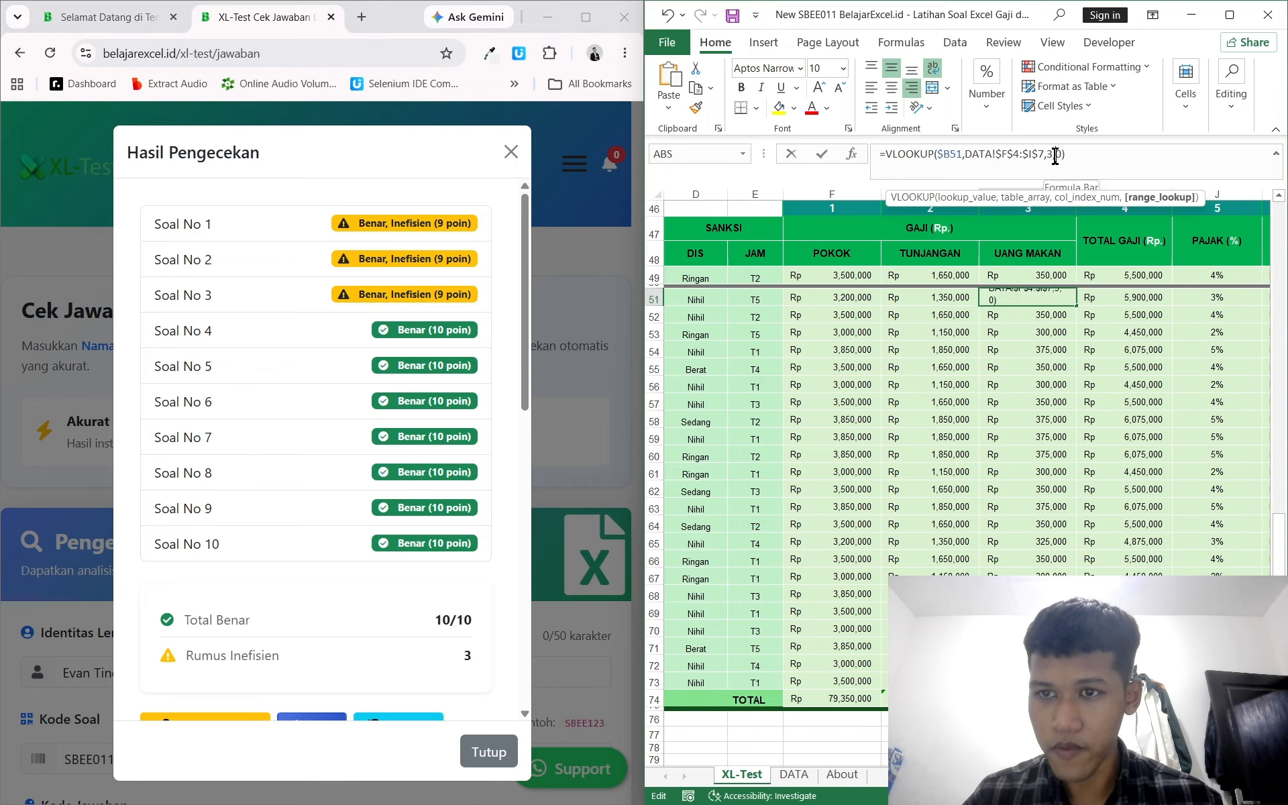
pyautogui.press('Left')
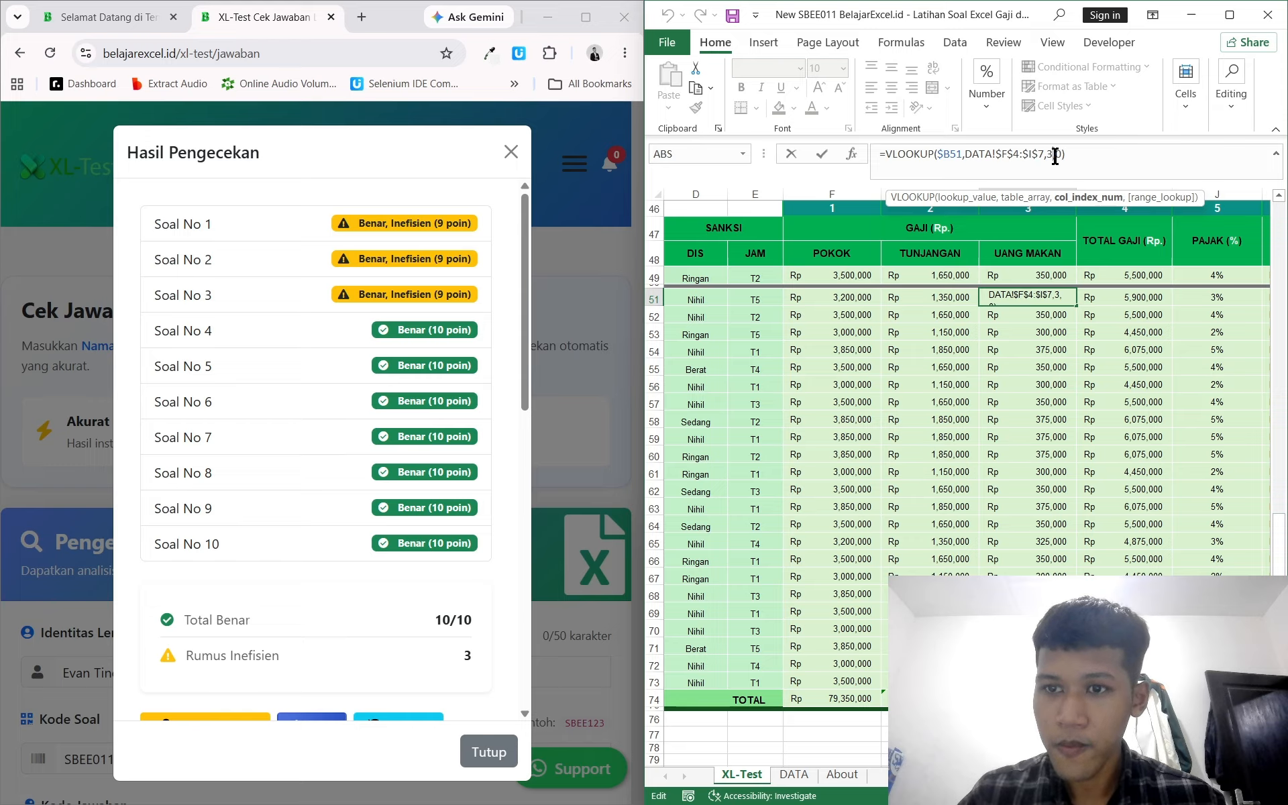
pyautogui.press('BackSpace')
pyautogui.write('4')
pyautogui.press('End')
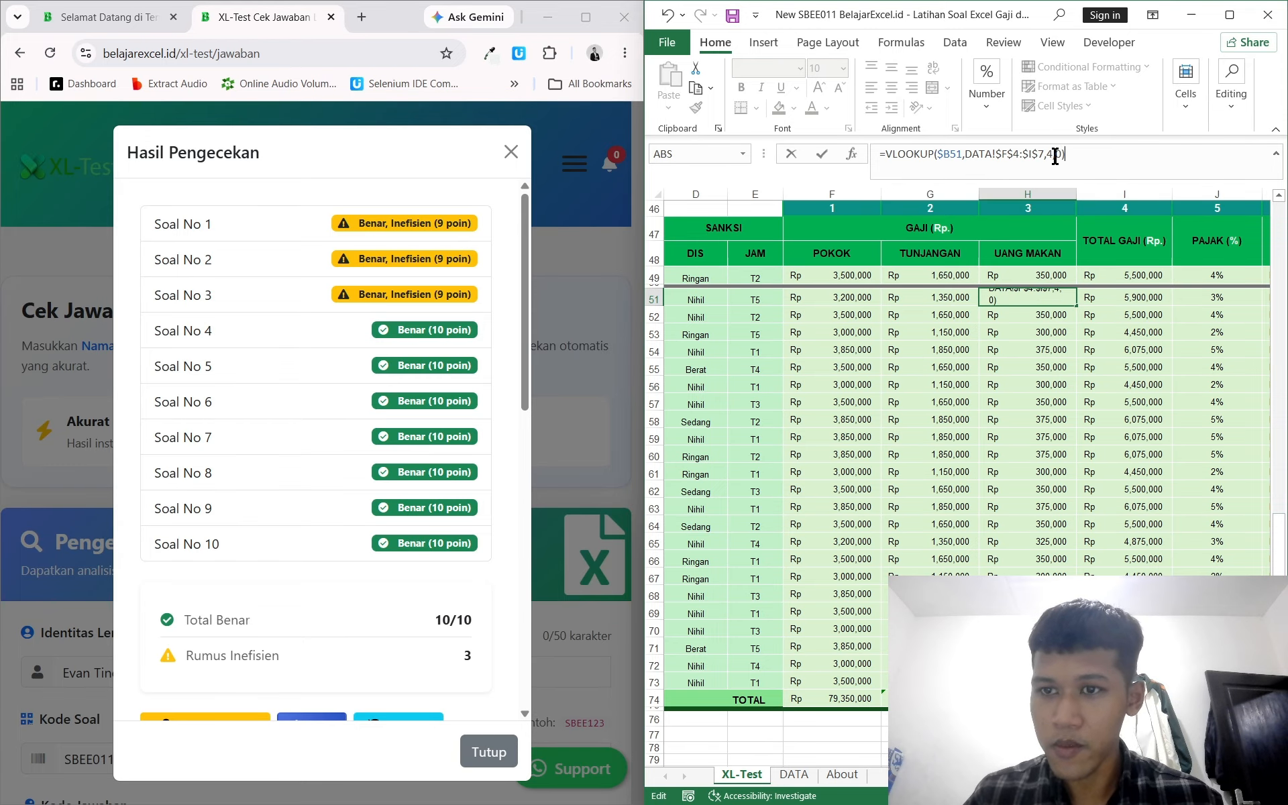
pyautogui.write('*25')
pyautogui.press('Return')
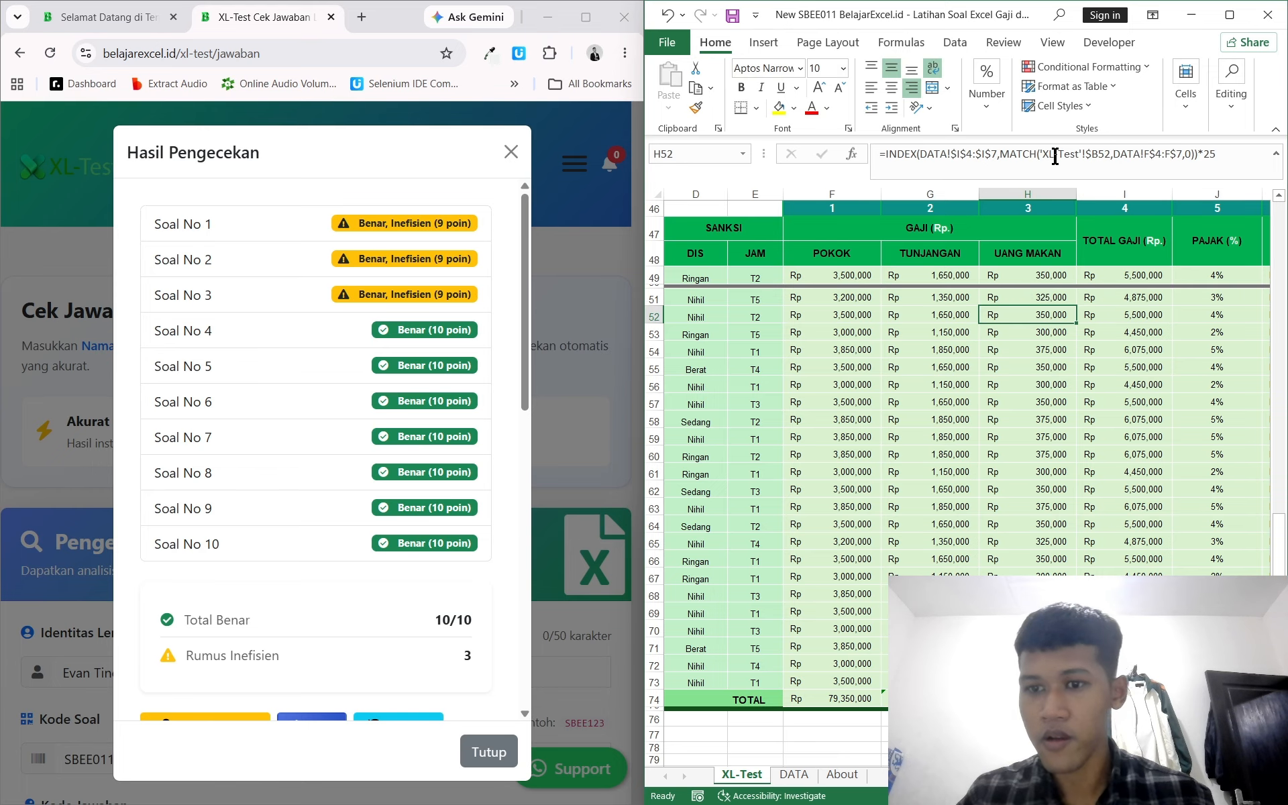
# Step: Inspect the Uang Makan and Tunjangan formulas down the employee rows
pyautogui.press('Up')
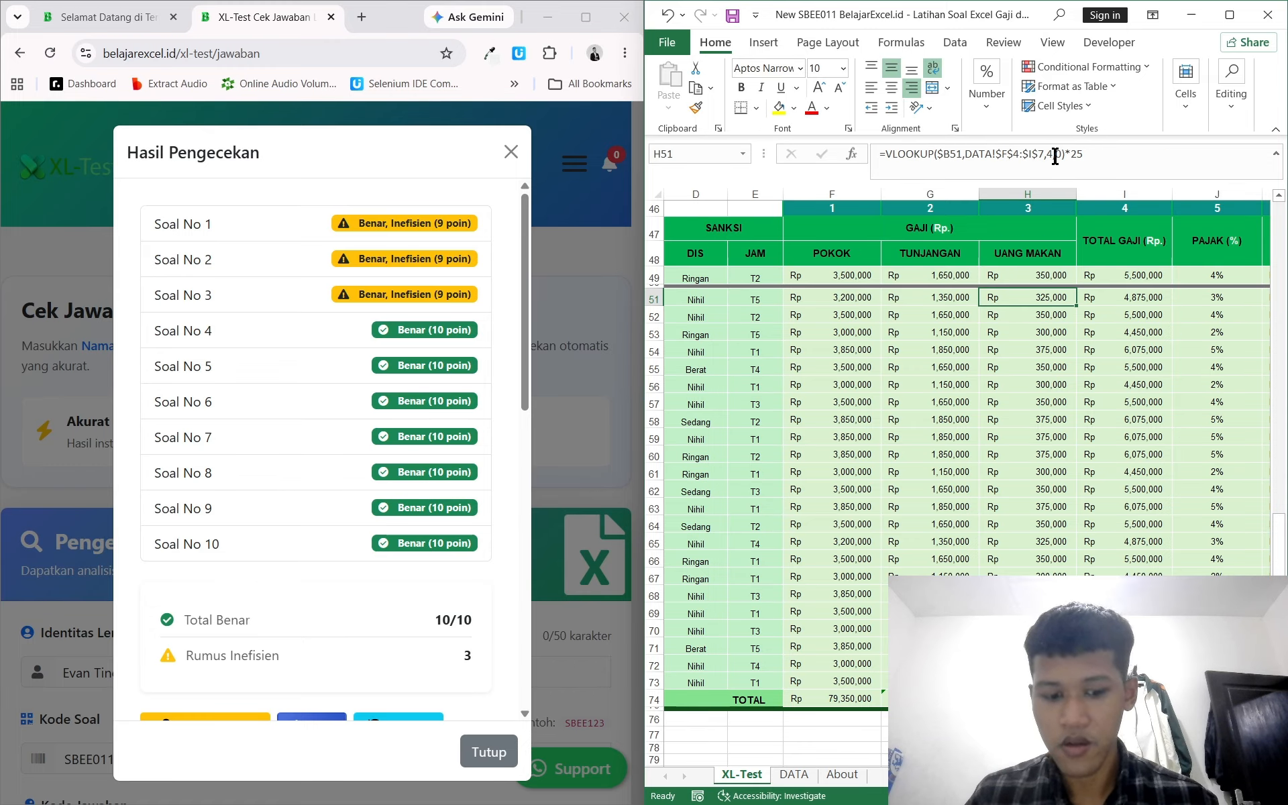
pyautogui.hotkey('ctrl', 'shift', 'Down')
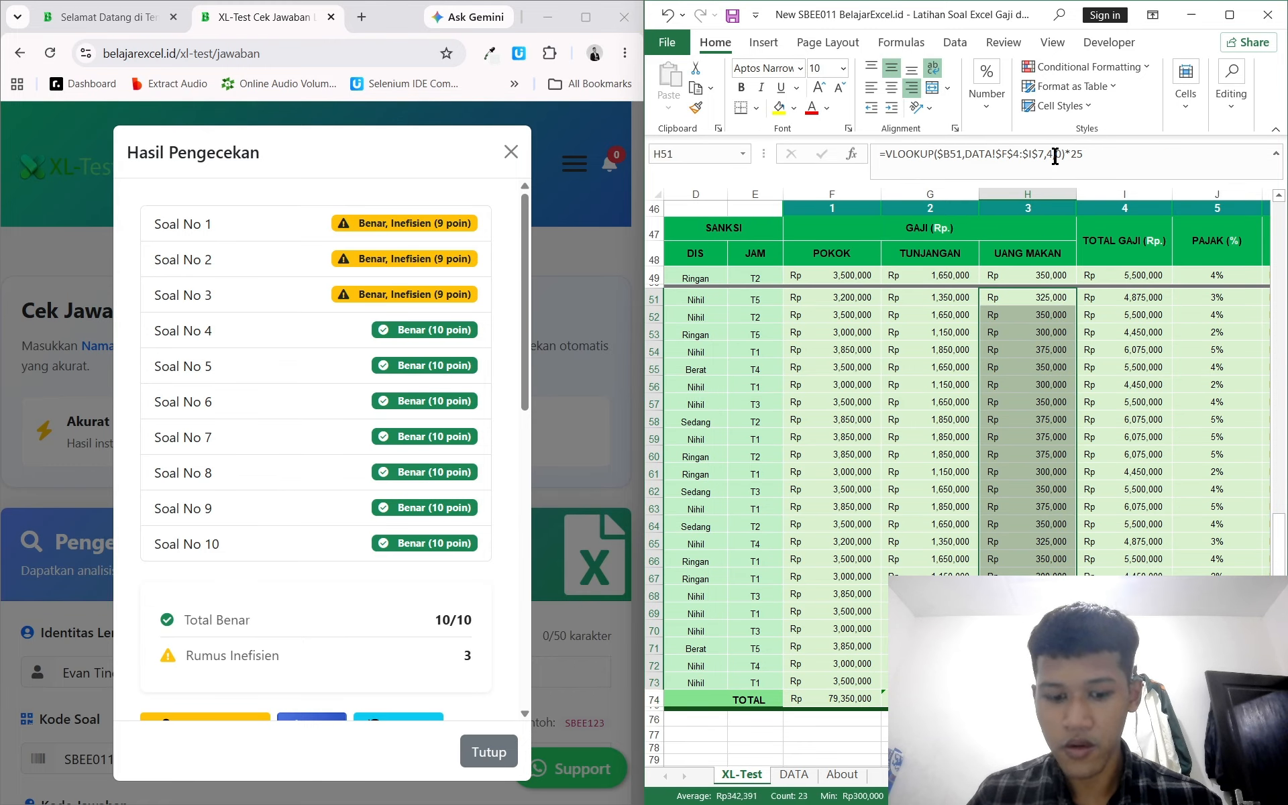
pyautogui.press('Left')
pyautogui.press('Down')
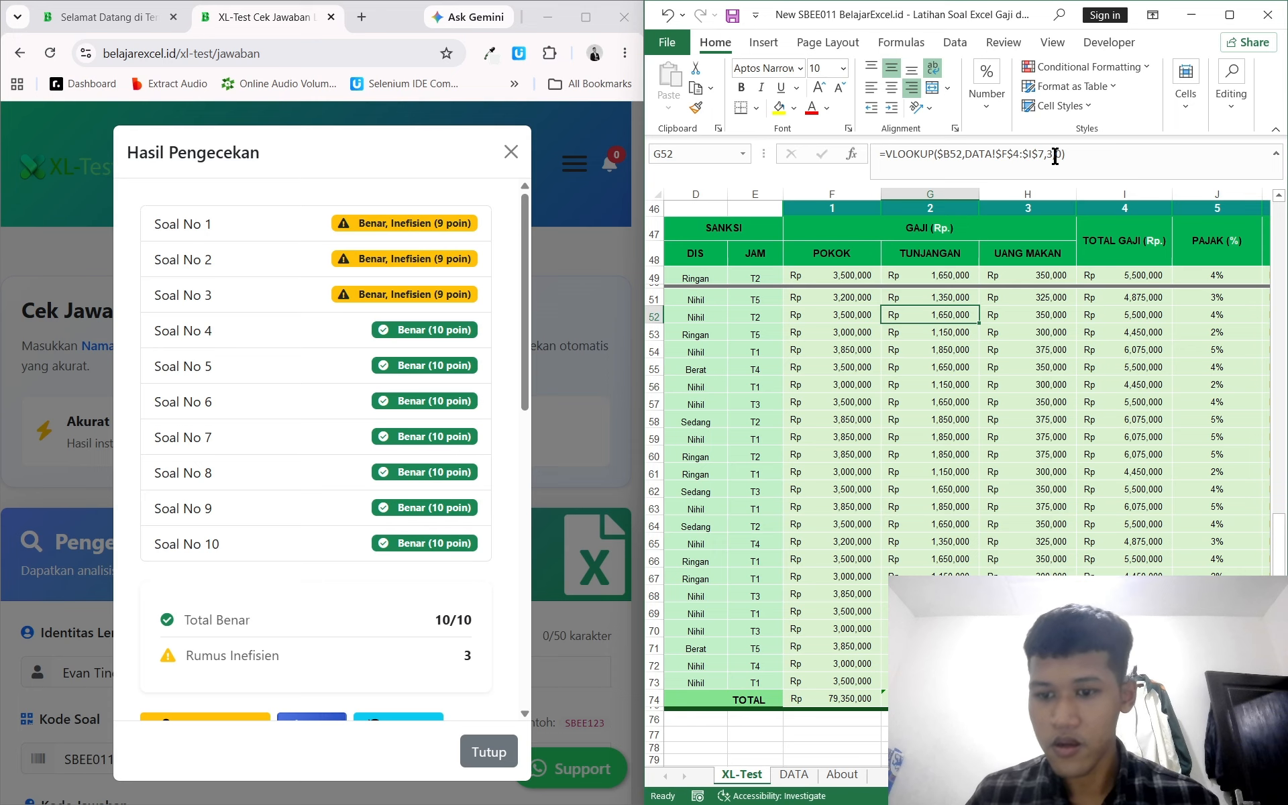
pyautogui.hotkey('ctrl', 'Right')
pyautogui.hotkey('ctrl', 'Left')
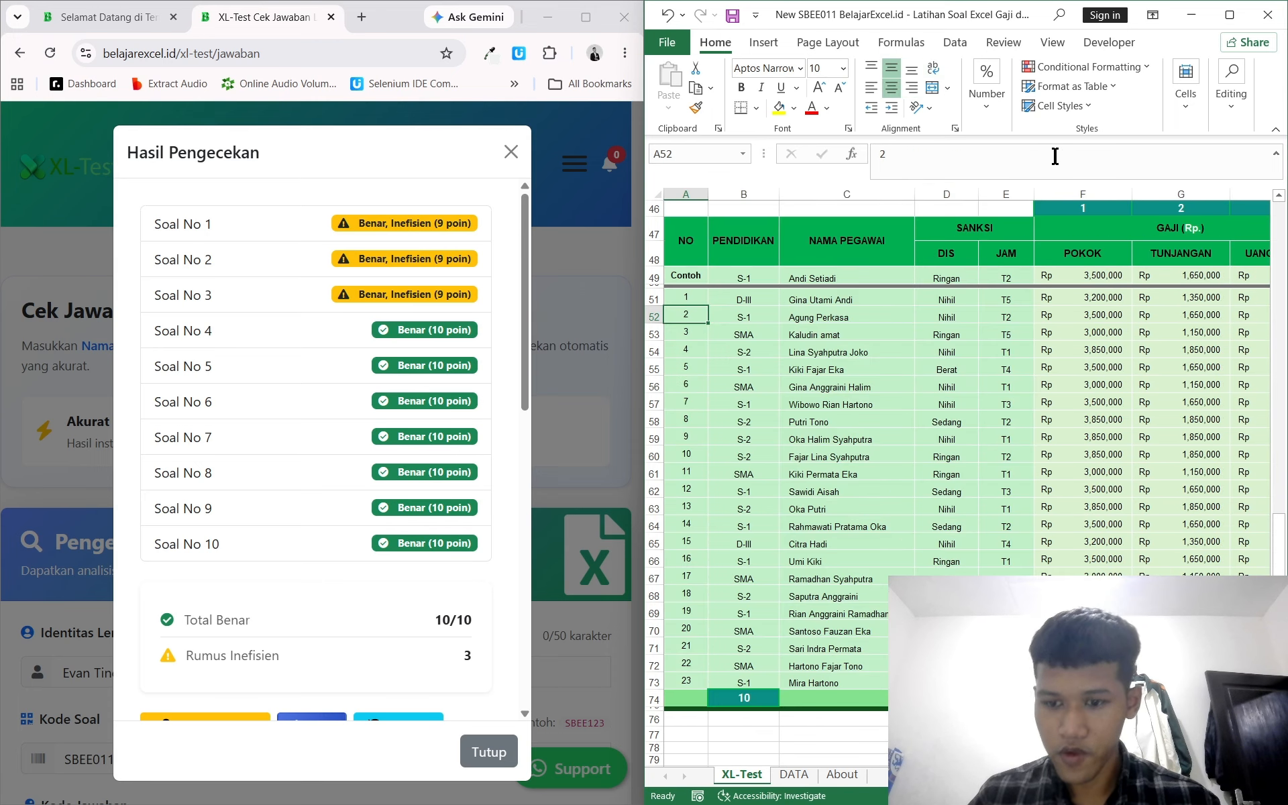
pyautogui.hscroll(3, 939, 469)
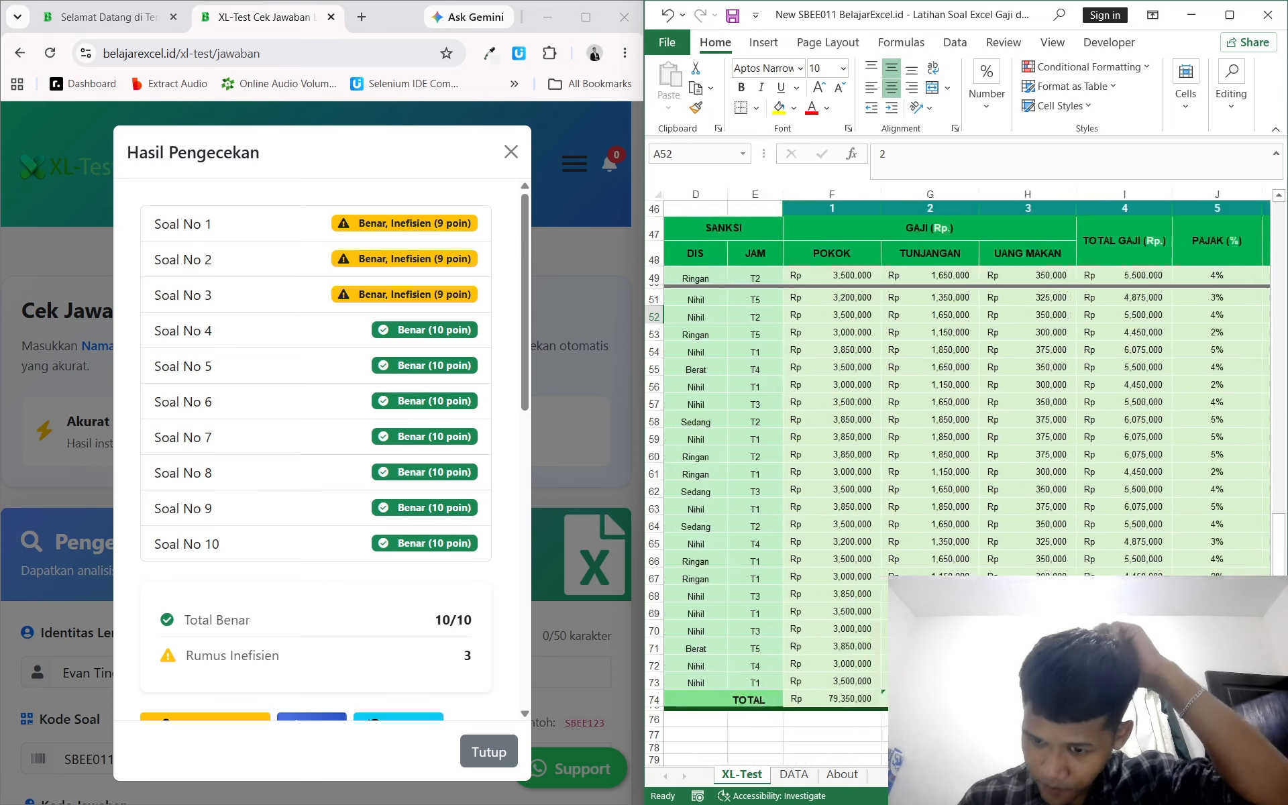
pyautogui.click(1027, 698)
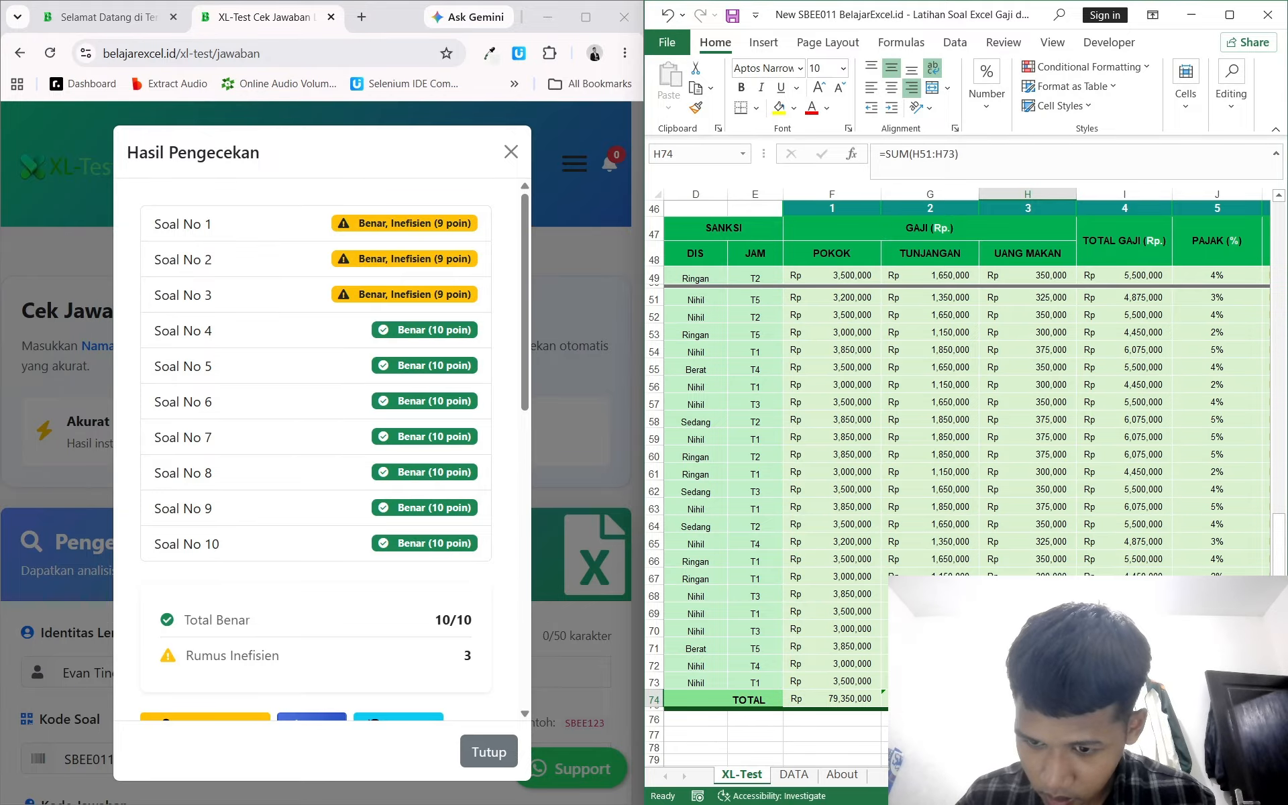
pyautogui.moveTo(1076, 706)
pyautogui.mouseDown()
pyautogui.moveTo(842, 698)
pyautogui.moveTo(1067, 702)
pyautogui.mouseUp()
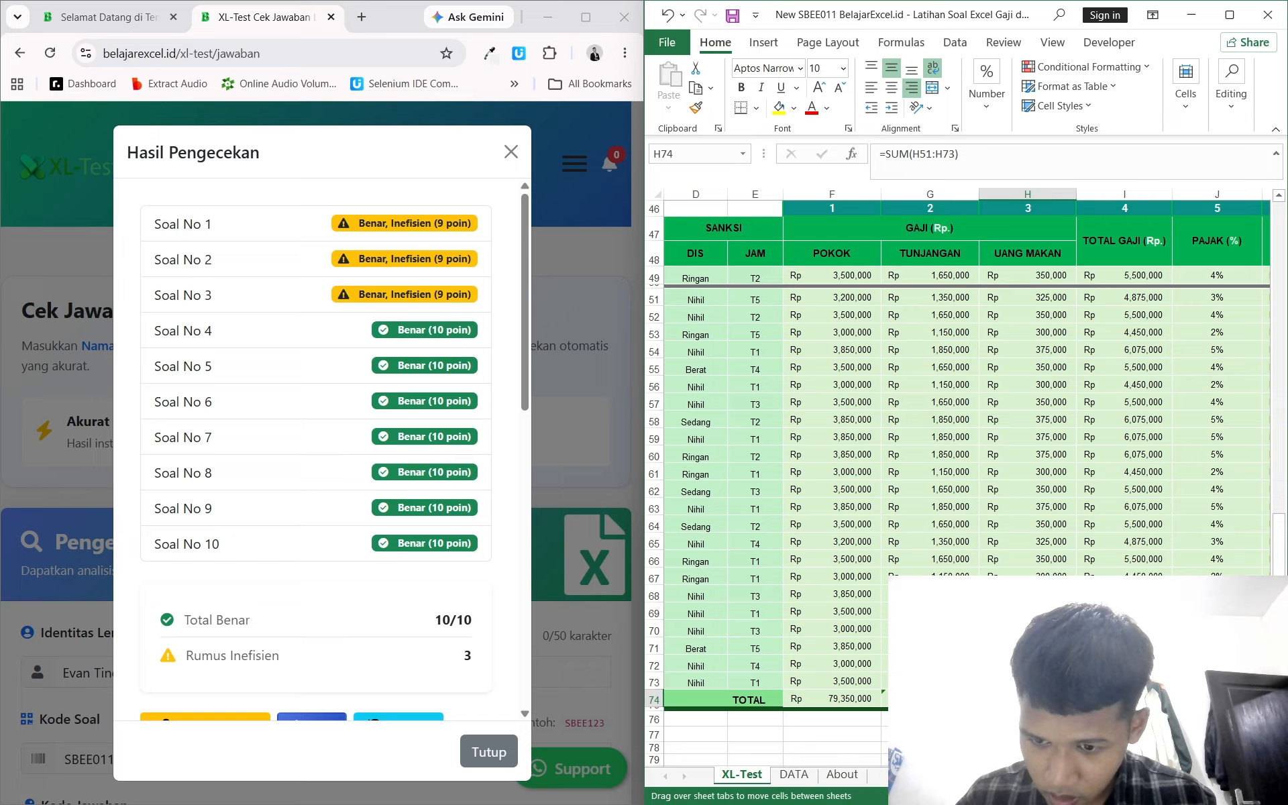
pyautogui.press('Delete')
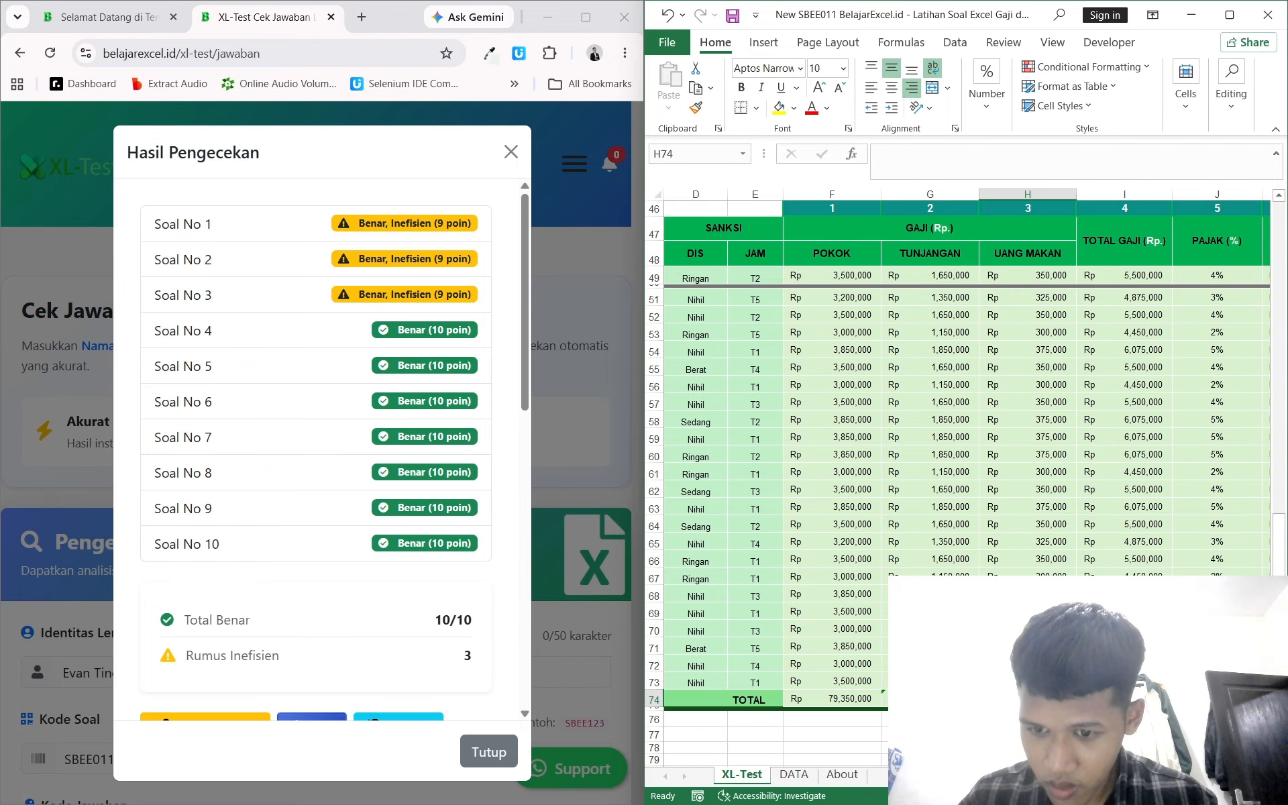
pyautogui.hotkey('ctrl', 'z')
# Step: Replace the Tunjangan total below the employee rows with an AutoSum formula =SUM(G51:G73)
pyautogui.click(930, 698)
pyautogui.press('BackSpace')
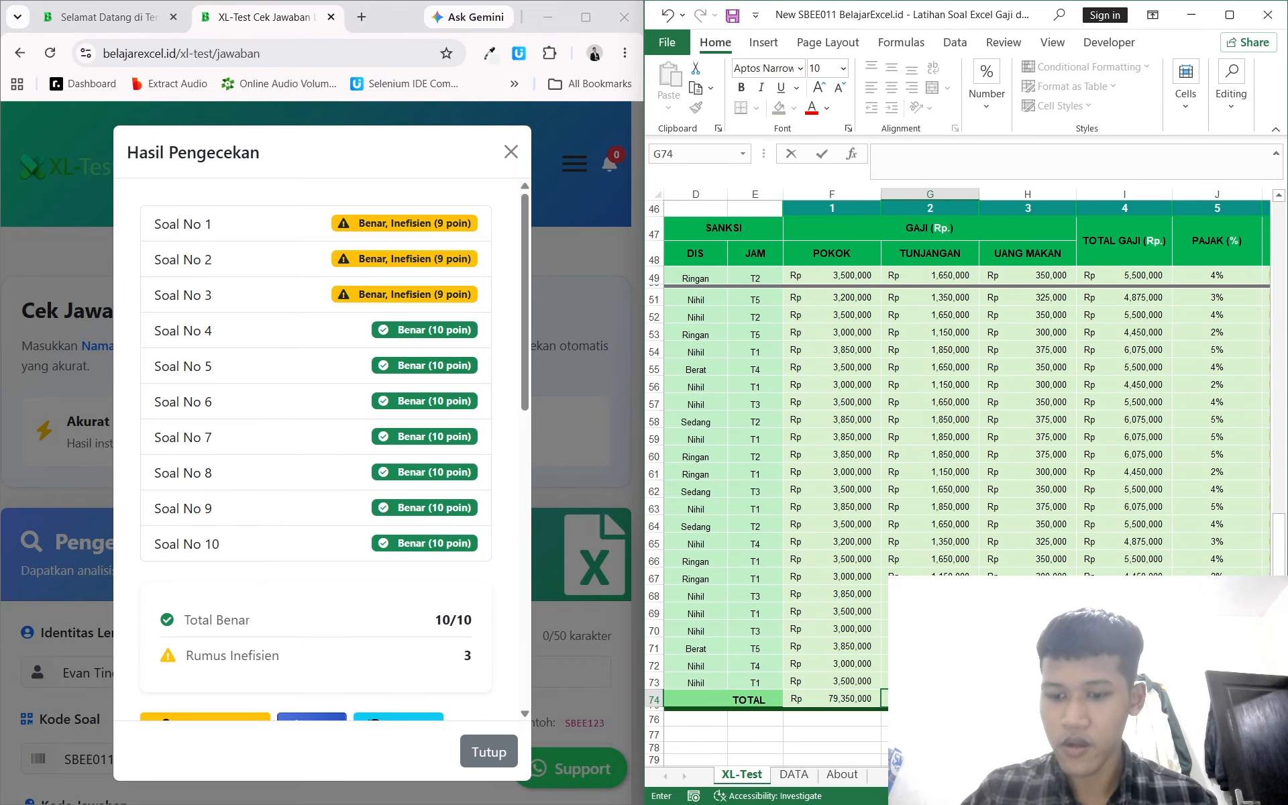
pyautogui.press('Return')
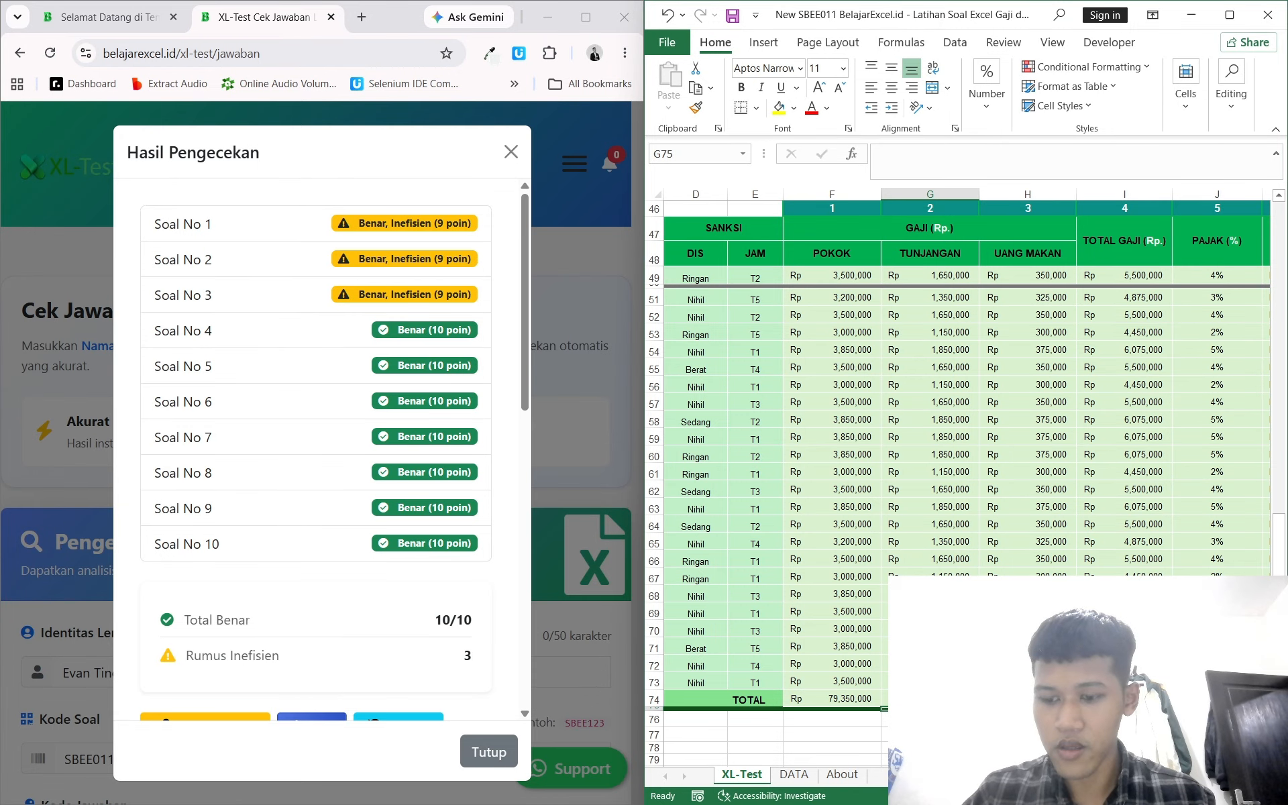
pyautogui.click(930, 698)
pyautogui.hotkey('alt', '=')
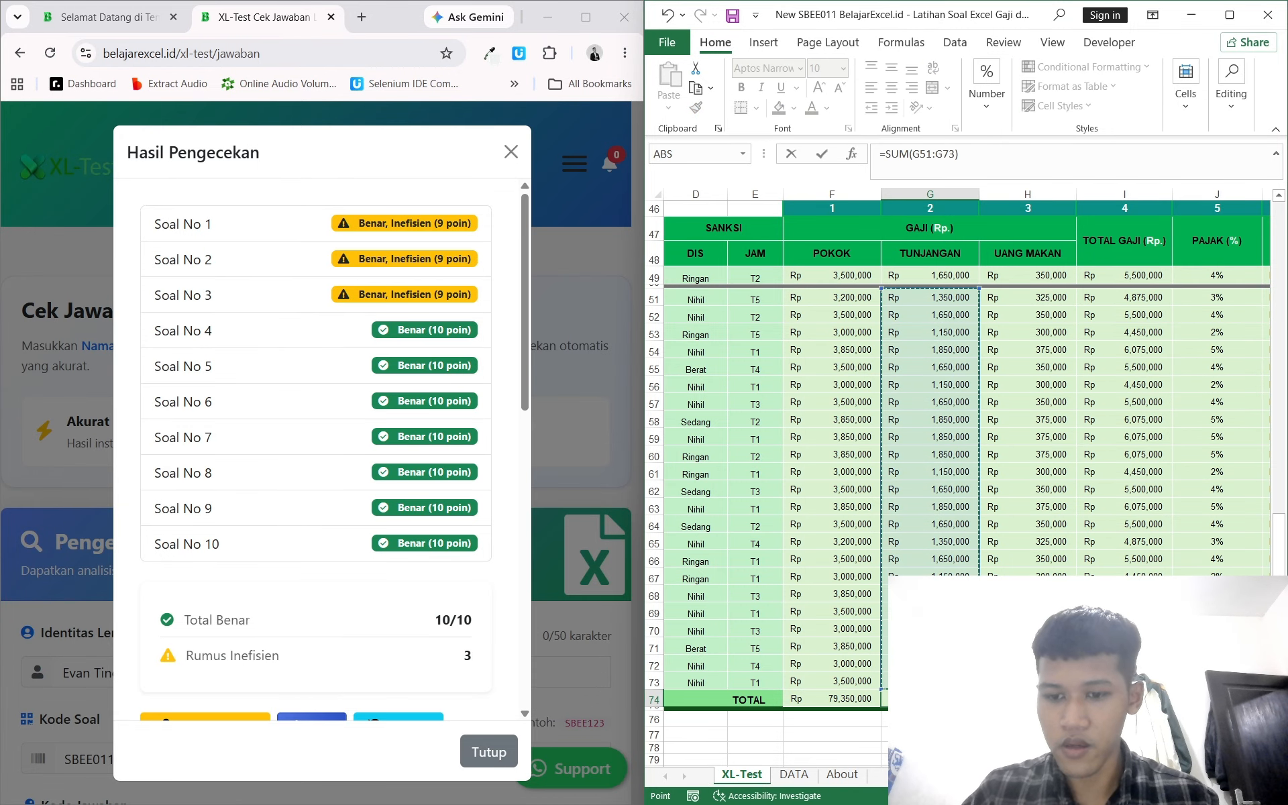
pyautogui.press('Return')
# Step: Copy the answer code cell next to KODE JAWABAN at the top of the XL-Test sheet
pyautogui.scroll(15, 1038, 358)
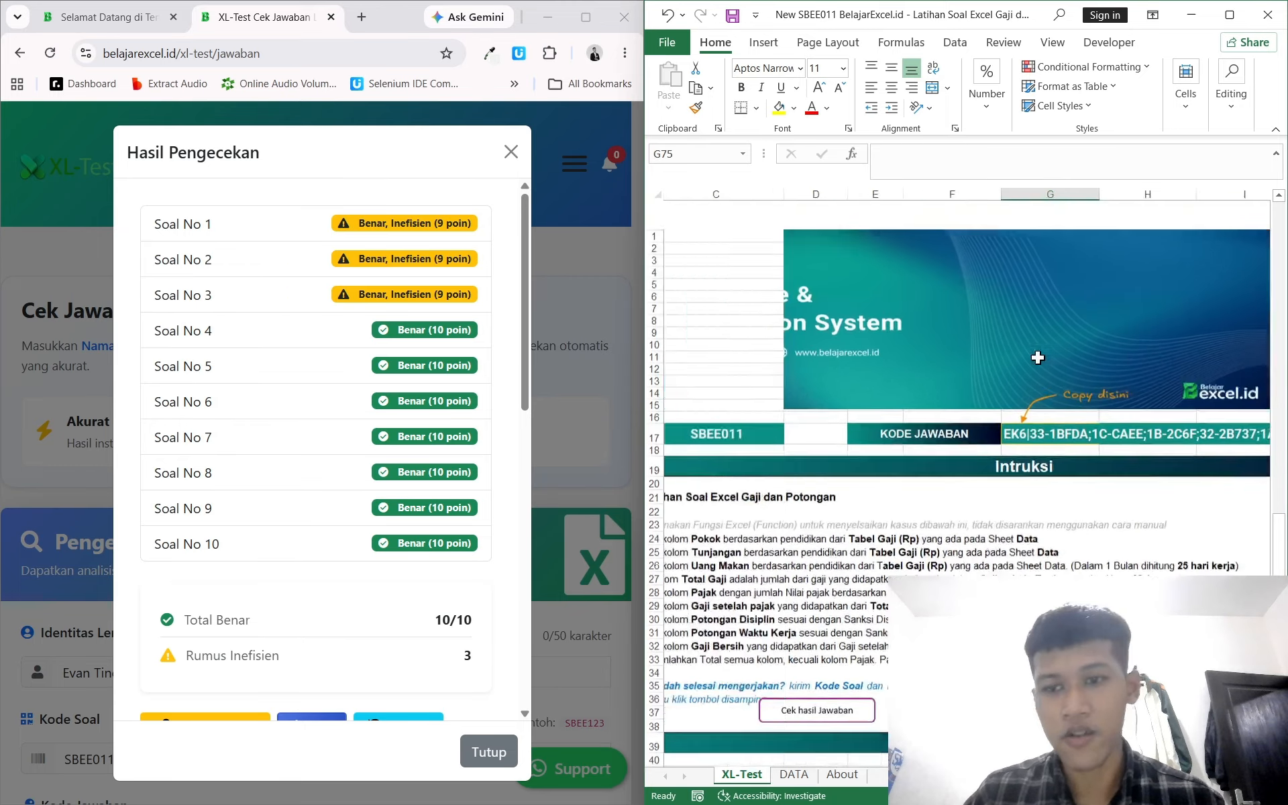
pyautogui.click(1161, 405)
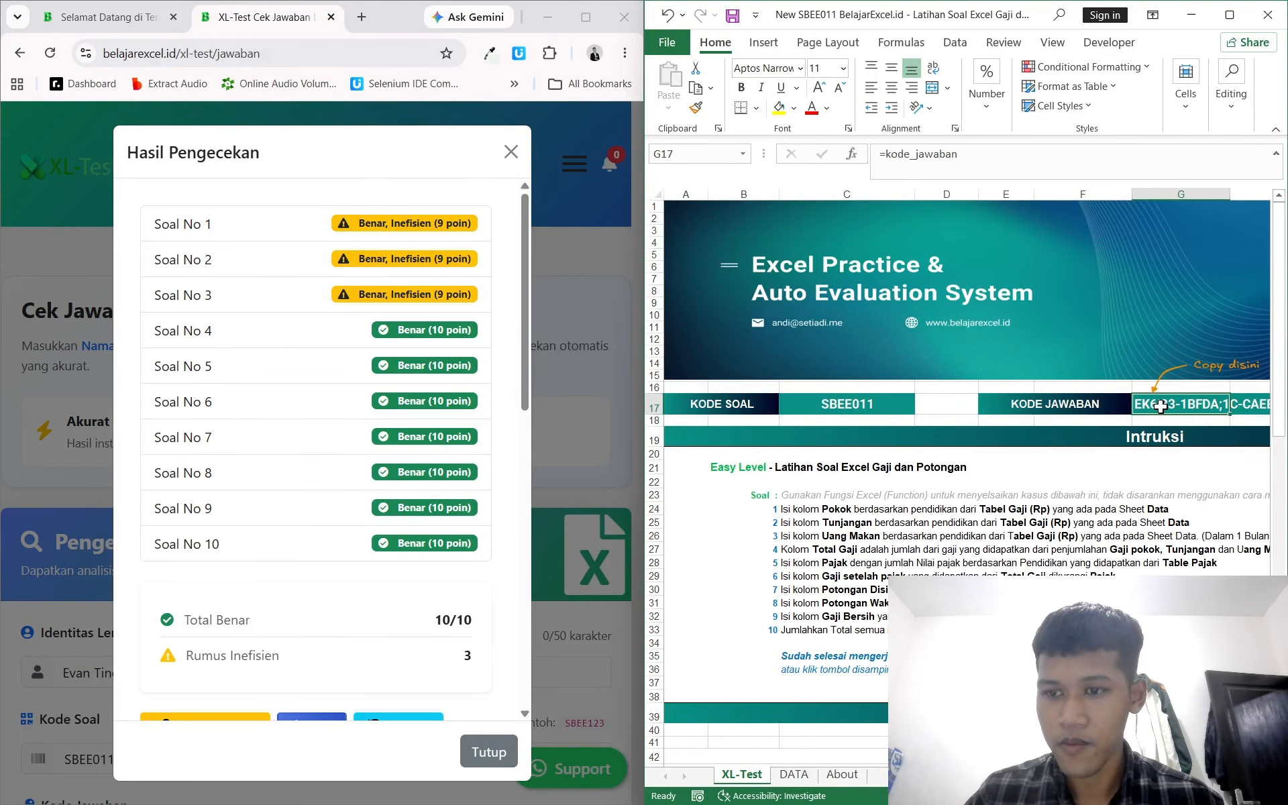
pyautogui.hotkey('ctrl', 'c')
# Step: Paste the copied answer code into the checker's Kode Jawaban field and run the automatic check again
pyautogui.click(506, 127)
pyautogui.click(511, 151)
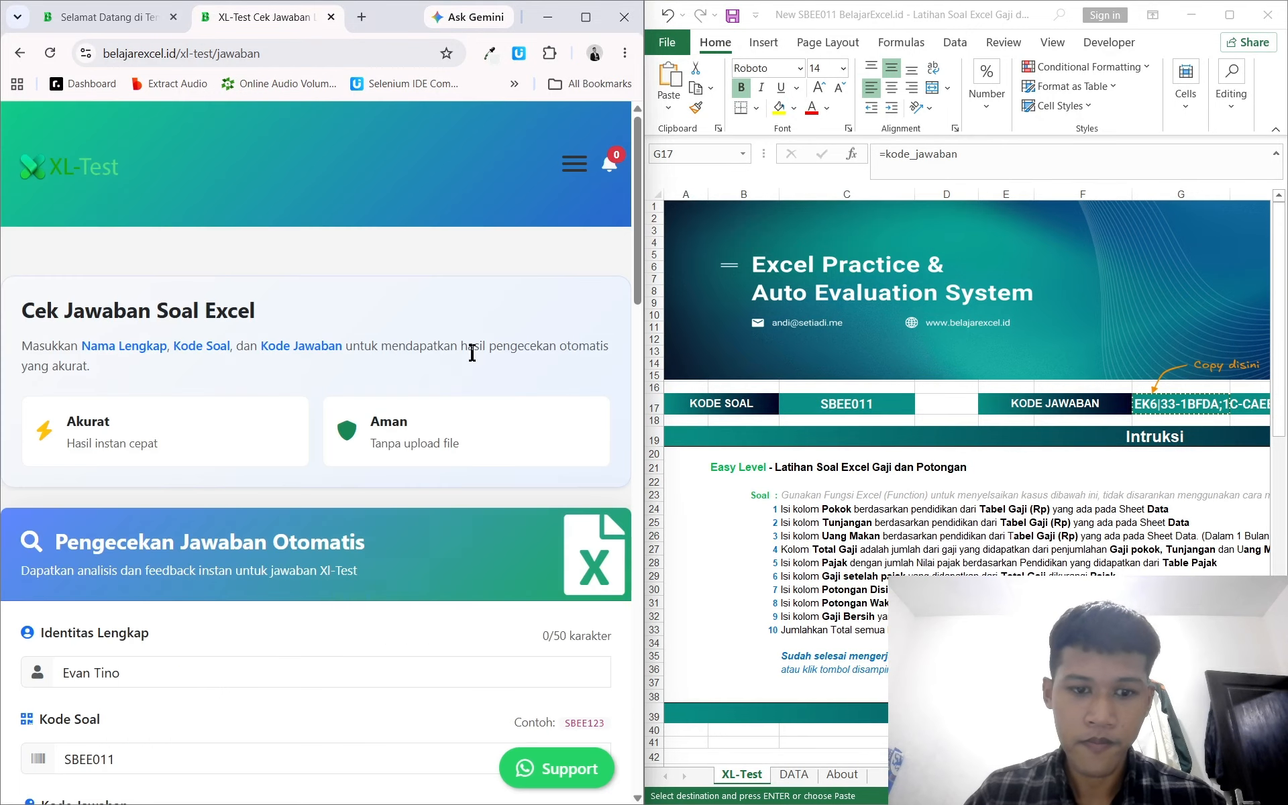
pyautogui.scroll(-4, 402, 436)
pyautogui.click(298, 582)
pyautogui.hotkey('ctrl', 'v')
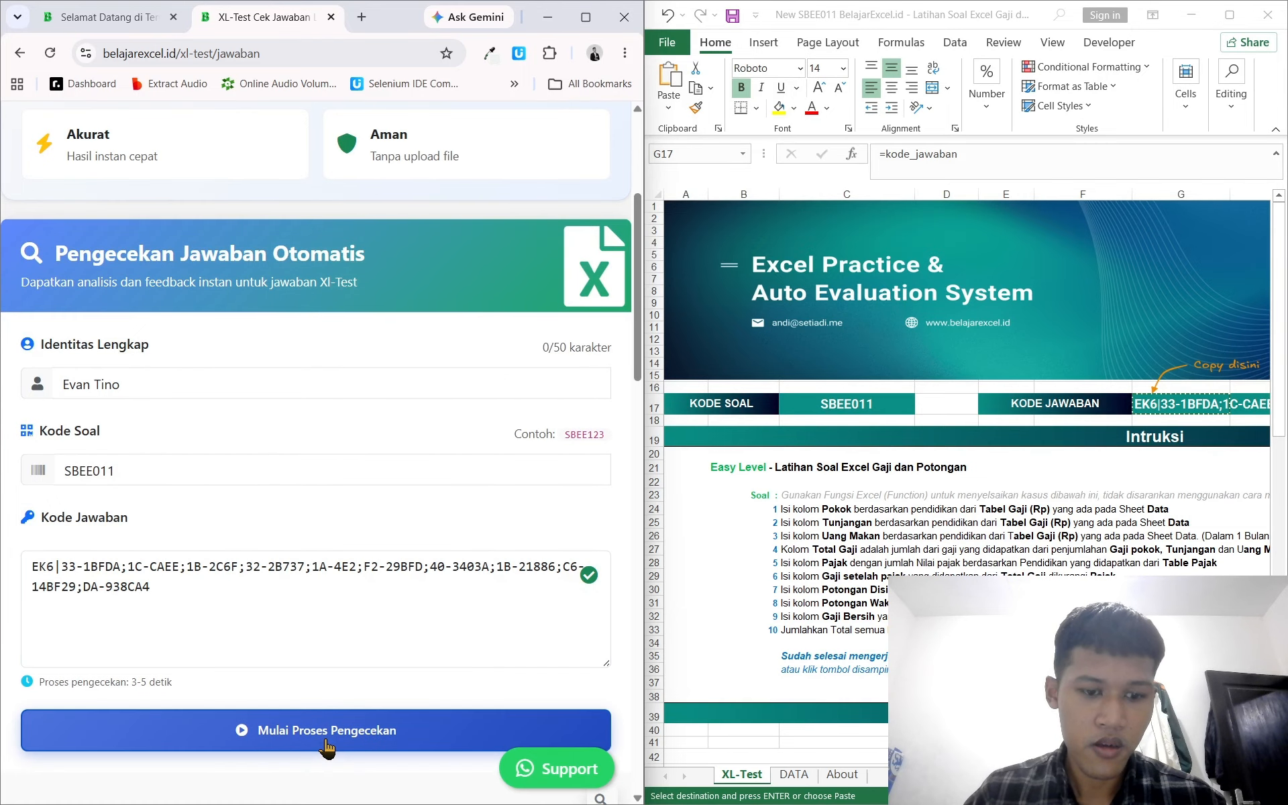
pyautogui.click(323, 731)
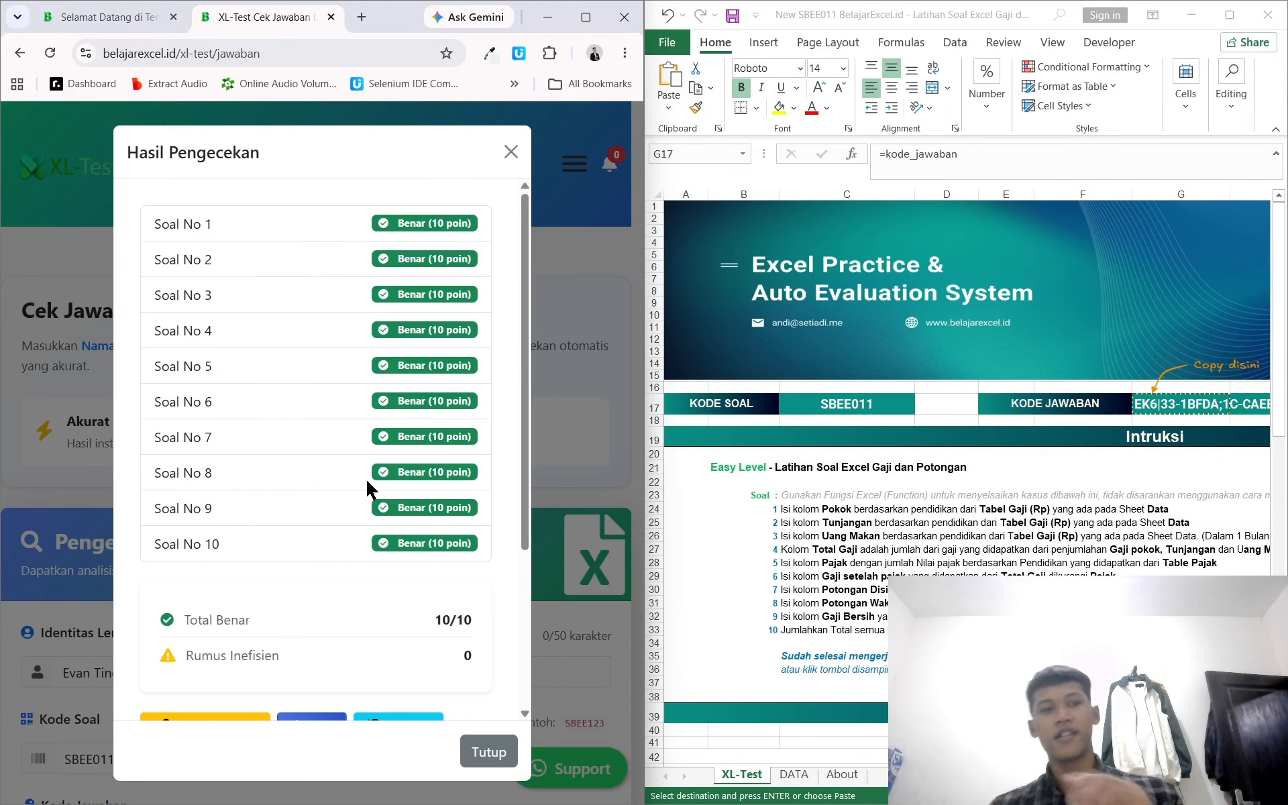
# Step: Review the new check results for all ten questions, the inefficient-formula count and the final score
pyautogui.scroll(-3, 391, 362)
pyautogui.scroll(1, 390, 362)
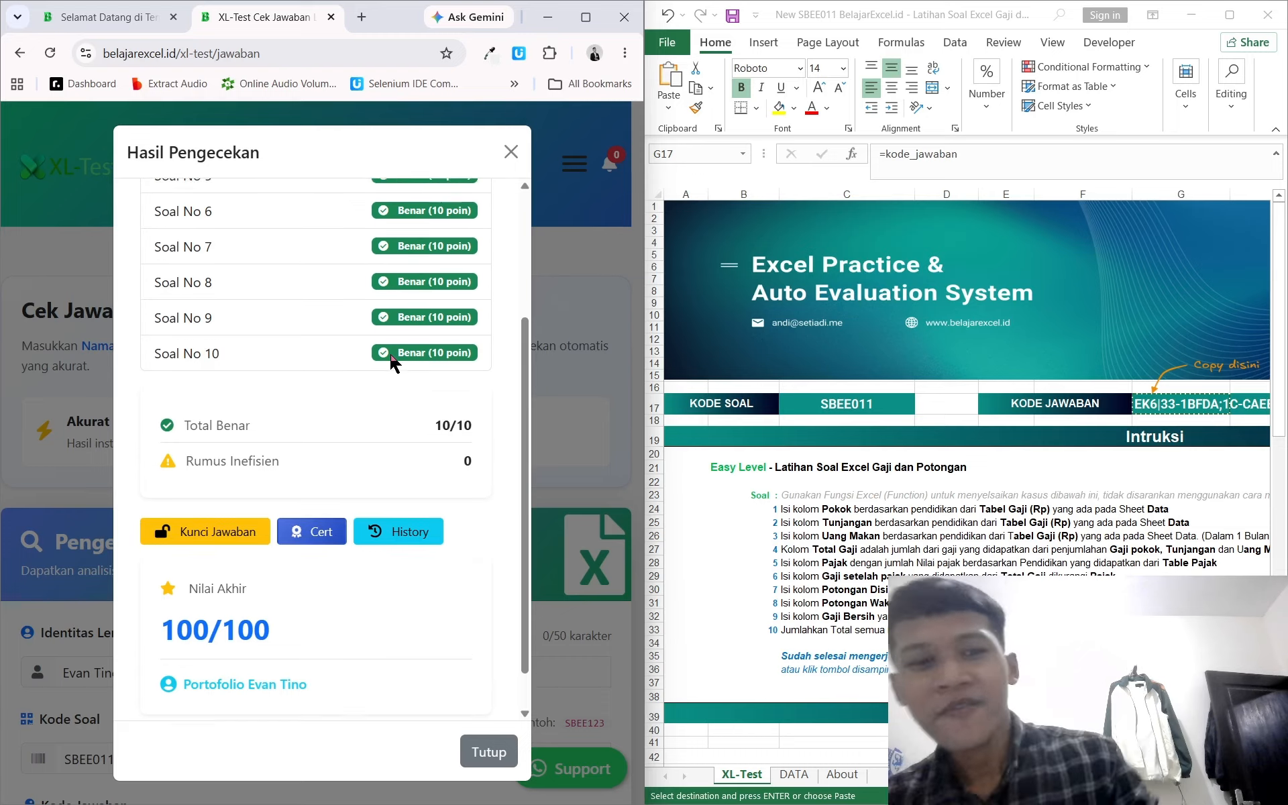
pyautogui.scroll(-1, 390, 362)
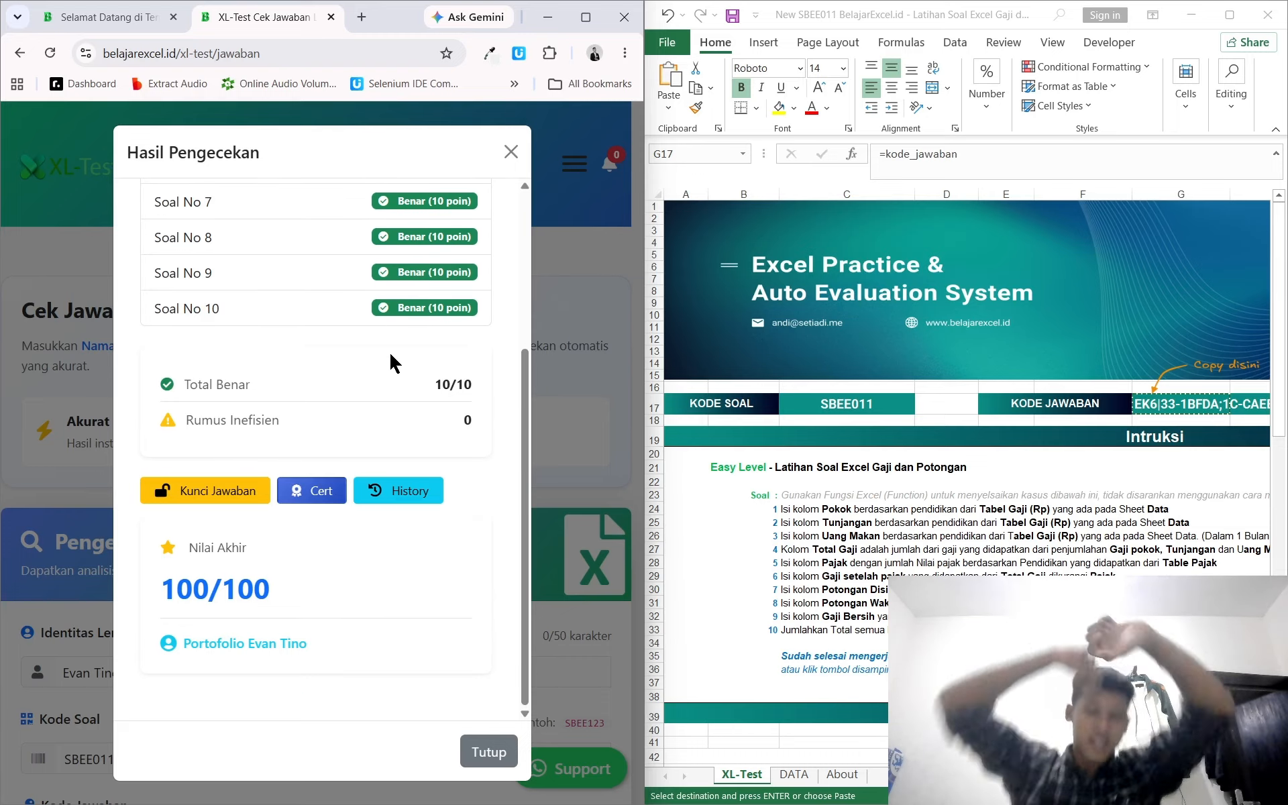
pyautogui.click(916, 453)
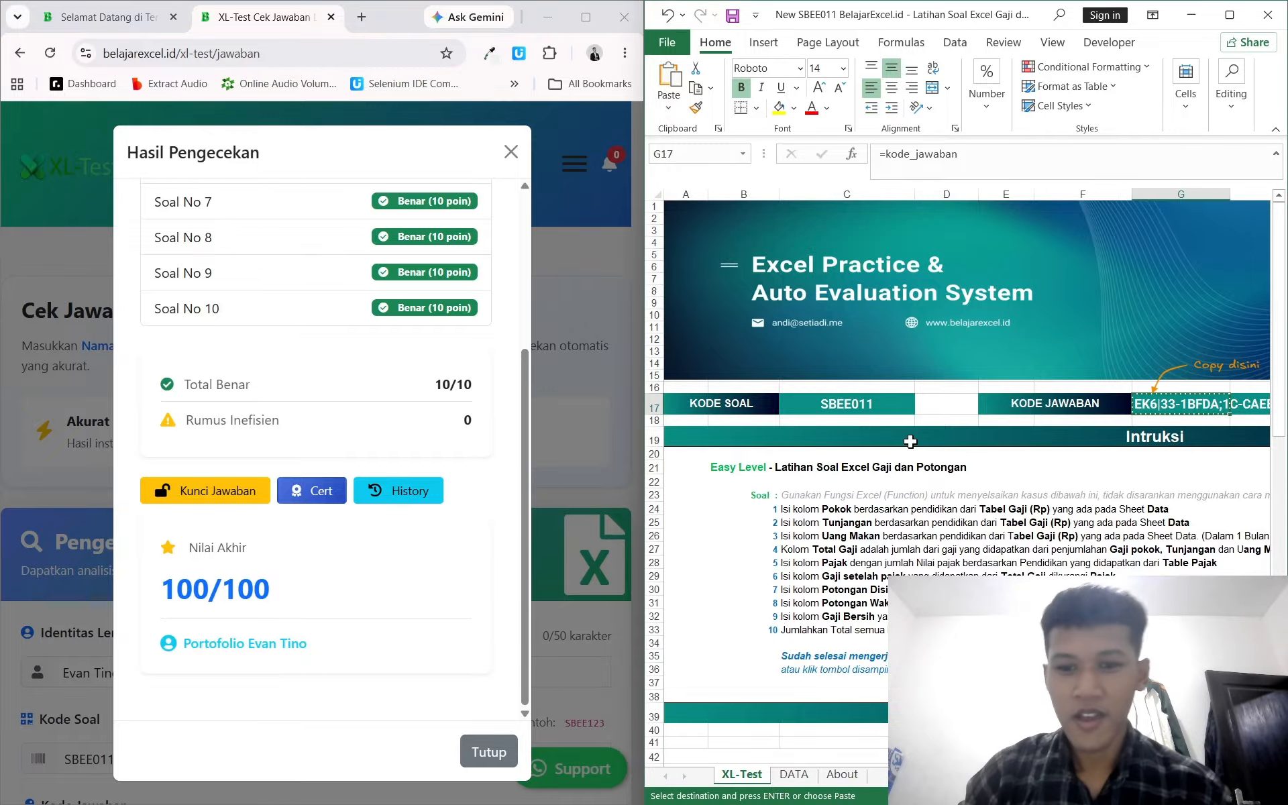
pyautogui.scroll(-3, 912, 447)
pyautogui.scroll(5, 911, 442)
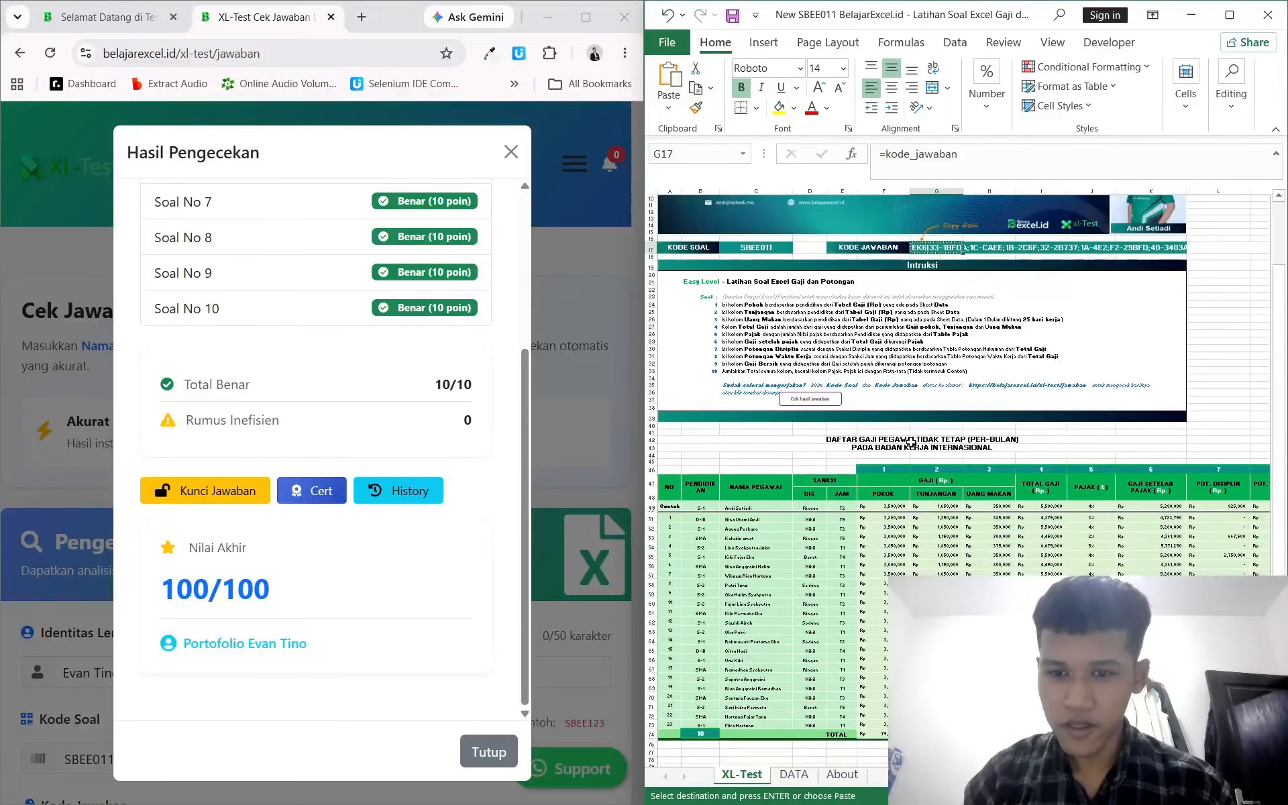
pyautogui.scroll(2, 911, 441)
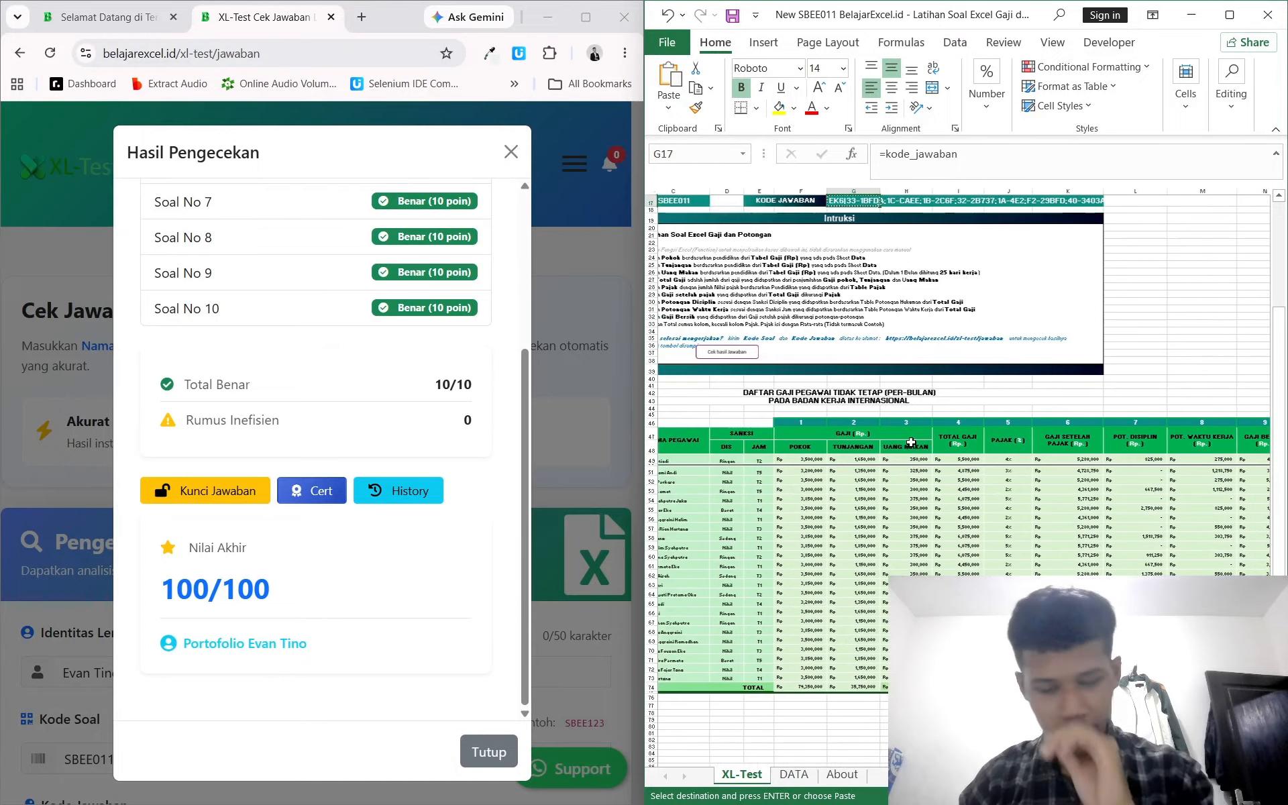
pyautogui.scroll(2, 910, 441)
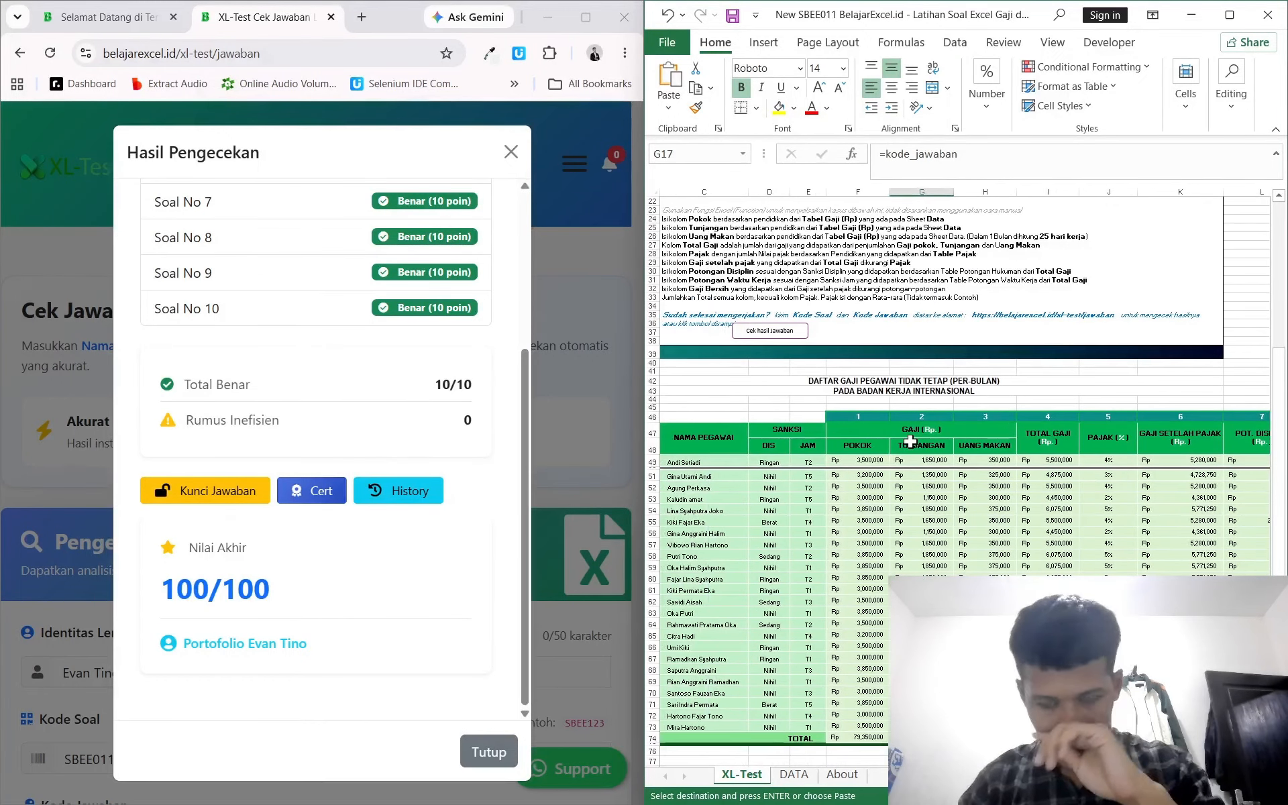
pyautogui.click(432, 416)
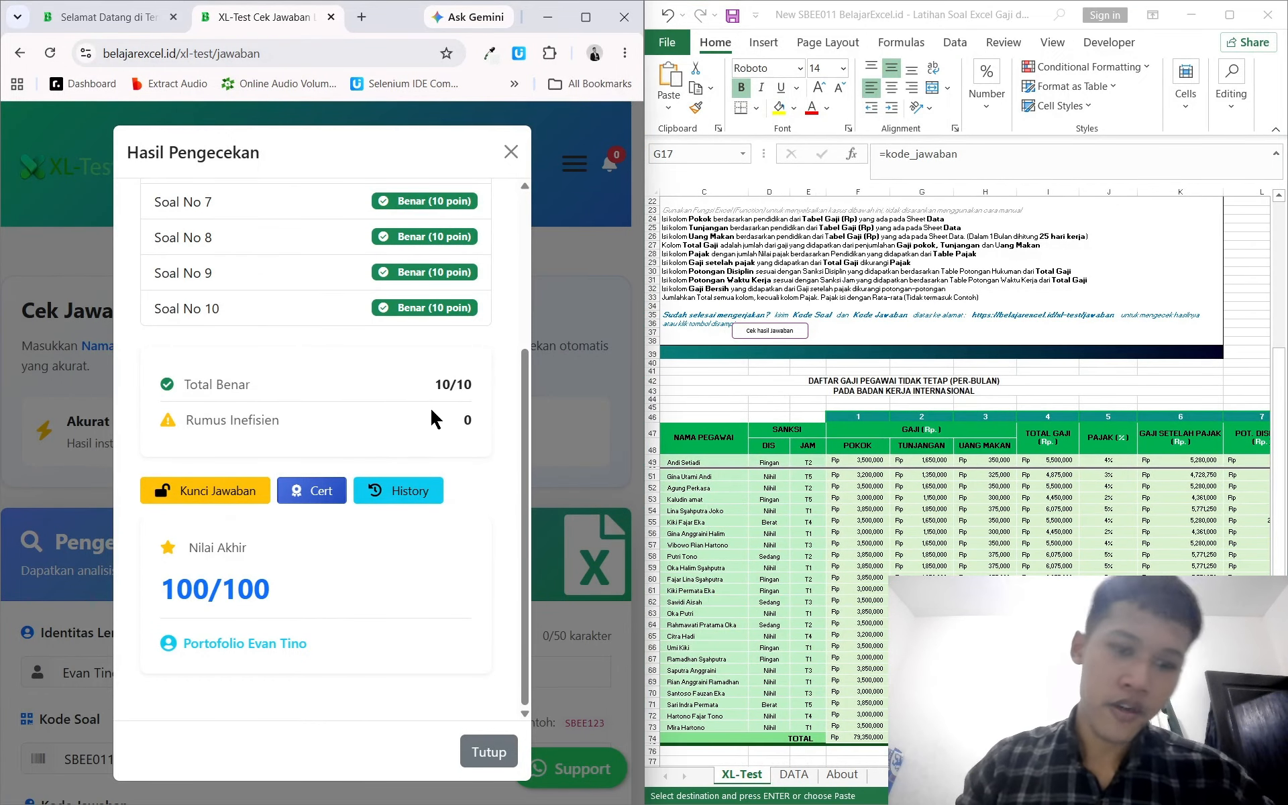
pyautogui.scroll(4, 432, 416)
pyautogui.scroll(1, 431, 416)
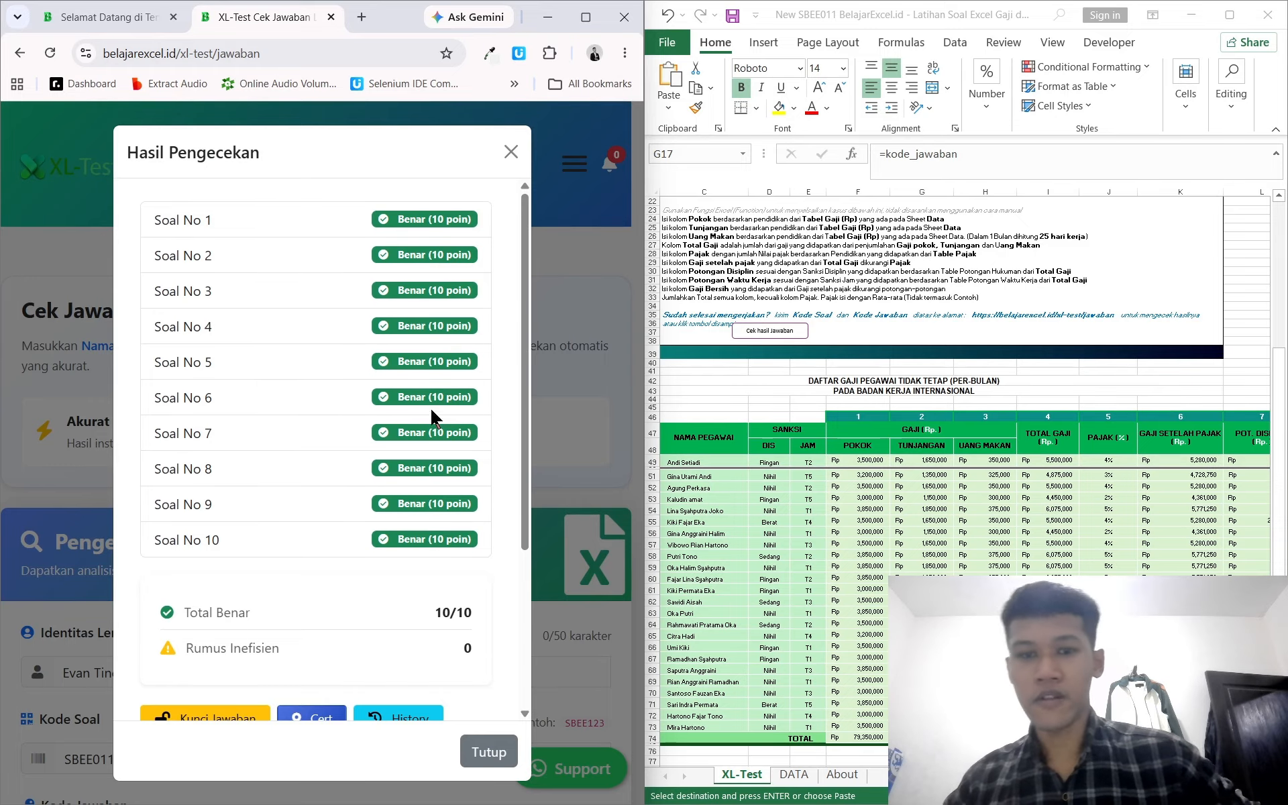
pyautogui.scroll(-1, 425, 387)
pyautogui.scroll(1, 425, 388)
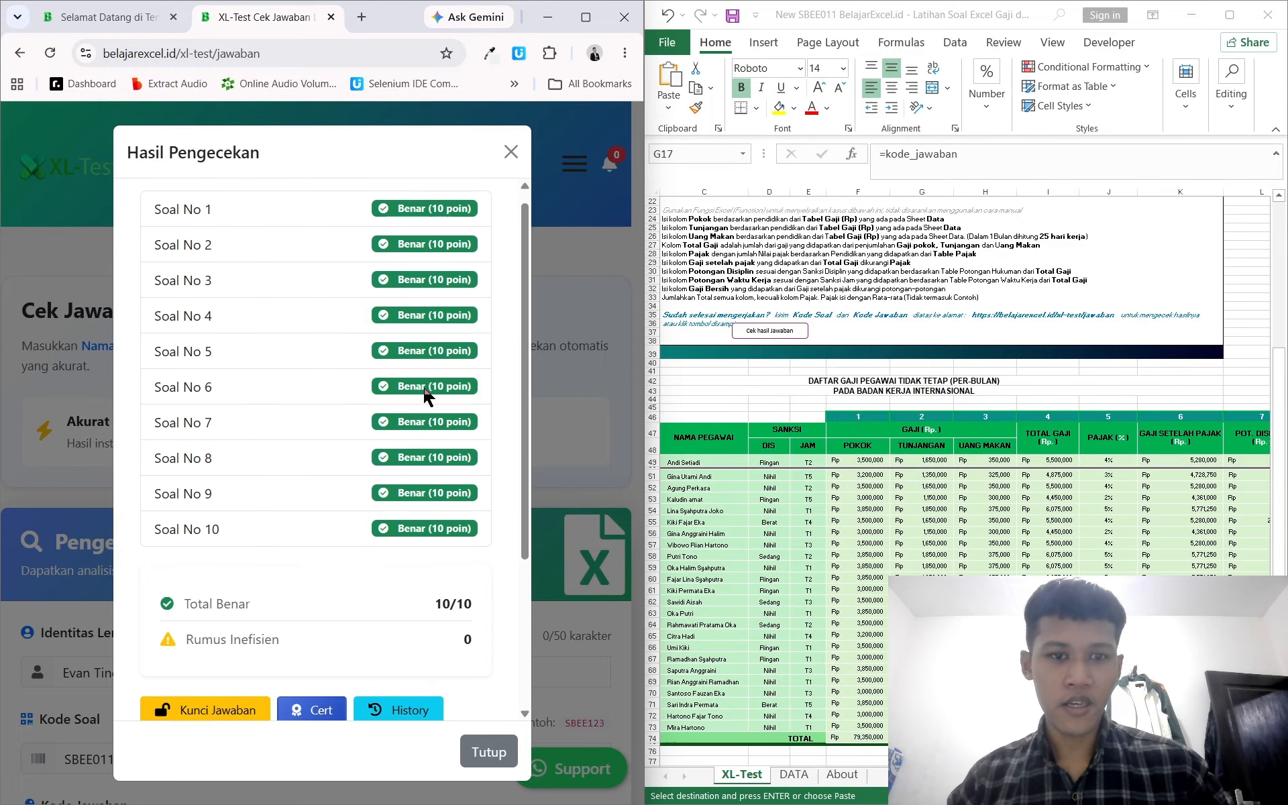
pyautogui.scroll(-3, 425, 388)
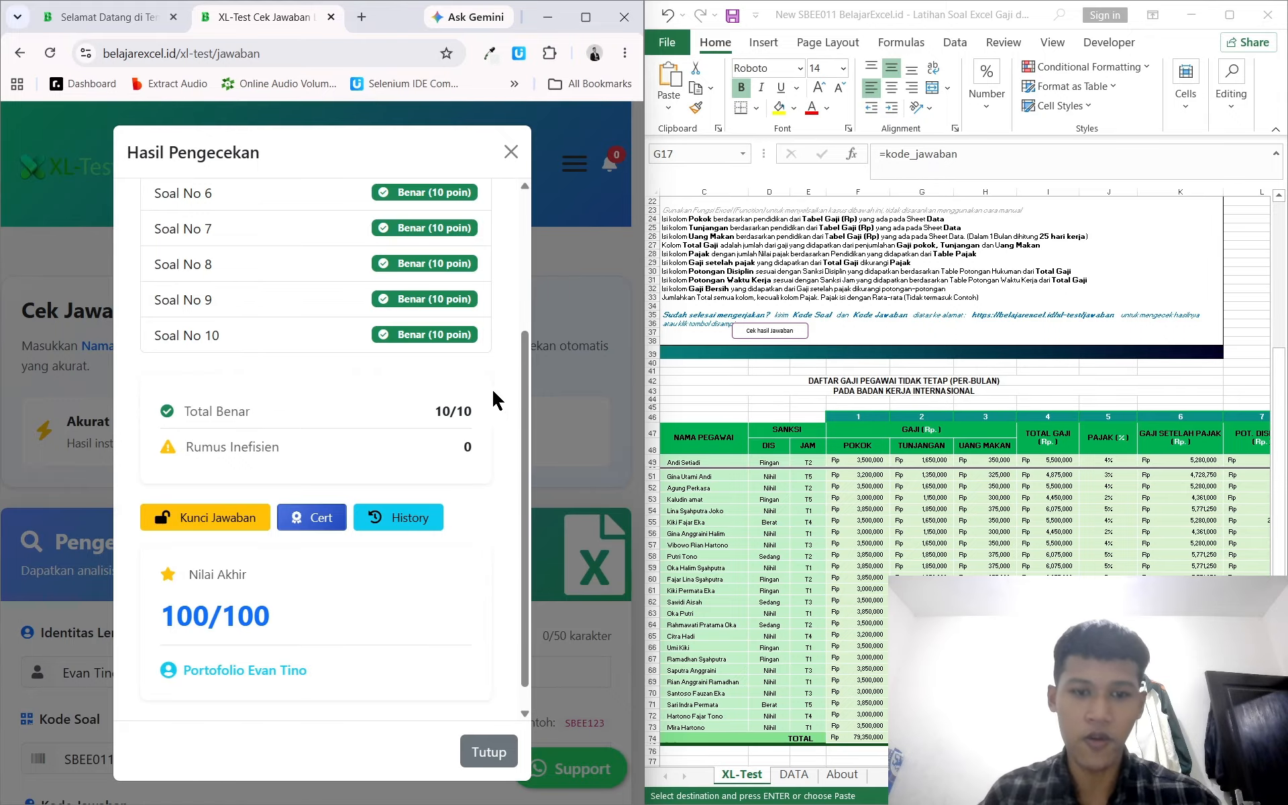
pyautogui.click(877, 411)
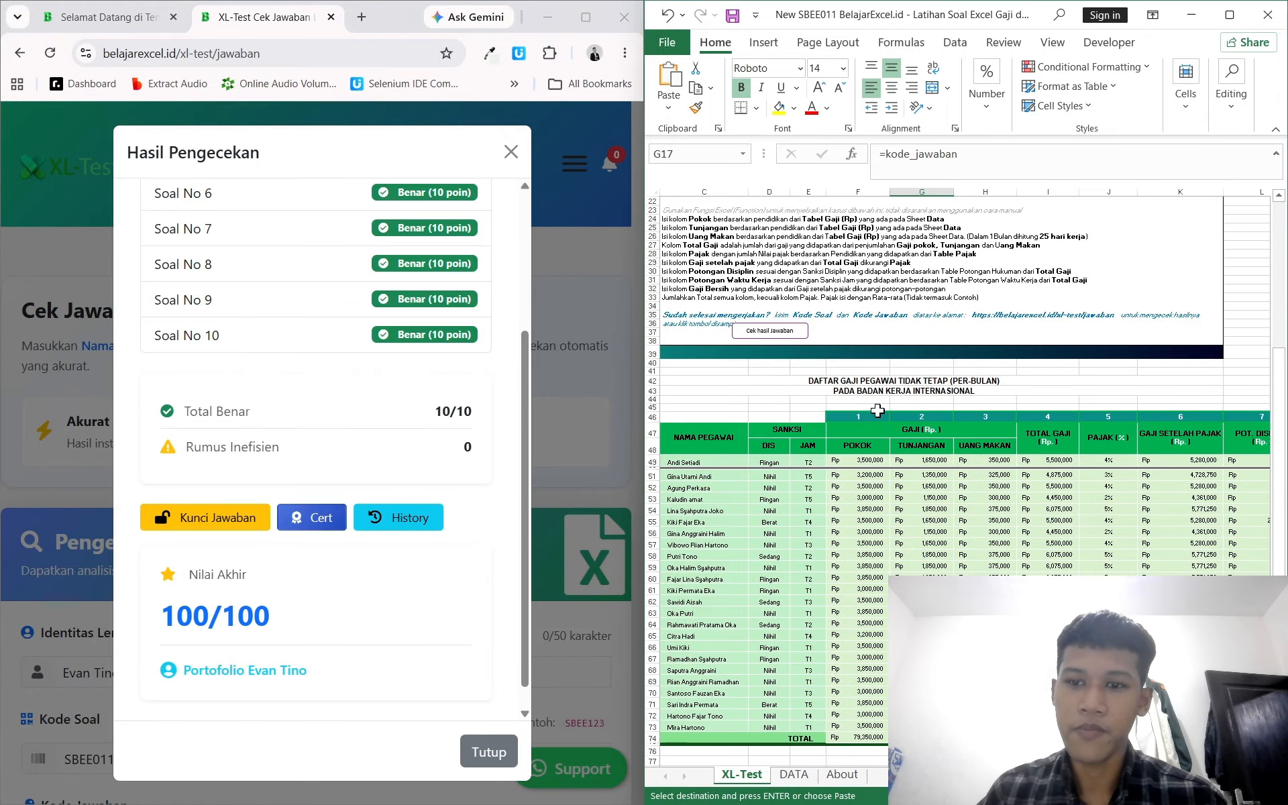
pyautogui.hscroll(-2, 878, 410)
pyautogui.scroll(-4, 877, 410)
pyautogui.scroll(7, 877, 411)
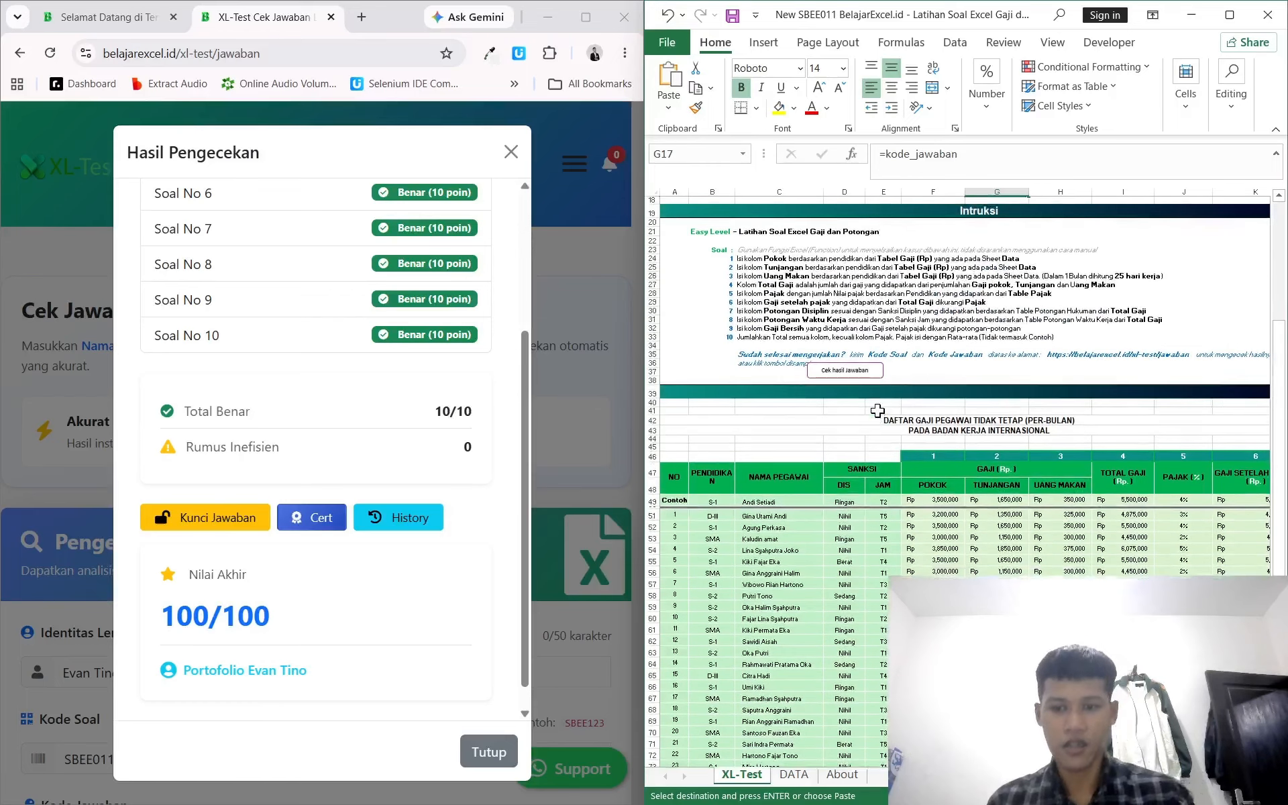